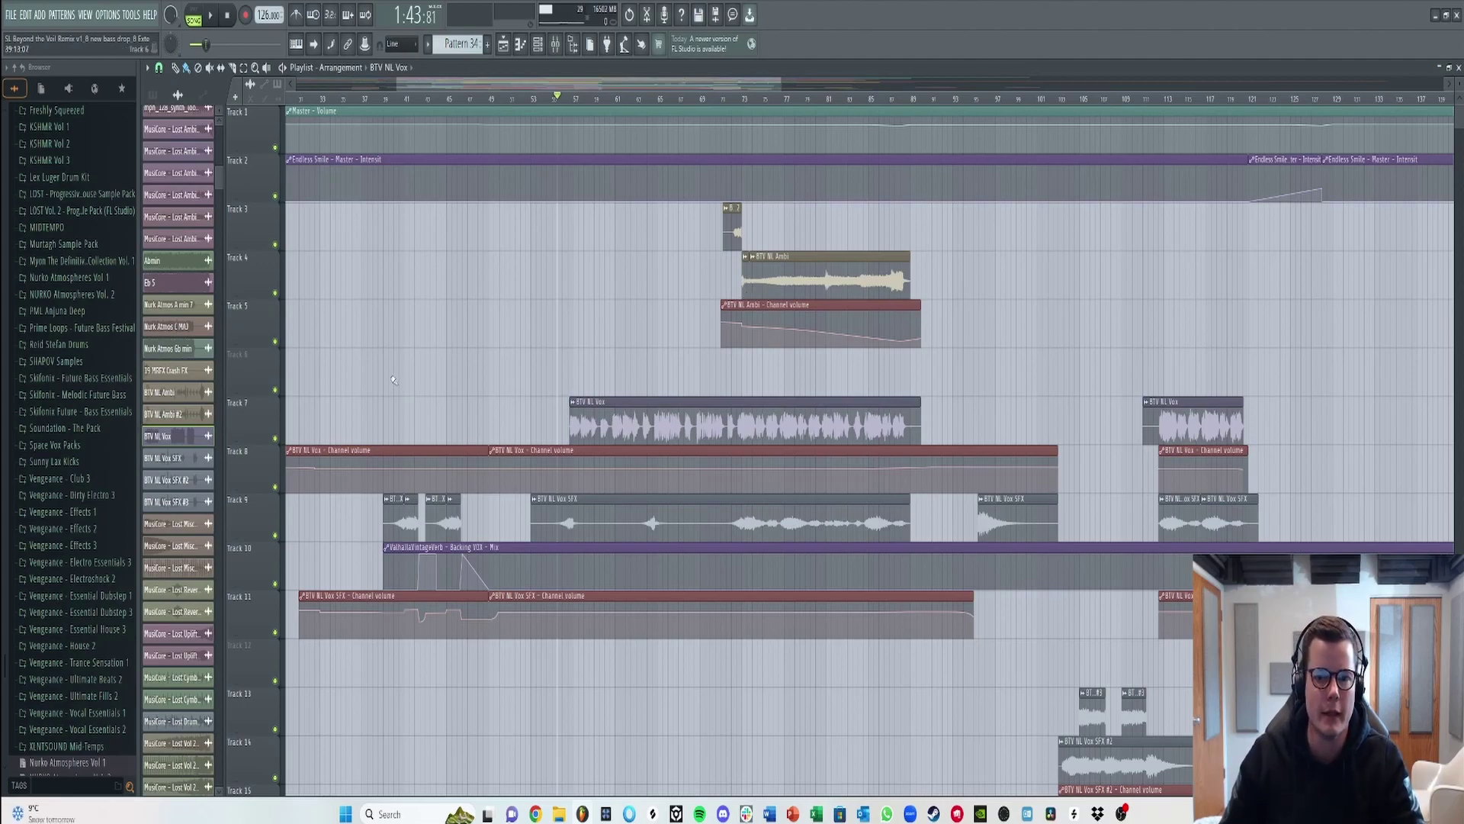
# - Solo vocal tracks 7 to 11 in the playlist together with automation tracks 1 and 2, and start playback
pyautogui.rightClick(275, 438)
pyautogui.moveTo(275, 486); pyautogui.dragTo(276, 635)
pyautogui.click(275, 633)
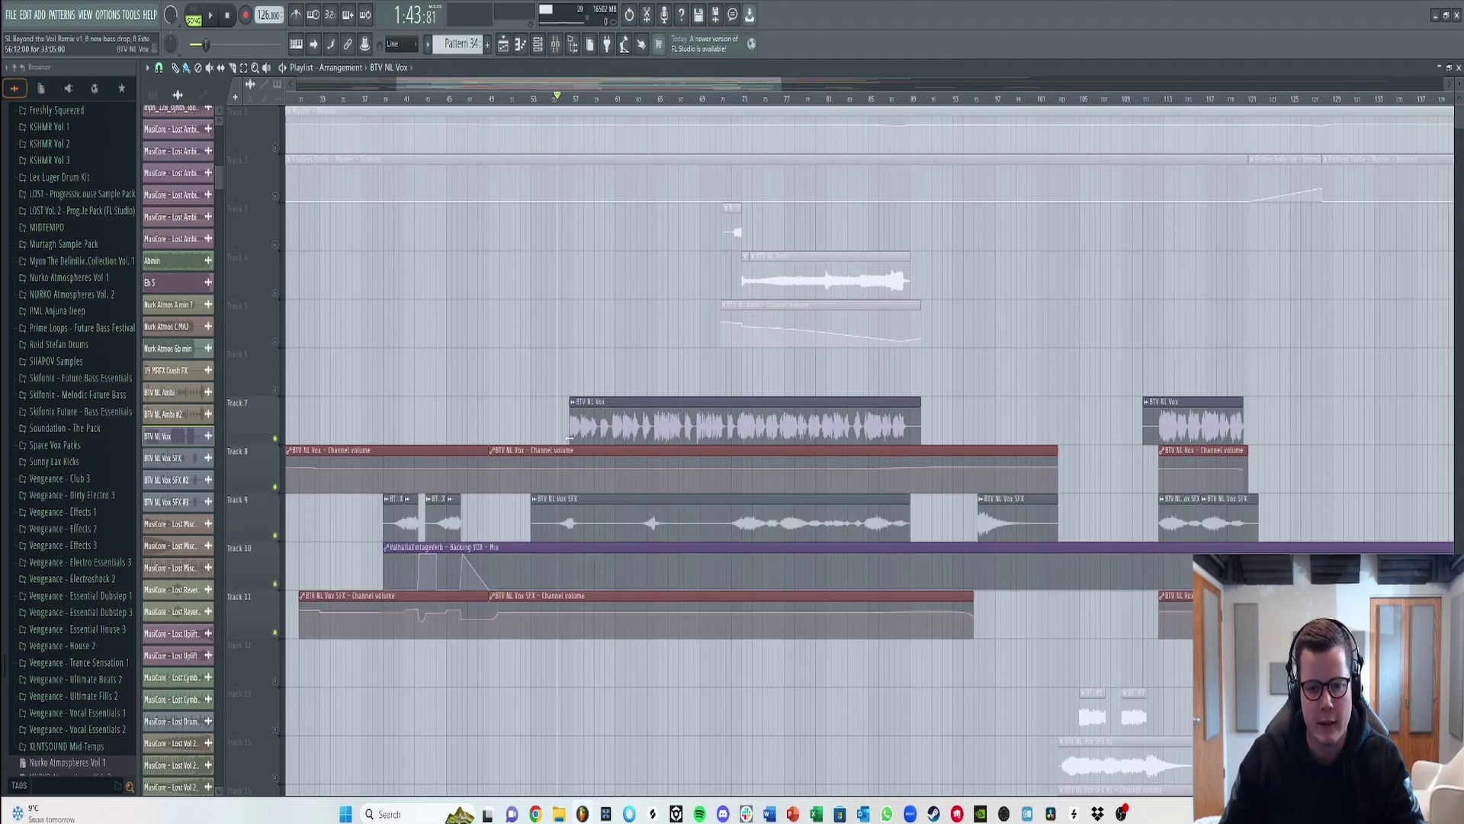
pyautogui.scroll(1, 761, 235)
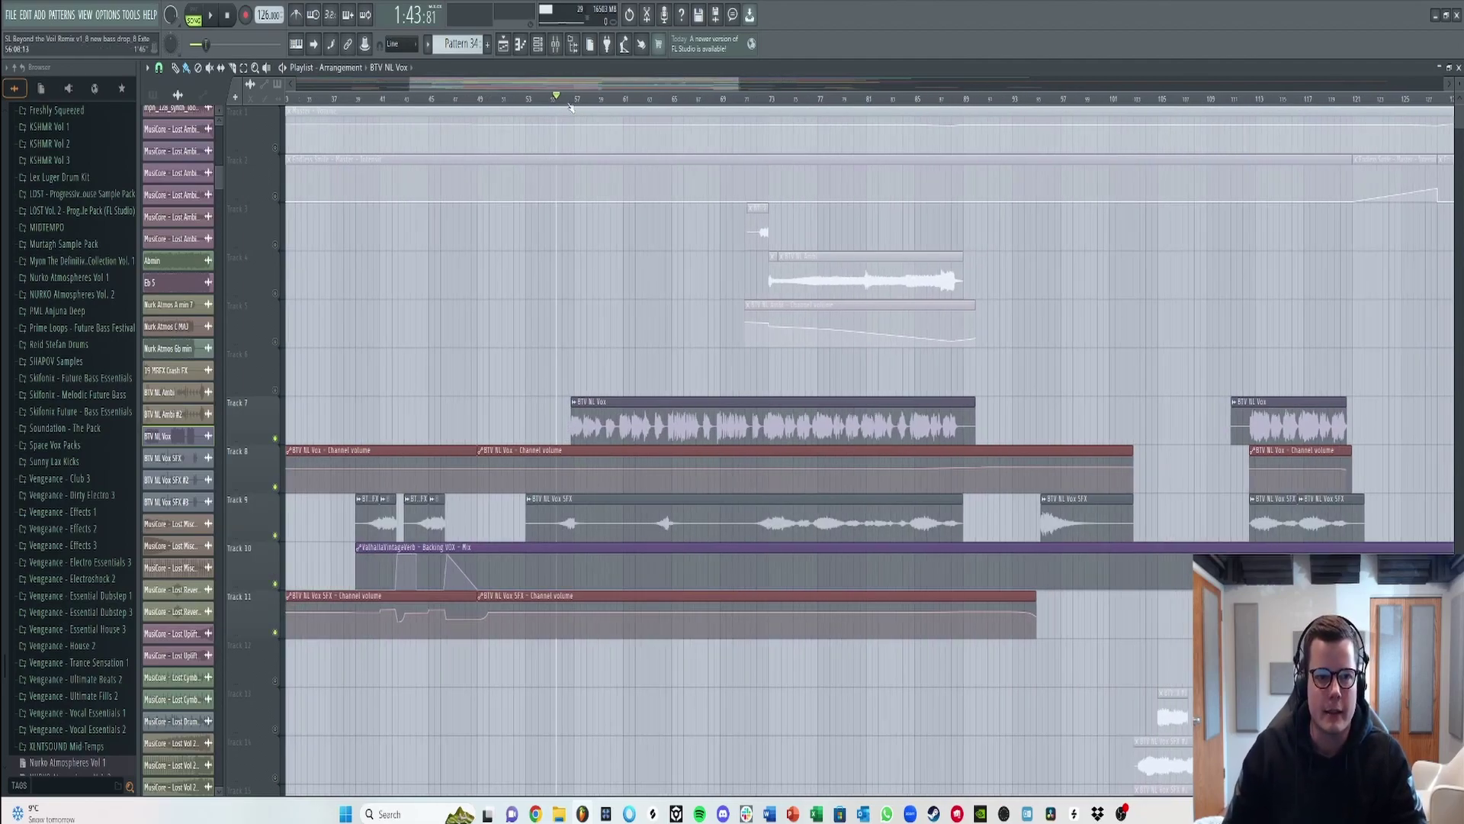
pyautogui.click(276, 197)
pyautogui.click(275, 147)
pyautogui.press('space')
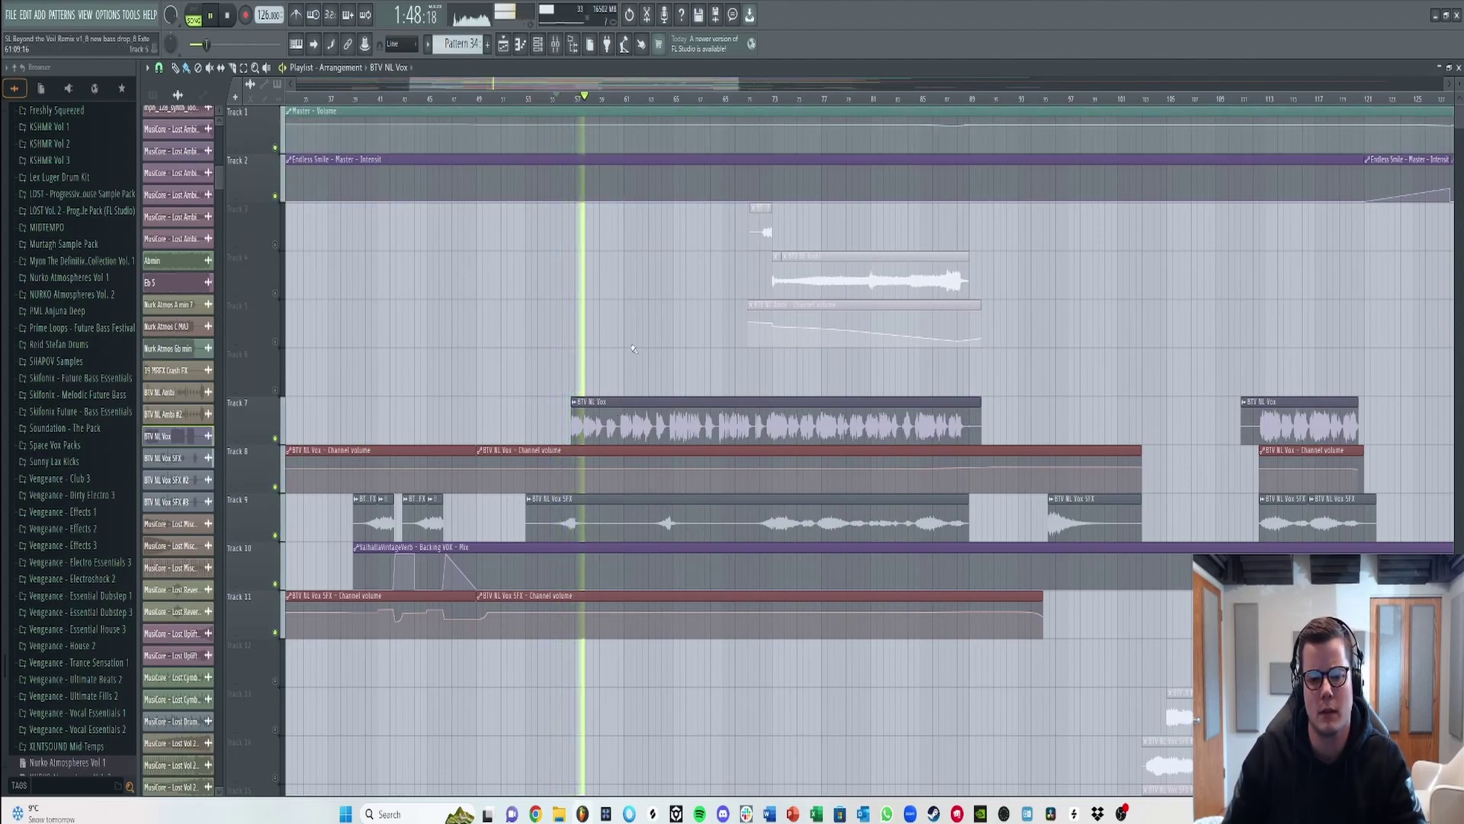
# - Inspect the Pro-Q 3 equalizer curve on the MAIN VOCAL mixer channel while the vocals play
pyautogui.scroll(-1, 634, 338)
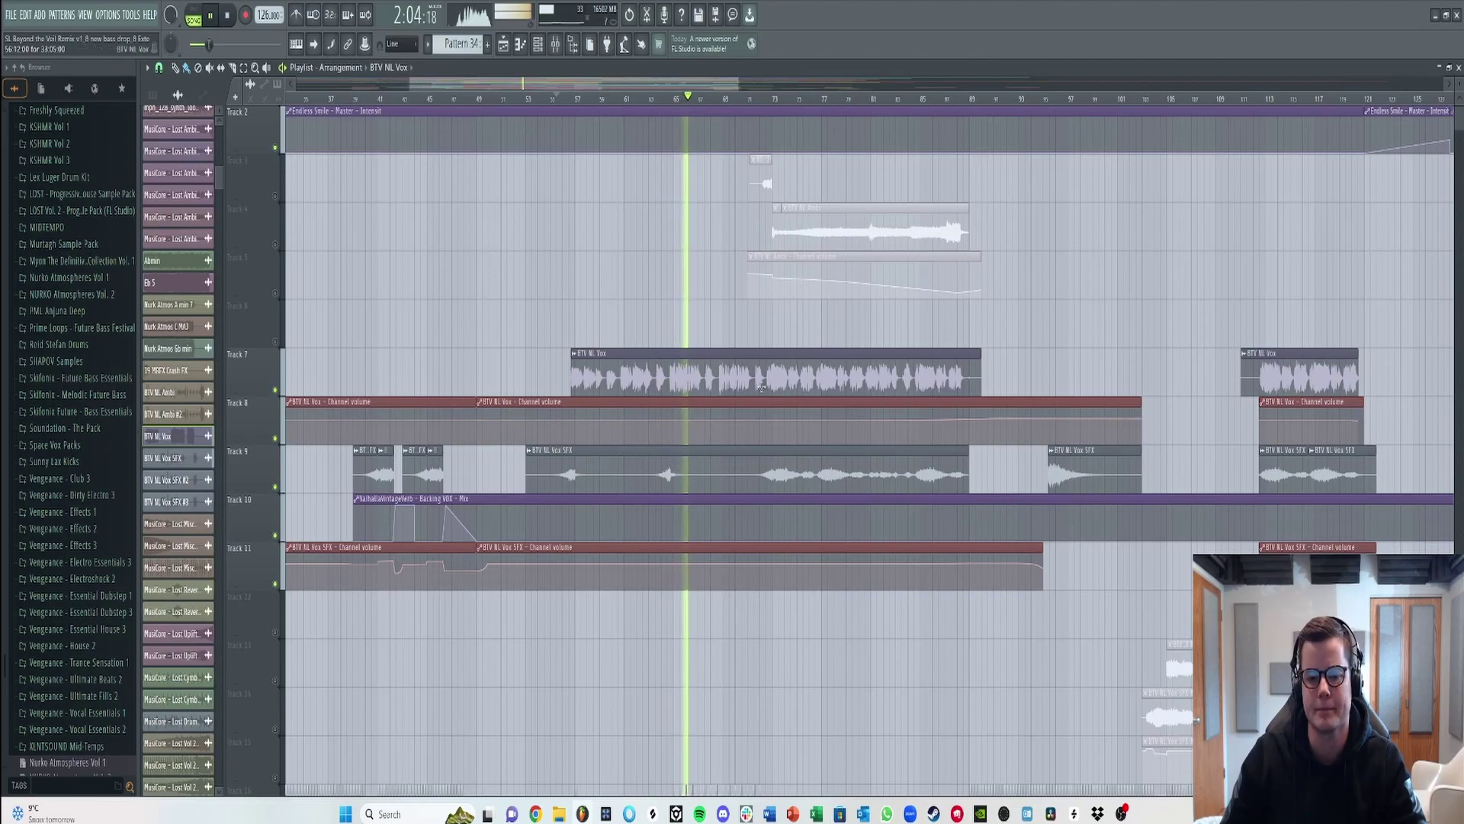
pyautogui.click(555, 43)
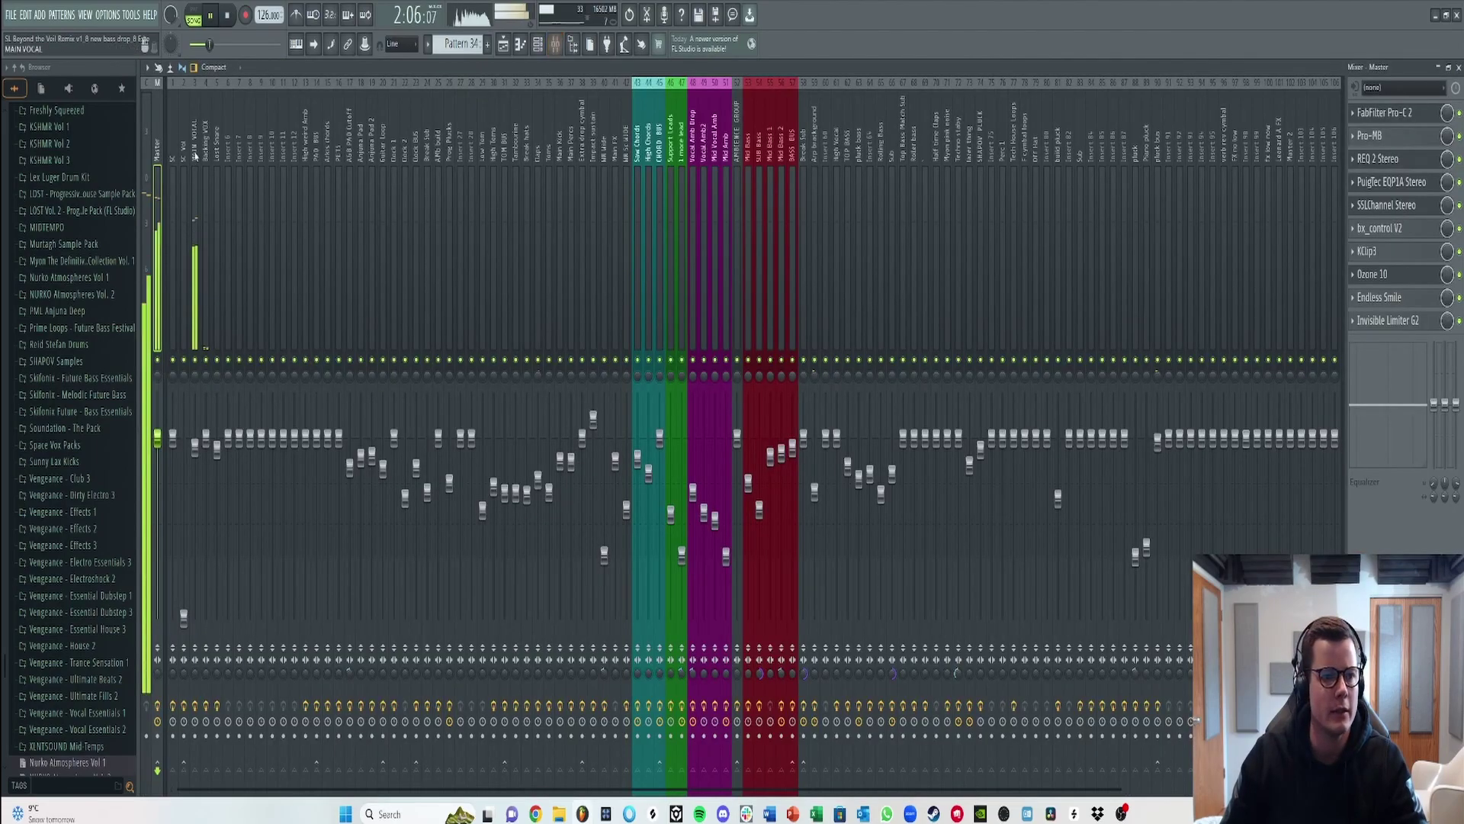
pyautogui.click(1391, 188)
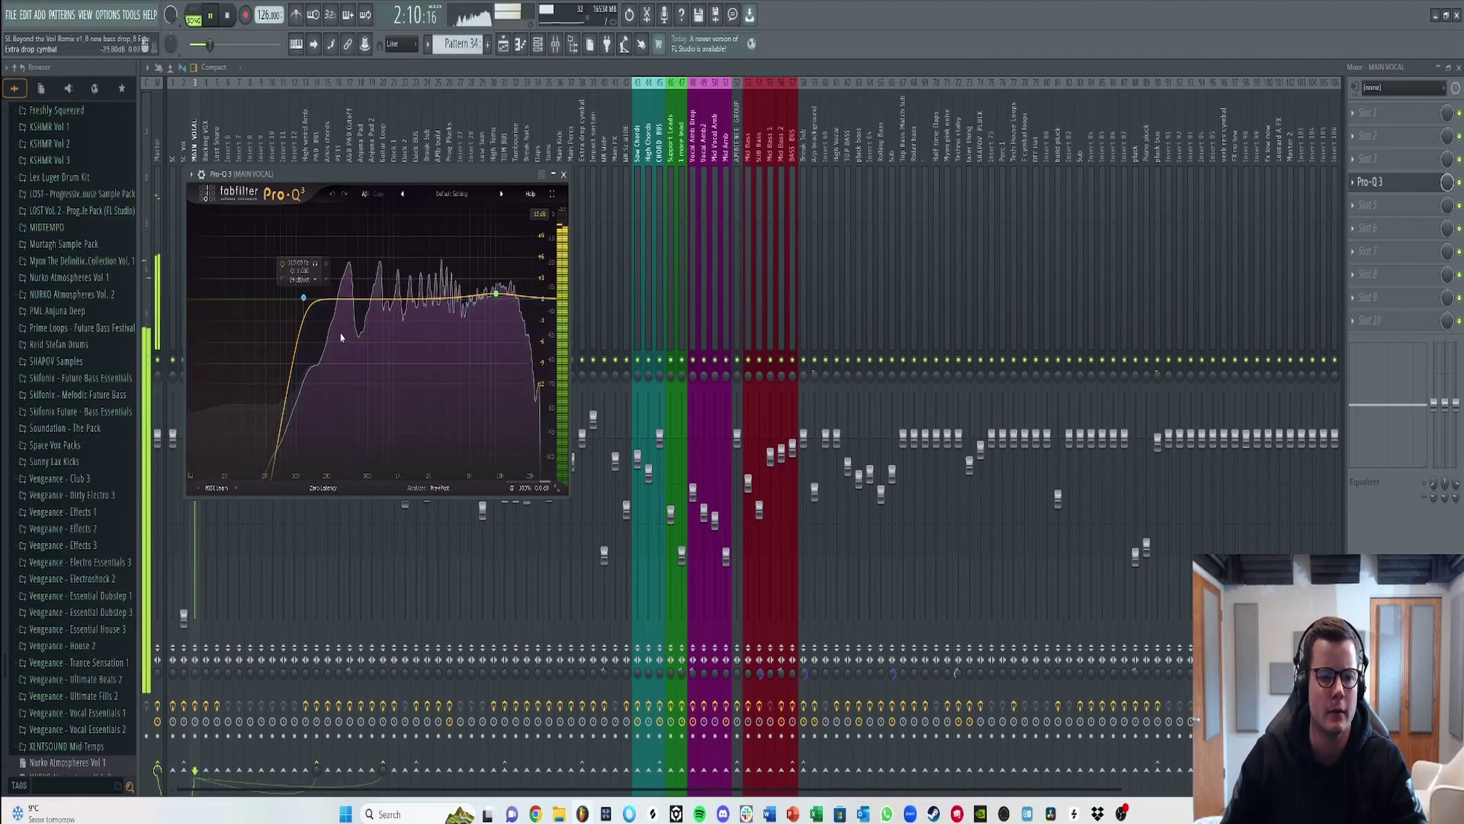
pyautogui.click(512, 298)
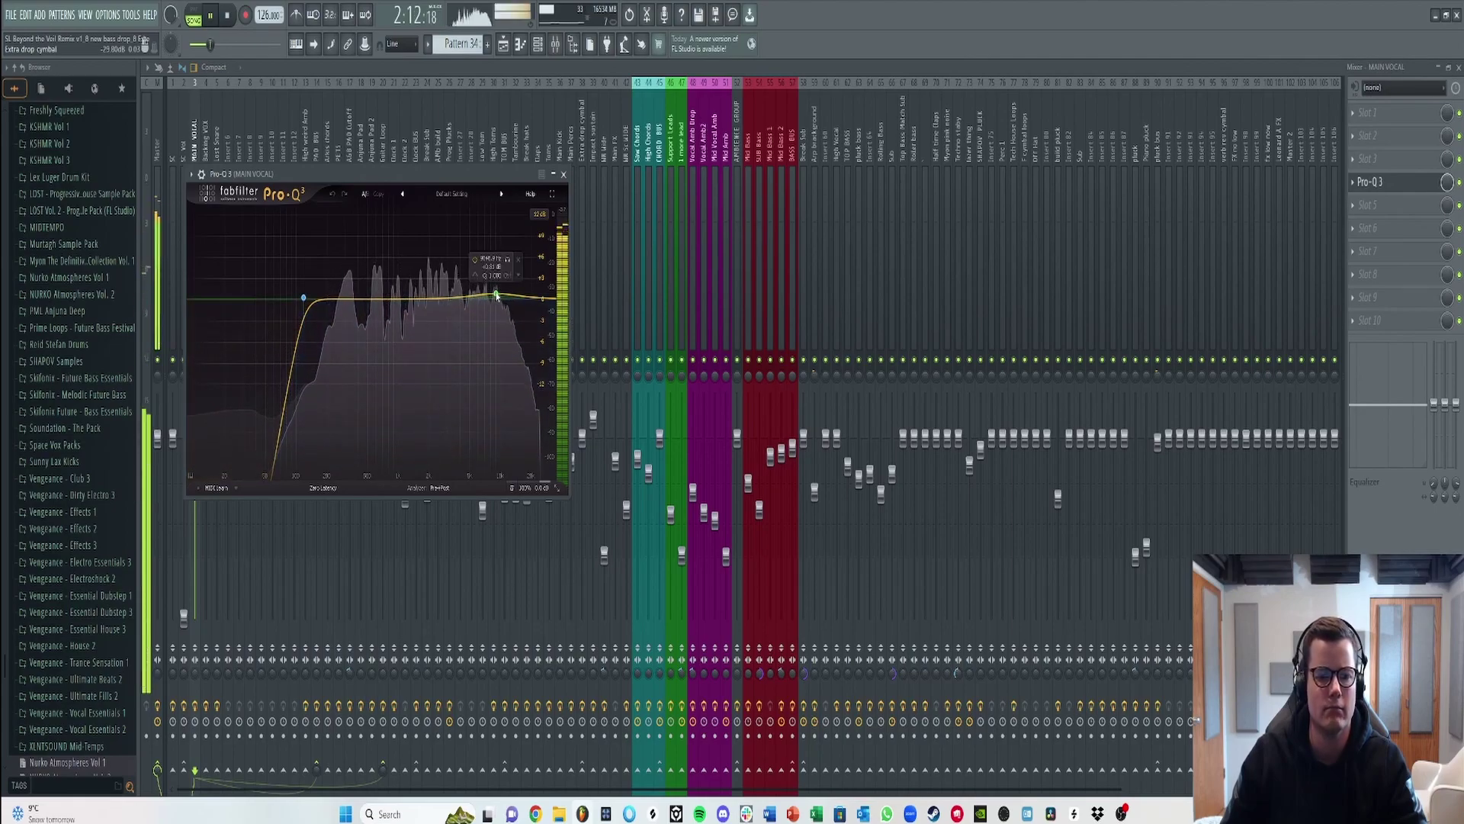
pyautogui.click(564, 174)
# - Inspect the ValhallaVintageVerb settings on the Backing VOX mixer channel and return to the playlist
pyautogui.click(206, 153)
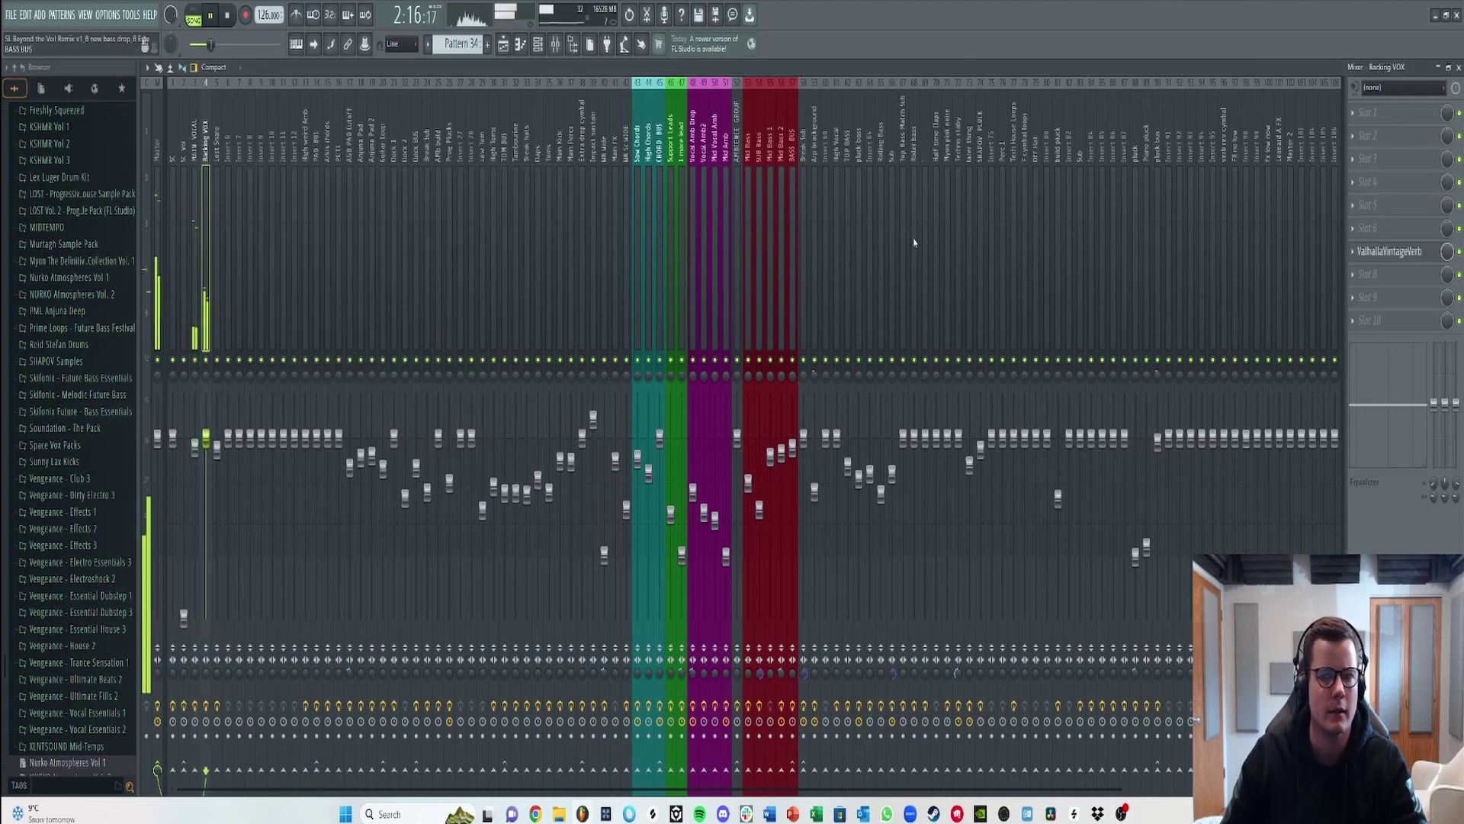
pyautogui.click(1396, 251)
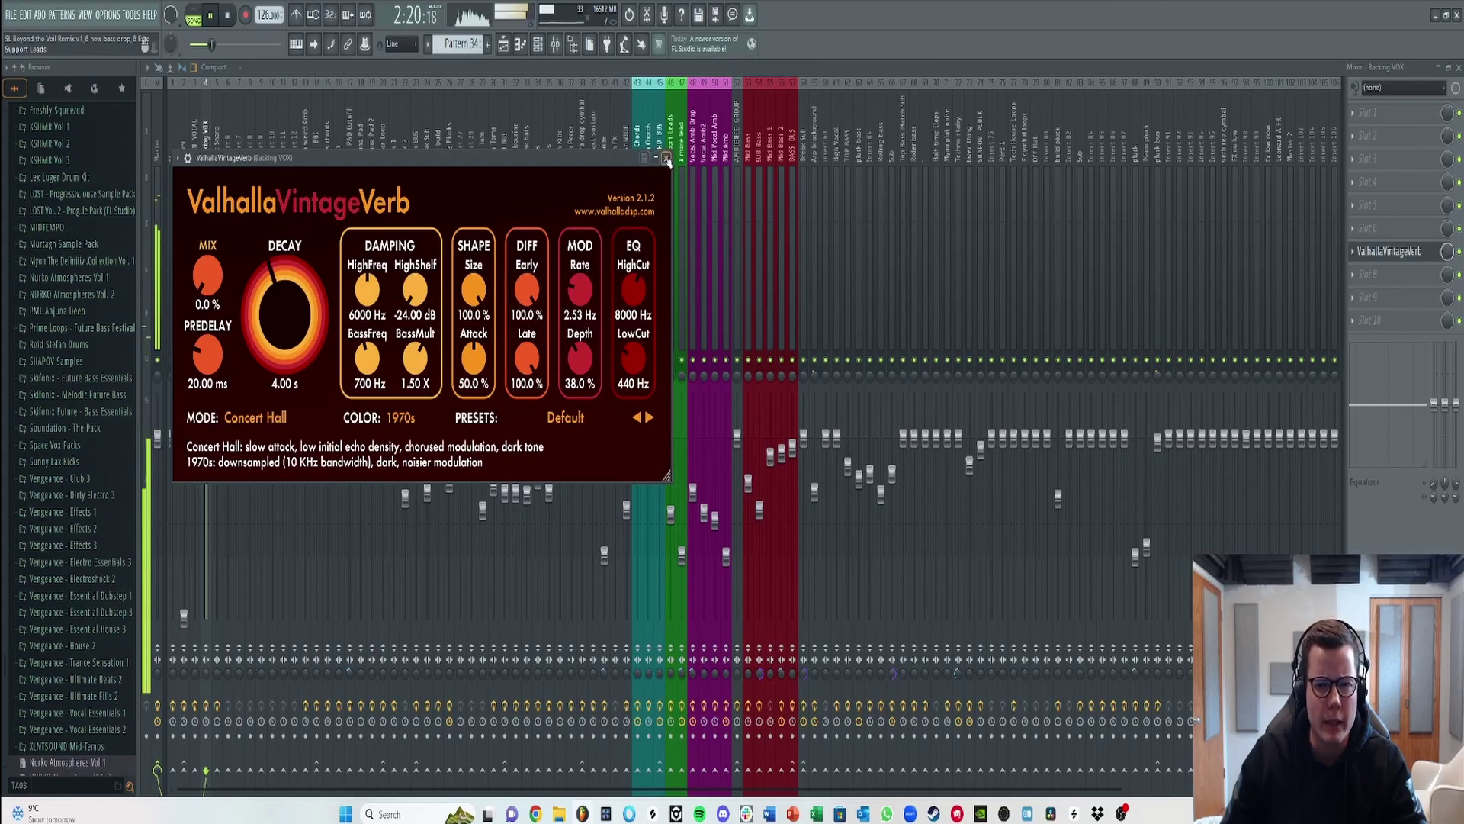
pyautogui.click(666, 158)
pyautogui.press('F5')
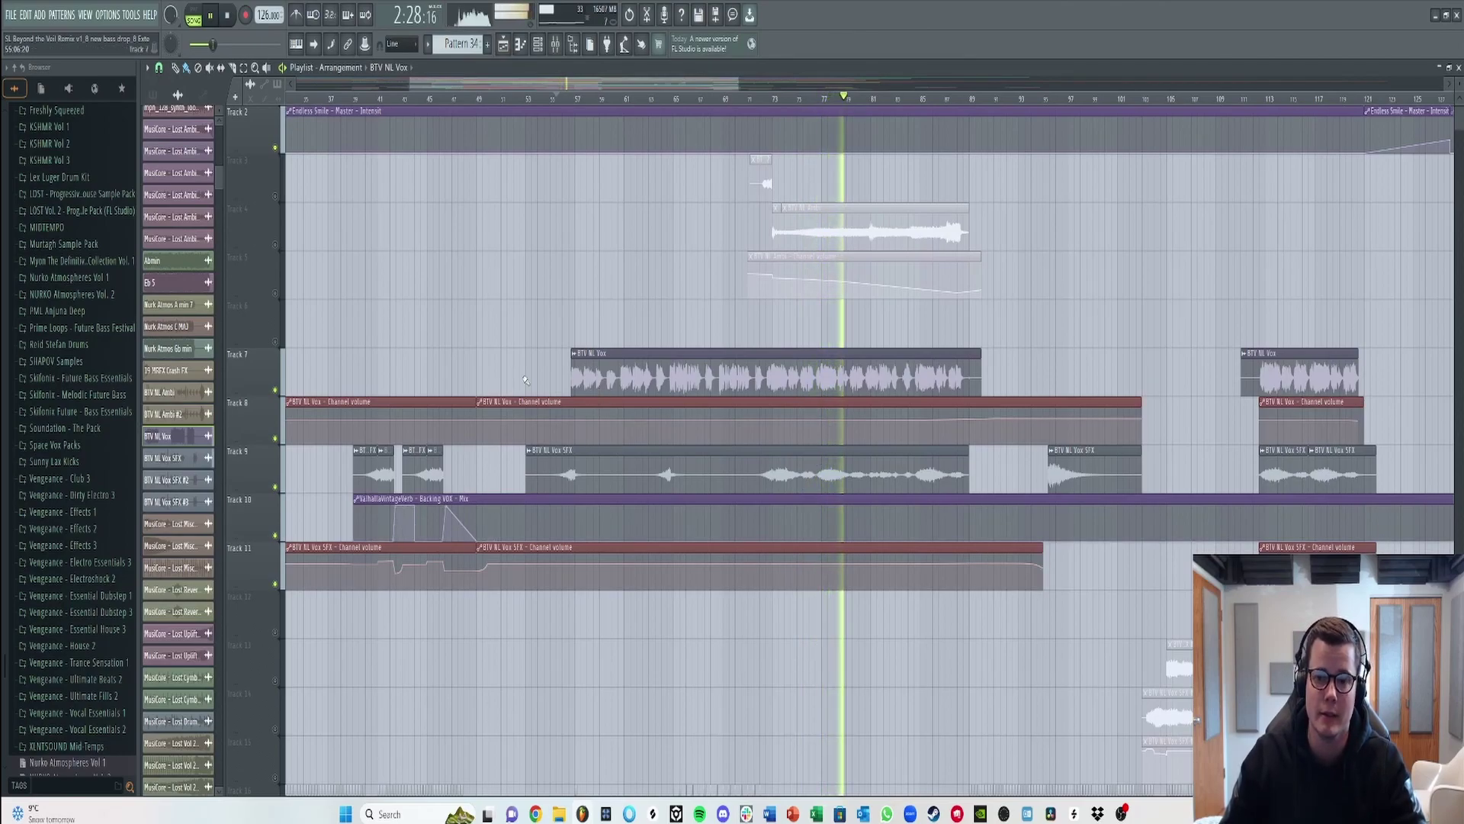
# - Look over the playlist around the vocal tracks and stop playback
pyautogui.scroll(1, 642, 397)
pyautogui.scroll(-2, 692, 109)
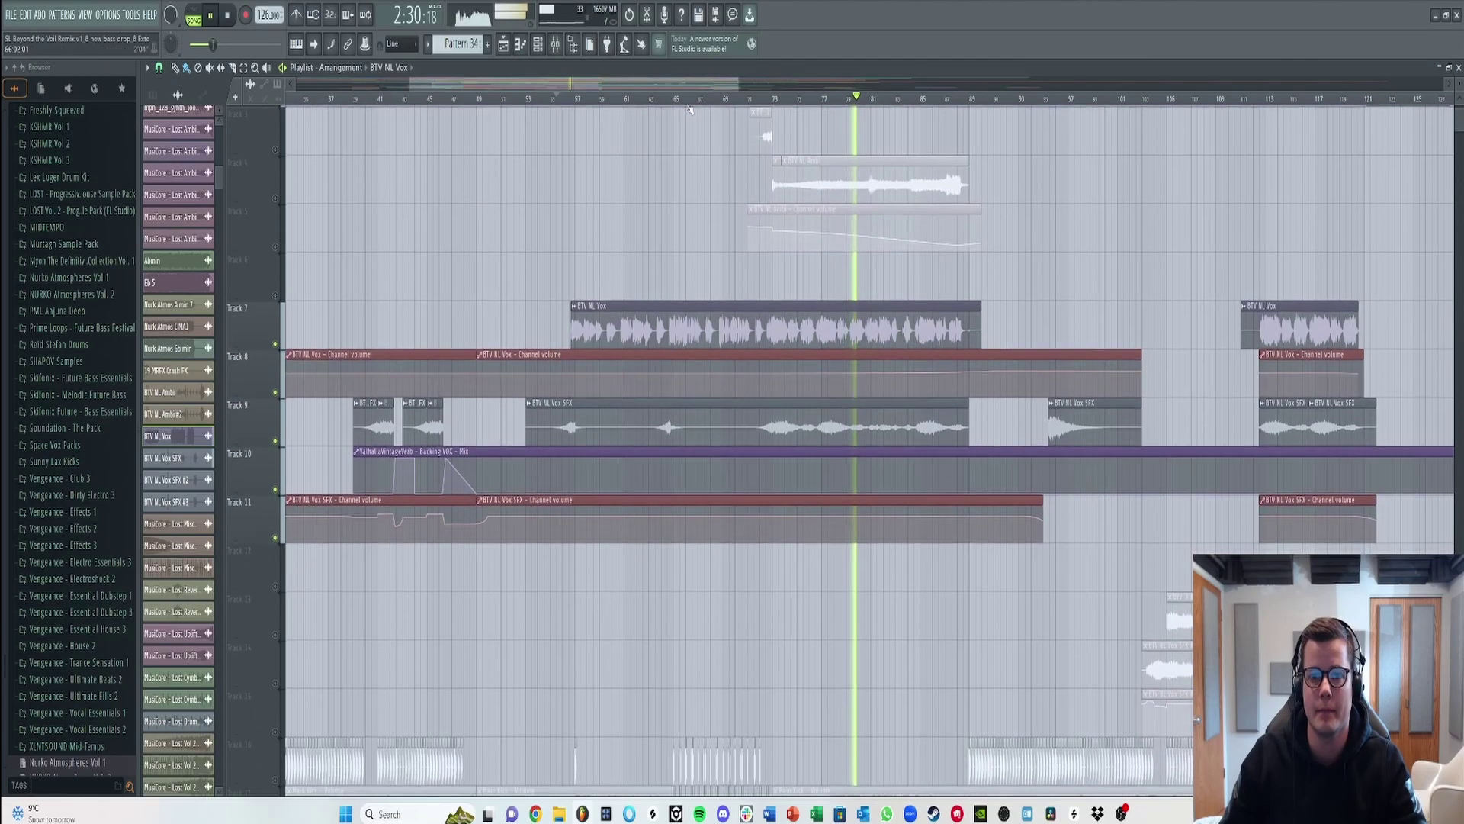
pyautogui.scroll(-2, 689, 137)
pyautogui.scroll(-4, 729, 251)
pyautogui.scroll(-10, 728, 252)
pyautogui.press('space')
# - Unmute the vocal texture and drone tracks 95 to 101 in the playlist
pyautogui.scroll(-20, 610, 349)
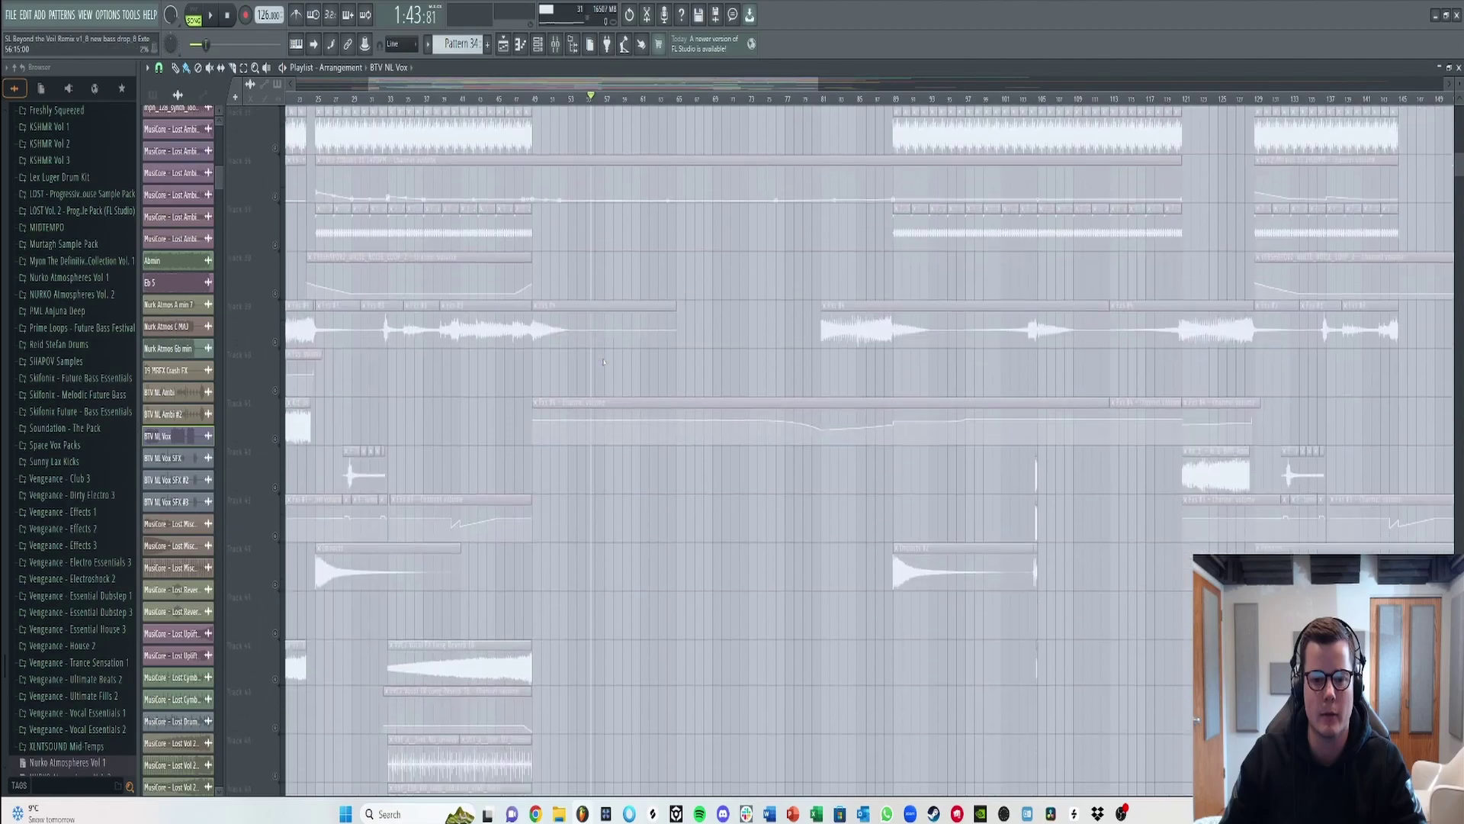
pyautogui.scroll(-20, 599, 354)
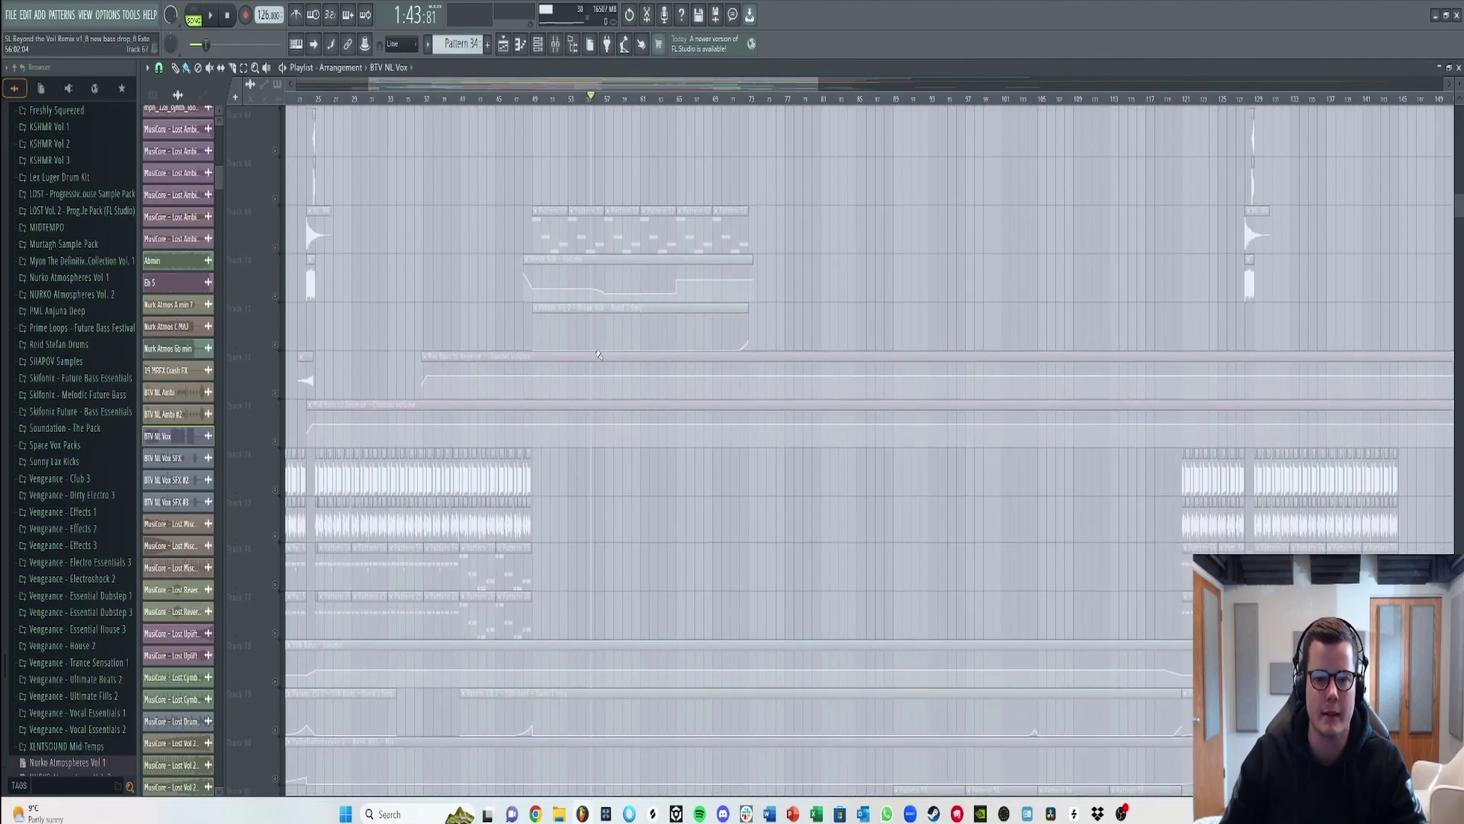
pyautogui.scroll(-6, 596, 354)
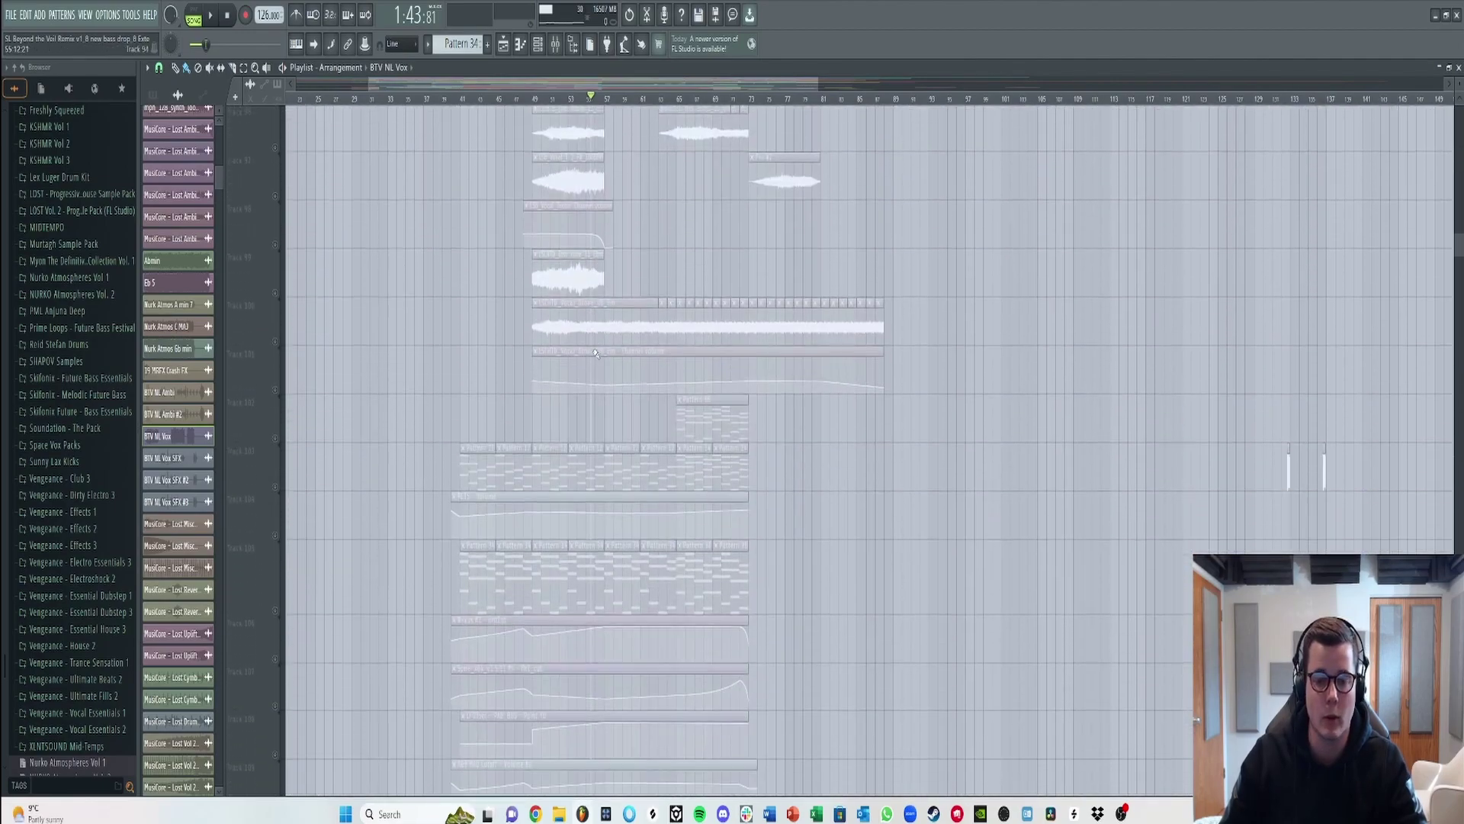
pyautogui.scroll(-1, 511, 369)
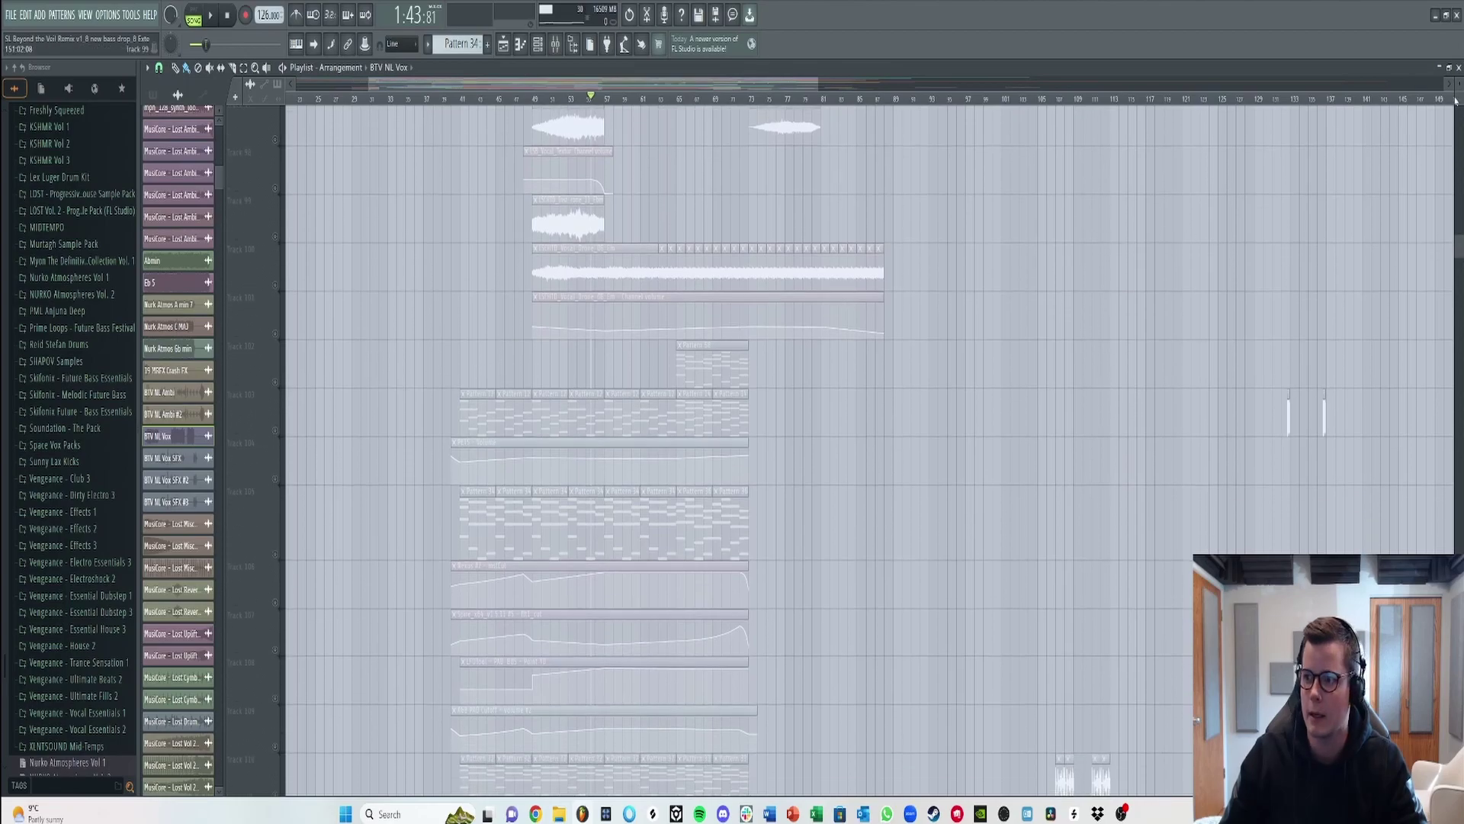
pyautogui.moveTo(1457, 90); pyautogui.dragTo(1457, 83)
pyautogui.scroll(5, 1003, 367)
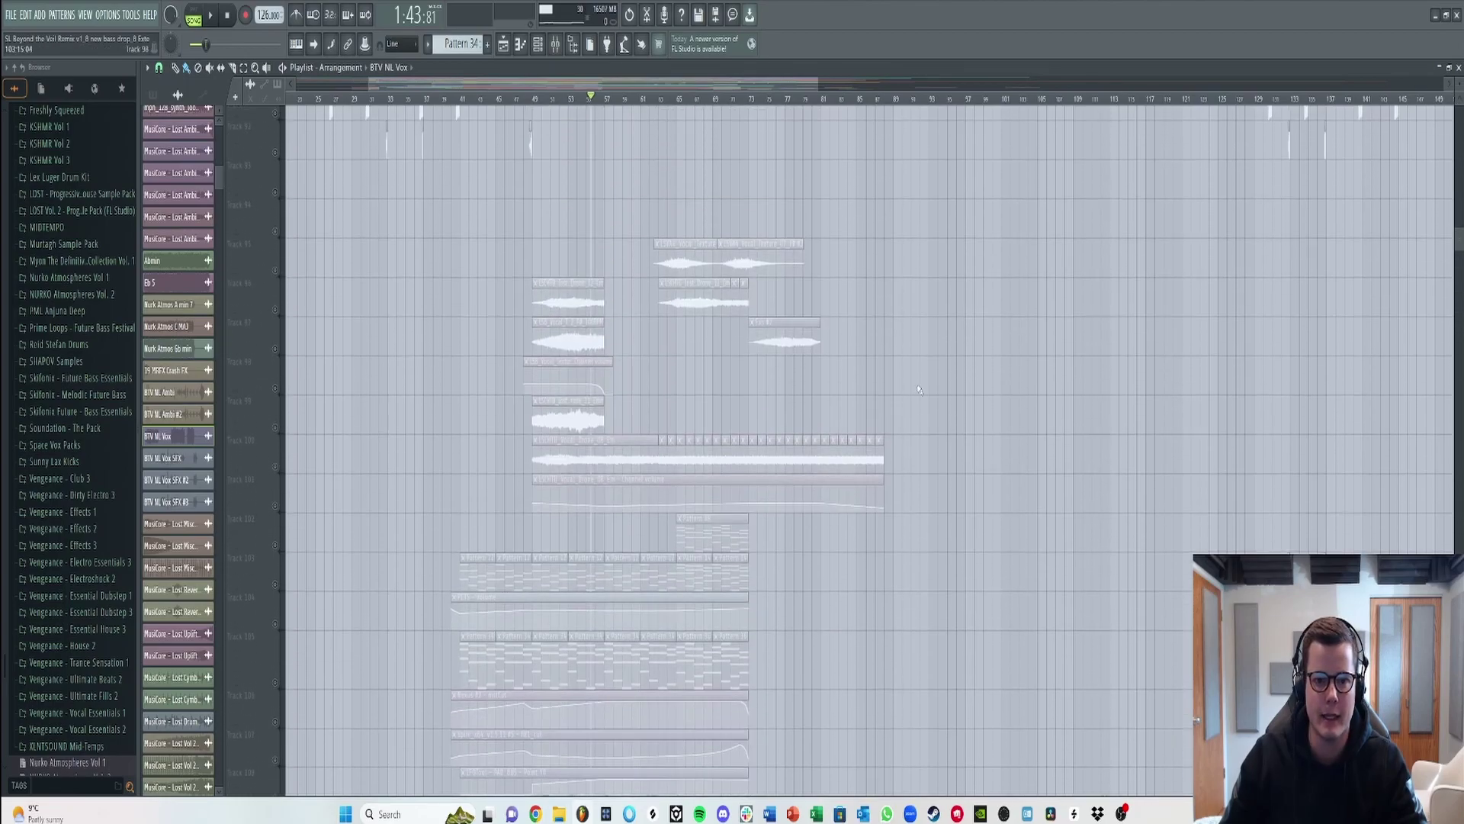
pyautogui.click(275, 466)
pyautogui.click(275, 506)
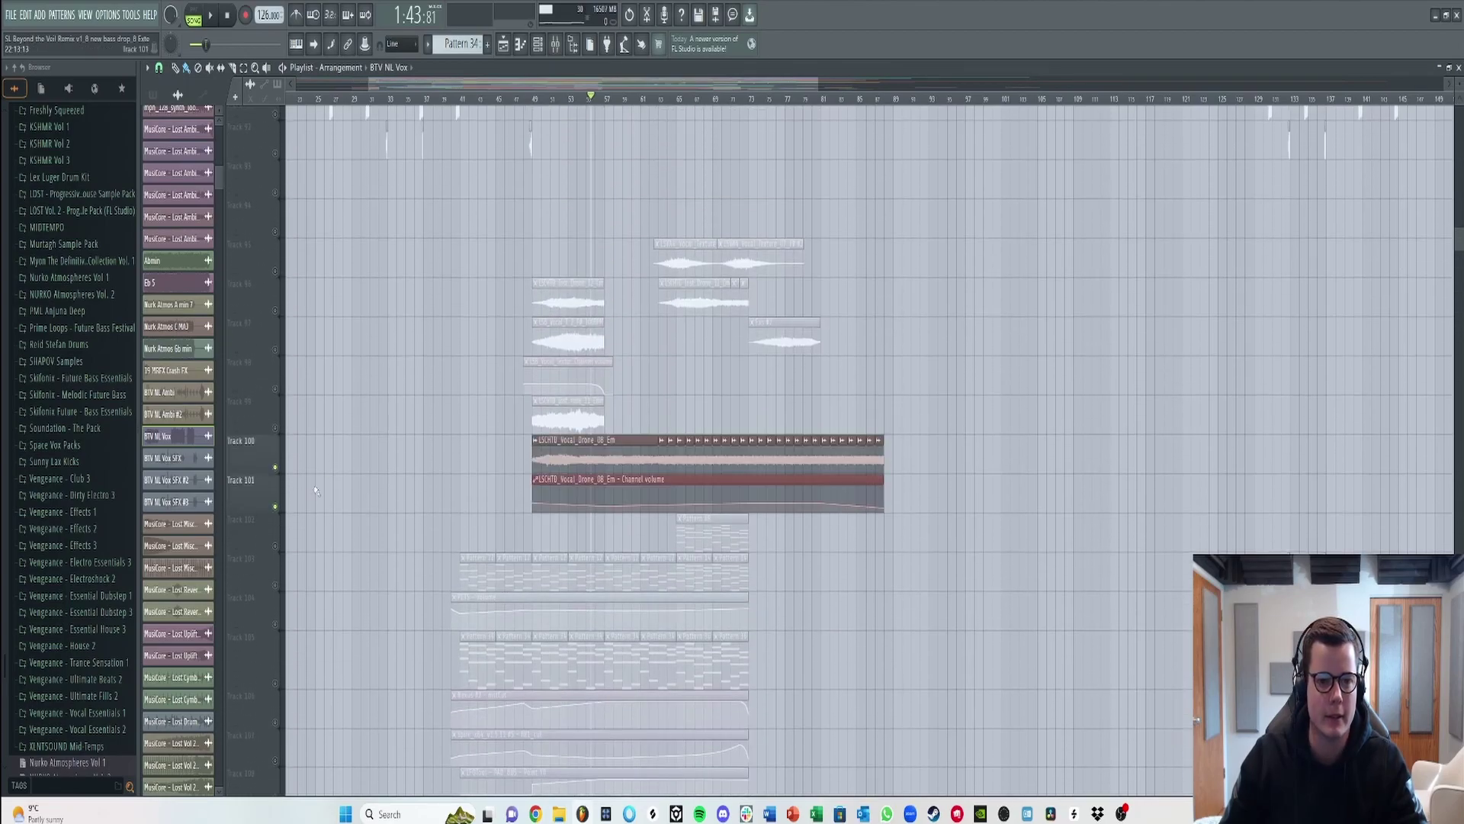
pyautogui.click(275, 428)
pyautogui.click(276, 389)
pyautogui.click(275, 350)
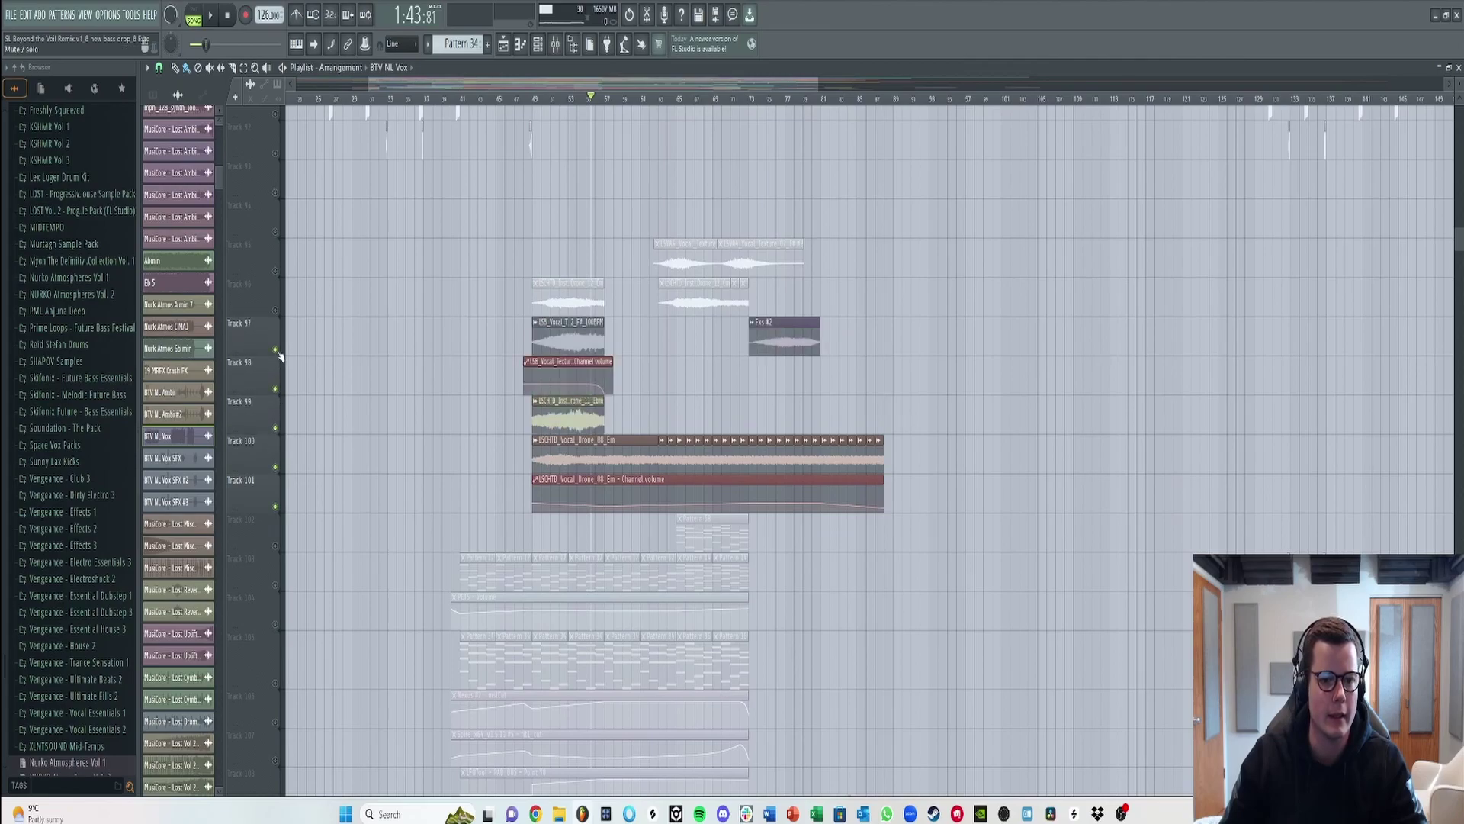
pyautogui.click(275, 310)
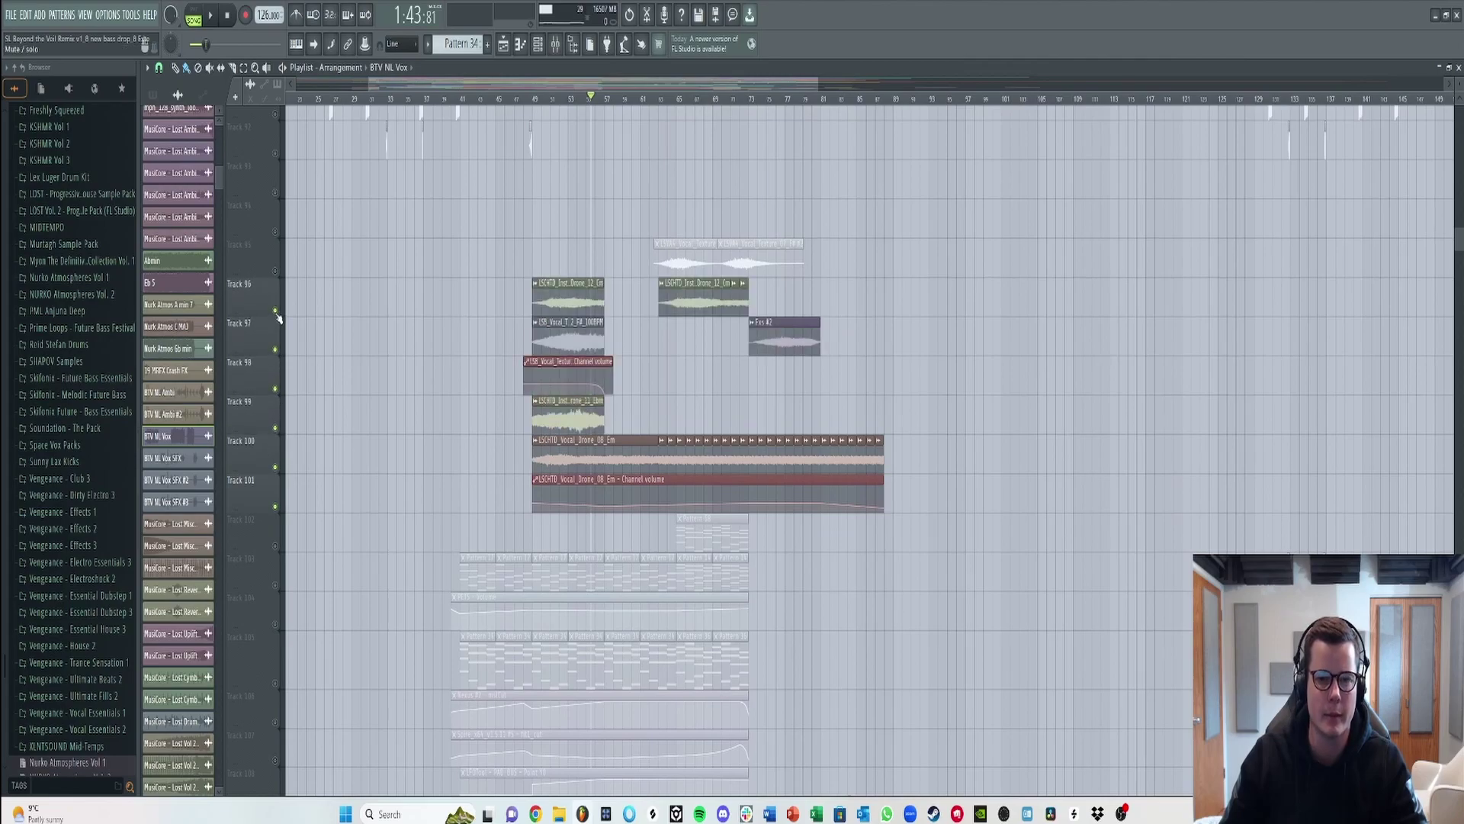
pyautogui.click(275, 270)
# - Select the time range from bar 49 to bar 81 and play the section from bar 49
pyautogui.moveTo(539, 109); pyautogui.dragTo(821, 112)
pyautogui.click(860, 179)
pyautogui.rightClick(860, 178)
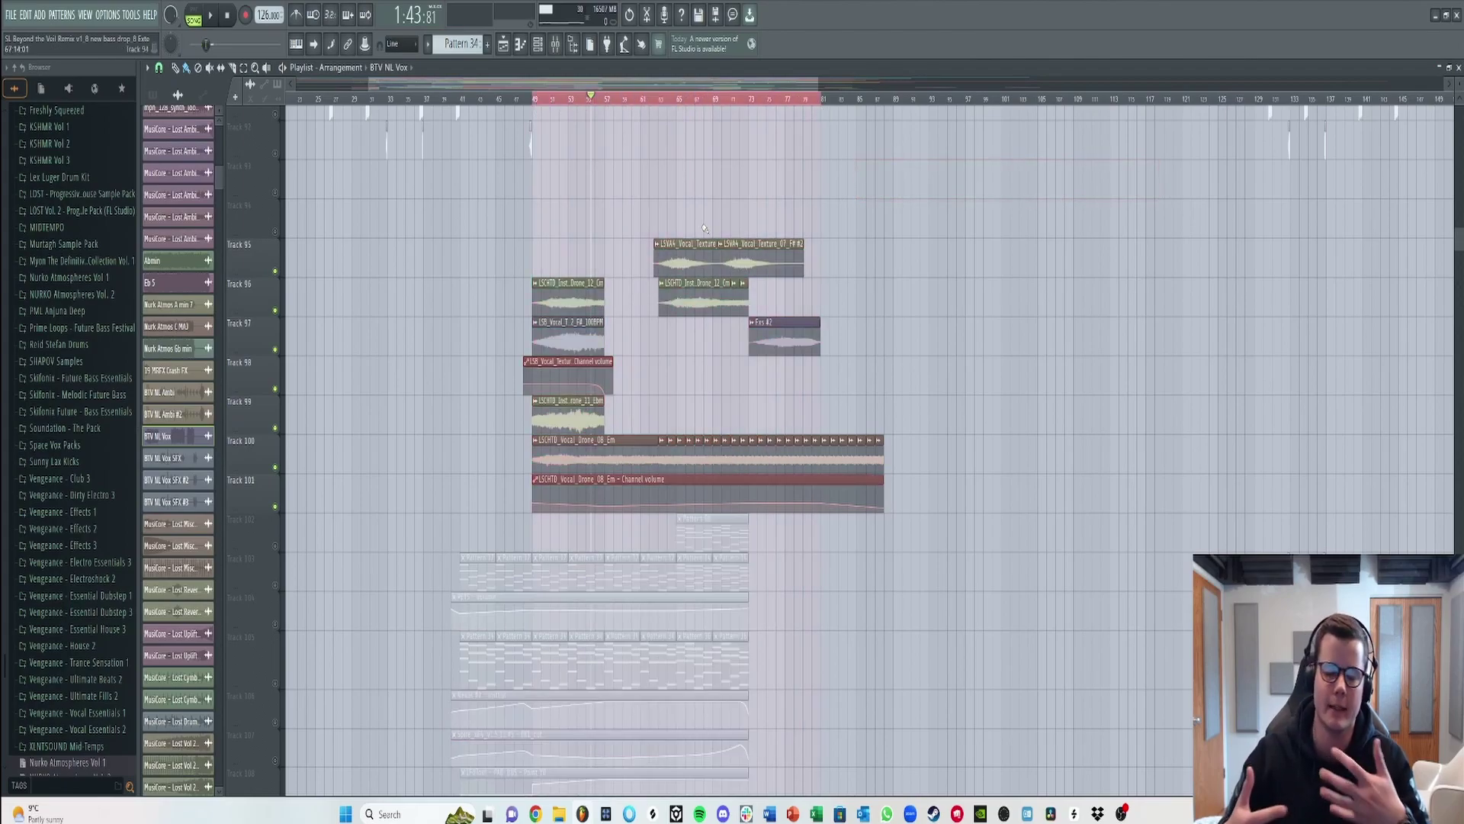
pyautogui.click(535, 103)
pyautogui.press('space')
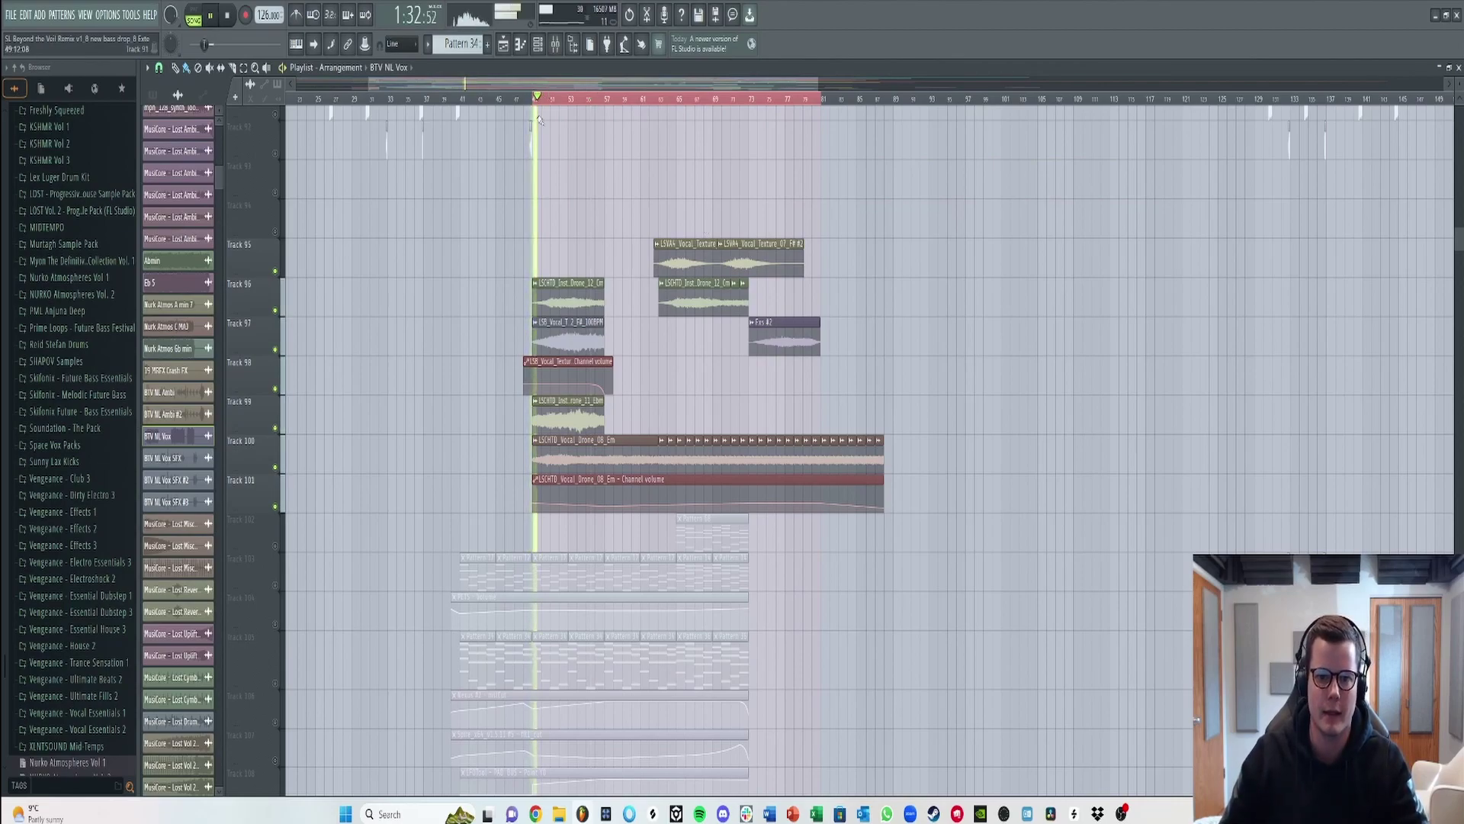
# - Check the LSCHTD_Vocal_Drone_08_Em clip's channel settings and look through the playlist tracks during playback
pyautogui.doubleClick(574, 454)
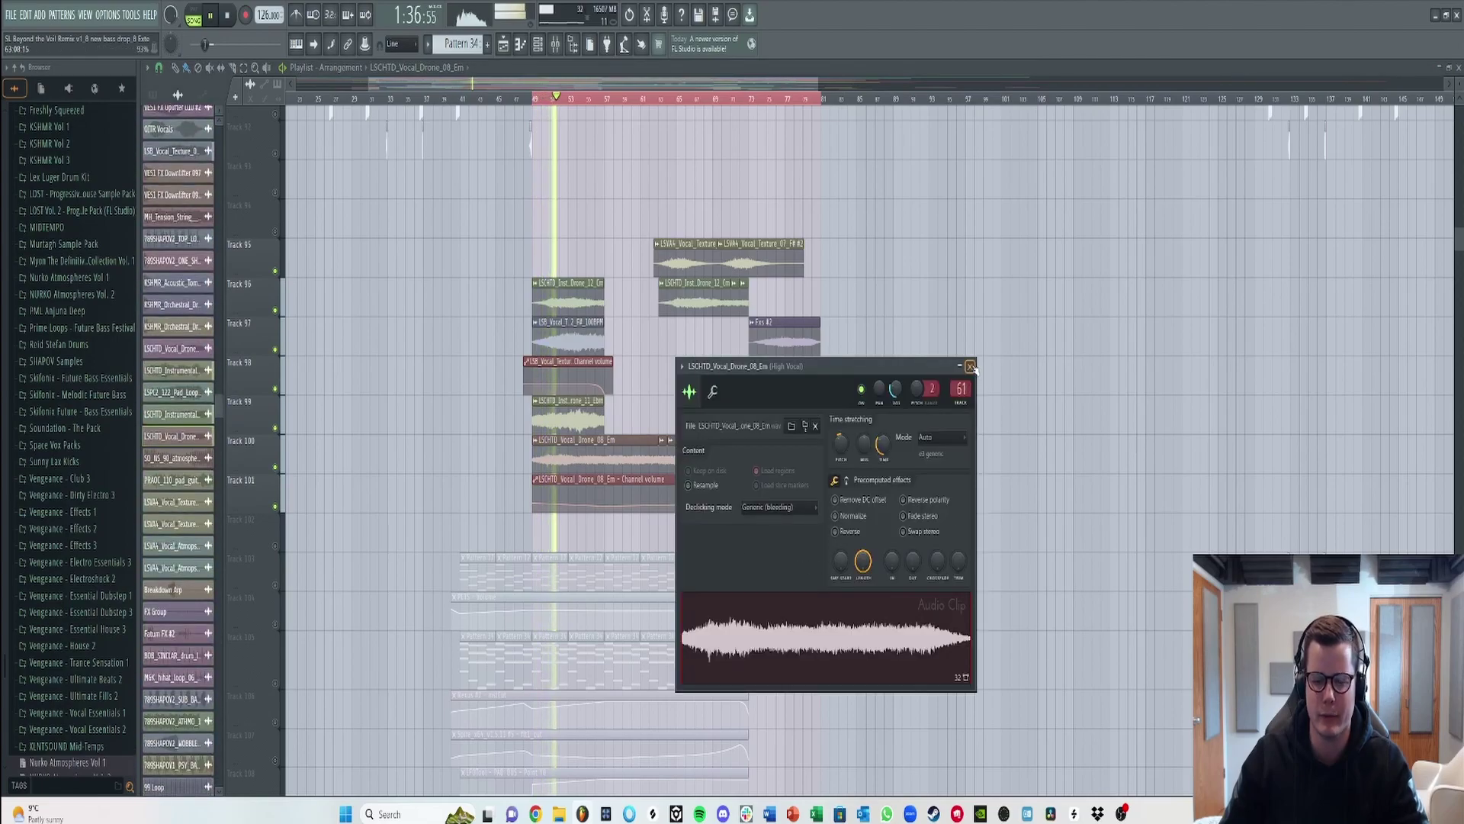
pyautogui.press('Escape')
pyautogui.scroll(-1, 423, 479)
pyautogui.scroll(20, 492, 387)
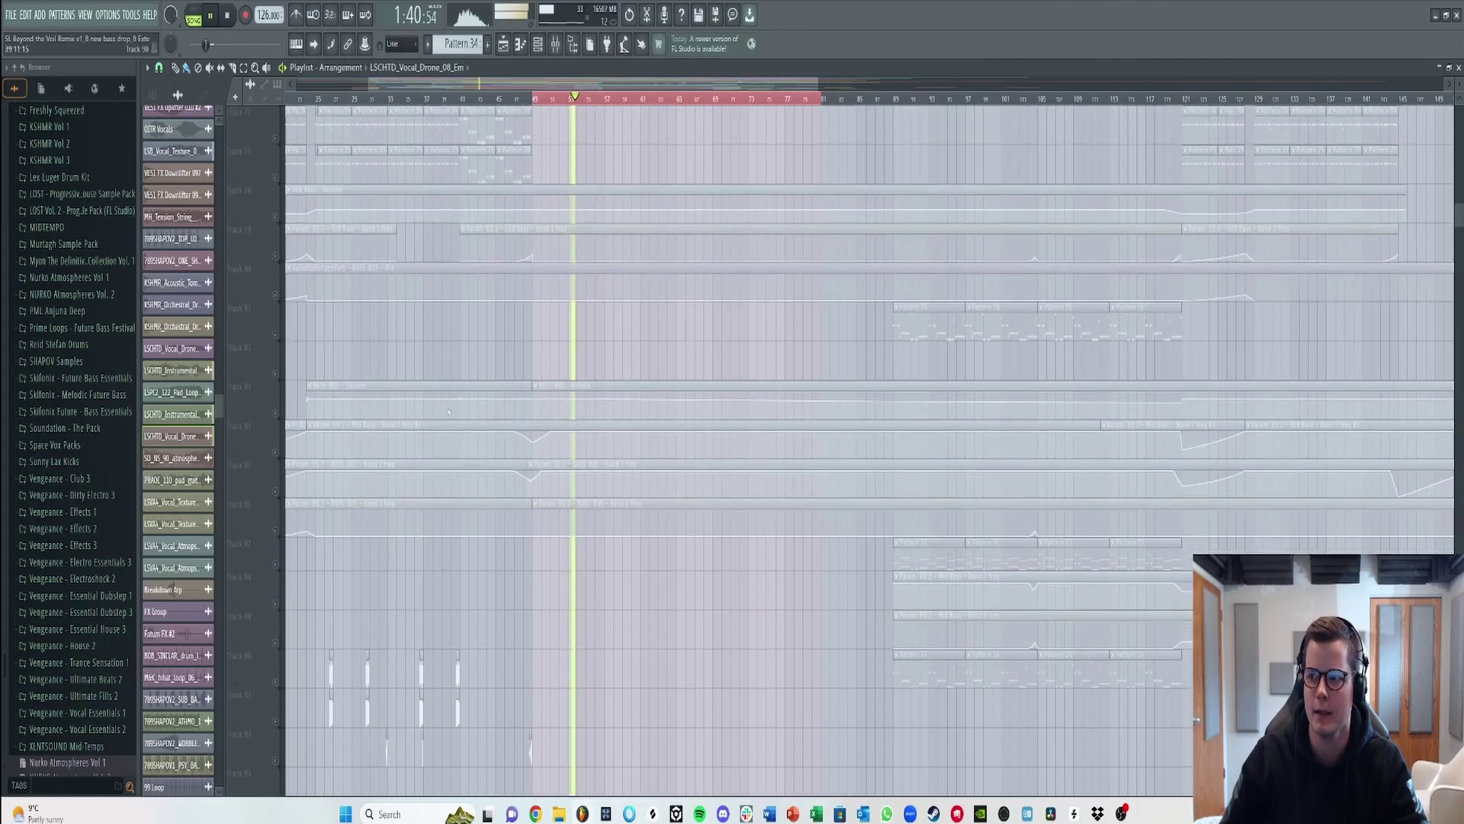
pyautogui.scroll(20, 448, 414)
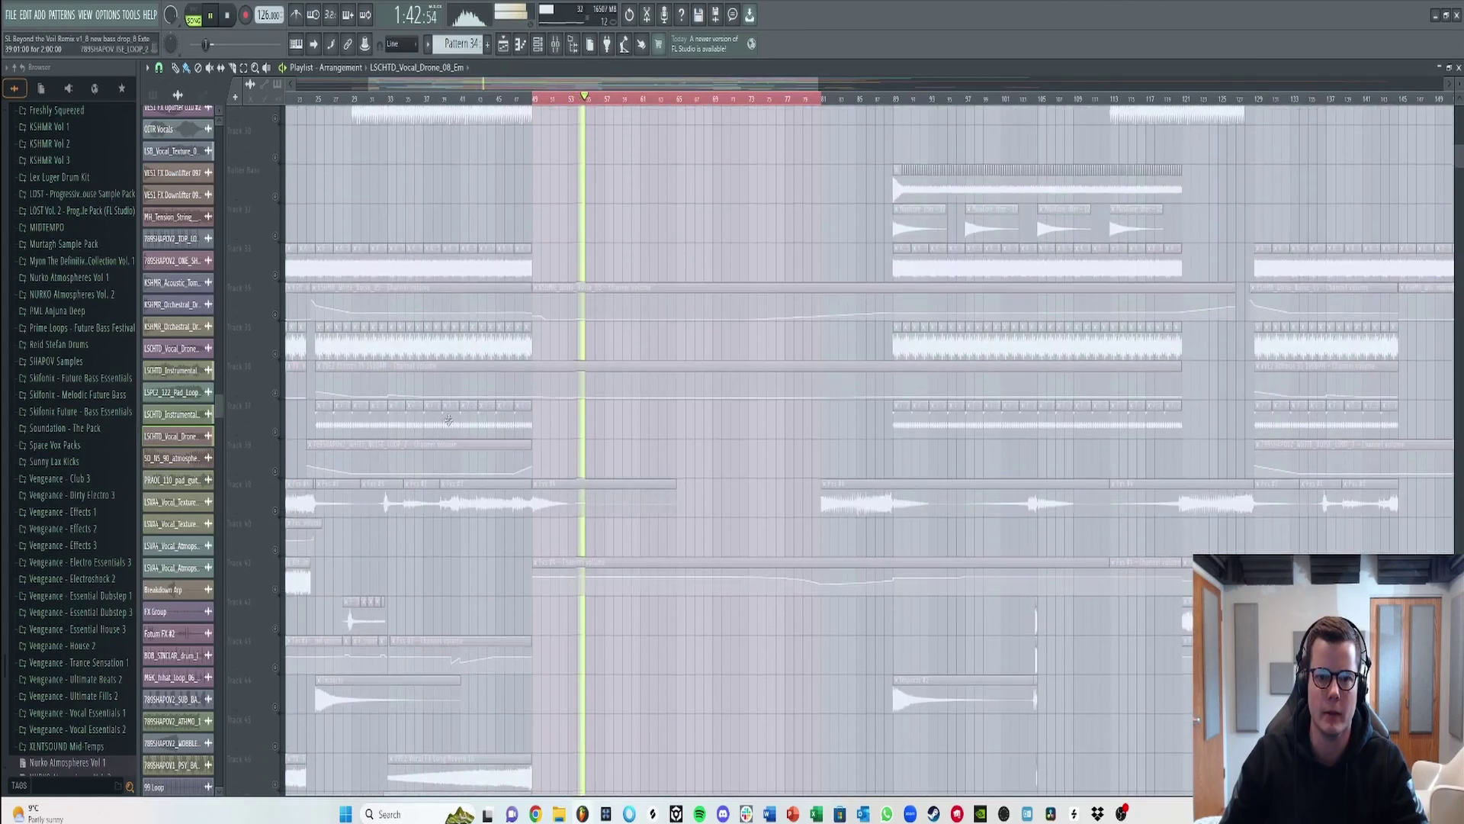
pyautogui.scroll(3, 452, 419)
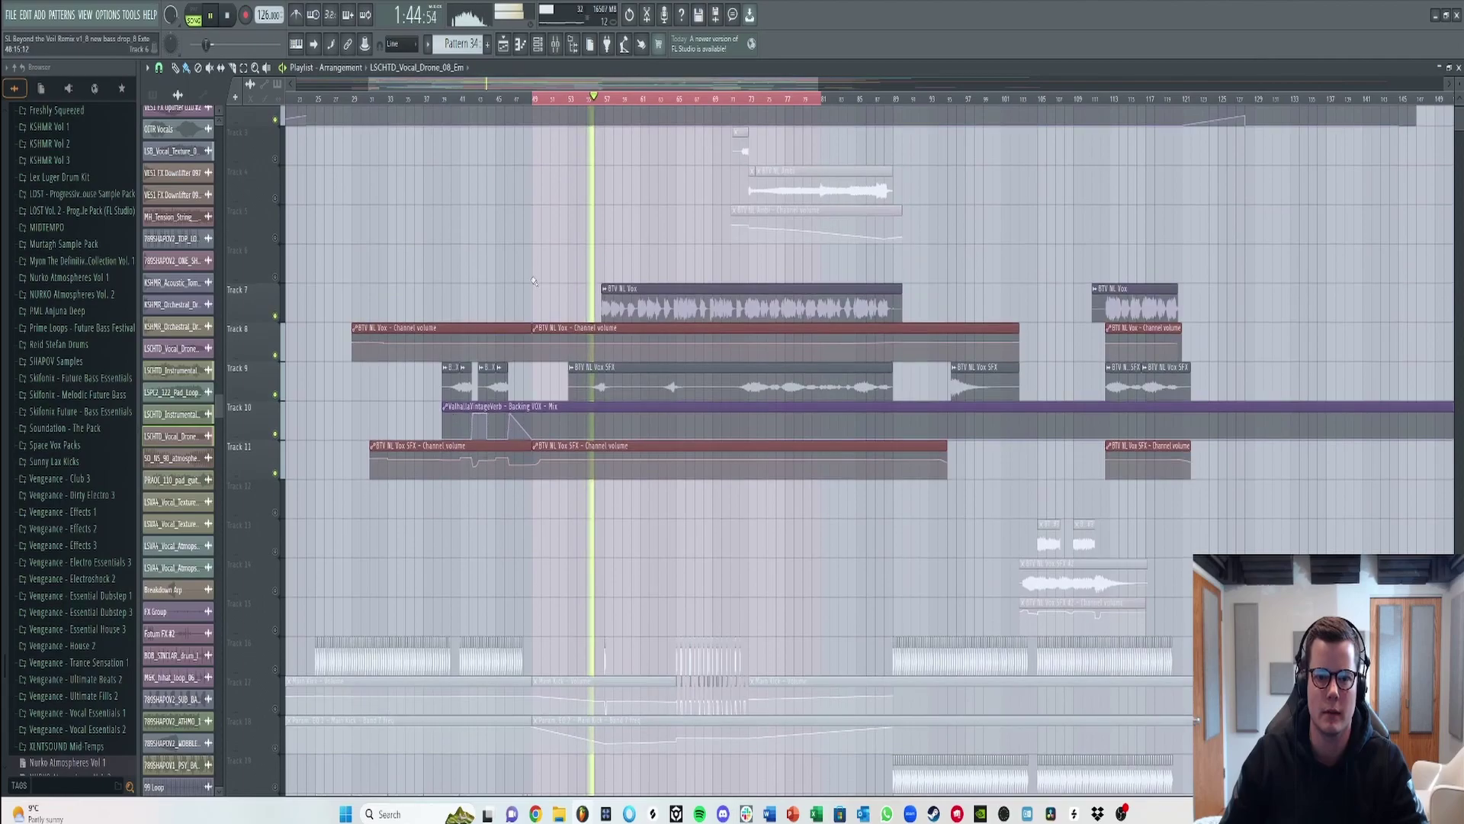
pyautogui.scroll(-15, 539, 305)
pyautogui.scroll(-20, 538, 305)
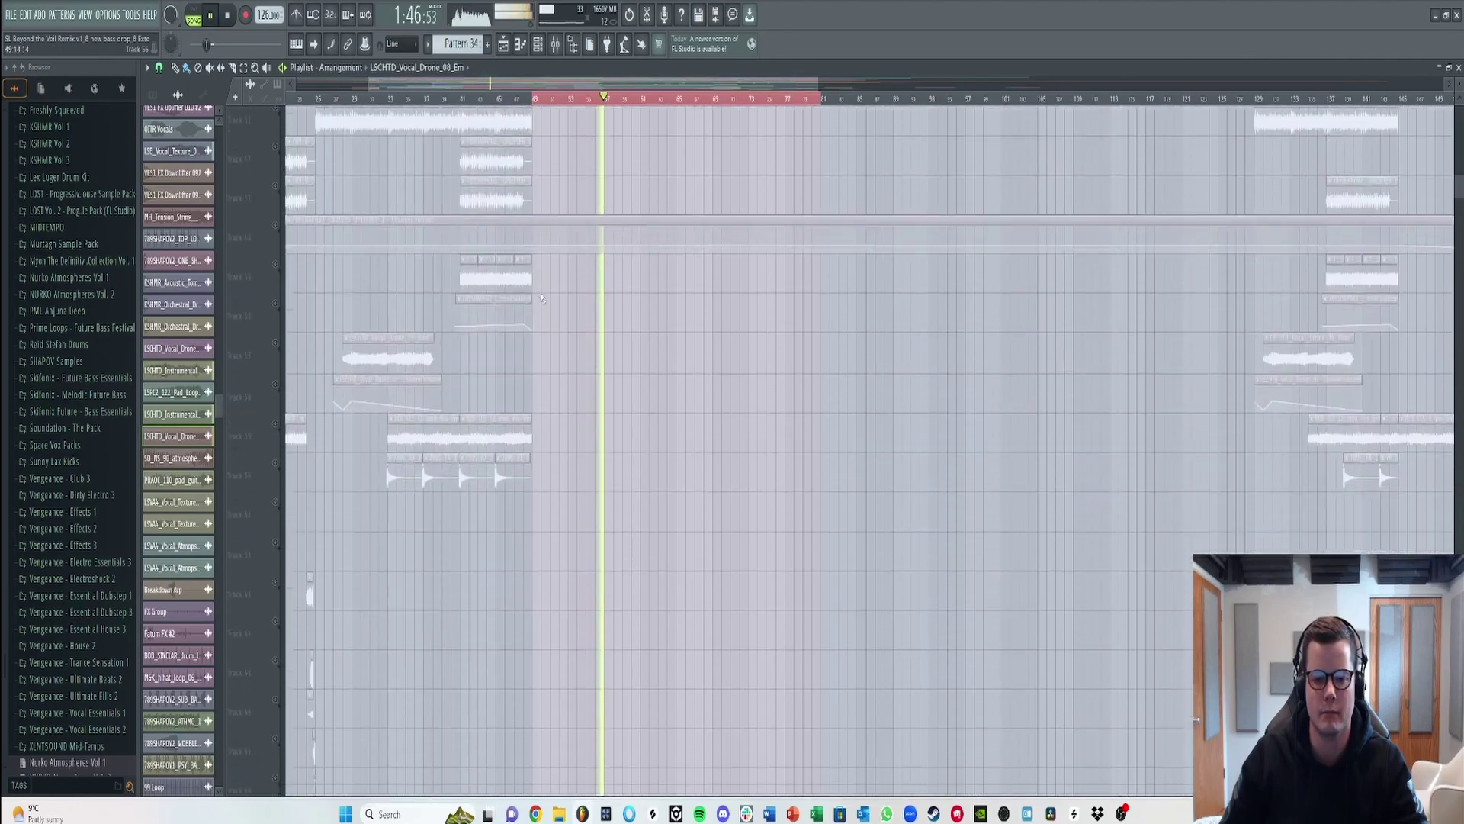
pyautogui.scroll(-20, 541, 299)
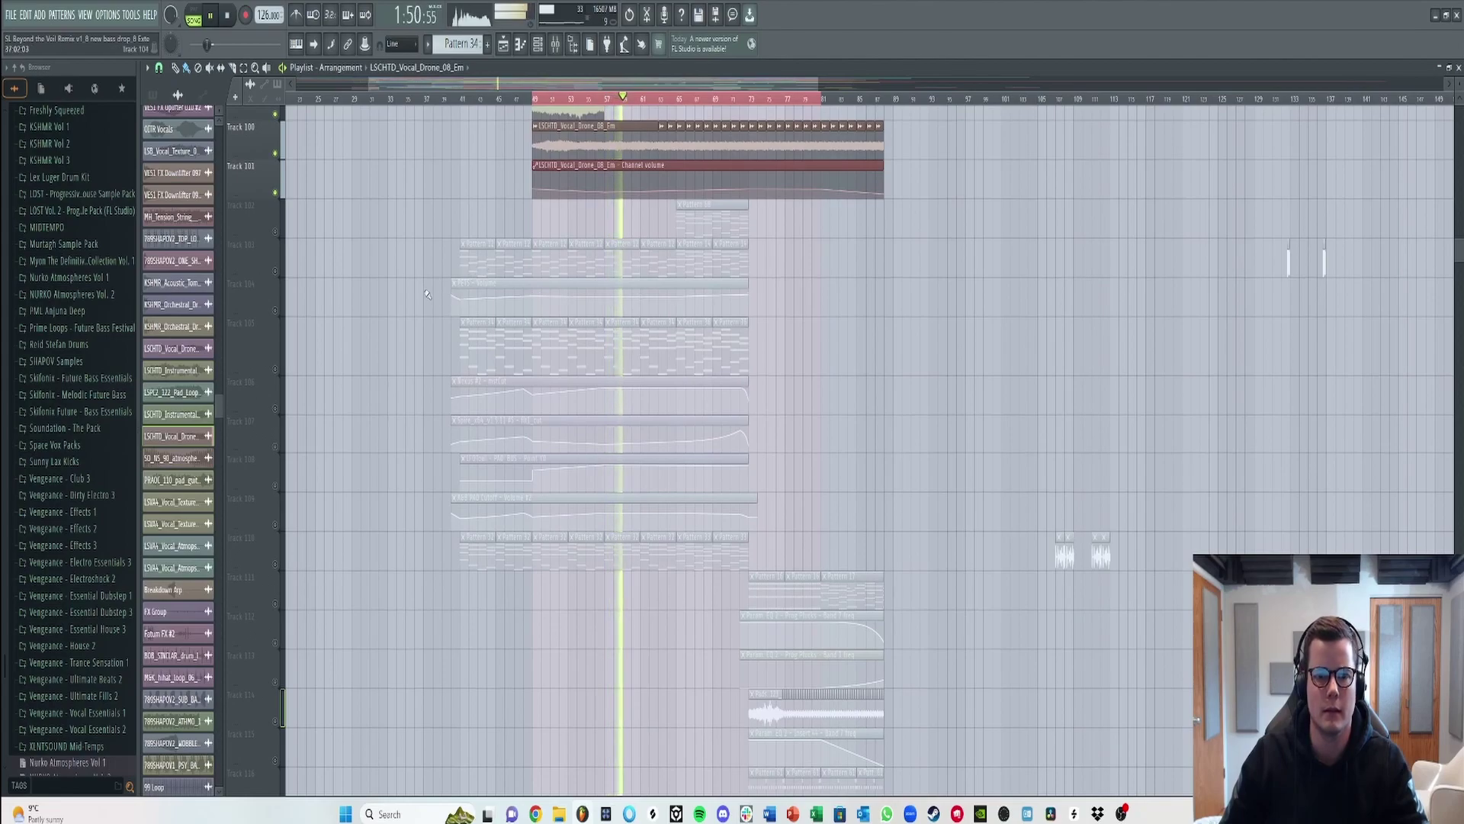
# - Solo track 103, unmute tracks 104 to 110 alongside it, and play the section from bar 49
pyautogui.press('space')
pyautogui.keyDown('ctrl'); pyautogui.click(275, 271); pyautogui.keyUp('ctrl')
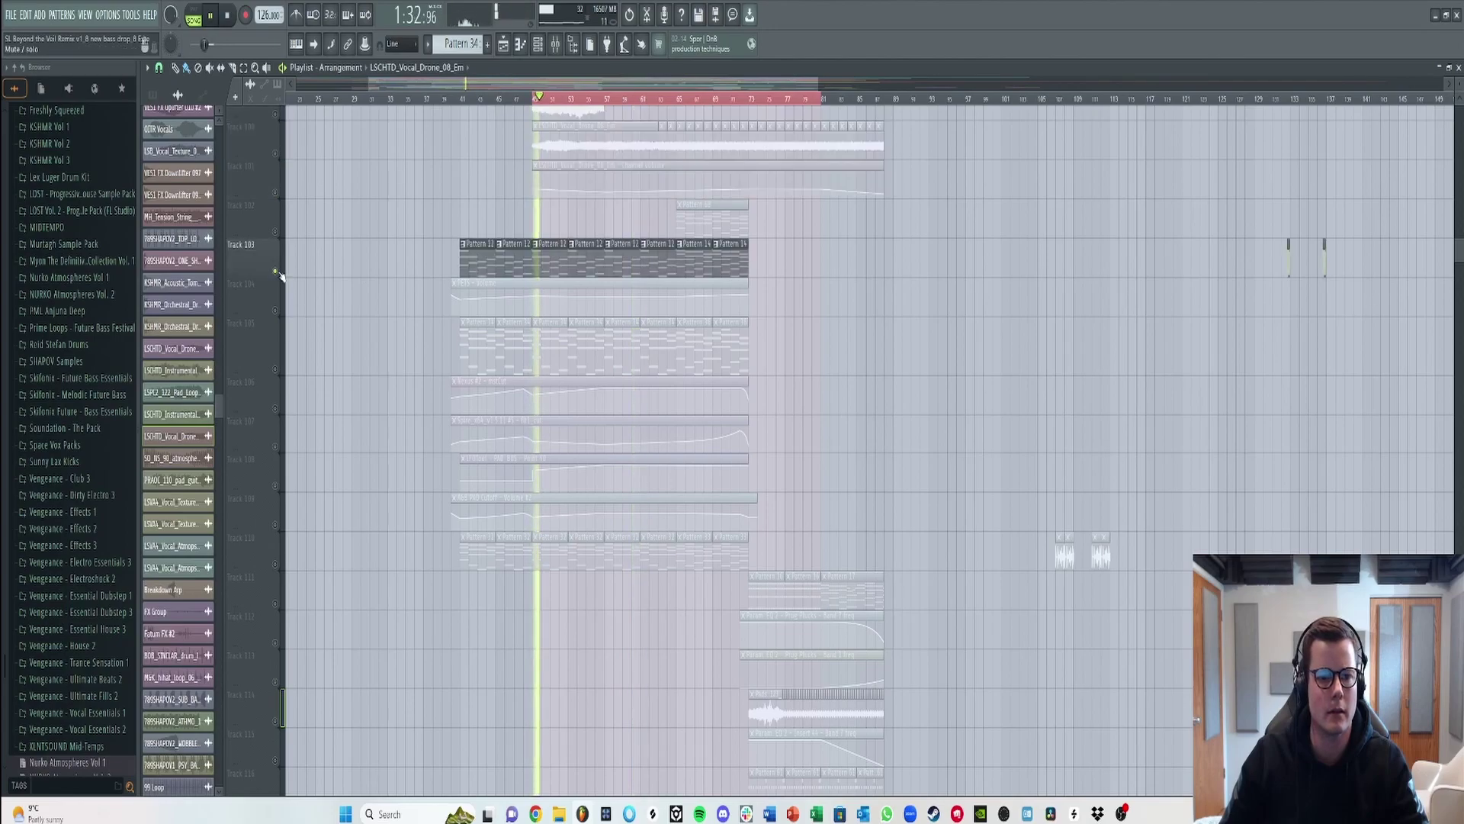
pyautogui.click(275, 310)
pyautogui.click(276, 370)
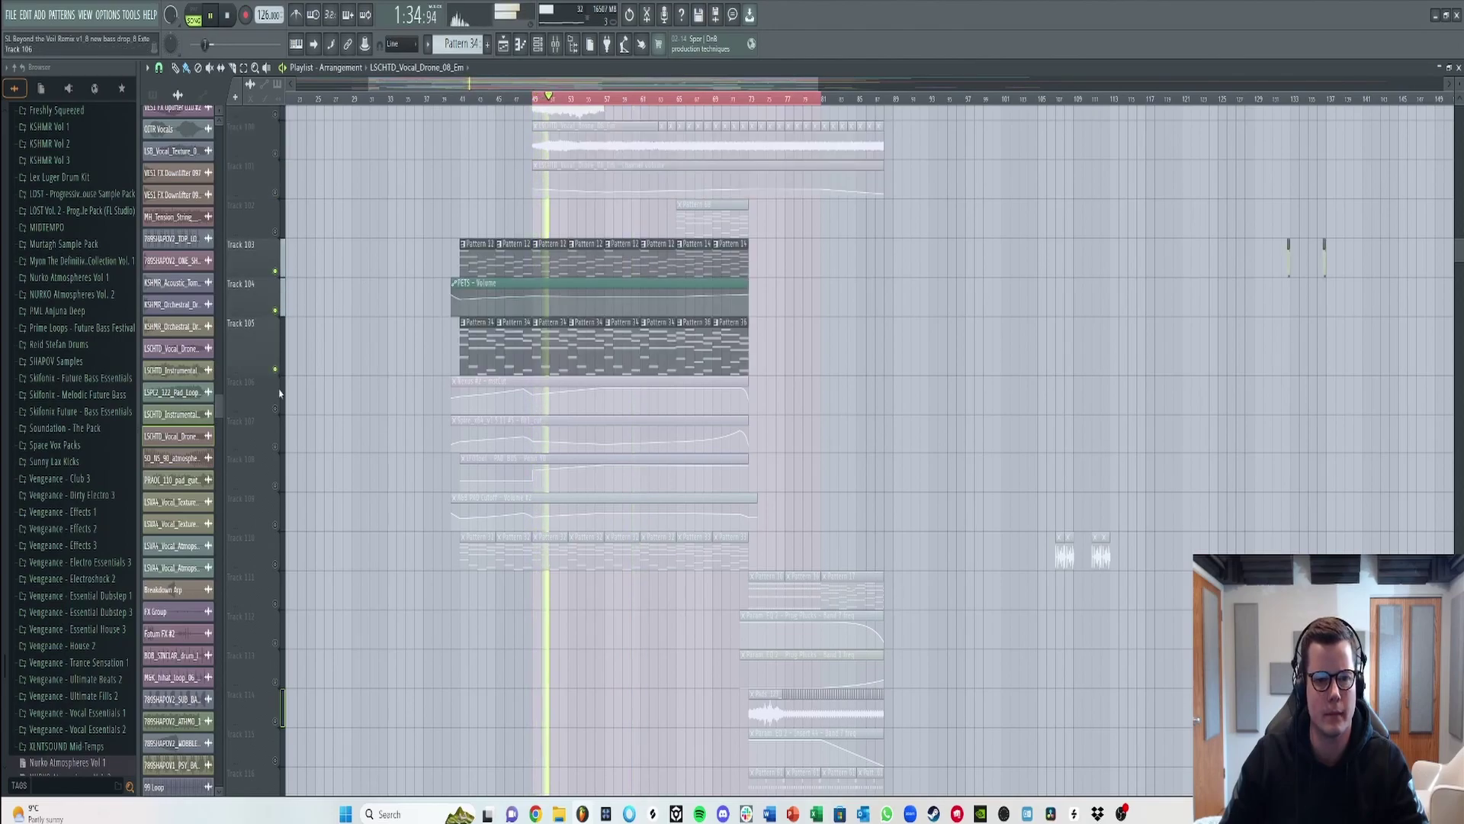
pyautogui.click(275, 409)
pyautogui.click(275, 446)
pyautogui.click(275, 485)
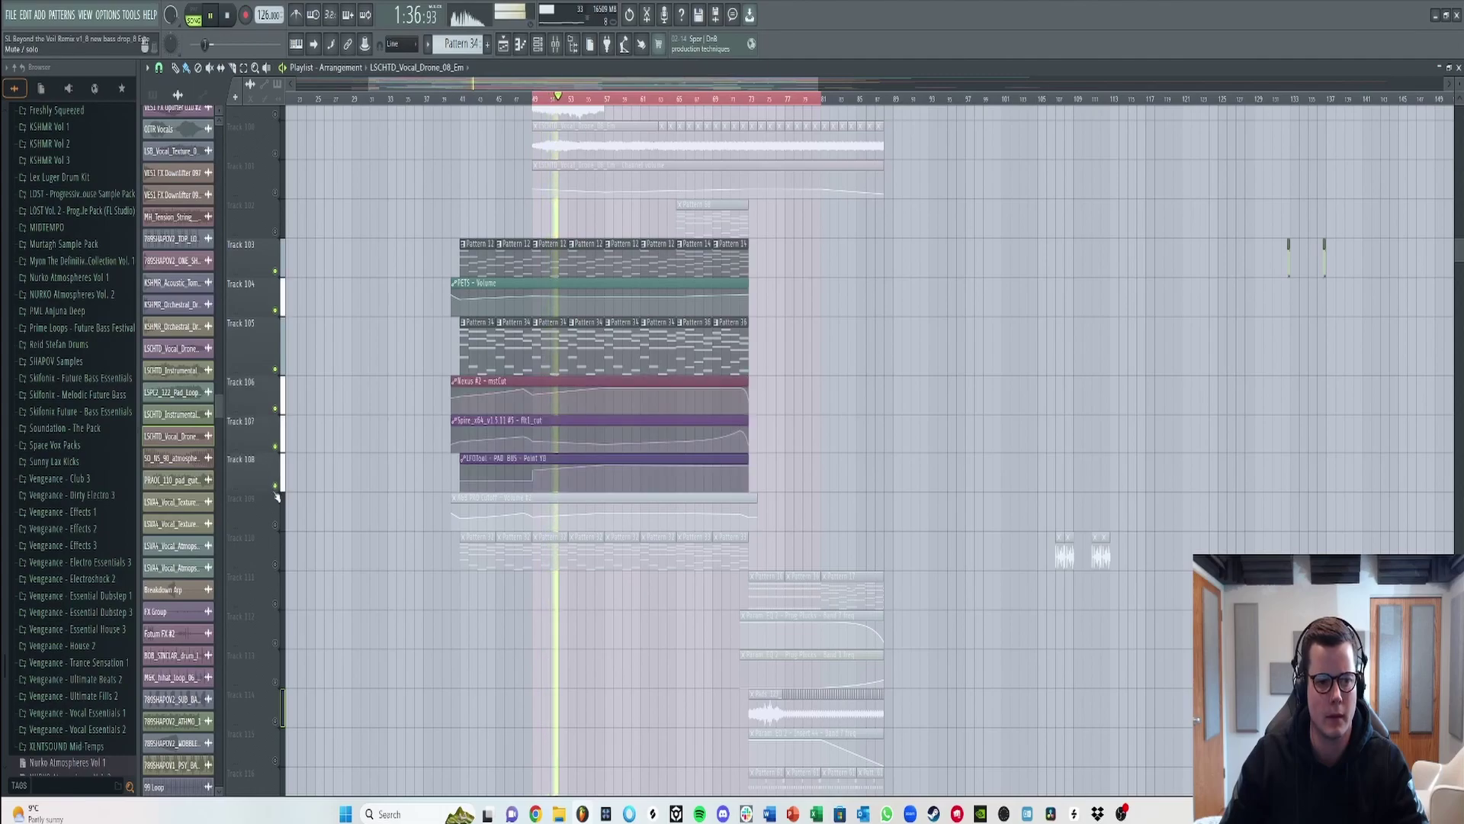
pyautogui.click(275, 525)
pyautogui.click(275, 564)
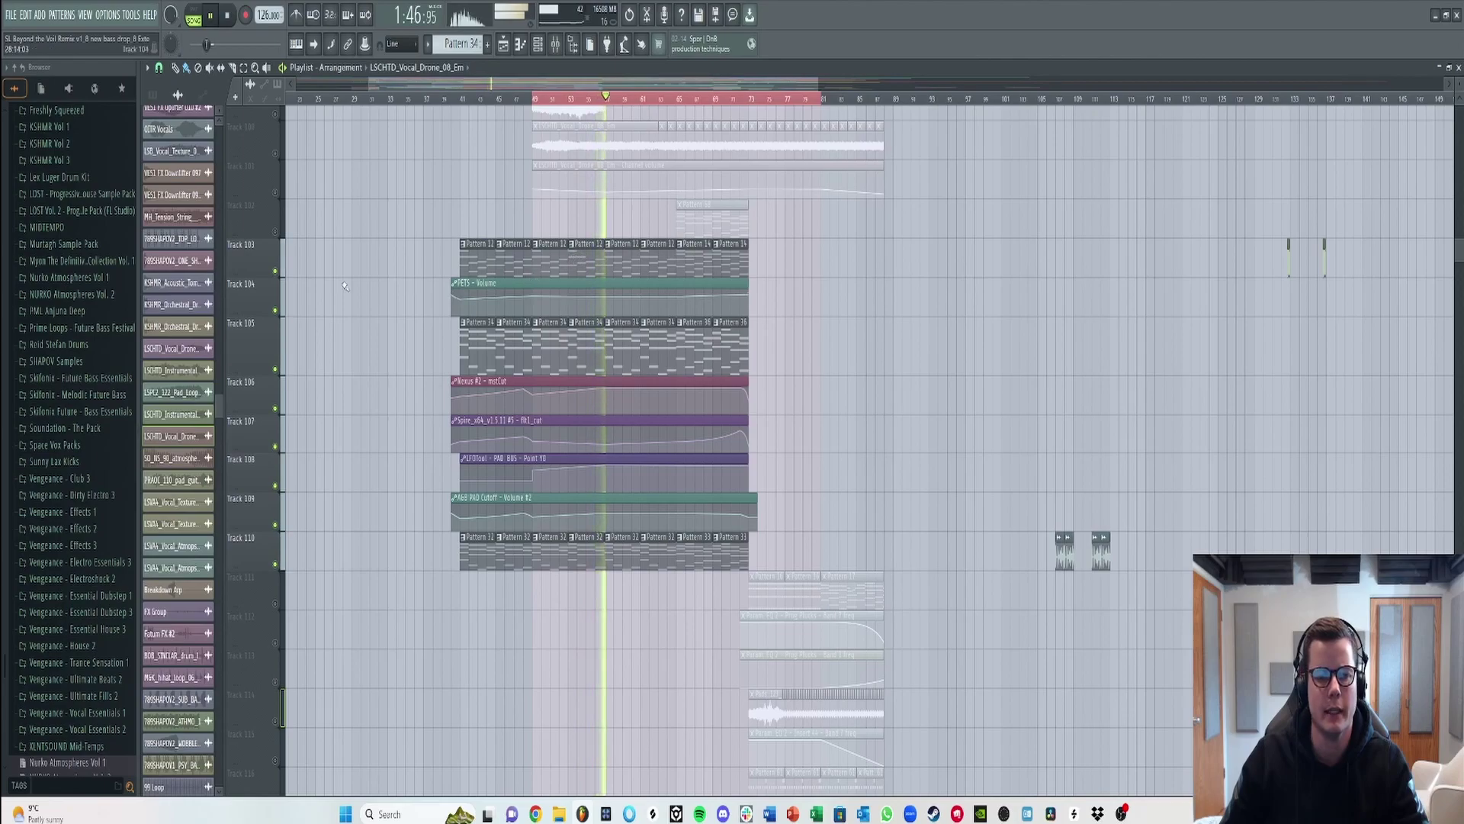
# - Solo track 108, unmute tracks 103 and 104 with it, and restart playback
pyautogui.keyDown('ctrl'); pyautogui.click(275, 484); pyautogui.keyUp('ctrl')
pyautogui.click(276, 270)
pyautogui.click(276, 310)
pyautogui.press('space')
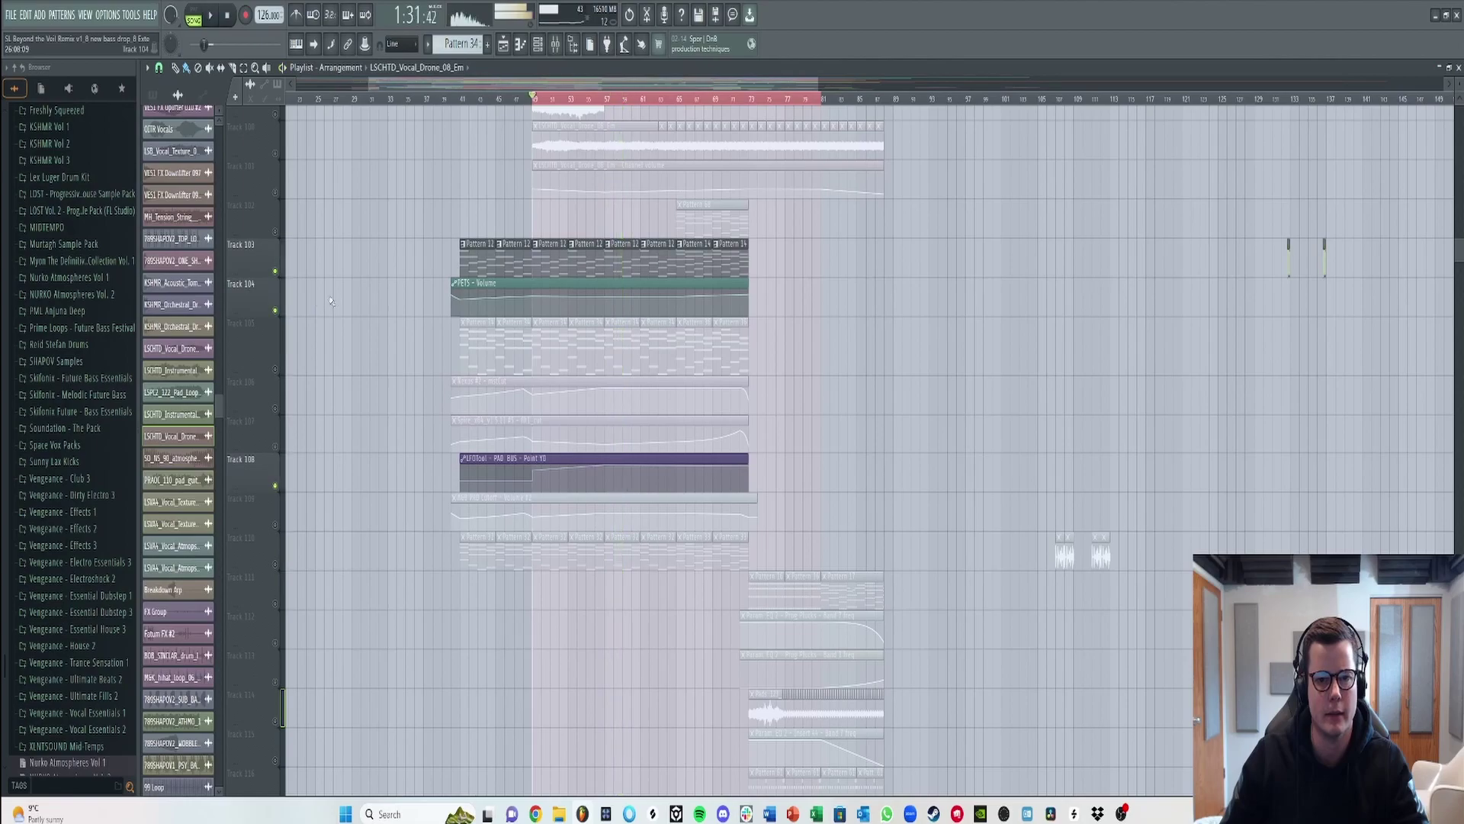
pyautogui.press('space')
# - Open Pattern 12 from track 103 and bring up its Serum synth from the channel rack, moving its window clear
pyautogui.doubleClick(543, 252)
pyautogui.click(538, 43)
pyautogui.scroll(-8, 724, 303)
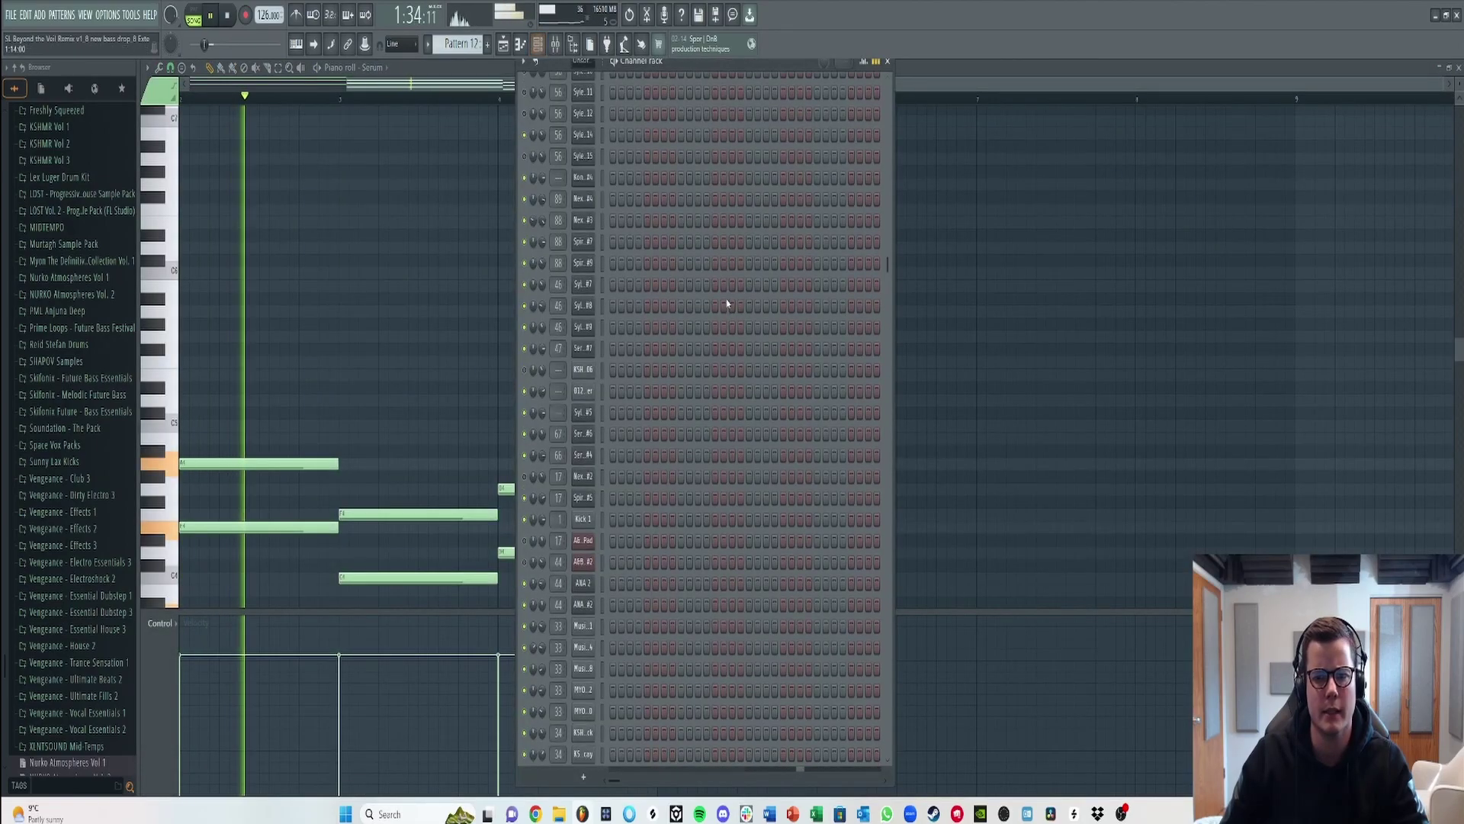
pyautogui.scroll(-8, 717, 309)
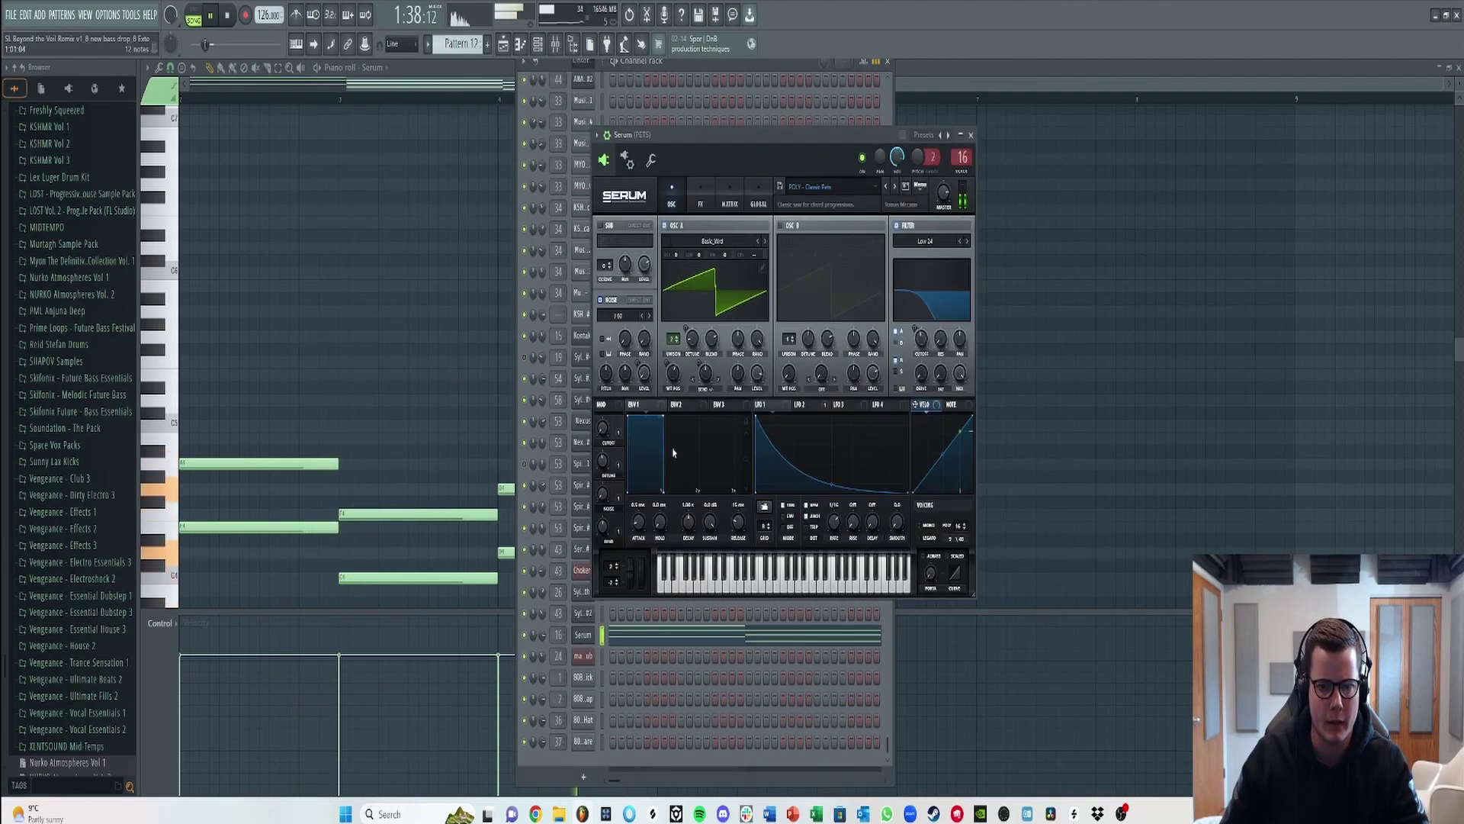
pyautogui.moveTo(818, 138); pyautogui.dragTo(732, 133)
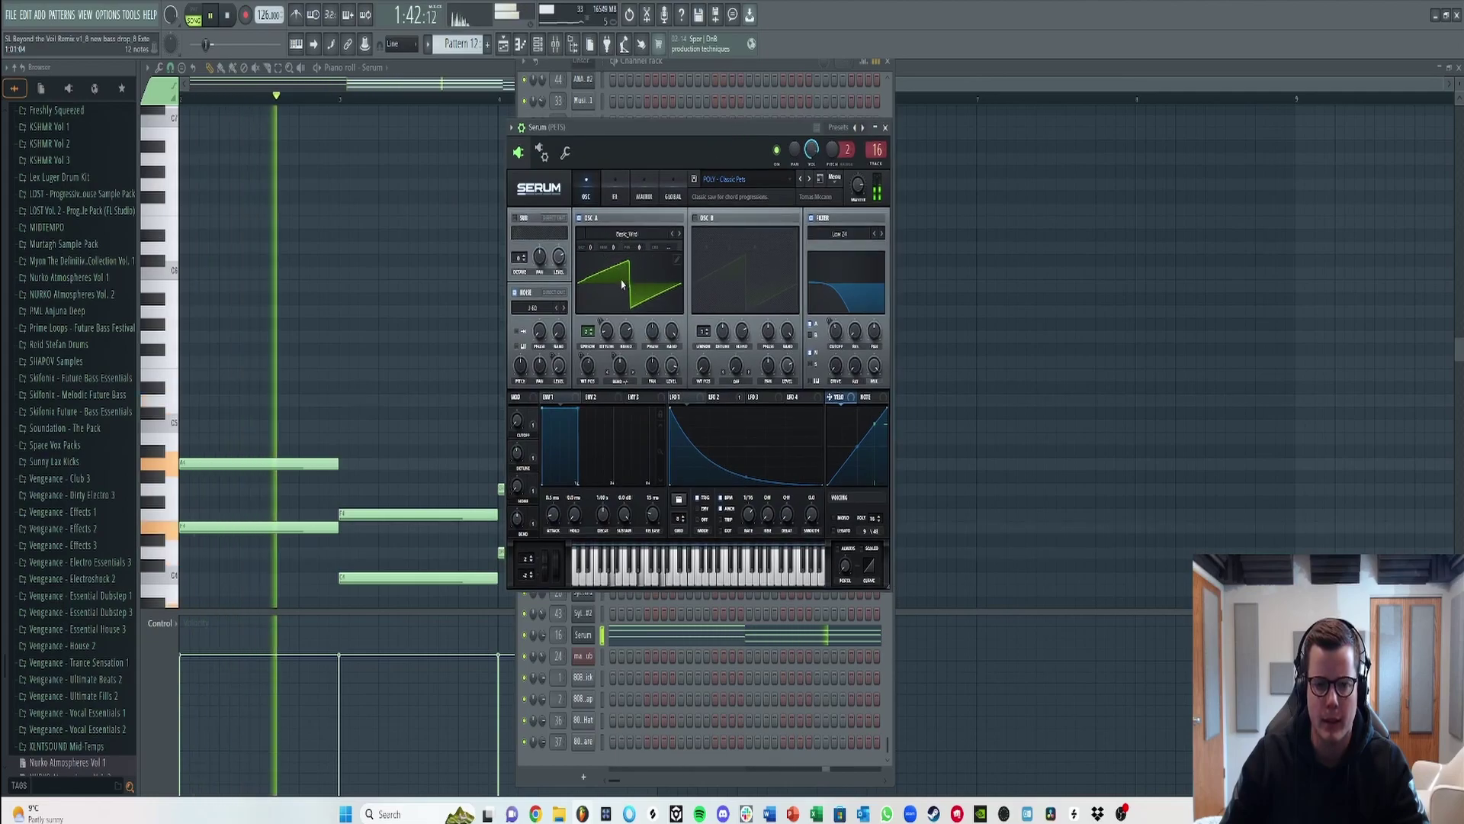
# - Inspect Serum's effects, oscillators and filter cutoff during playback, and close its window
pyautogui.click(617, 399)
pyautogui.click(626, 198)
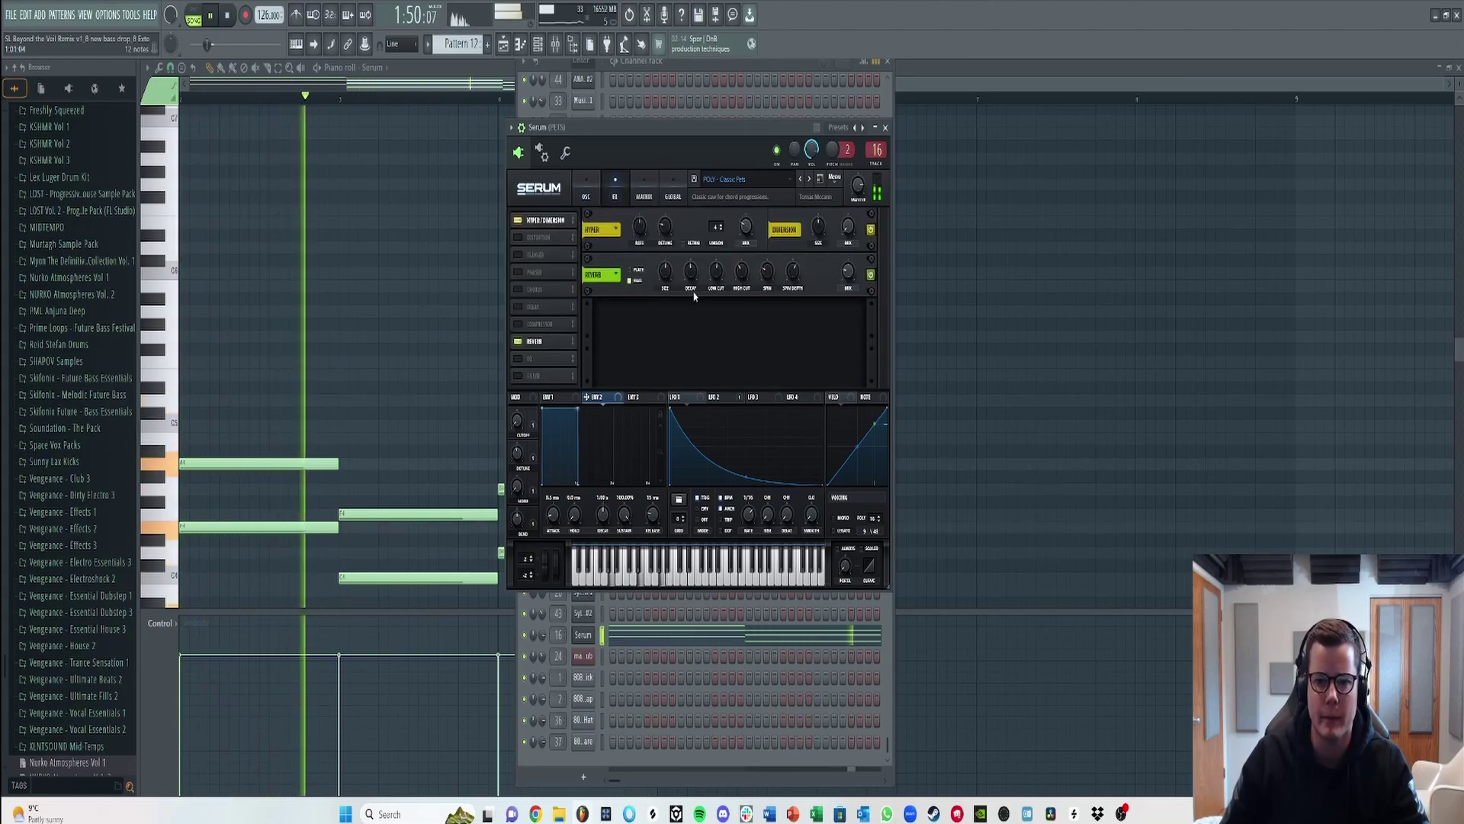
pyautogui.click(586, 195)
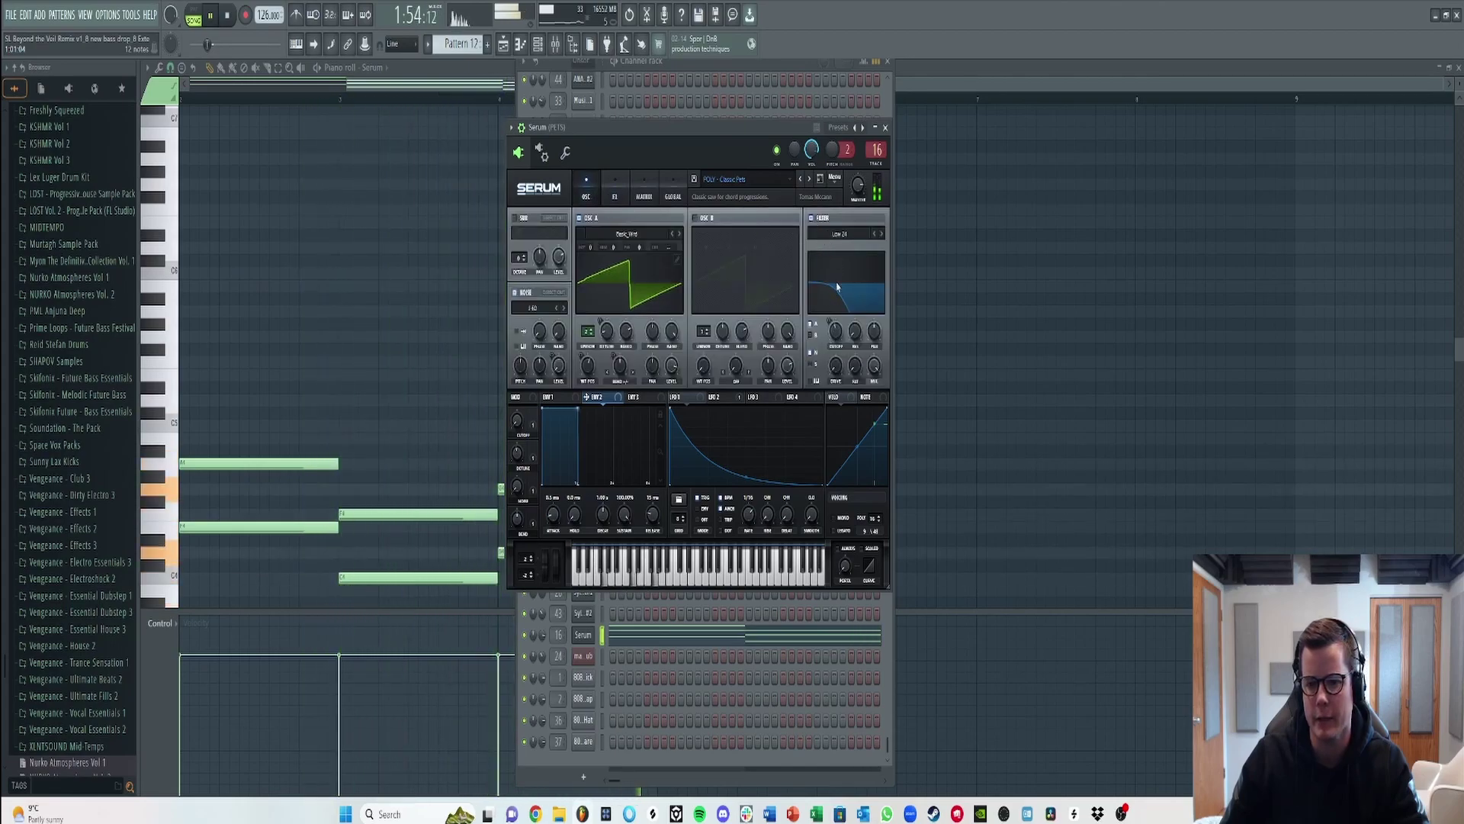
pyautogui.moveTo(836, 332)
pyautogui.moveTo(834, 309); pyautogui.dragTo(836, 301)
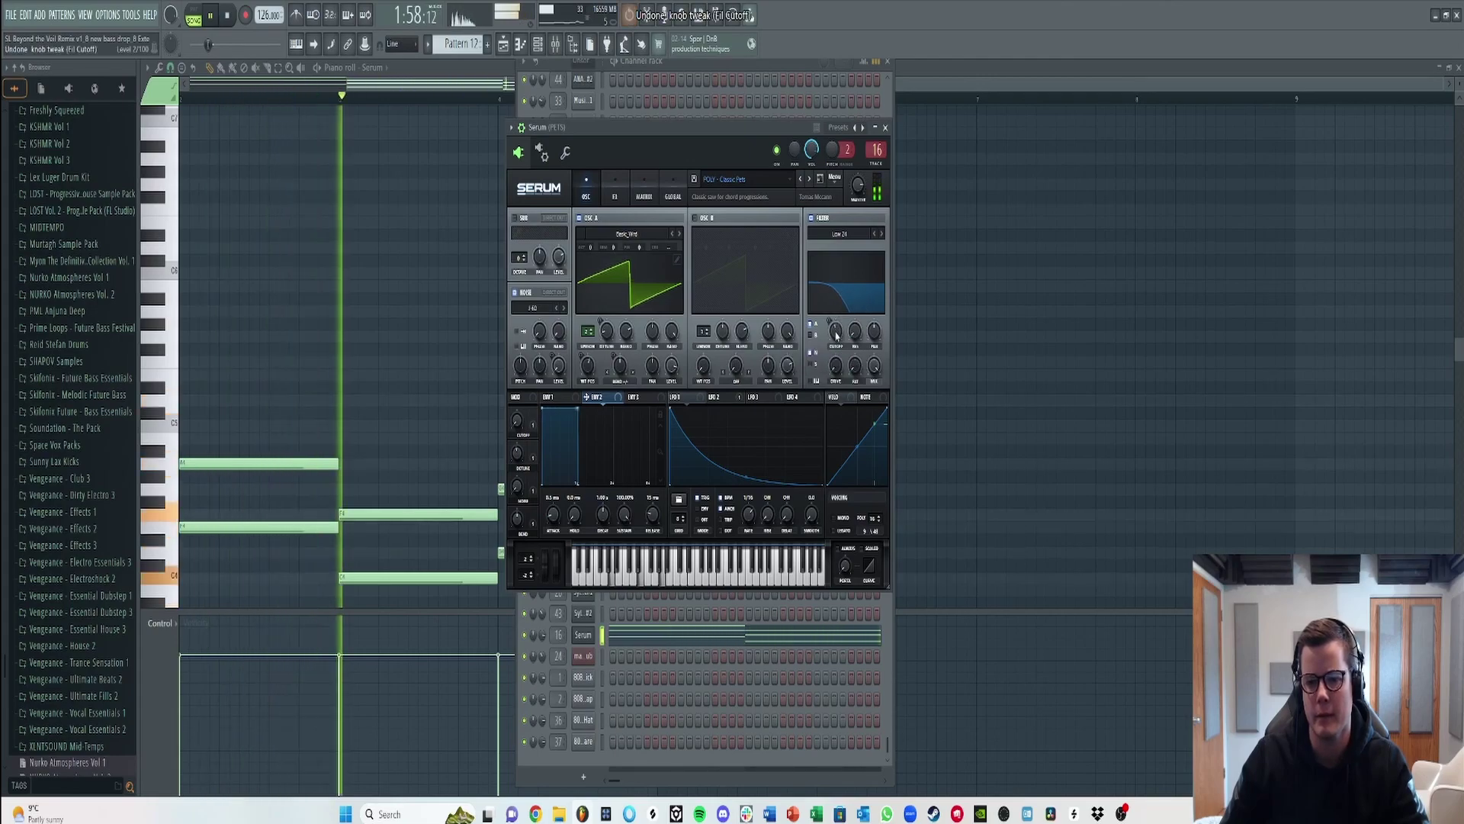
pyautogui.click(885, 128)
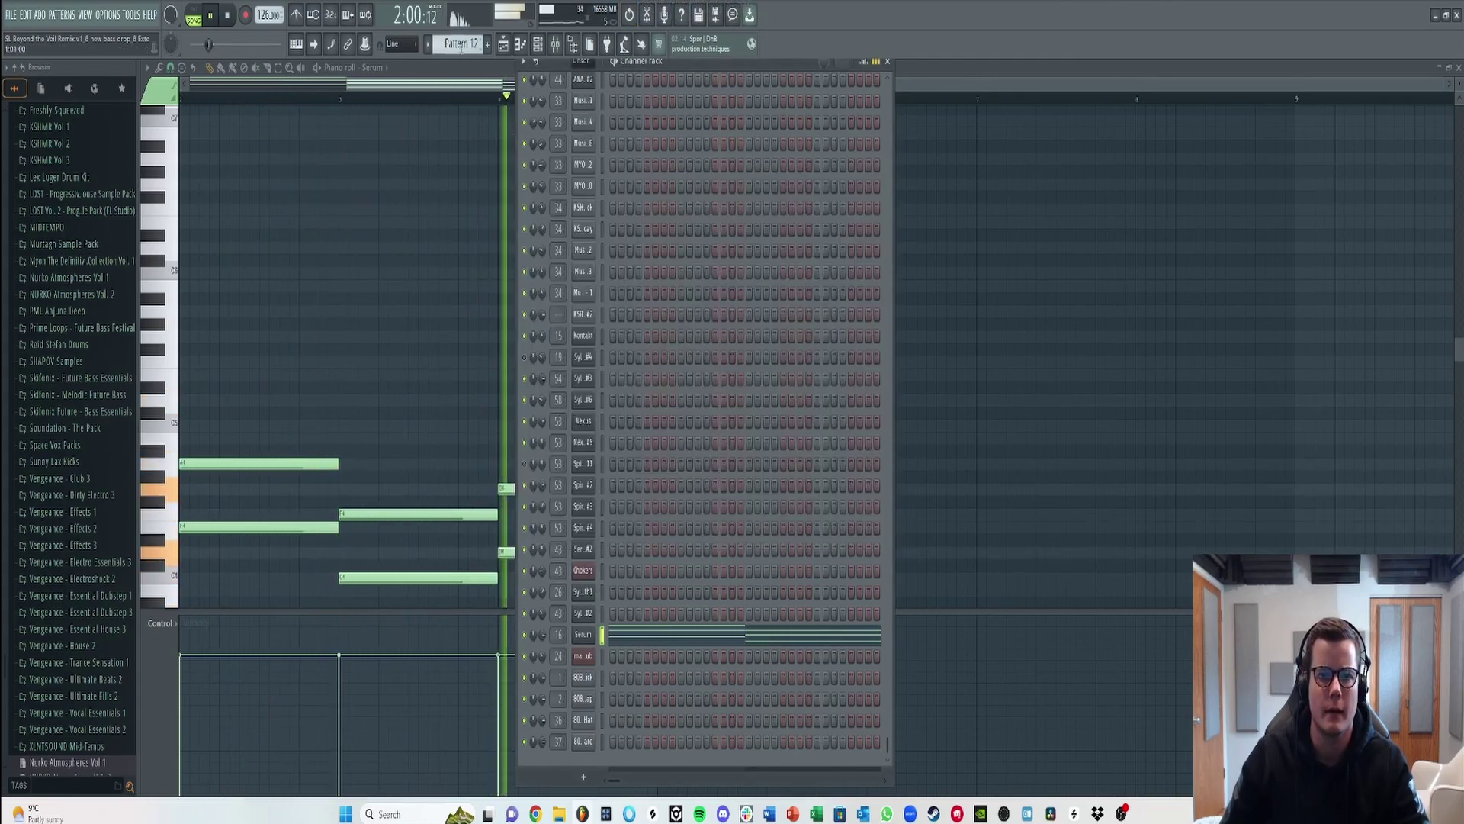
# - Return to the playlist and unmute vocal tracks 7 to 11 alongside the soloed synth tracks
pyautogui.press('F6')
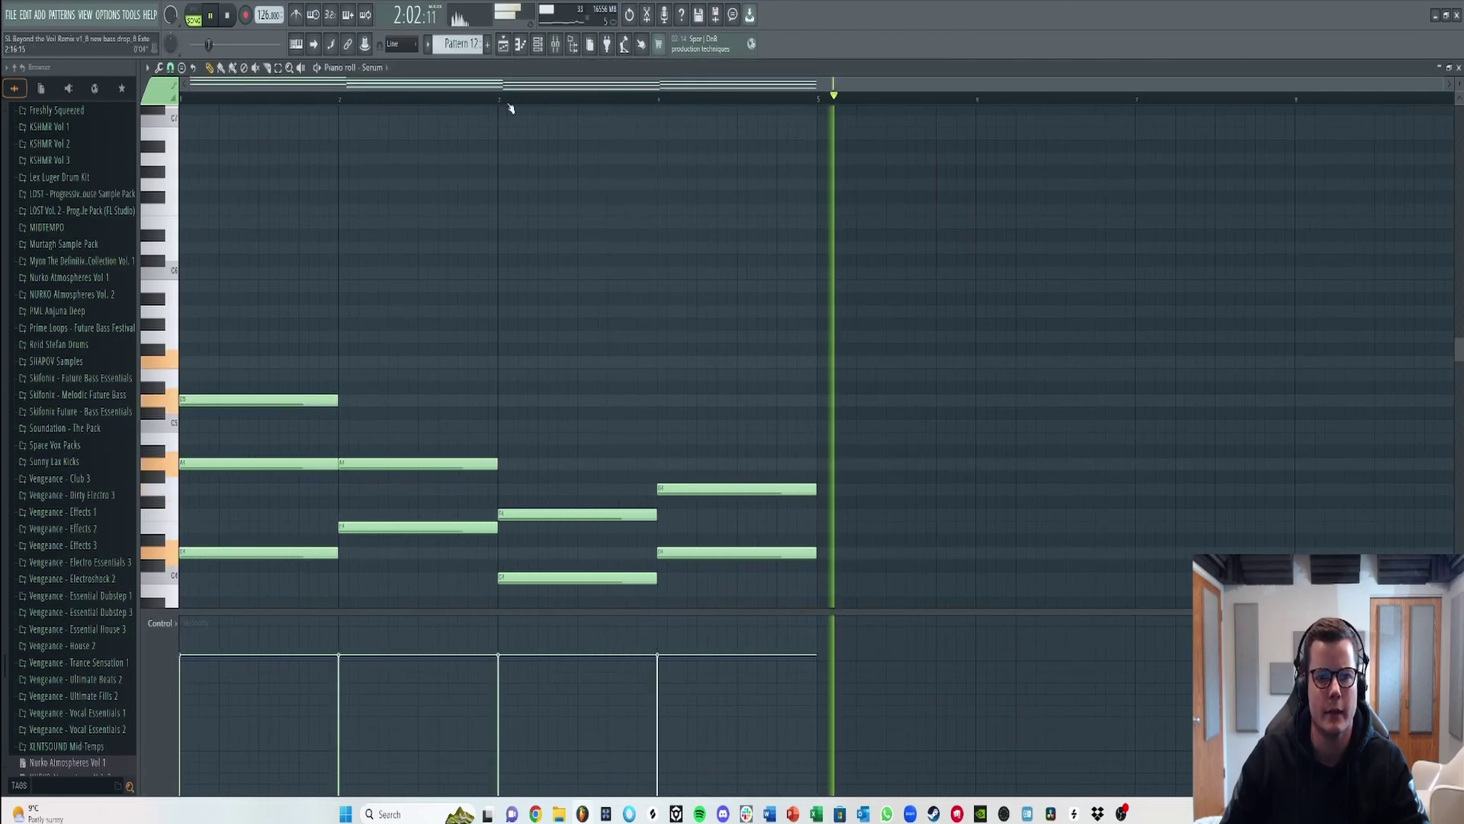
pyautogui.press('F5')
pyautogui.moveTo(1455, 281); pyautogui.dragTo(1411, 131)
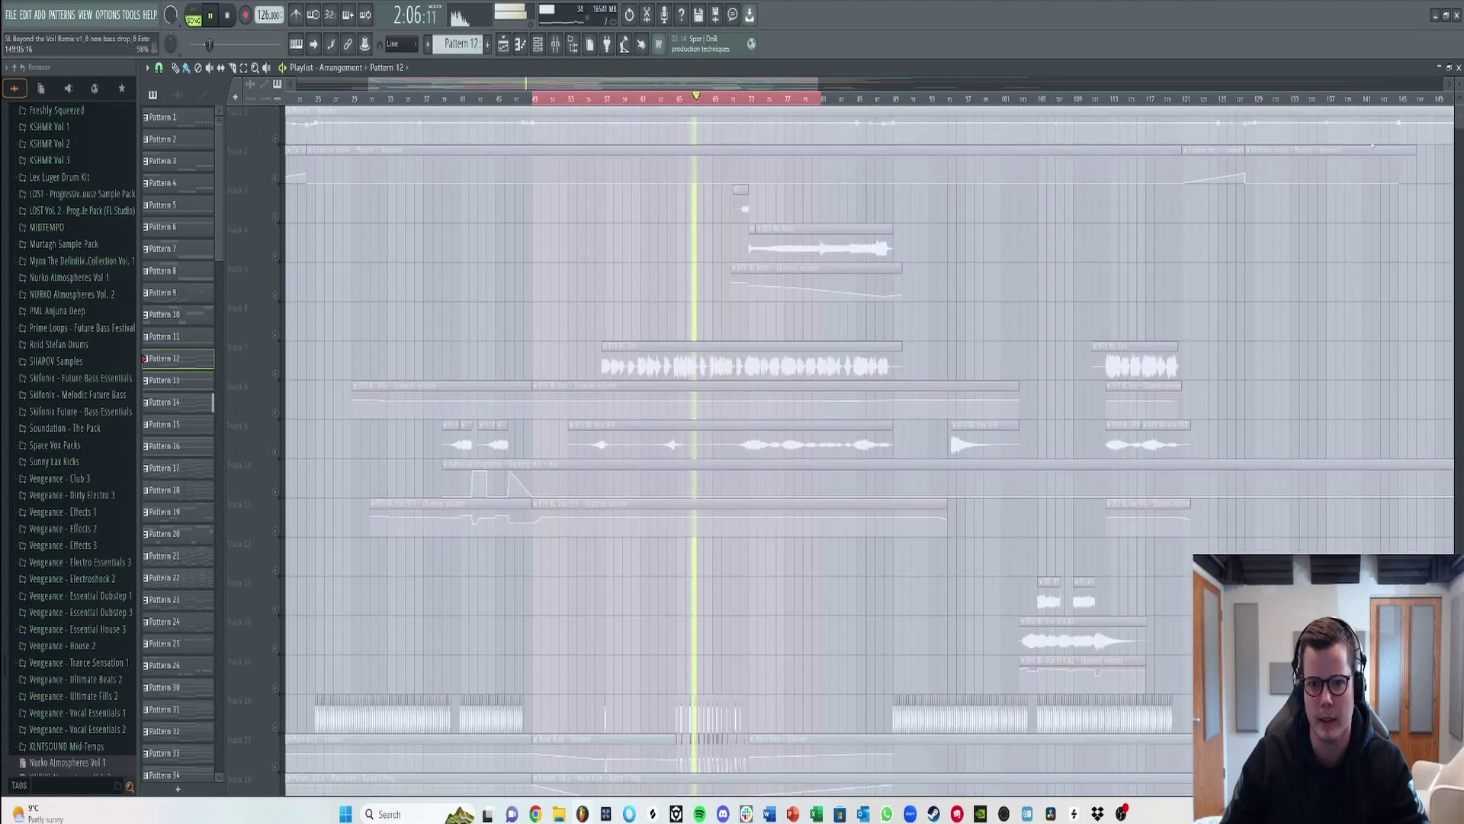
pyautogui.click(275, 374)
pyautogui.click(275, 412)
pyautogui.click(276, 453)
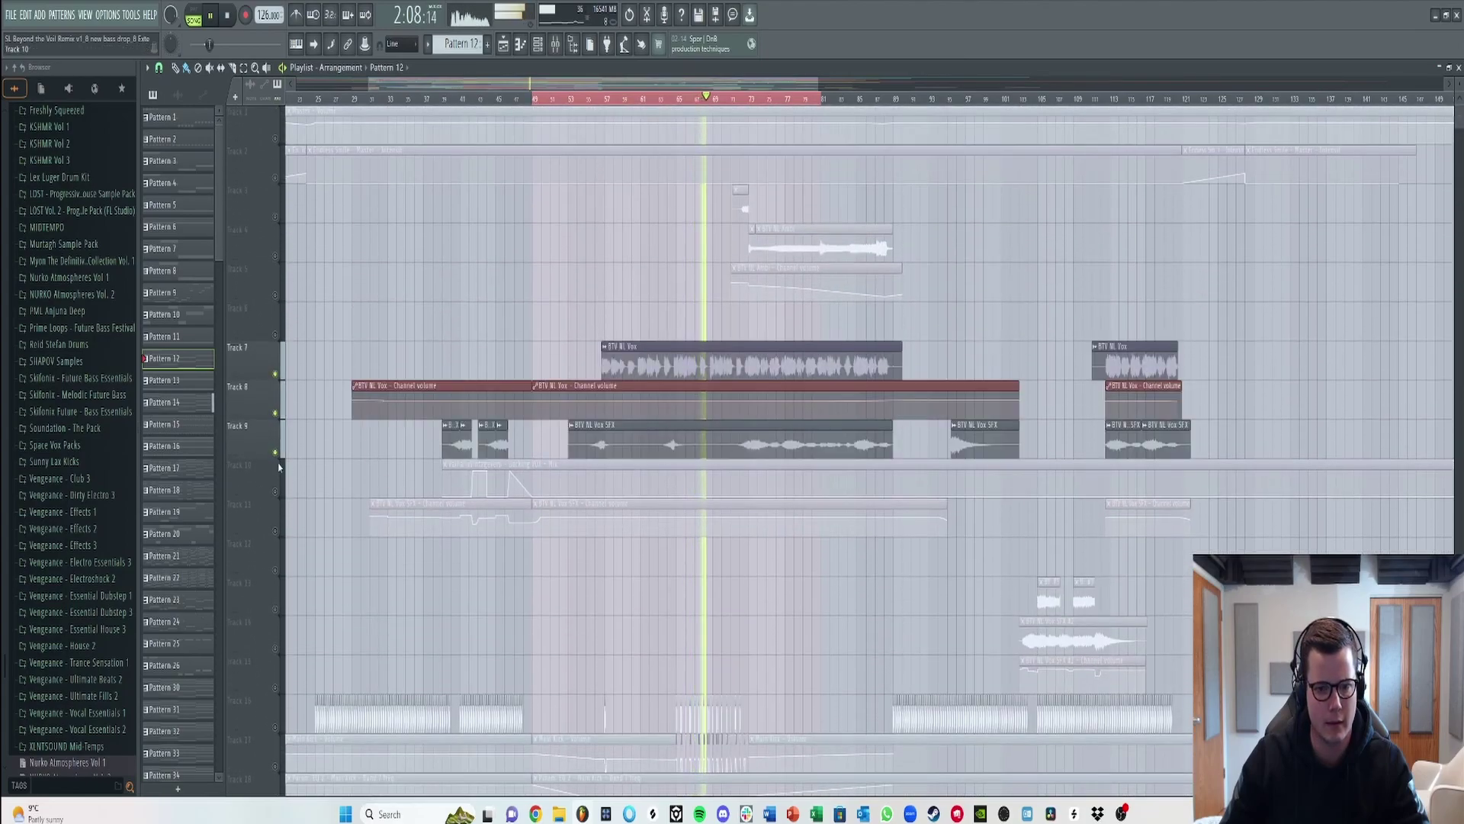
pyautogui.scroll(-3, 596, 487)
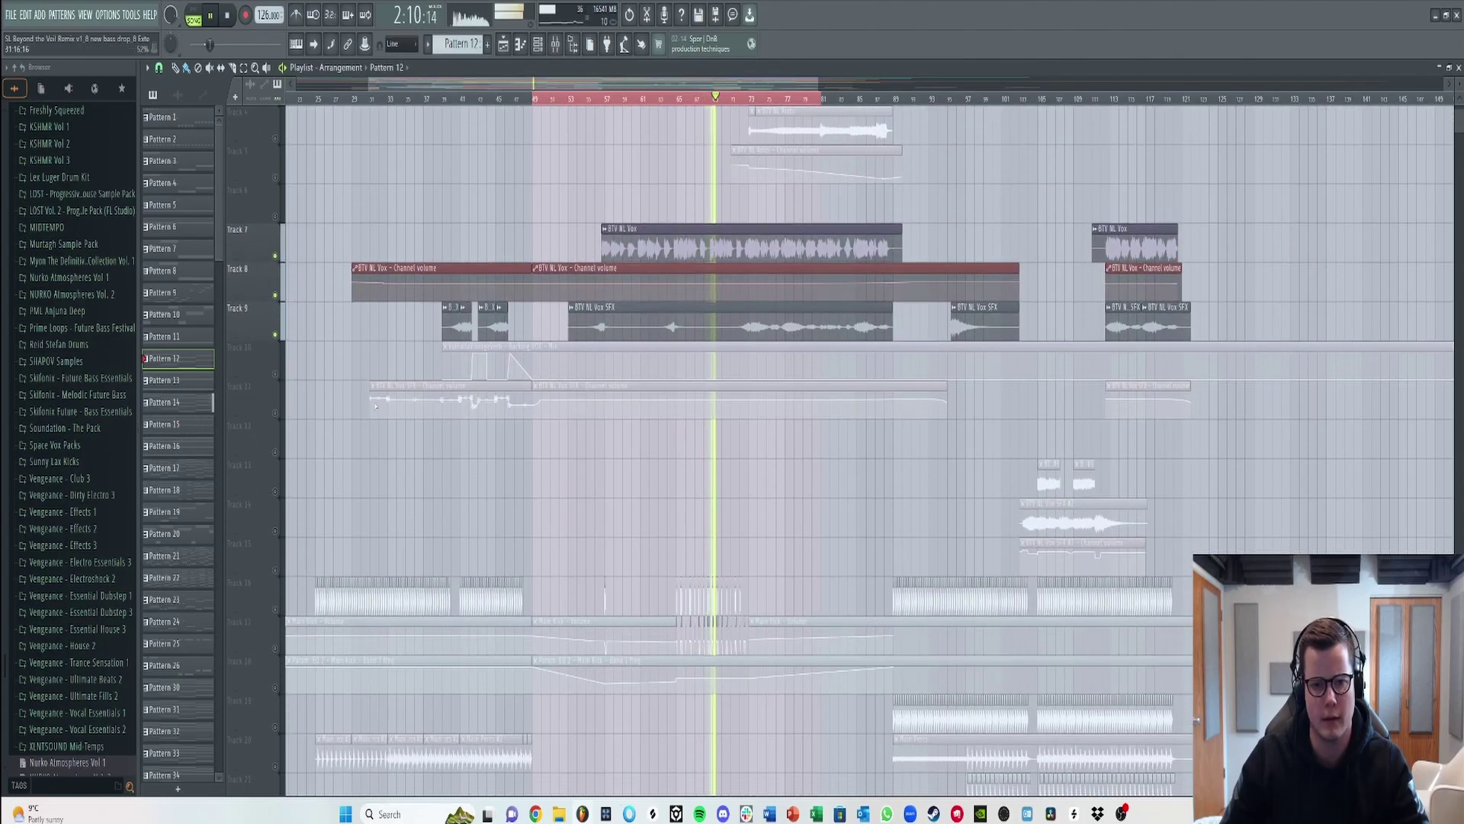
pyautogui.click(276, 374)
pyautogui.click(275, 413)
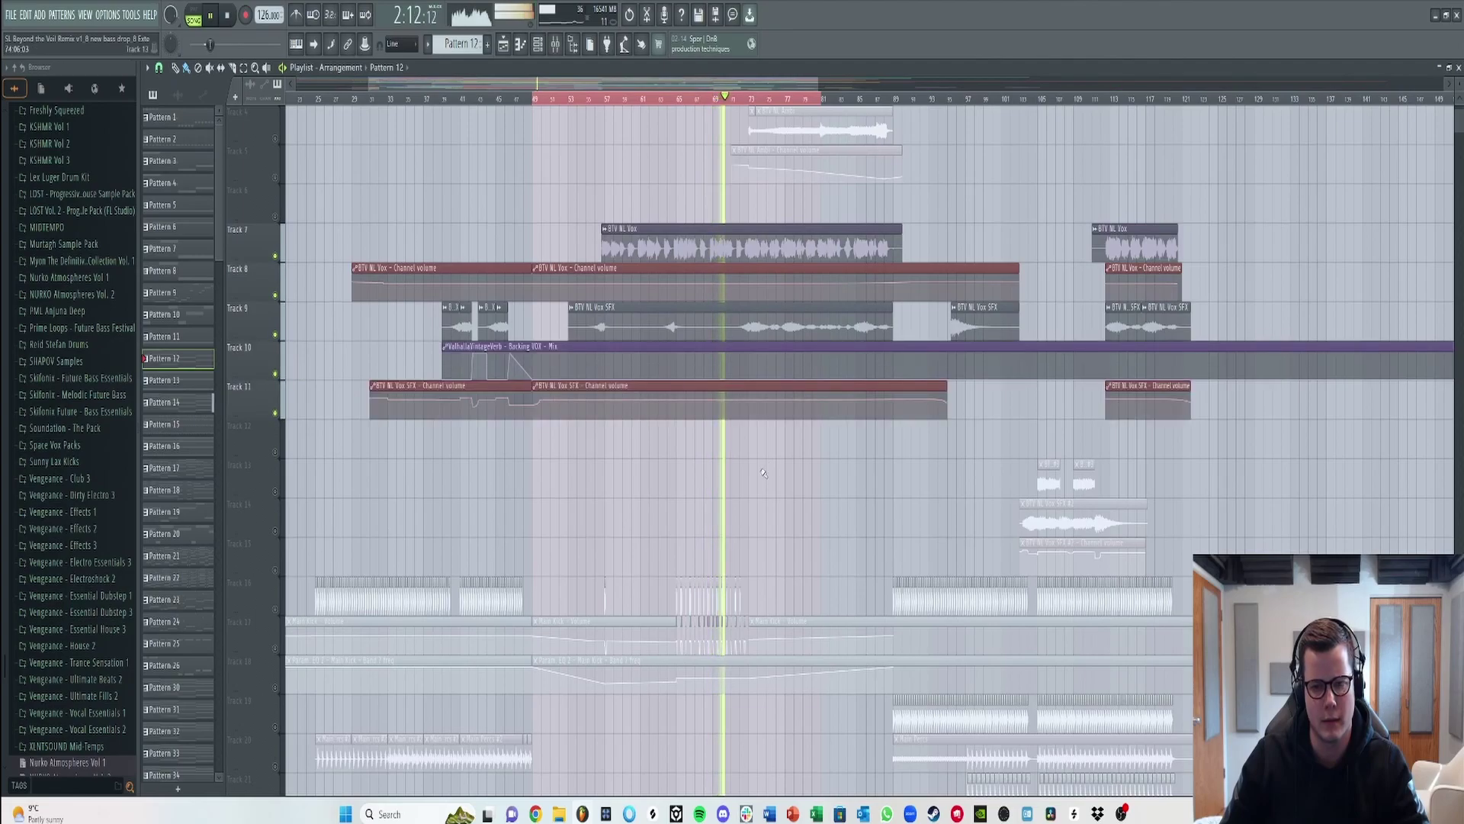
# - Shorten the playlist's time selection to bars 49 to 73 and clear the clip selection
pyautogui.scroll(-20, 763, 473)
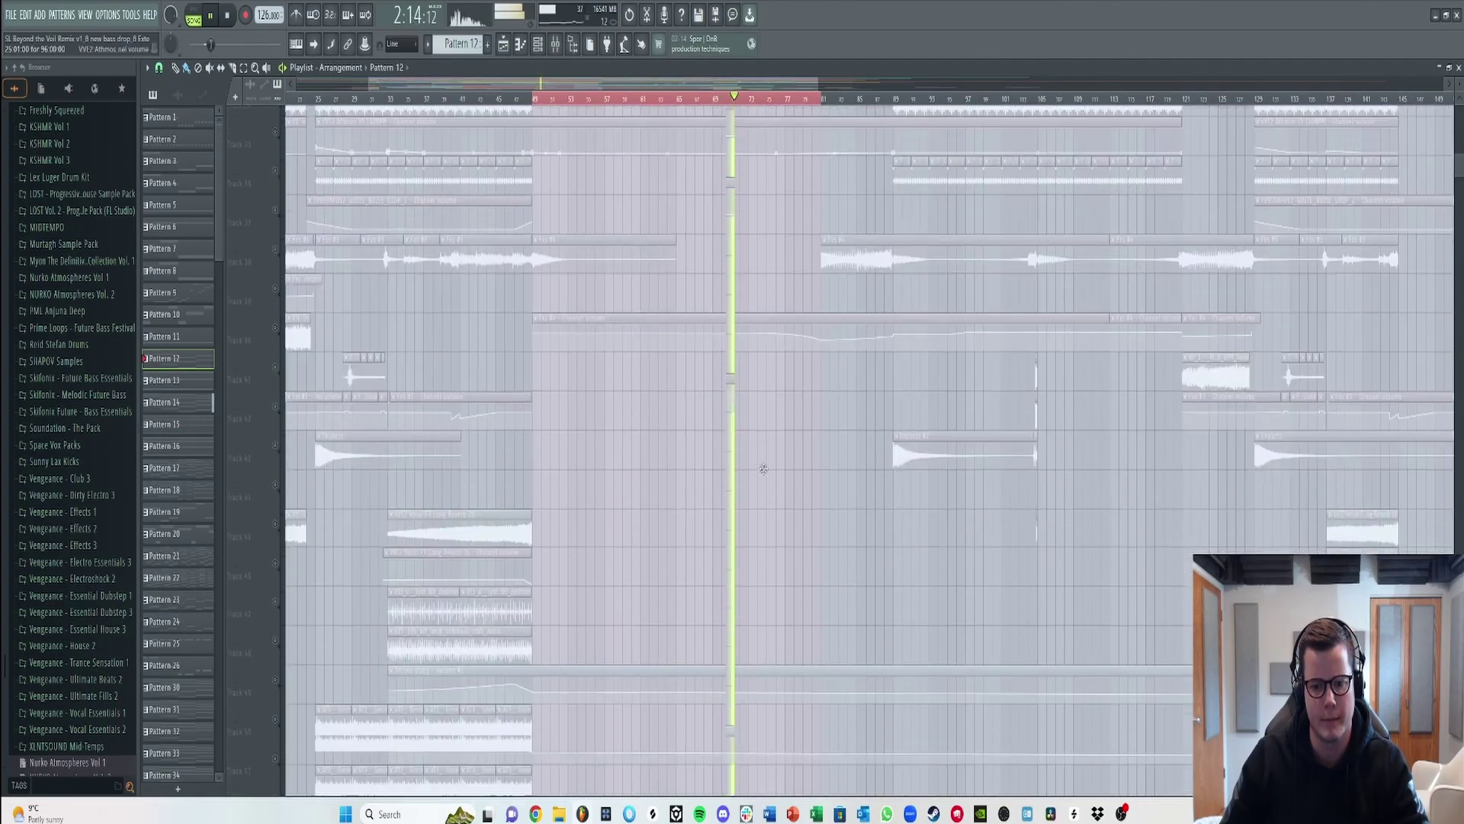
pyautogui.scroll(-20, 767, 471)
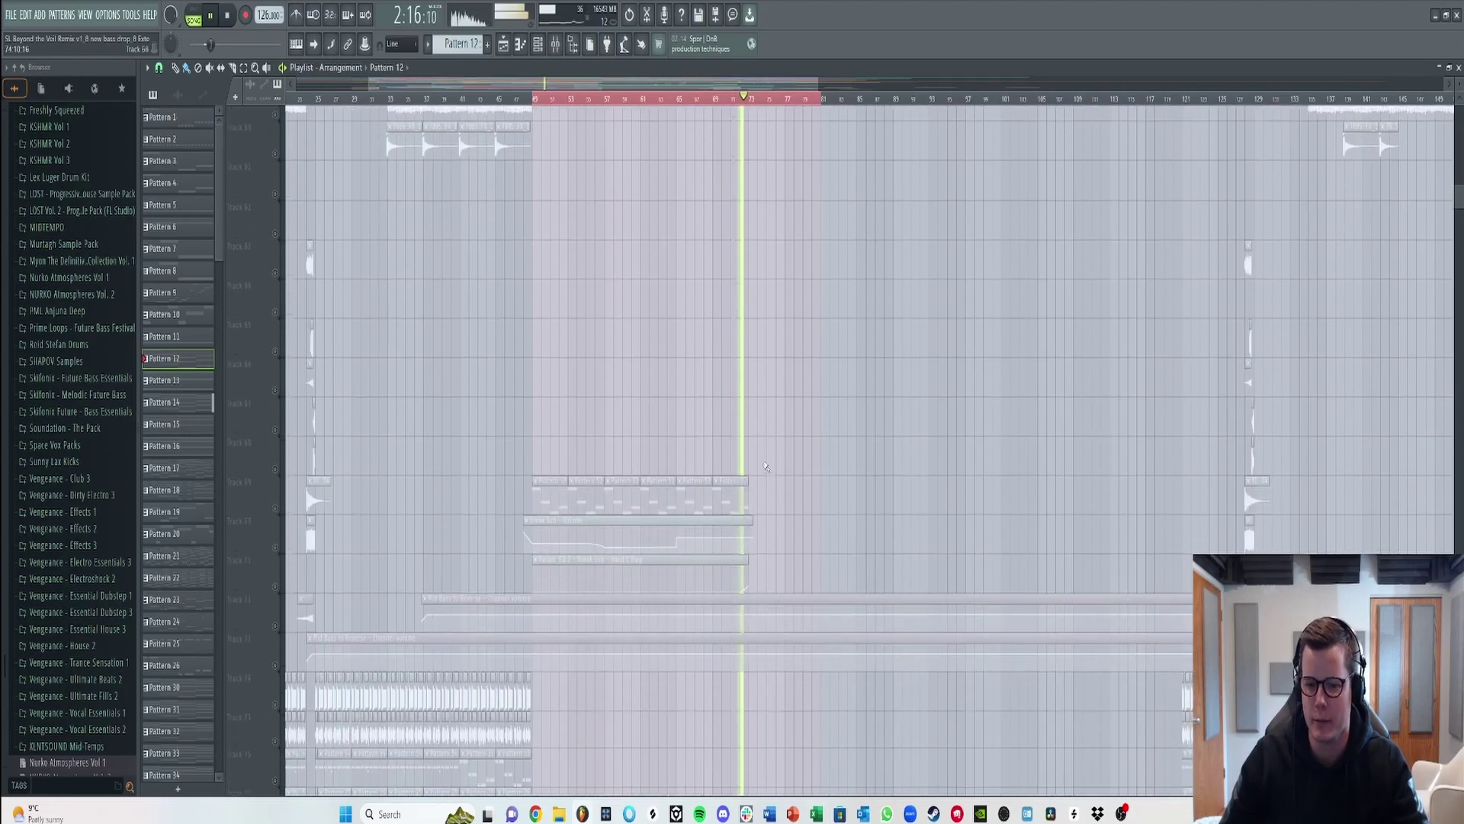
pyautogui.scroll(-20, 677, 473)
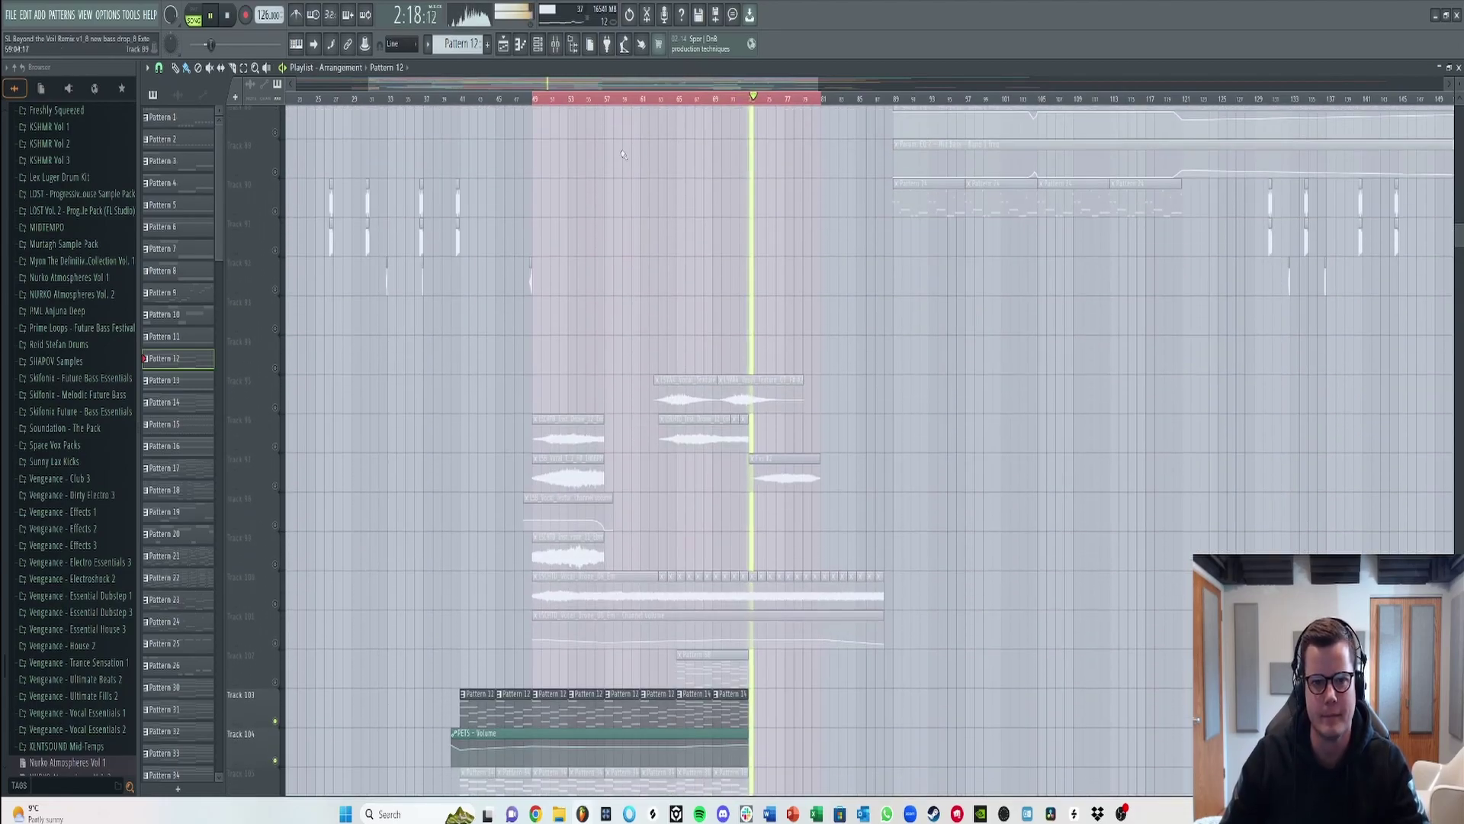
pyautogui.moveTo(798, 102); pyautogui.dragTo(758, 103)
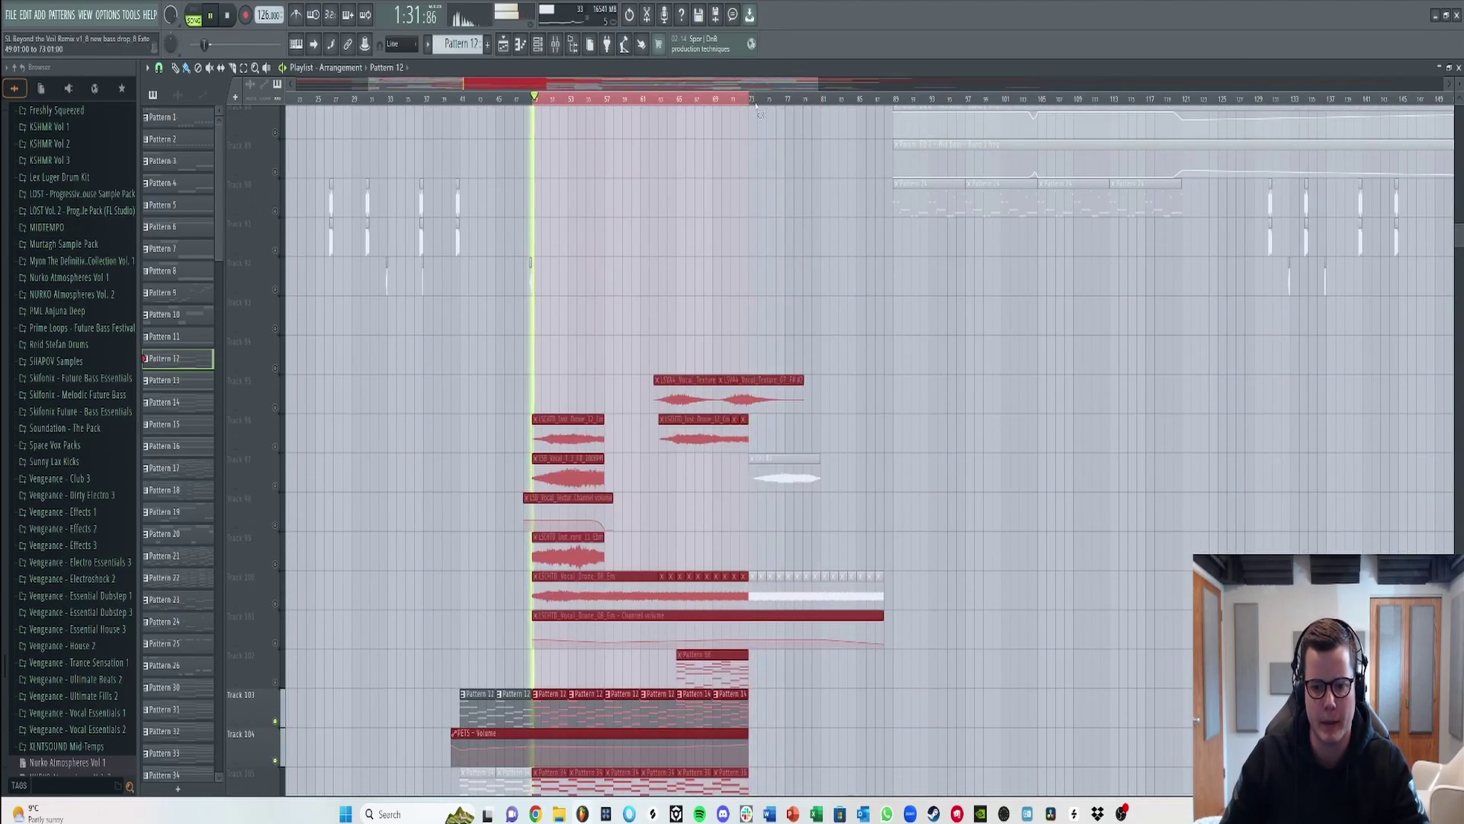
pyautogui.scroll(-3, 562, 278)
pyautogui.keyDown('ctrl'); pyautogui.click(611, 287); pyautogui.keyUp('ctrl')
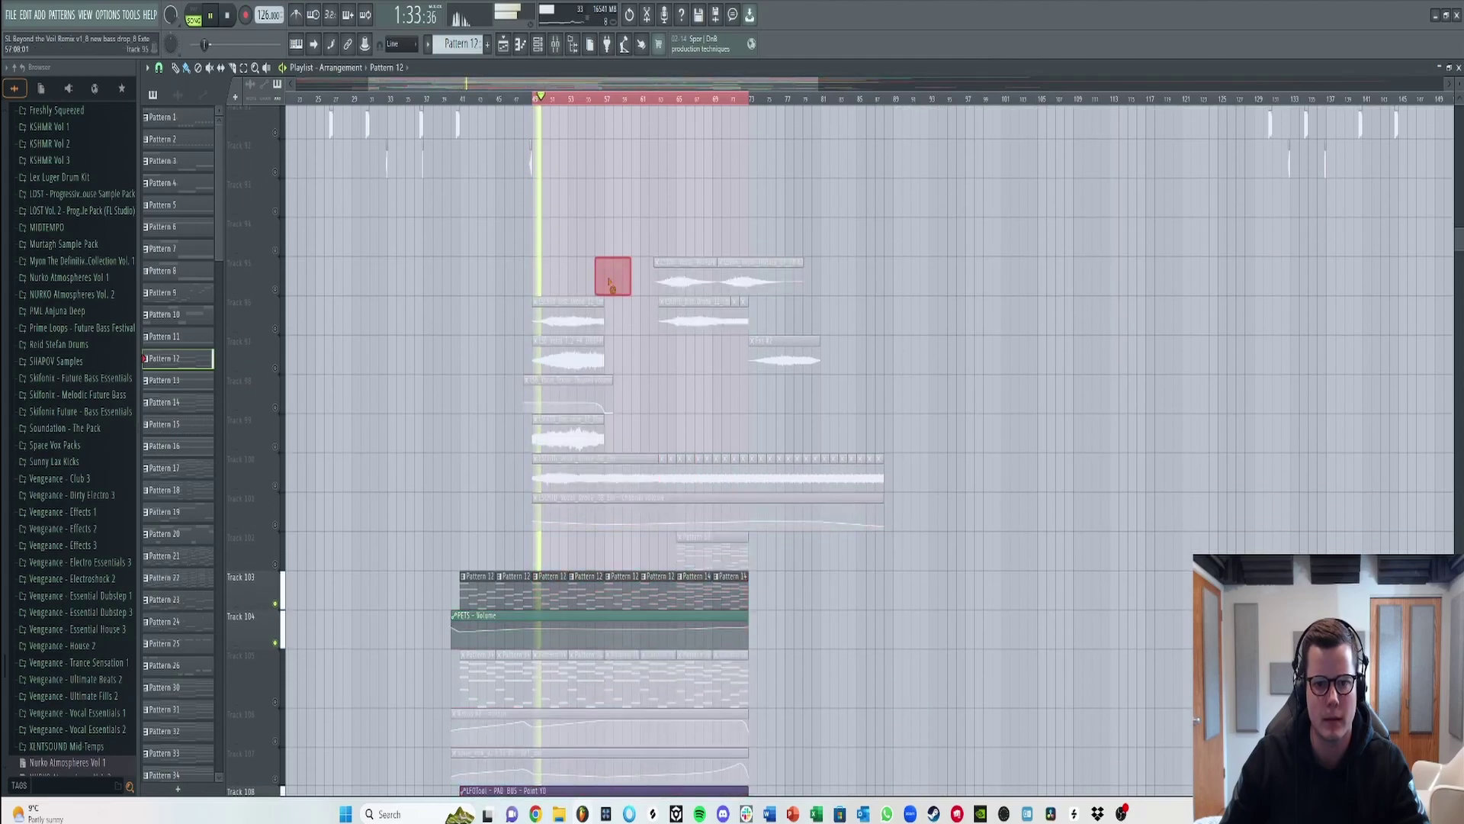
# - Unmute tracks 100 and 101 to bring in the vocal drone and its volume automation
pyautogui.click(275, 486)
pyautogui.click(275, 525)
pyautogui.scroll(-4, 448, 413)
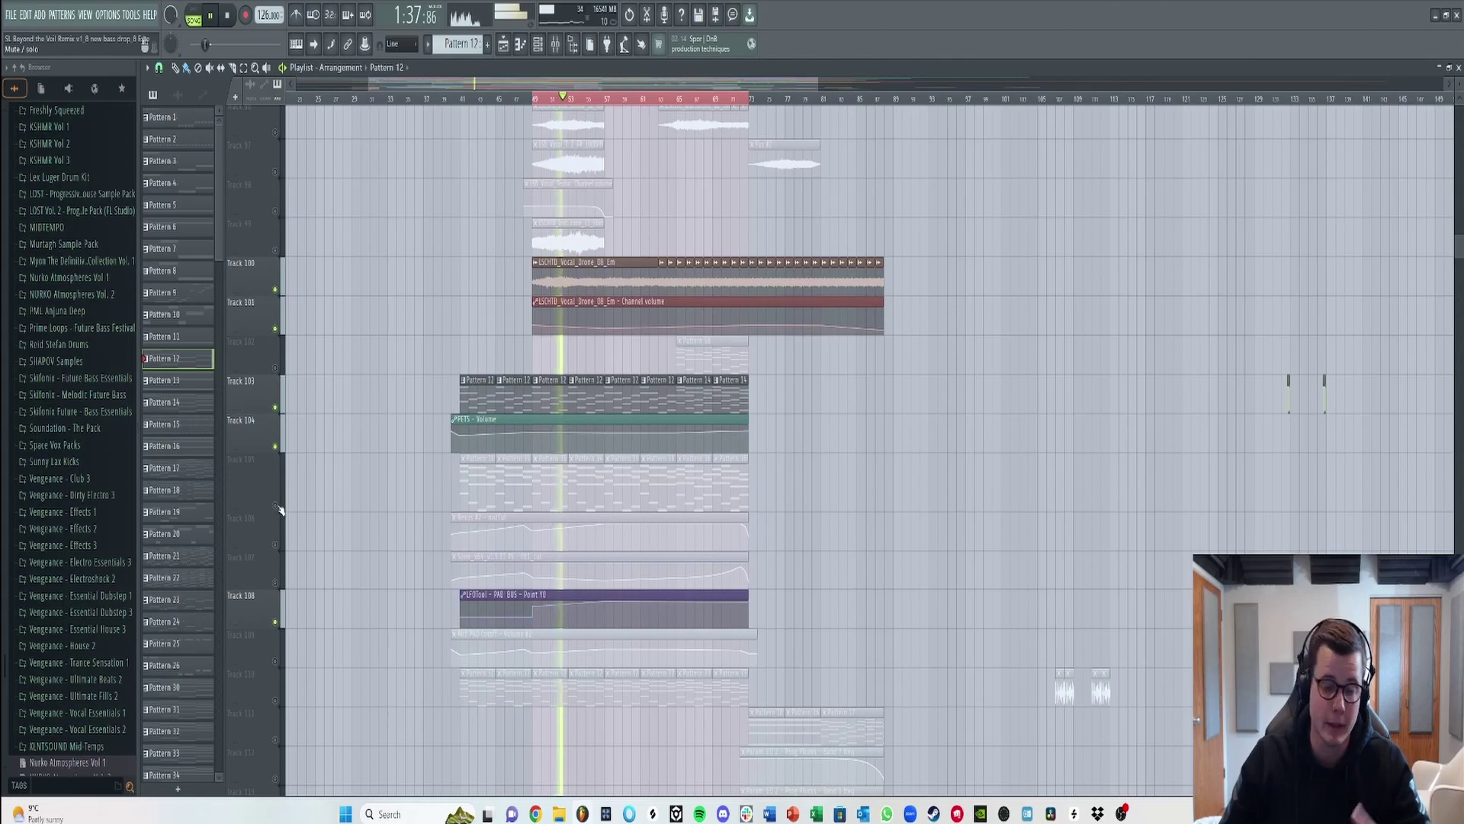
# - Solo track 105, open its Pattern 34 and bring up the Spire #5 synth from the channel rack
pyautogui.click(276, 507)
pyautogui.rightClick(276, 507)
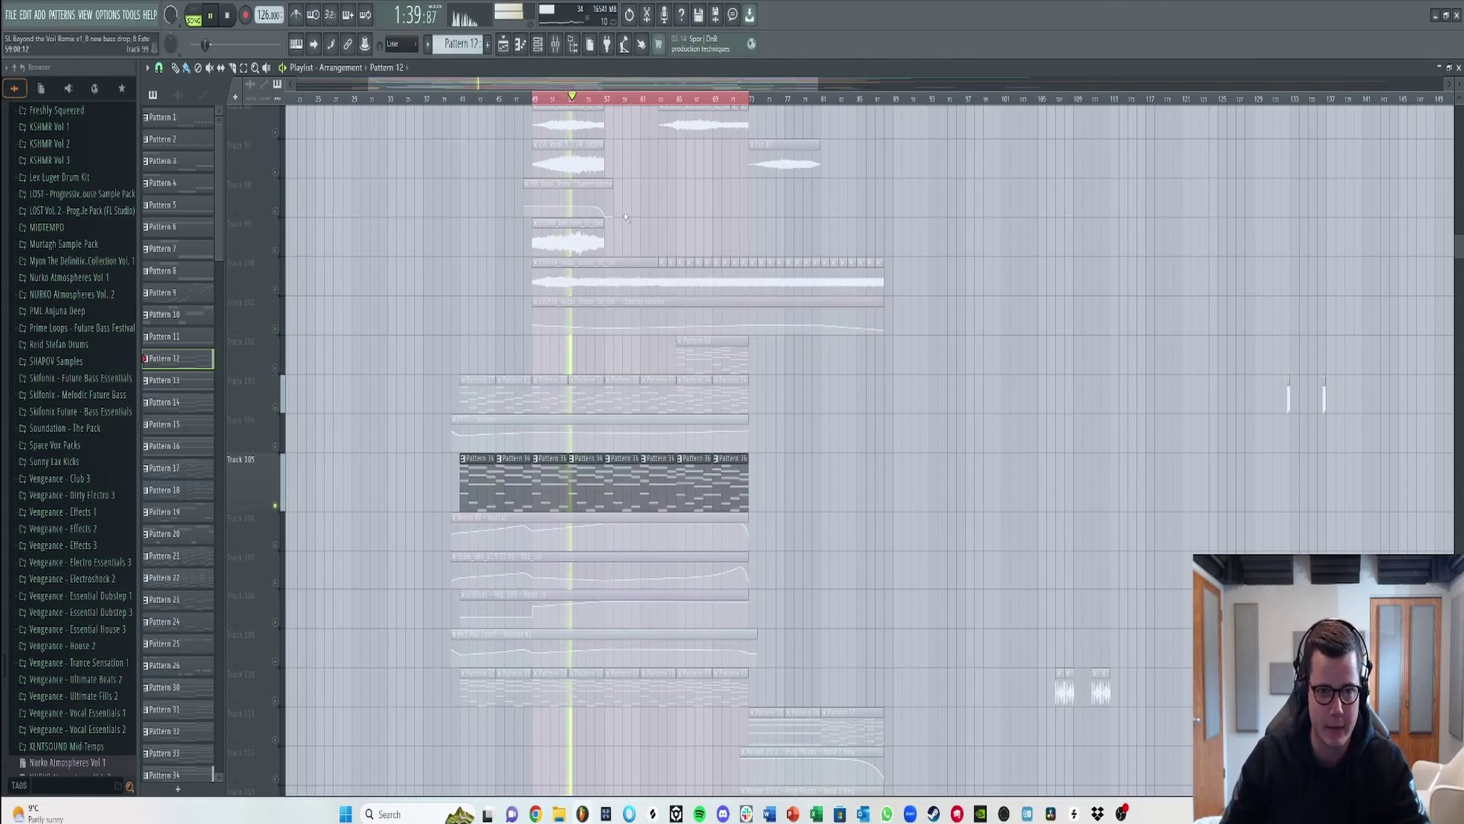
pyautogui.doubleClick(557, 487)
pyautogui.press('F6')
pyautogui.scroll(-5, 670, 353)
pyautogui.scroll(-3, 664, 366)
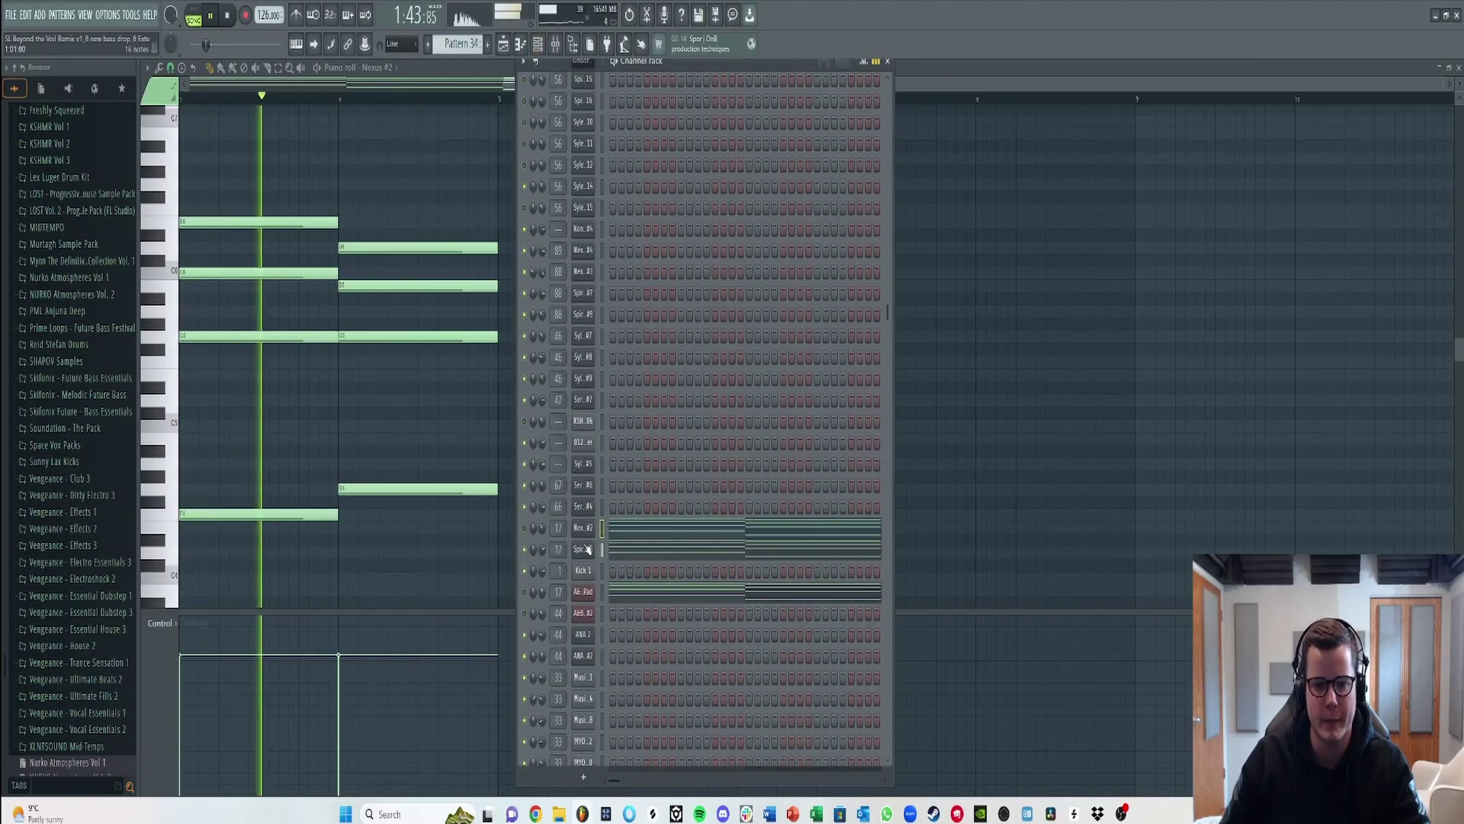
pyautogui.click(584, 550)
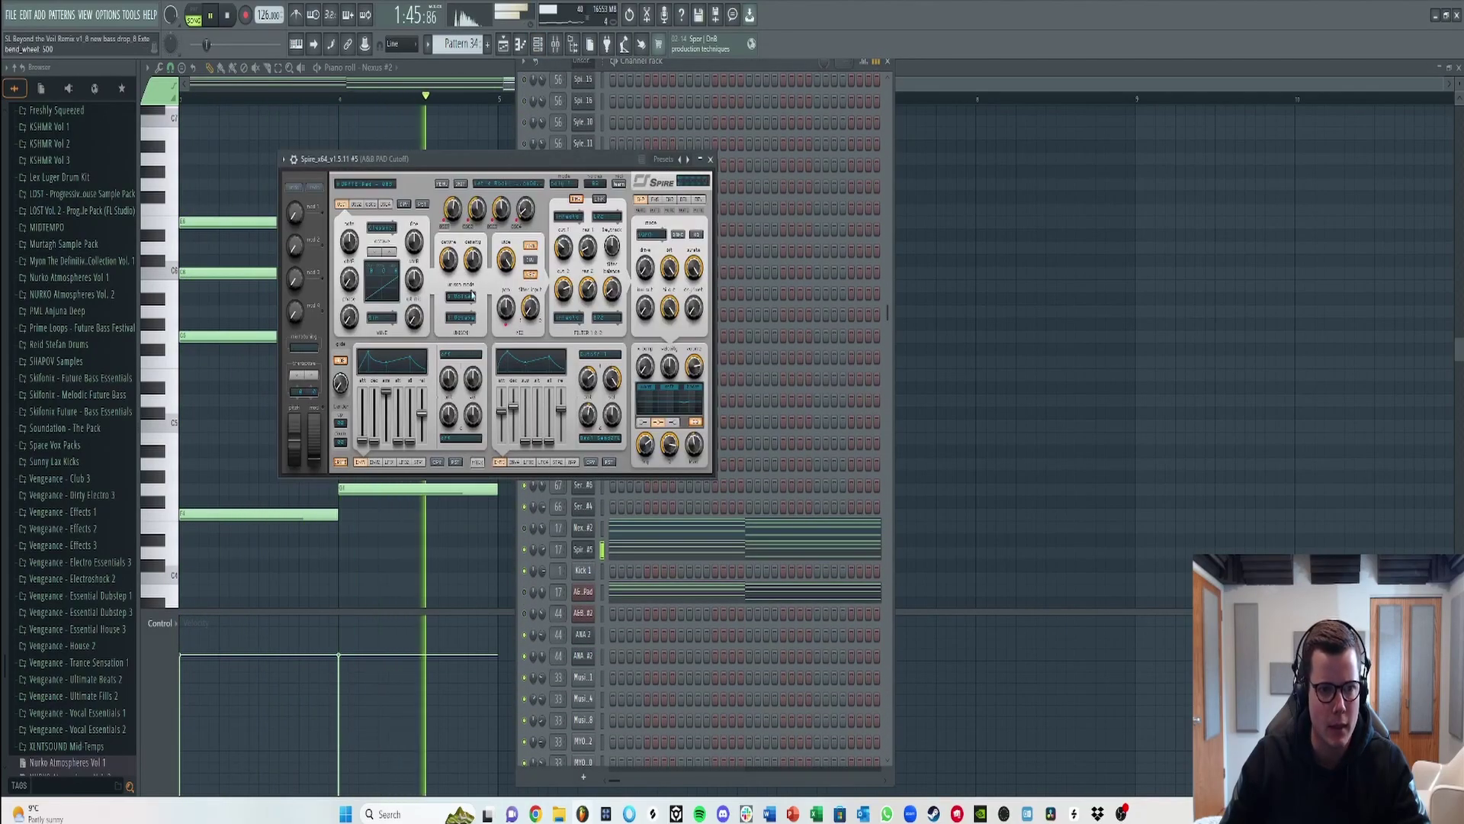
# - Browse the sound bank folders in Spire's preset browser, return to the synth view and close the plugin window
pyautogui.click(360, 188)
pyautogui.moveTo(440, 239)
pyautogui.mouseDown()
pyautogui.moveTo(460, 437)
pyautogui.moveTo(448, 224)
pyautogui.mouseUp()
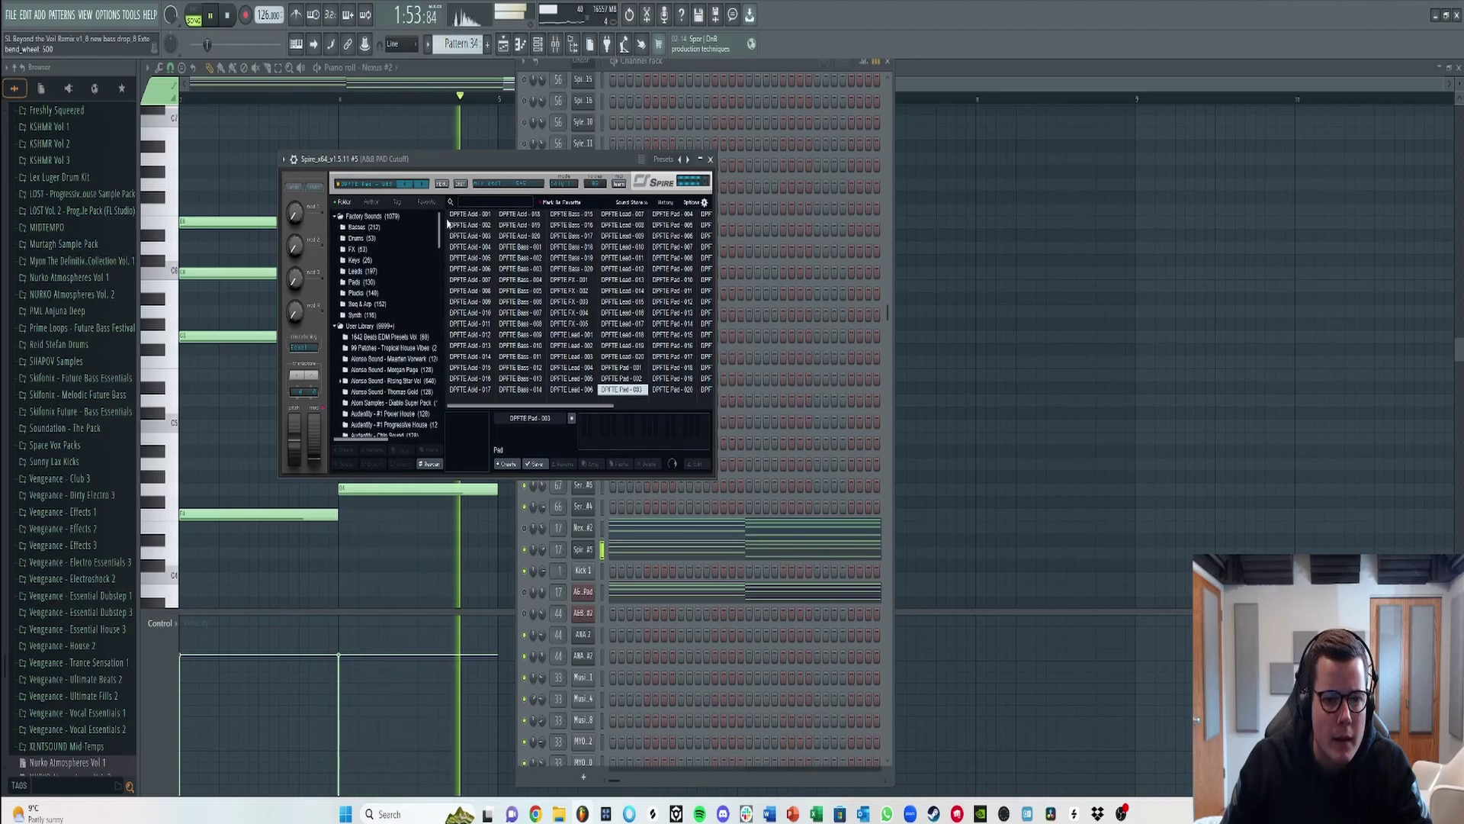
pyautogui.scroll(-15, 440, 276)
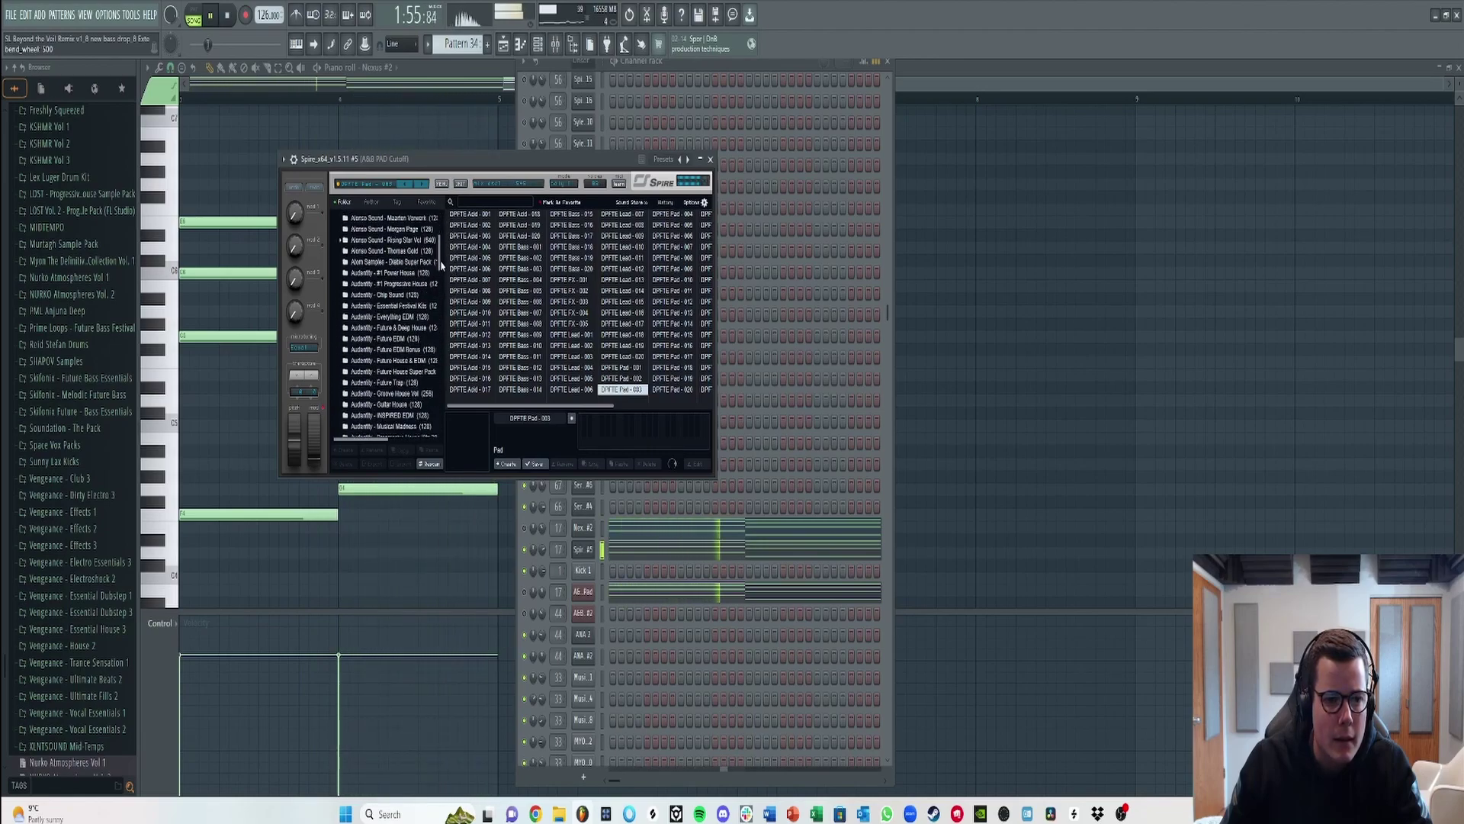
pyautogui.moveTo(449, 330); pyautogui.dragTo(450, 329)
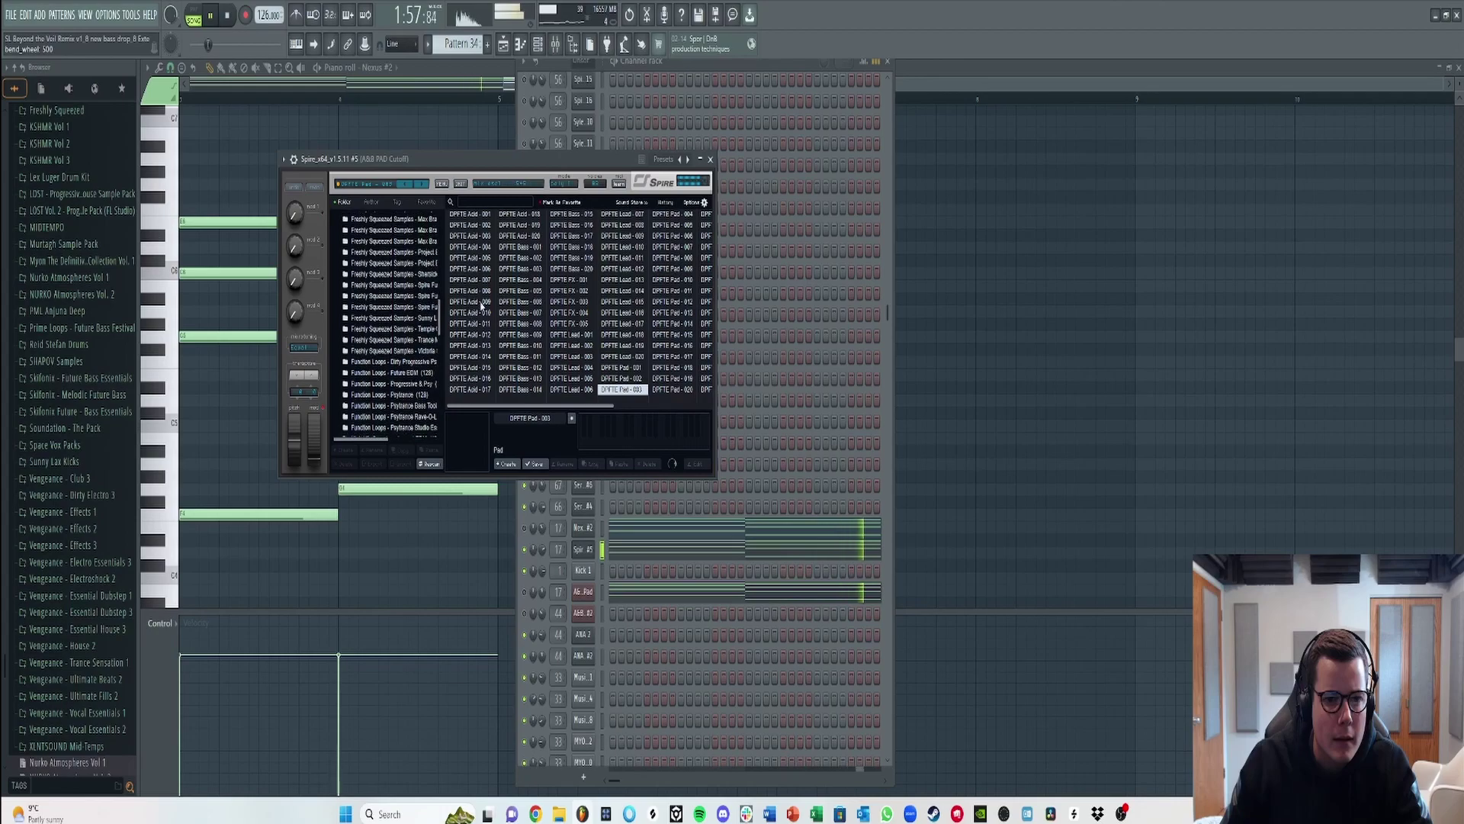
pyautogui.moveTo(510, 406)
pyautogui.mouseDown()
pyautogui.moveTo(571, 411)
pyautogui.moveTo(495, 411)
pyautogui.mouseUp()
pyautogui.scroll(-1, 455, 366)
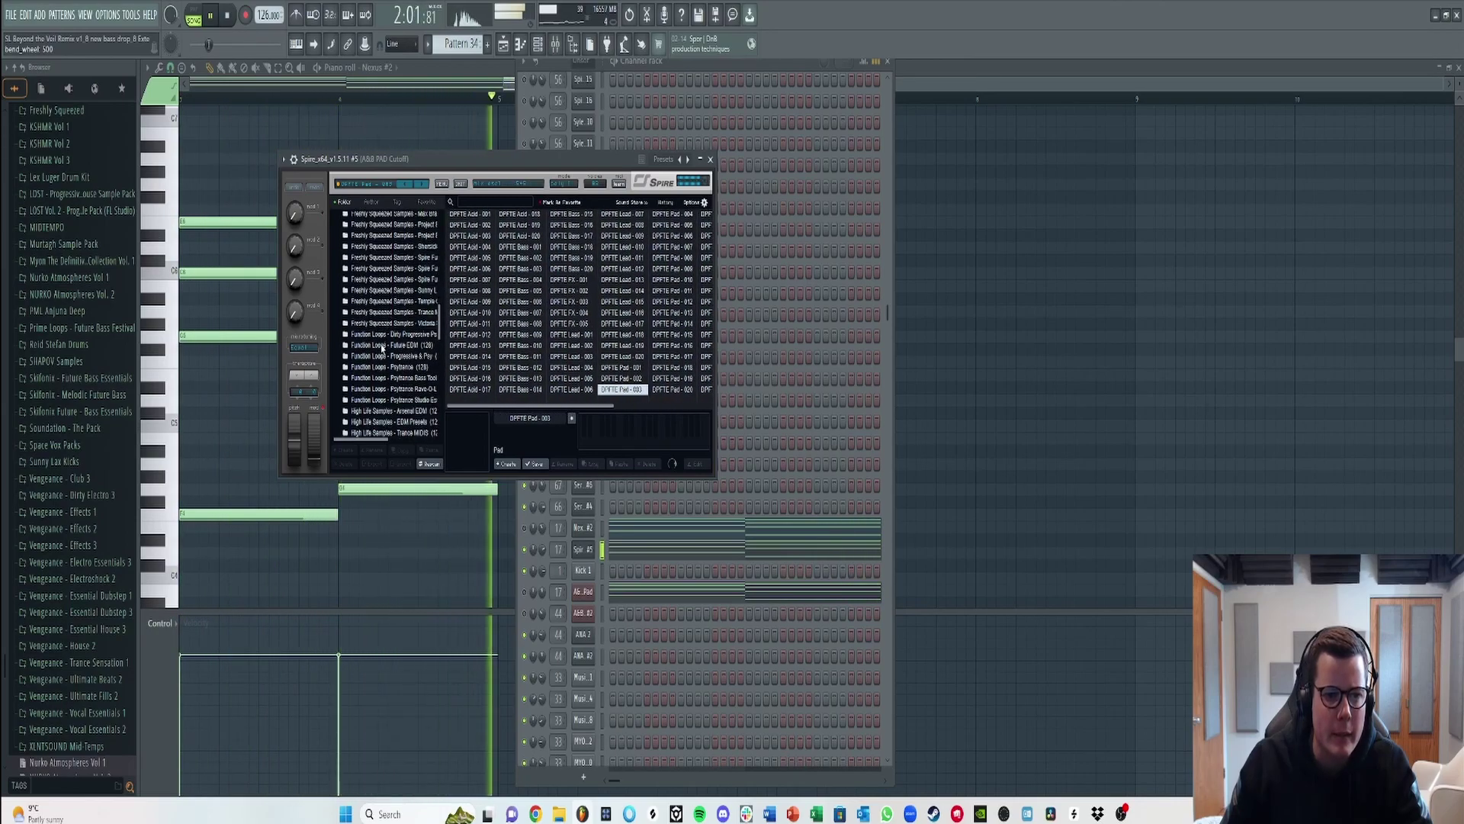
pyautogui.moveTo(440, 335); pyautogui.dragTo(434, 316)
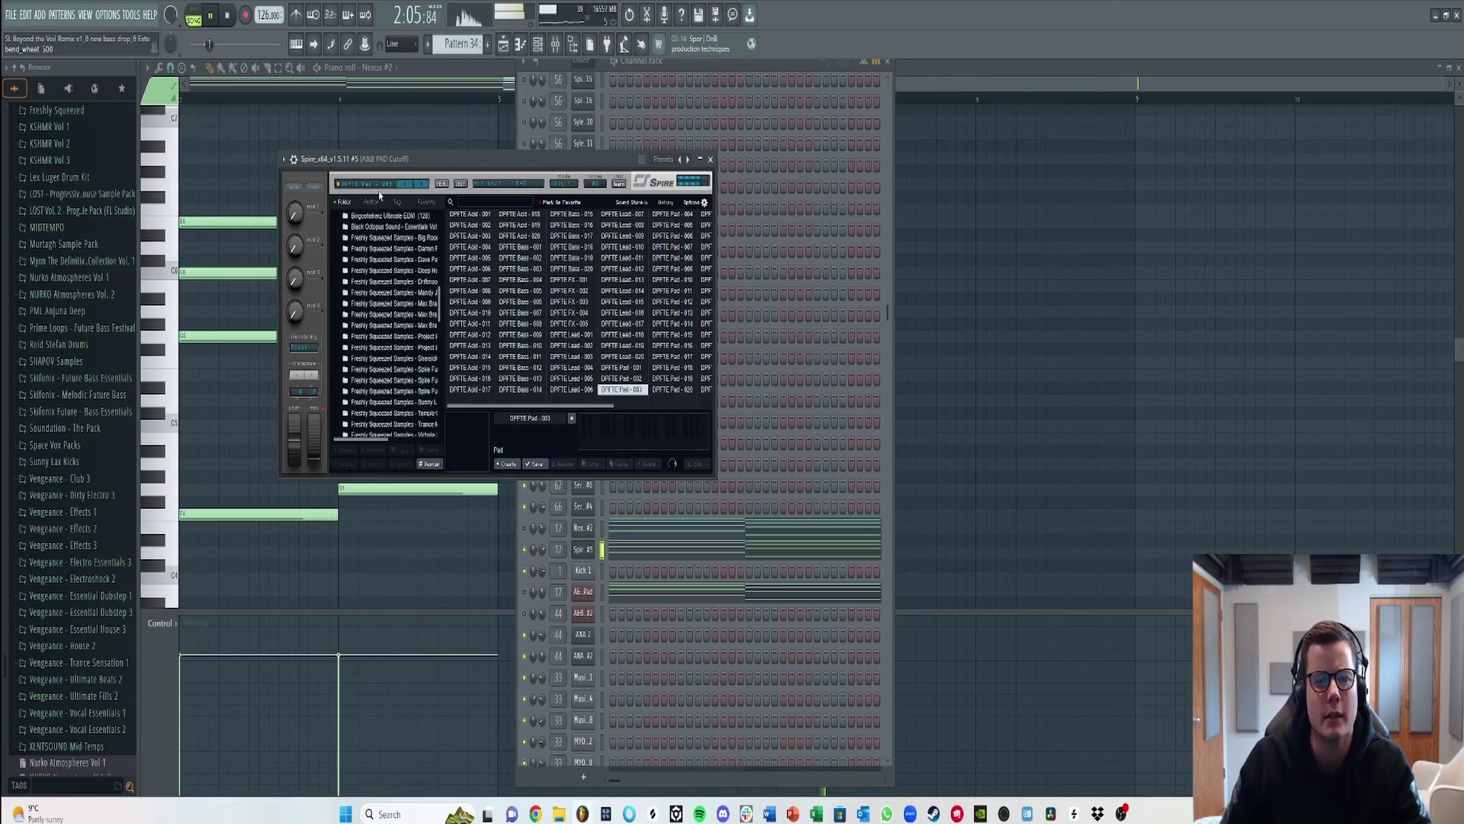
pyautogui.click(420, 187)
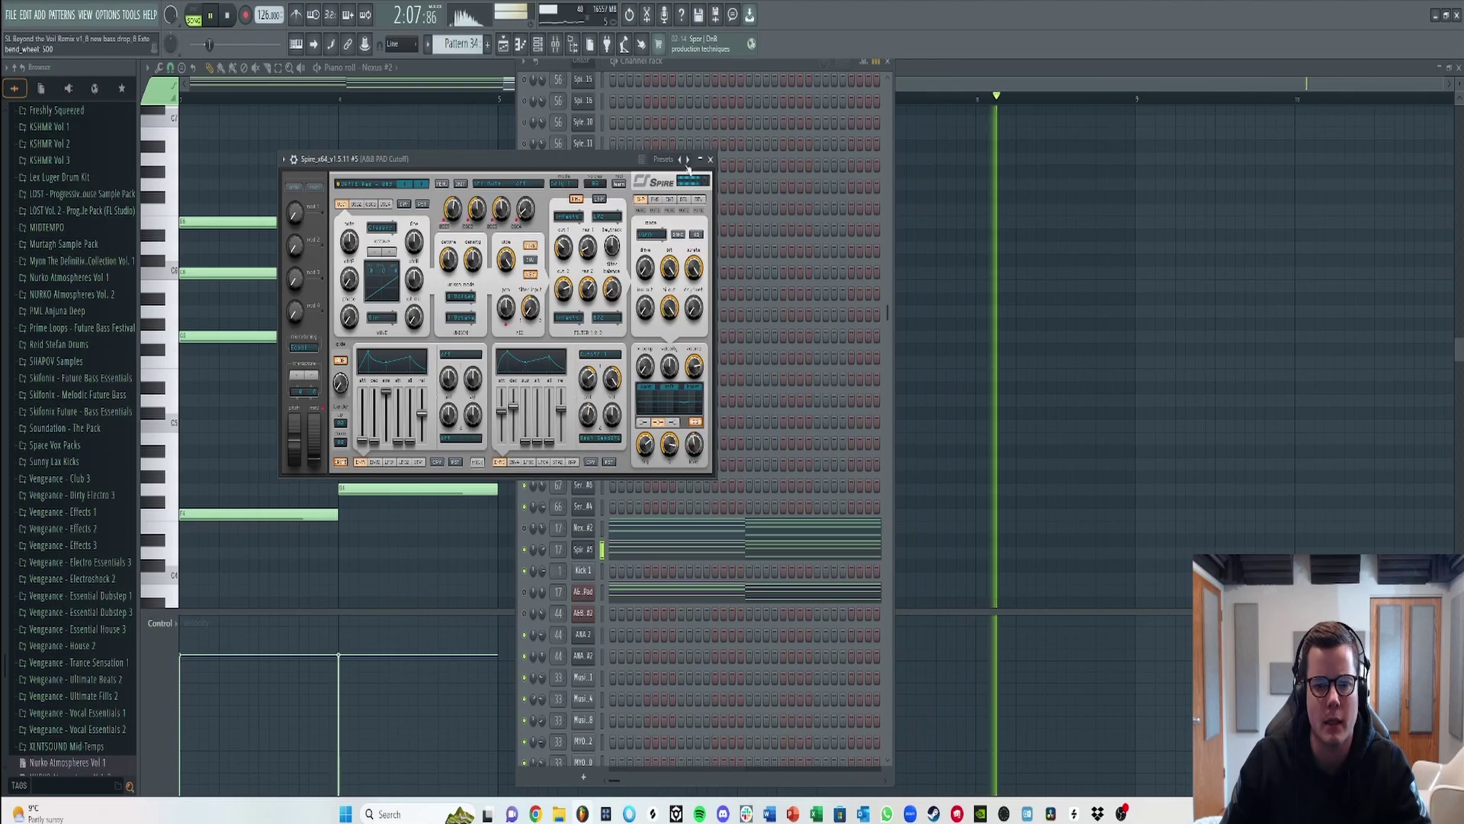
pyautogui.click(709, 160)
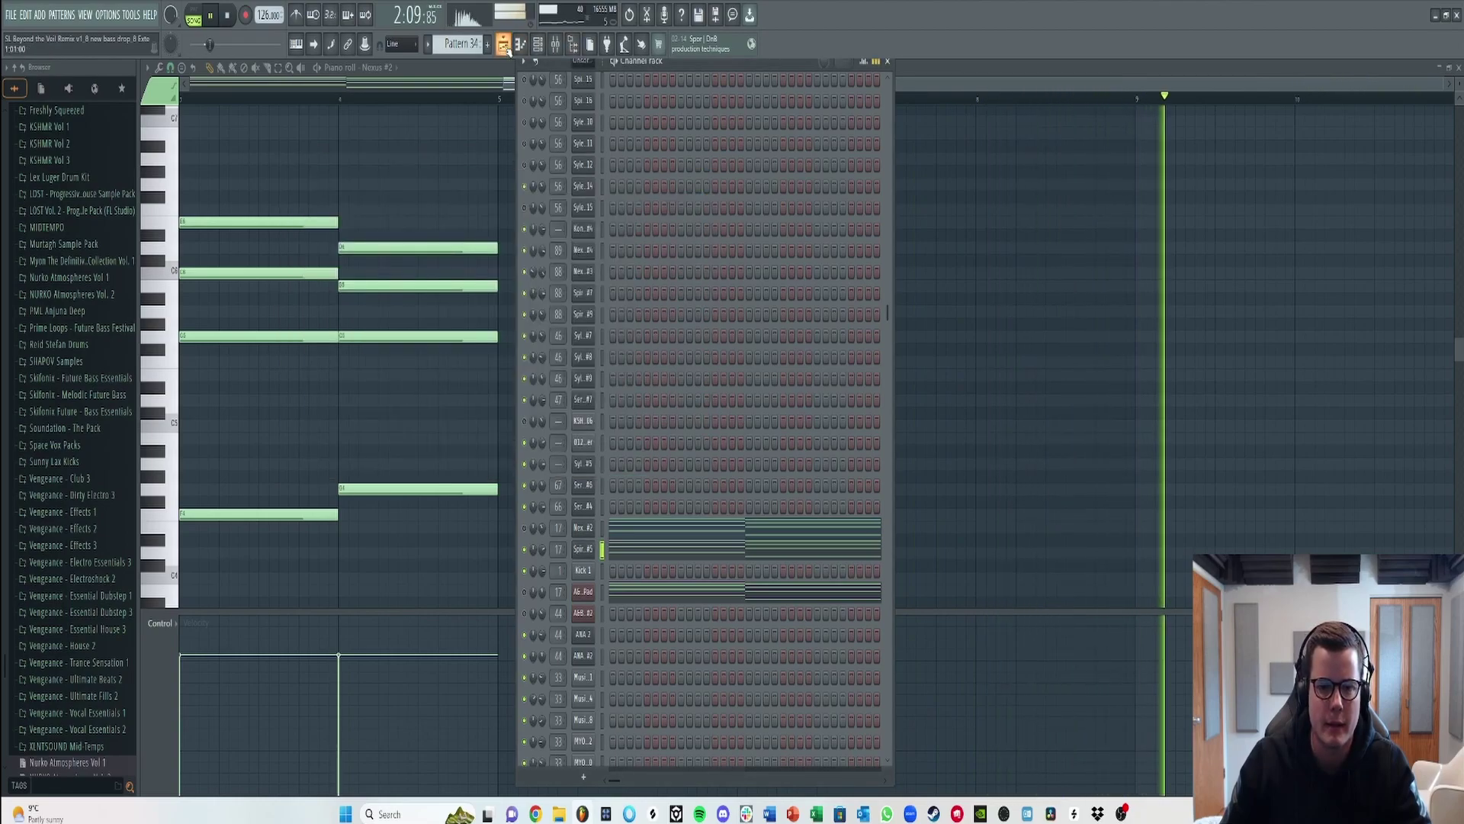
# - Return to the playlist, unmute automation tracks 106 to 109 alongside track 105, and play from about bar 59
pyautogui.press('F5')
pyautogui.scroll(-3, 317, 422)
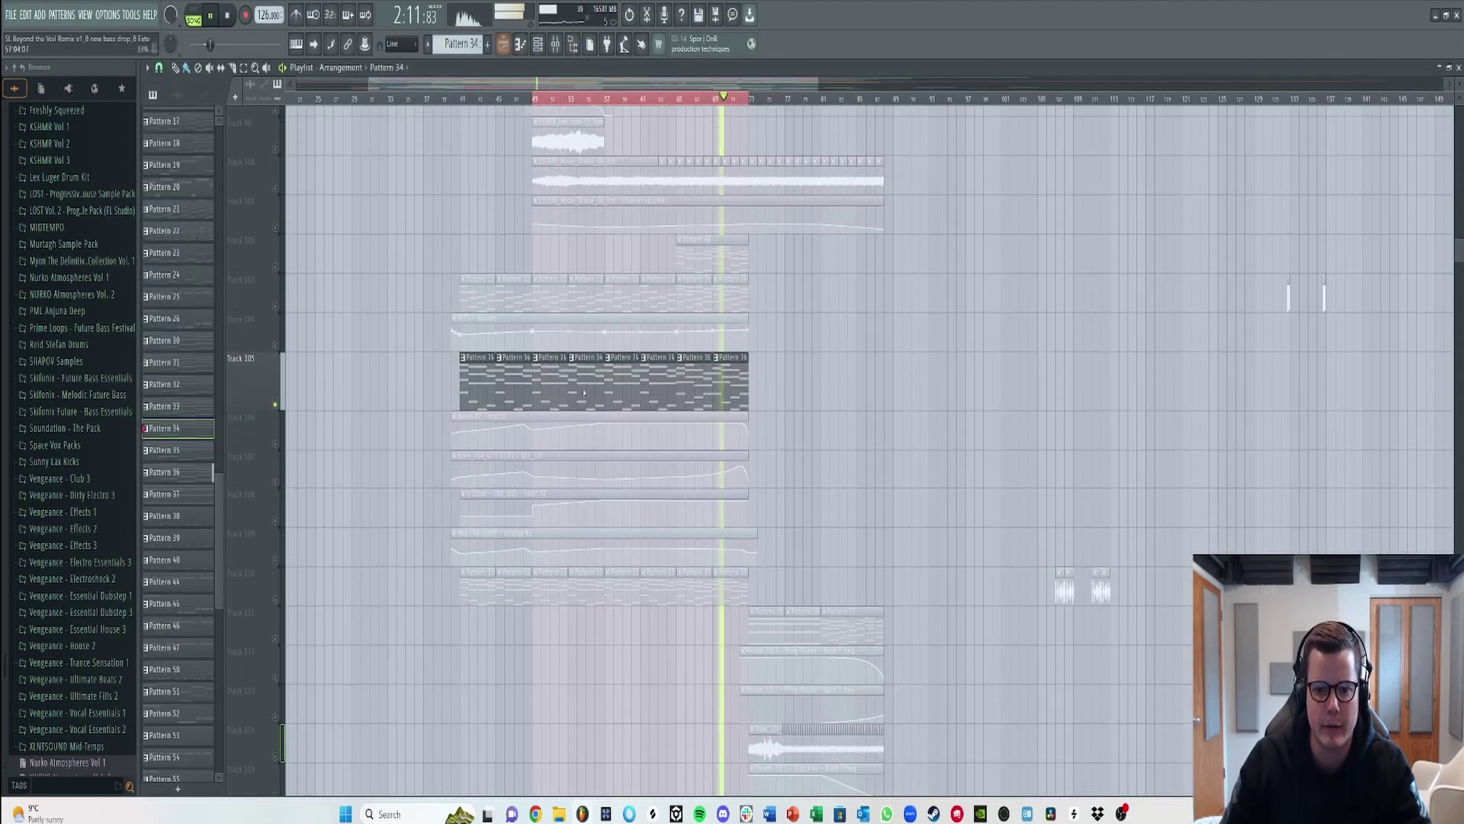
pyautogui.press('space')
pyautogui.click(276, 427)
pyautogui.click(275, 465)
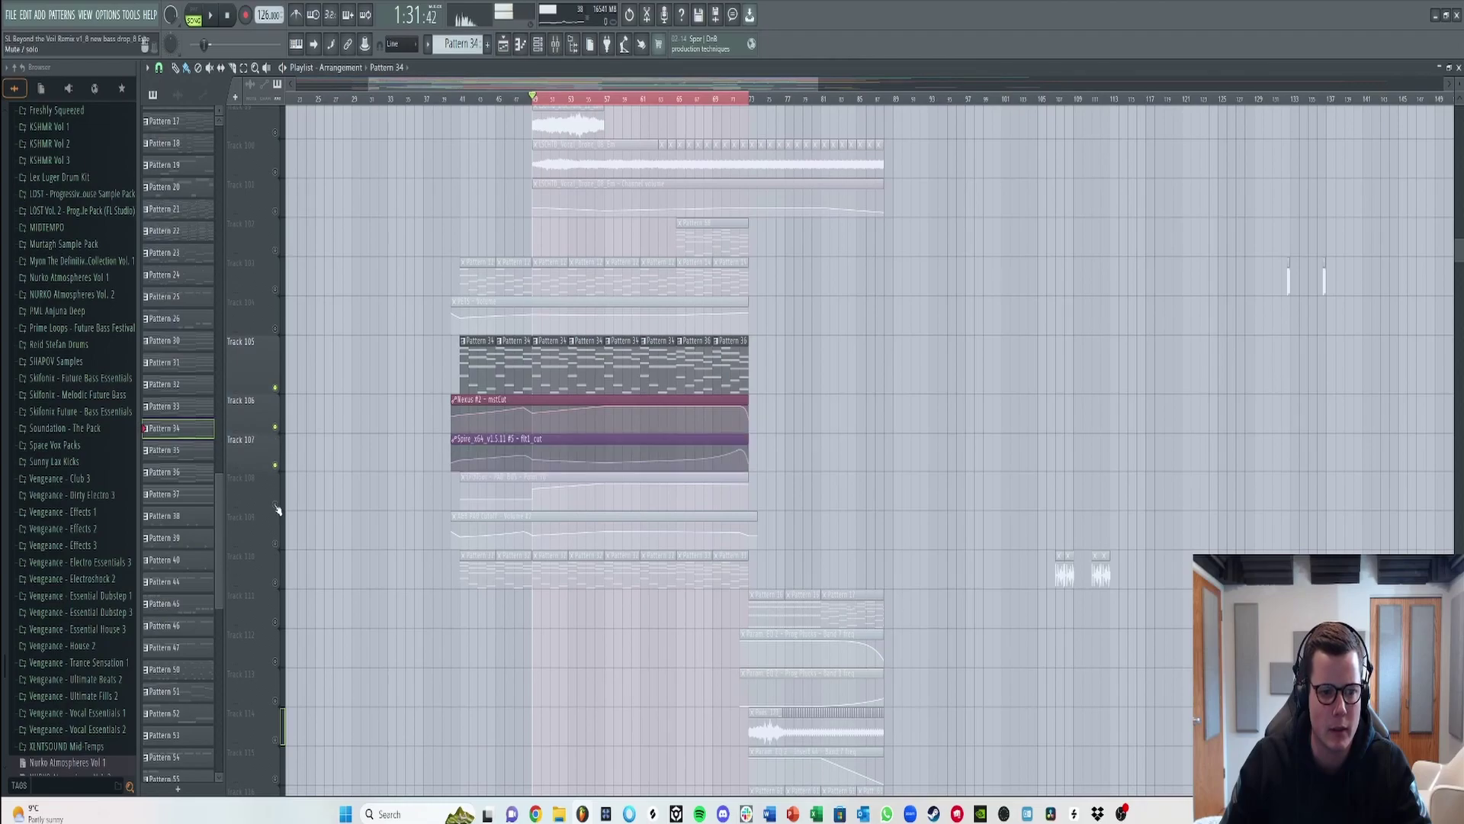
pyautogui.click(275, 504)
pyautogui.press('space')
pyautogui.click(624, 99)
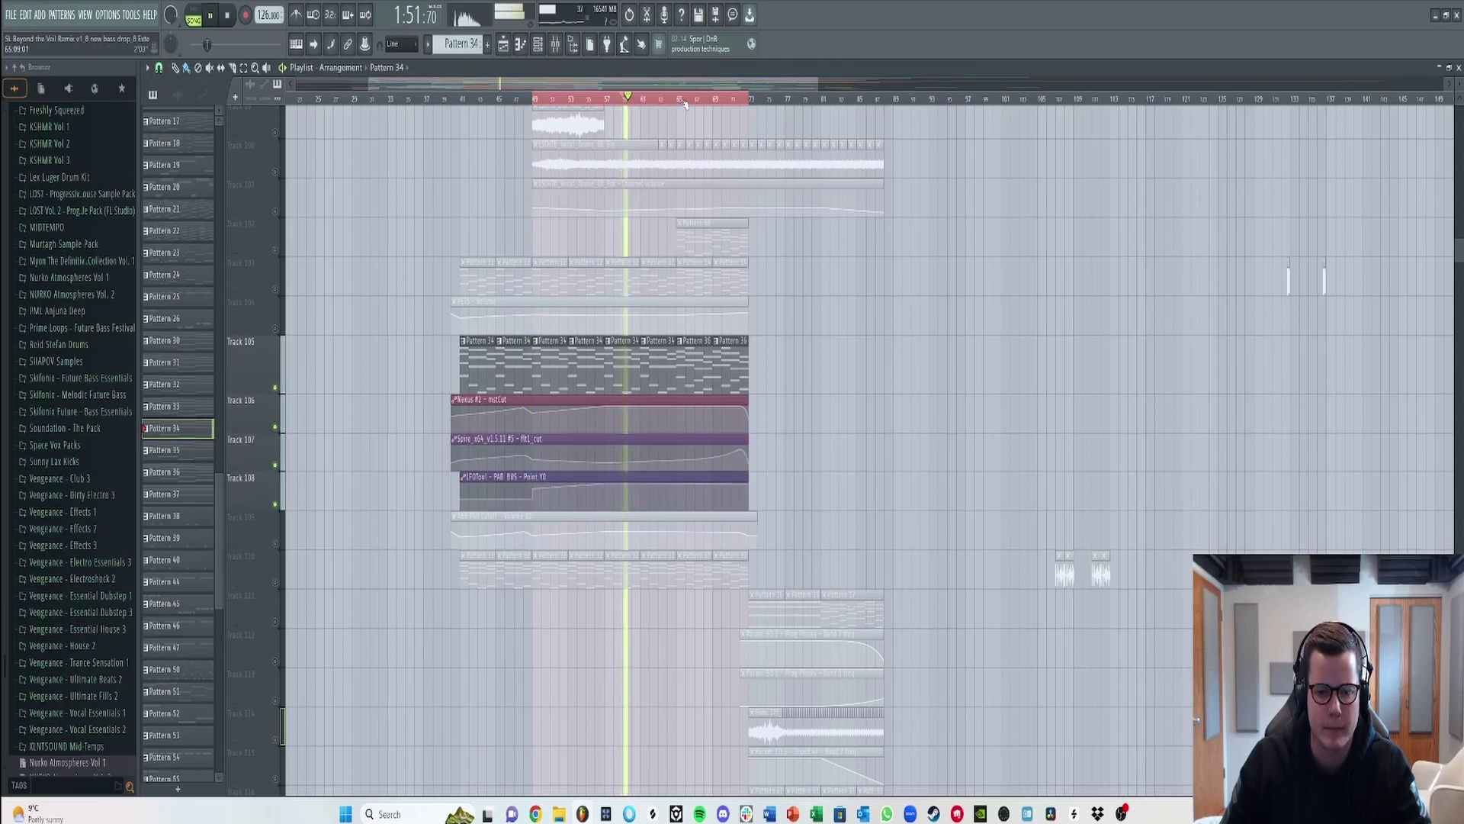
pyautogui.click(276, 543)
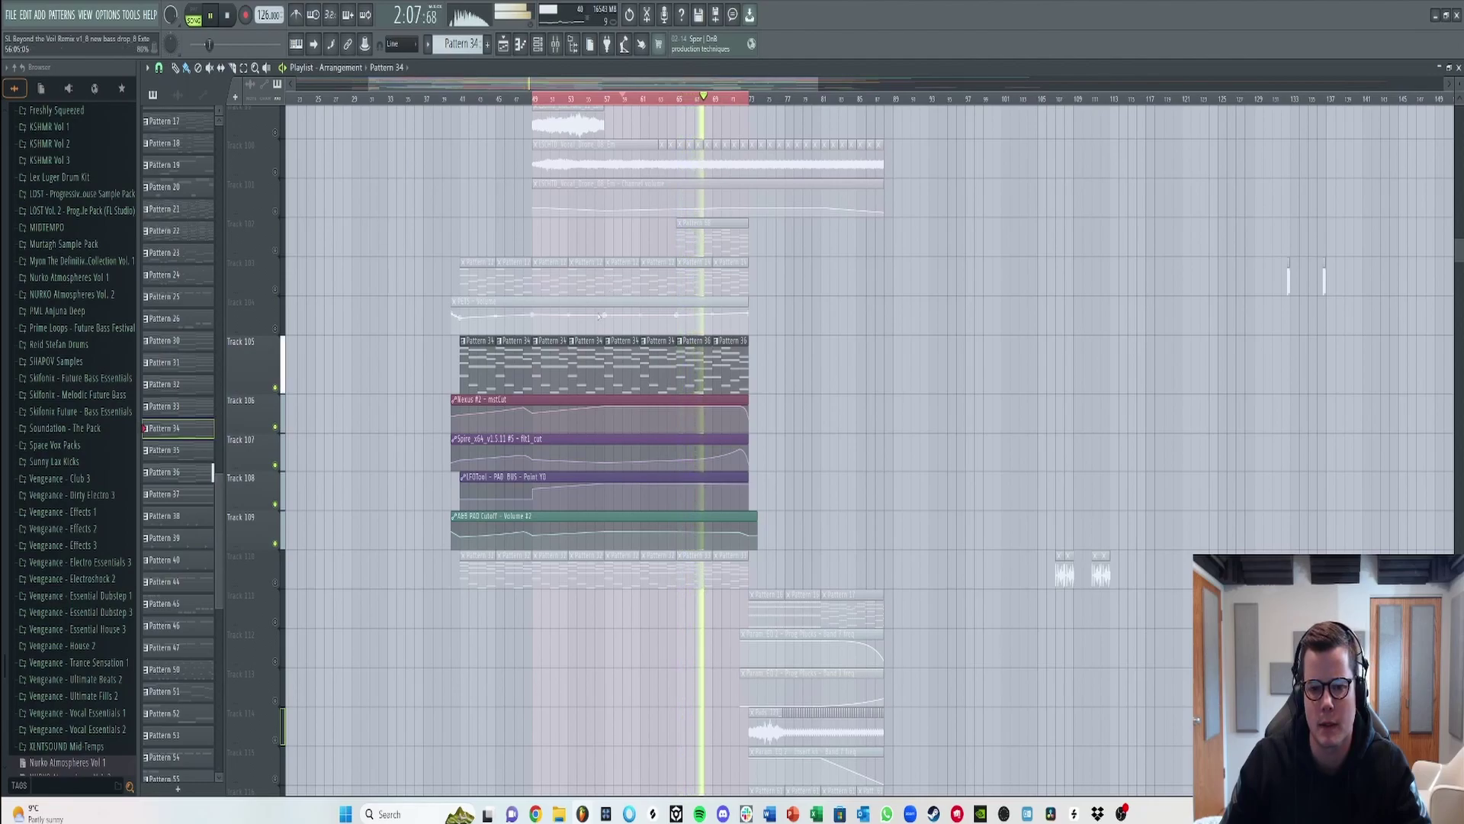
# - Check the CamelCrusher settings on the A&B PAD Cutoff mixer channel and close the plugin
pyautogui.click(556, 46)
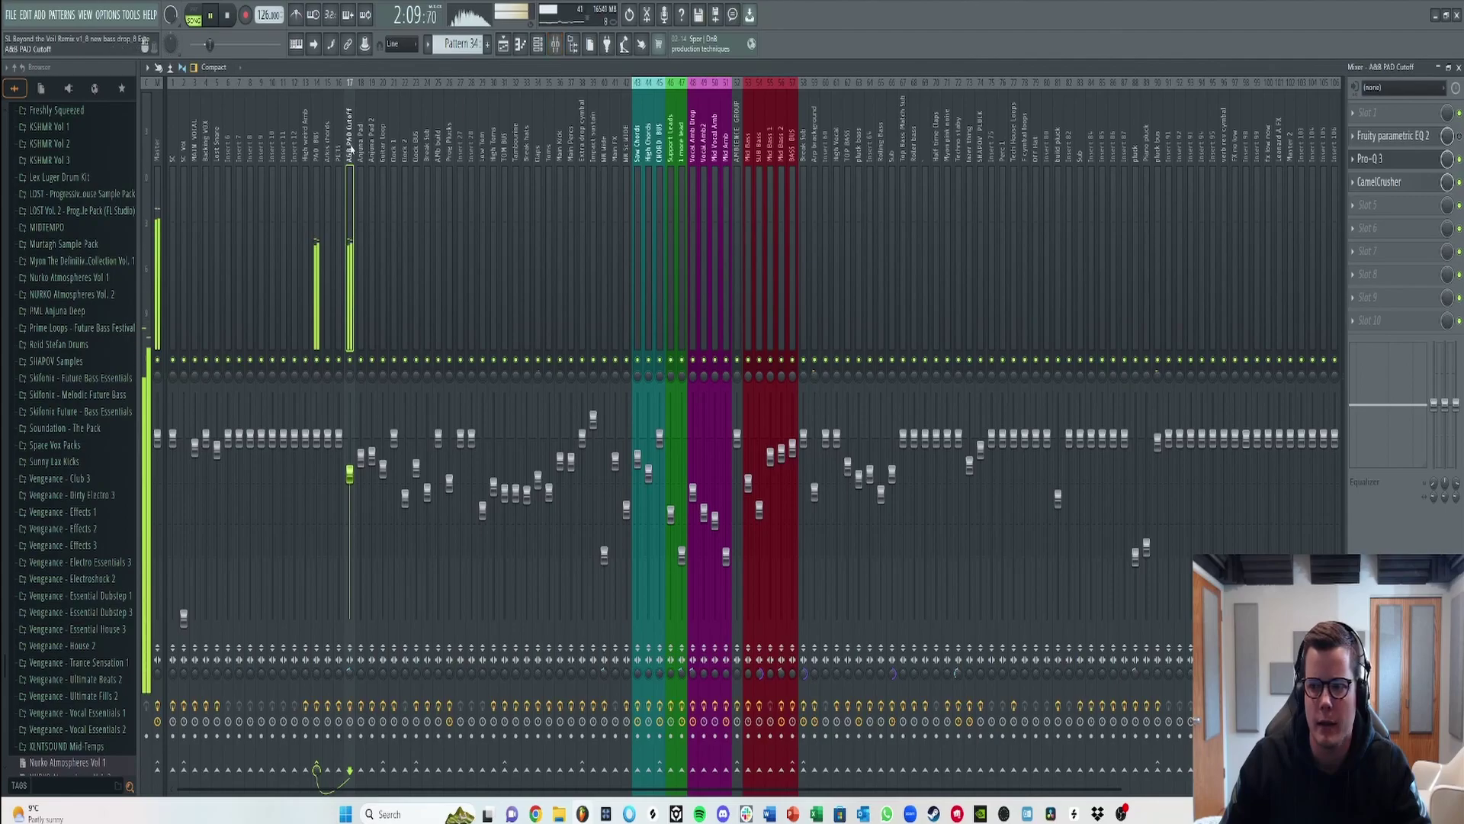
pyautogui.click(1395, 183)
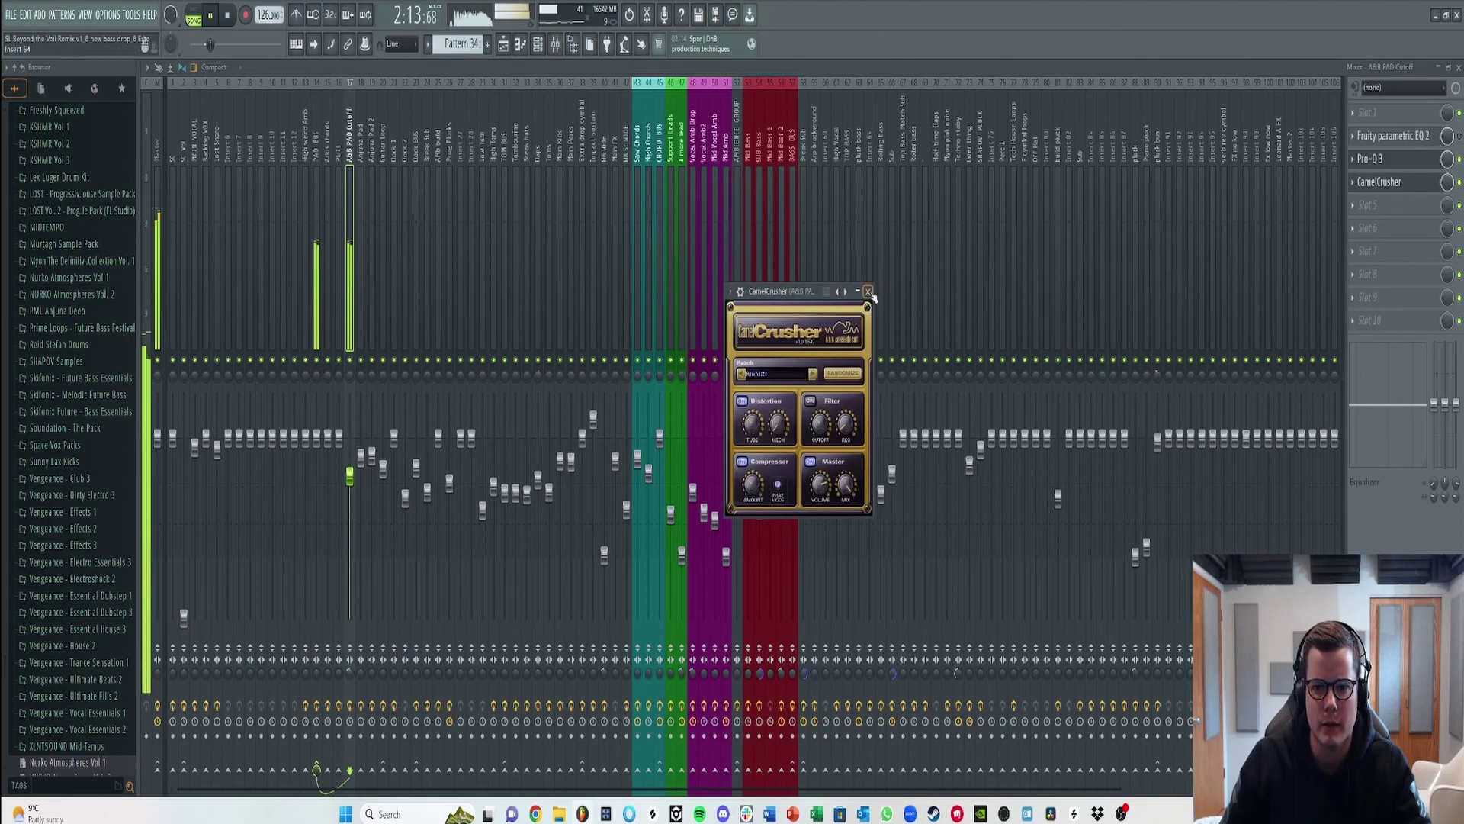
pyautogui.click(868, 292)
# - Open Trackspacer 2.5 on the PAD BUS mixer channel, check its sidechain input in the processing settings and return to its main view
pyautogui.click(315, 153)
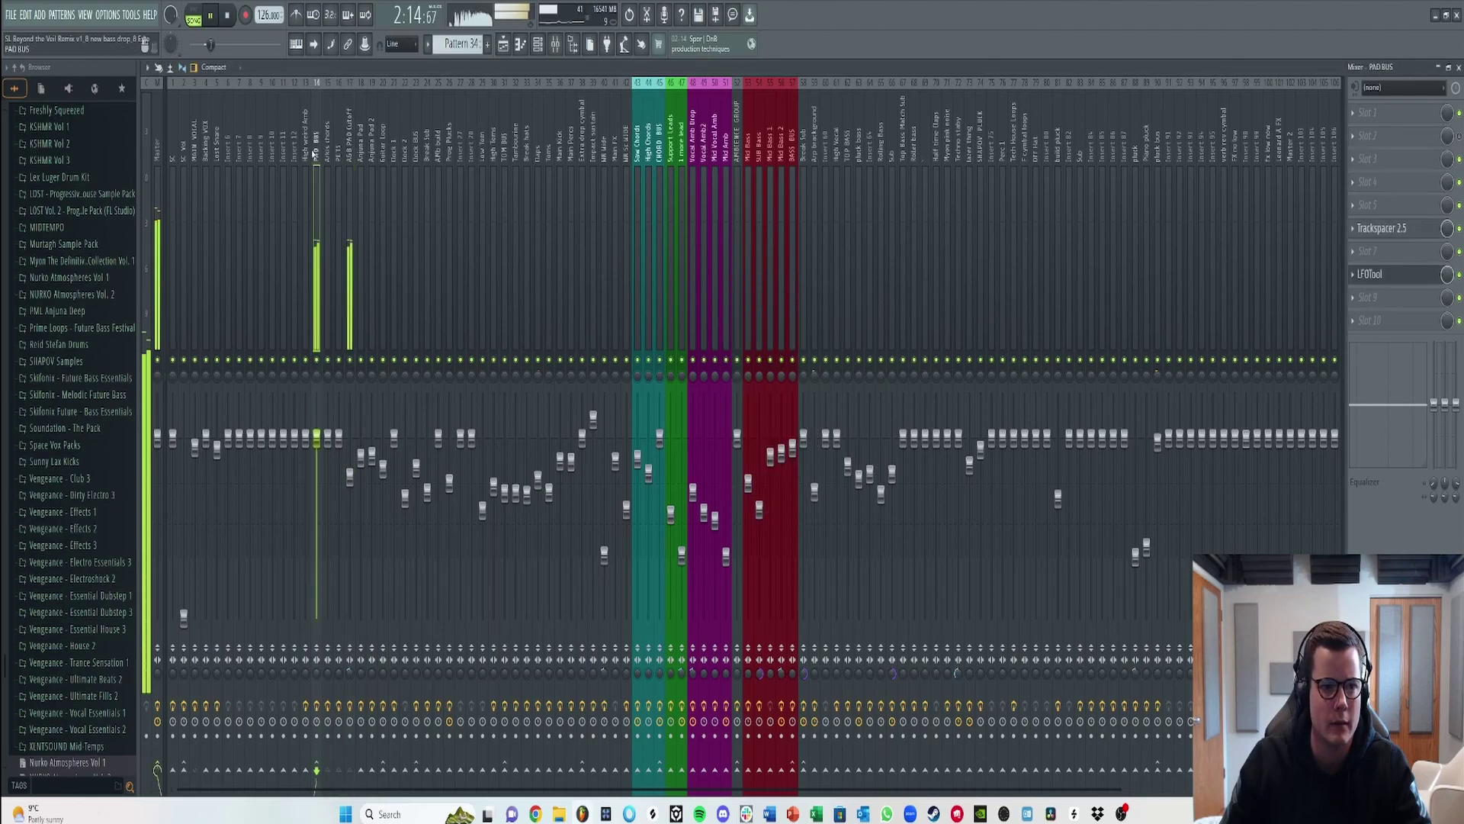
pyautogui.click(1381, 230)
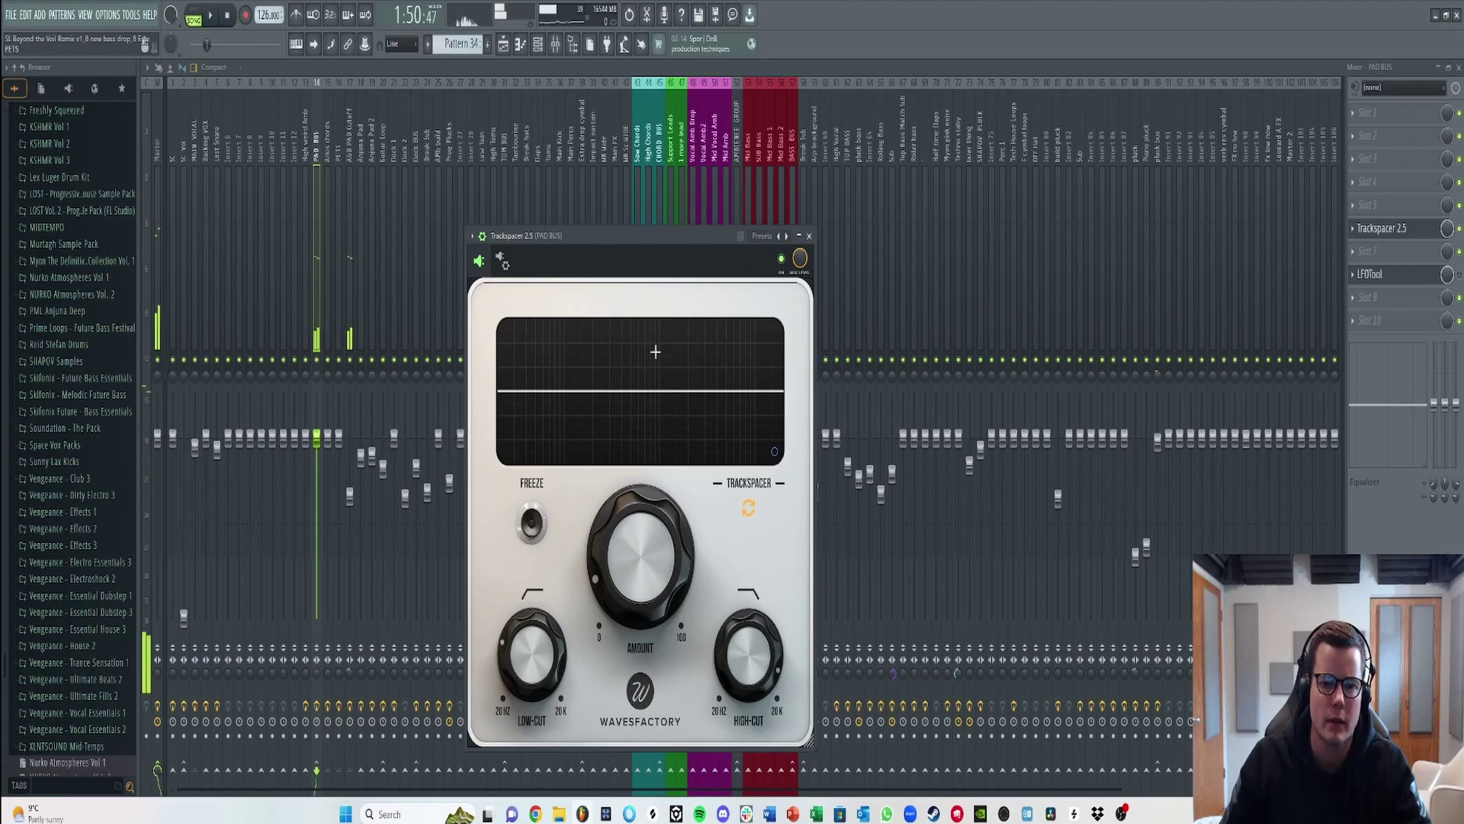
pyautogui.moveTo(623, 235); pyautogui.dragTo(635, 178)
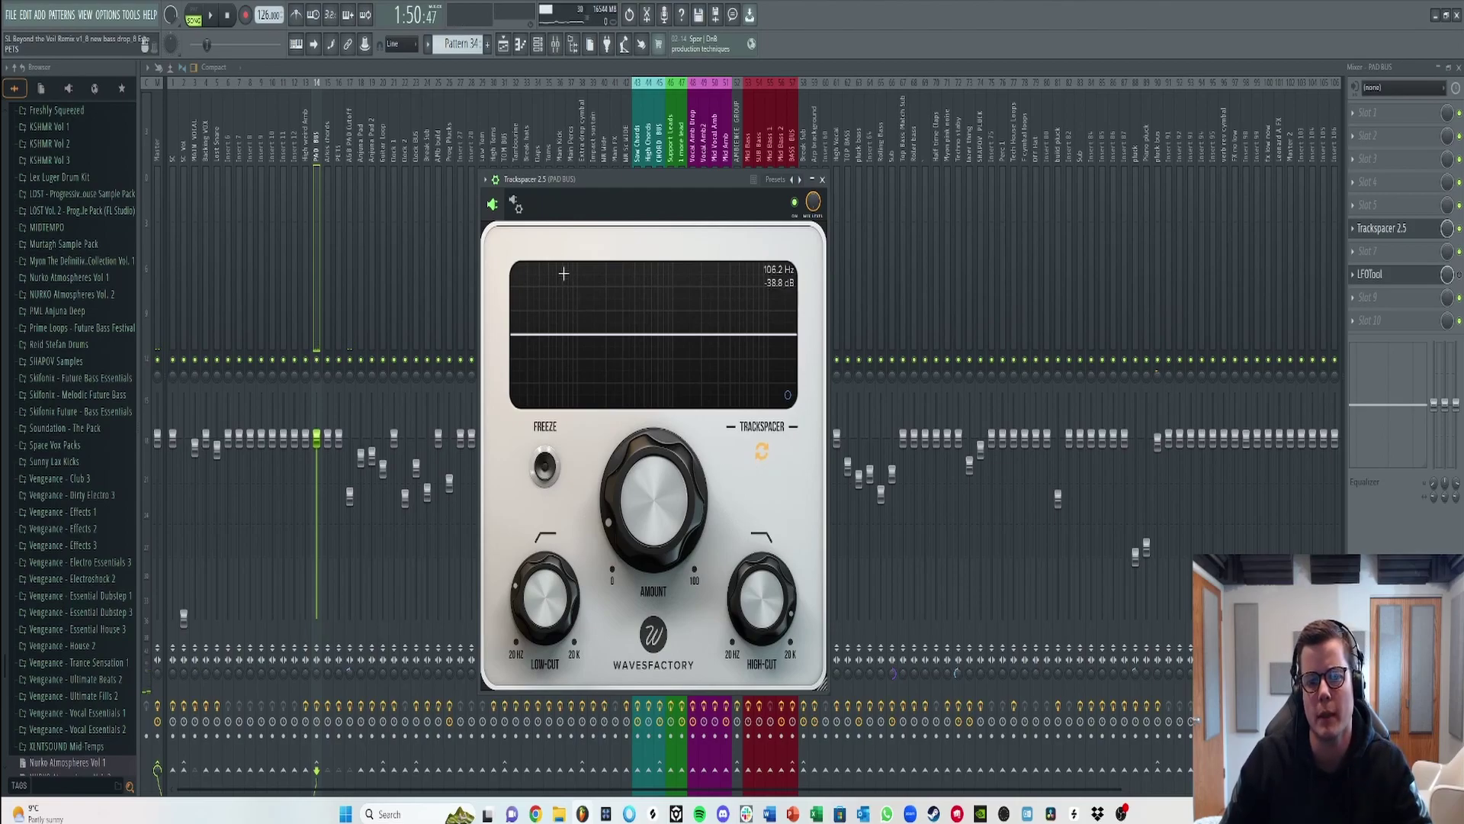
pyautogui.click(517, 204)
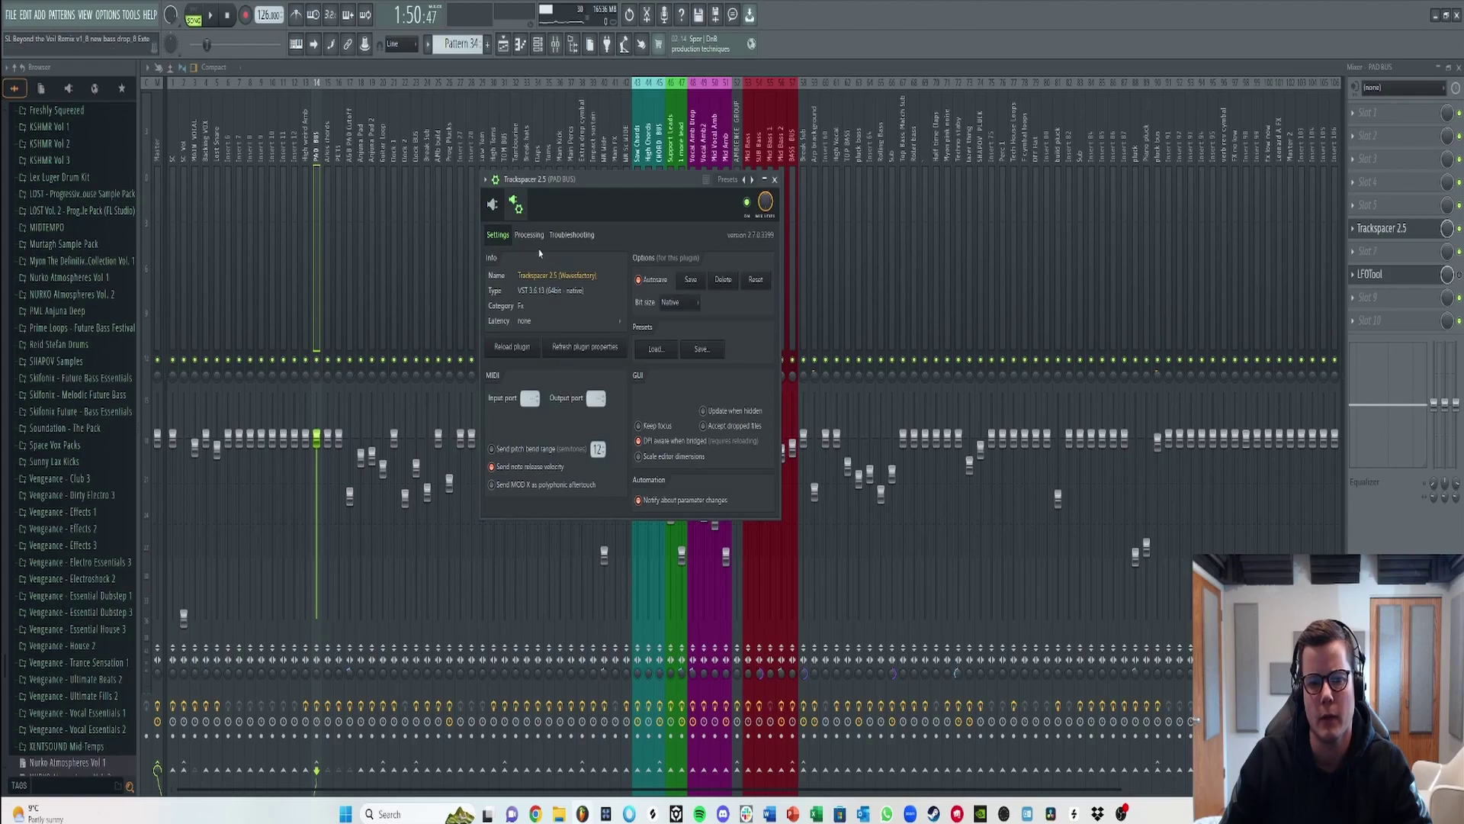
pyautogui.click(529, 235)
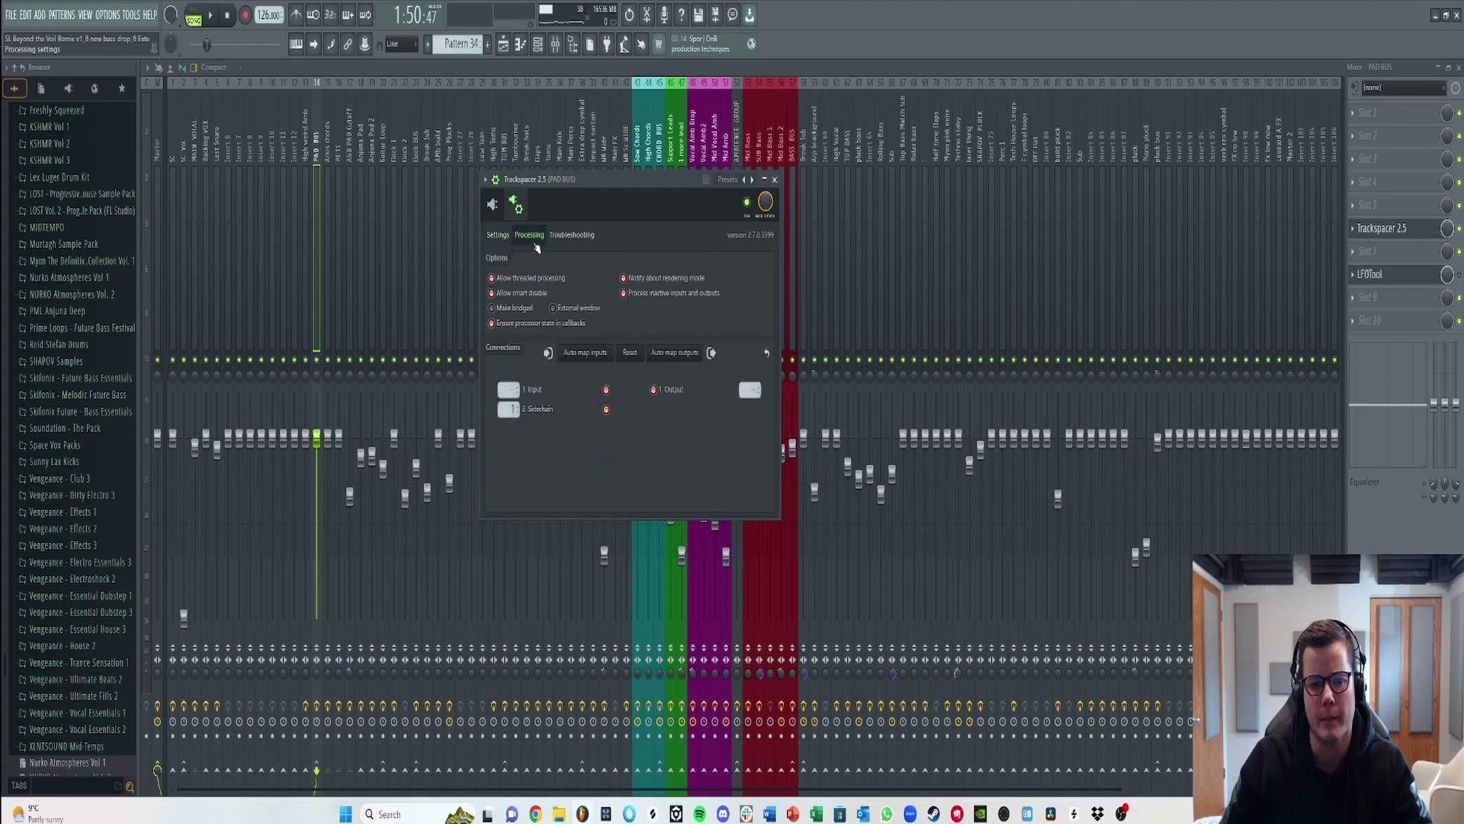
pyautogui.click(492, 204)
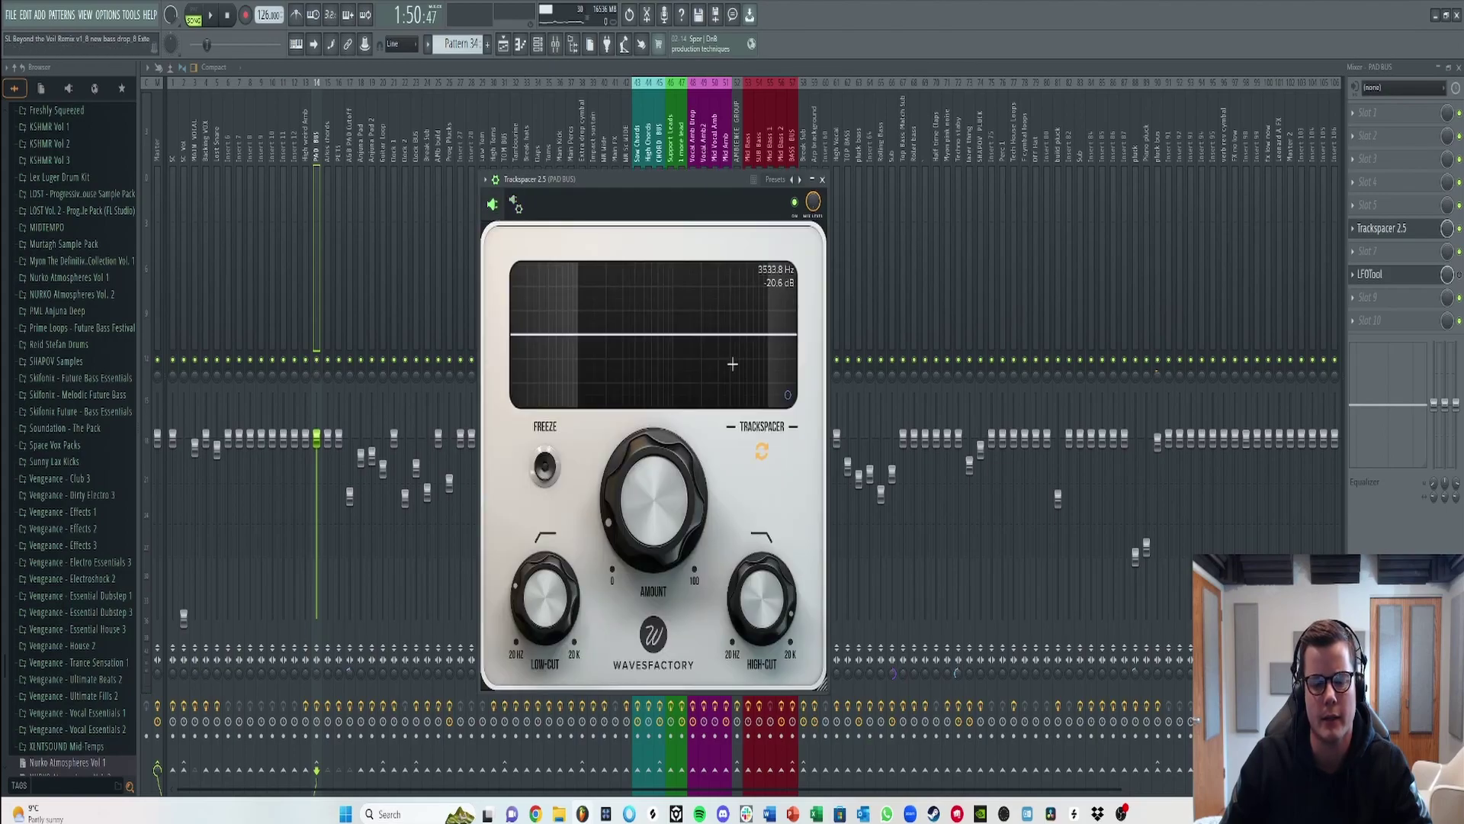
# - Return to the playlist, solo track 110 and play it from about bar 59
pyautogui.click(503, 44)
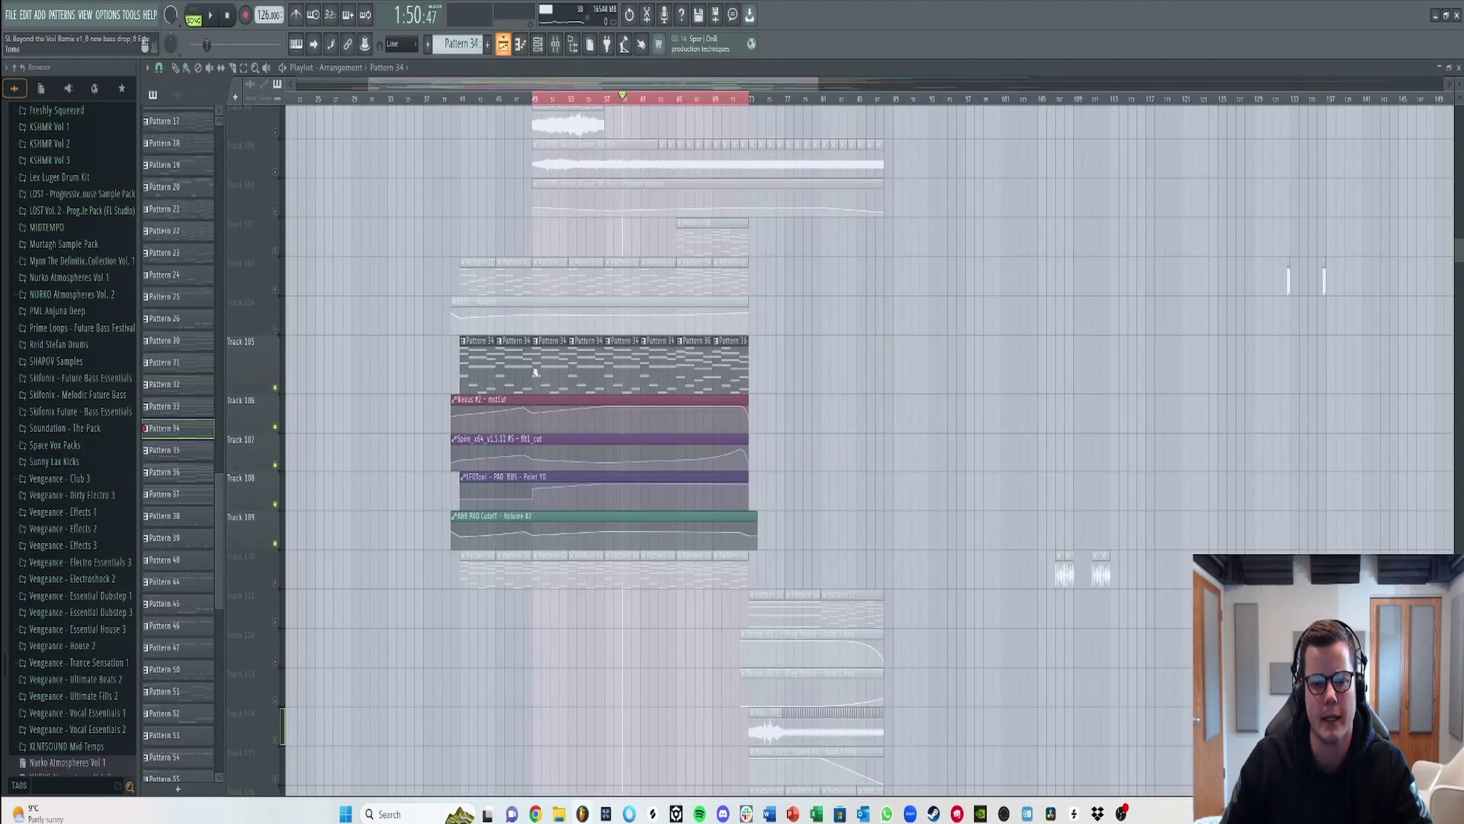
pyautogui.click(276, 583)
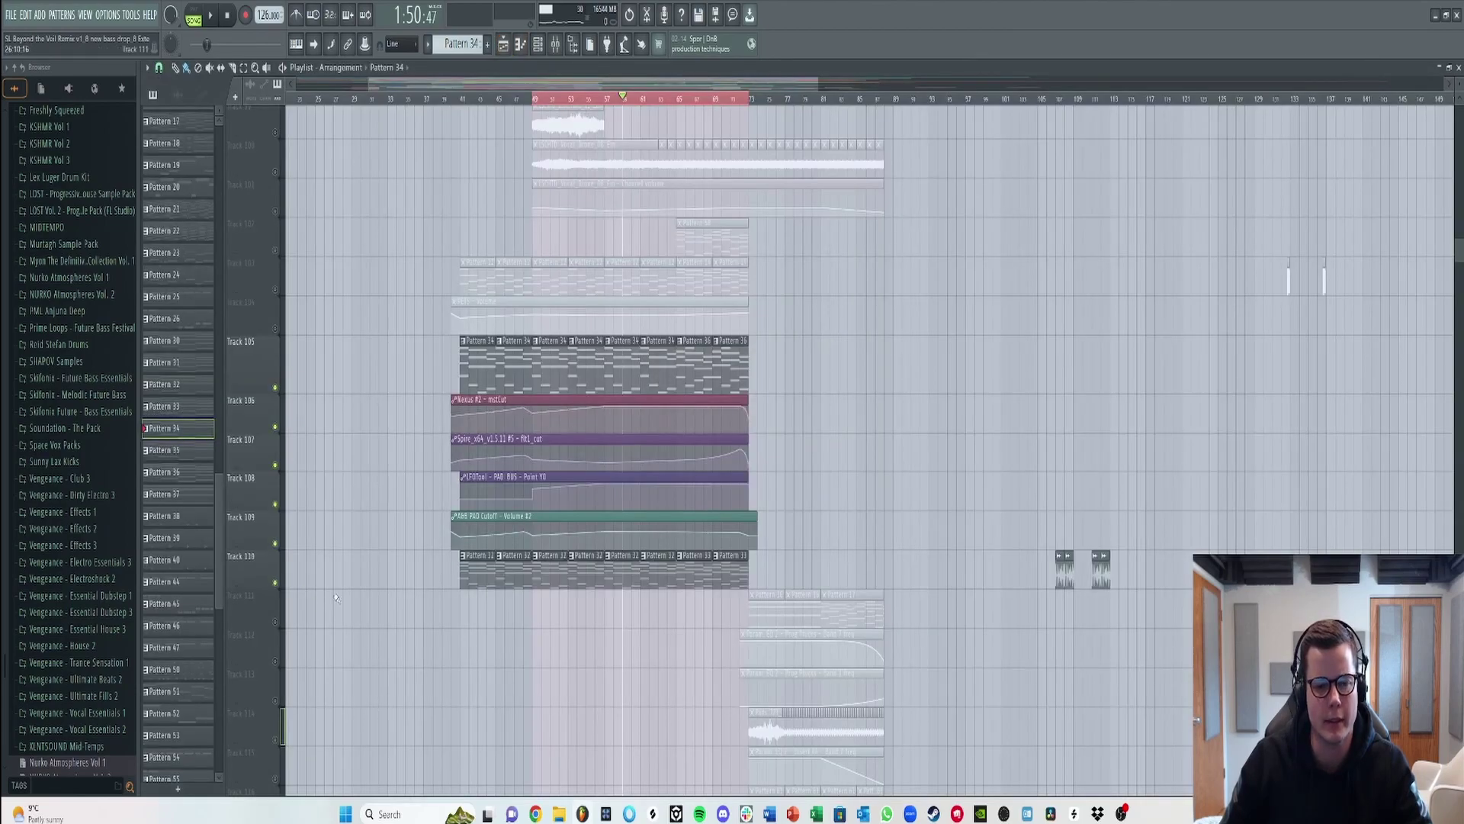
pyautogui.keyDown('ctrl'); pyautogui.click(275, 583); pyautogui.keyUp('ctrl')
pyautogui.press('space')
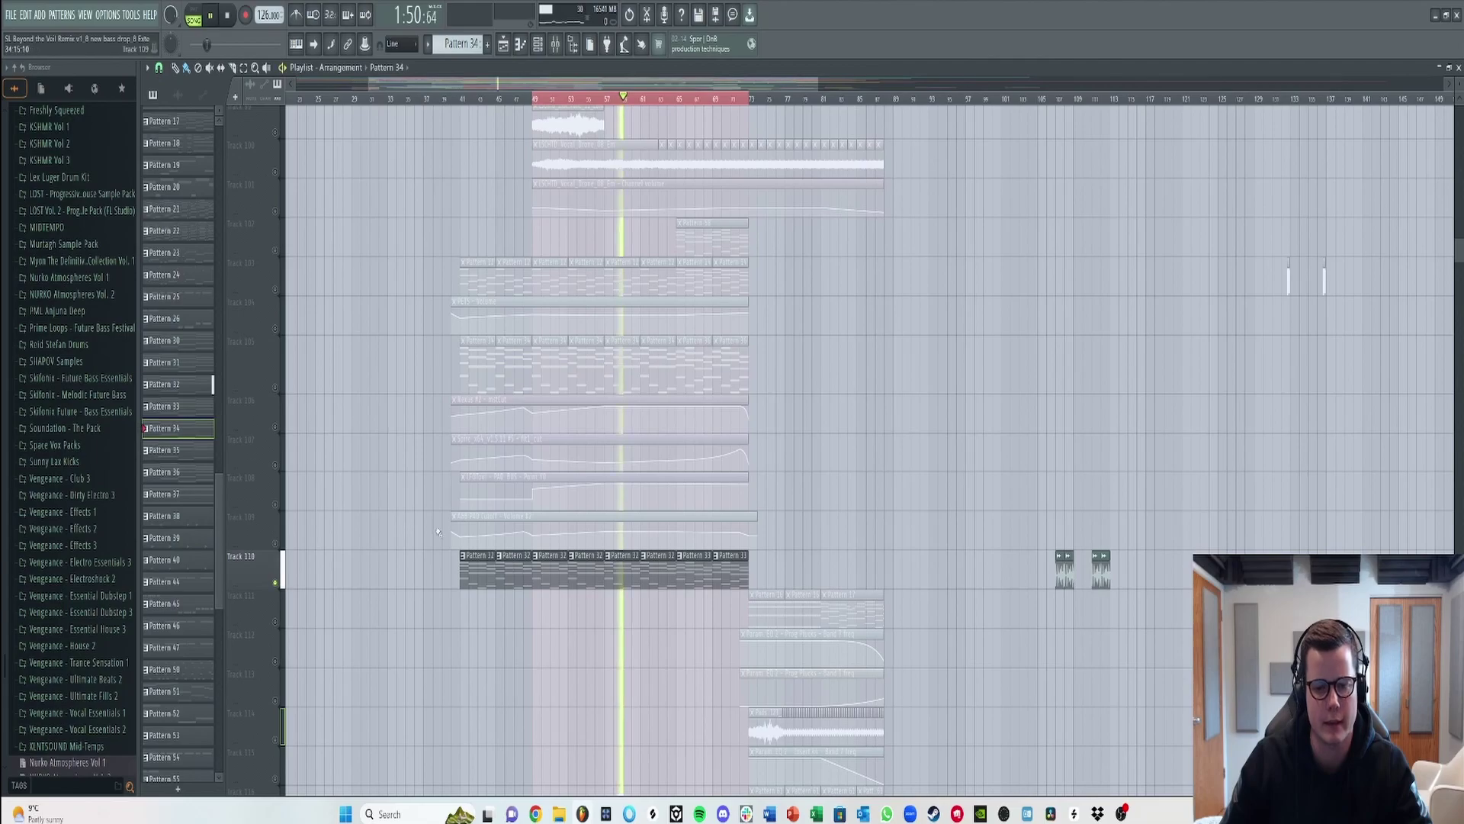
# - Open Pattern 32 from track 110, view its Arkhis instrument in Kontakt via the channel rack and close the plugin window
pyautogui.doubleClick(477, 572)
pyautogui.click(538, 44)
pyautogui.scroll(3, 647, 400)
pyautogui.scroll(-10, 652, 398)
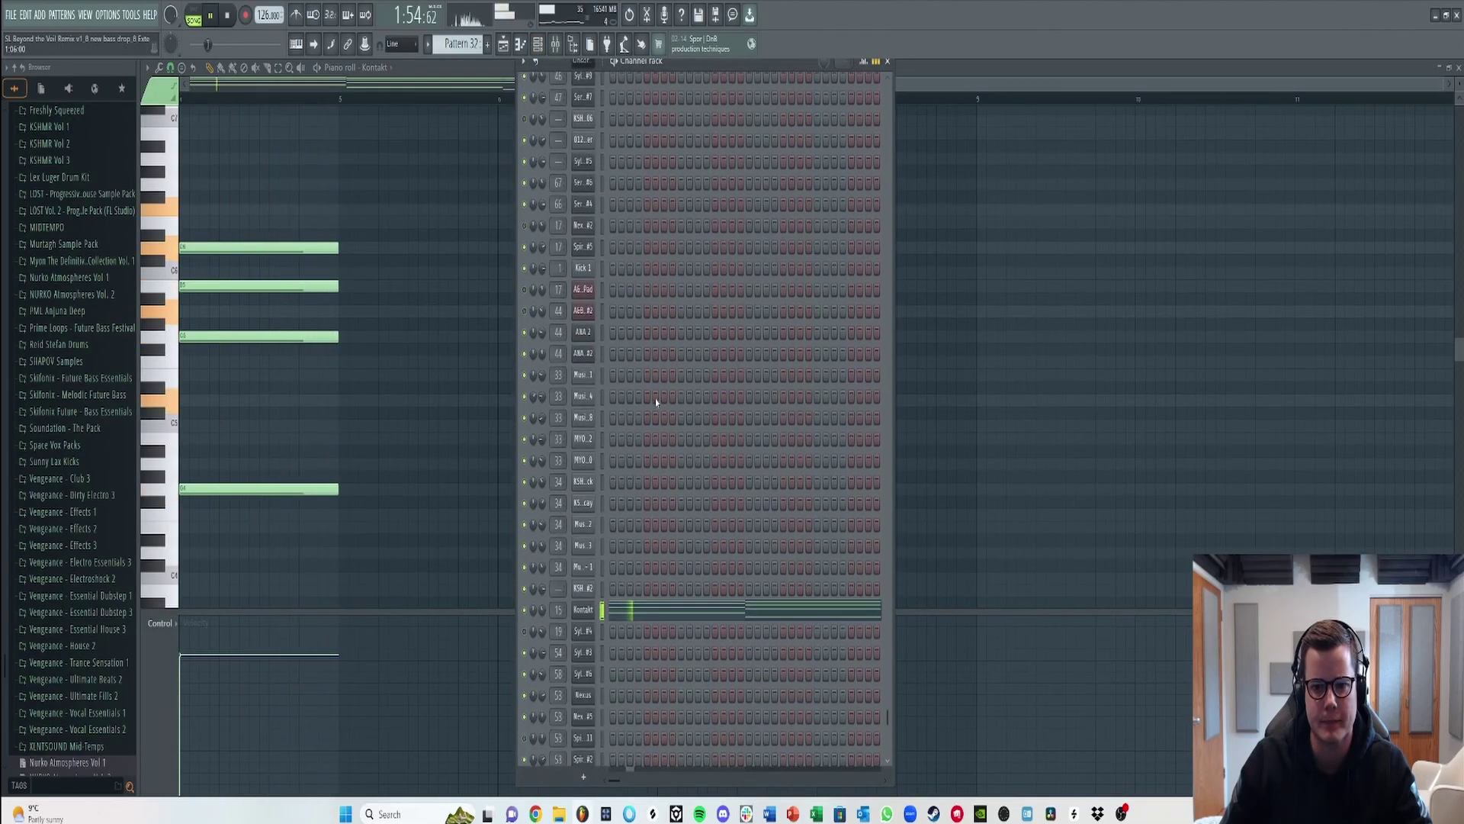
pyautogui.click(583, 337)
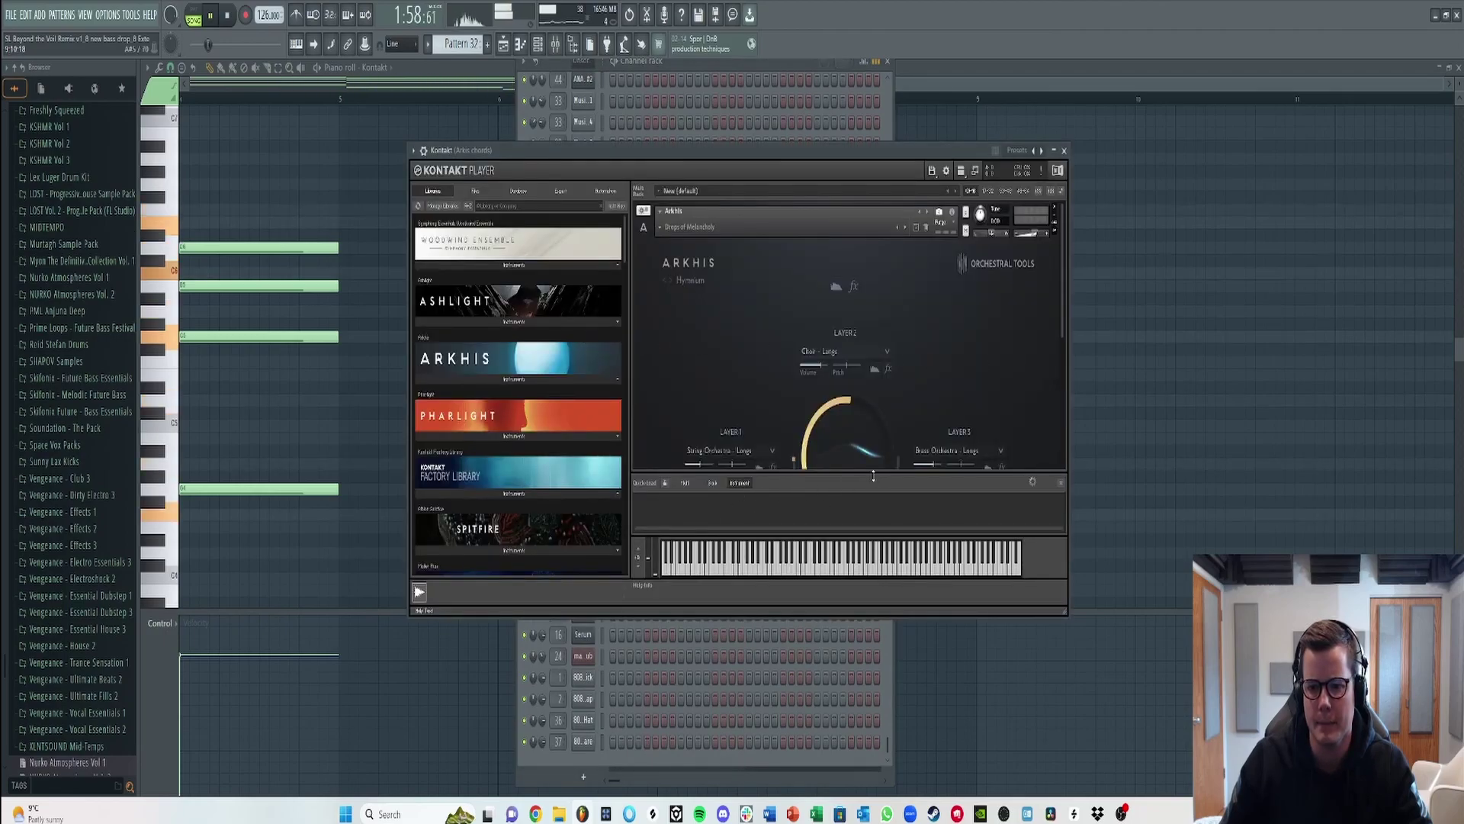
pyautogui.press('space')
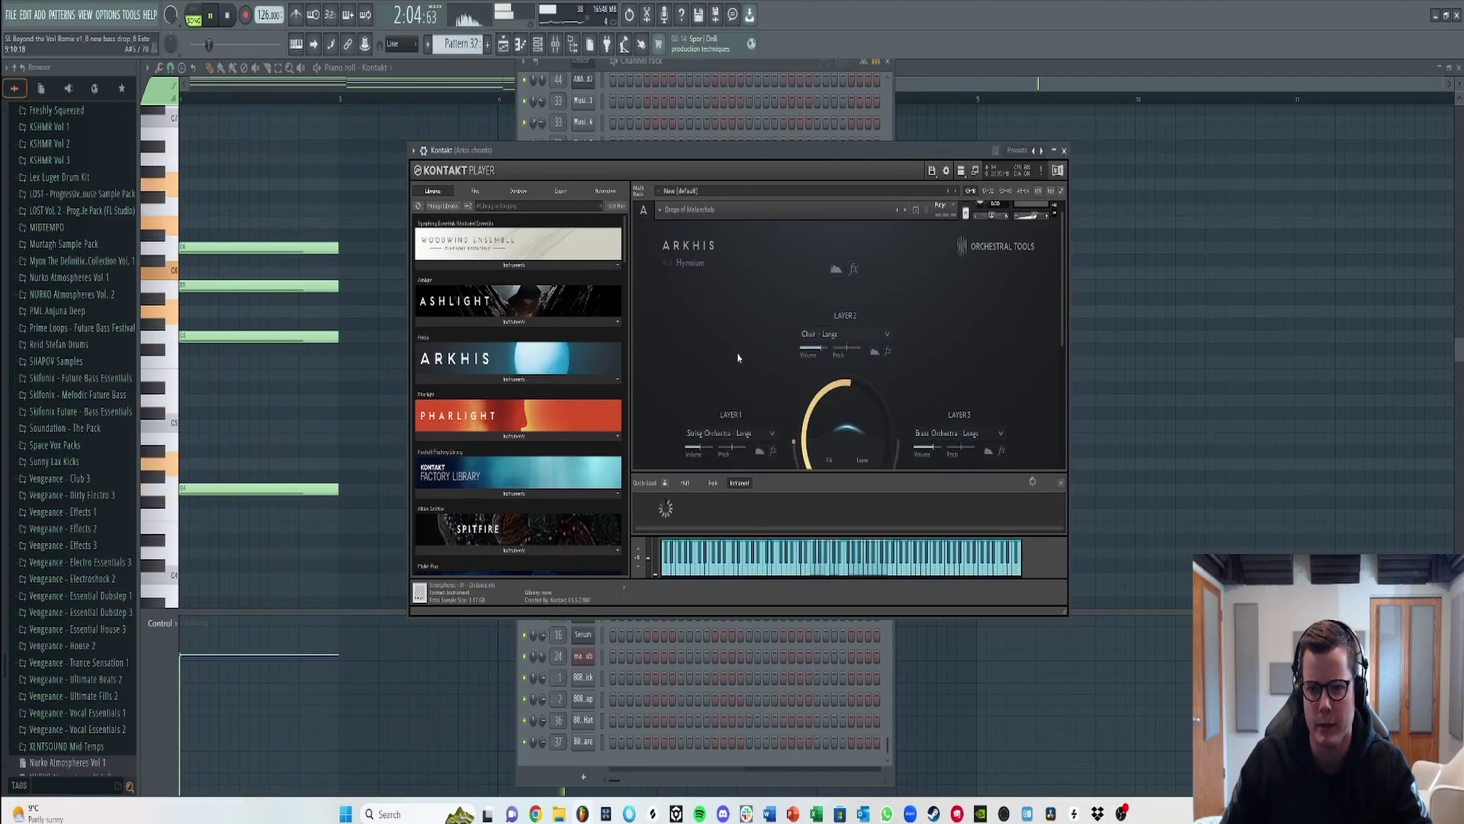
pyautogui.click(1065, 151)
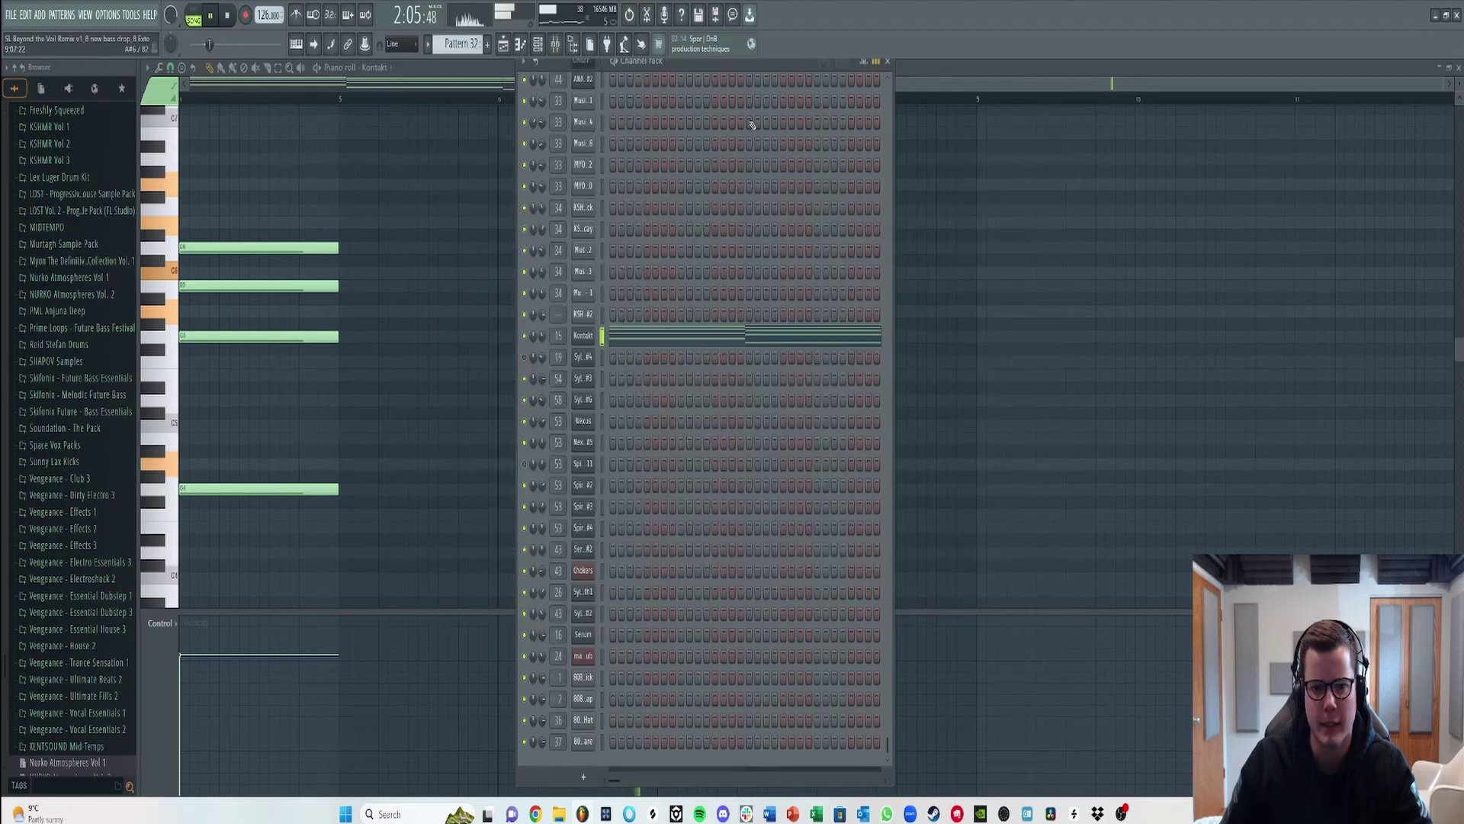
# - Return to the playlist and unmute tracks 102 to 109 alongside track 110
pyautogui.click(503, 50)
pyautogui.moveTo(275, 543); pyautogui.dragTo(277, 223)
pyautogui.scroll(3, 486, 336)
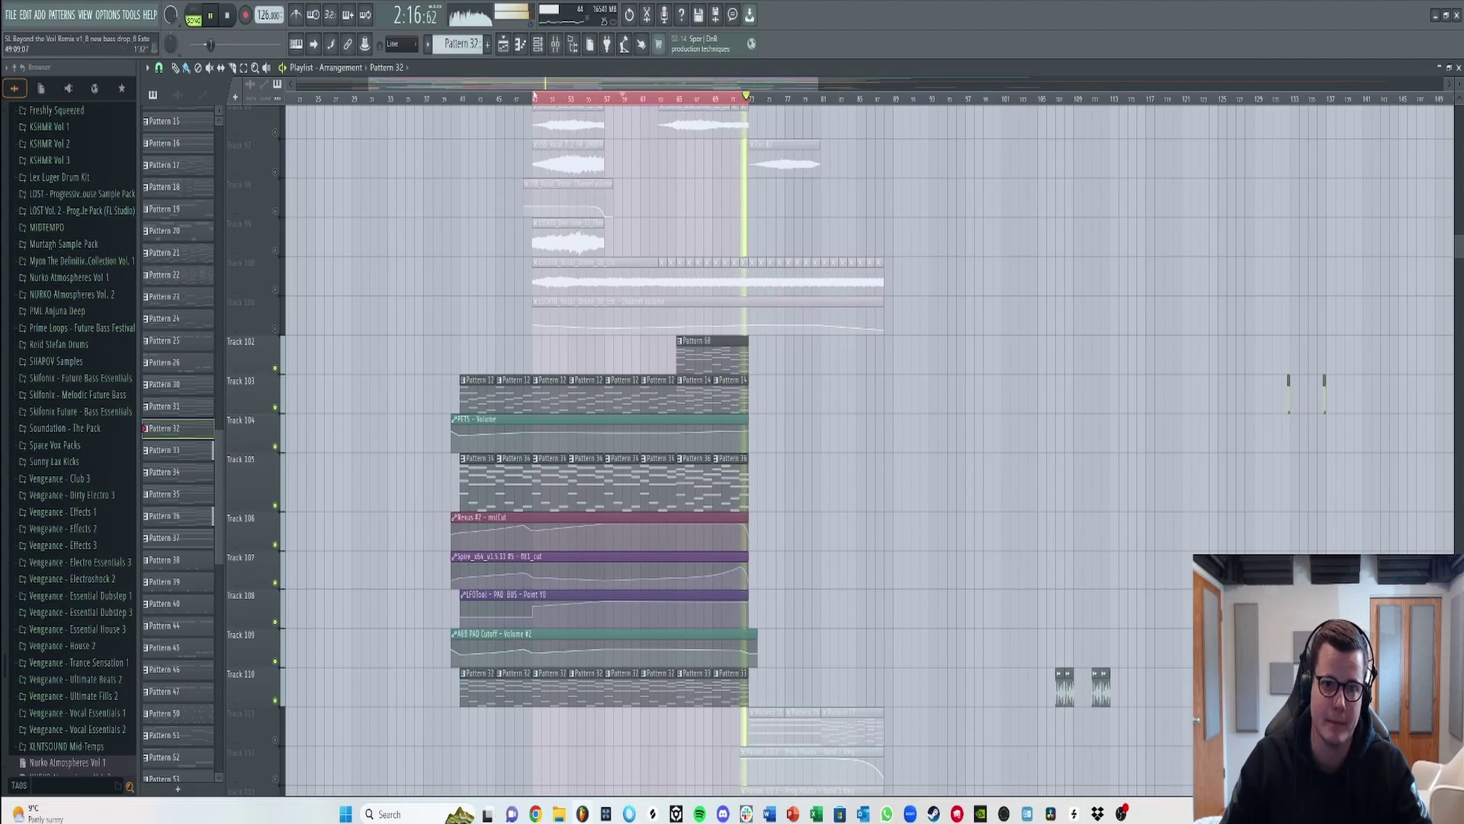
# - Unmute tracks 101, 100 and 99 and the vocal tracks directly above them
pyautogui.click(275, 328)
pyautogui.click(275, 289)
pyautogui.click(275, 250)
pyautogui.scroll(3, 276, 252)
pyautogui.click(275, 328)
pyautogui.moveTo(280, 333); pyautogui.dragTo(276, 211)
# - Unmute the BTV NL Vox and BTV NL Vox SFX tracks with their automation, tracks 7 to 11
pyautogui.moveTo(1459, 248); pyautogui.dragTo(1458, 198)
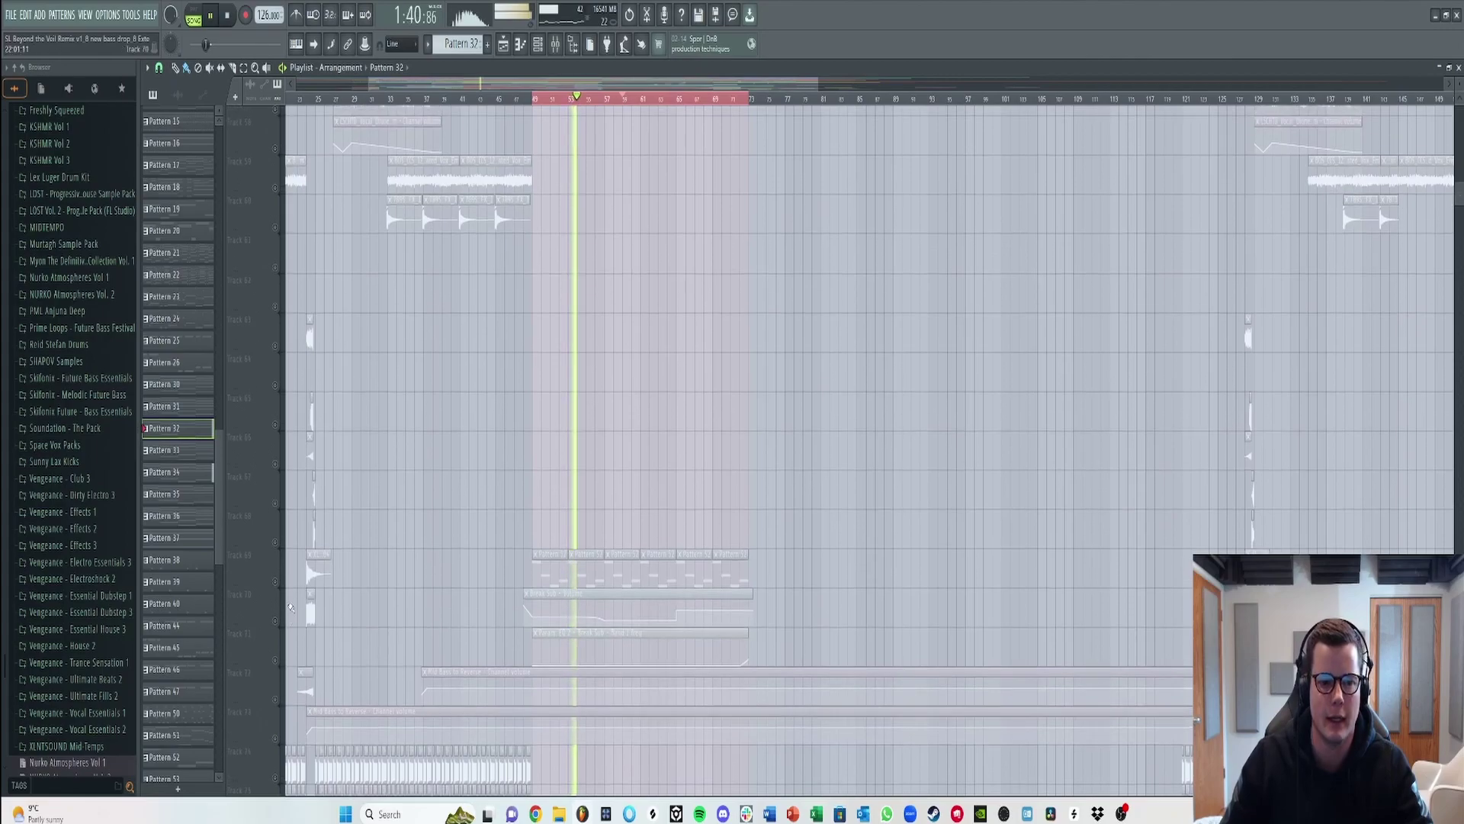
pyautogui.moveTo(1459, 204); pyautogui.dragTo(1461, 114)
pyautogui.click(276, 374)
pyautogui.click(276, 414)
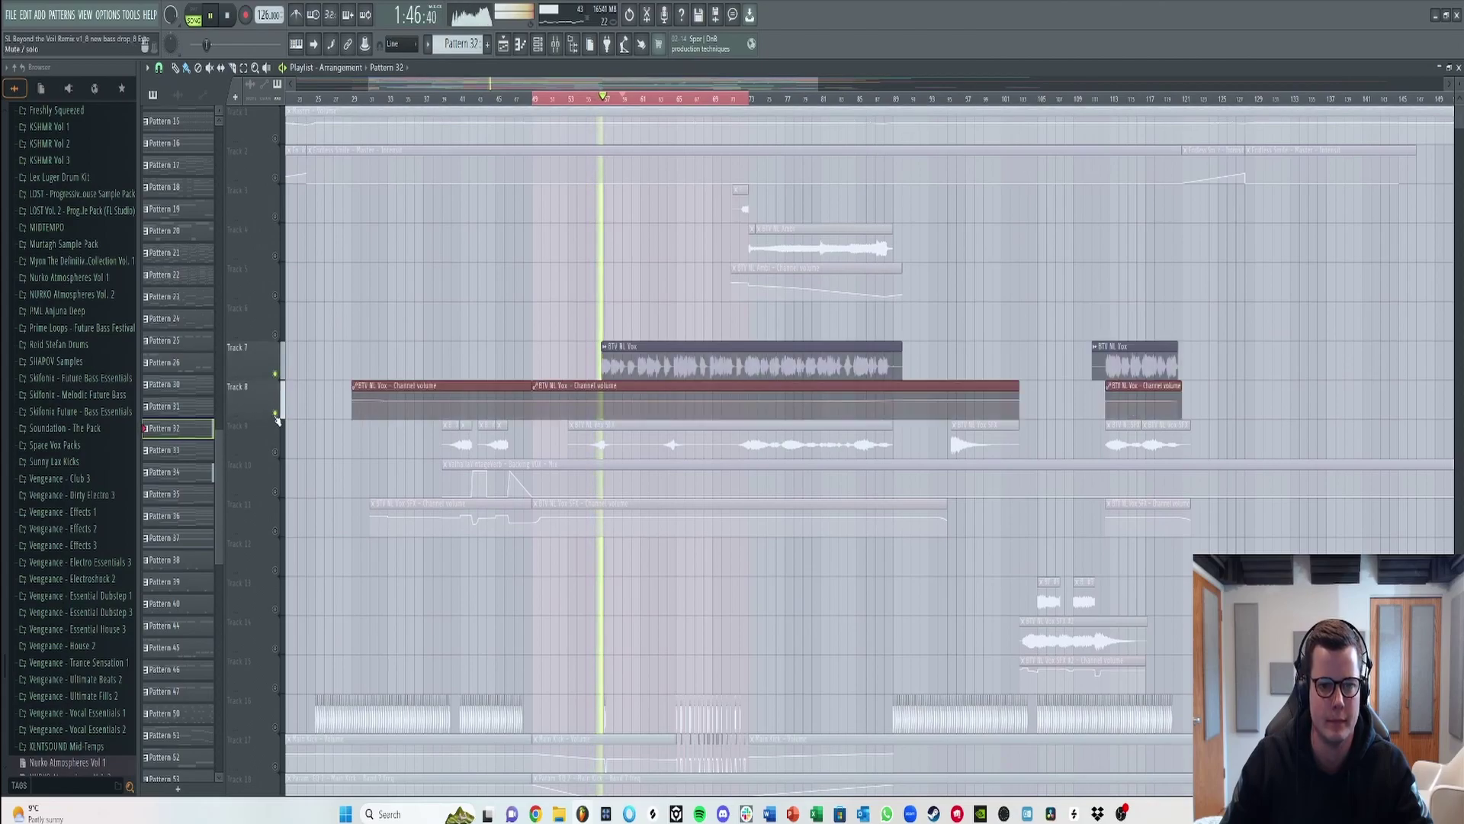
pyautogui.click(276, 453)
pyautogui.click(275, 492)
pyautogui.click(275, 531)
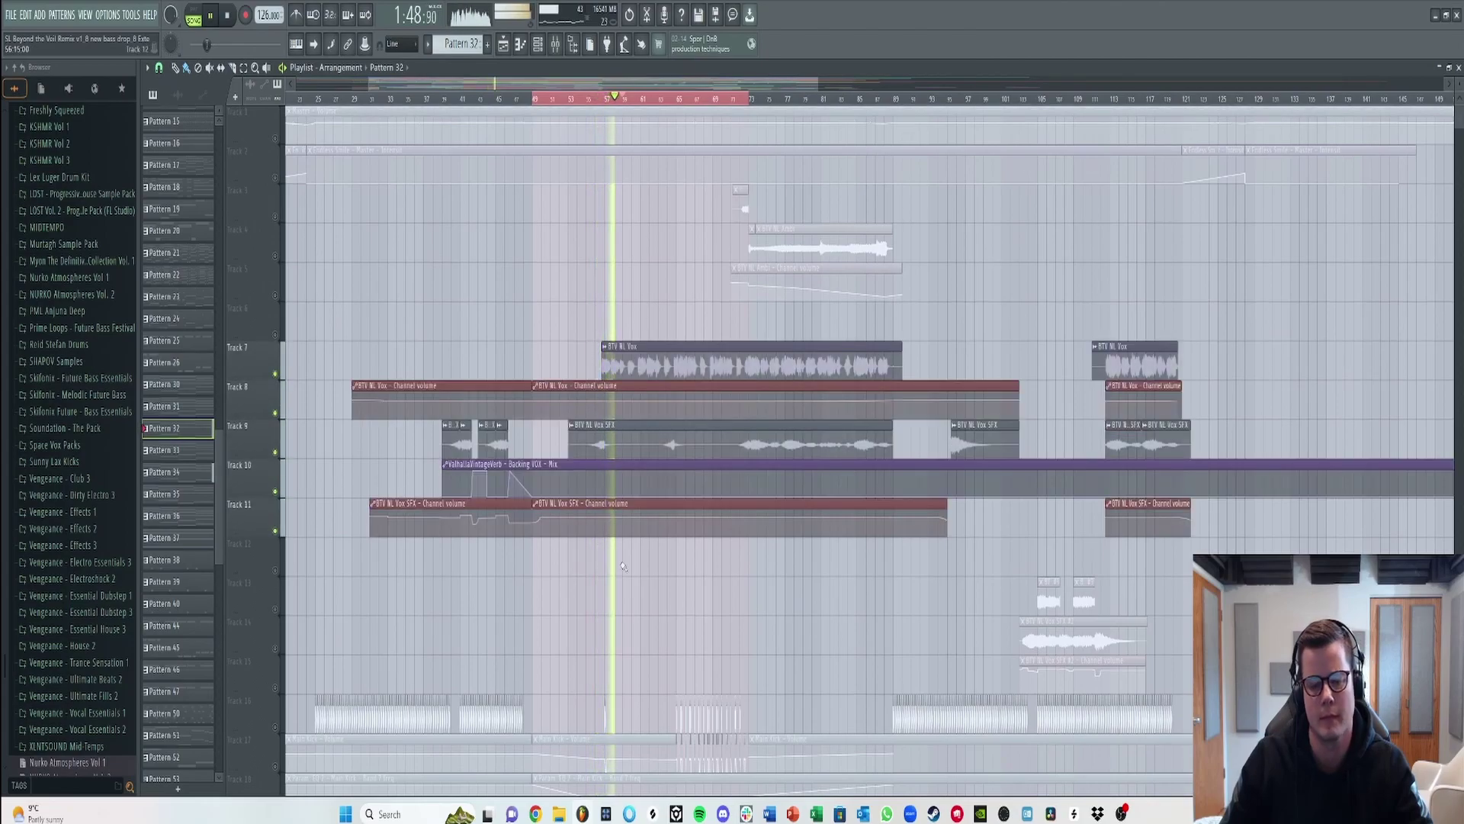
# - Extend the playlist's loop selection so it runs from bar 49 to about bar 85, leaving no clips selected
pyautogui.scroll(-3, 606, 557)
pyautogui.moveTo(767, 113); pyautogui.dragTo(806, 104)
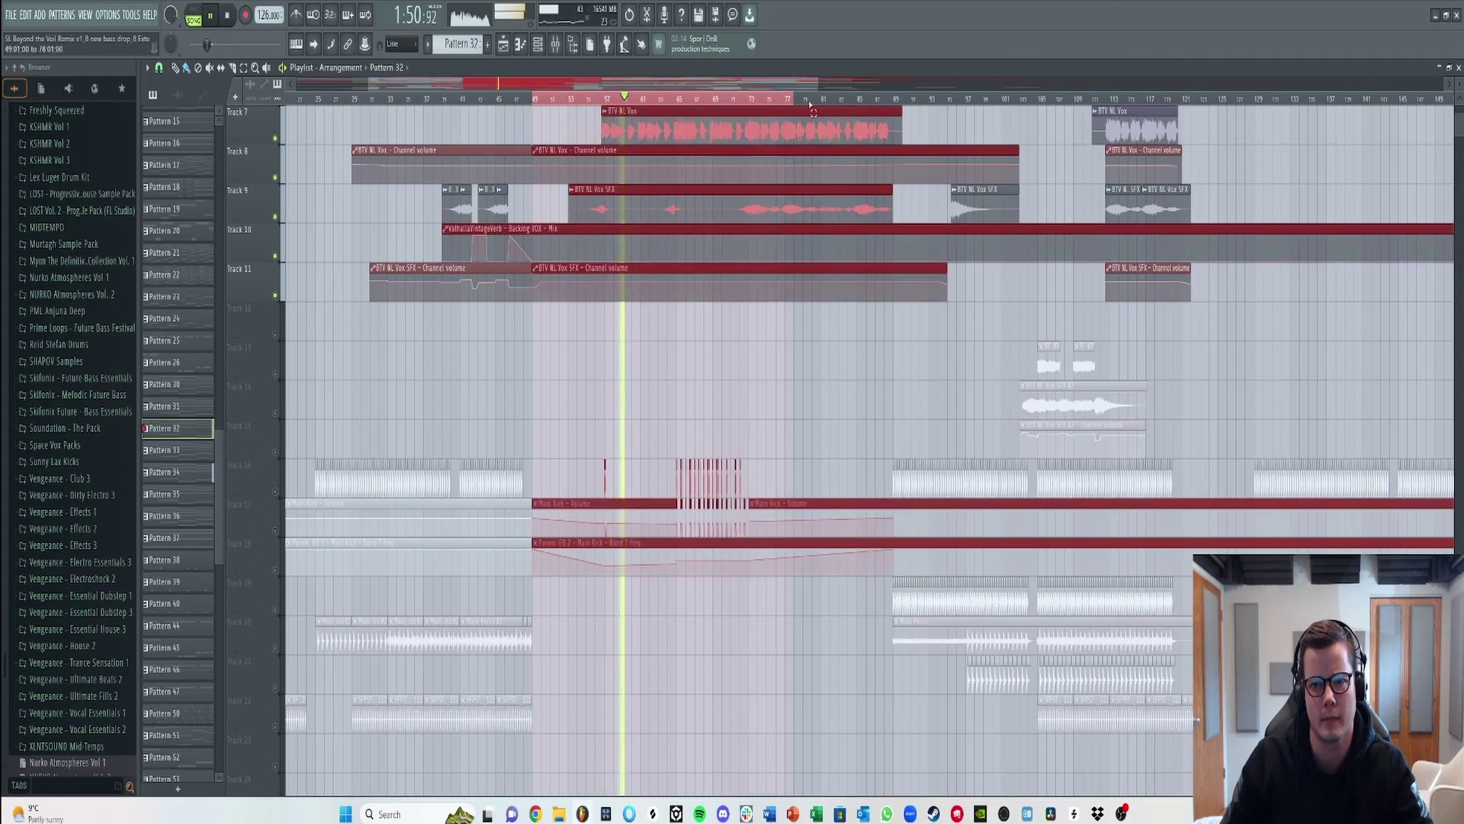
pyautogui.click(877, 369)
pyautogui.hotkey('ctrl', 'z')
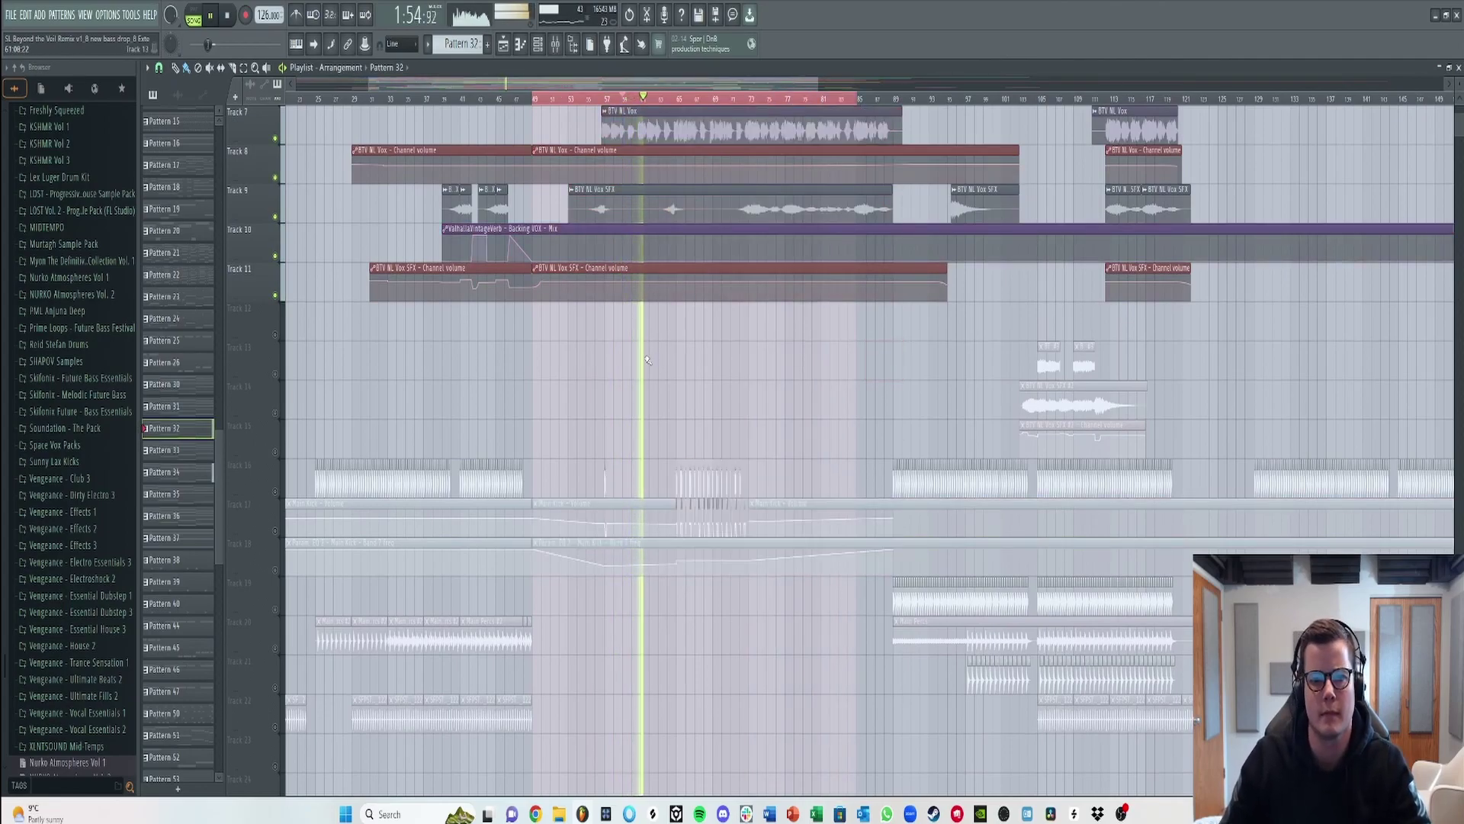
# - Unmute track 121 with the Audiomodern Opacity clip and tracks 111 to 115 with the Prog Plucks layers
pyautogui.scroll(-10, 647, 358)
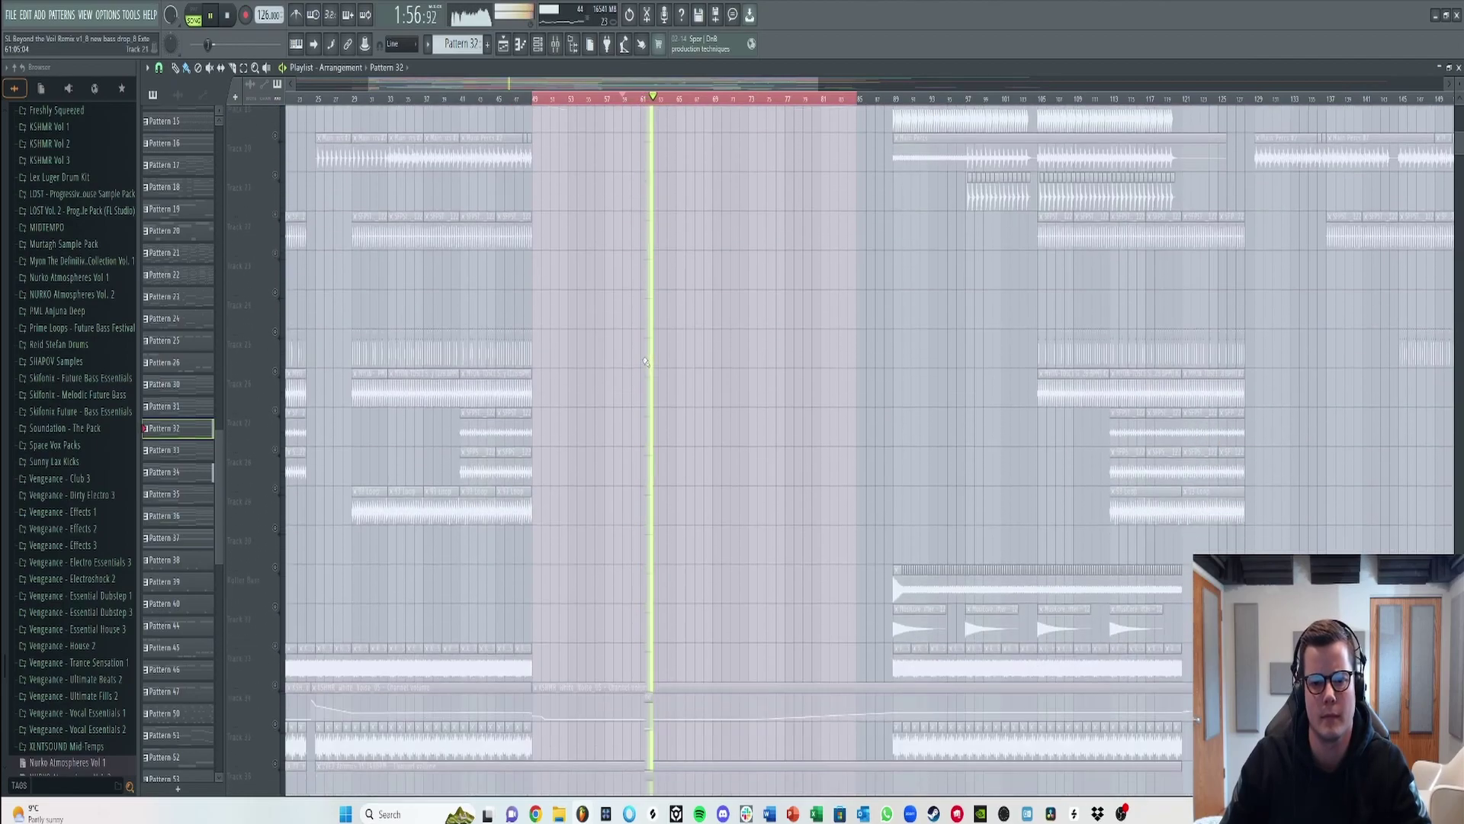
pyautogui.scroll(-18, 641, 365)
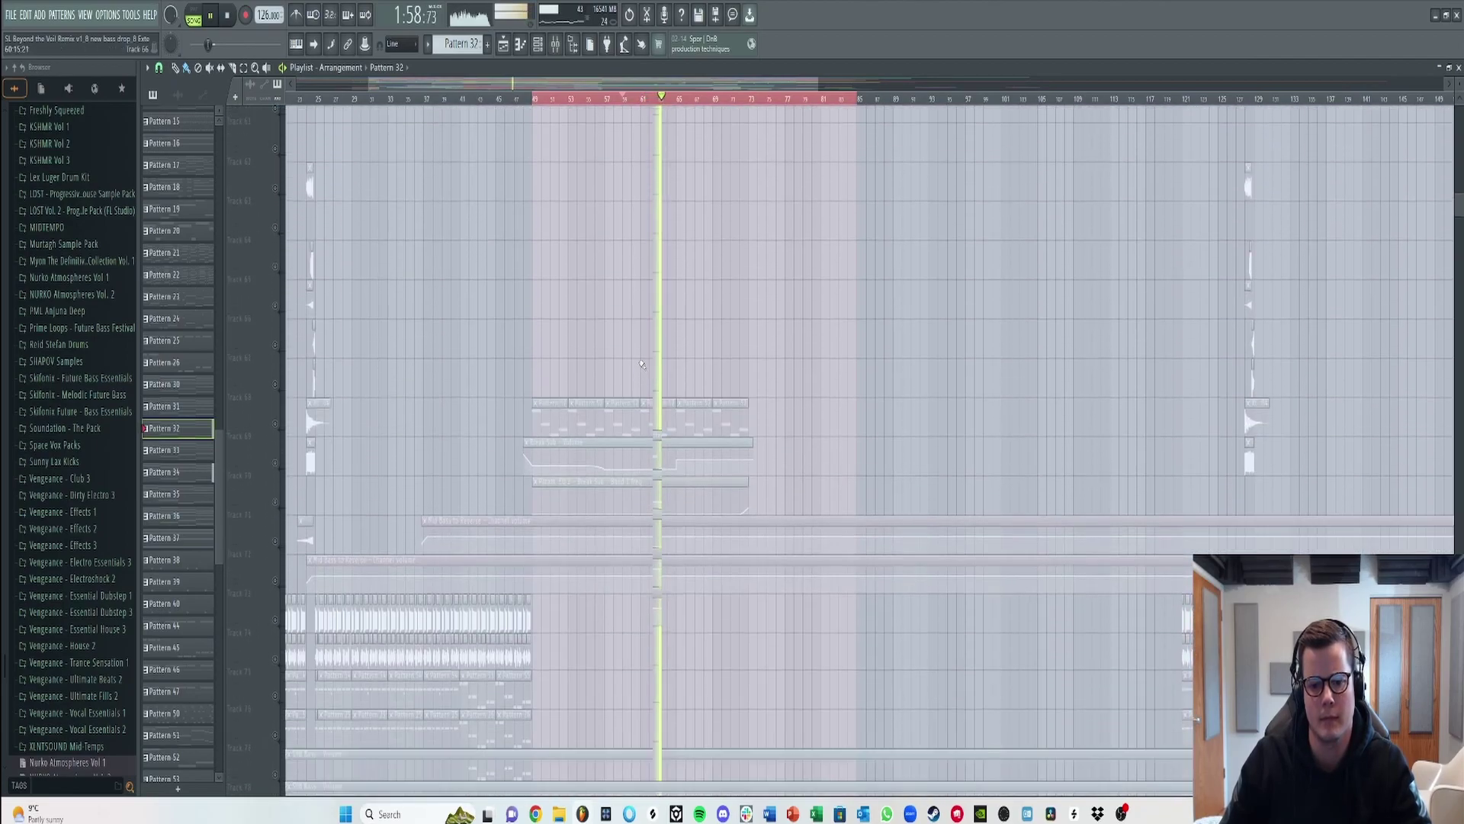
pyautogui.scroll(-5, 641, 365)
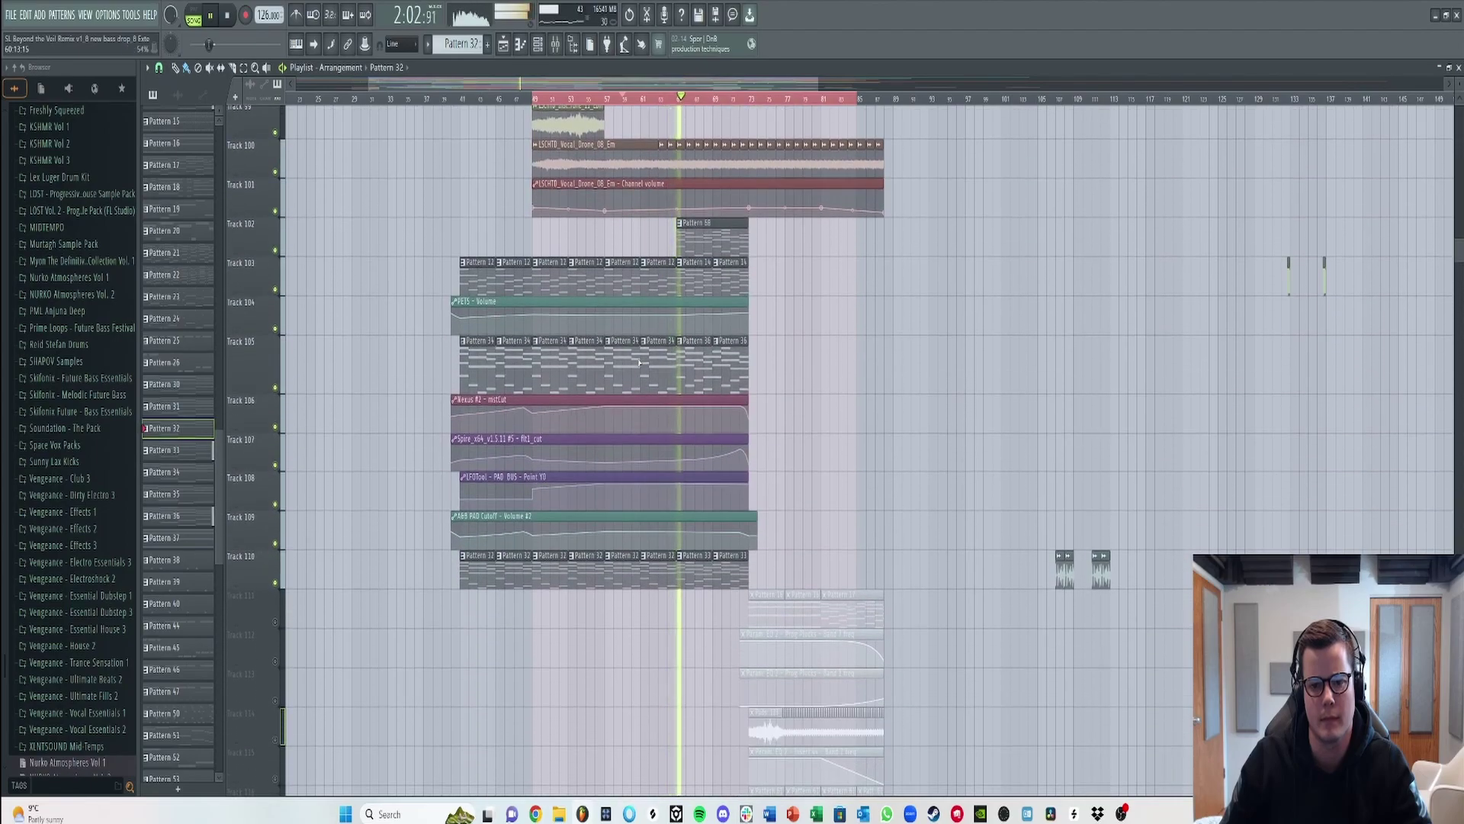
pyautogui.scroll(-5, 619, 364)
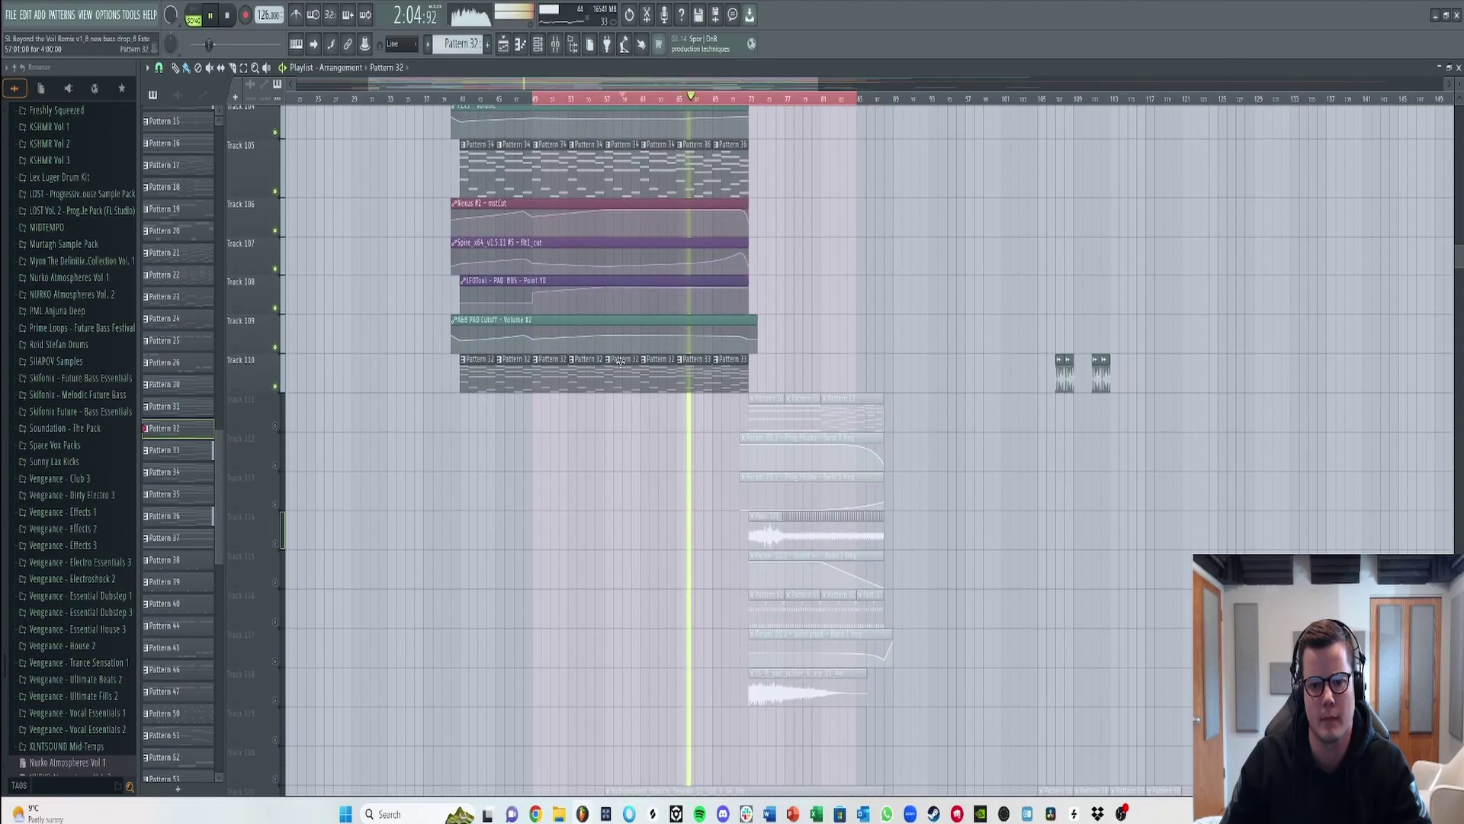
pyautogui.scroll(-3, 623, 367)
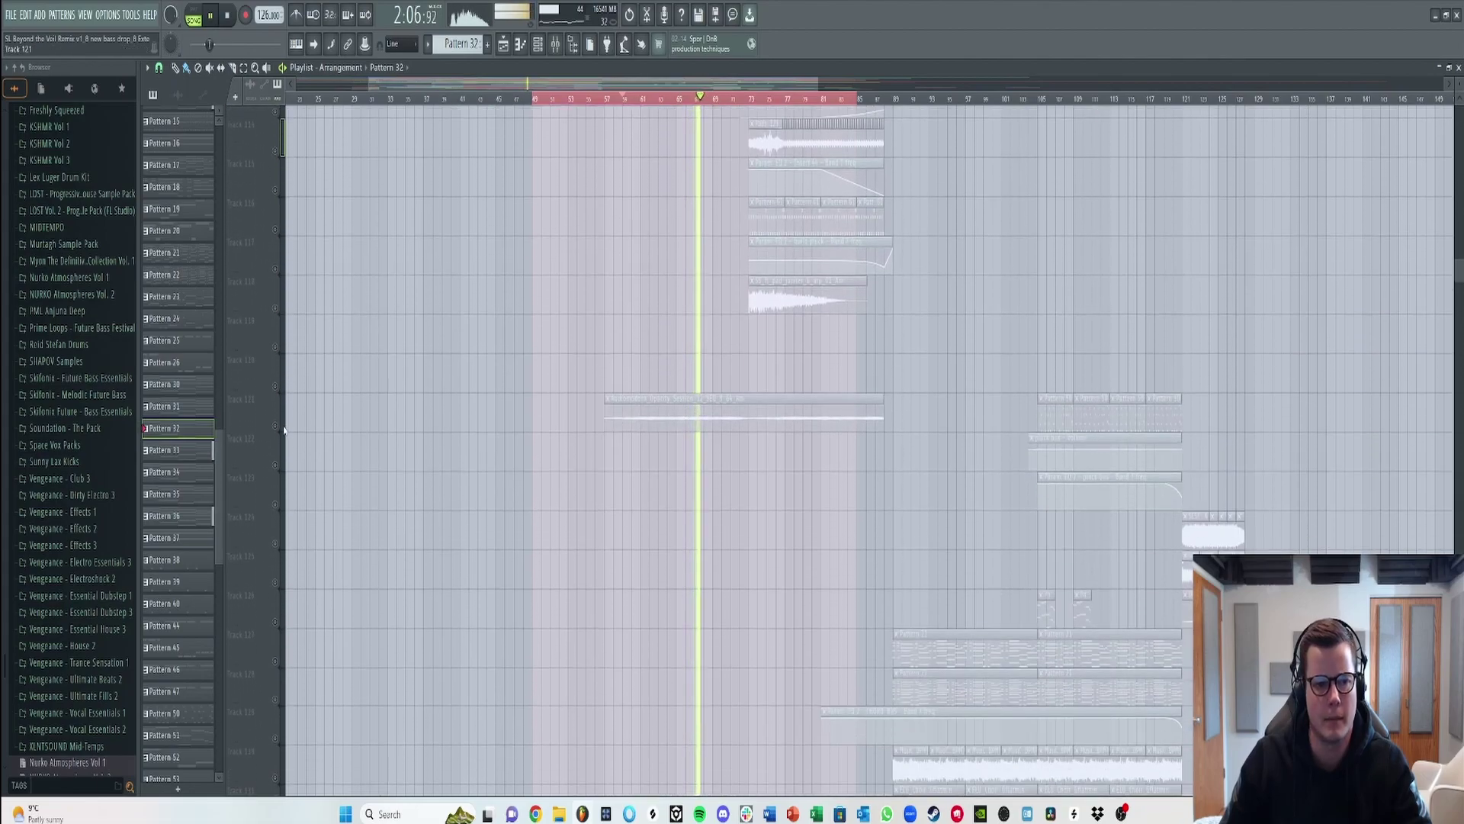
pyautogui.scroll(10, 710, 377)
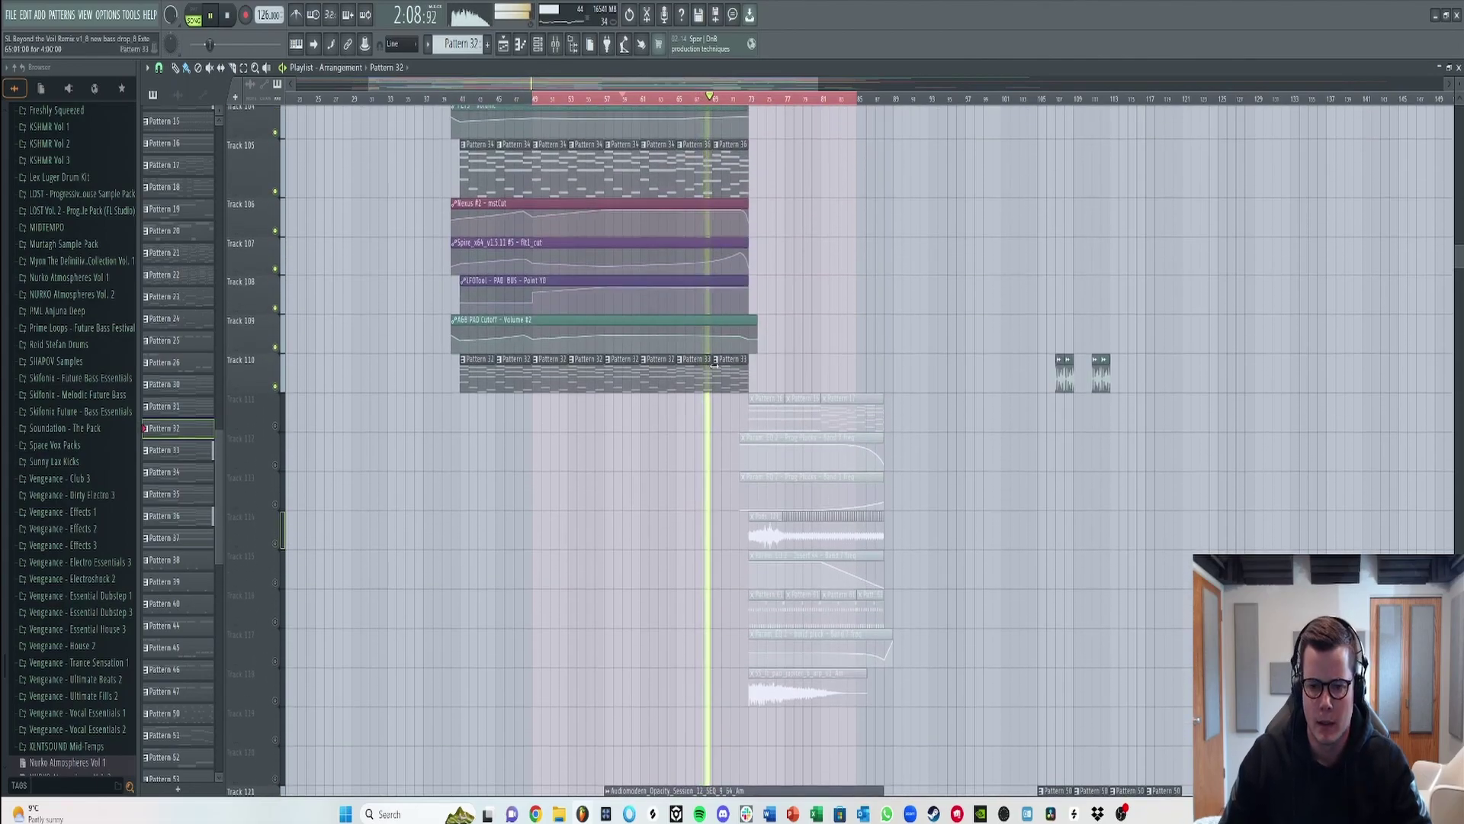
pyautogui.moveTo(277, 434); pyautogui.dragTo(276, 586)
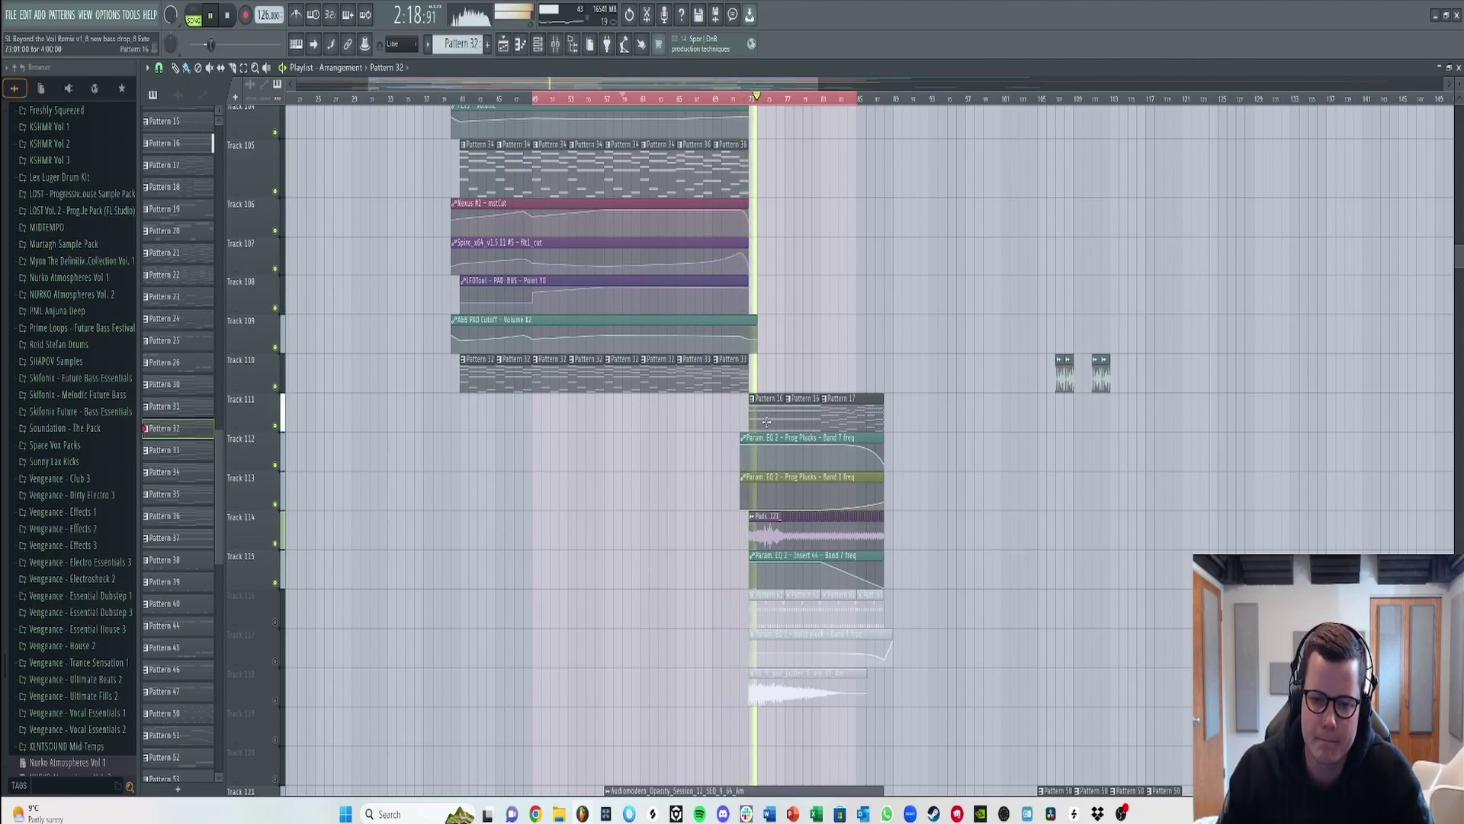
# - Move the playlist's loop selection to span bars 73 to 89
pyautogui.moveTo(532, 98); pyautogui.dragTo(751, 101)
pyautogui.moveTo(857, 100); pyautogui.dragTo(894, 102)
pyautogui.click(915, 163)
pyautogui.rightClick(916, 164)
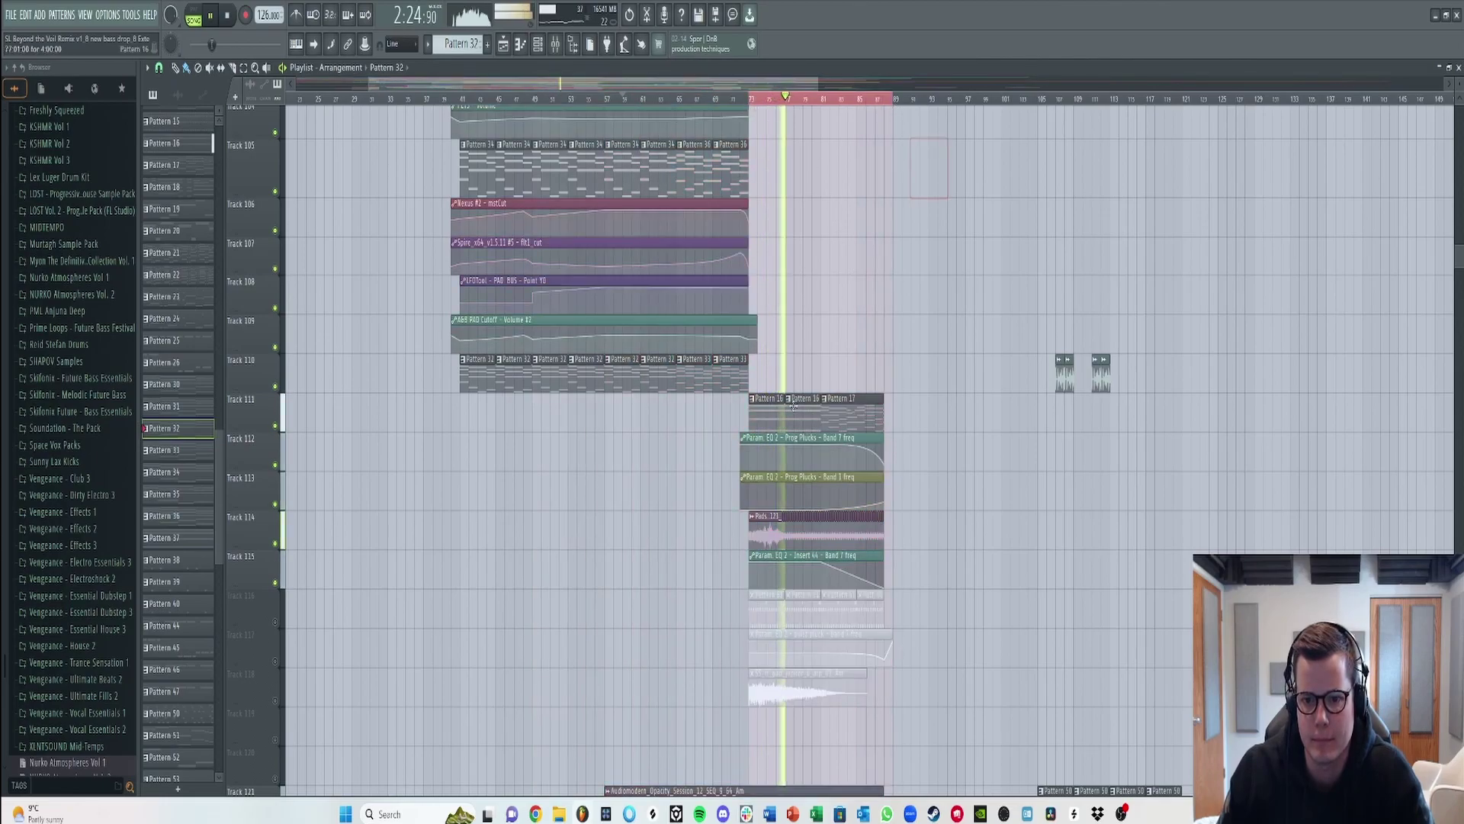
# - Open Pattern 16 from track 111, bring up its Sylenth1 Prog Plucks synth and switch playback to pattern mode
pyautogui.doubleClick(766, 412)
pyautogui.click(542, 45)
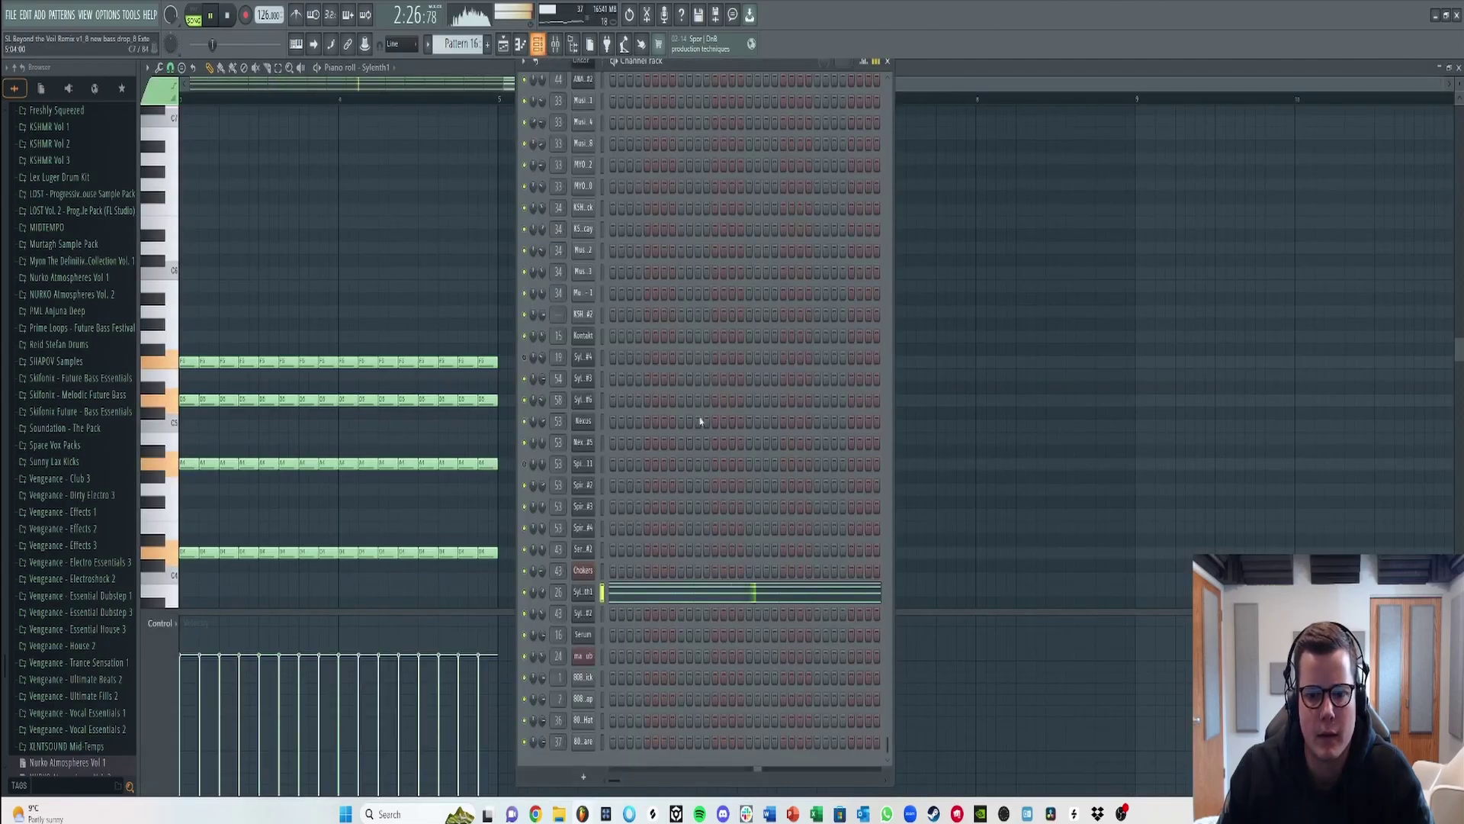
pyautogui.click(588, 602)
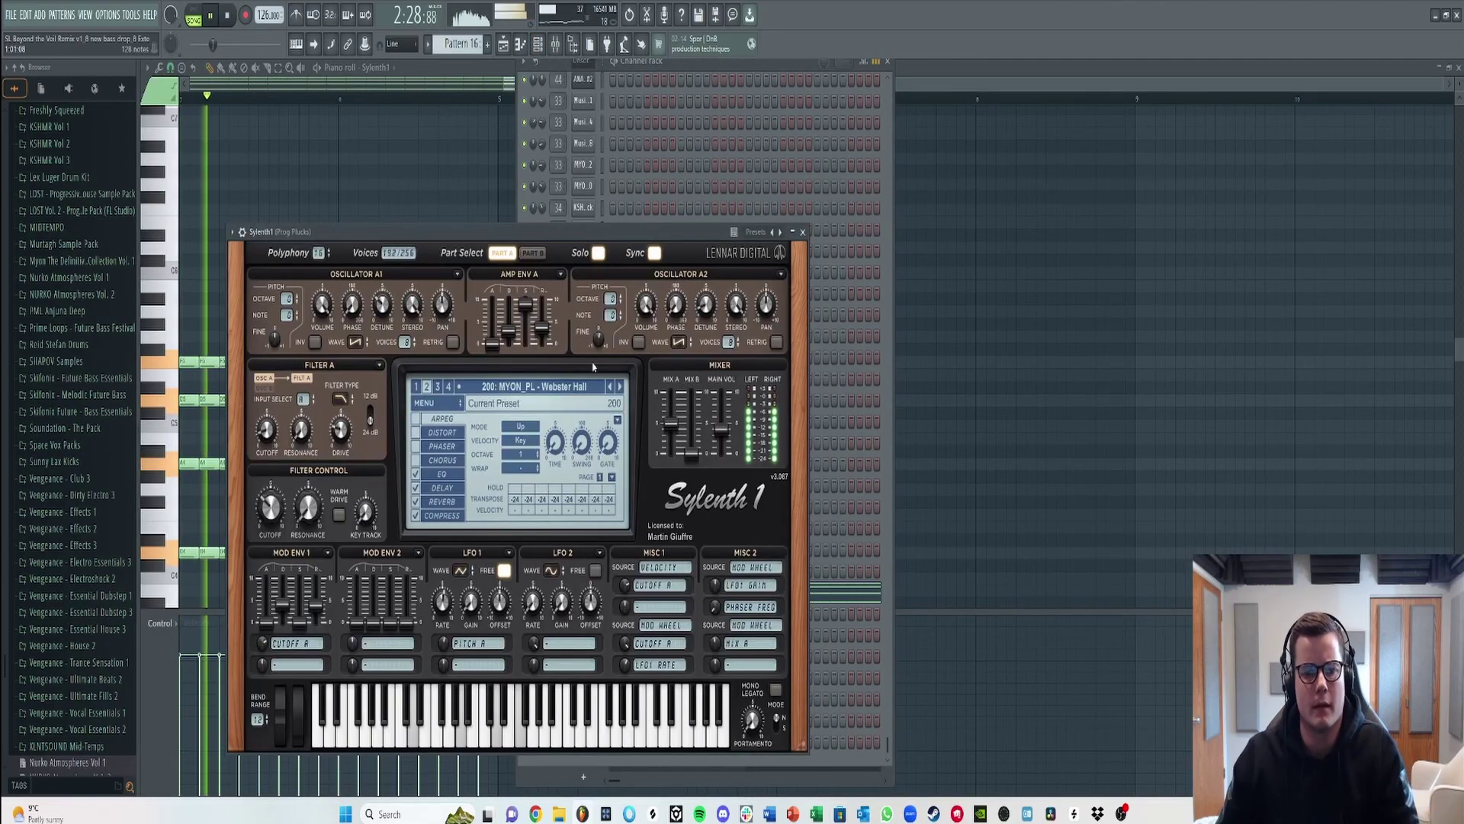
pyautogui.press('l')
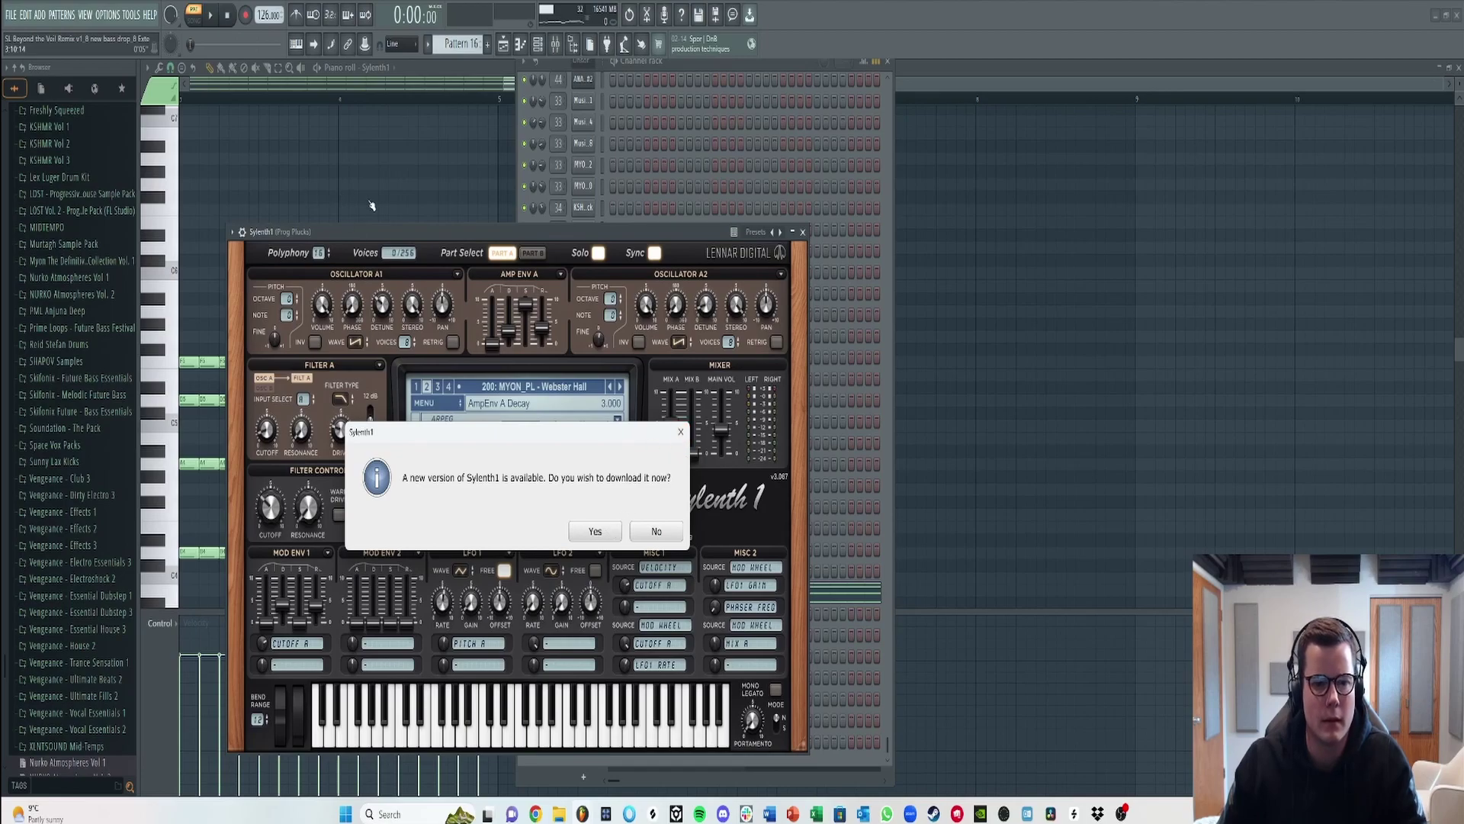
# - Decline the Sylenth1 update download and play Pattern 16 on its own before closing the synth window
pyautogui.press('super')
pyautogui.moveTo(507, 479); pyautogui.dragTo(556, 489)
pyautogui.click(697, 540)
pyautogui.click(700, 540)
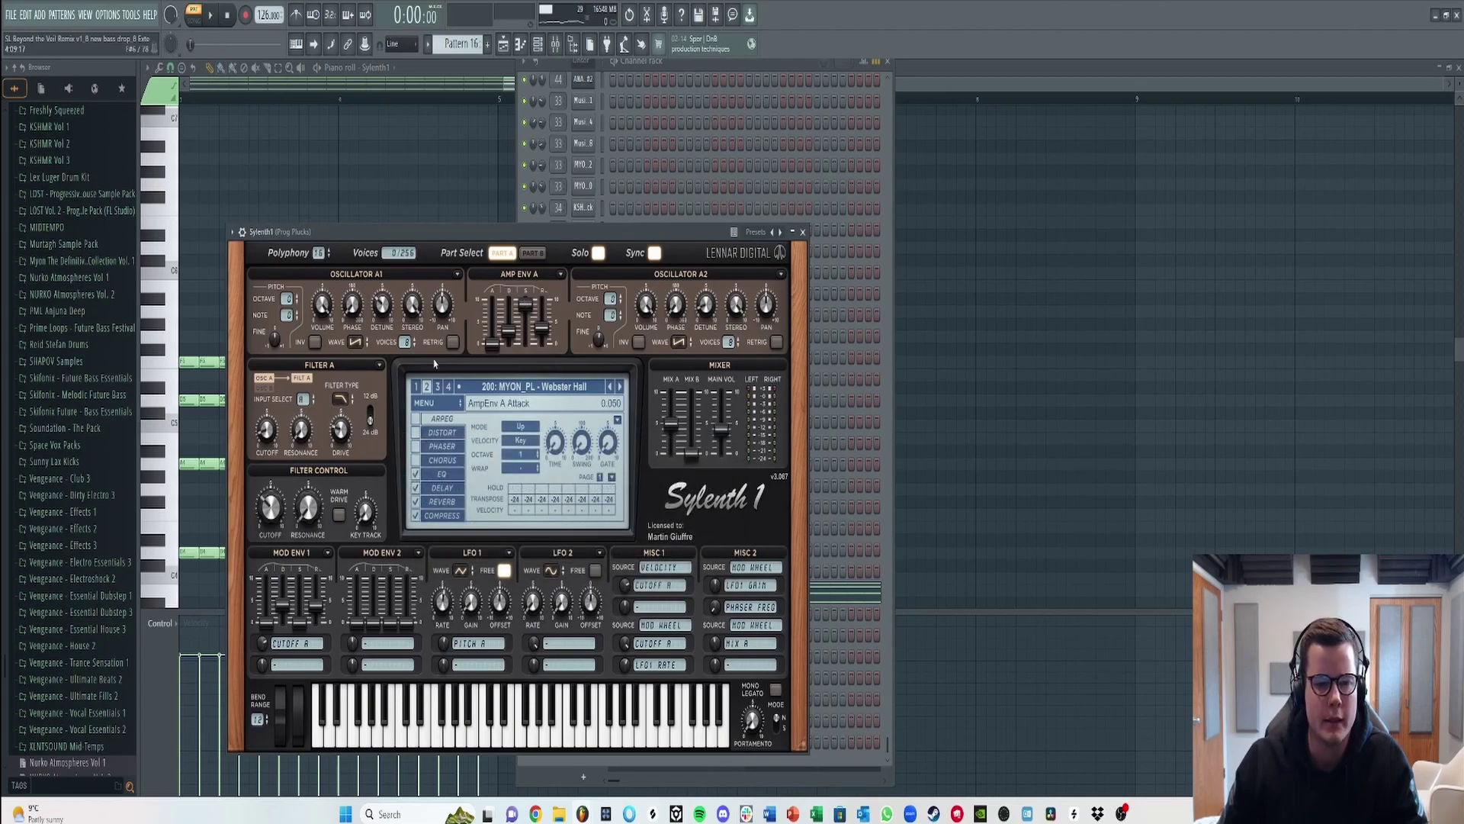
pyautogui.click(217, 15)
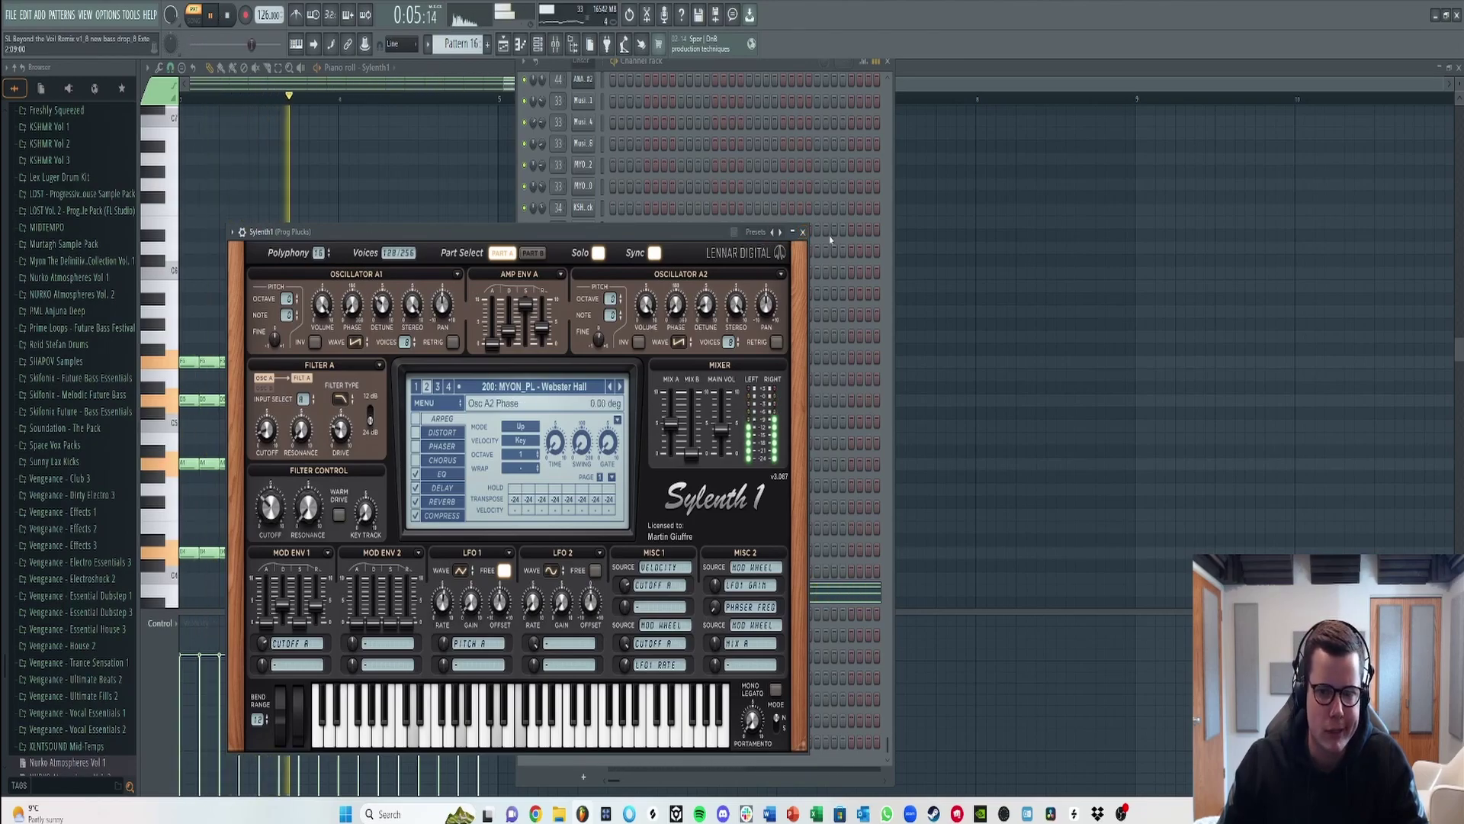
pyautogui.click(803, 232)
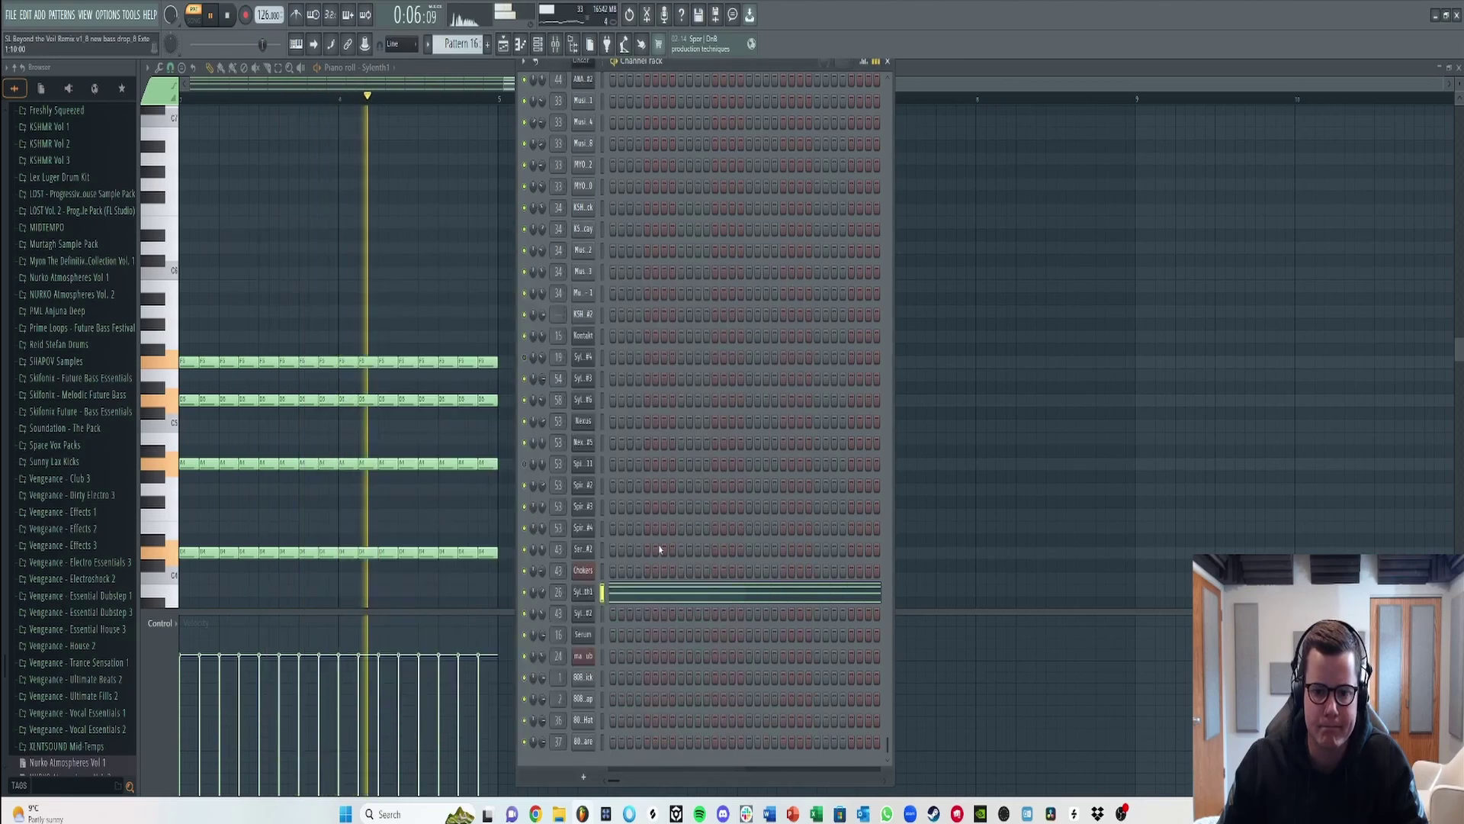
# - Return to the playlist, solo track 114, play it from the start of the loop selection and unmute track 115
pyautogui.click(504, 44)
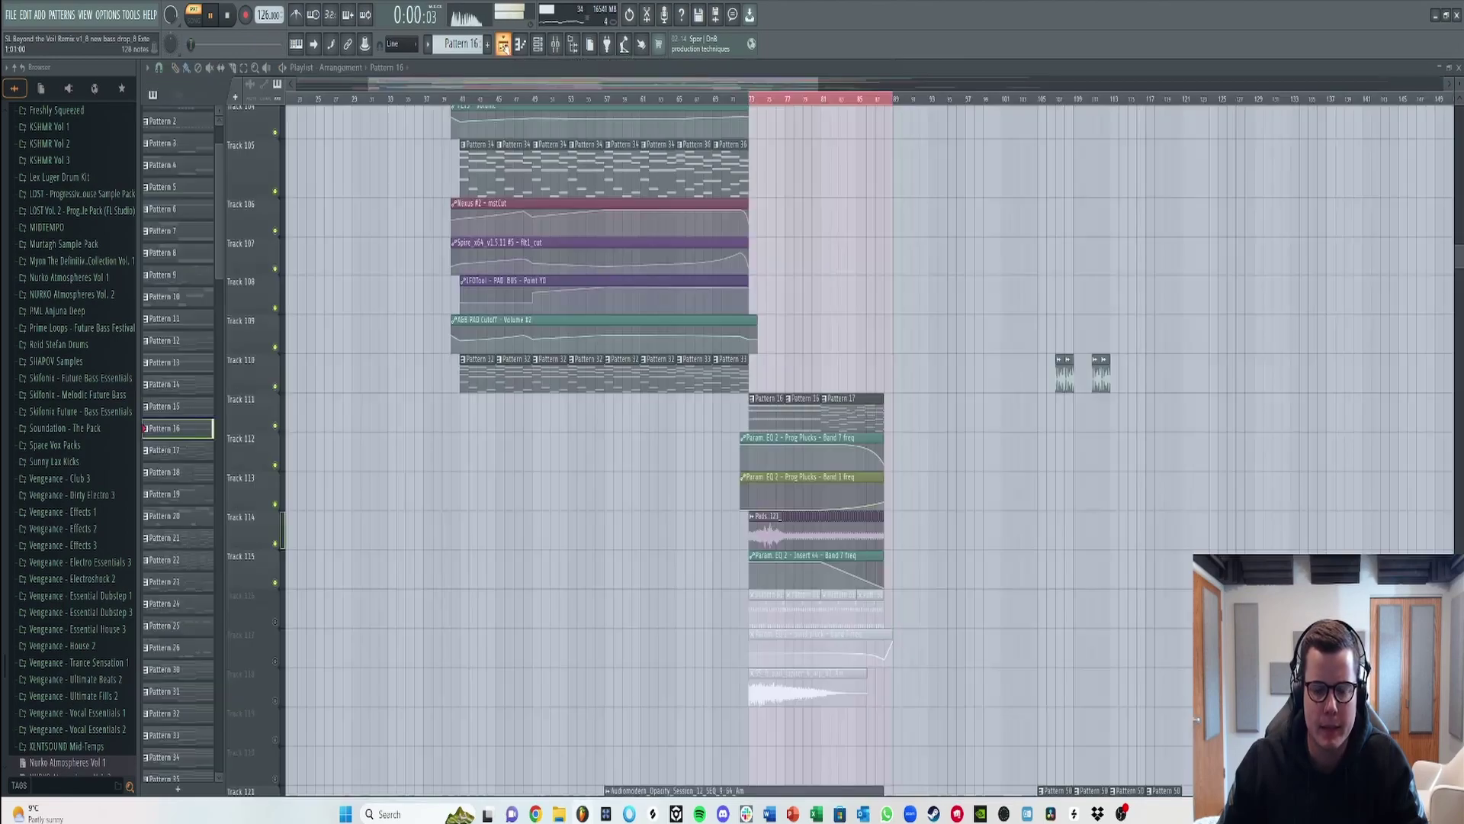
pyautogui.rightClick(275, 543)
pyautogui.click(758, 104)
pyautogui.press('space')
pyautogui.click(275, 583)
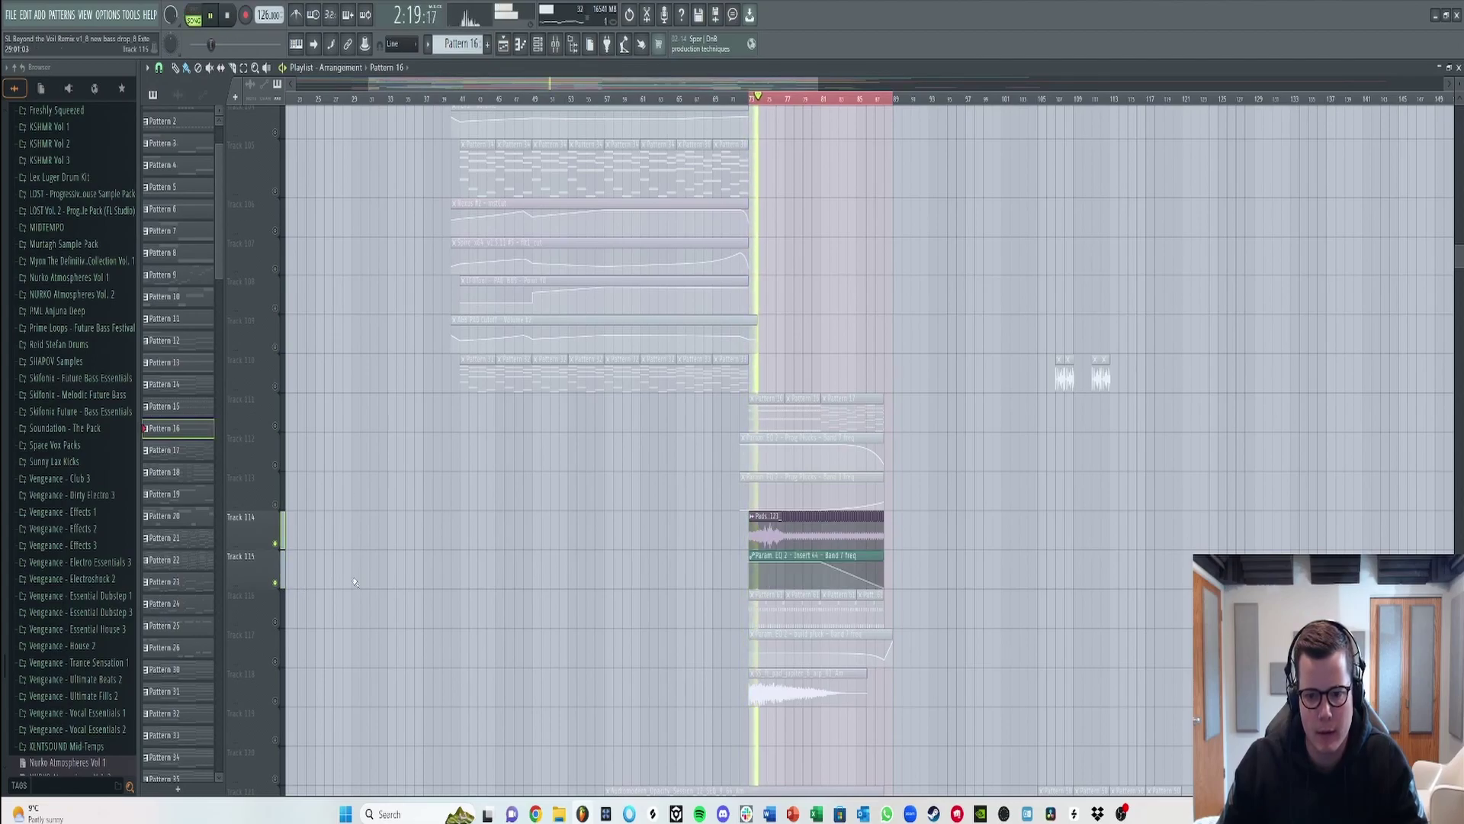
# - Check the sample settings of the vinyl pad clip on track 114, and unmute tracks 111 to 113
pyautogui.doubleClick(779, 532)
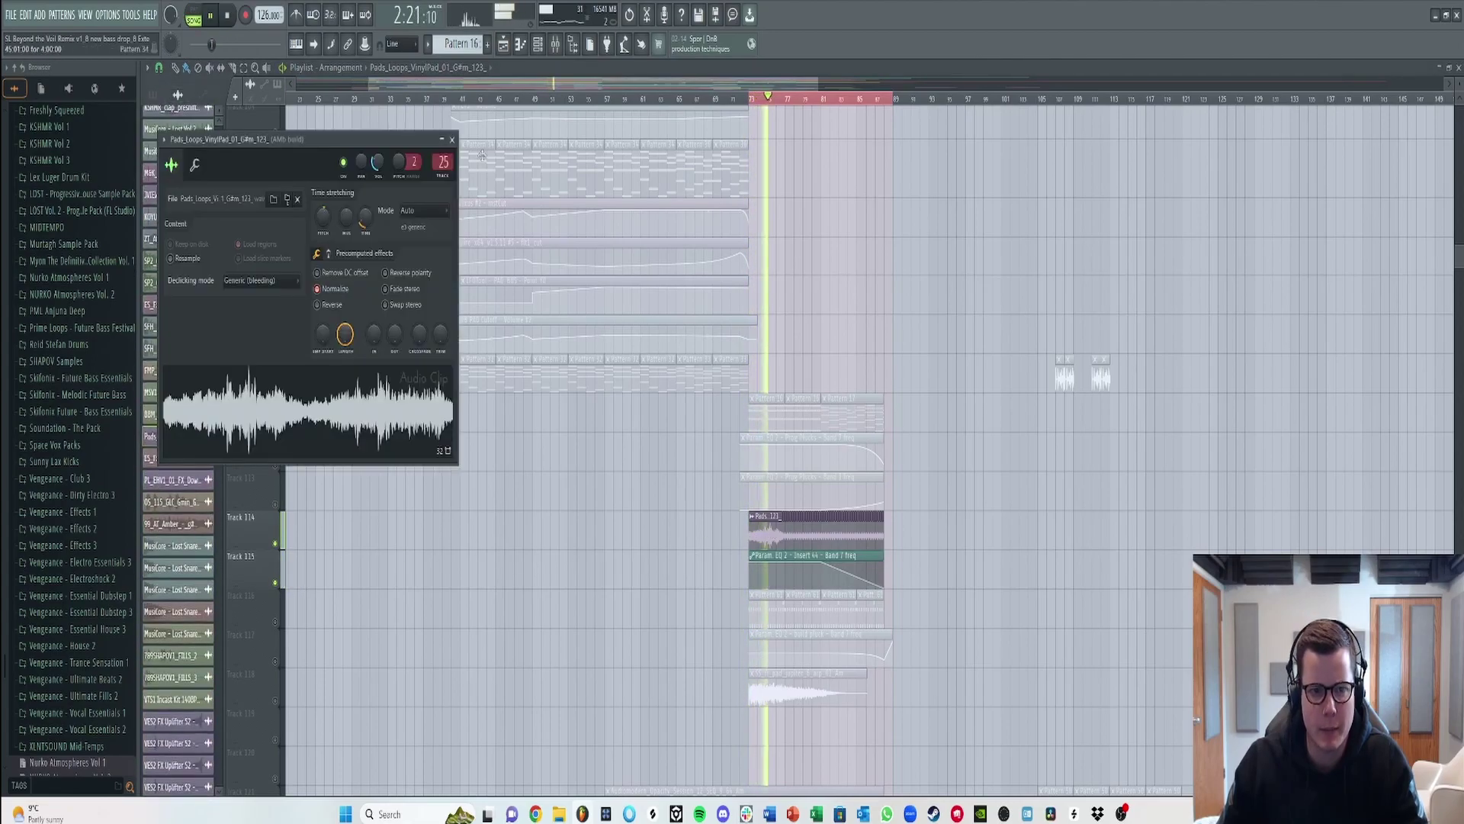
pyautogui.click(452, 140)
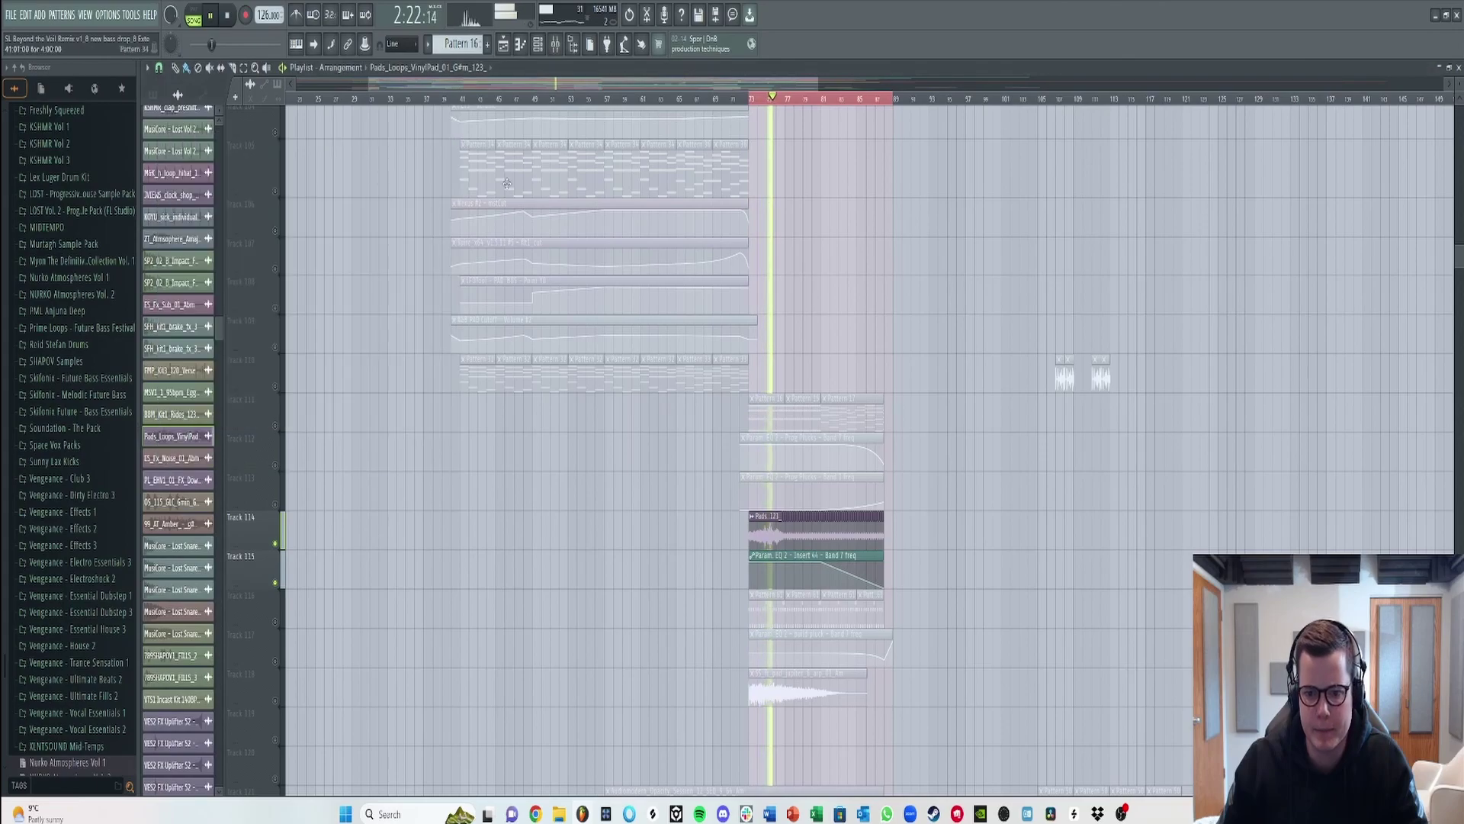
pyautogui.click(274, 426)
pyautogui.click(275, 465)
pyautogui.click(274, 502)
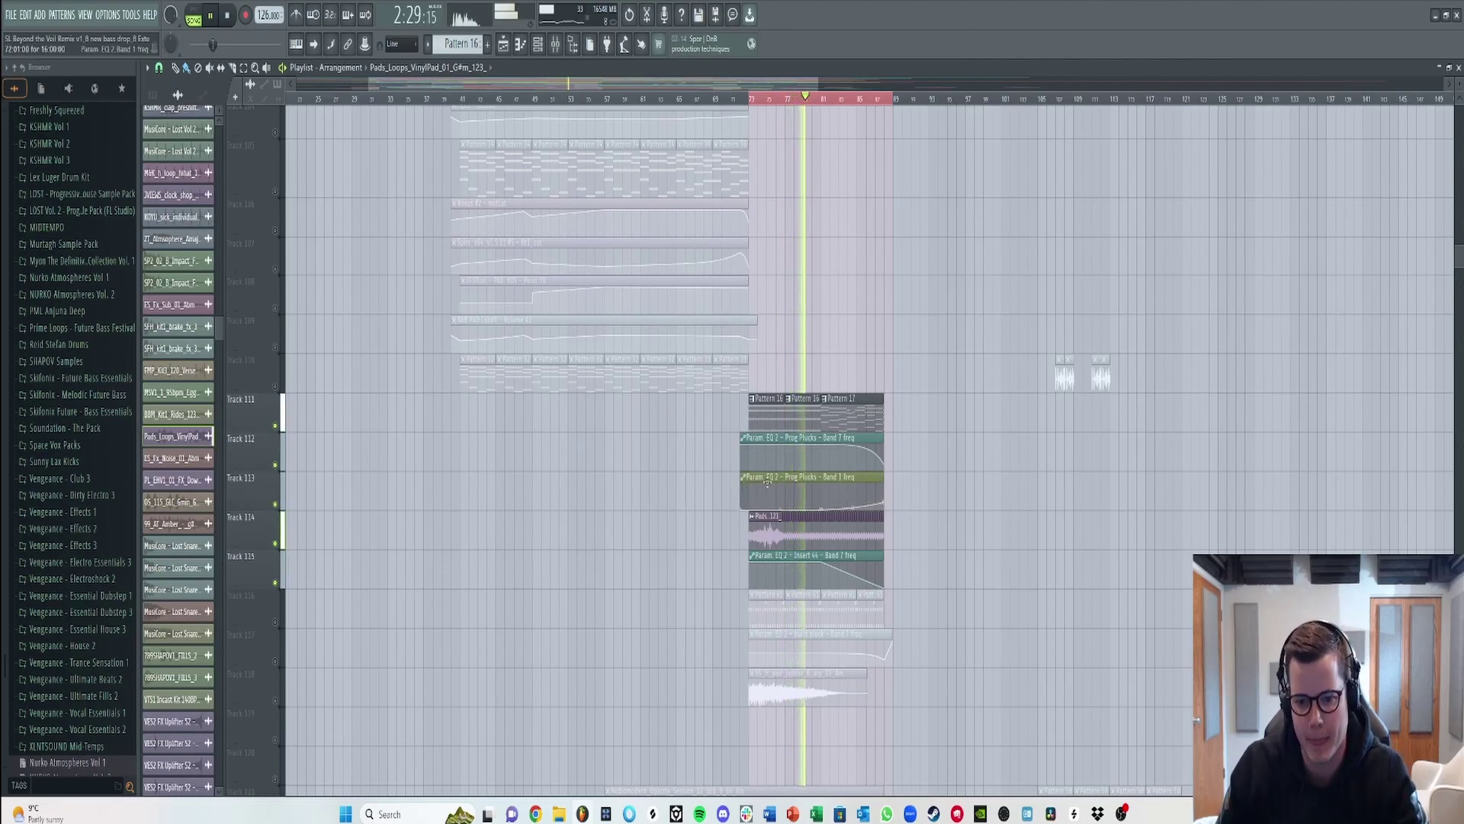
# - Review the vinyl pad's sample settings again and toggle track 114's mute off and on to compare the layered sound
pyautogui.doubleClick(755, 534)
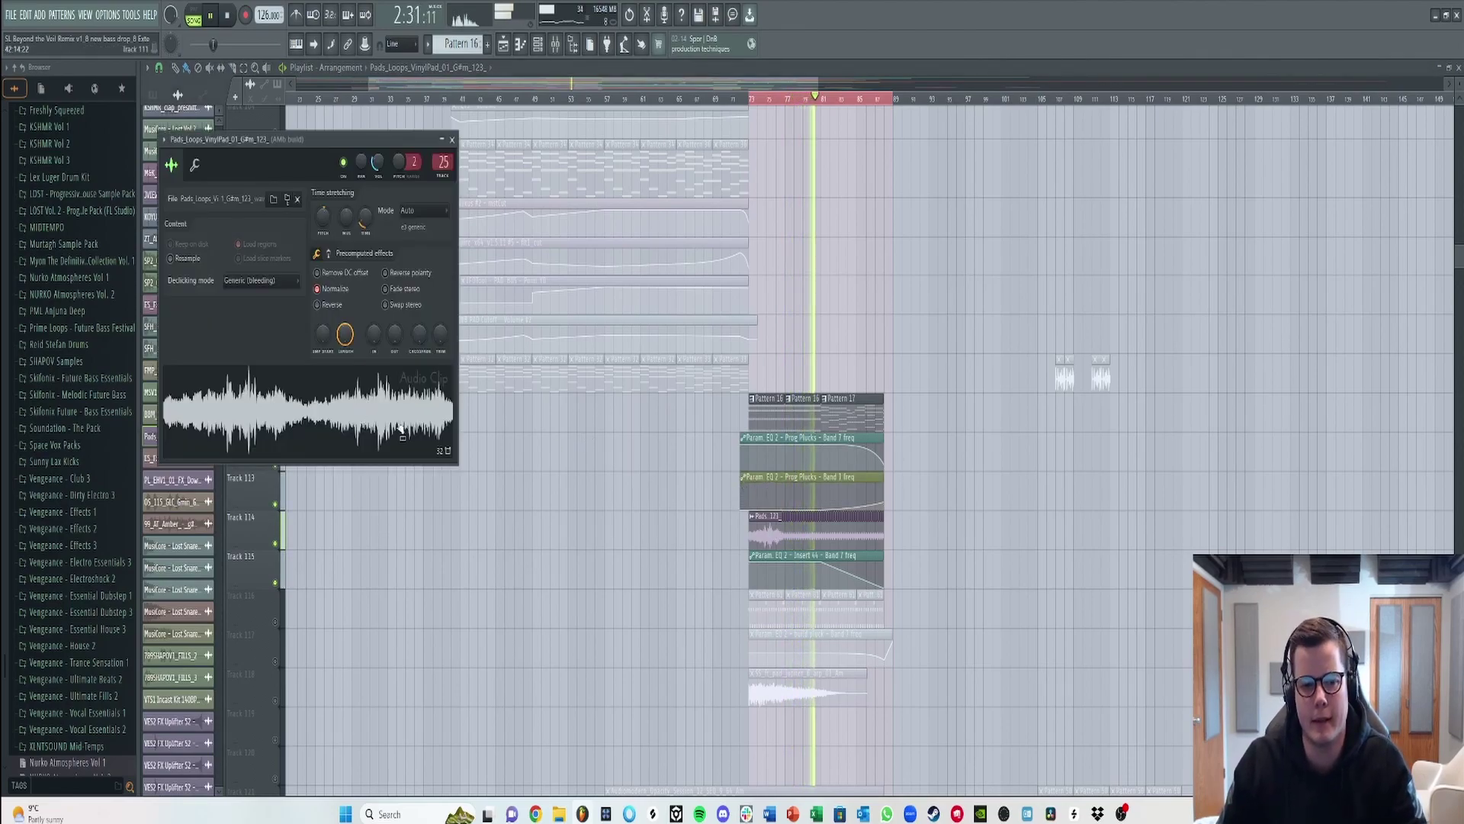
pyautogui.click(452, 139)
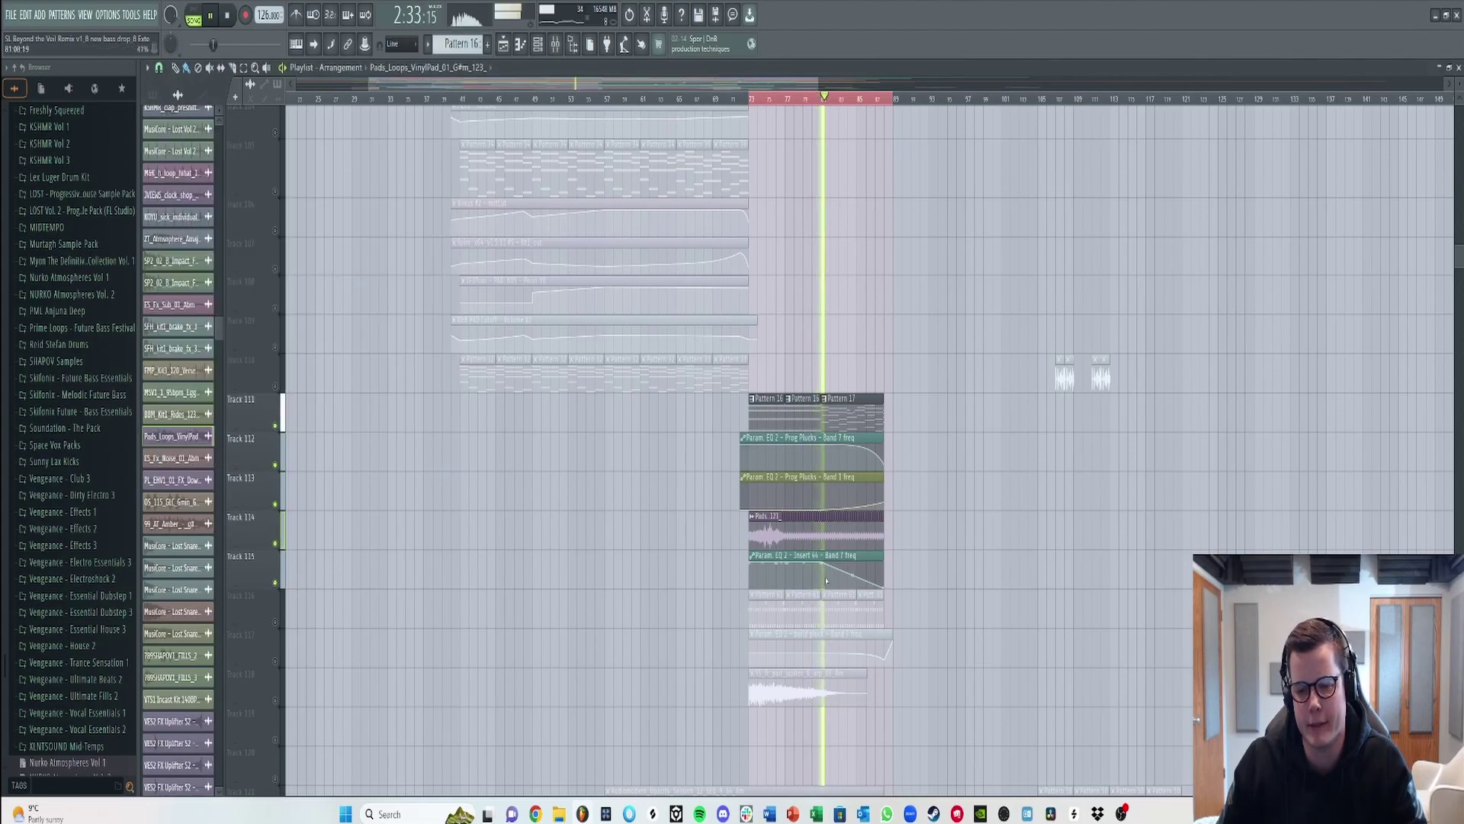
pyautogui.click(280, 552)
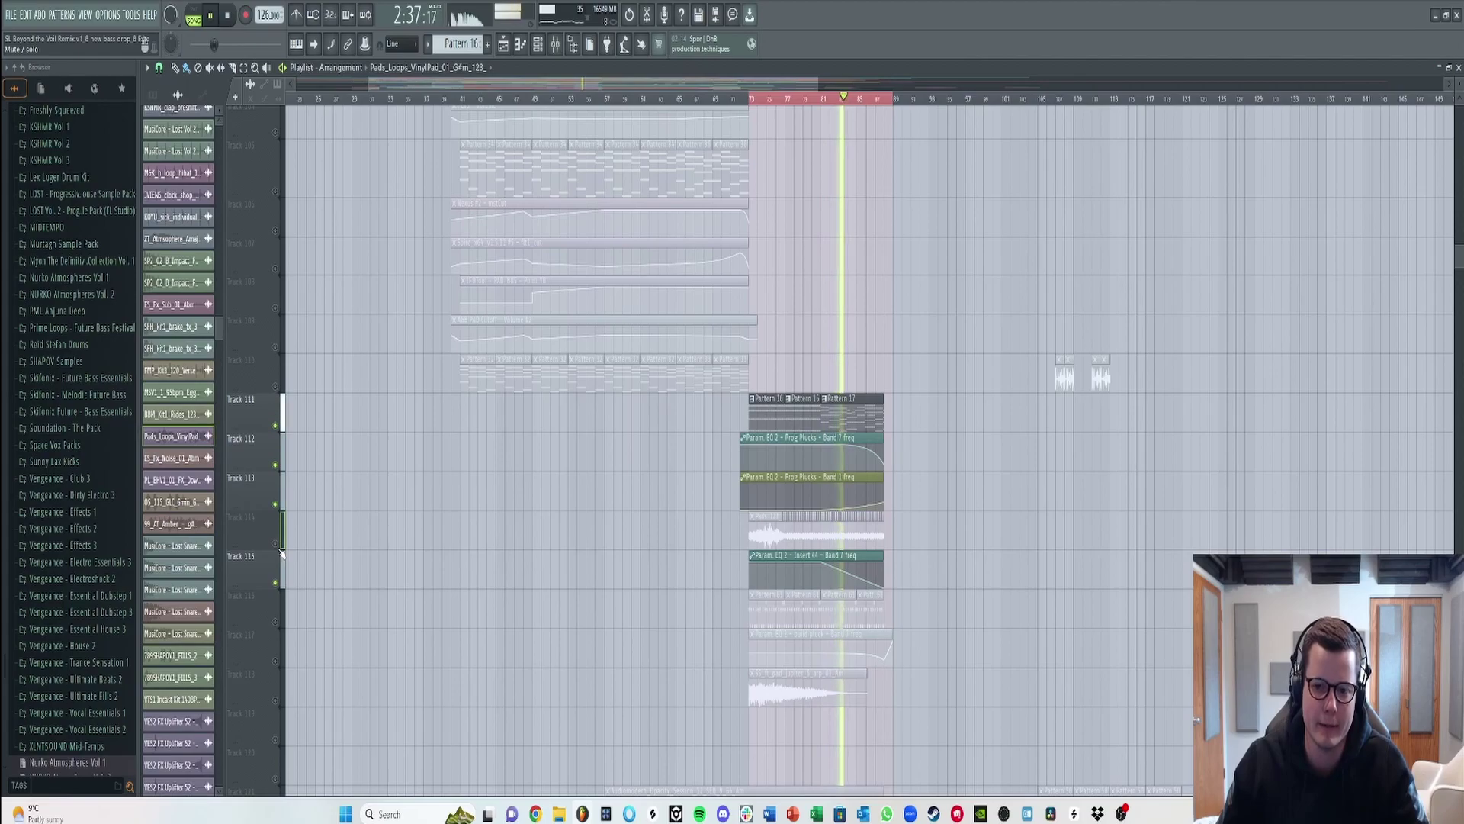
pyautogui.click(280, 552)
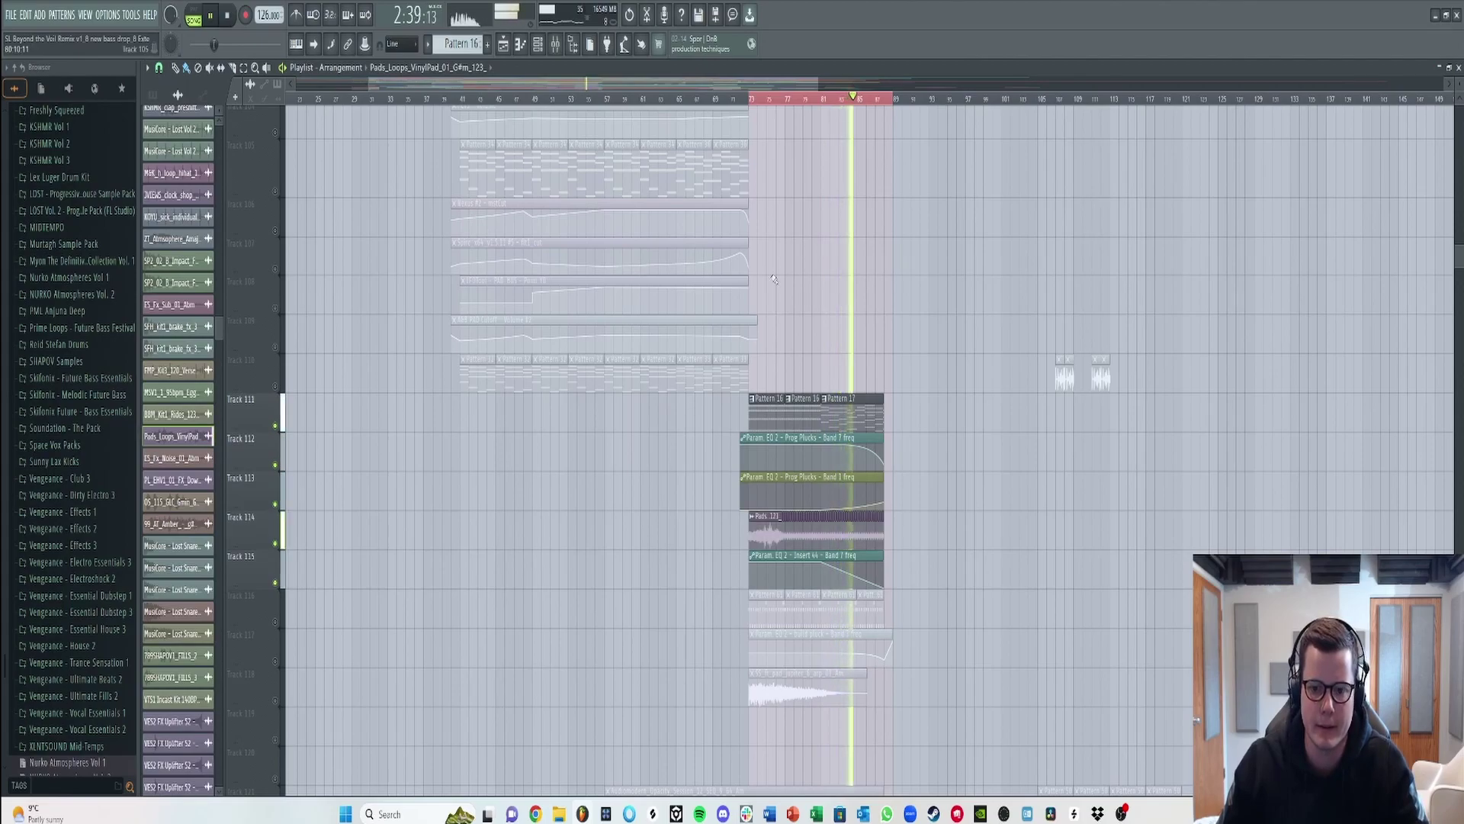
# - Restart playback from bar 73 and unmute tracks 116 and 117 to add the build pluck and its EQ automation
pyautogui.scroll(-2, 519, 328)
pyautogui.click(752, 97)
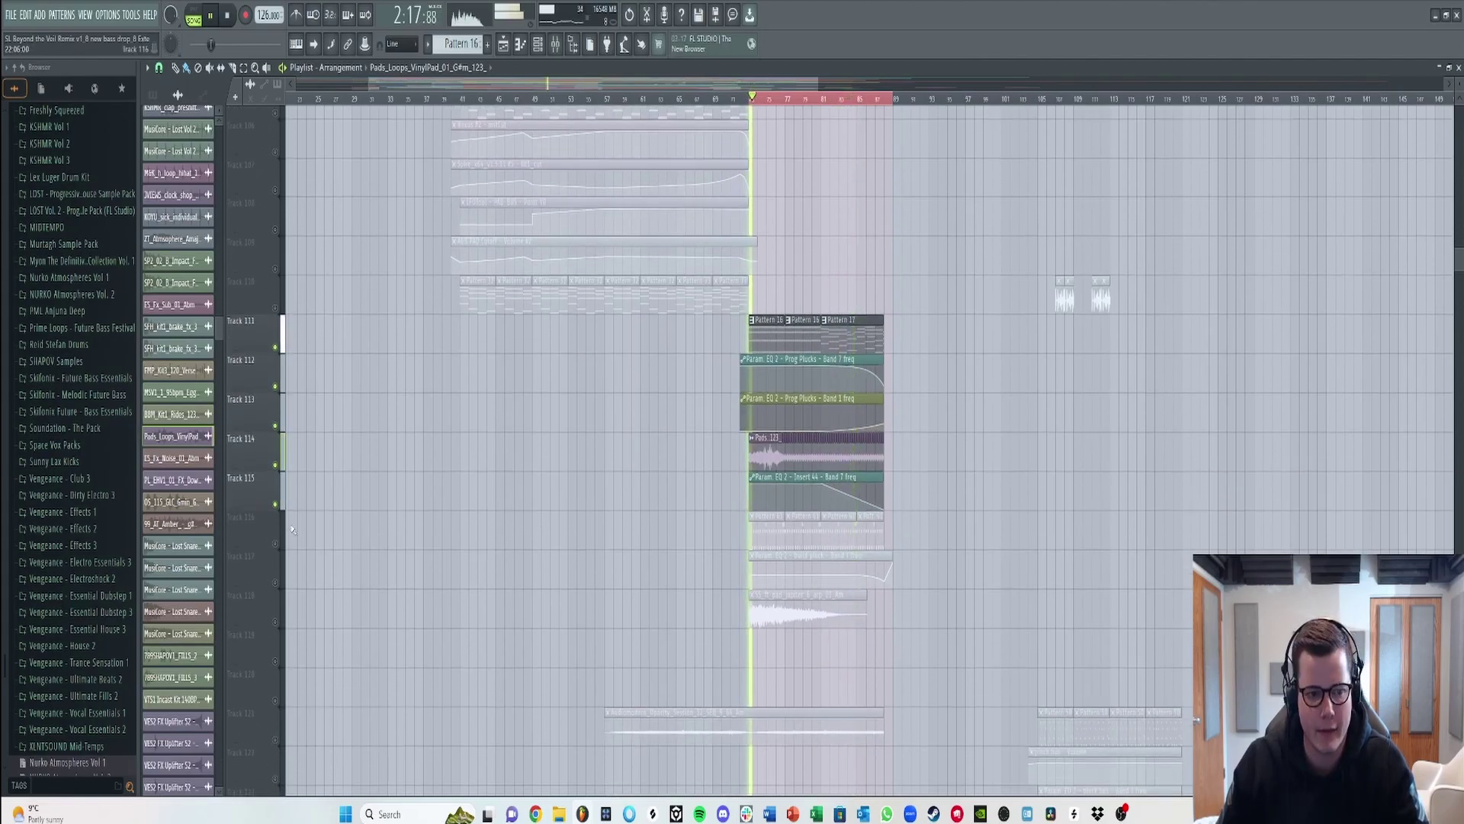
pyautogui.click(280, 547)
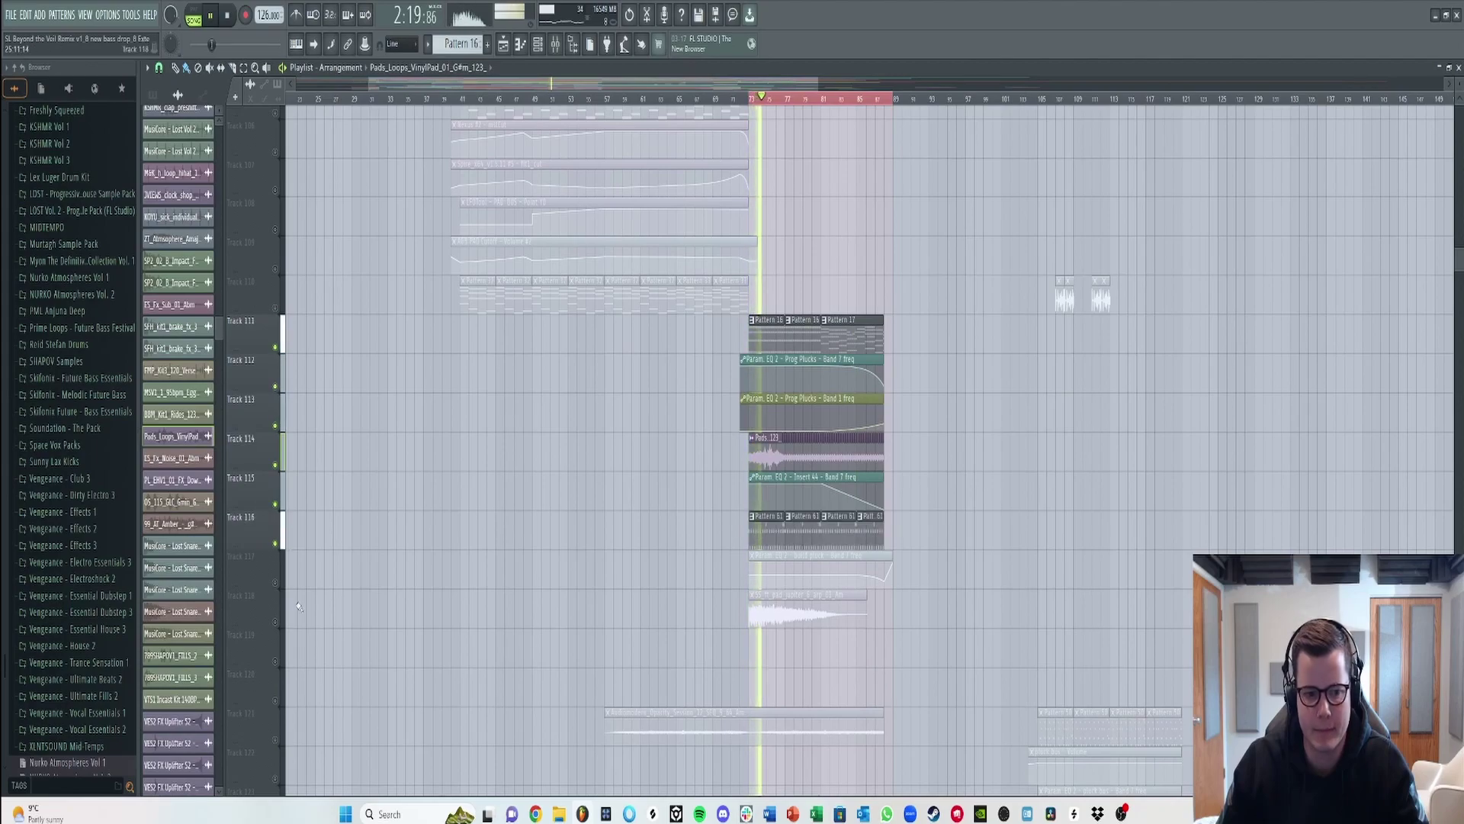
pyautogui.click(277, 585)
# - Open Pattern 61 from track 116, stop playback and bring up the first build pluck Spire synth from its channels
pyautogui.doubleClick(768, 529)
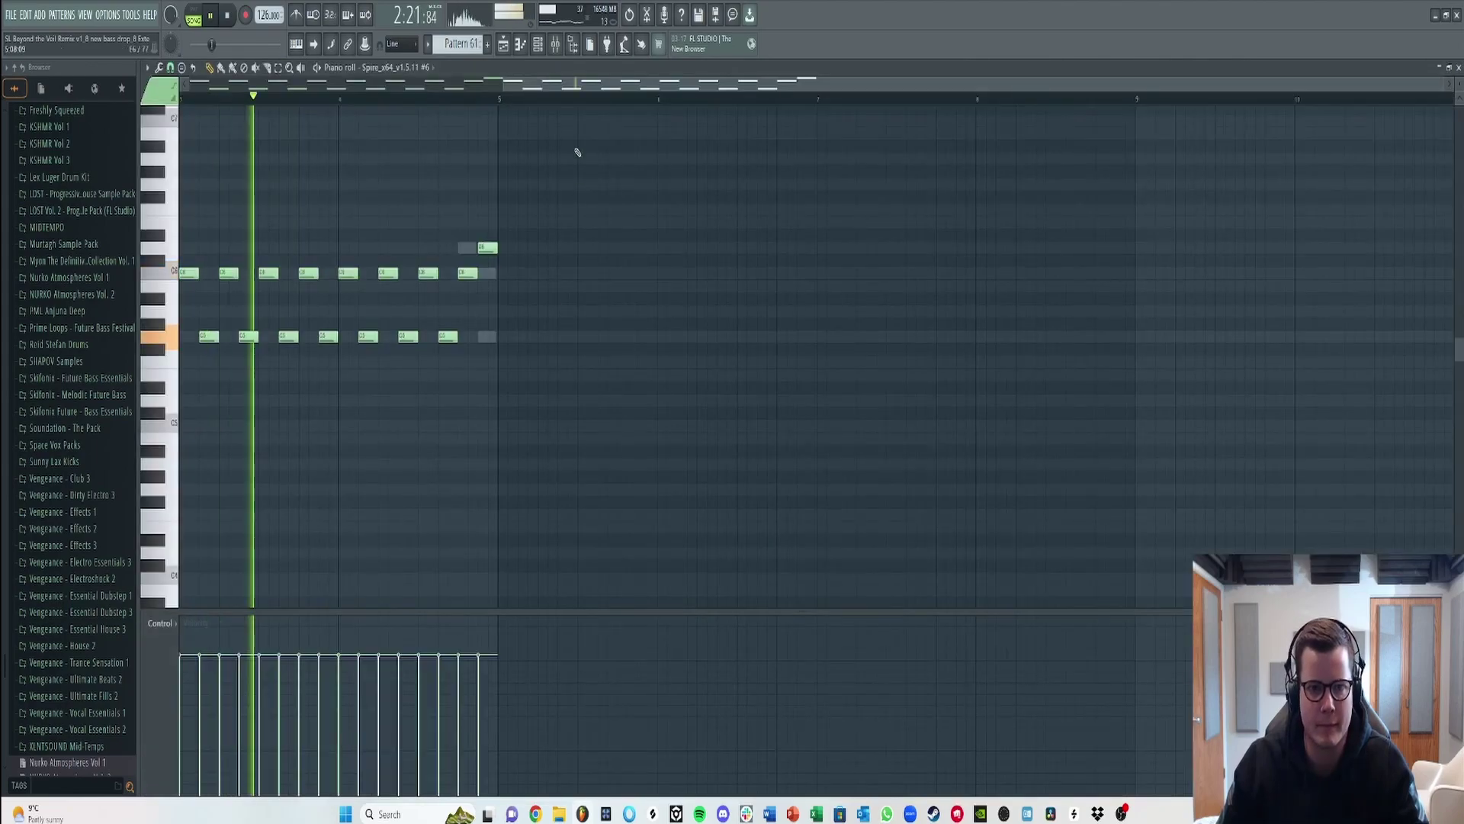
pyautogui.press('F6')
pyautogui.scroll(10, 728, 355)
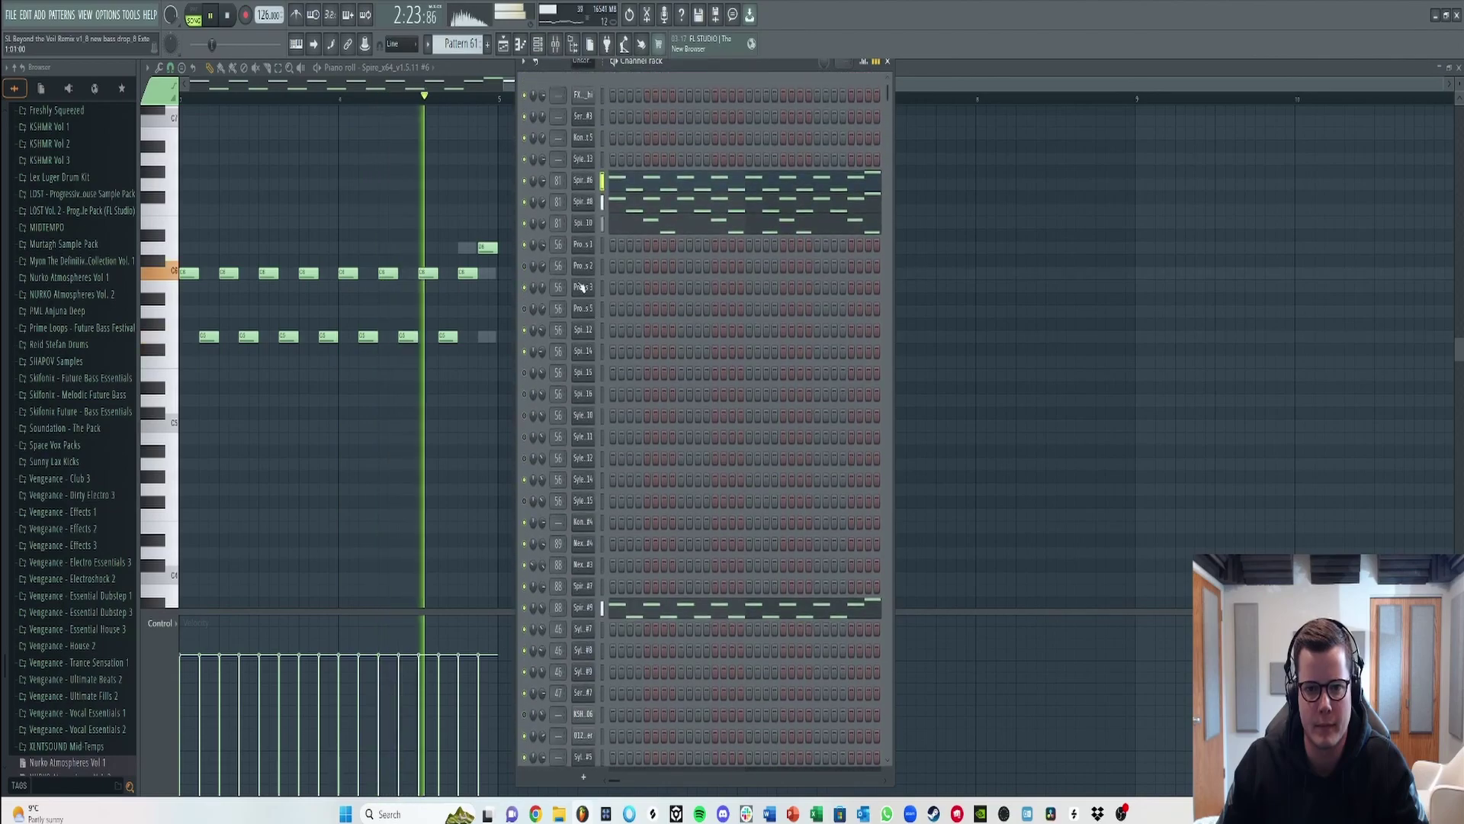
pyautogui.press('space')
pyautogui.click(584, 183)
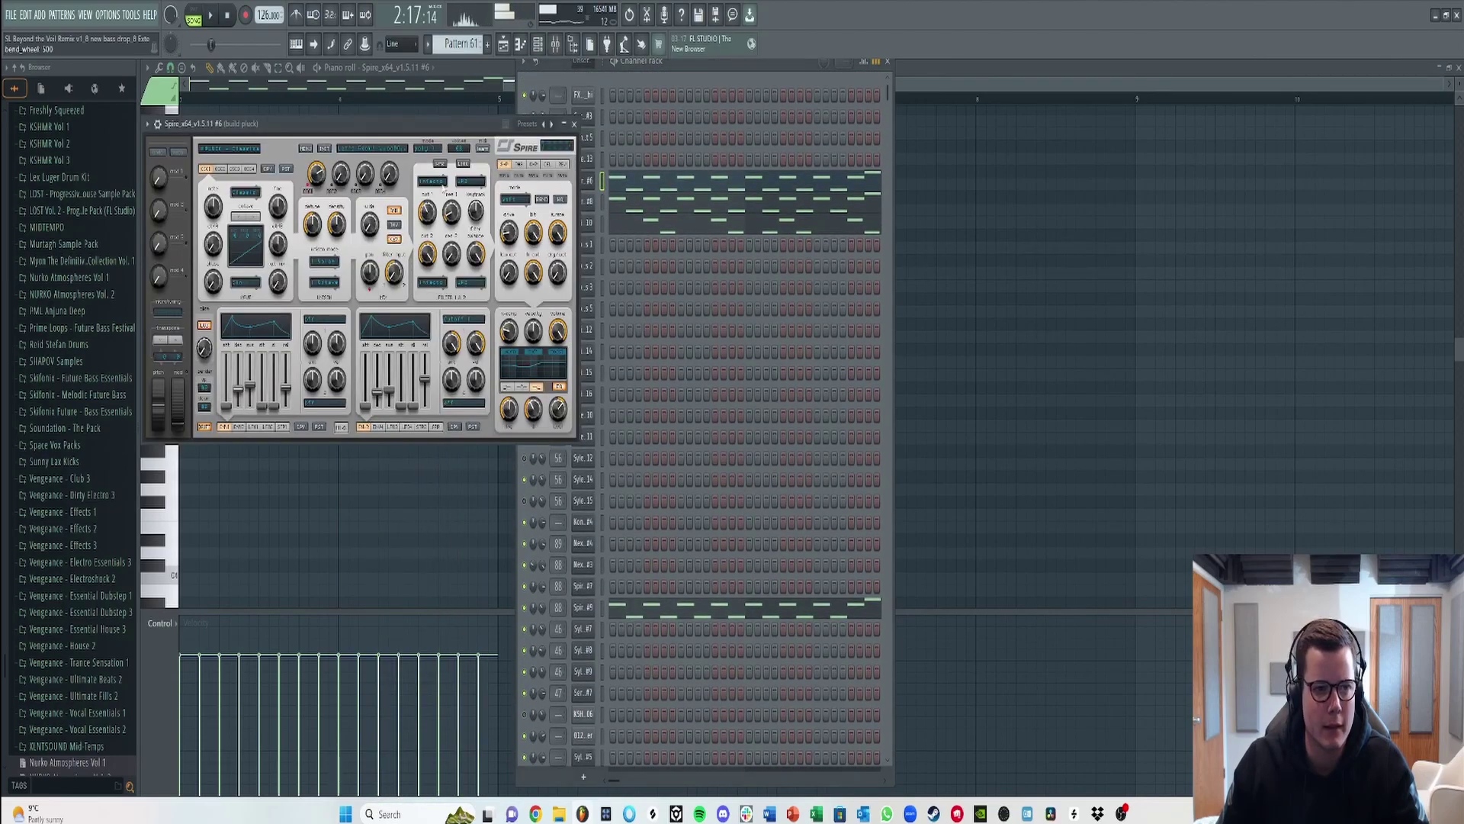
# - Look through Spire's preset library around PLUCK - Classica, and inspect the second build pluck Spire synth before closing it
pyautogui.click(232, 151)
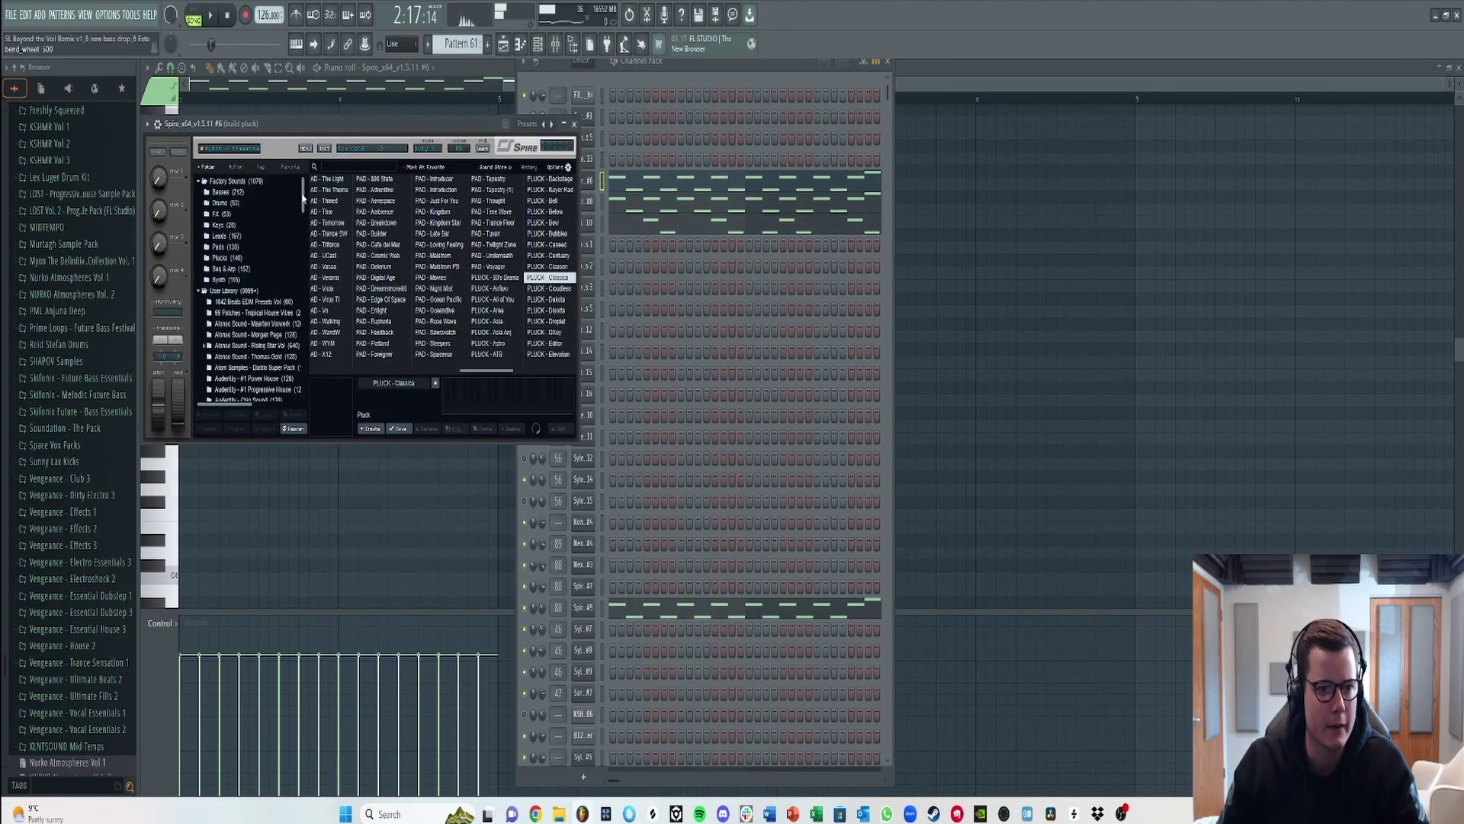
pyautogui.scroll(-4, 304, 196)
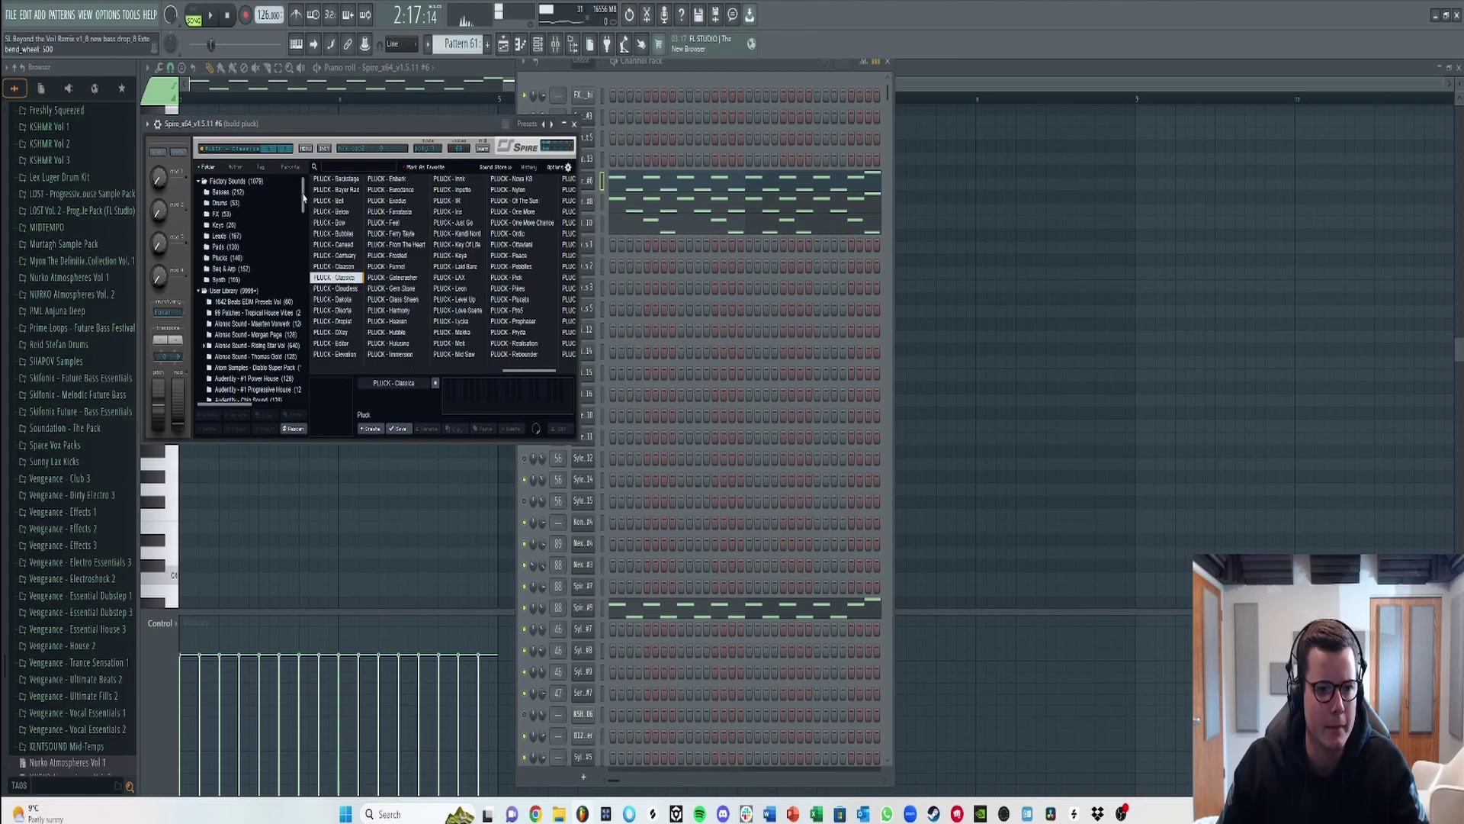
pyautogui.scroll(-7, 303, 197)
pyautogui.click(580, 160)
pyautogui.click(582, 201)
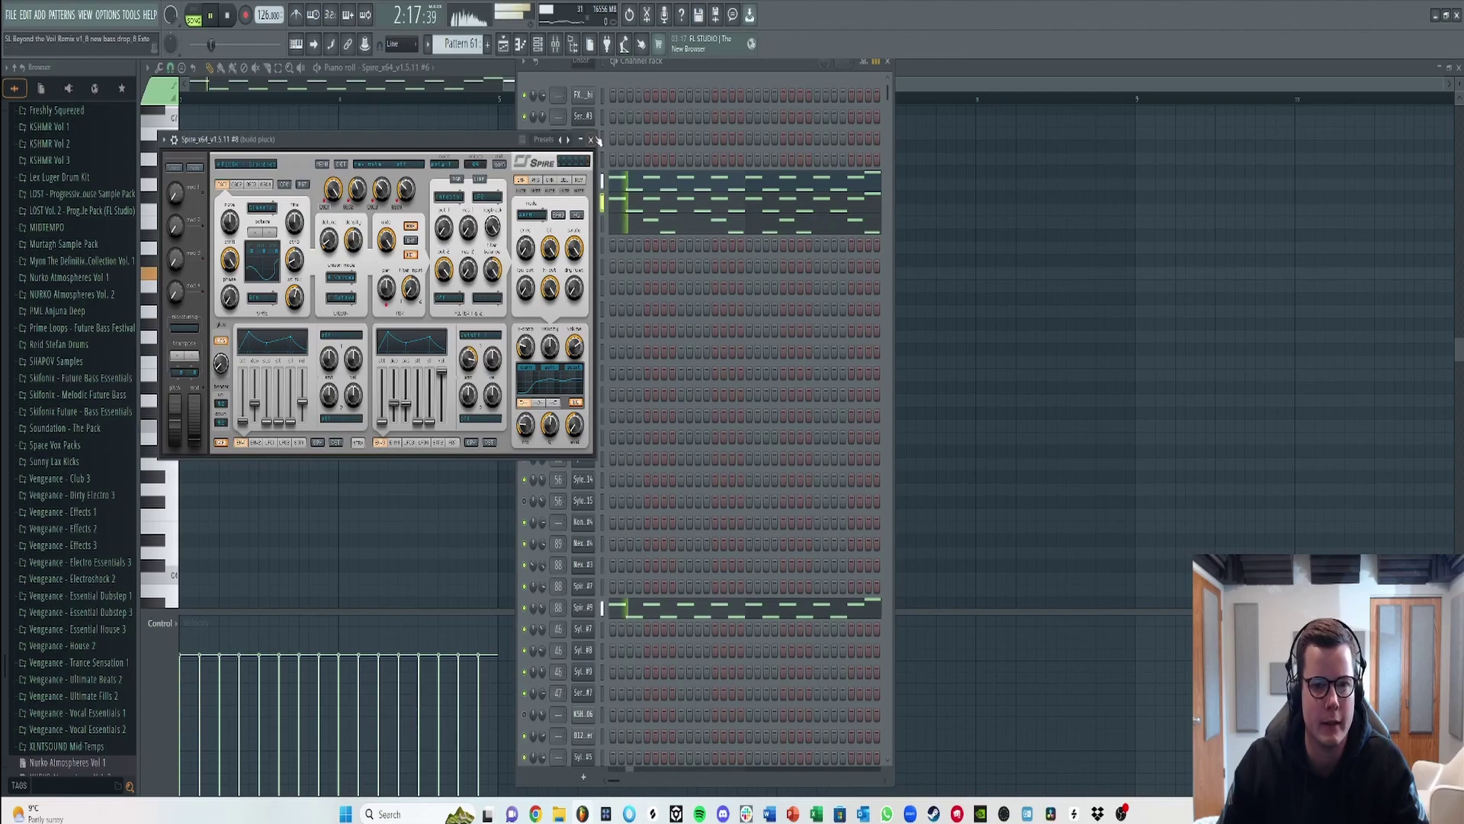
pyautogui.click(591, 140)
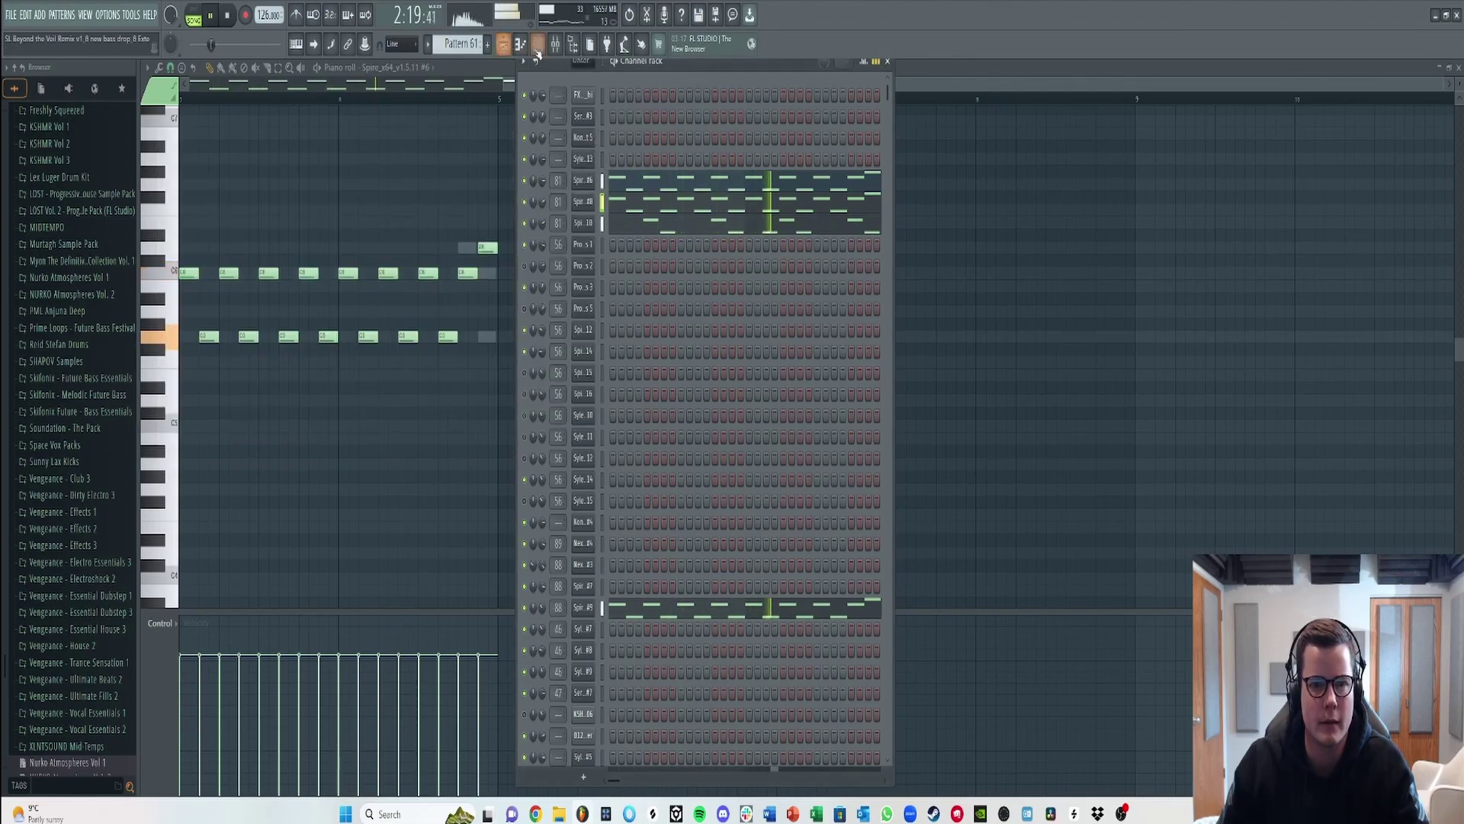
# - Inspect the CLA-2A Stereo compressor and the Pro-Q 3 equalizer on the build pluck mixer insert during playback
pyautogui.click(555, 44)
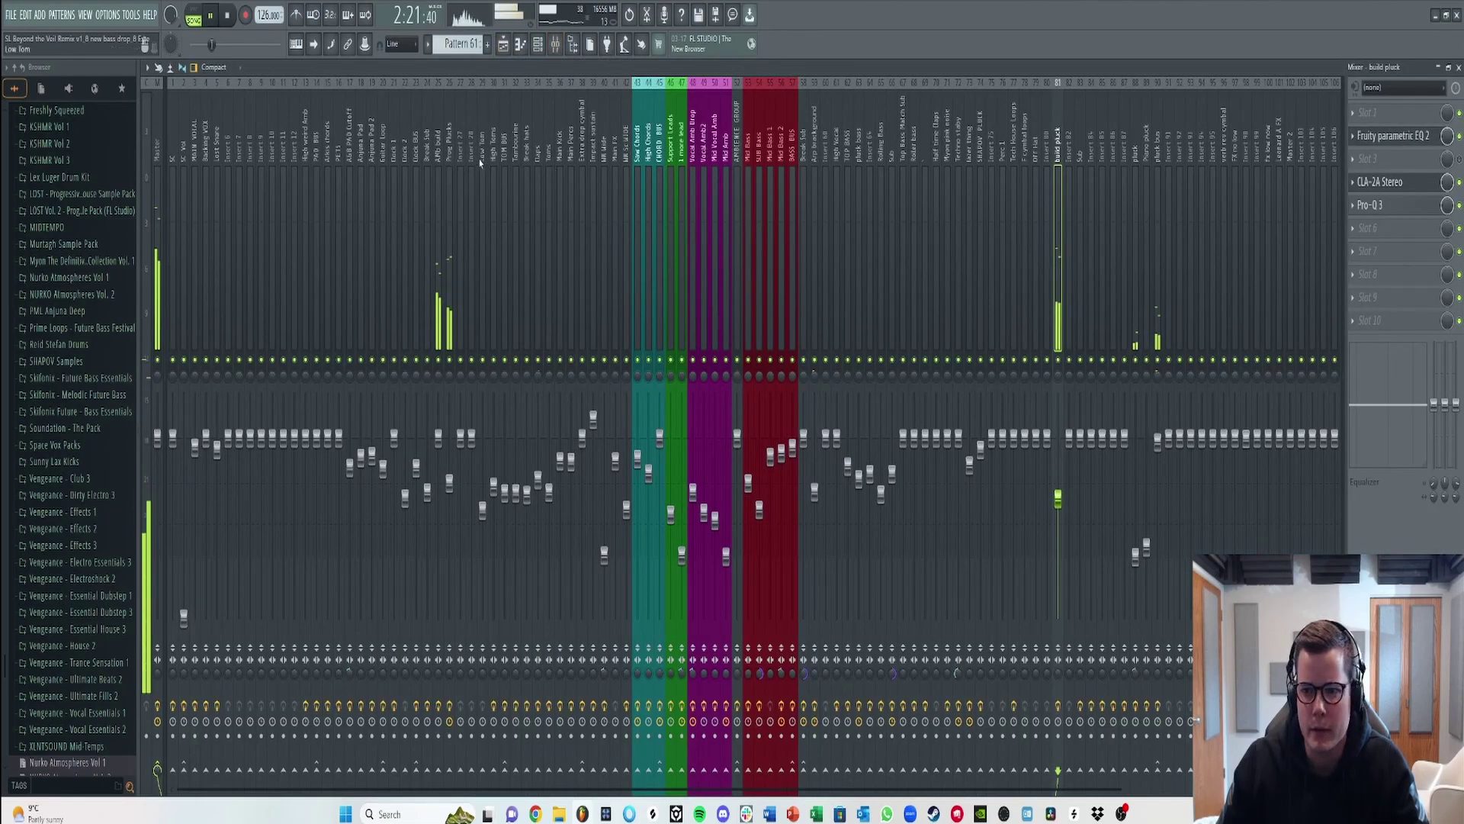
pyautogui.click(1401, 183)
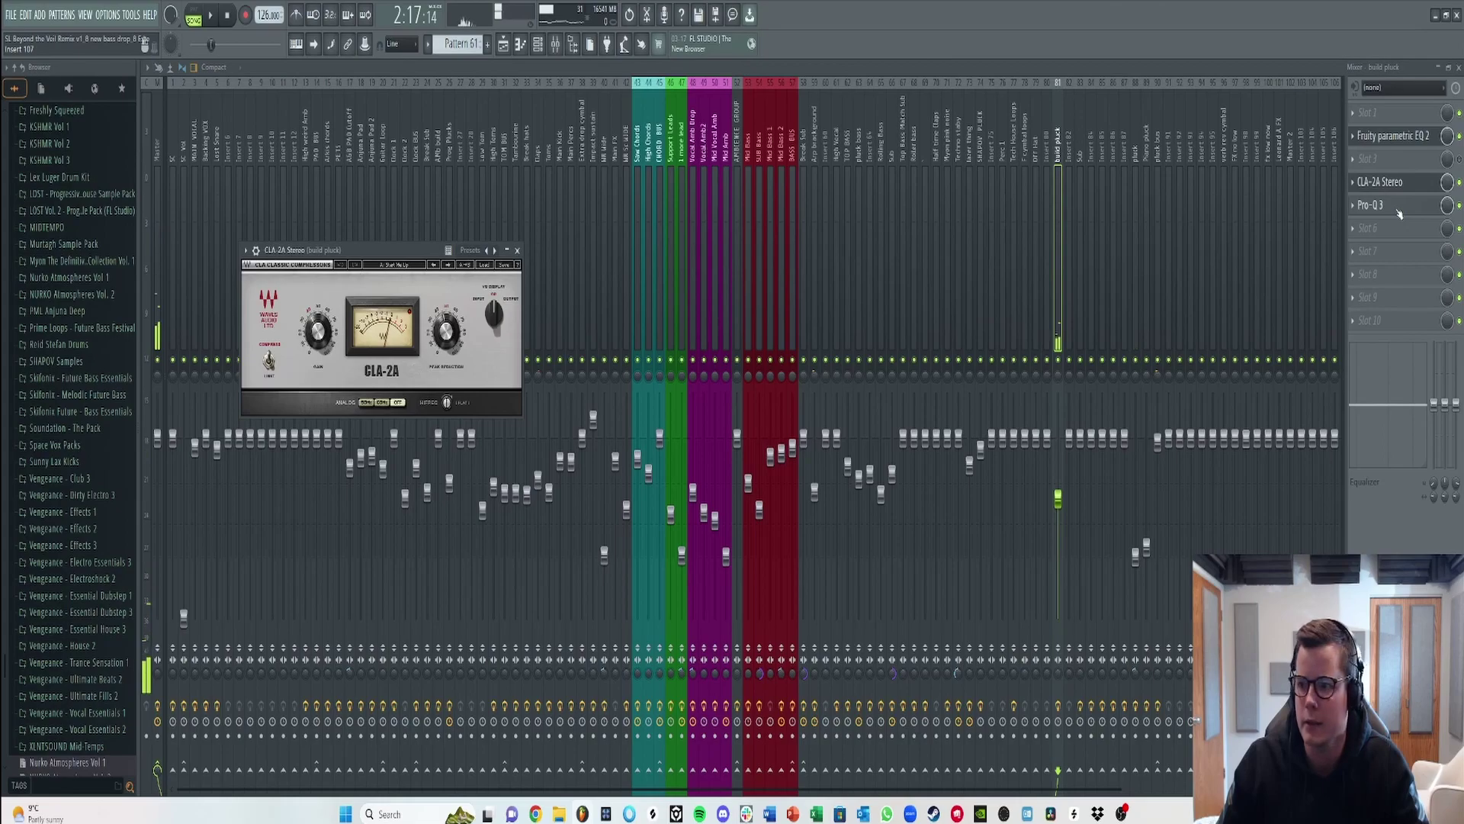
pyautogui.click(1398, 209)
pyautogui.press('space')
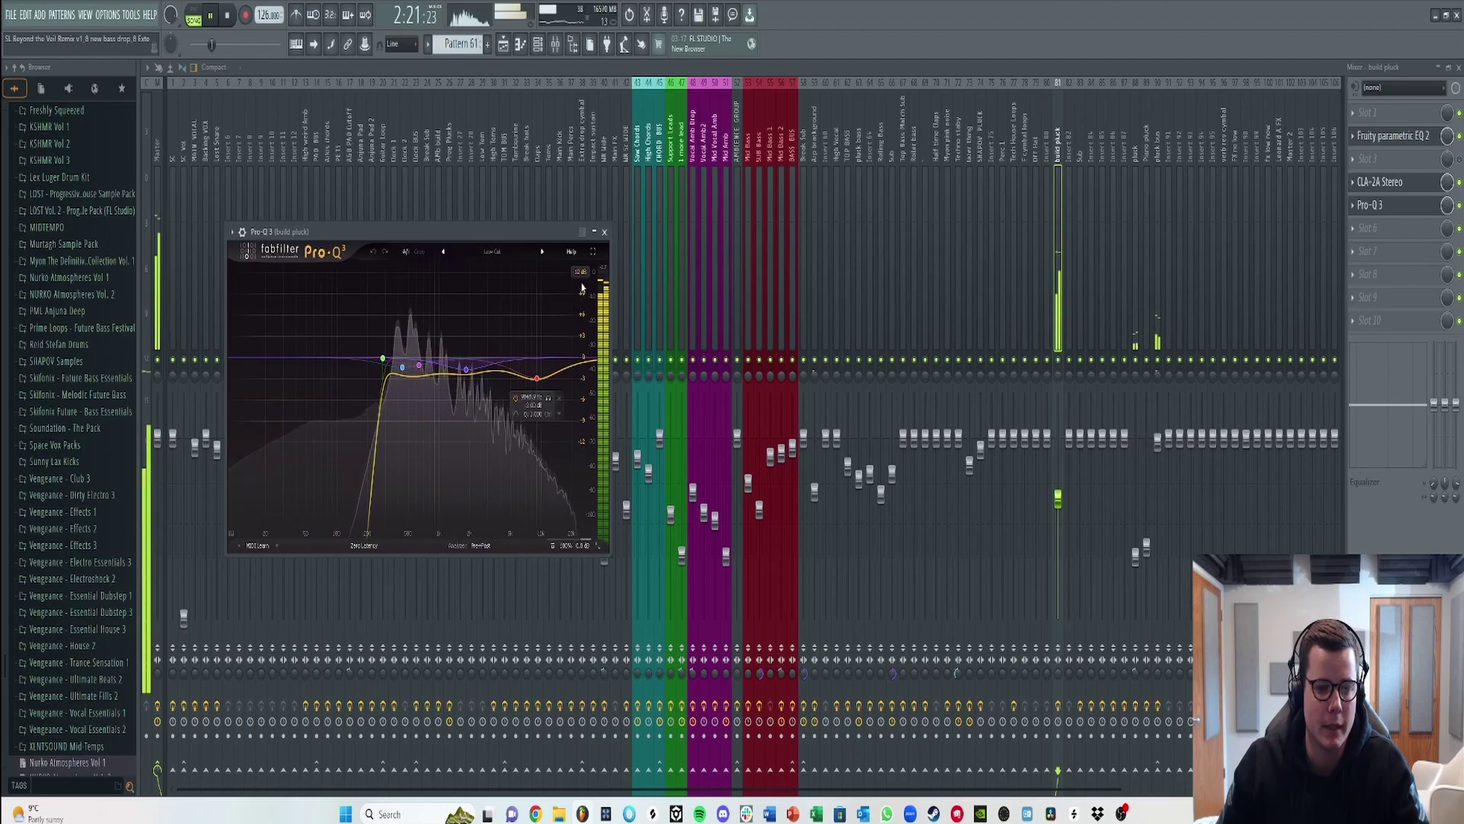
pyautogui.click(604, 232)
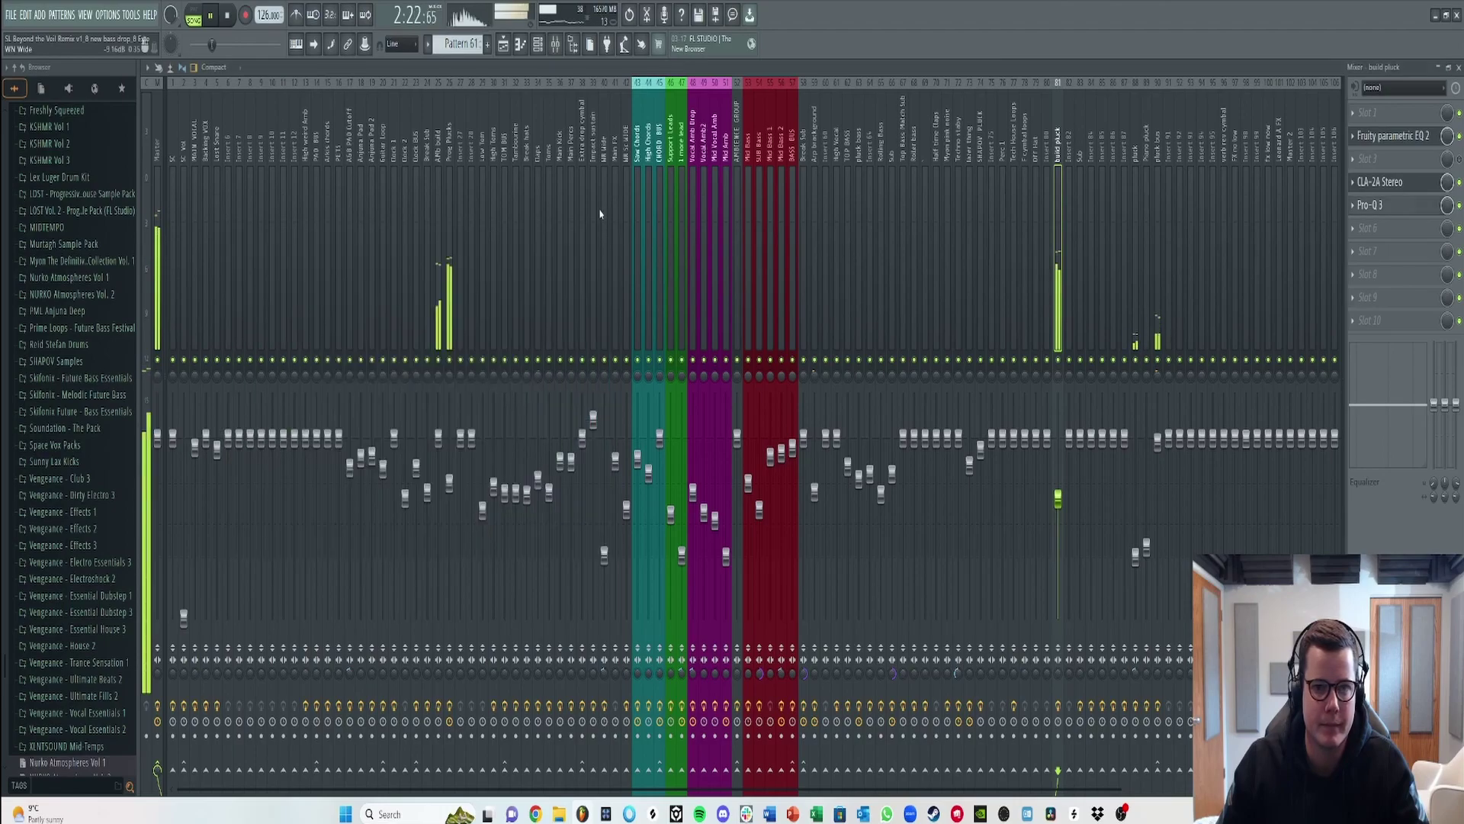
# - Return to the playlist, stop playback and unmute the vocal tracks 7 to 11 along with tracks 1 and 2
pyautogui.click(504, 46)
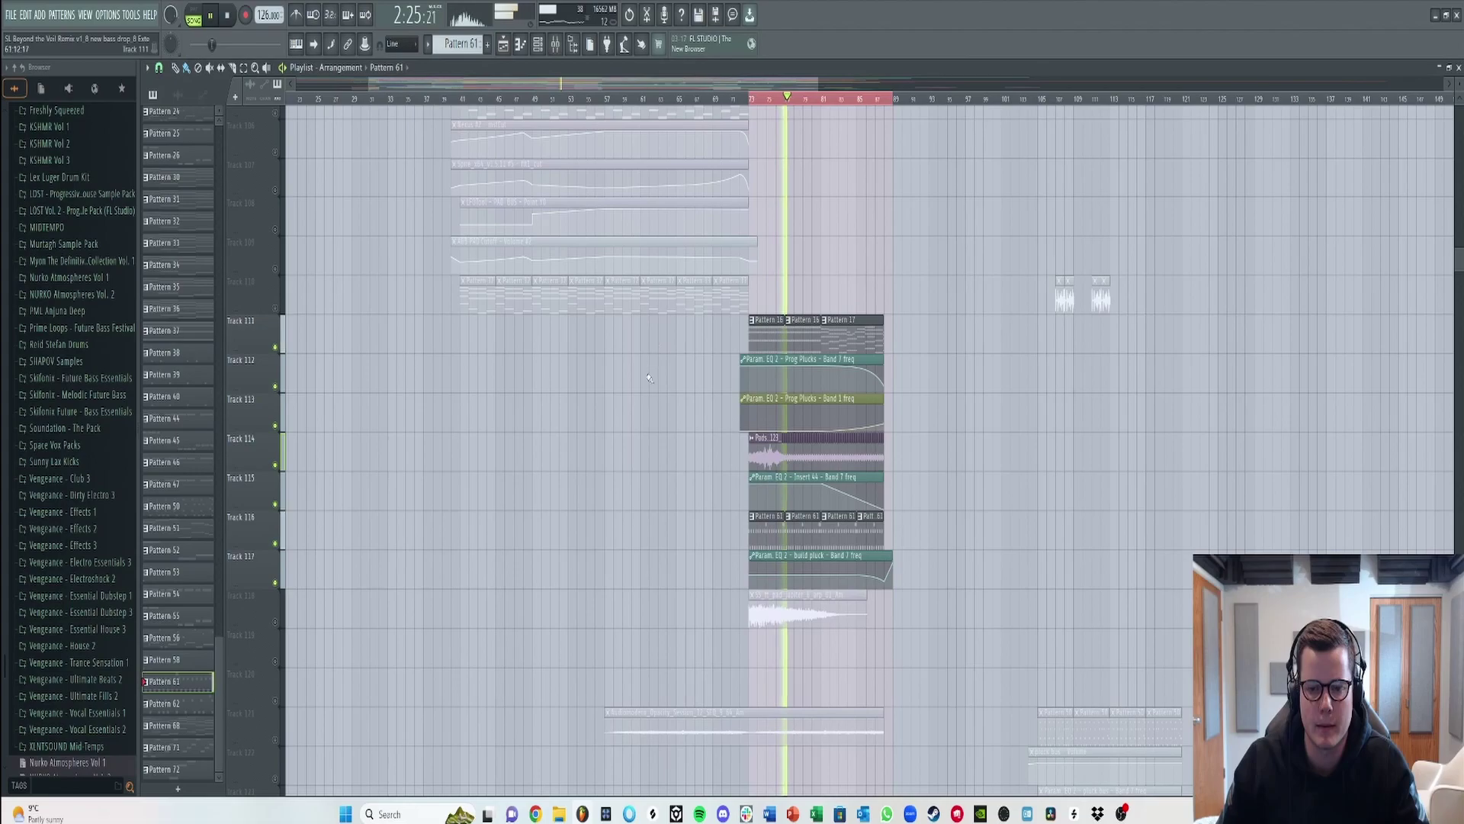
pyautogui.scroll(5, 649, 366)
pyautogui.press('space')
pyautogui.scroll(20, 1060, 218)
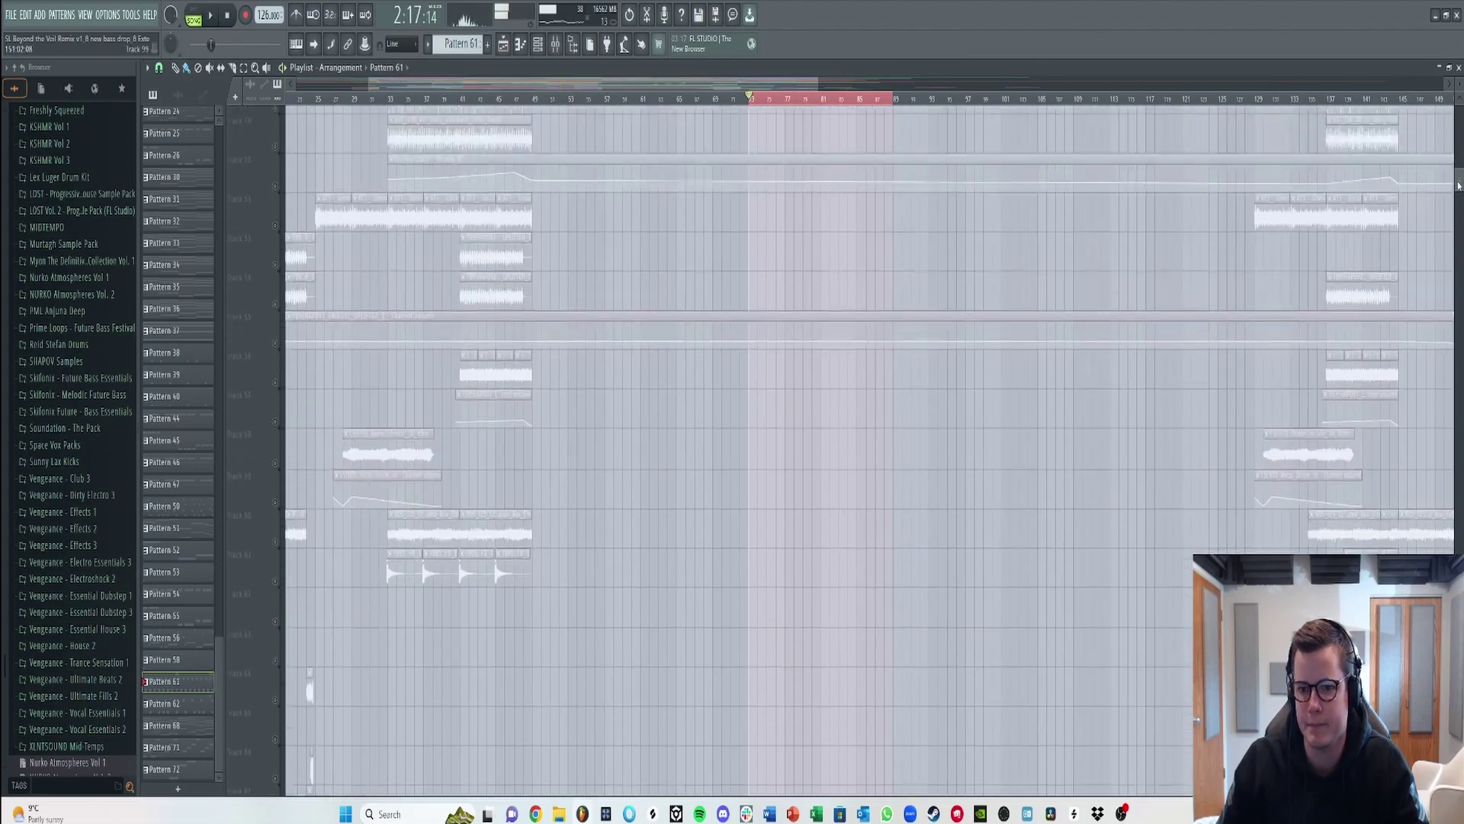
pyautogui.moveTo(275, 374); pyautogui.dragTo(275, 531)
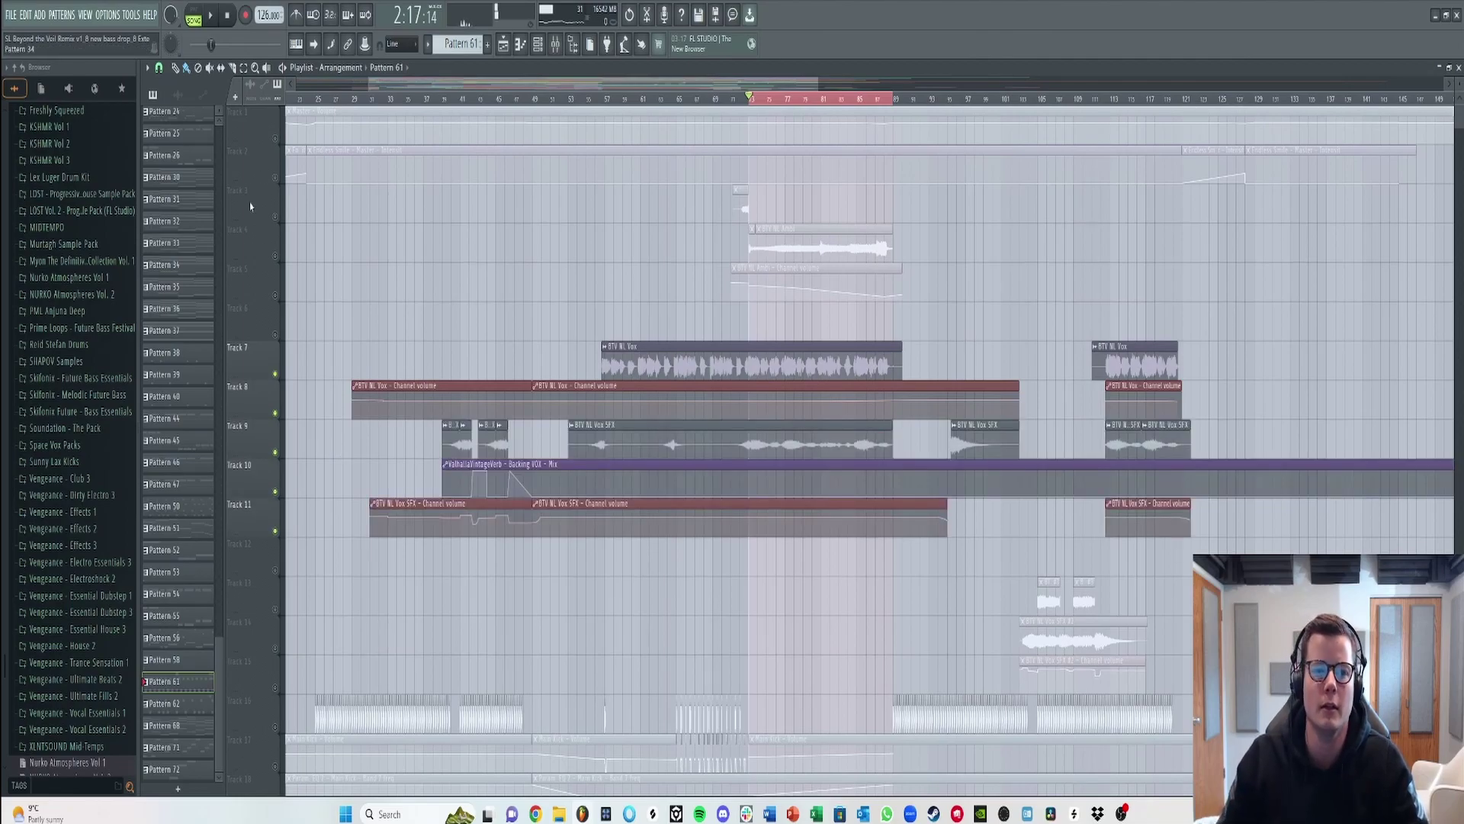
pyautogui.click(275, 138)
pyautogui.click(275, 178)
# - Extend the playlist's time selection back to bar 61 and play the section with the break layers unmuted
pyautogui.moveTo(749, 100); pyautogui.dragTo(646, 100)
pyautogui.scroll(-5, 647, 304)
pyautogui.scroll(-15, 648, 304)
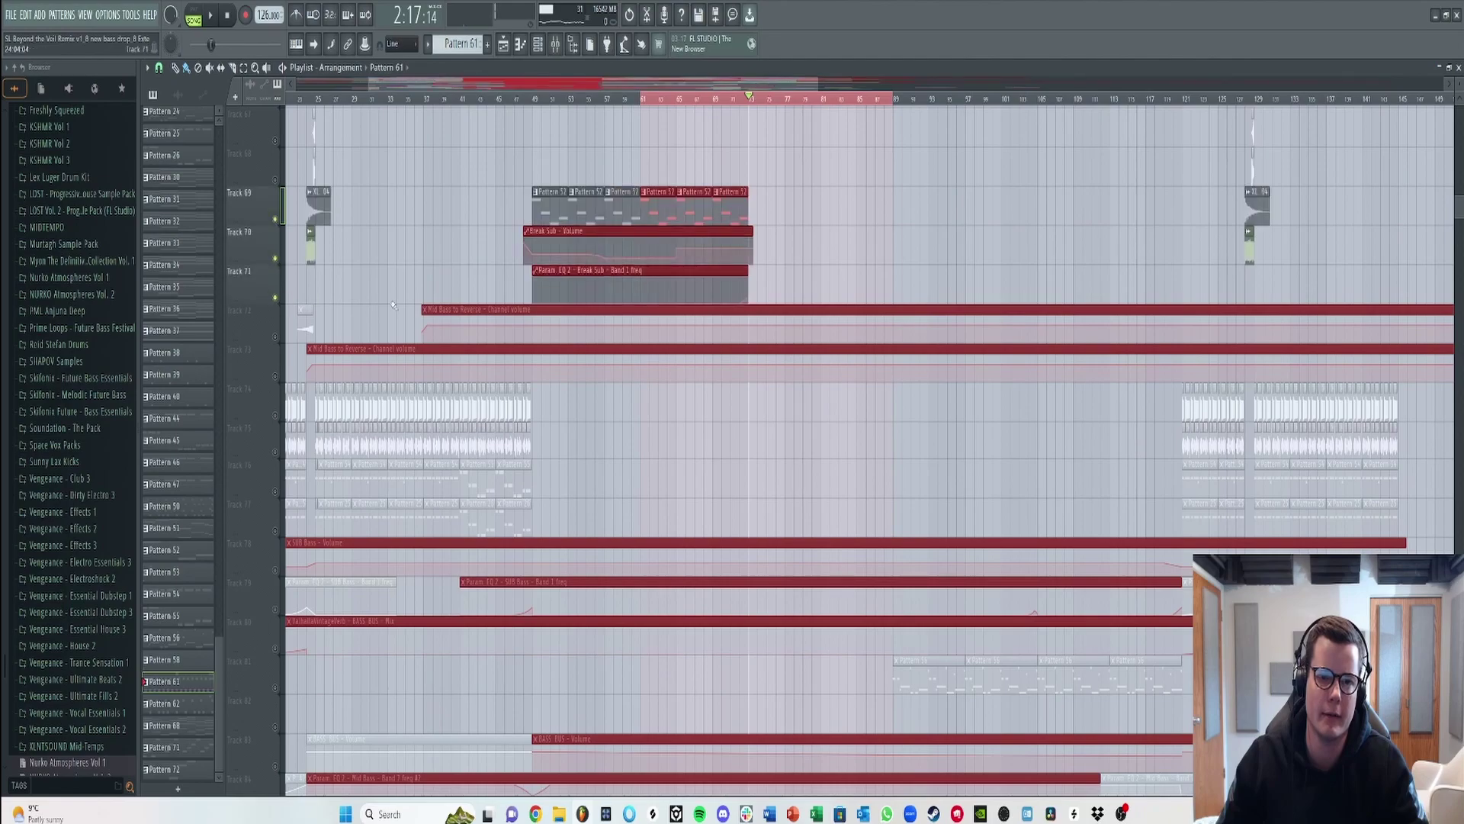
pyautogui.scroll(-8, 559, 346)
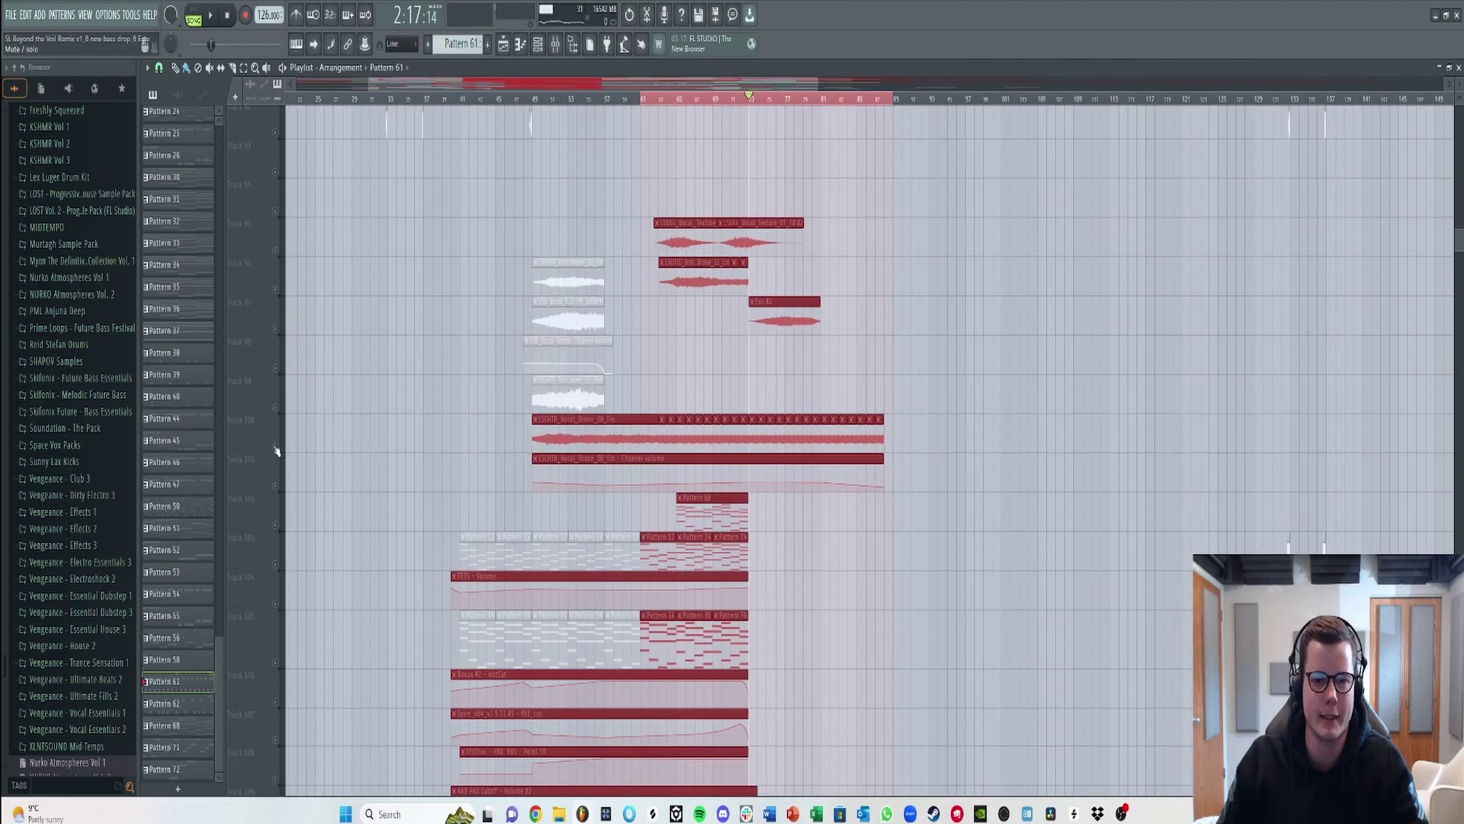
pyautogui.press('space')
pyautogui.scroll(-1, 416, 267)
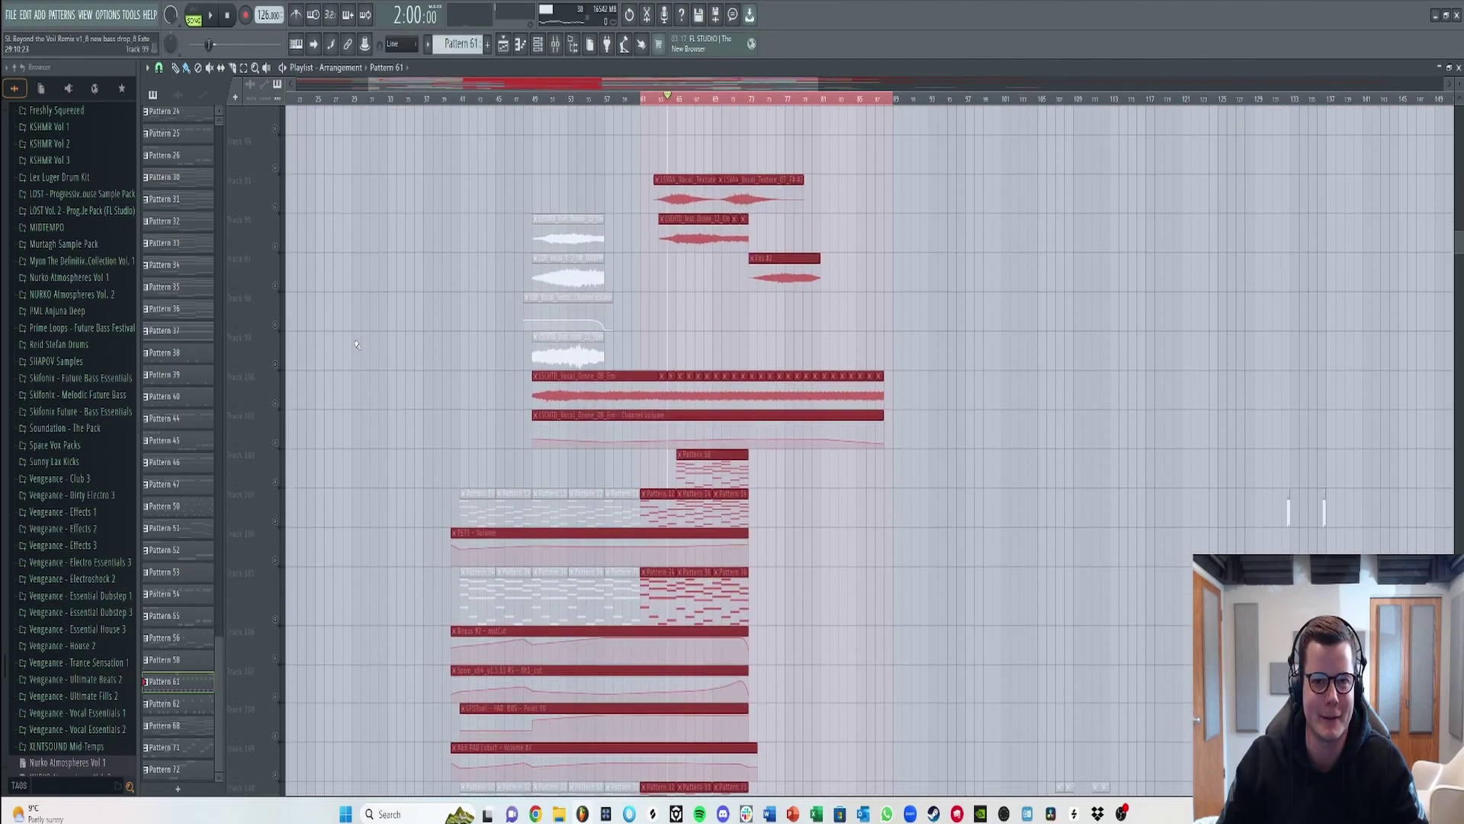
pyautogui.press('space')
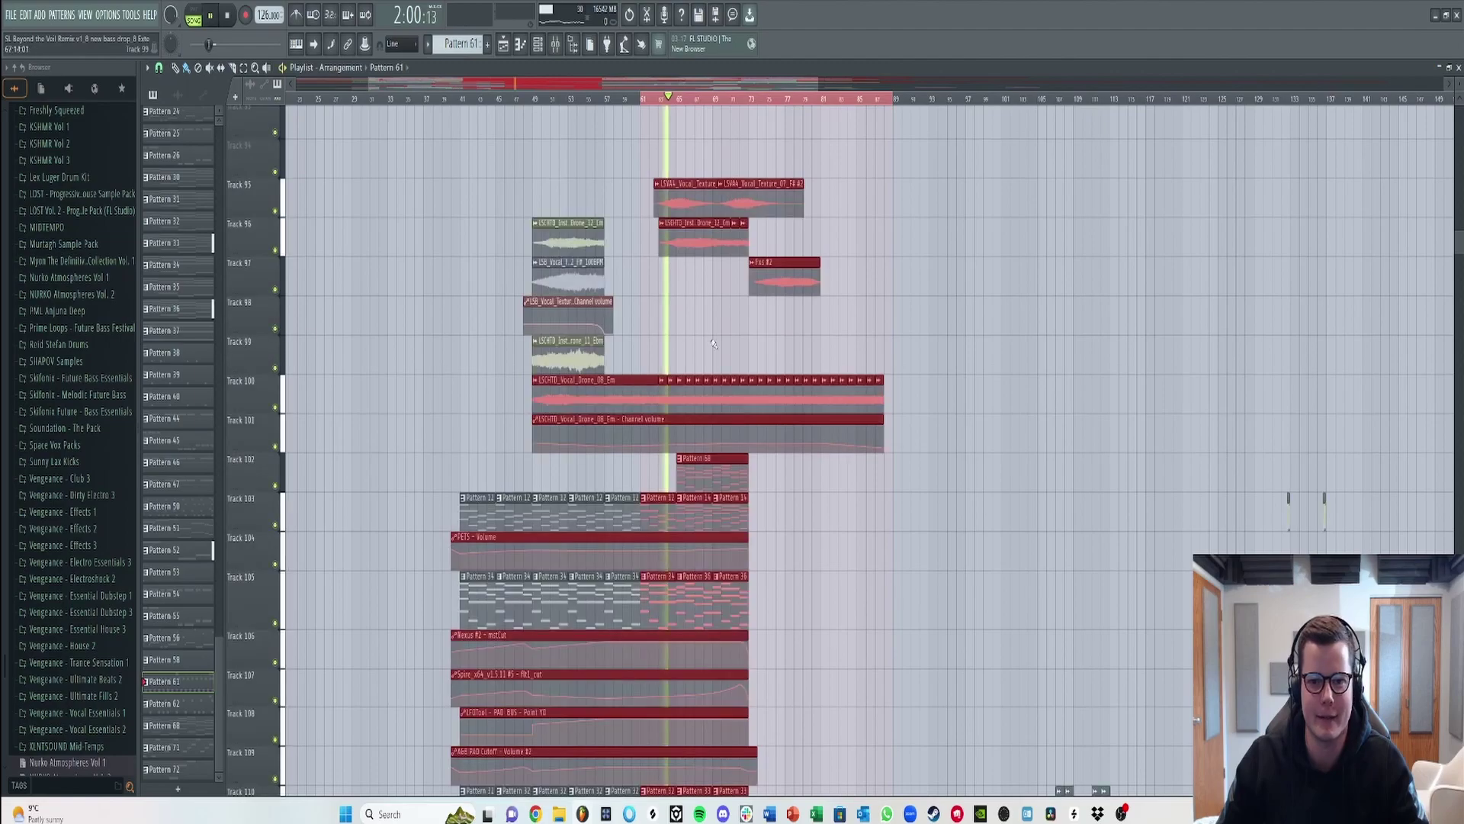
# - Deselect the playlist clips, play the combined layers on from bar 73 and save the project
pyautogui.click(894, 513)
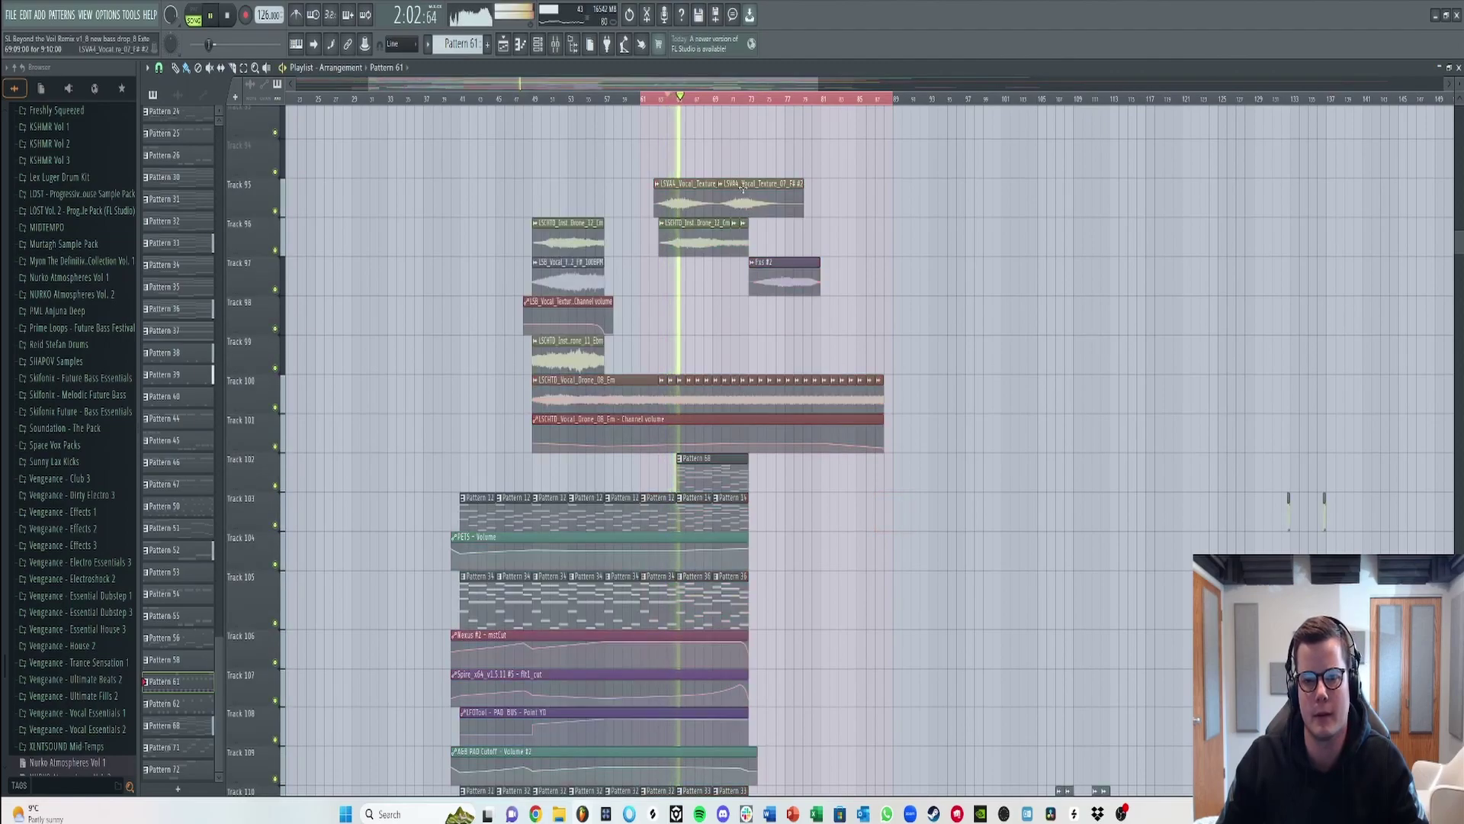
pyautogui.click(748, 100)
pyautogui.scroll(-4, 780, 405)
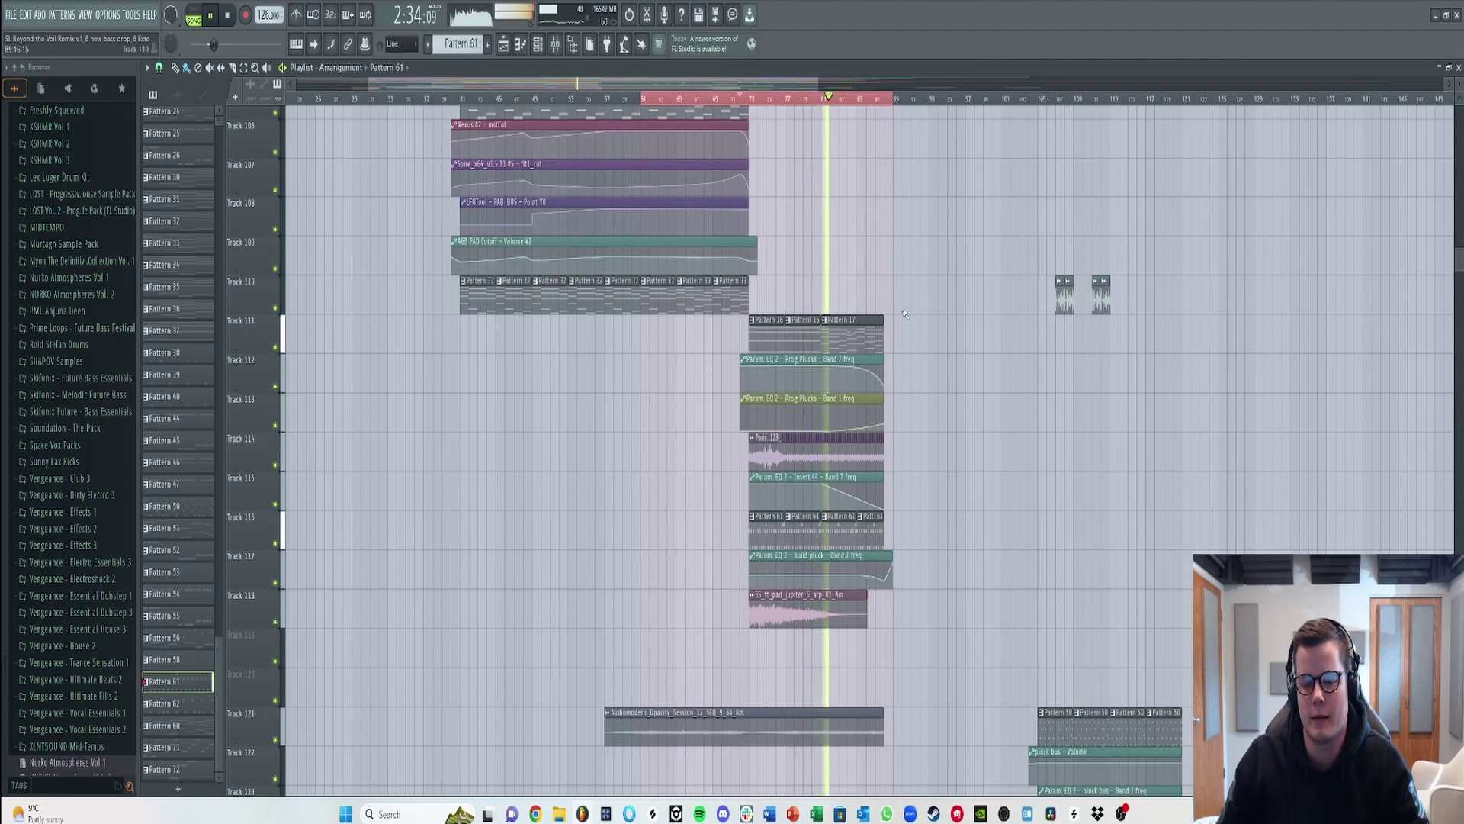
pyautogui.hotkey('ctrl', 's')
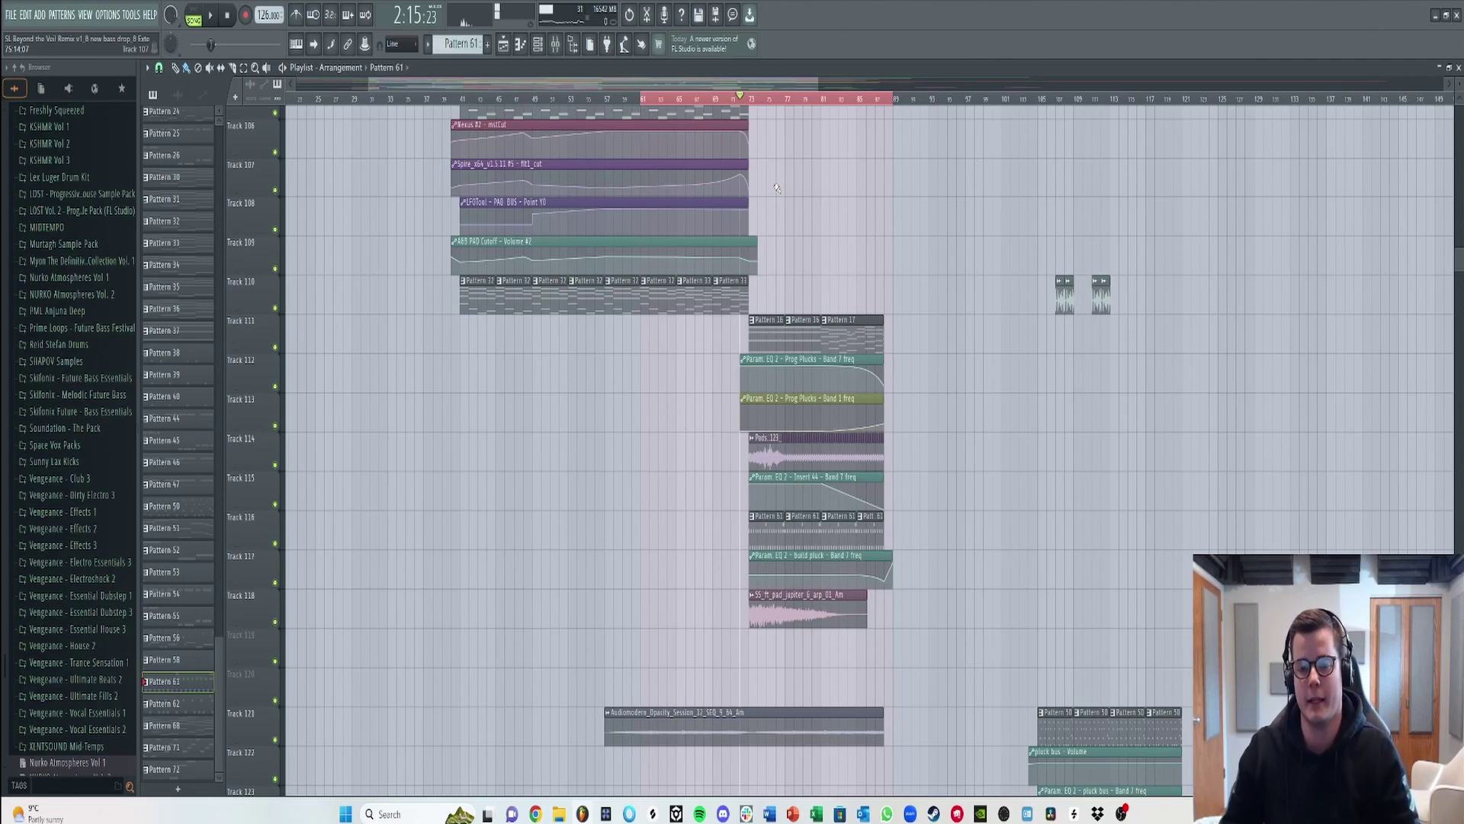
# - Set the playlist's loop selection to span bars 81 to 121 and delete the stray Pattern 61 clip on track 122
pyautogui.click(822, 99)
pyautogui.scroll(2, 823, 88)
pyautogui.moveTo(802, 85); pyautogui.dragTo(861, 86)
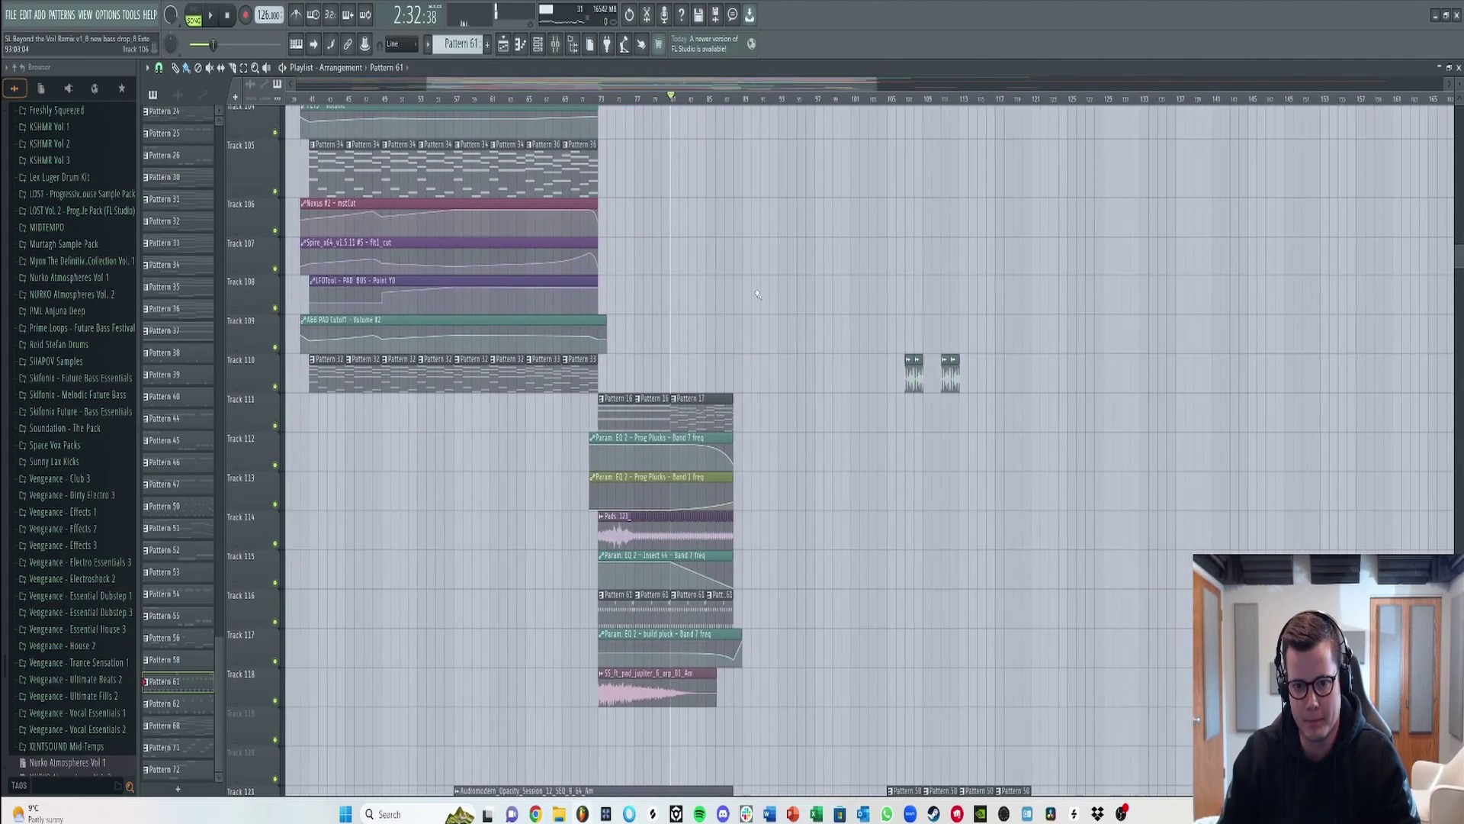
pyautogui.scroll(-10, 751, 122)
pyautogui.scroll(2, 751, 122)
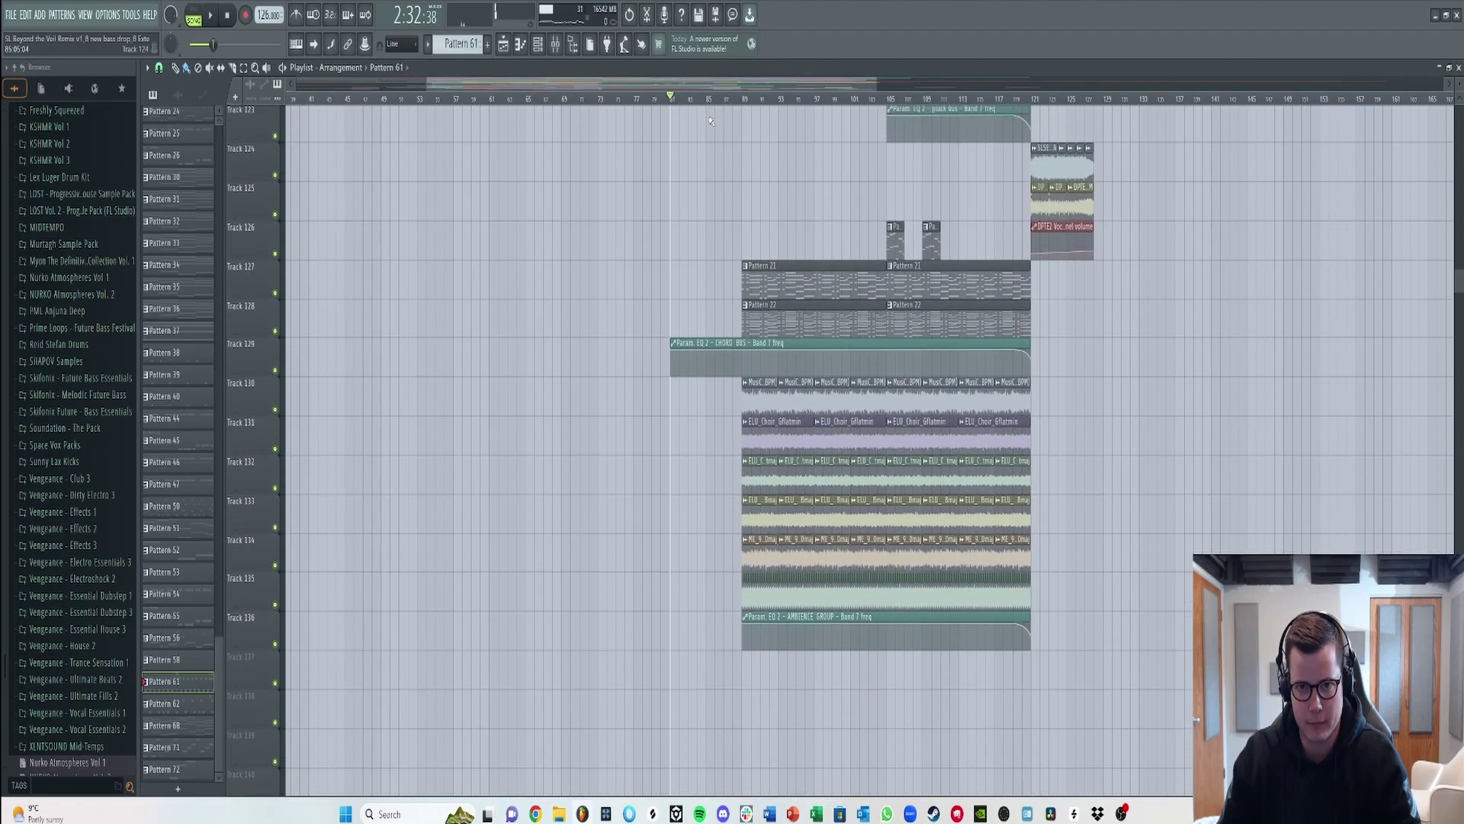
pyautogui.moveTo(746, 99); pyautogui.dragTo(1035, 103)
pyautogui.scroll(2, 884, 105)
pyautogui.moveTo(742, 102); pyautogui.dragTo(673, 108)
pyautogui.click(710, 208)
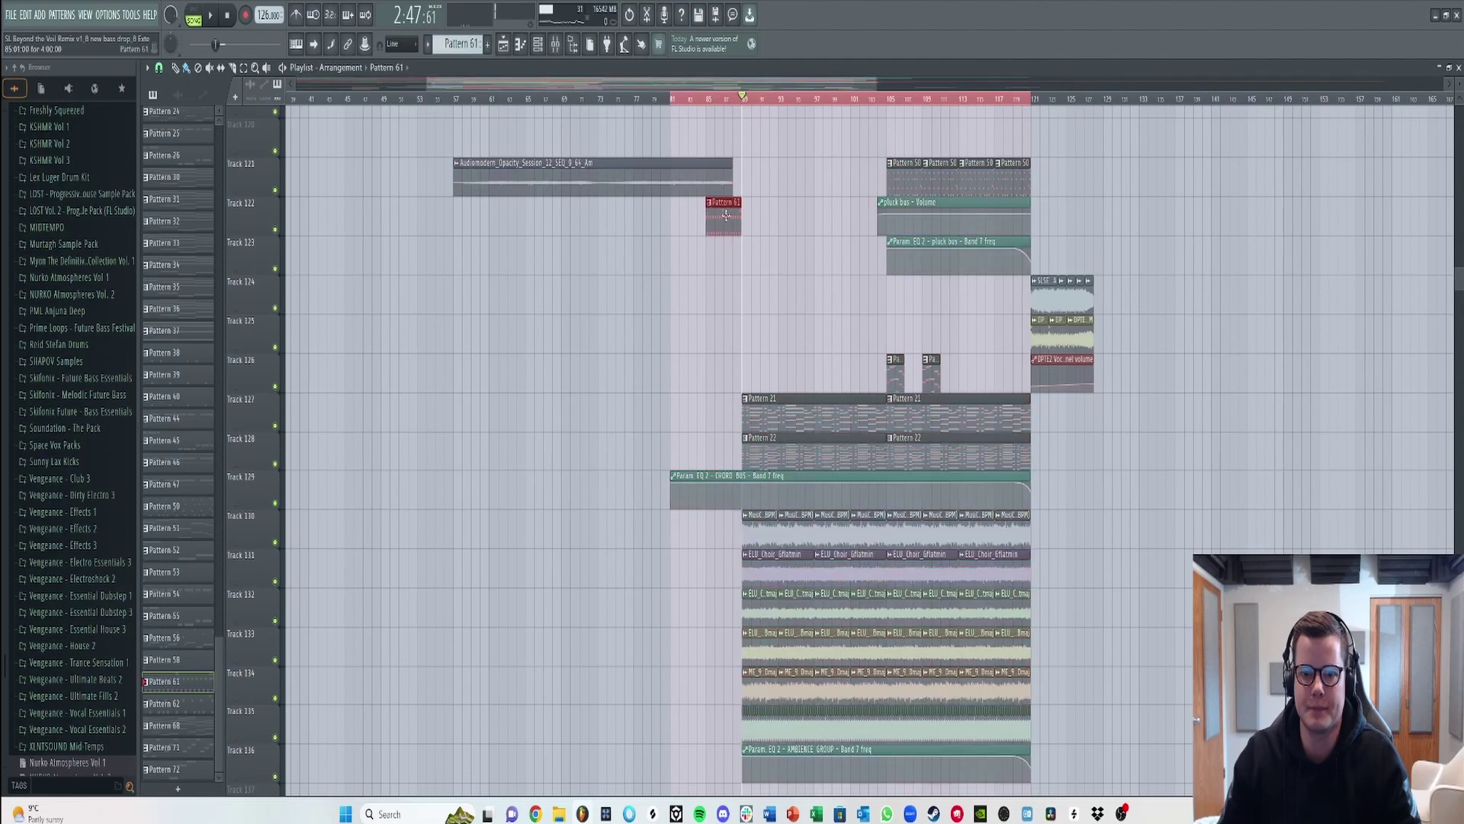
pyautogui.rightClick(710, 207)
pyautogui.scroll(-4, 581, 273)
pyautogui.scroll(4, 581, 274)
pyautogui.scroll(10, 582, 274)
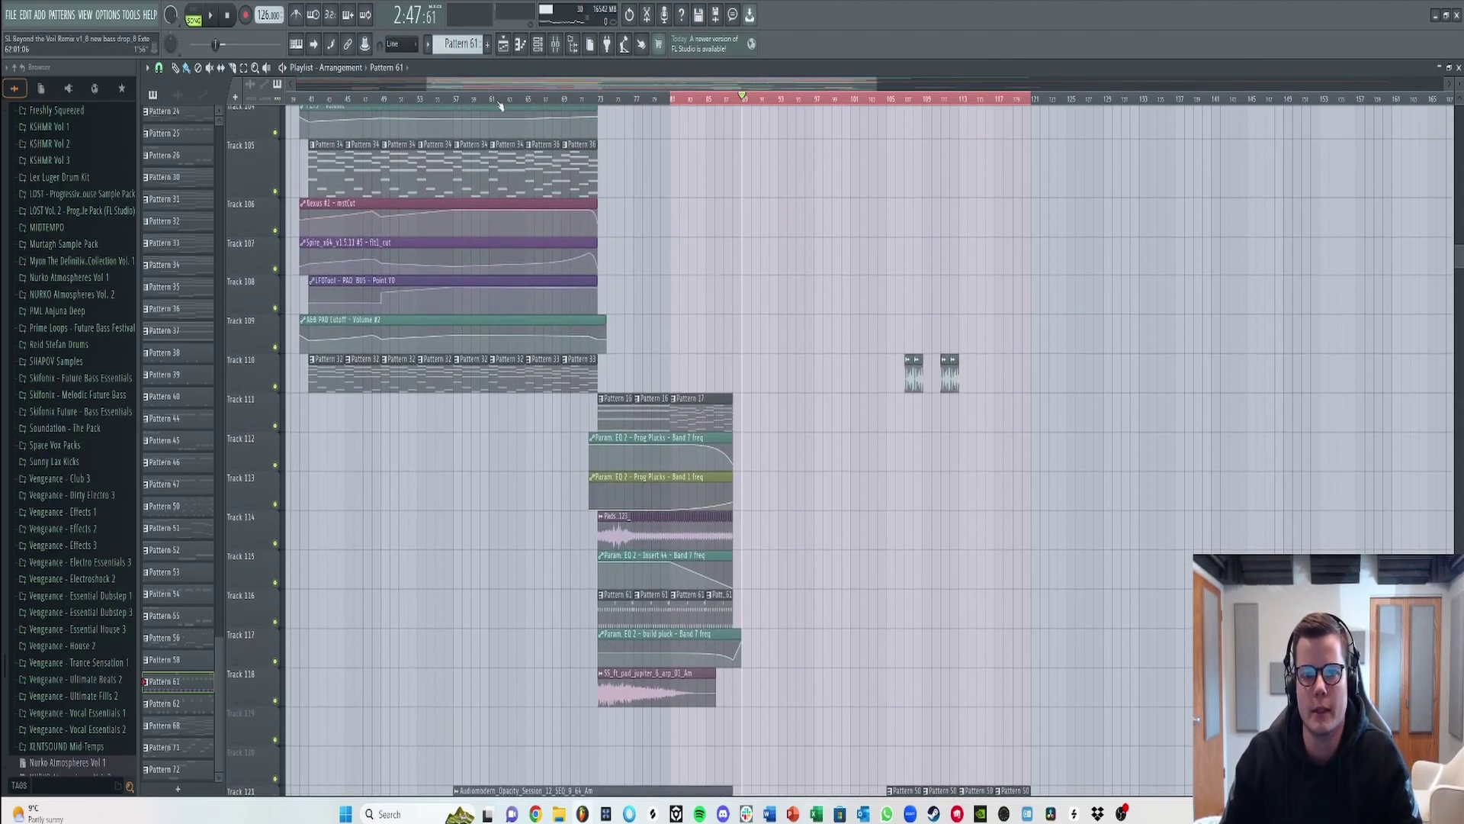
pyautogui.scroll(-12, 737, 237)
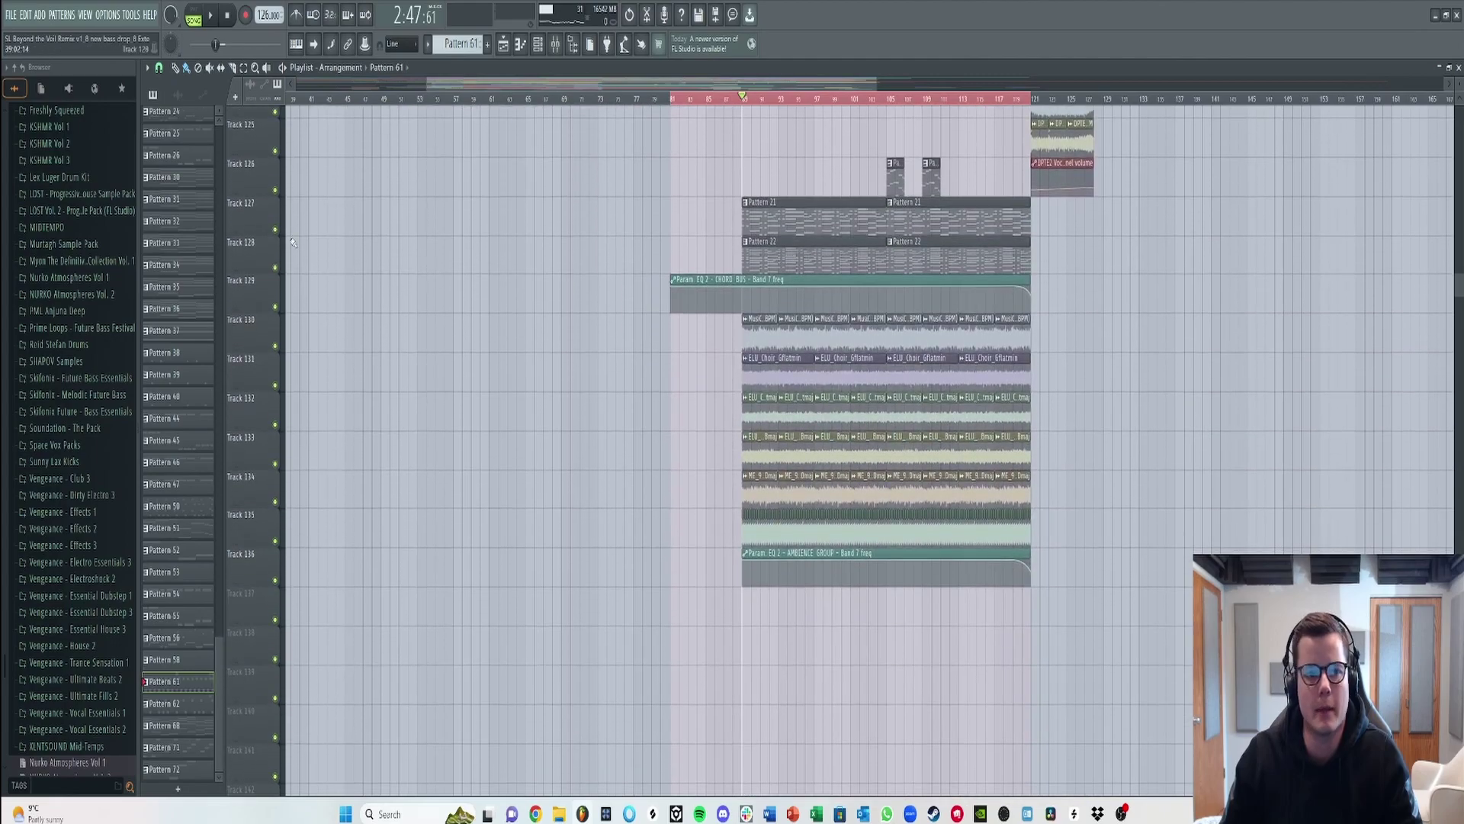
# - Play the looped section, isolate chord tracks 127 and 128 with the CHORD BUS automation on track 129 and play them from bar 89
pyautogui.press('space')
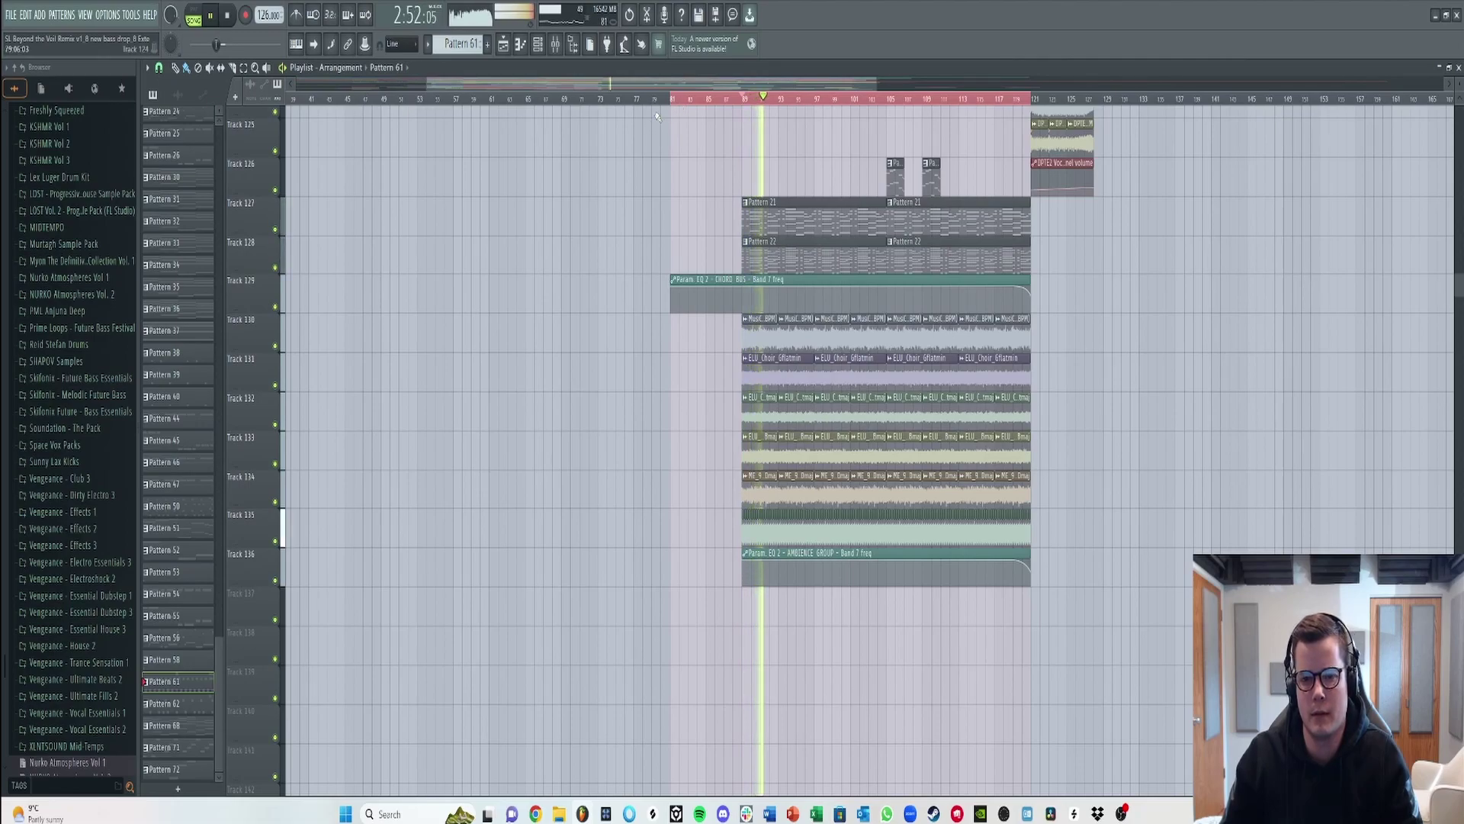
pyautogui.scroll(3, 686, 191)
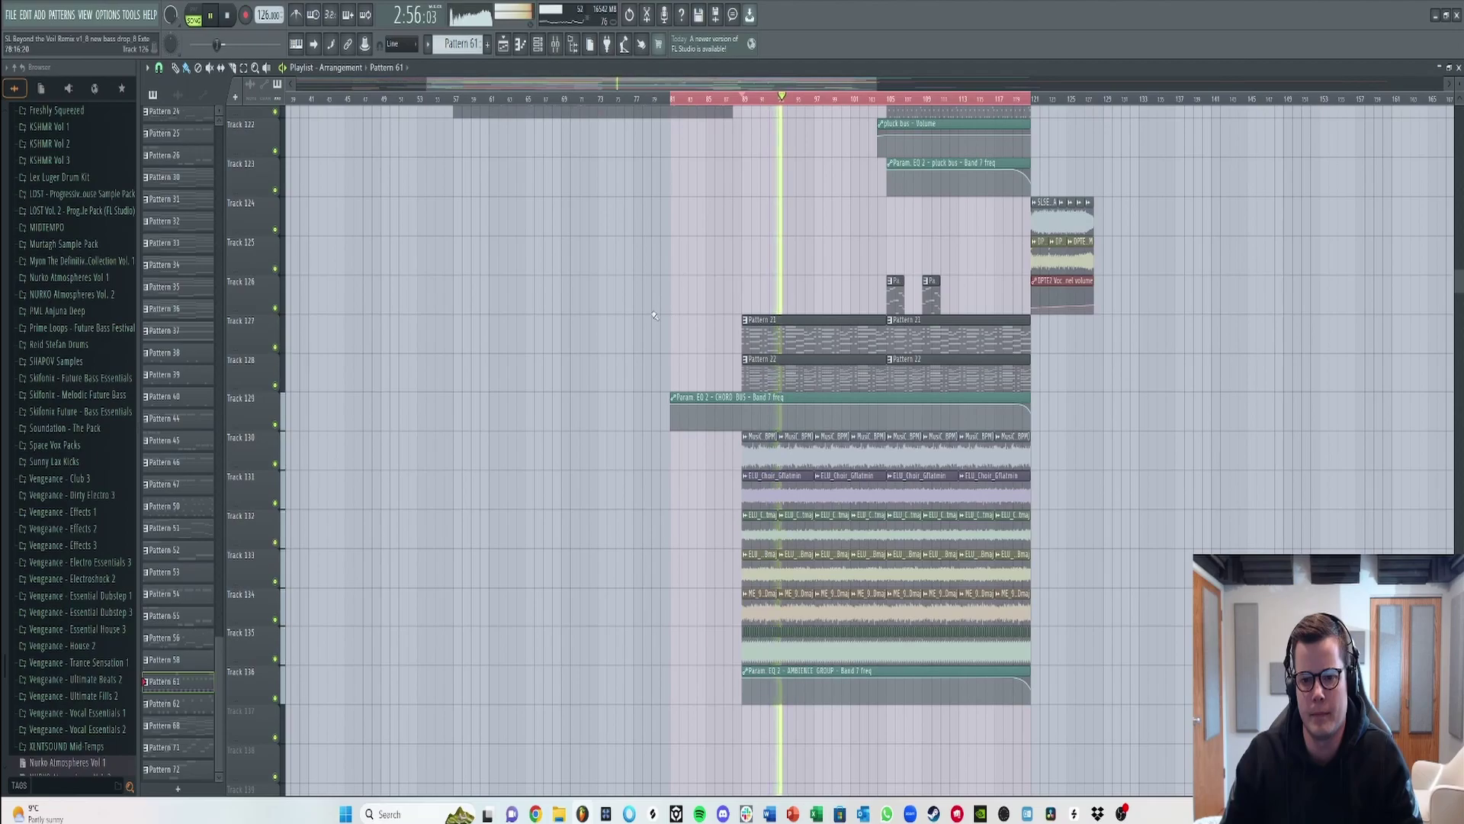
pyautogui.press('space')
pyautogui.rightClick(275, 348)
pyautogui.click(275, 386)
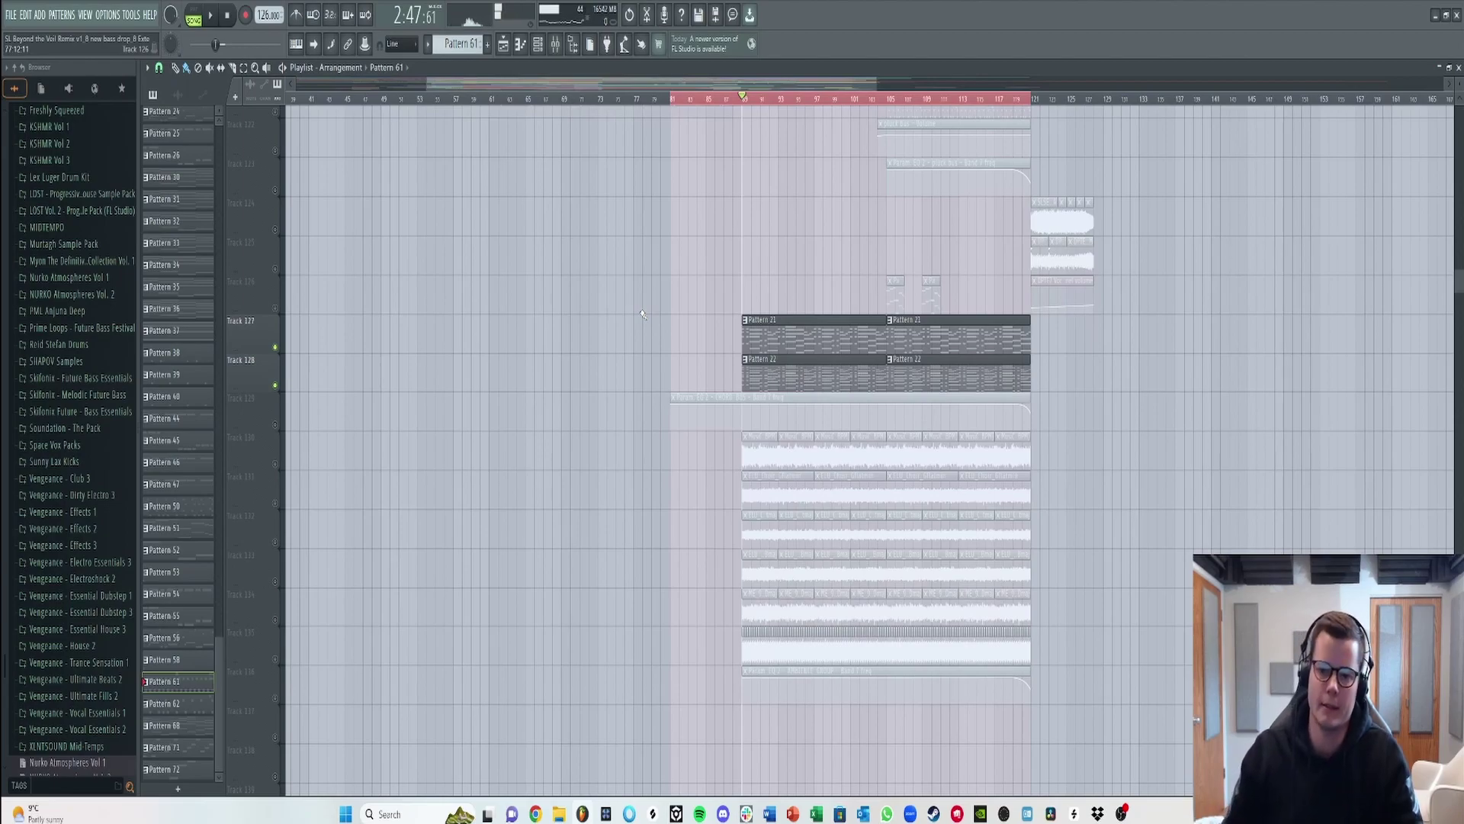
pyautogui.press('space')
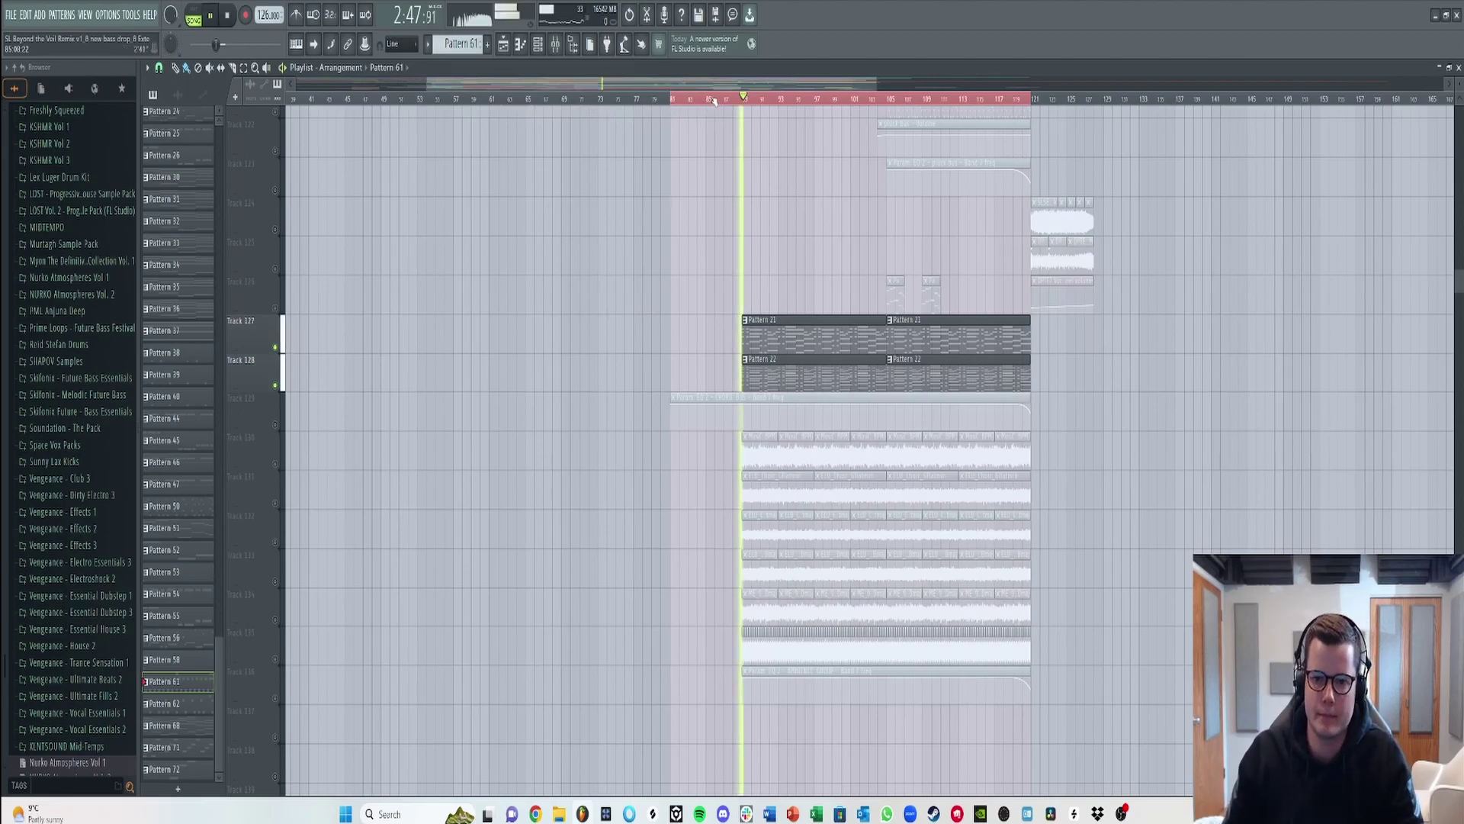
pyautogui.click(276, 425)
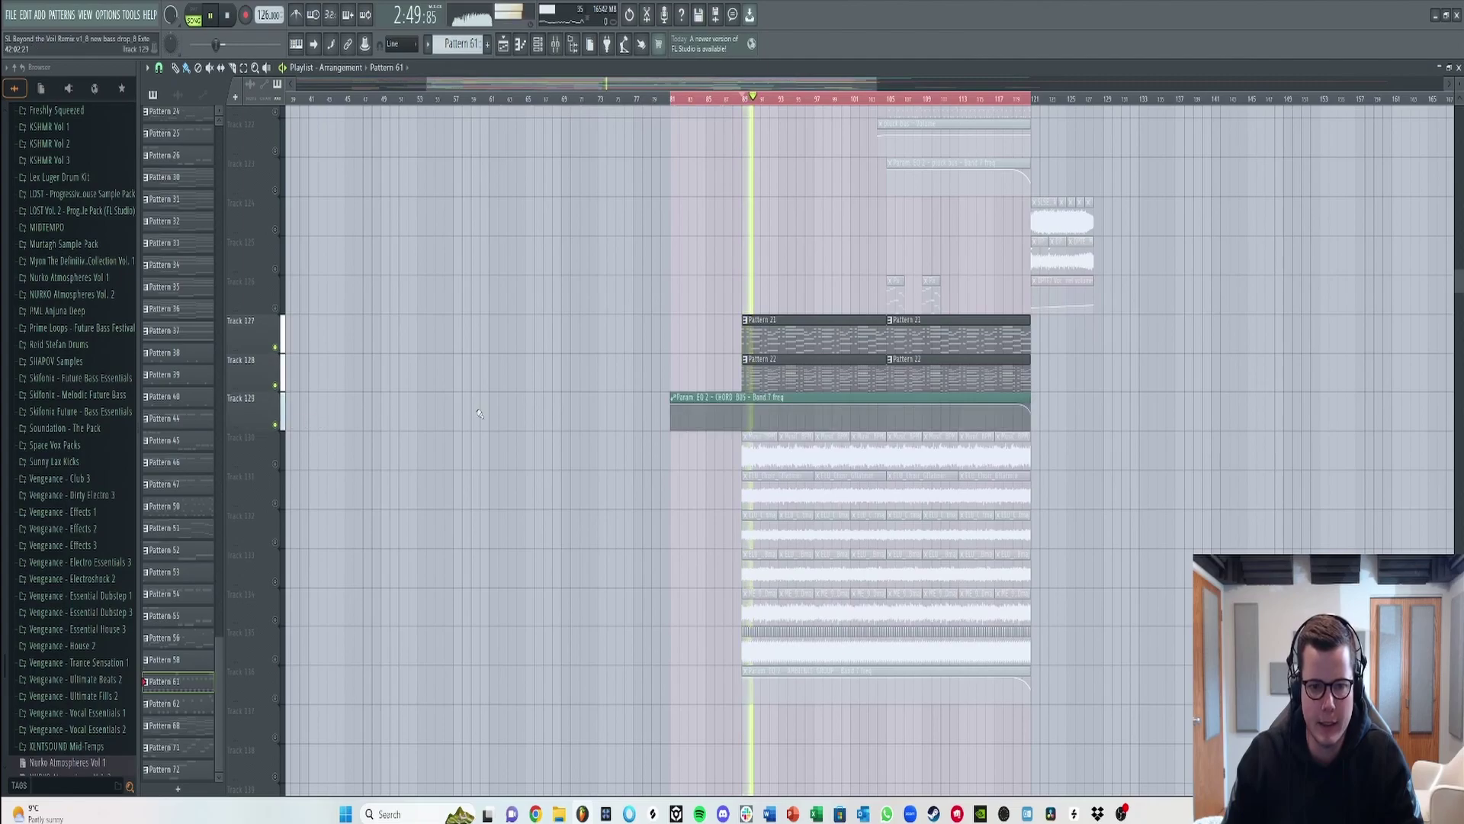
# - Open the Pattern 21 clip's notes with its channels in the channel rack, switch to pattern mode and stop playback
pyautogui.doubleClick(774, 343)
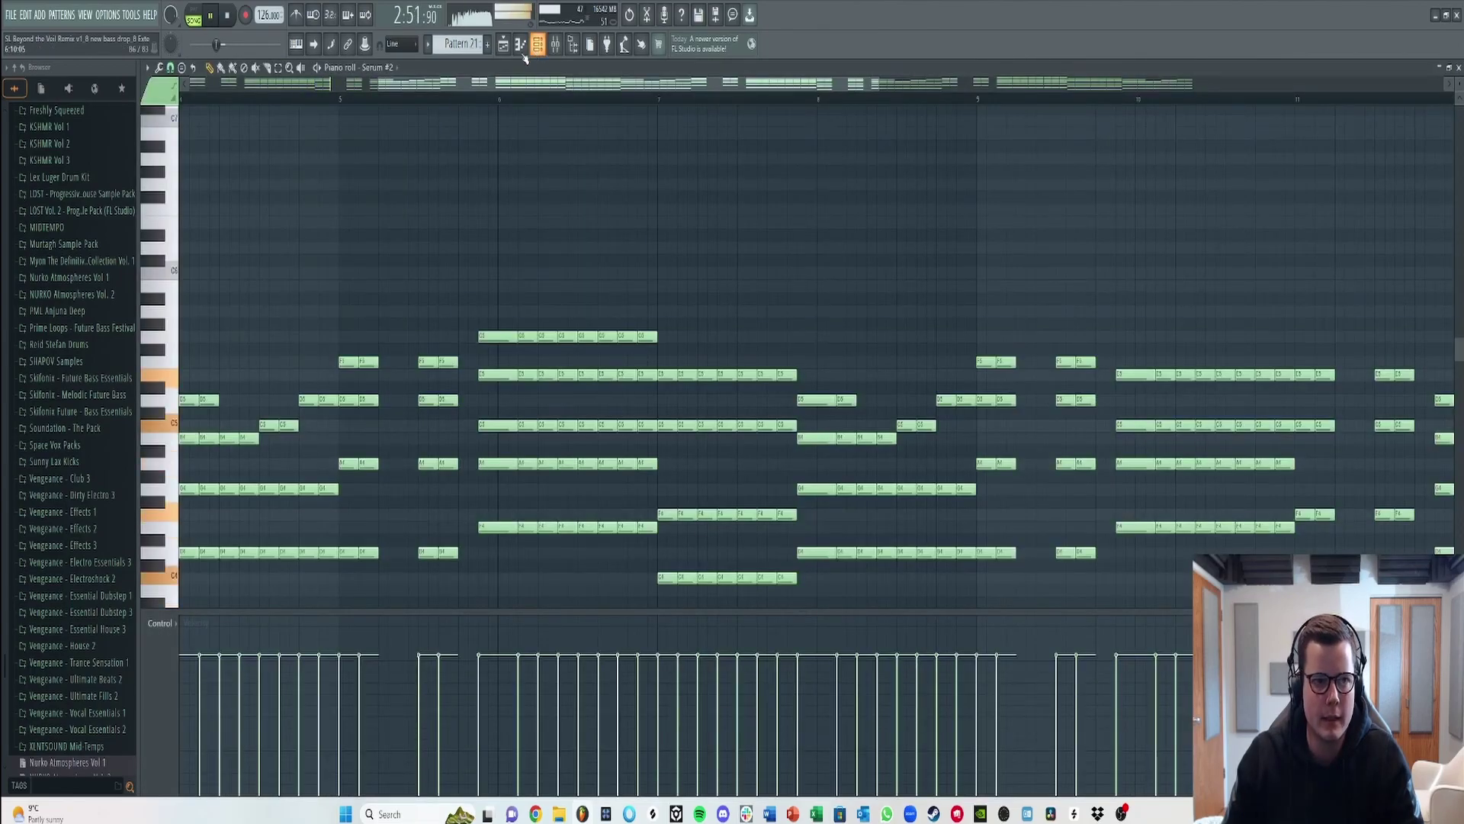
pyautogui.press('F6')
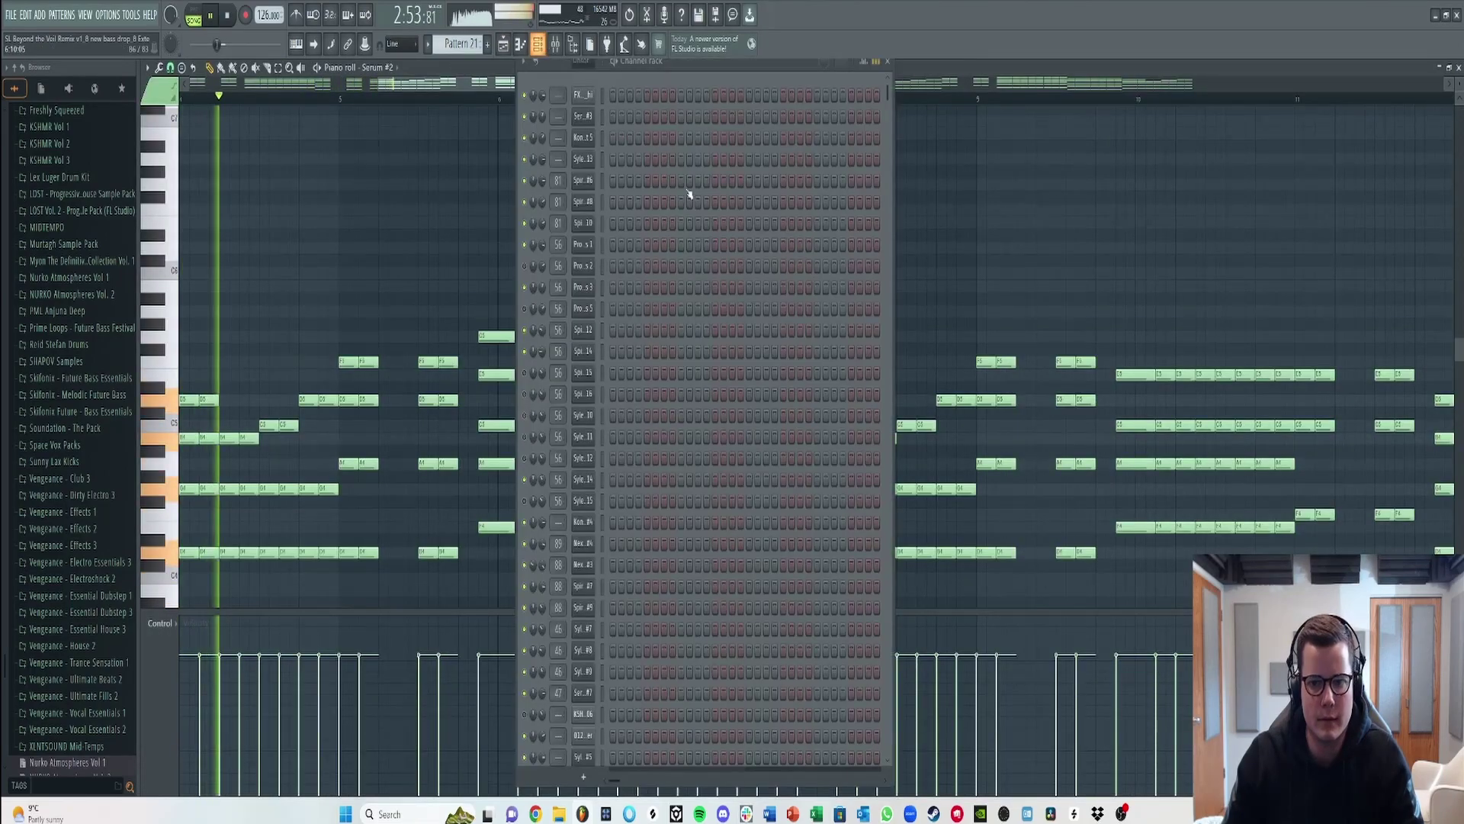
pyautogui.scroll(-6, 706, 389)
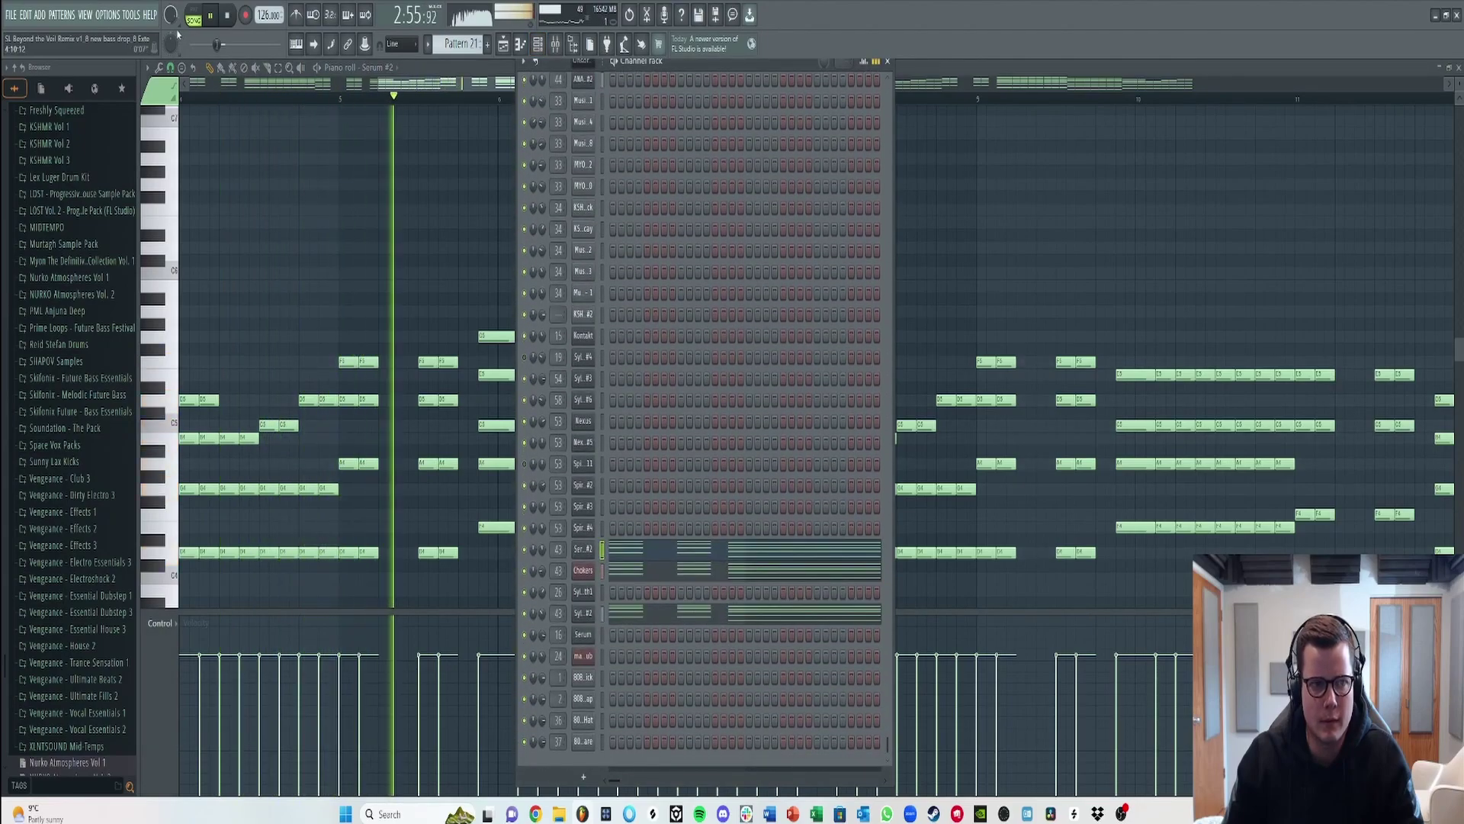
pyautogui.press('l')
pyautogui.press('space')
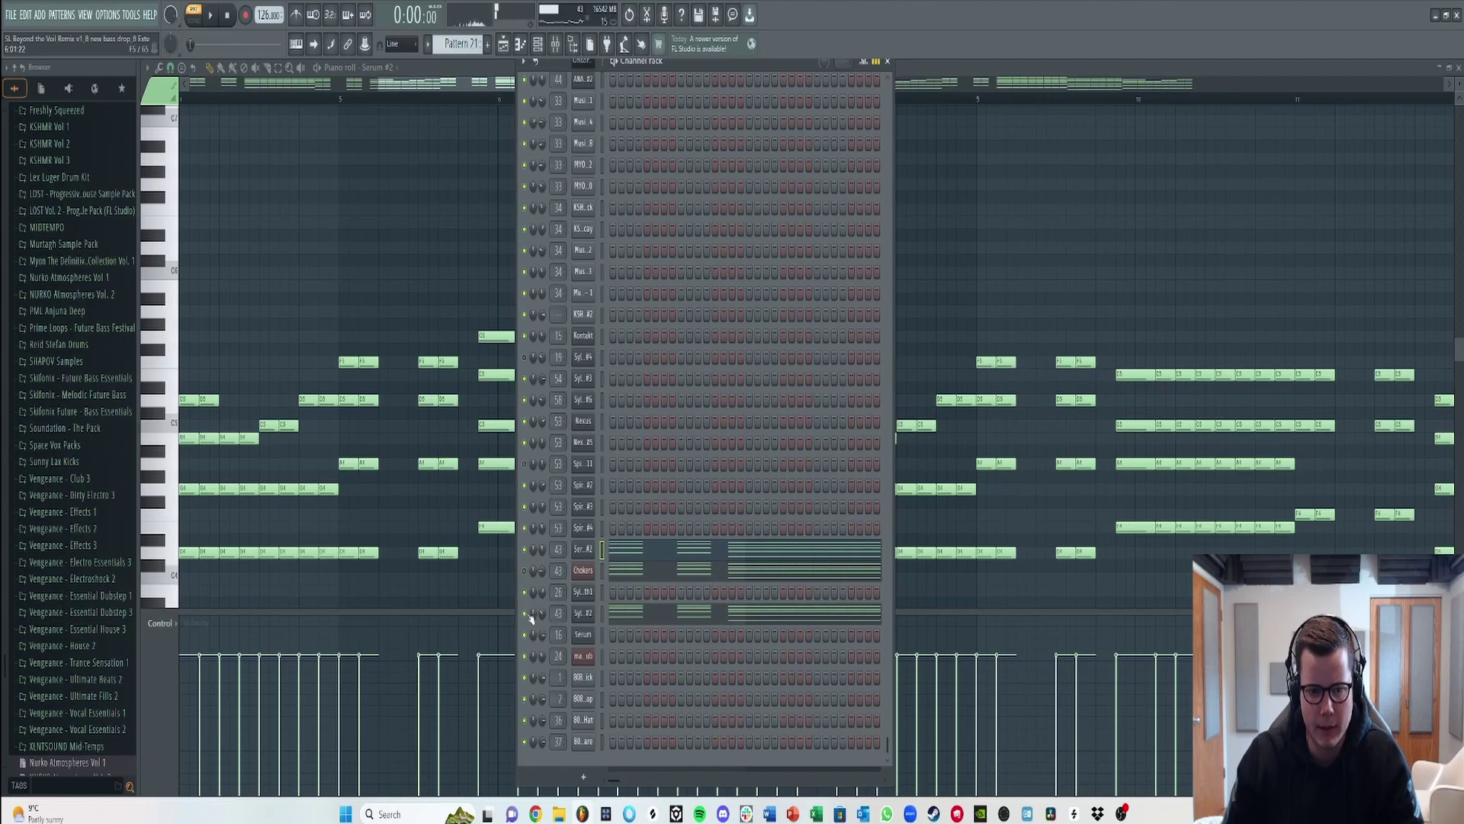
# - Inspect the Serum #2 saw chord instrument while playing the pattern, and close its window
pyautogui.click(595, 551)
pyautogui.press('space')
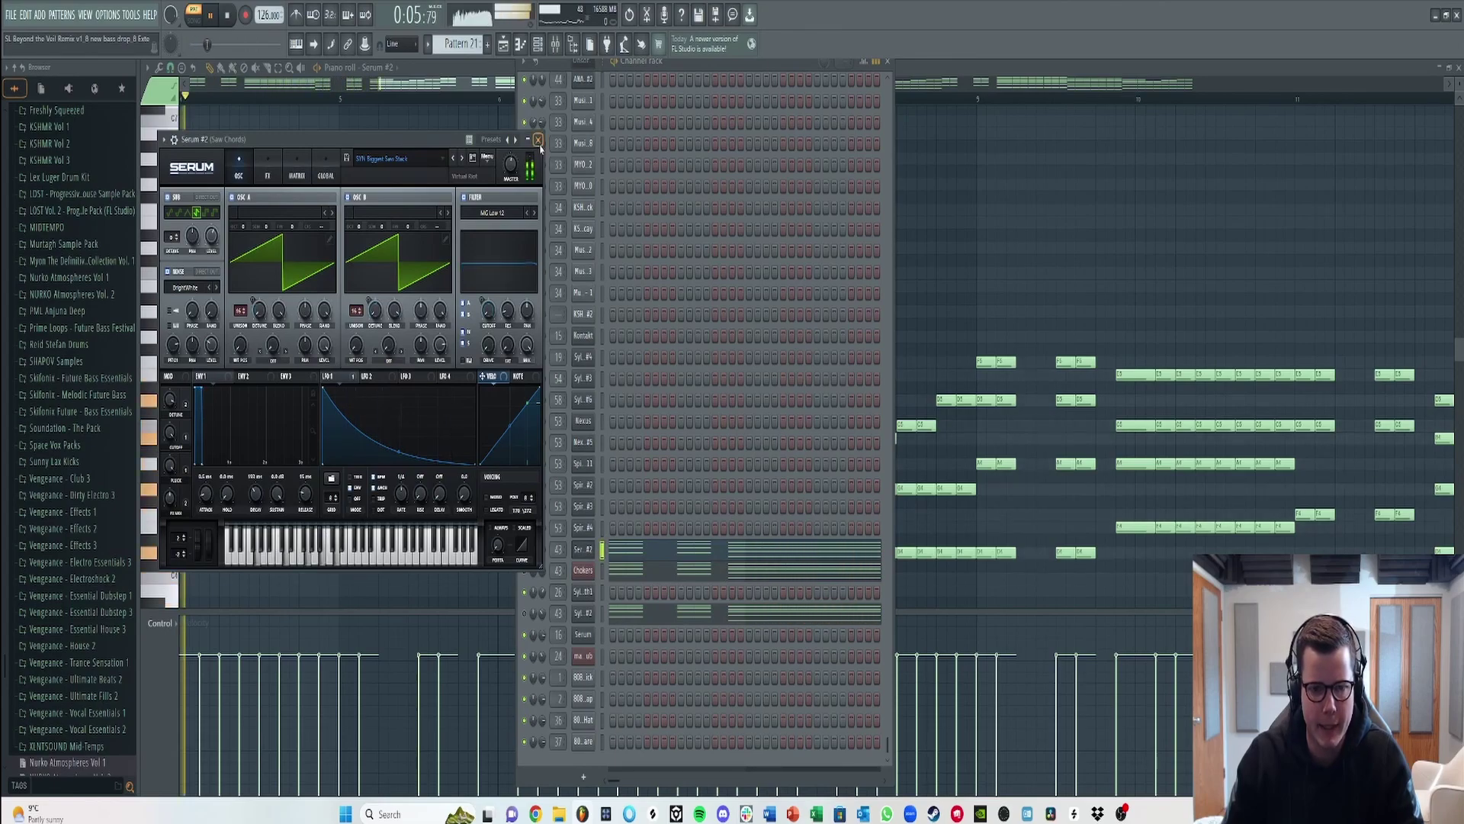
pyautogui.click(538, 141)
pyautogui.press('space')
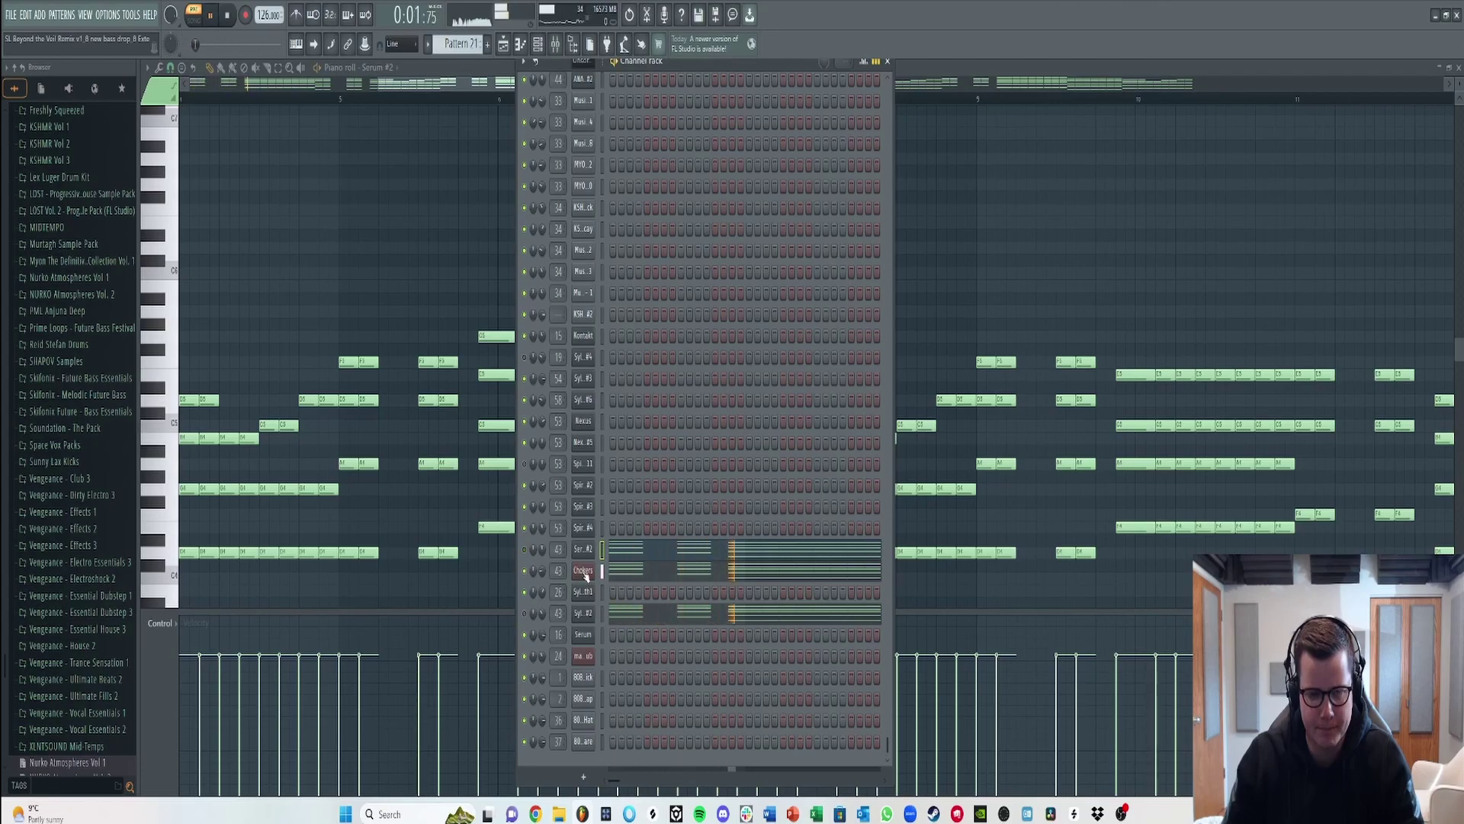
# - Inspect the Chokers Serum channel and the Sylenth1 chord channel while the pattern plays, closing each plugin
pyautogui.click(584, 572)
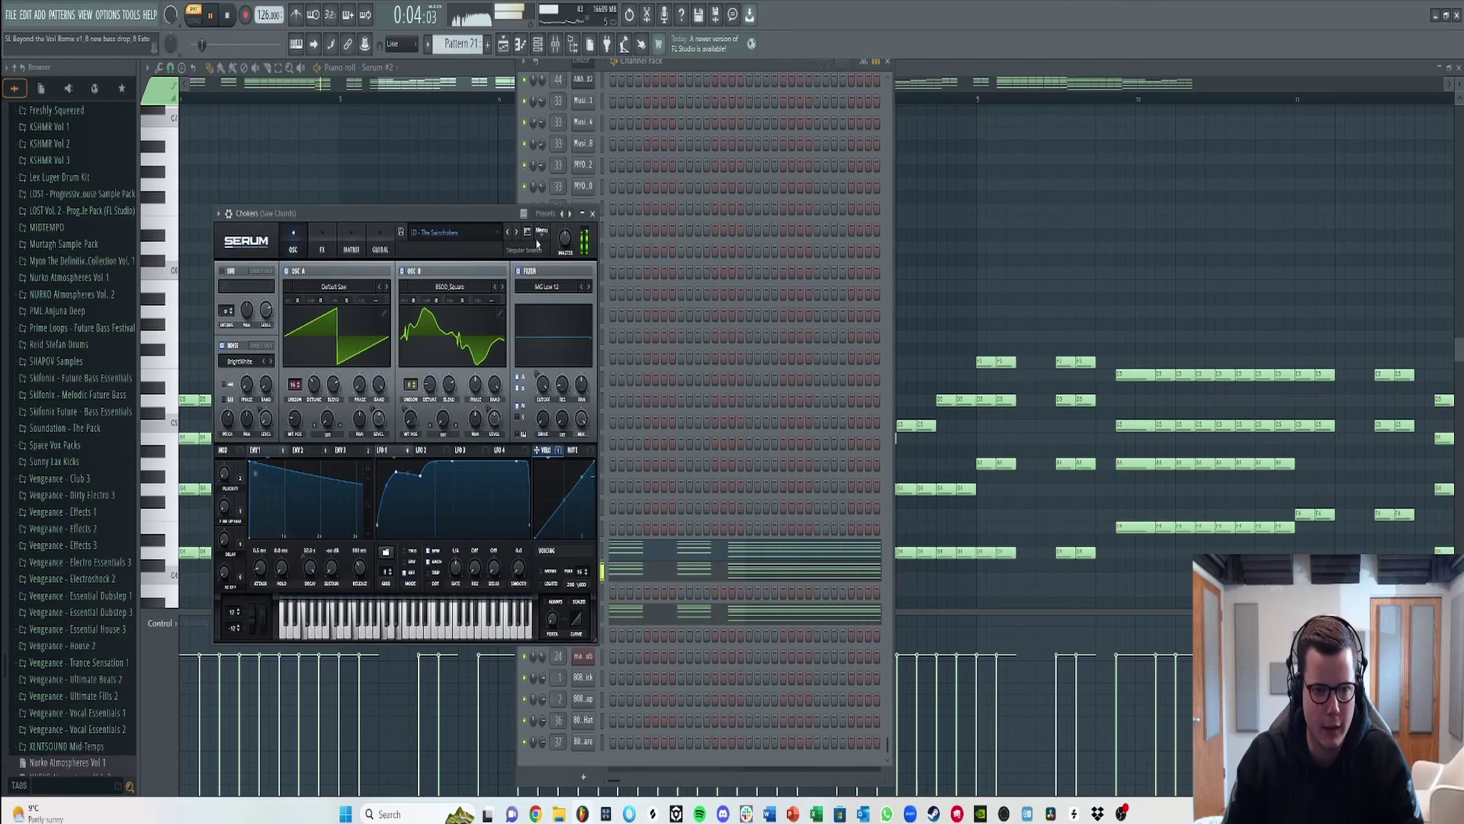
pyautogui.click(581, 568)
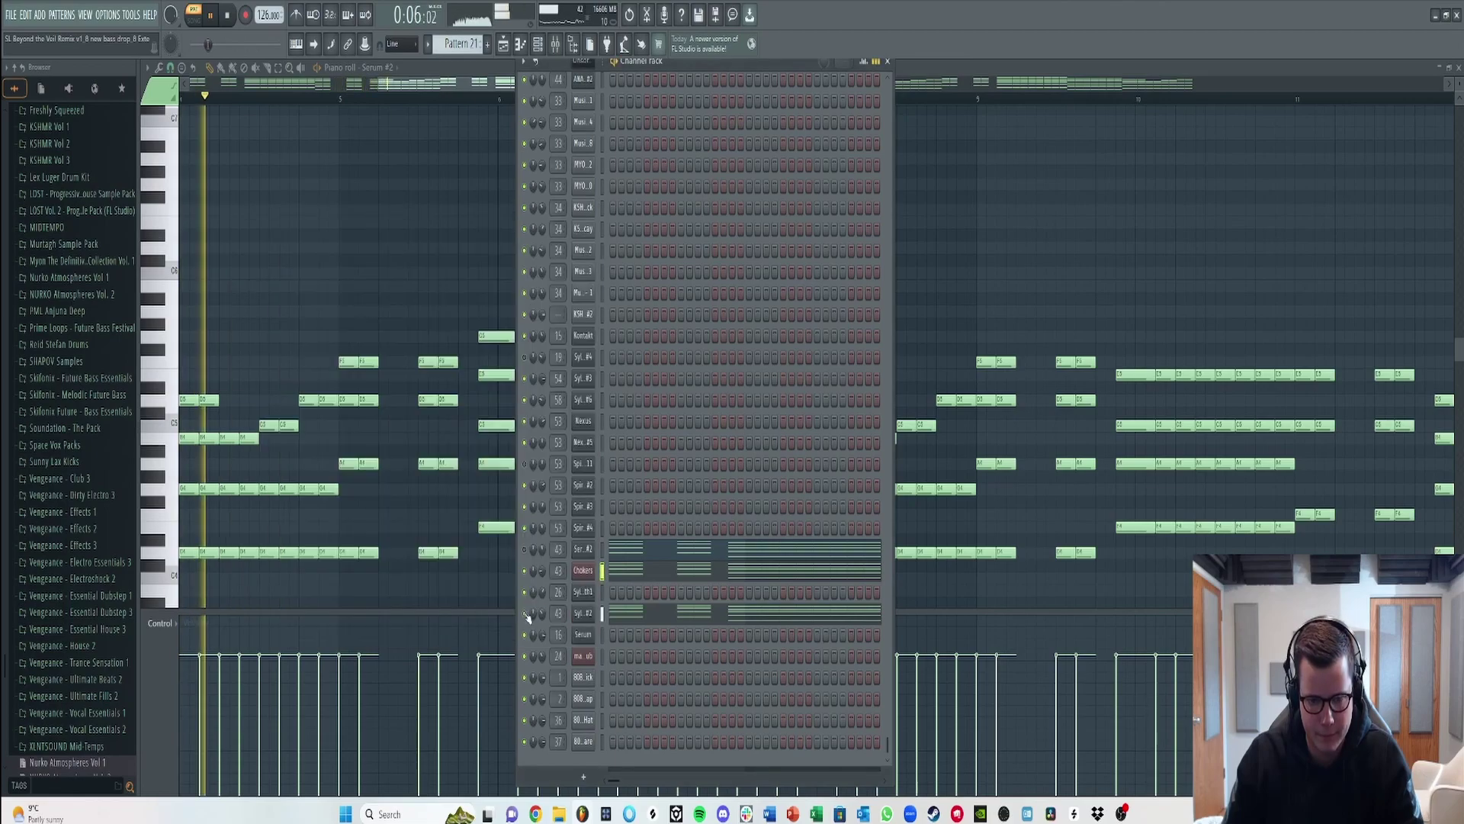
pyautogui.click(588, 614)
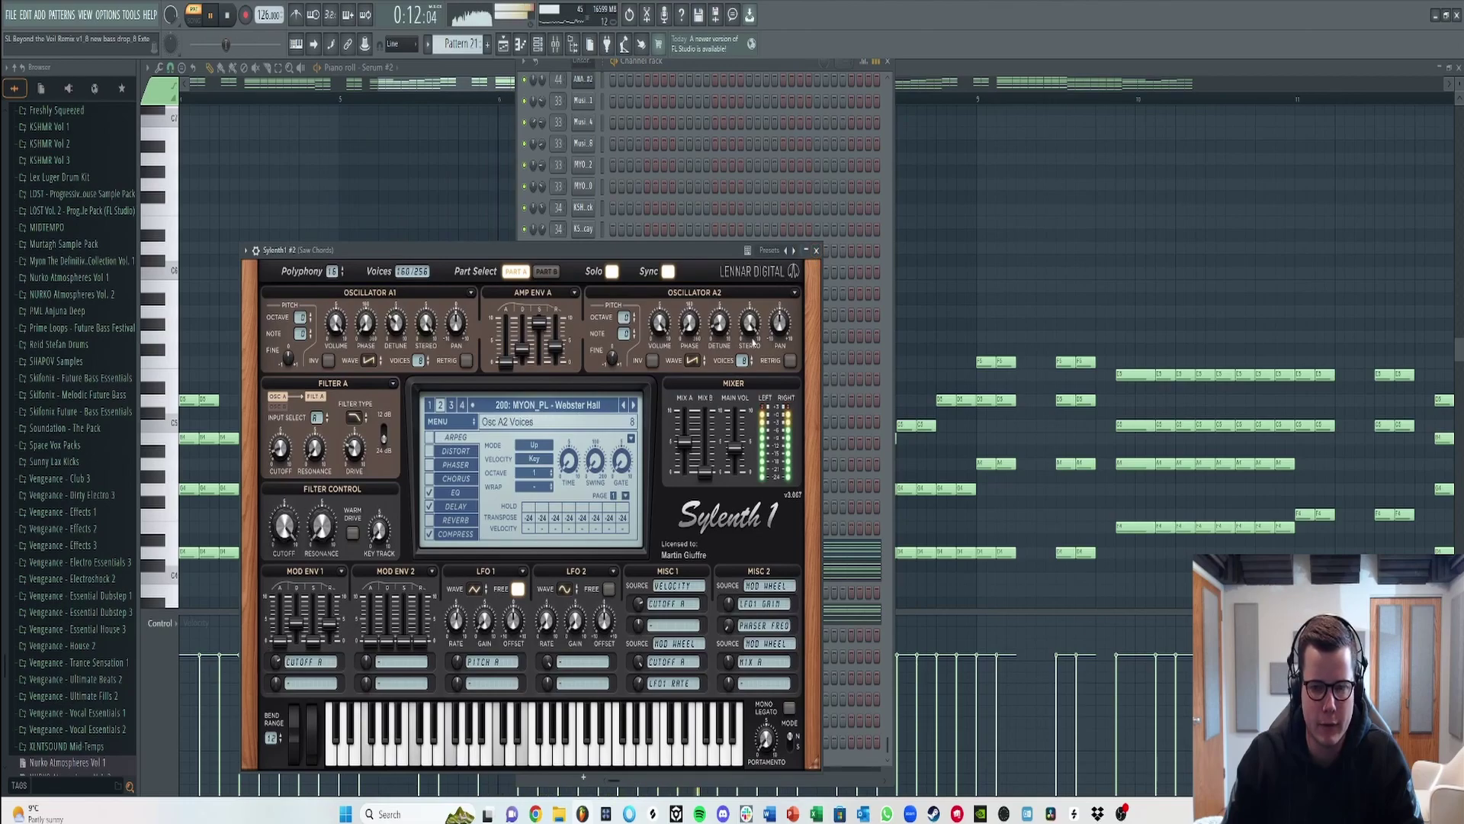
pyautogui.click(817, 251)
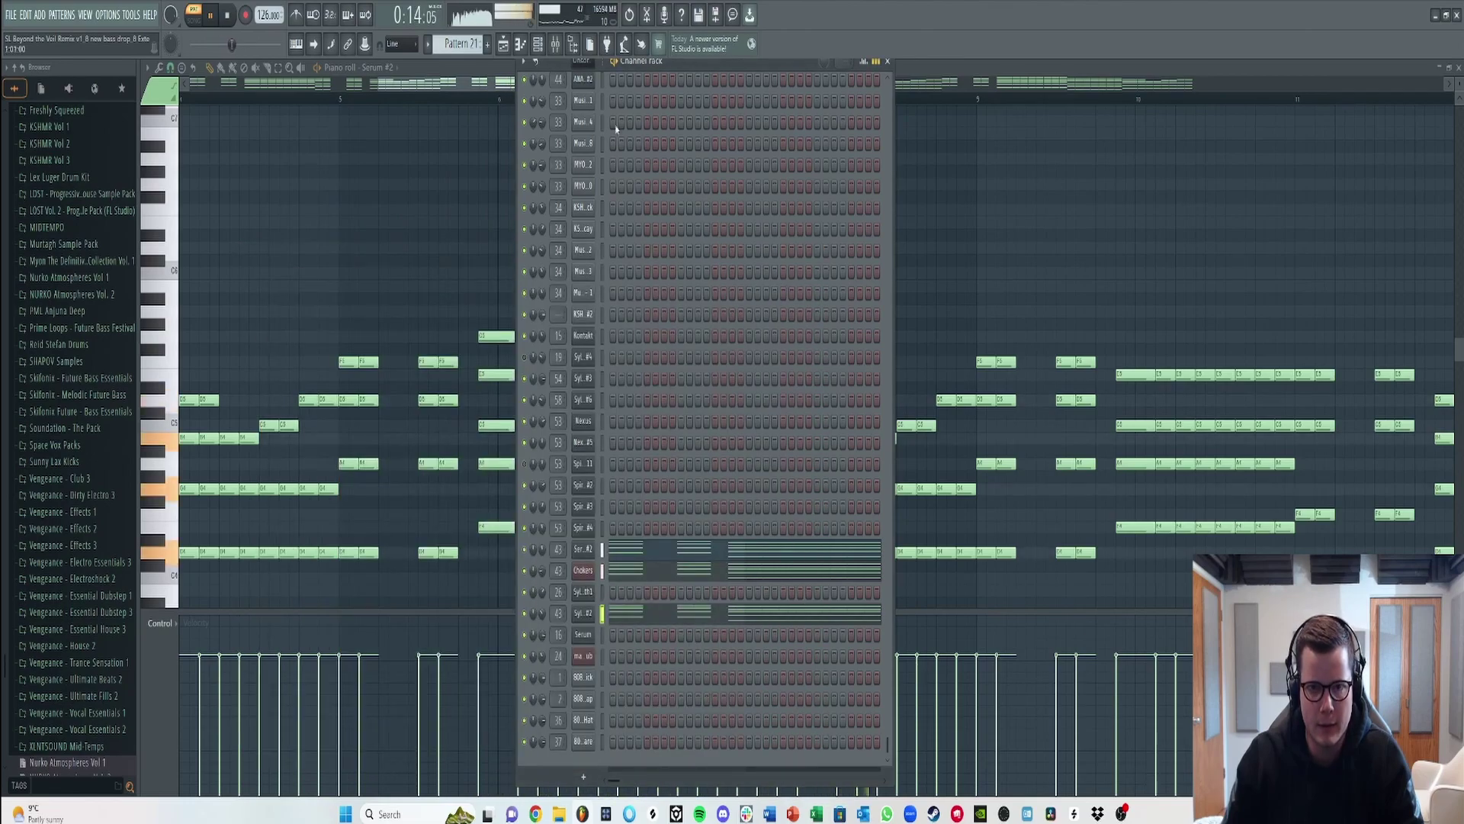
# - Stop playback and inspect the Saw Chords mixer track's Pro-Q 3, CamelCrusher and SSLChannel Stereo effects
pyautogui.press('F9')
pyautogui.press('space')
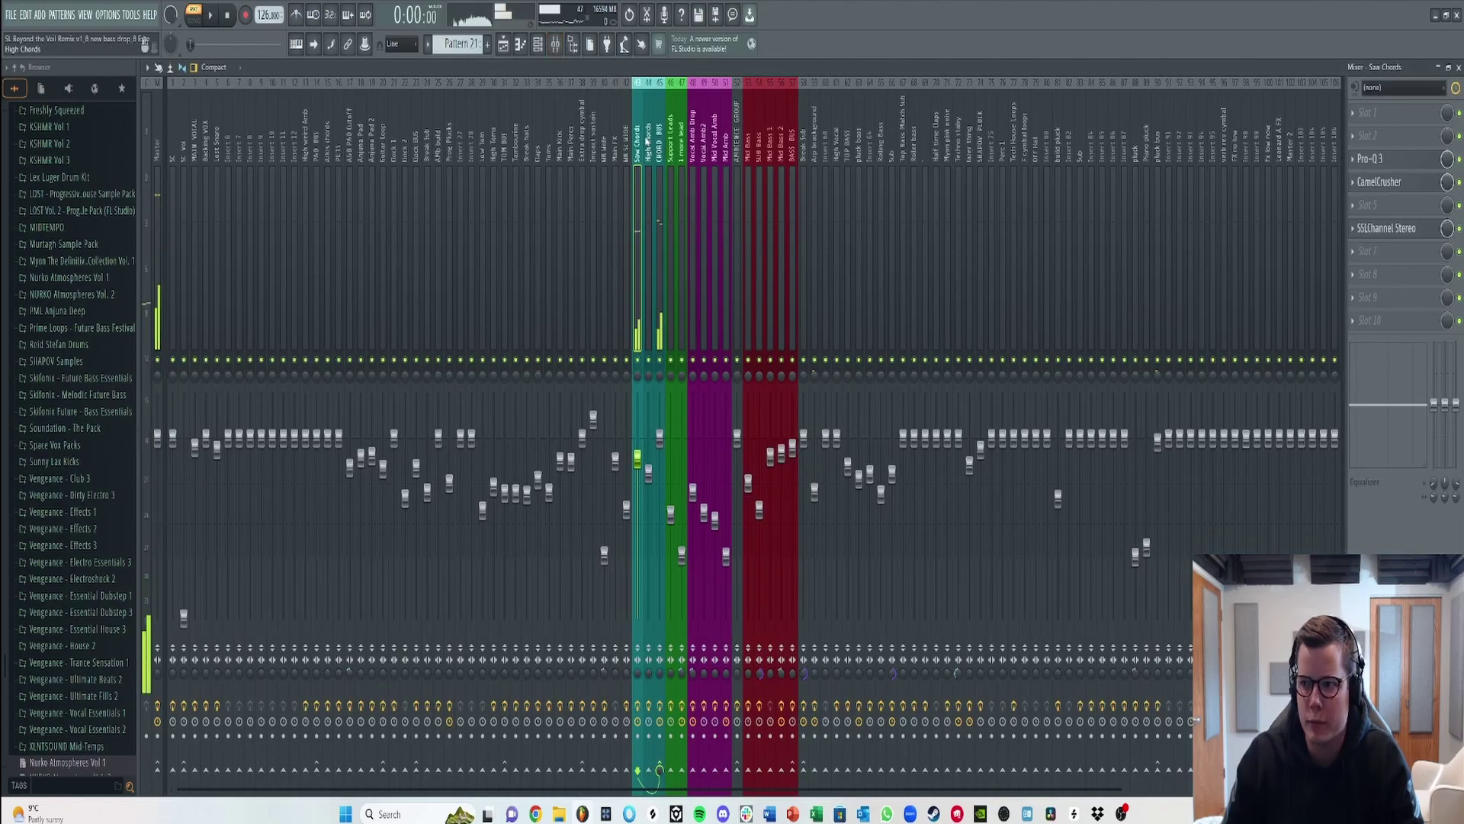
pyautogui.click(1396, 160)
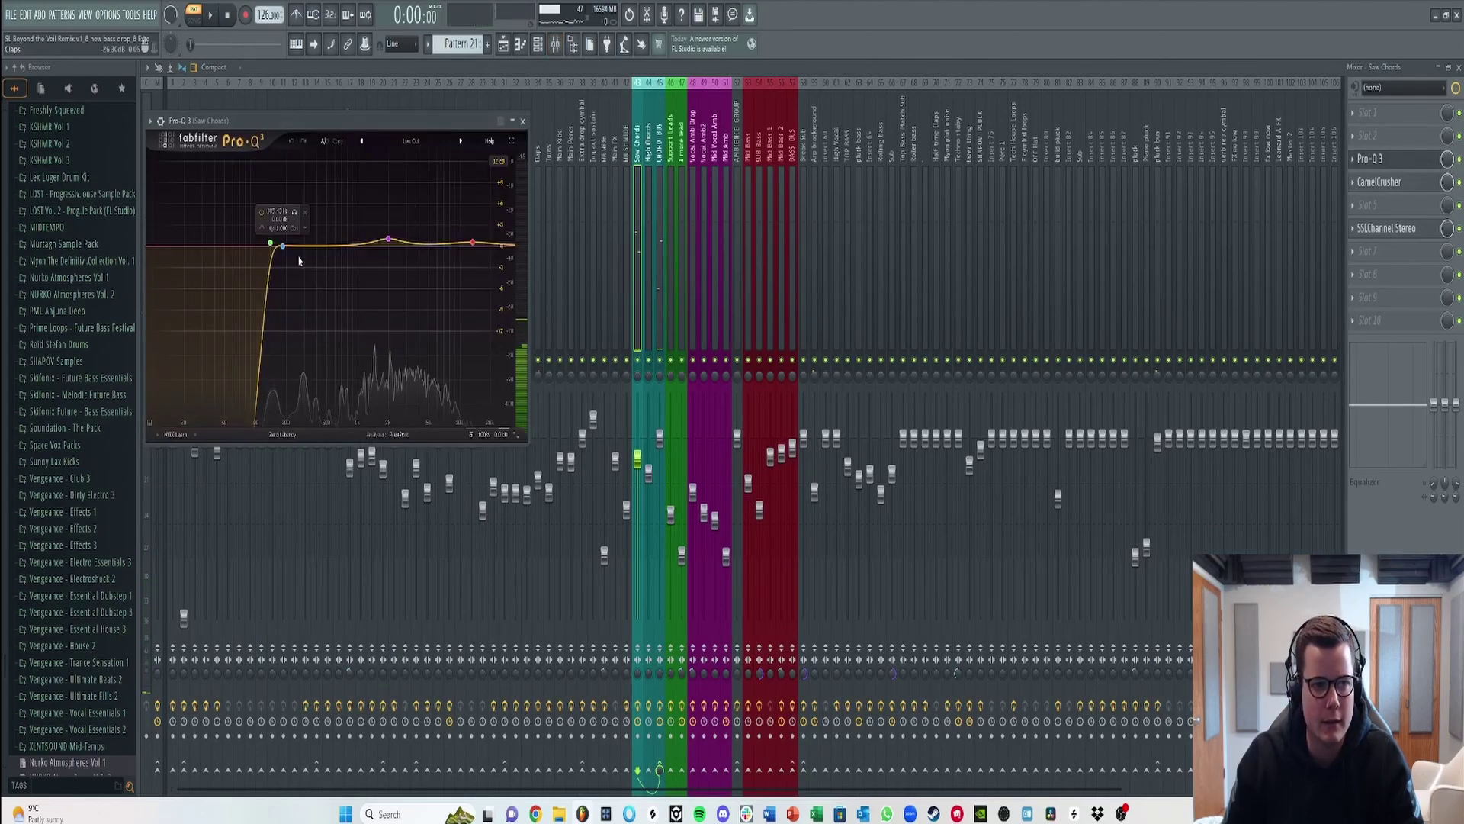
pyautogui.click(1400, 183)
pyautogui.click(1400, 229)
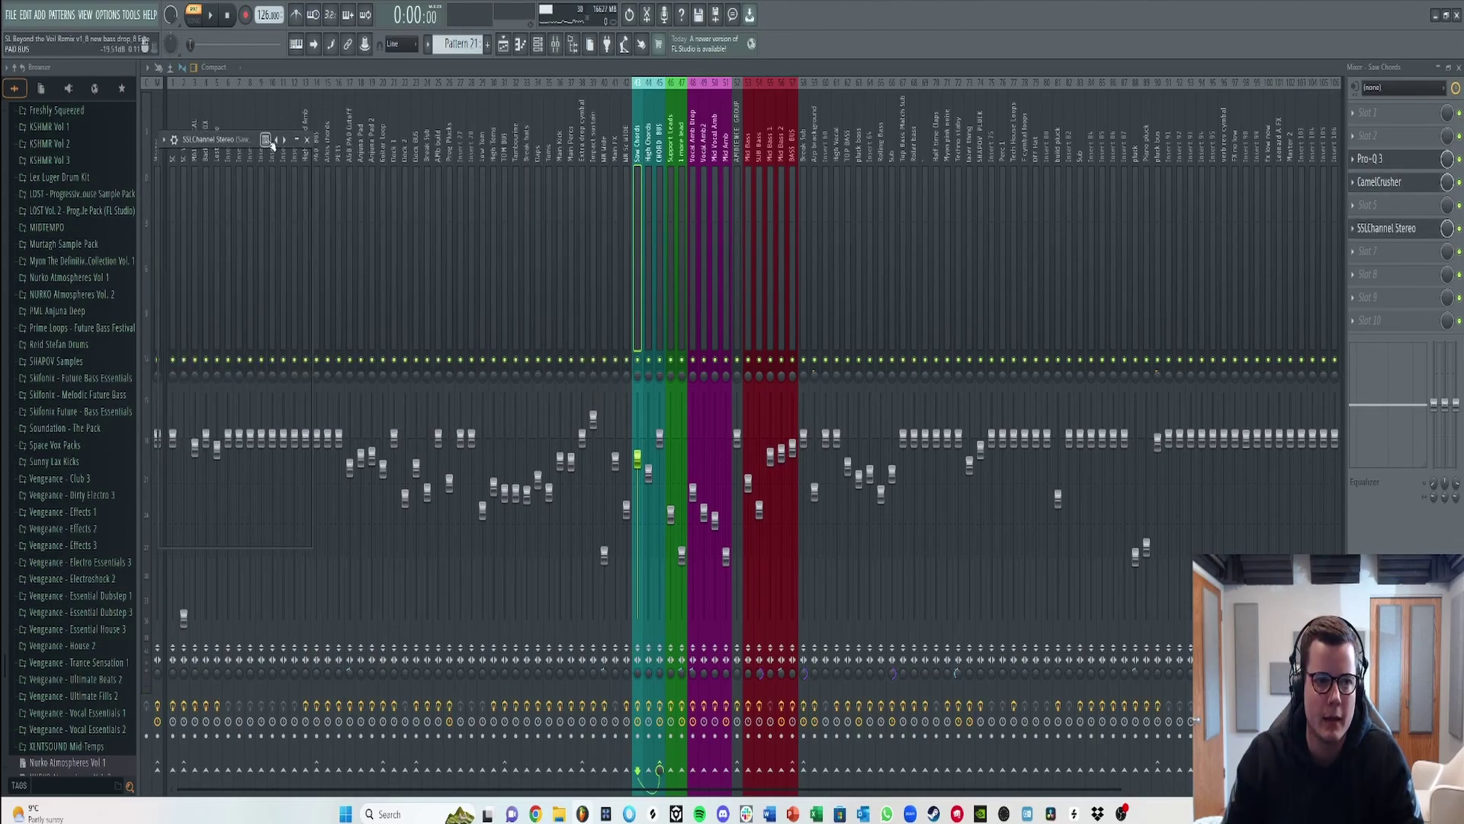
pyautogui.moveTo(280, 145); pyautogui.dragTo(385, 163)
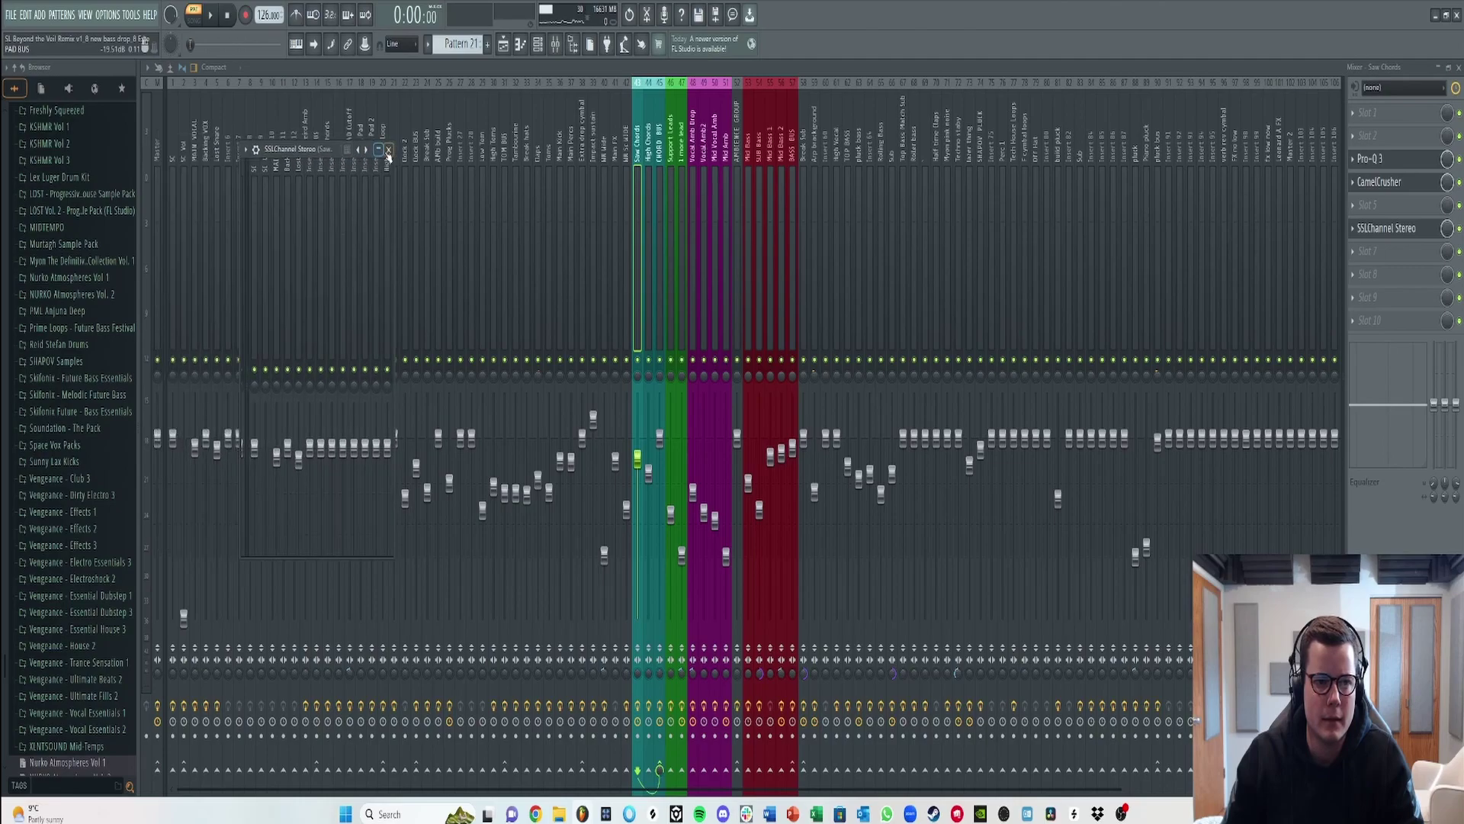
pyautogui.click(388, 151)
pyautogui.click(1386, 230)
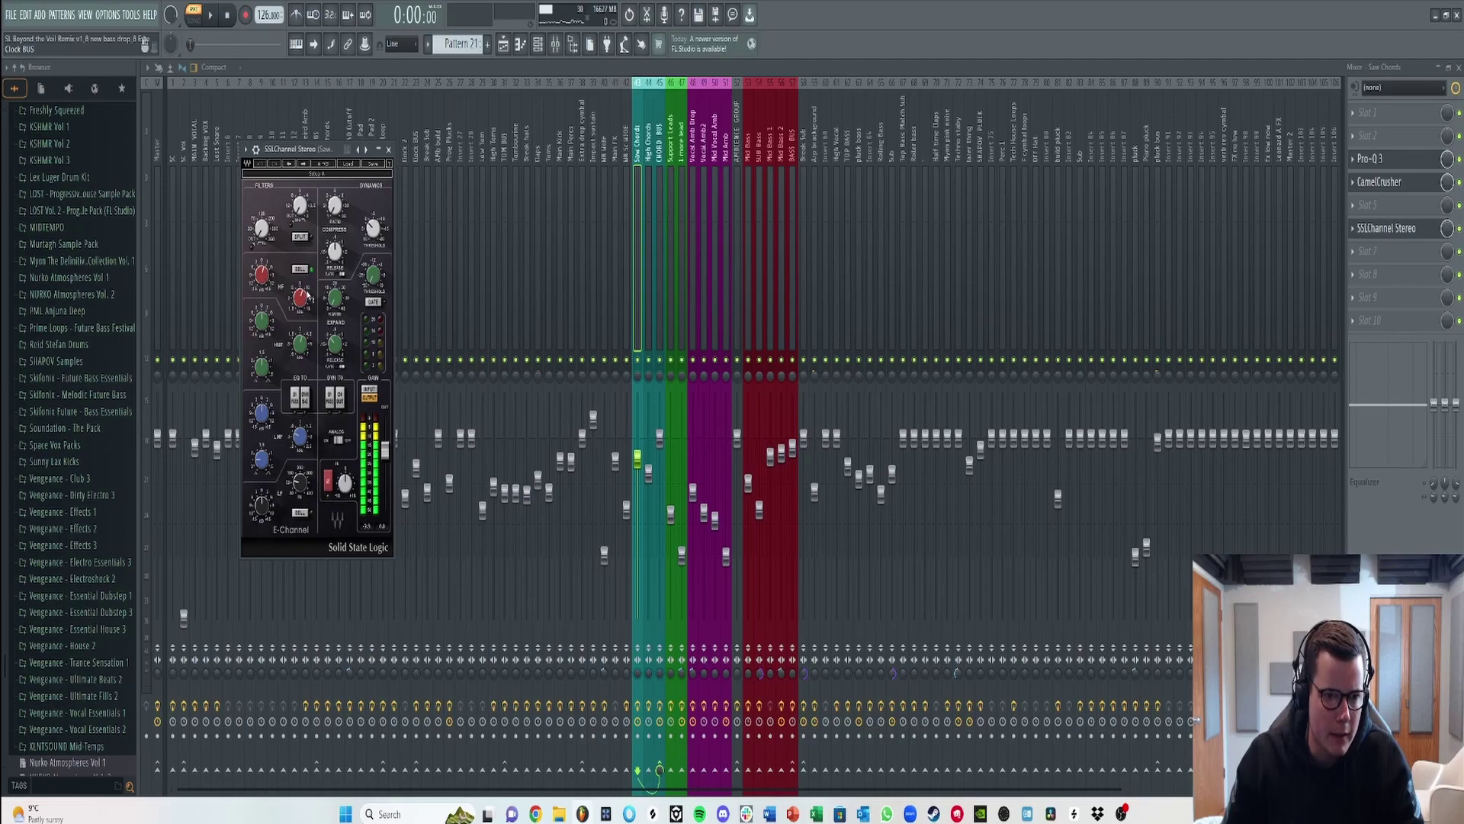
pyautogui.click(389, 151)
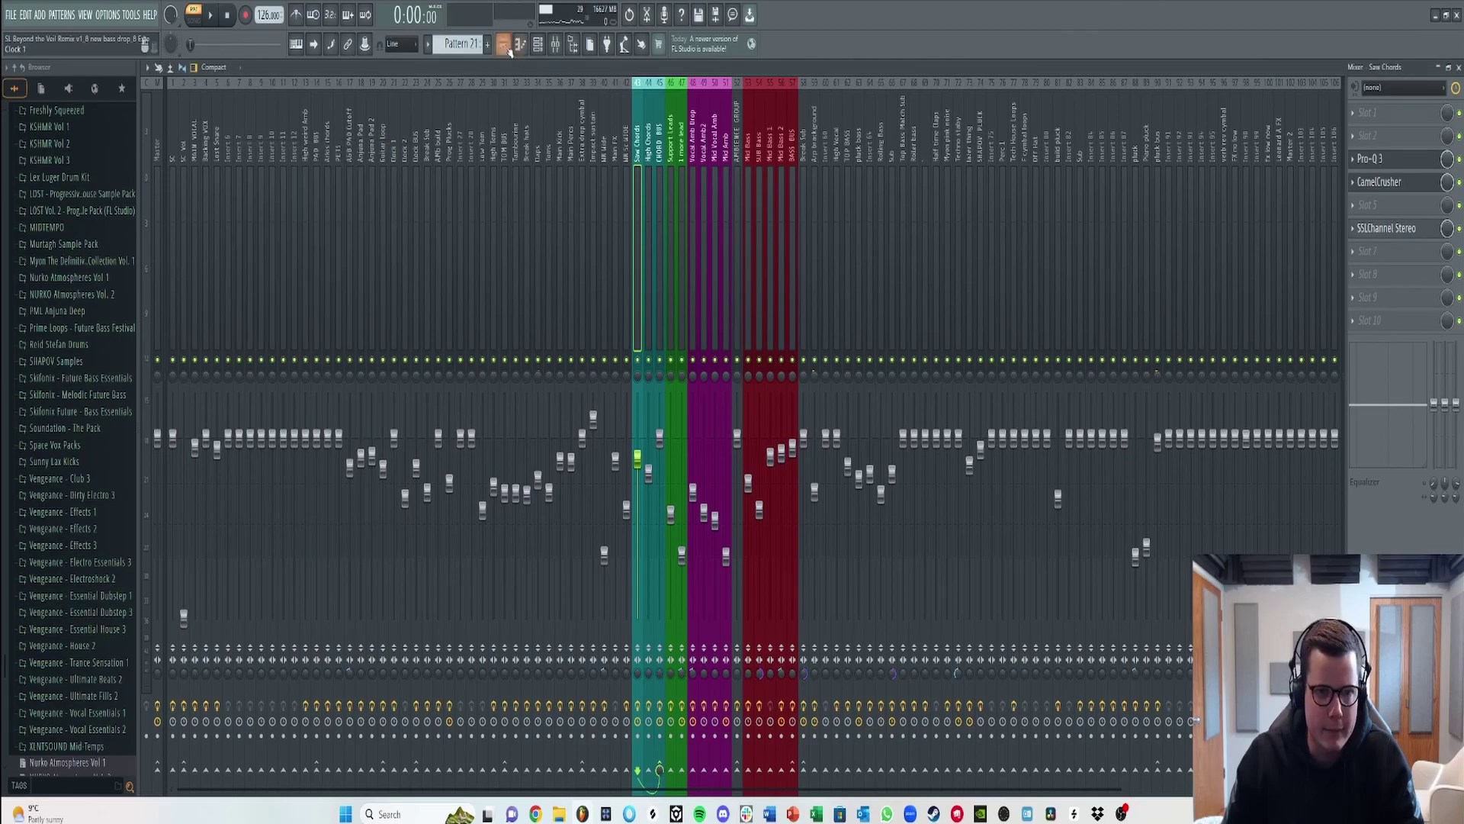
# - Return to the playlist in song mode and isolate tracks 130 to 136 with the ambience layers and their EQ automation
pyautogui.press('F5')
pyautogui.press('l')
pyautogui.press('space')
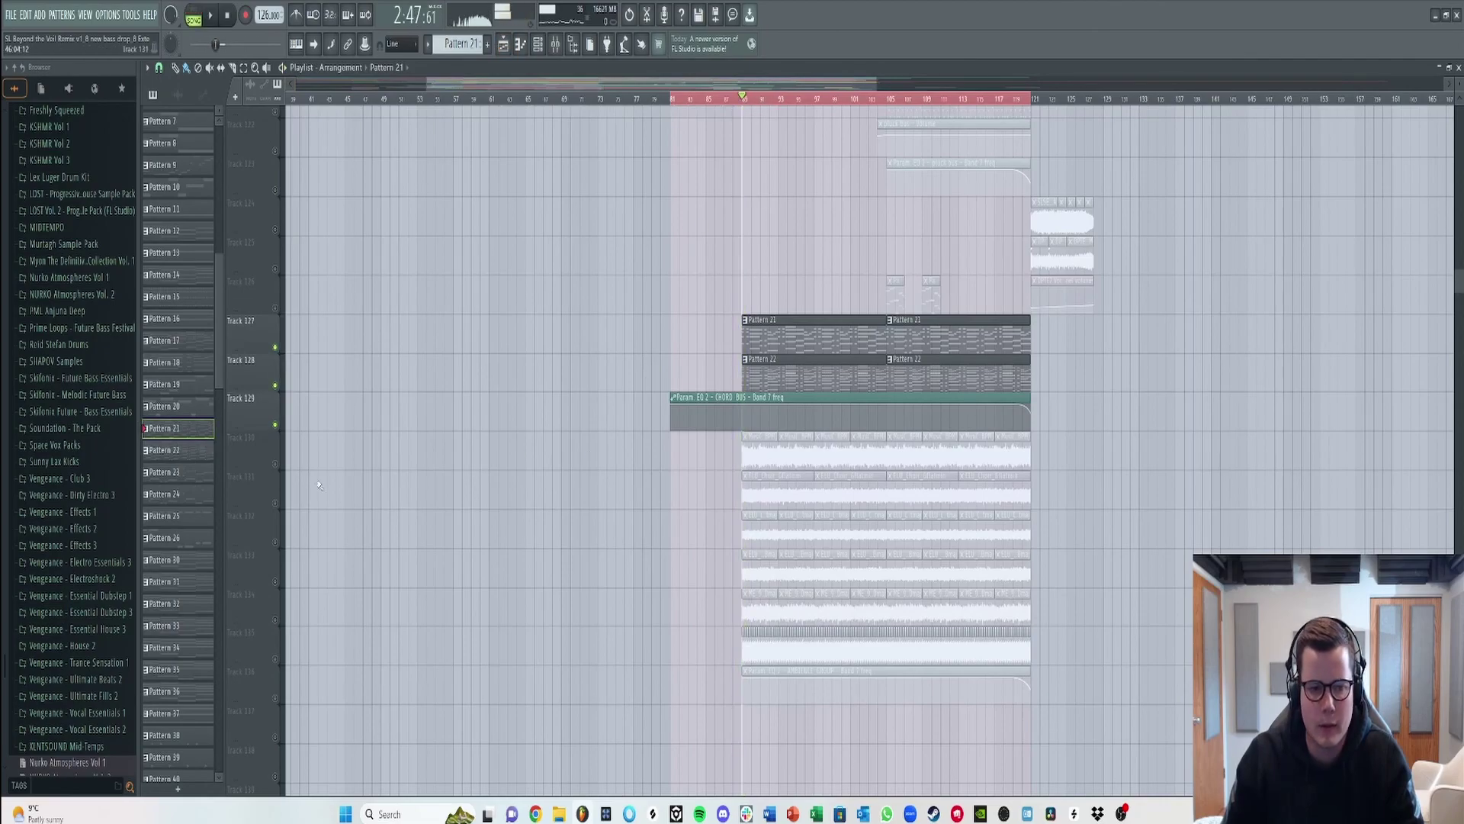
pyautogui.rightClick(276, 465)
pyautogui.click(276, 502)
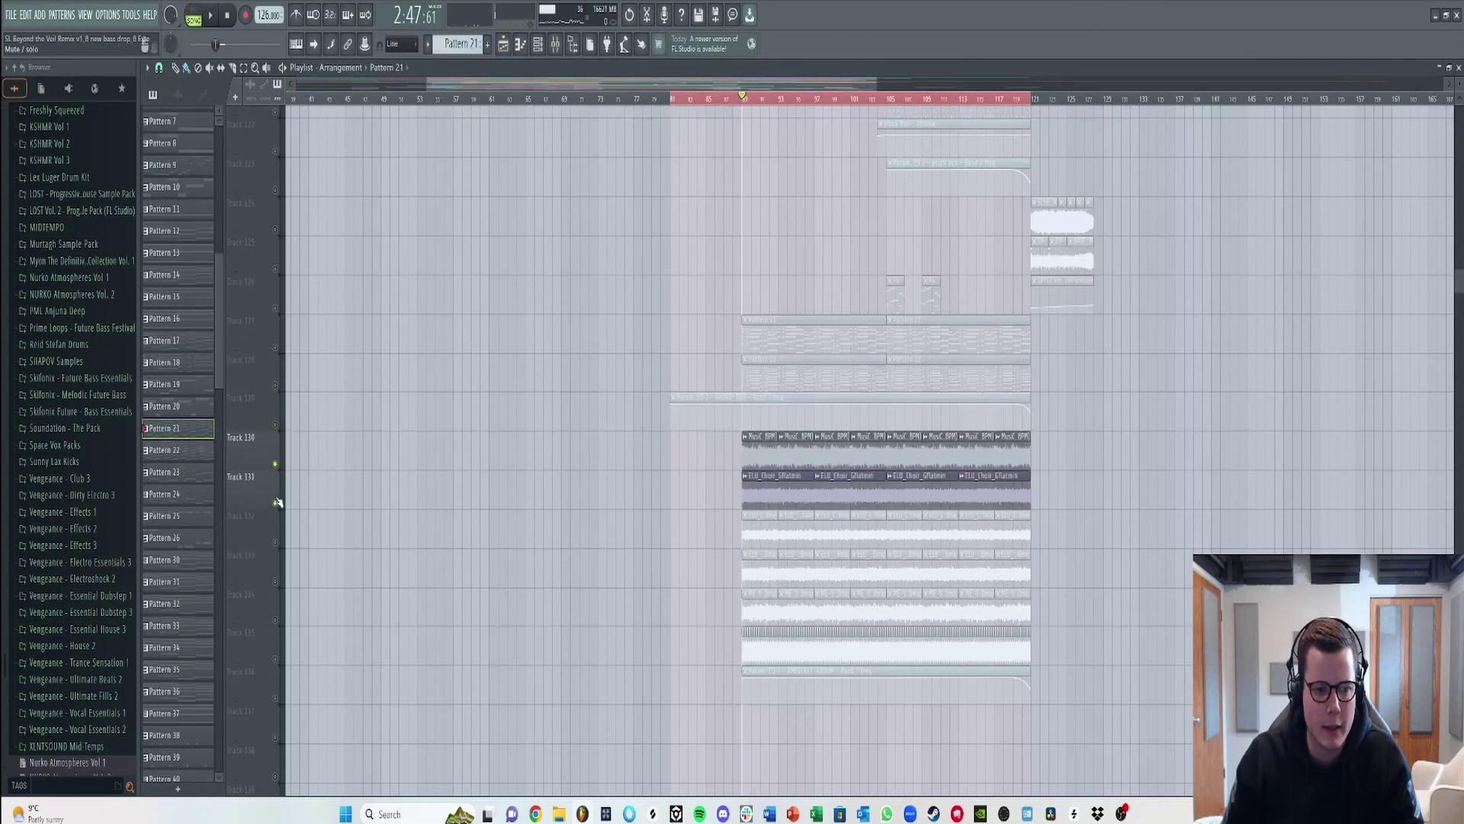
pyautogui.click(275, 542)
pyautogui.click(275, 581)
pyautogui.click(275, 620)
pyautogui.click(276, 660)
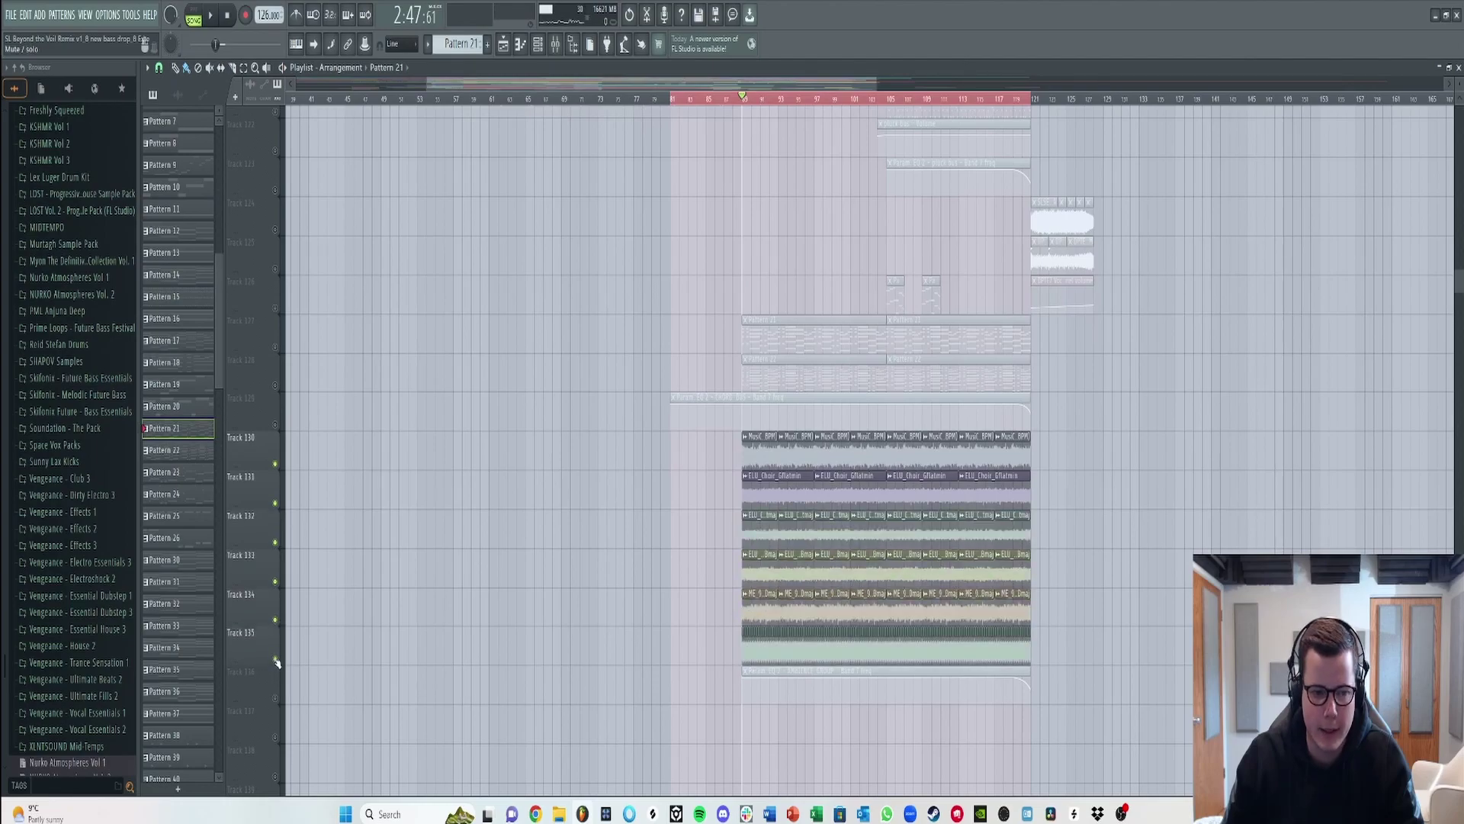
pyautogui.click(276, 699)
# - Play the isolated ambience layers from bar 89 and bring in chord tracks 127 and 128
pyautogui.scroll(6, 858, 101)
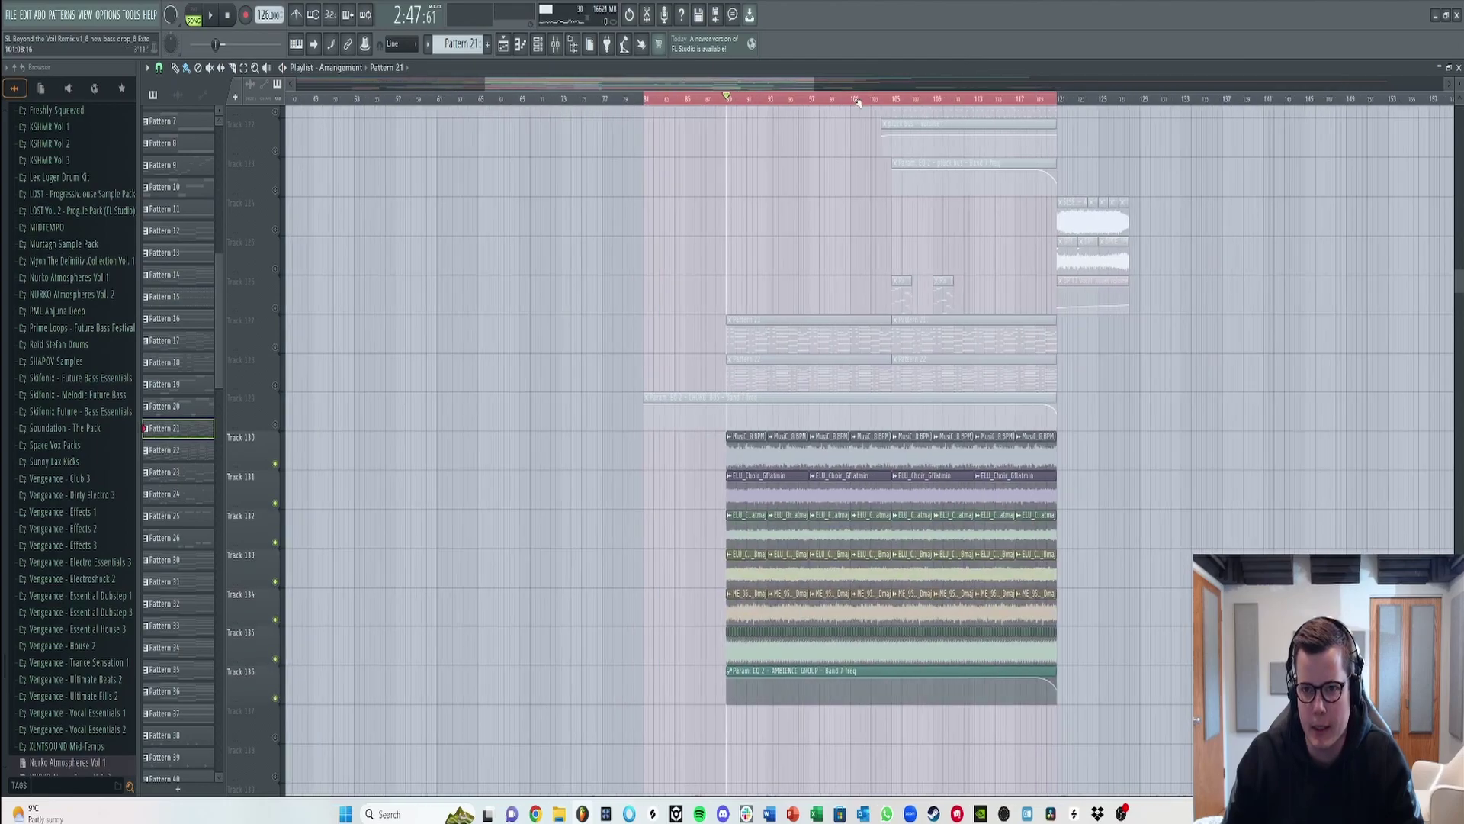
pyautogui.press('space')
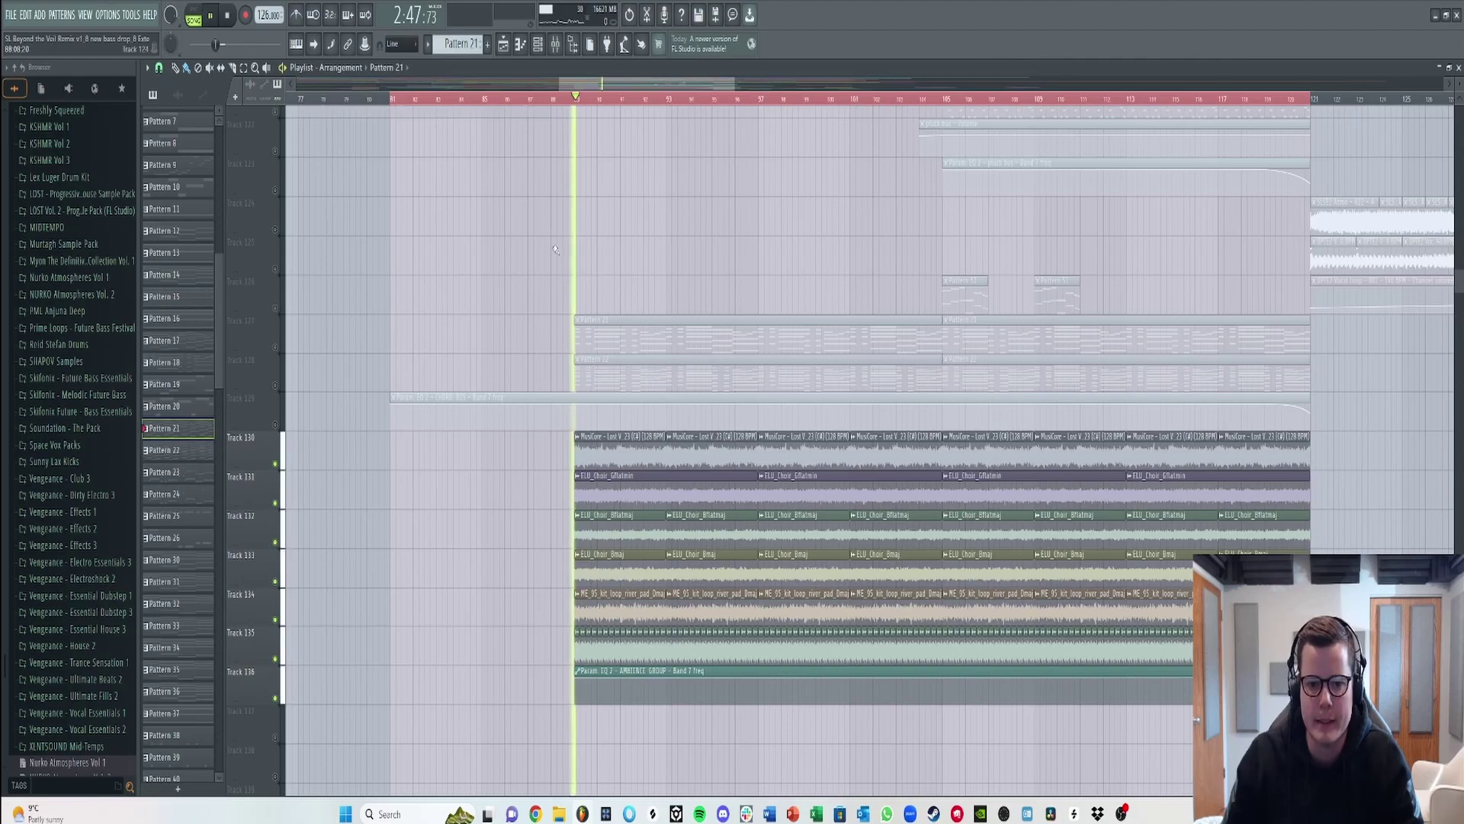
pyautogui.scroll(-3, 566, 389)
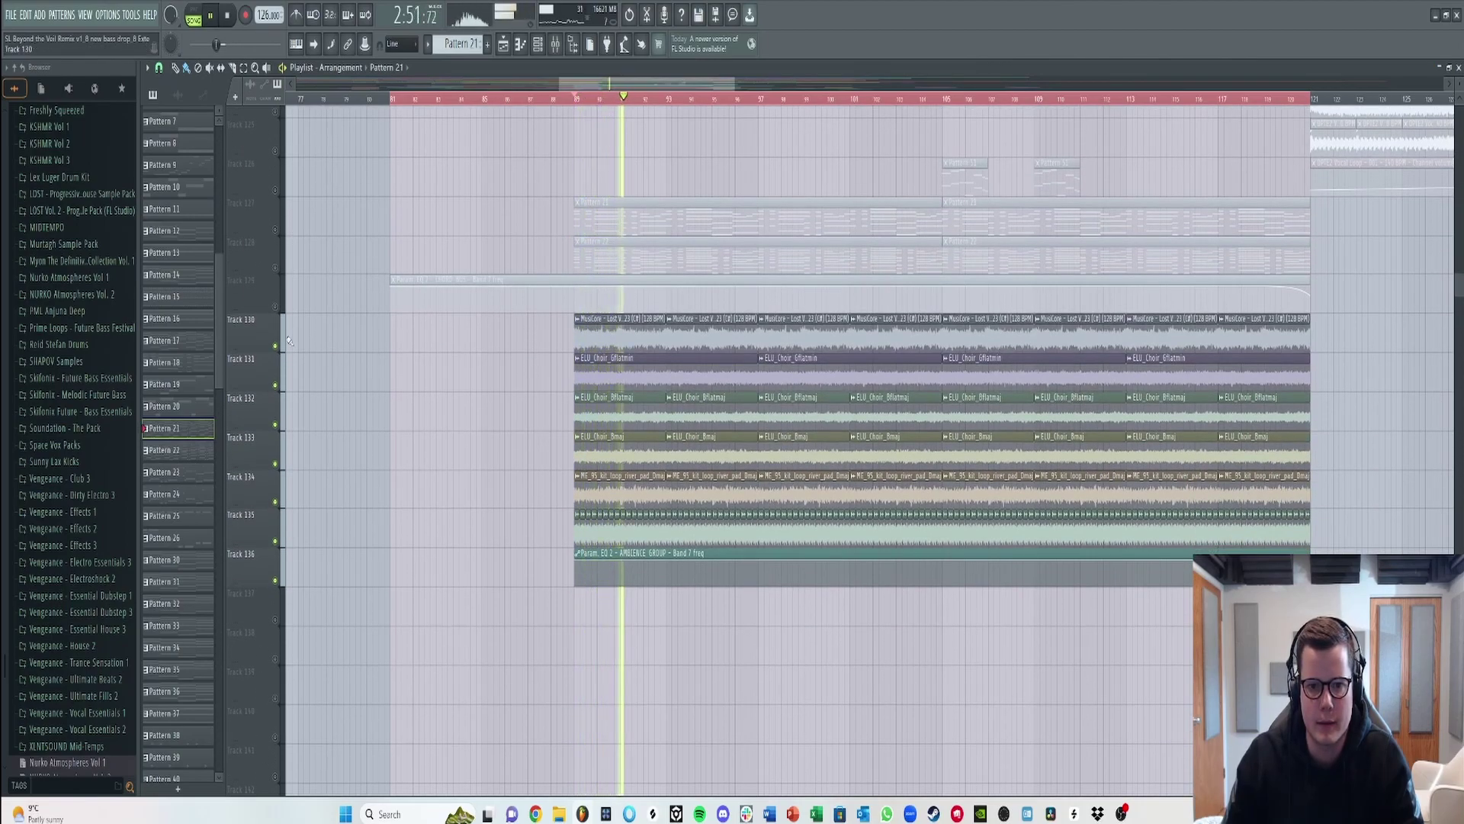
pyautogui.click(275, 267)
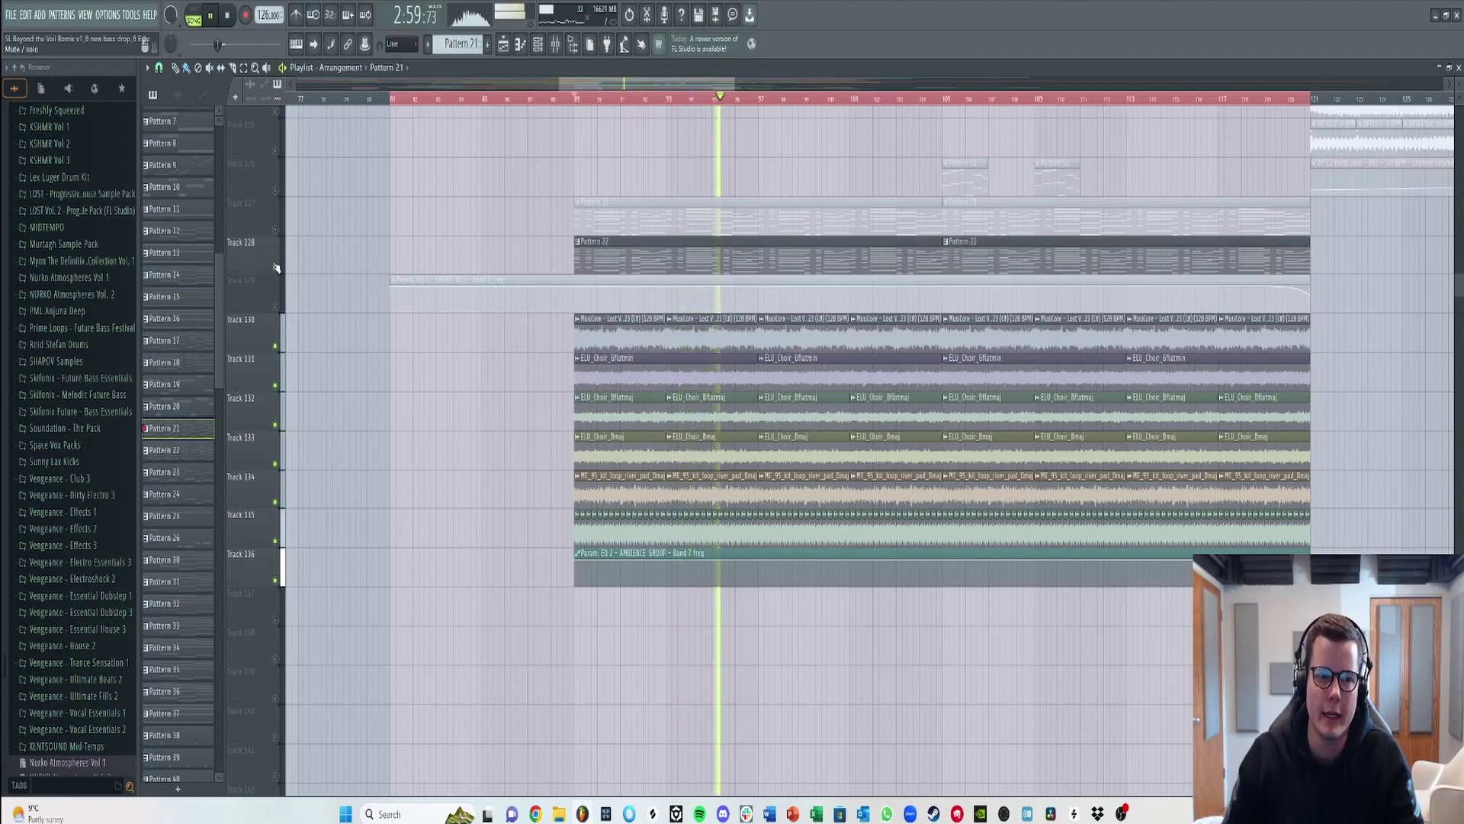
pyautogui.click(275, 230)
# - Mute tracks 131 to 136 so that only the track 130 ambience plays with the chords
pyautogui.click(276, 385)
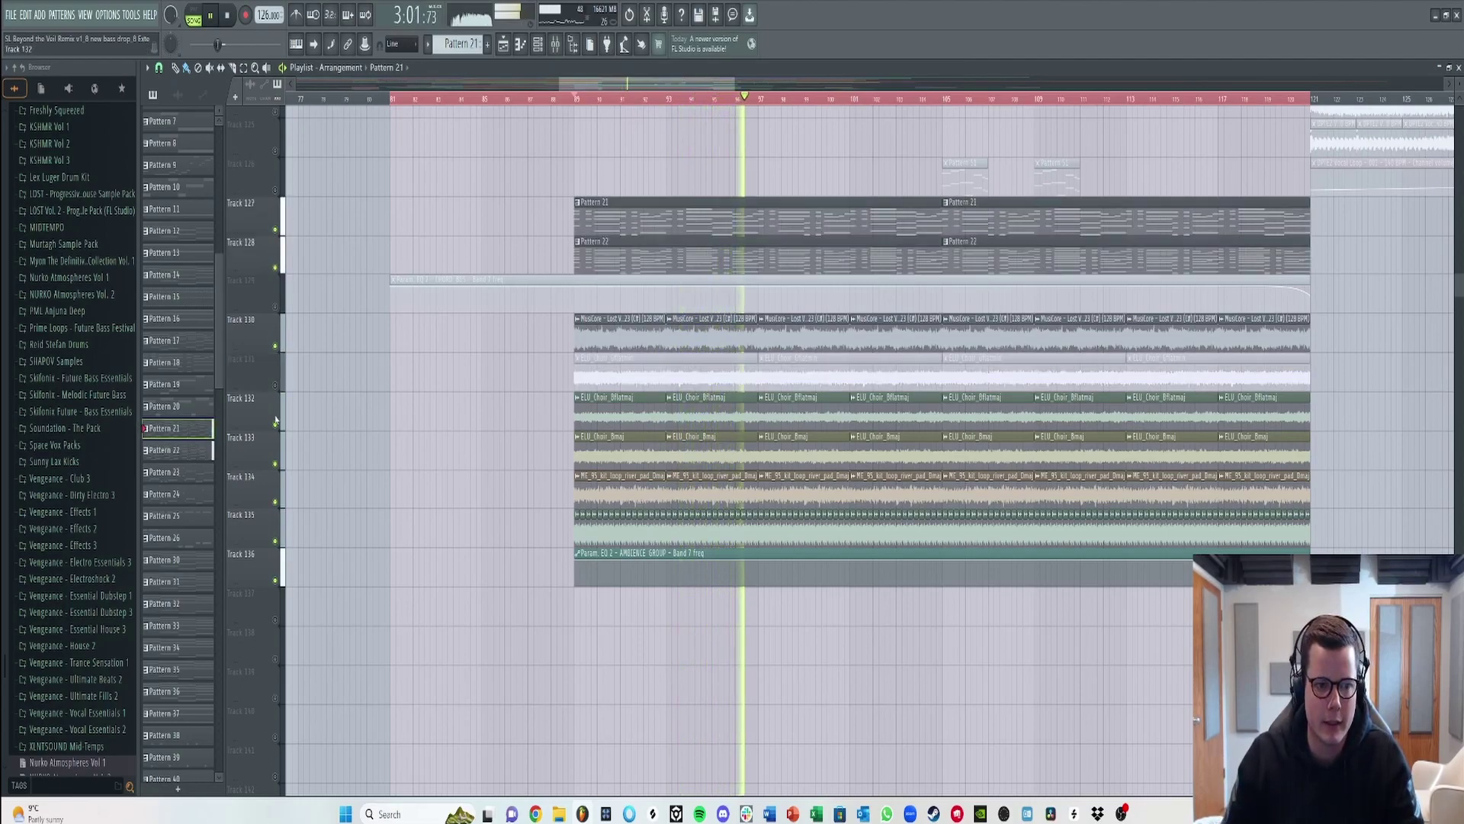
pyautogui.click(275, 424)
pyautogui.click(276, 463)
pyautogui.click(275, 502)
pyautogui.click(275, 540)
pyautogui.click(275, 581)
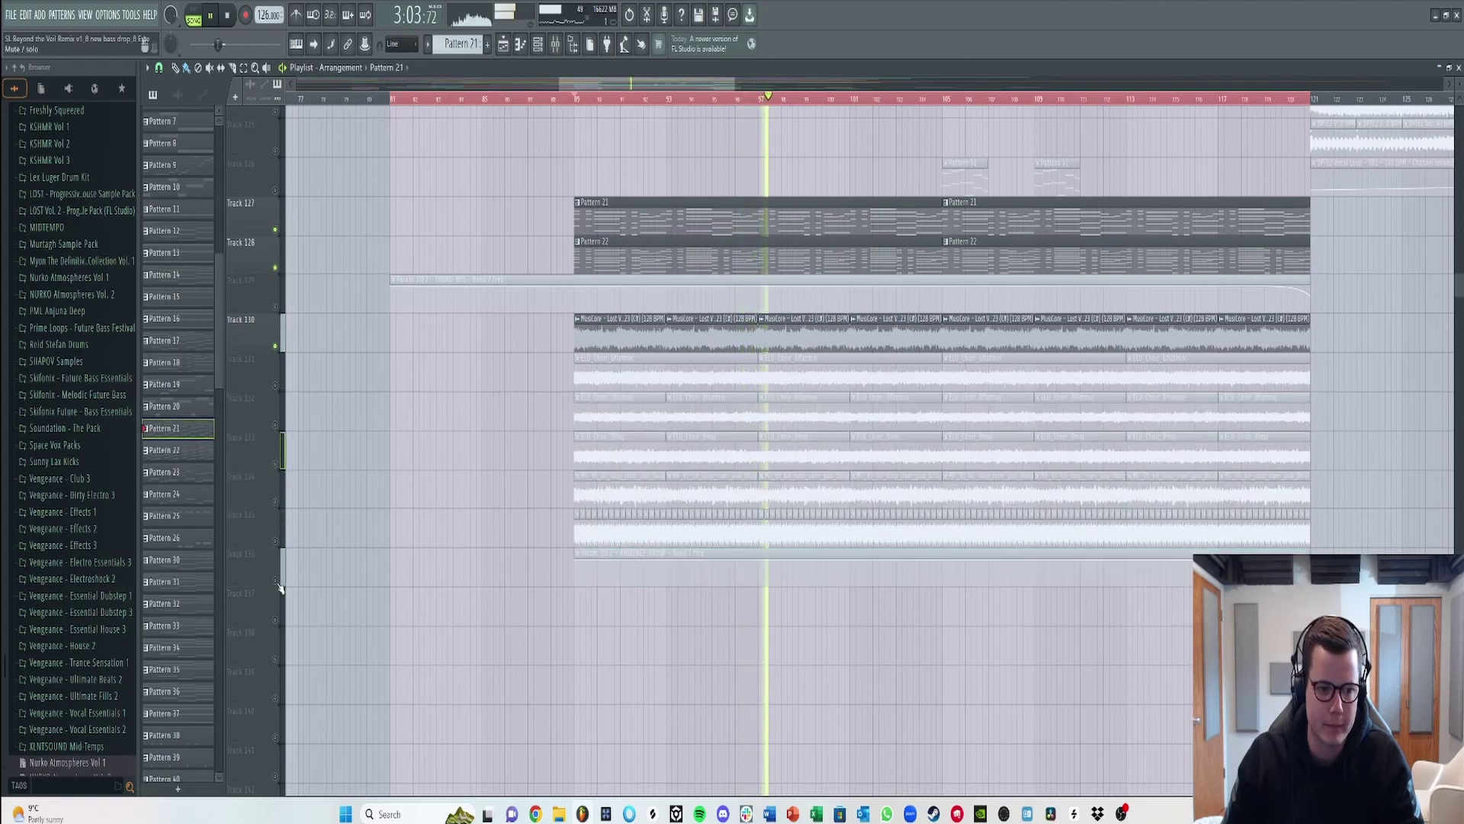
# - Bring the choir layers on tracks 131, 132 and 133 back in one by one, and stop playback
pyautogui.click(276, 386)
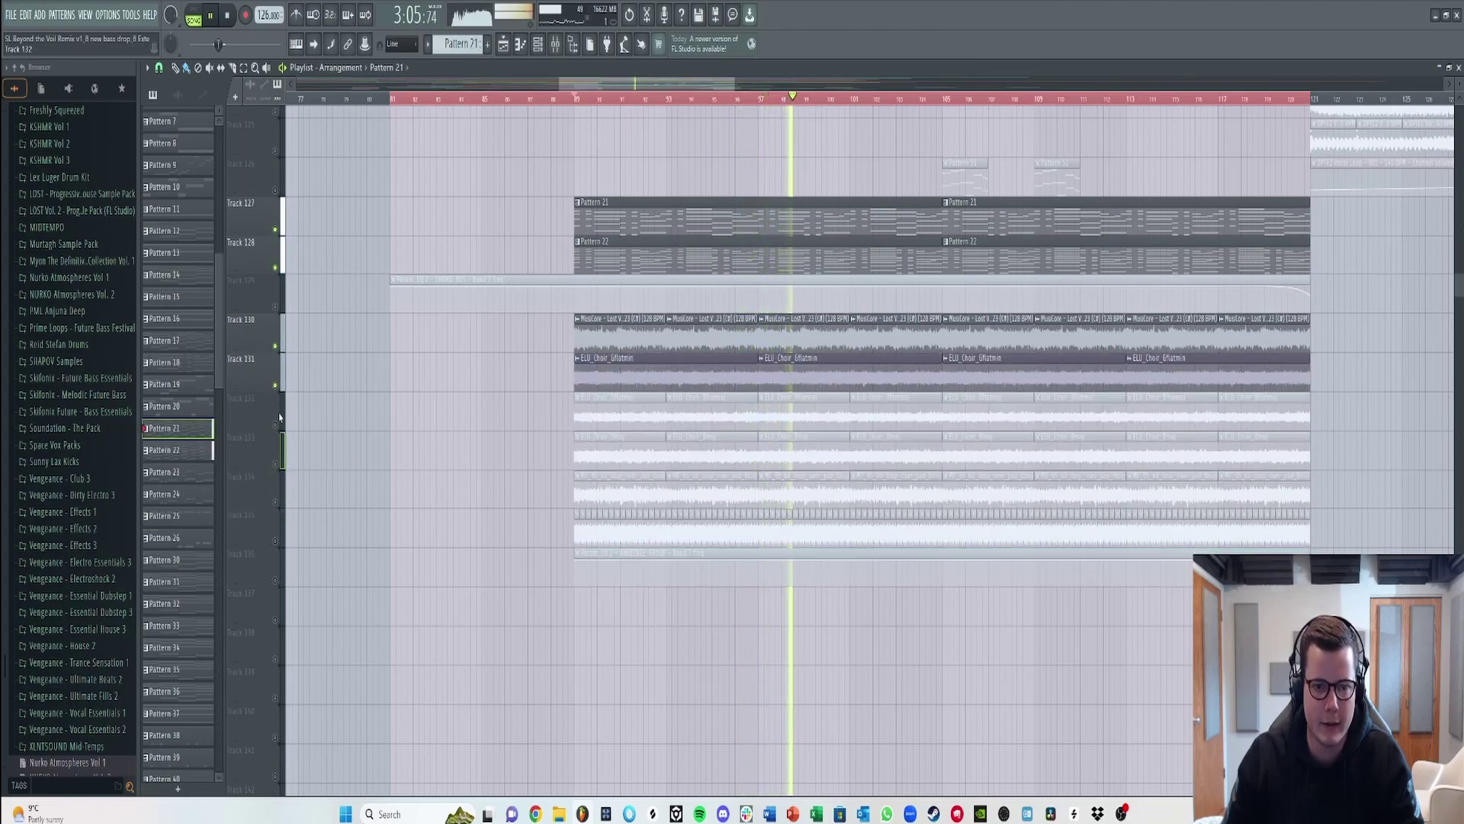
pyautogui.click(276, 424)
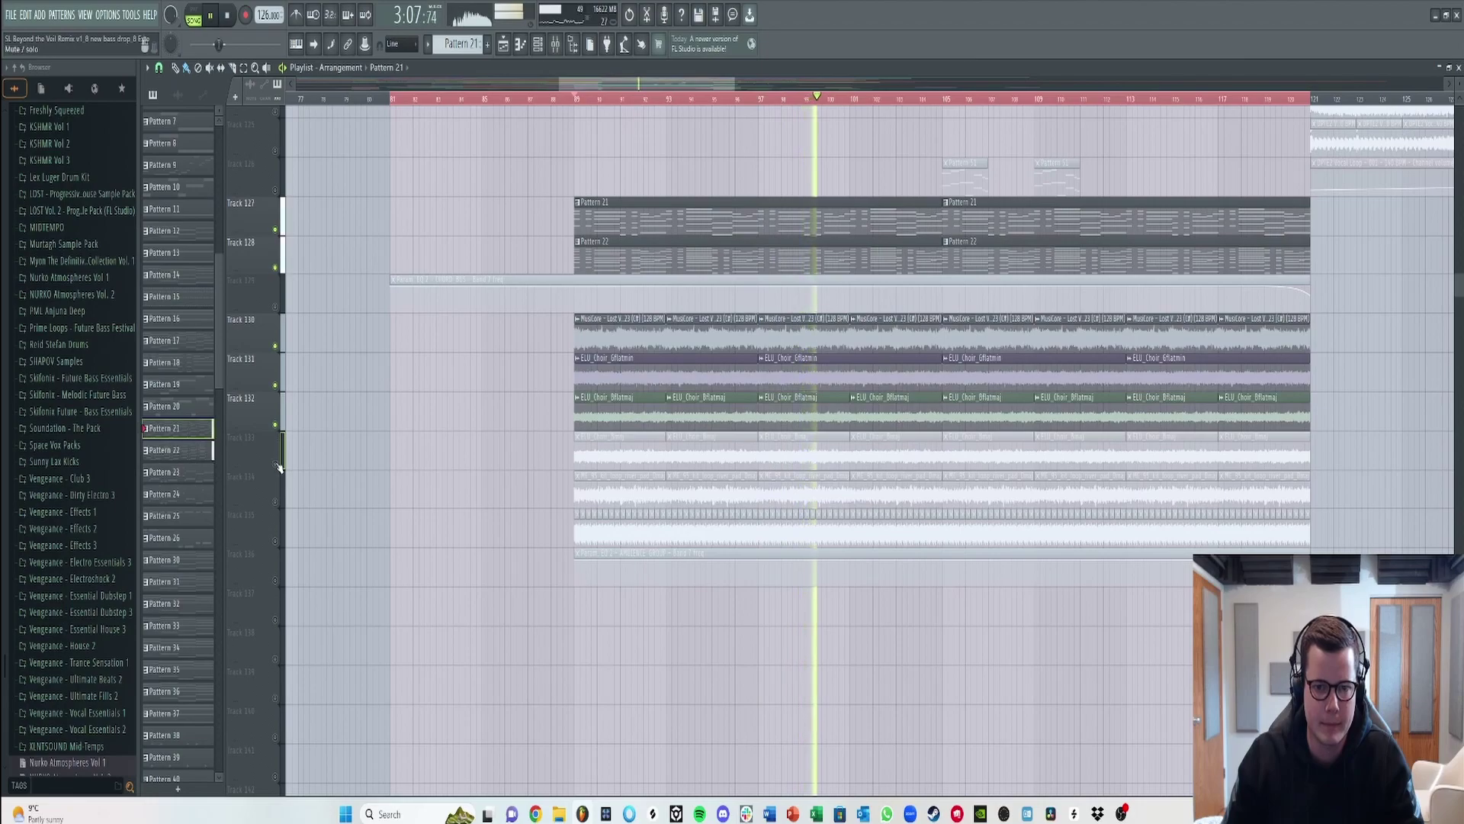
pyautogui.click(276, 463)
pyautogui.press('space')
# - Inspect the sample settings of the Lost Vol 2 Ambiance clip on track 130 and the choir clip on track 131
pyautogui.doubleClick(594, 337)
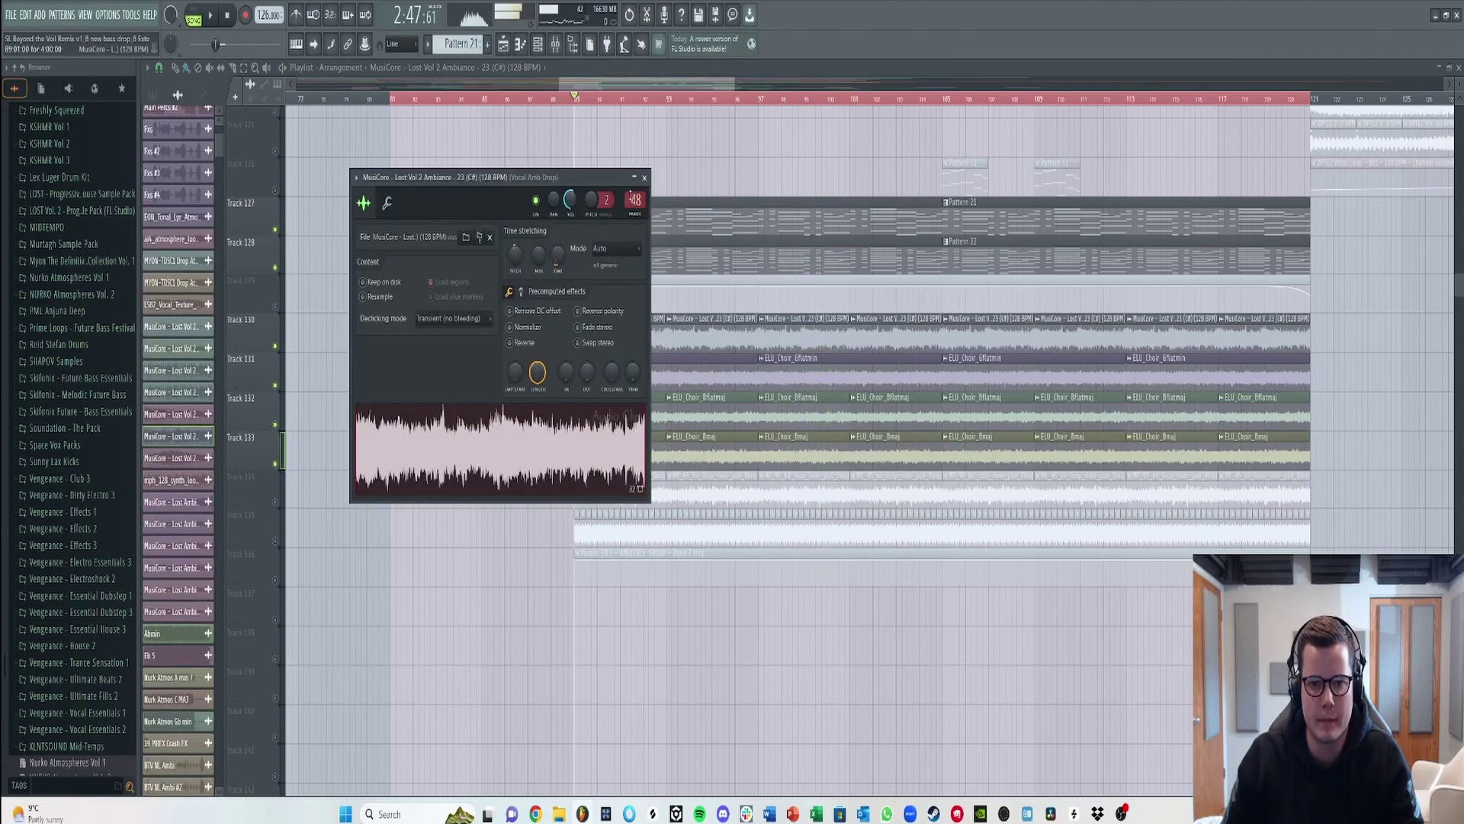
pyautogui.click(645, 177)
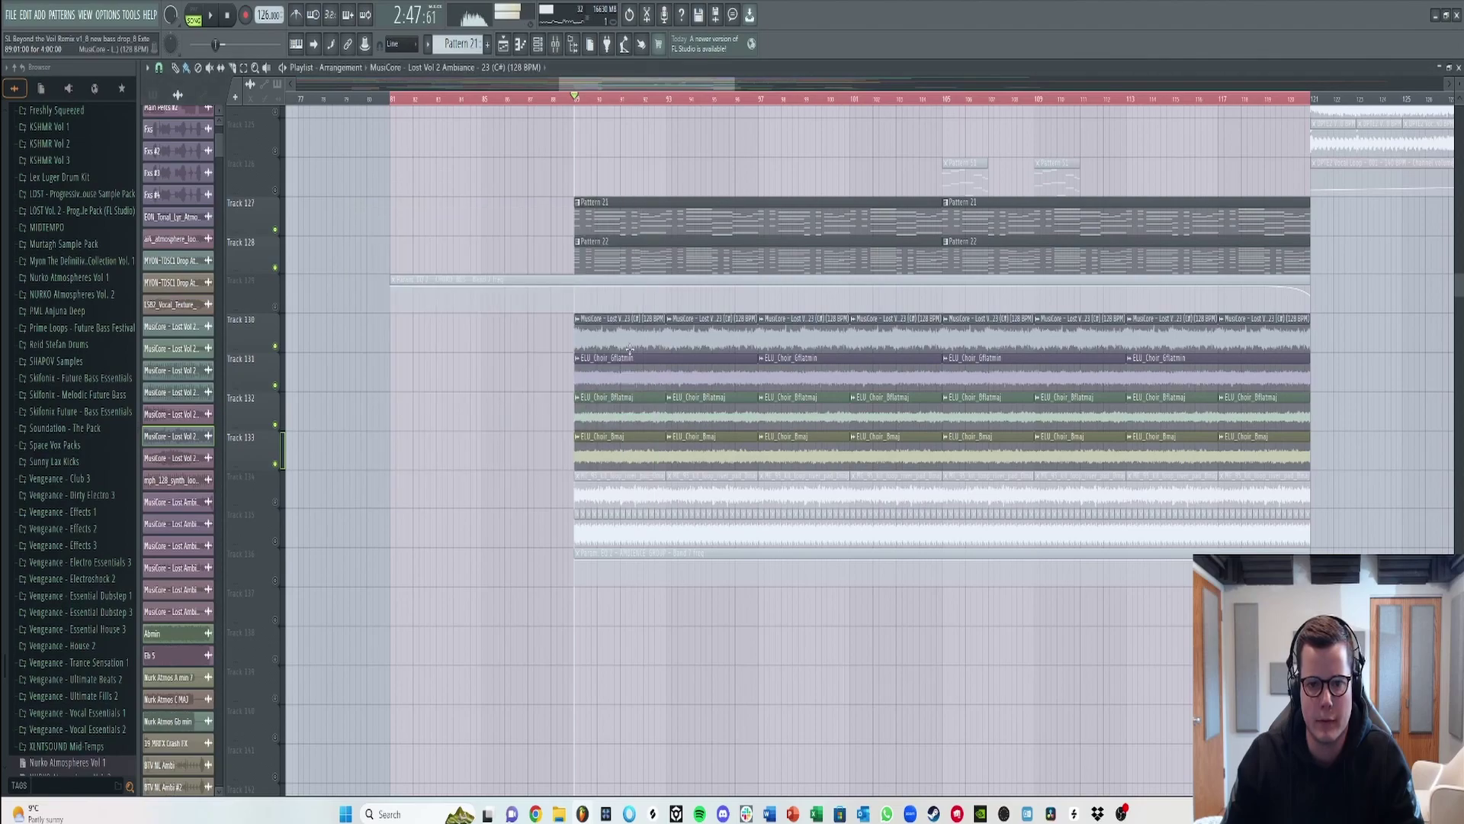
pyautogui.click(578, 357)
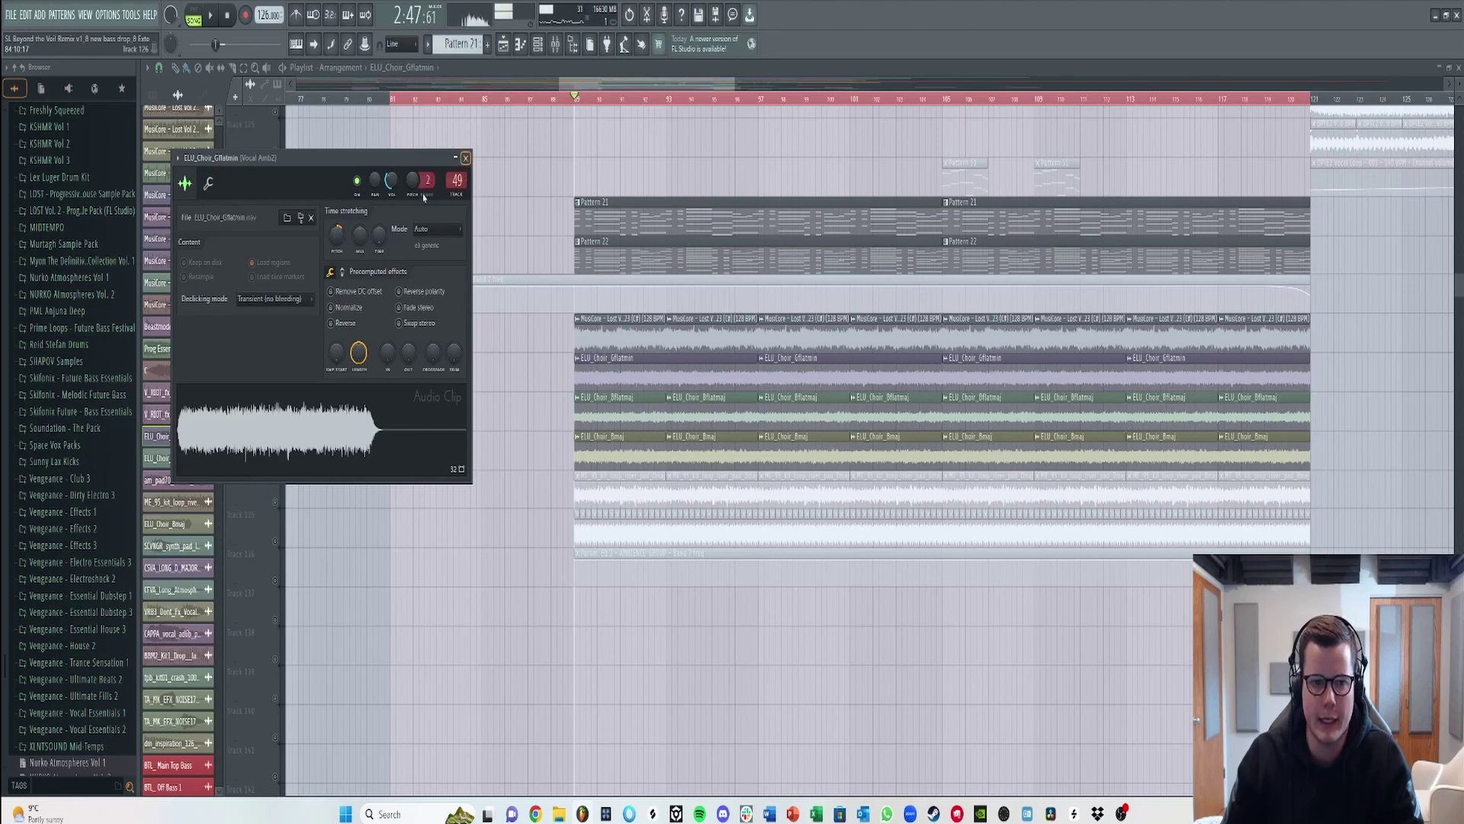
# - Inspect the sample settings of the ME_95 river pad clip on track 134 and the SCVNGR lush synth pad clip on track 135
pyautogui.click(466, 158)
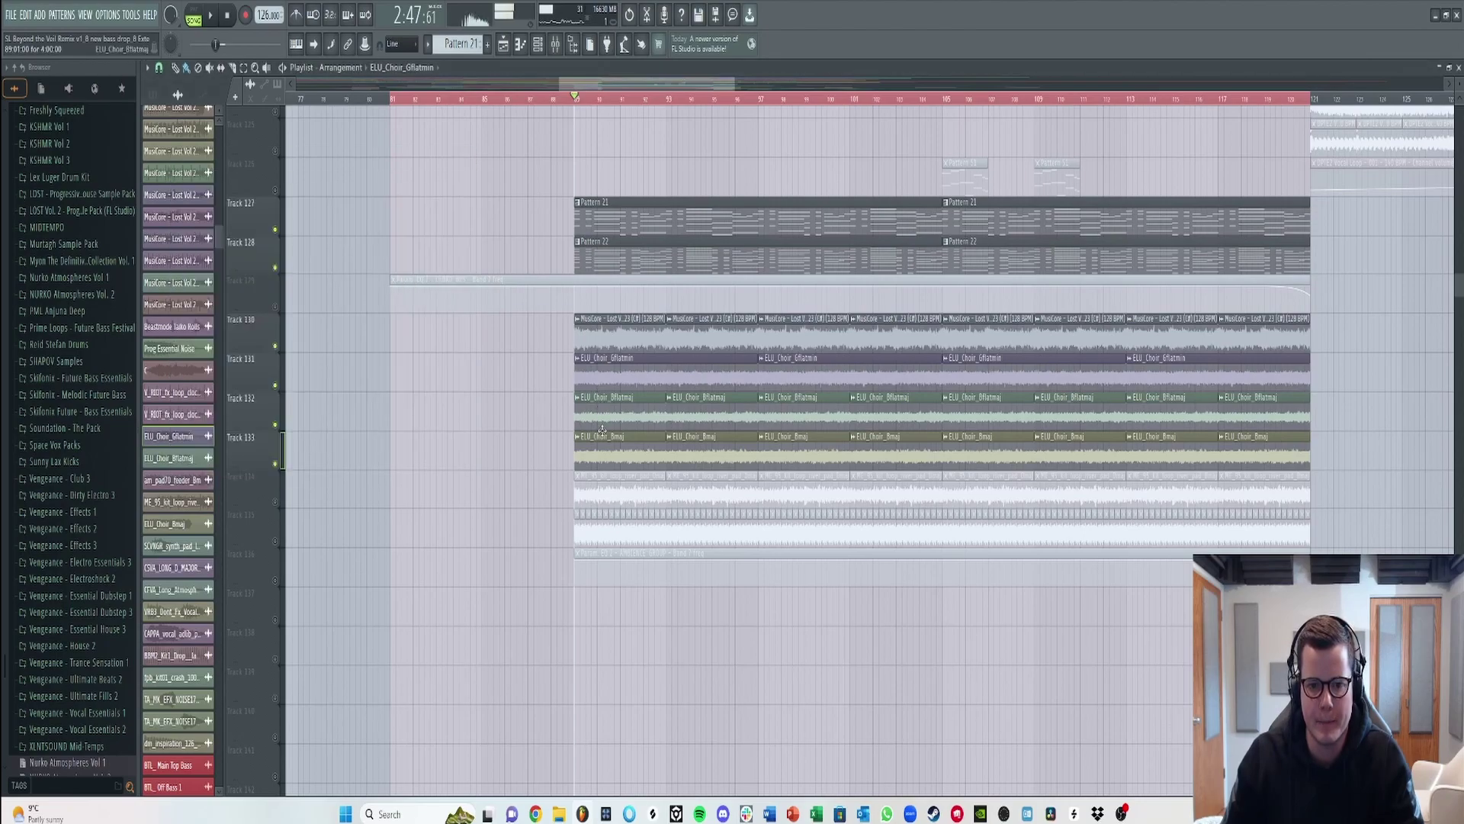
pyautogui.doubleClick(592, 494)
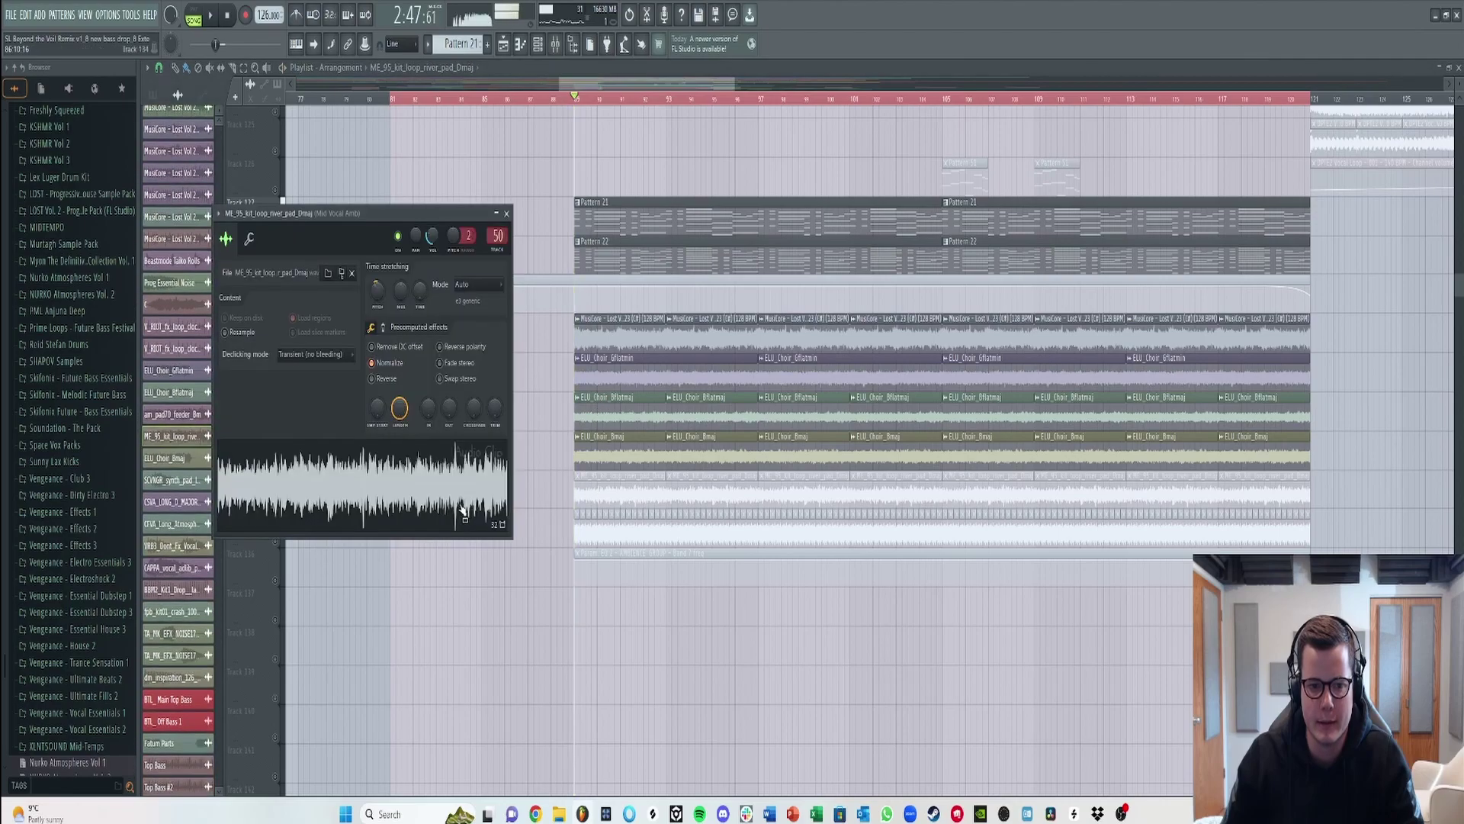
pyautogui.click(508, 214)
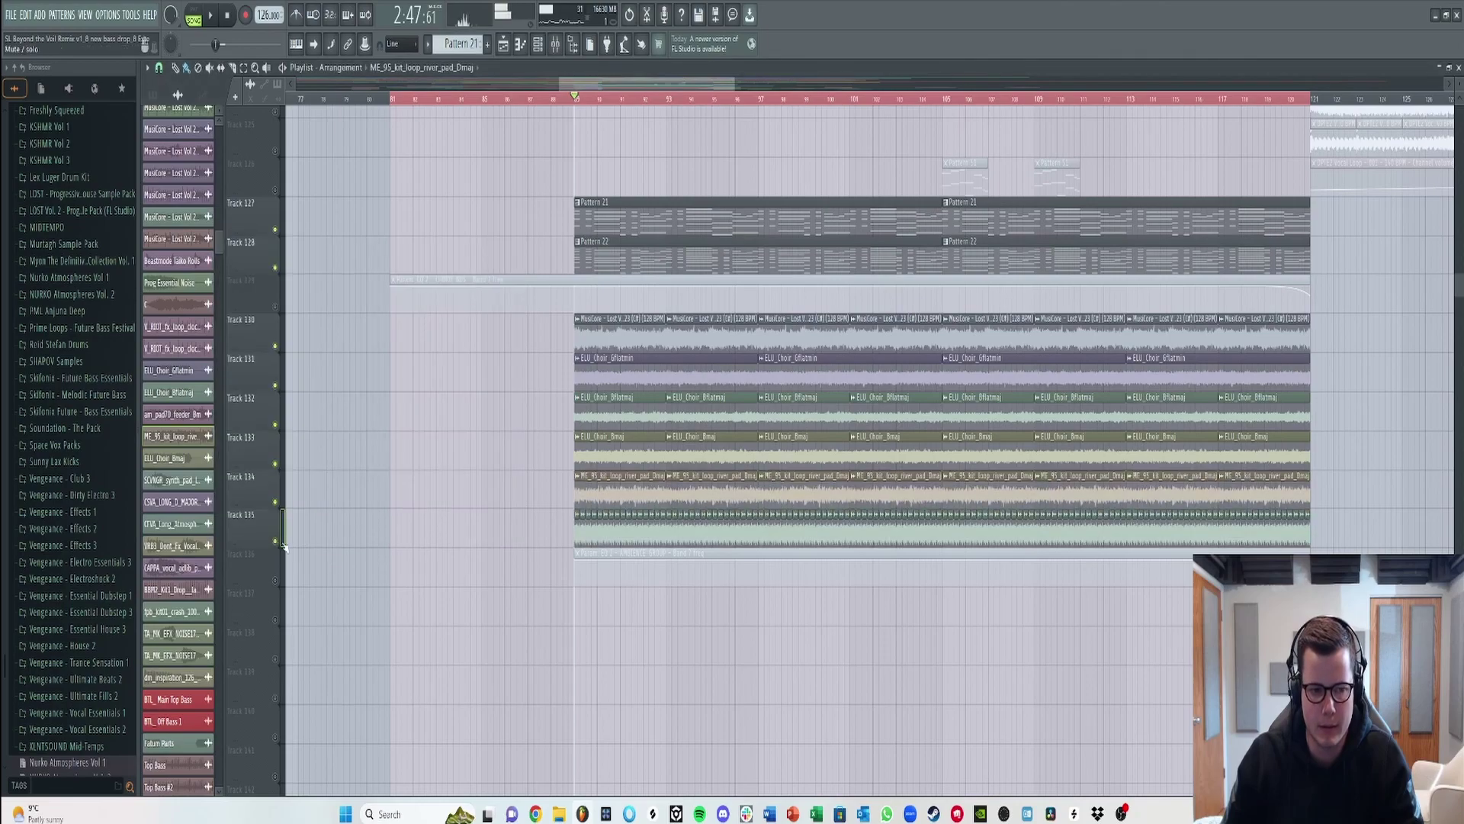
pyautogui.doubleClick(600, 534)
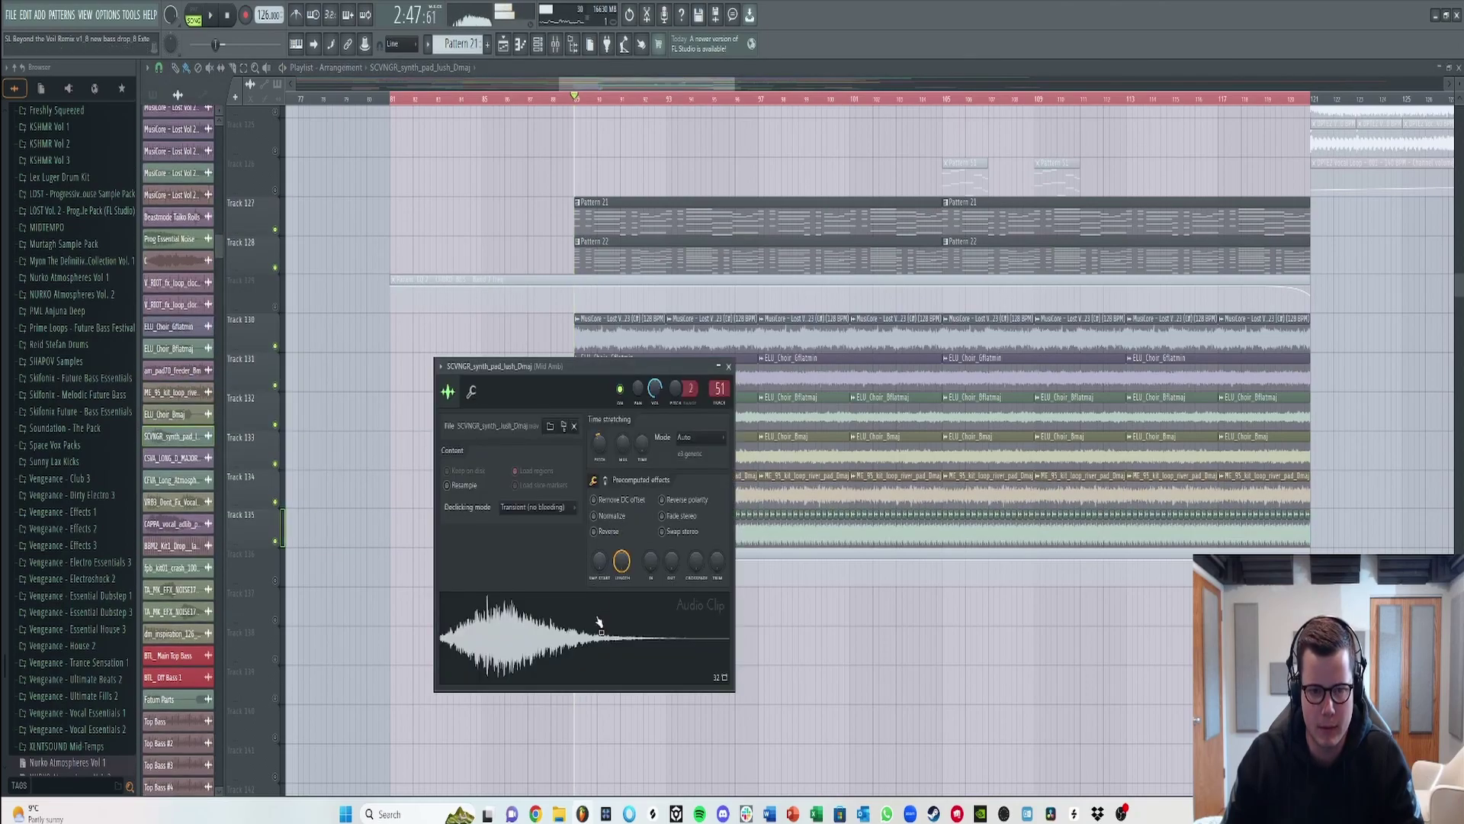
pyautogui.keyDown('ctrl'); pyautogui.scroll(3, 814, 534); pyautogui.keyUp('ctrl')
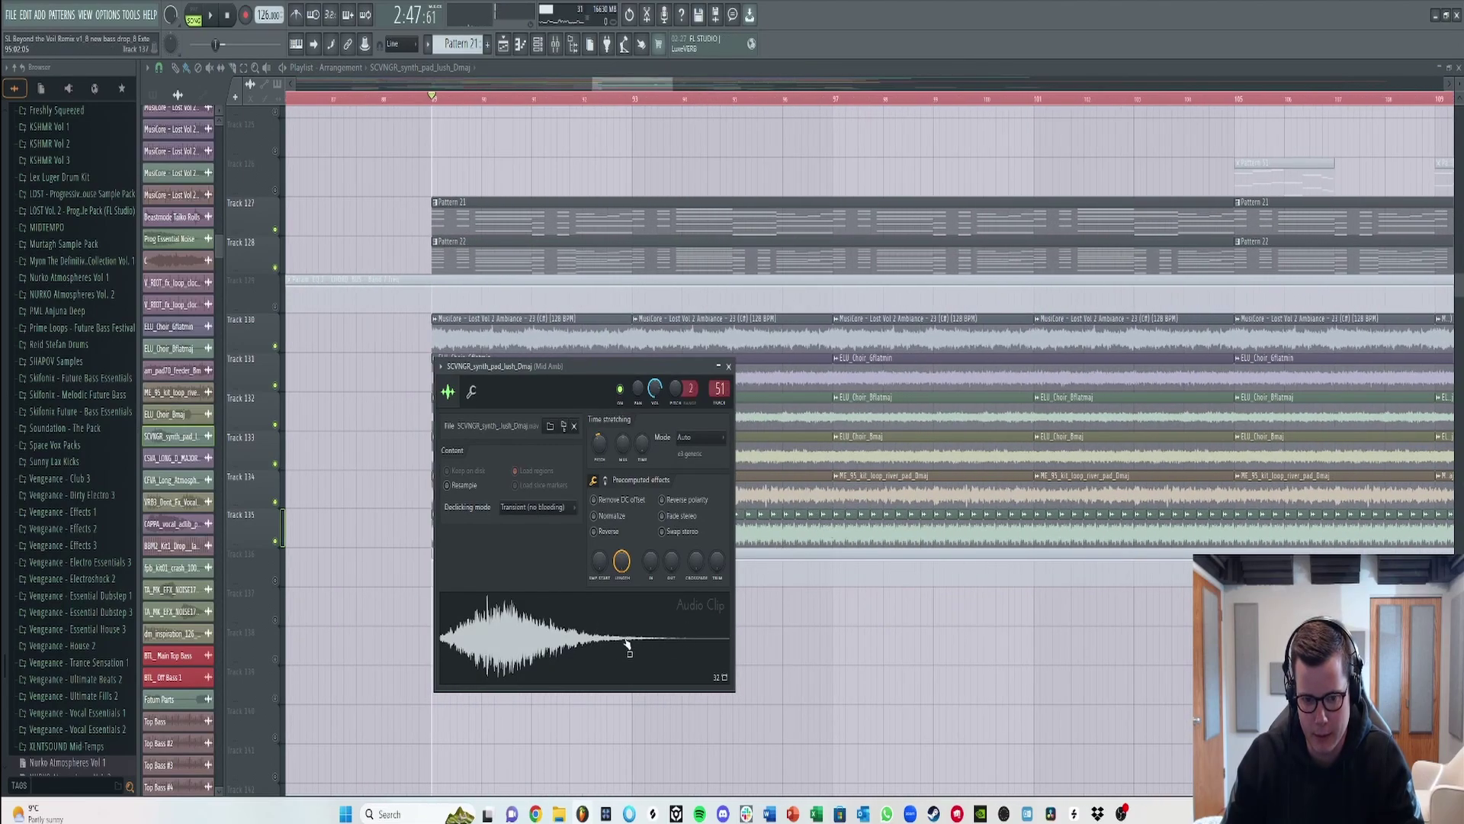
pyautogui.click(731, 367)
# - Inspect the Pro-Q 3, Decapitator and LFOTool effects on the Mid Amb mixer track and return to the playlist
pyautogui.press('F9')
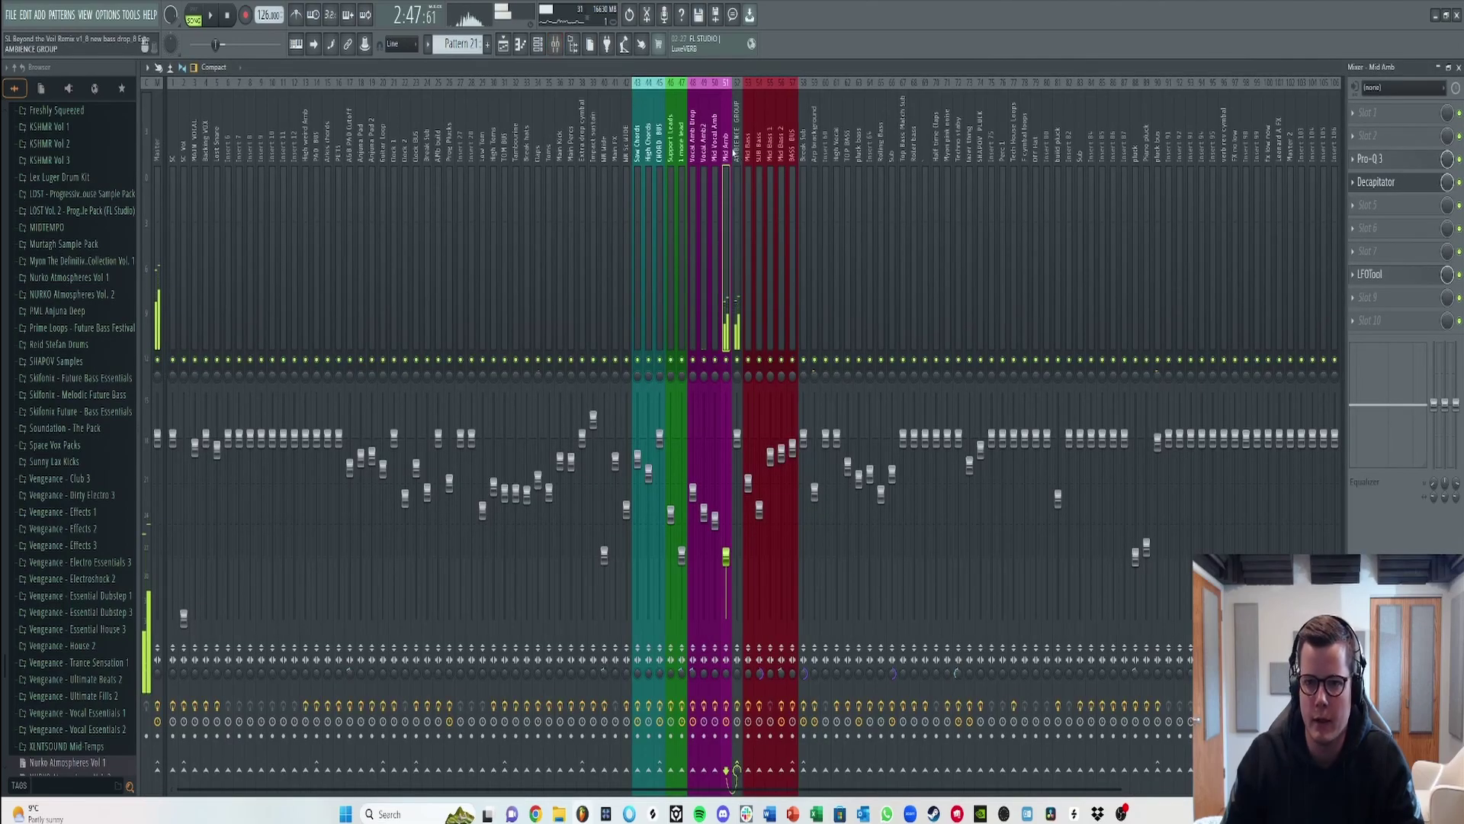
pyautogui.click(1413, 163)
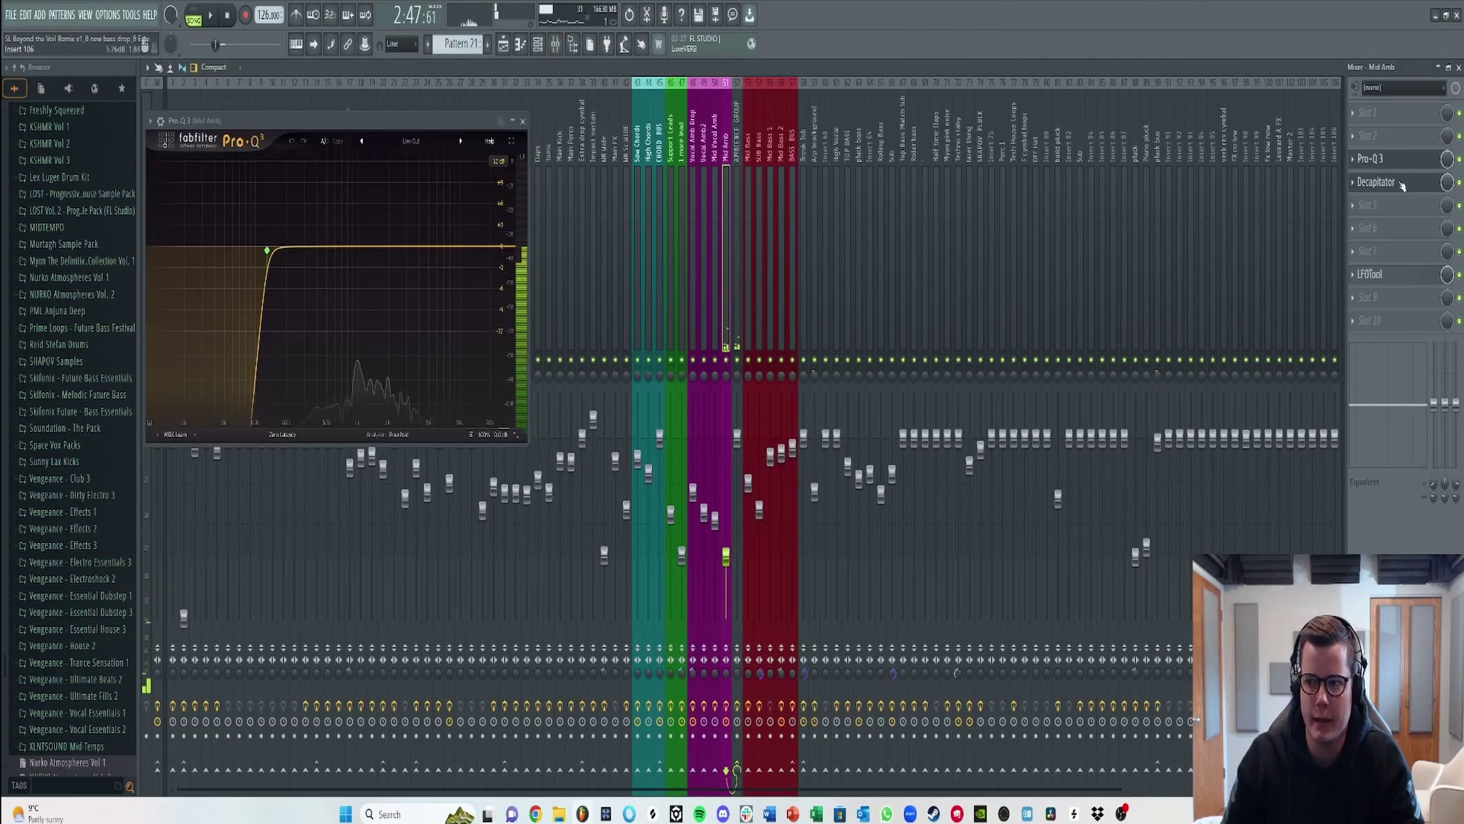
pyautogui.click(1400, 184)
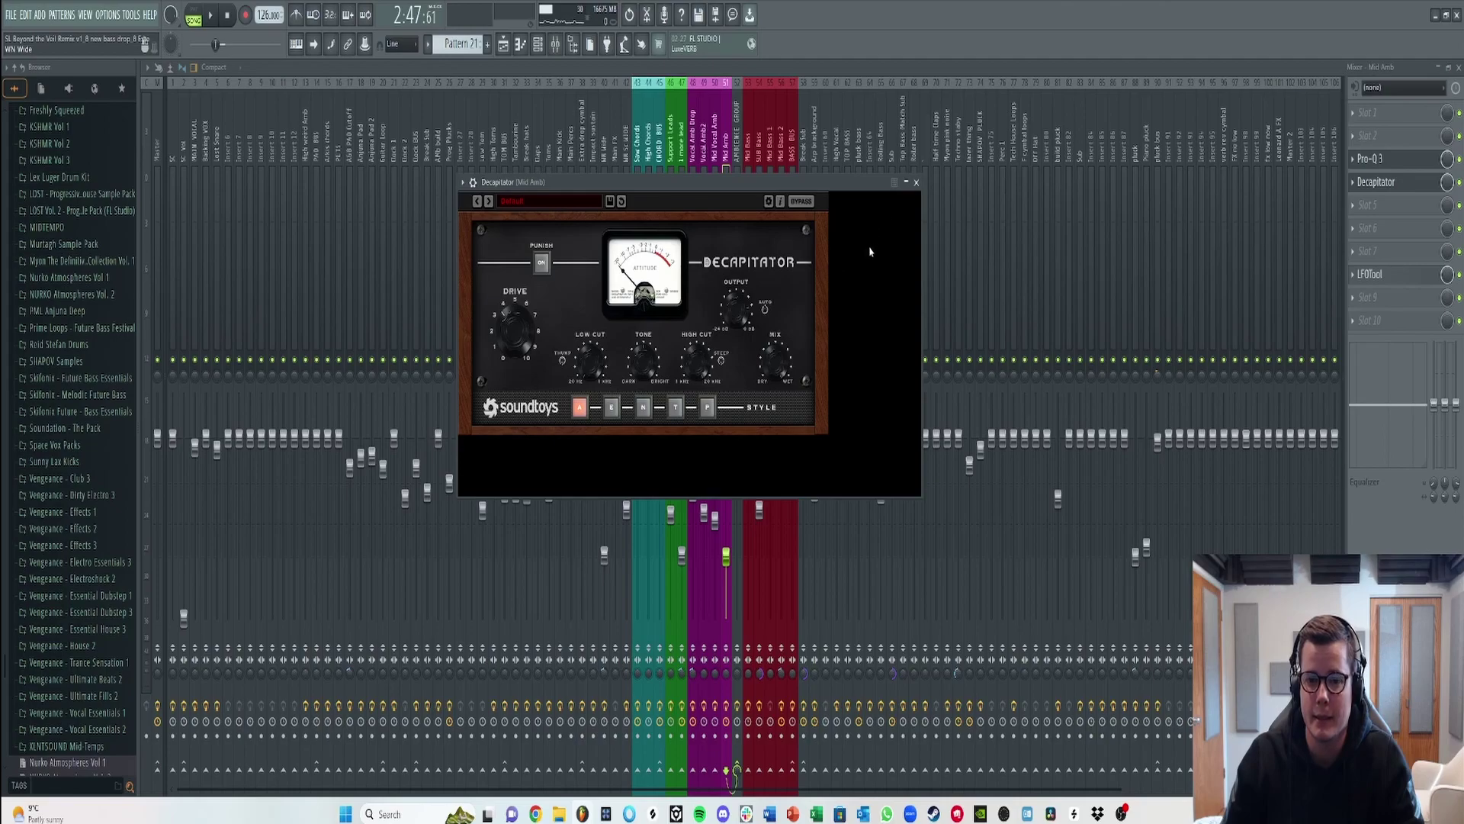
pyautogui.click(916, 183)
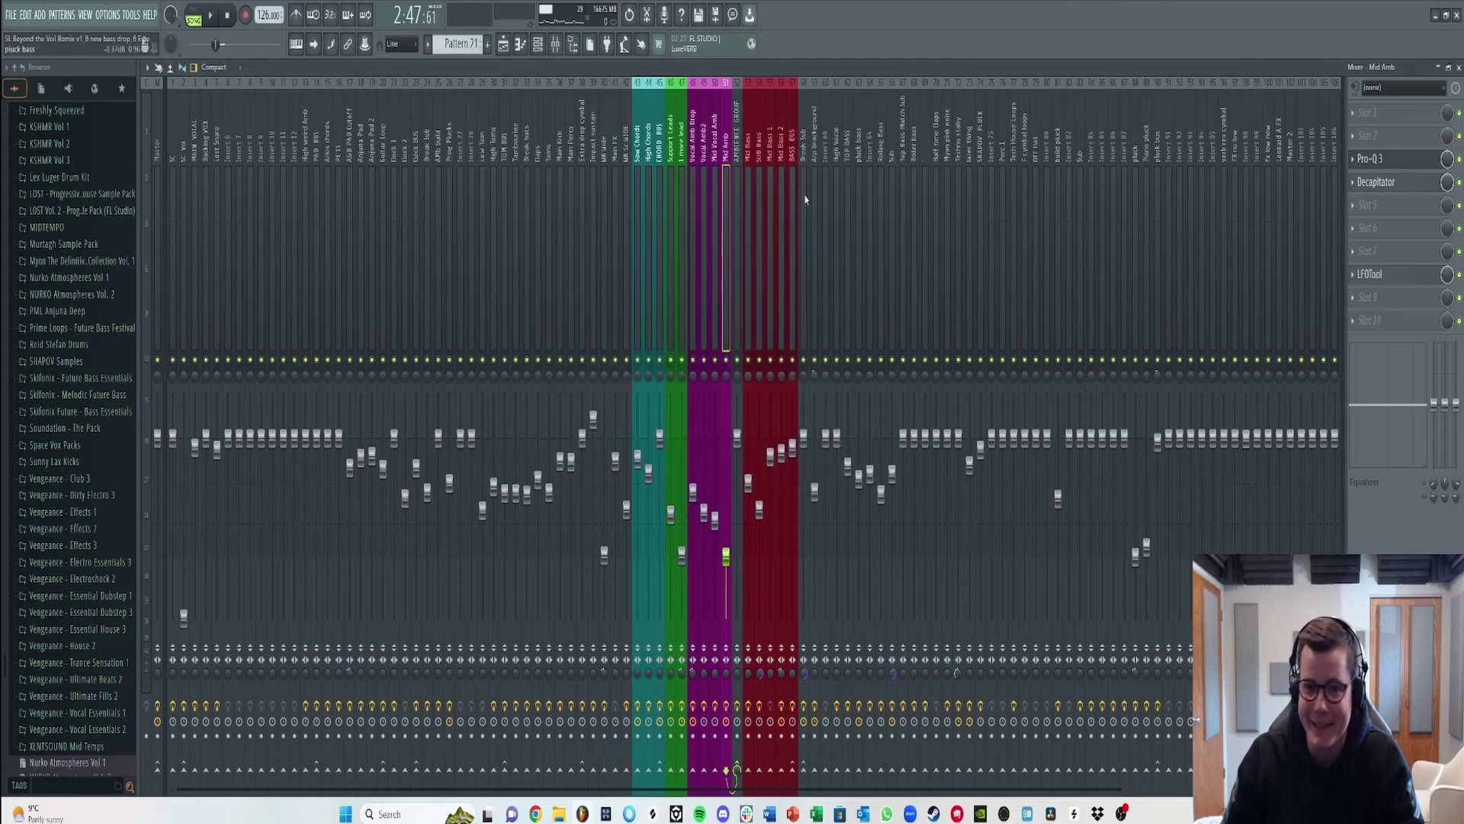
pyautogui.click(1405, 275)
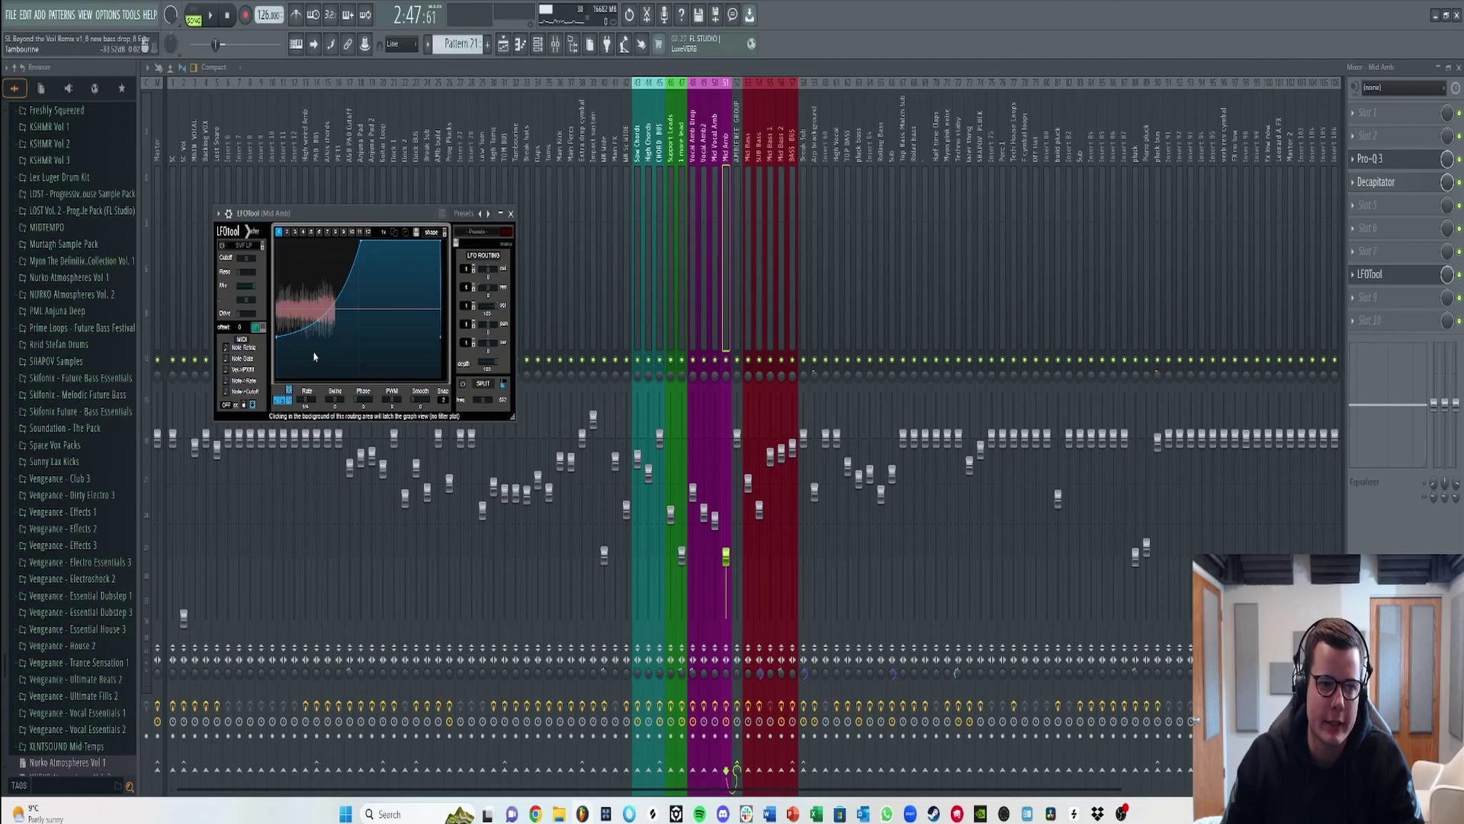
pyautogui.click(511, 213)
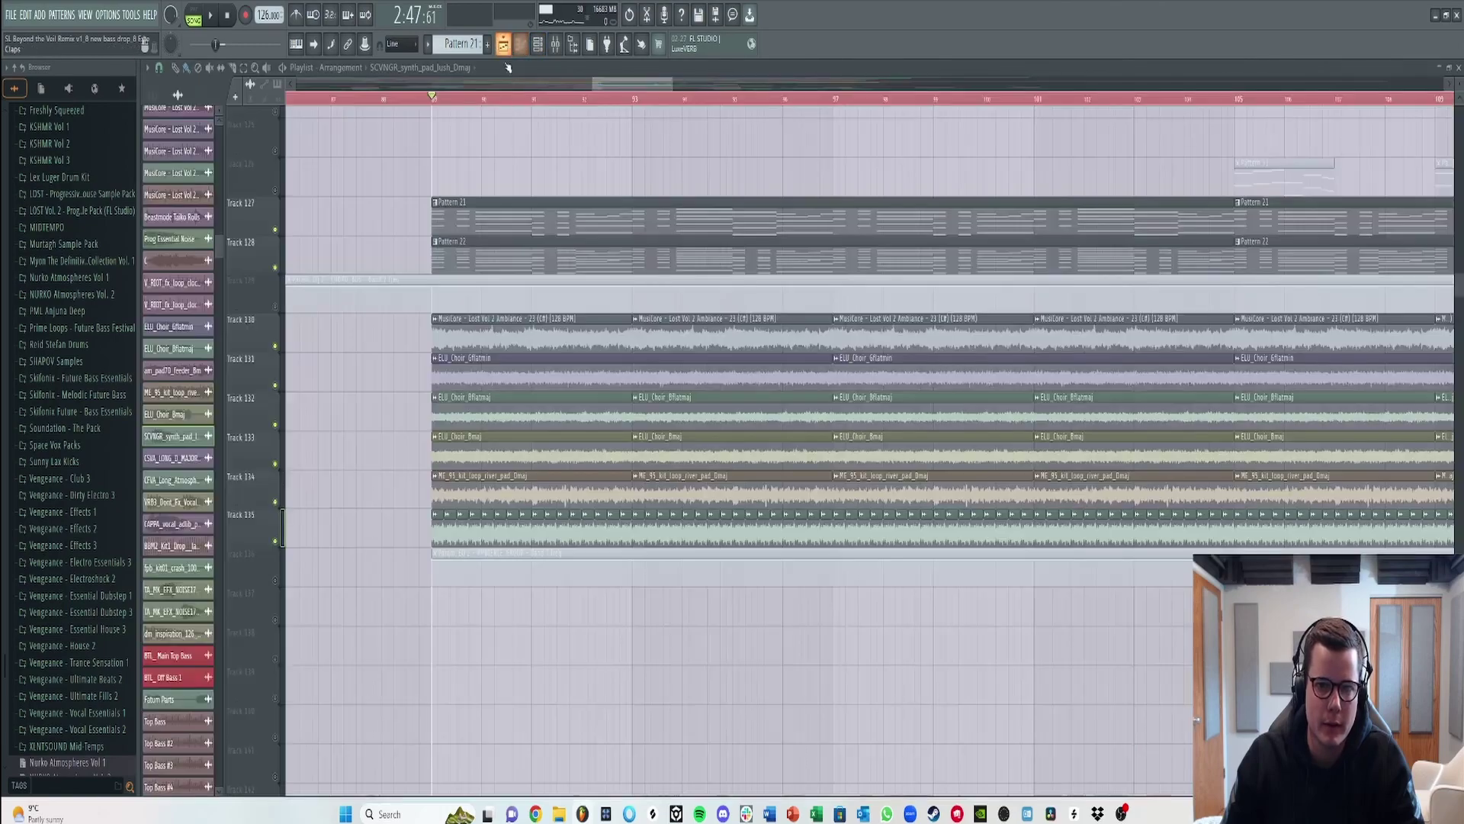
pyautogui.click(503, 44)
# - Unmute the EQ automation on tracks 129 and 136, play the chord and ambience layers together, and stop playback
pyautogui.scroll(-3, 521, 103)
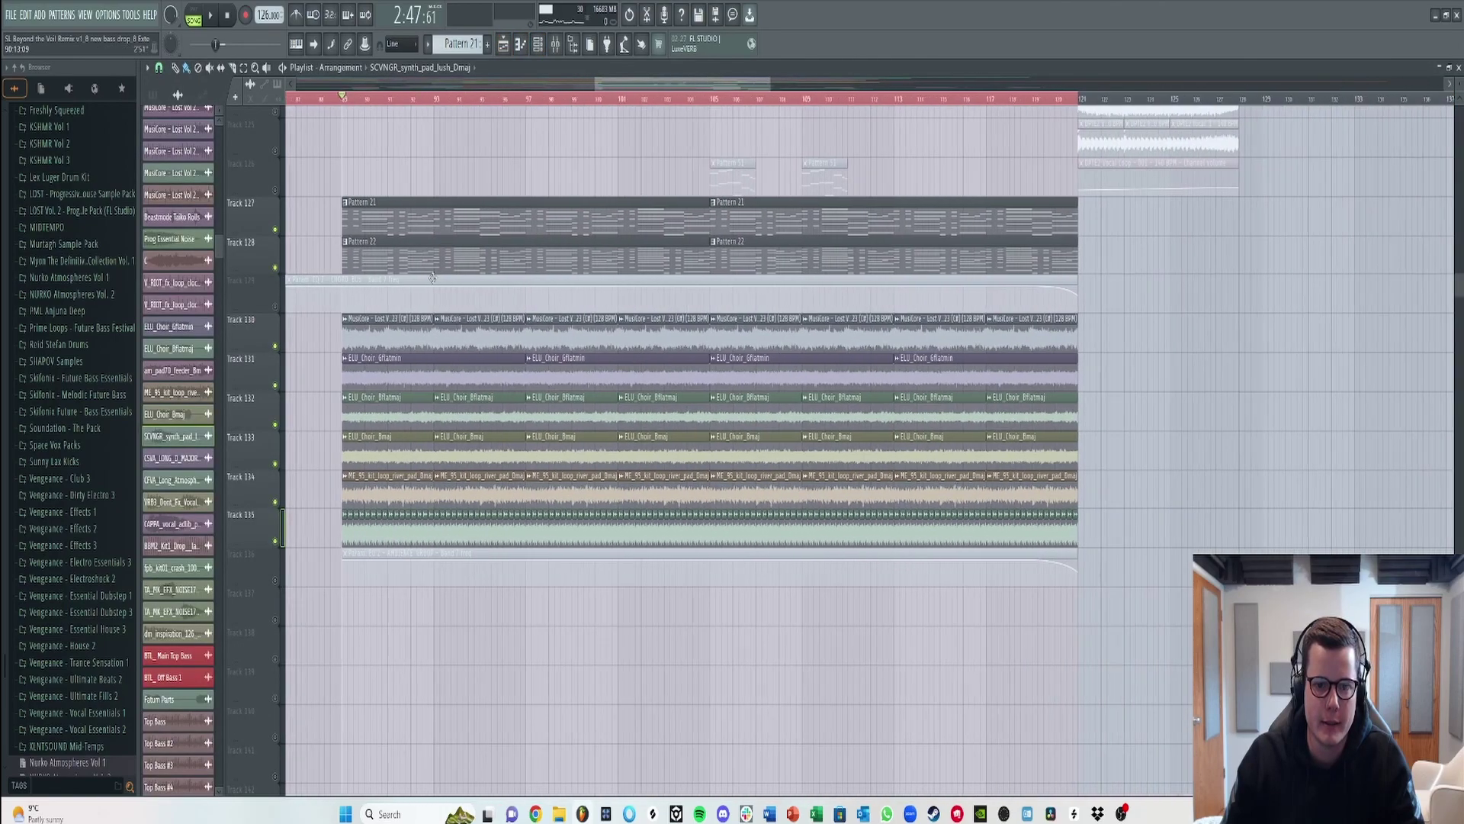
pyautogui.click(276, 580)
pyautogui.press('space')
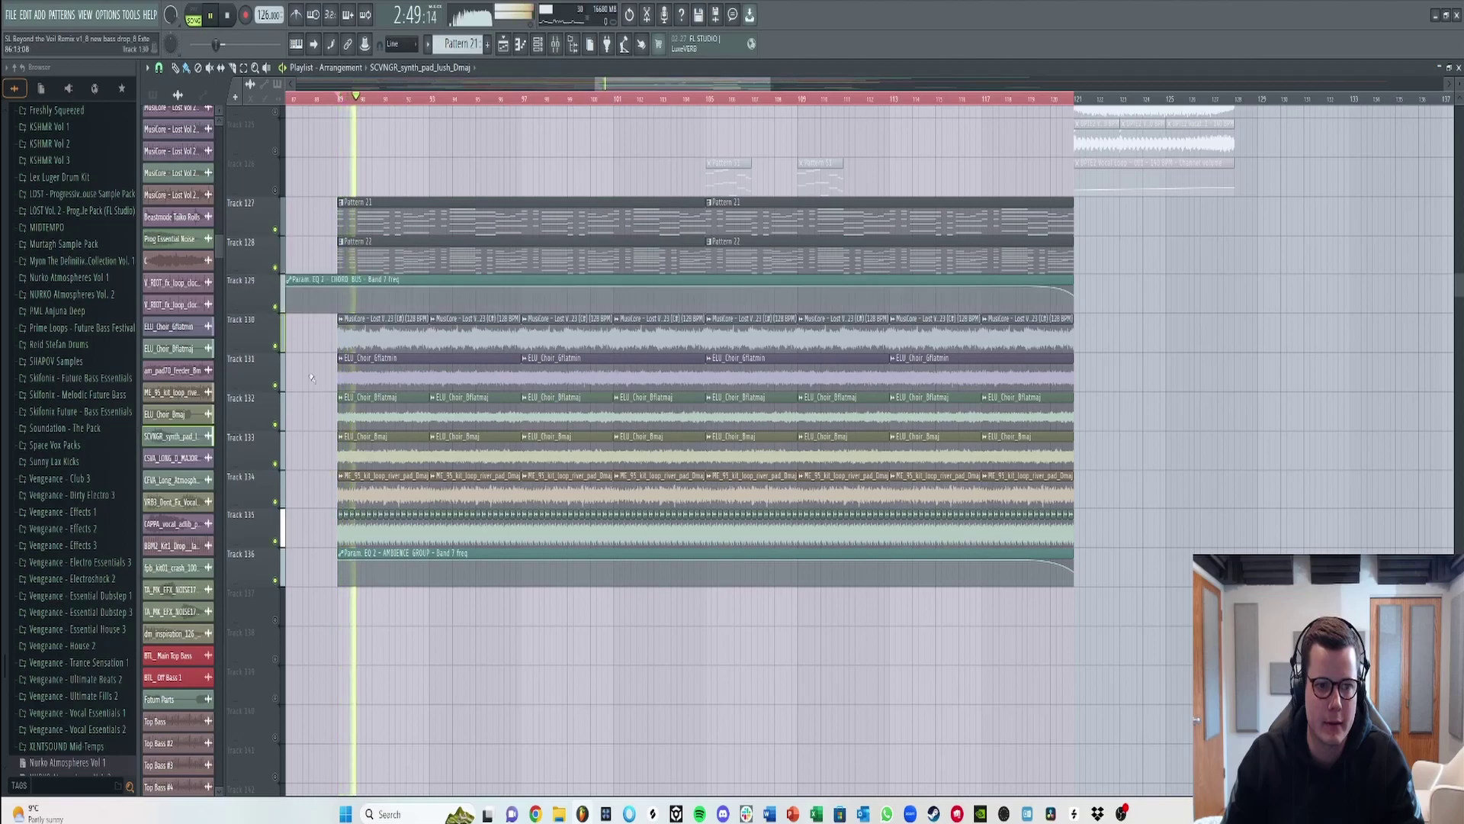
pyautogui.scroll(5, 309, 343)
pyautogui.scroll(6, 330, 385)
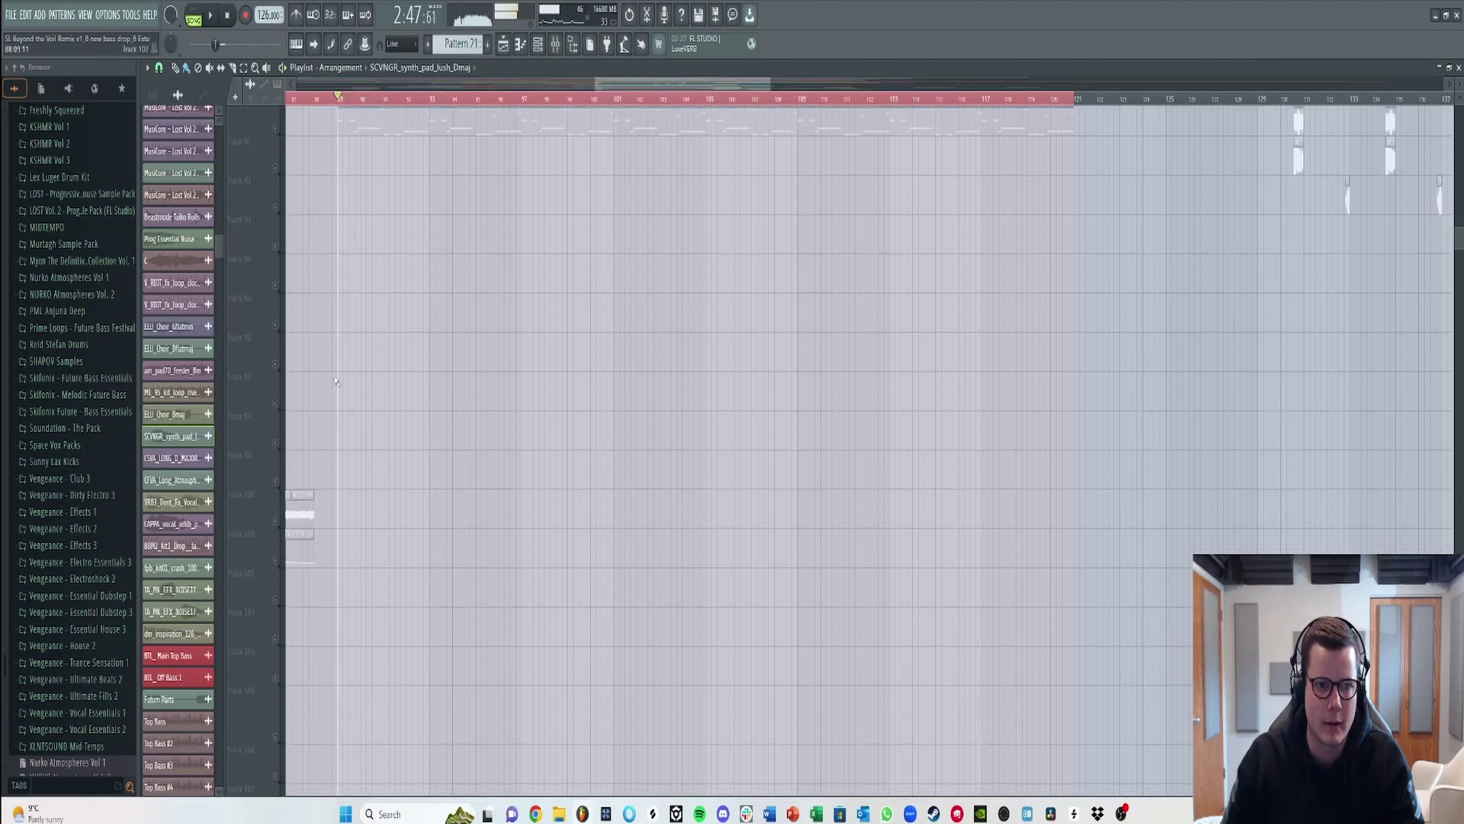
pyautogui.press('space')
# - Unmute the pattern on track 90 and play it from bar 89
pyautogui.scroll(3, 686, 316)
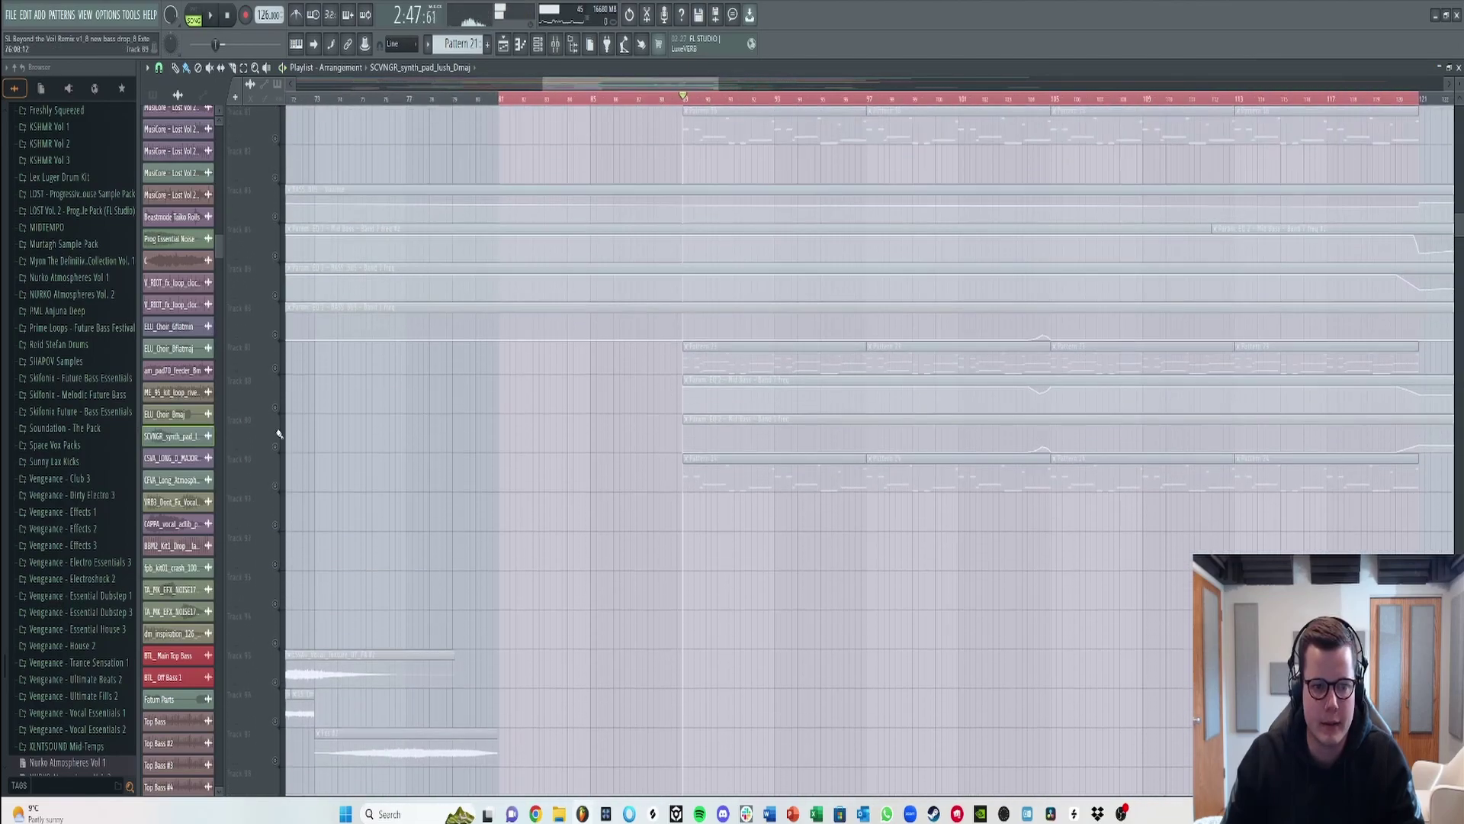
pyautogui.click(276, 486)
pyautogui.press('space')
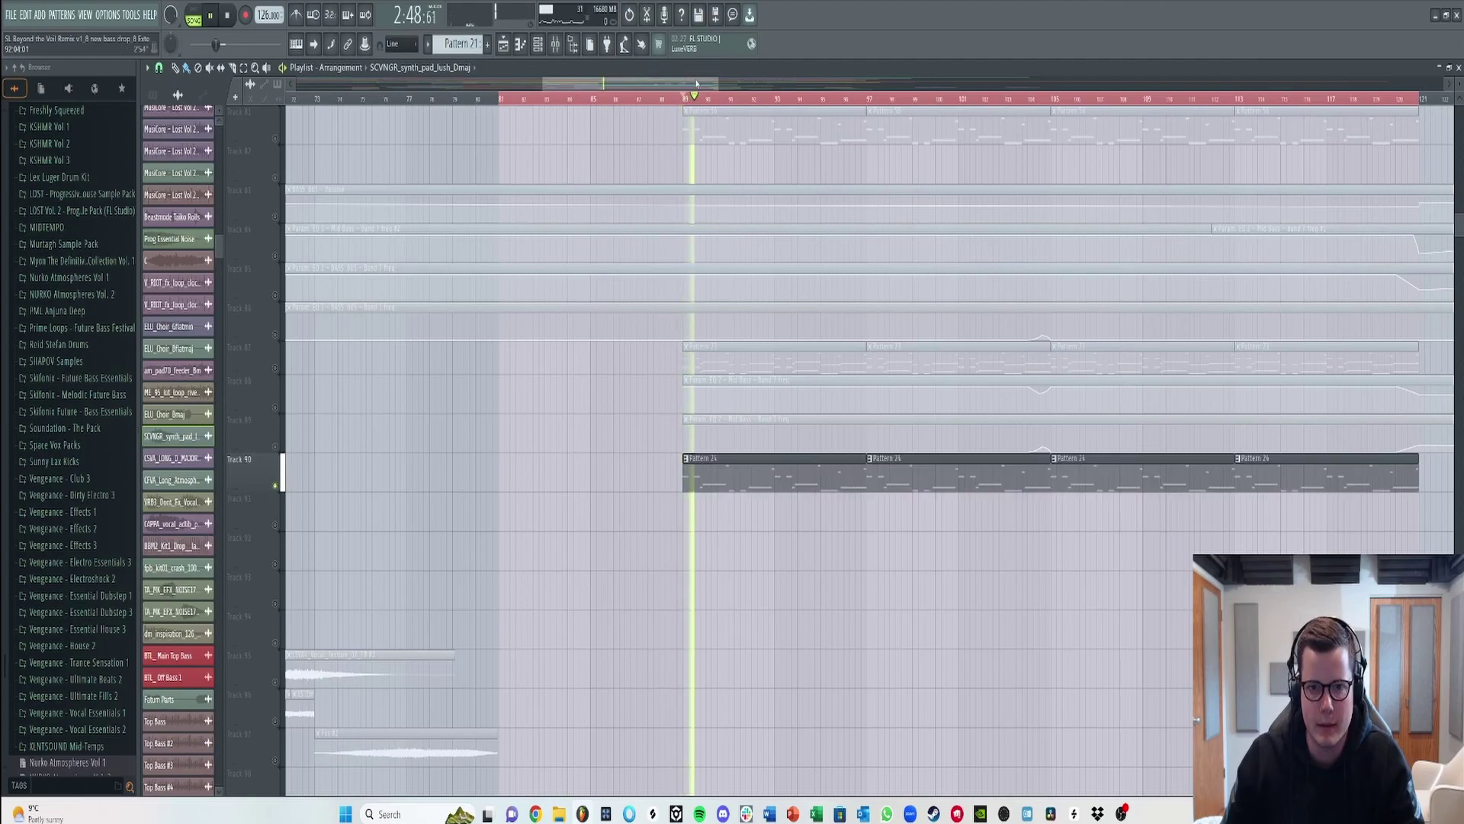
# - Open the Sylenth1 notes of the track 90 pattern in the piano roll and play them from the start
pyautogui.doubleClick(613, 469)
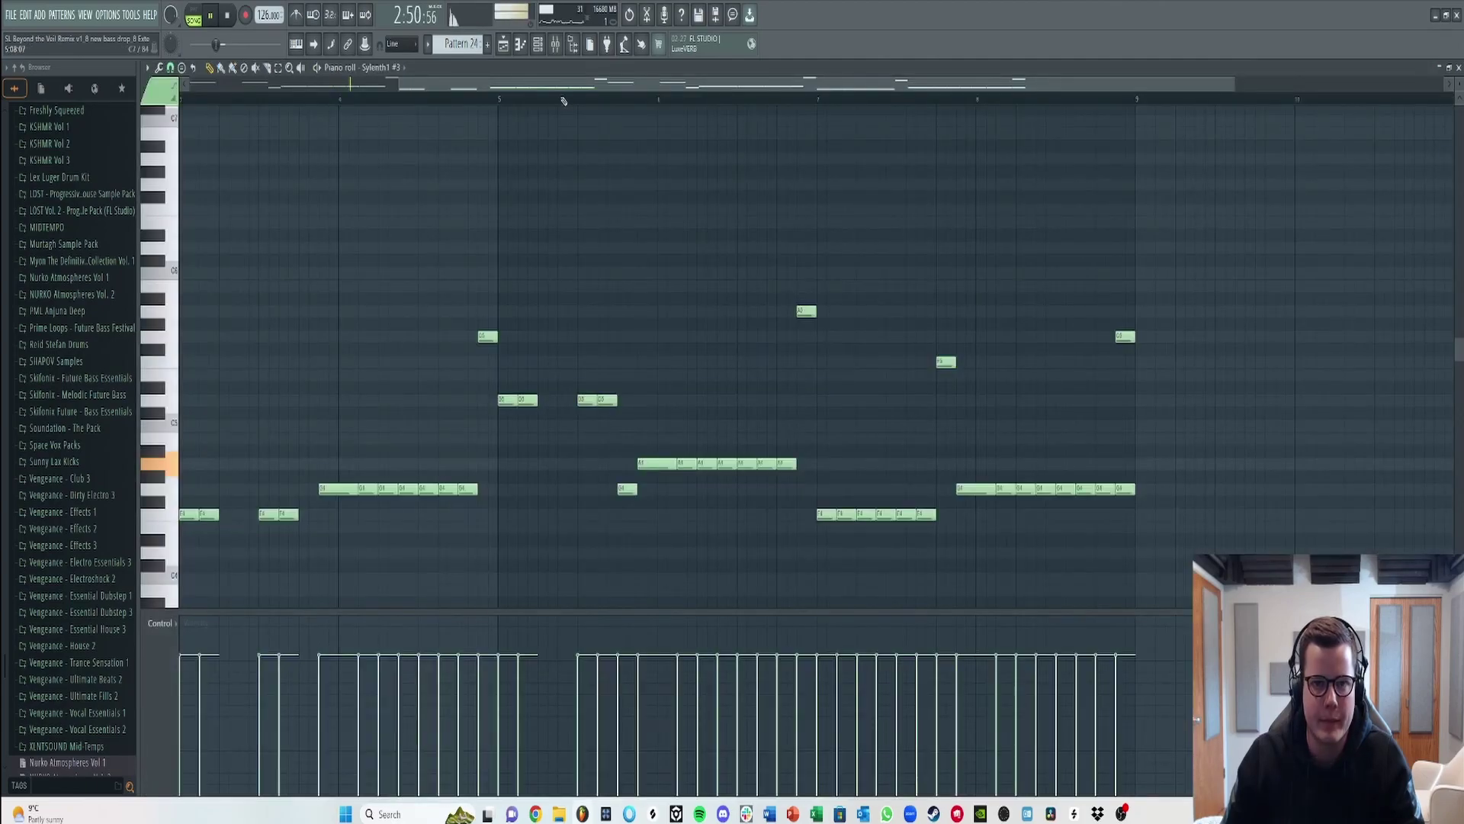
pyautogui.press('space')
pyautogui.scroll(1, 473, 93)
pyautogui.moveTo(474, 88); pyautogui.dragTo(284, 87)
pyautogui.scroll(2, 304, 94)
pyautogui.press('space')
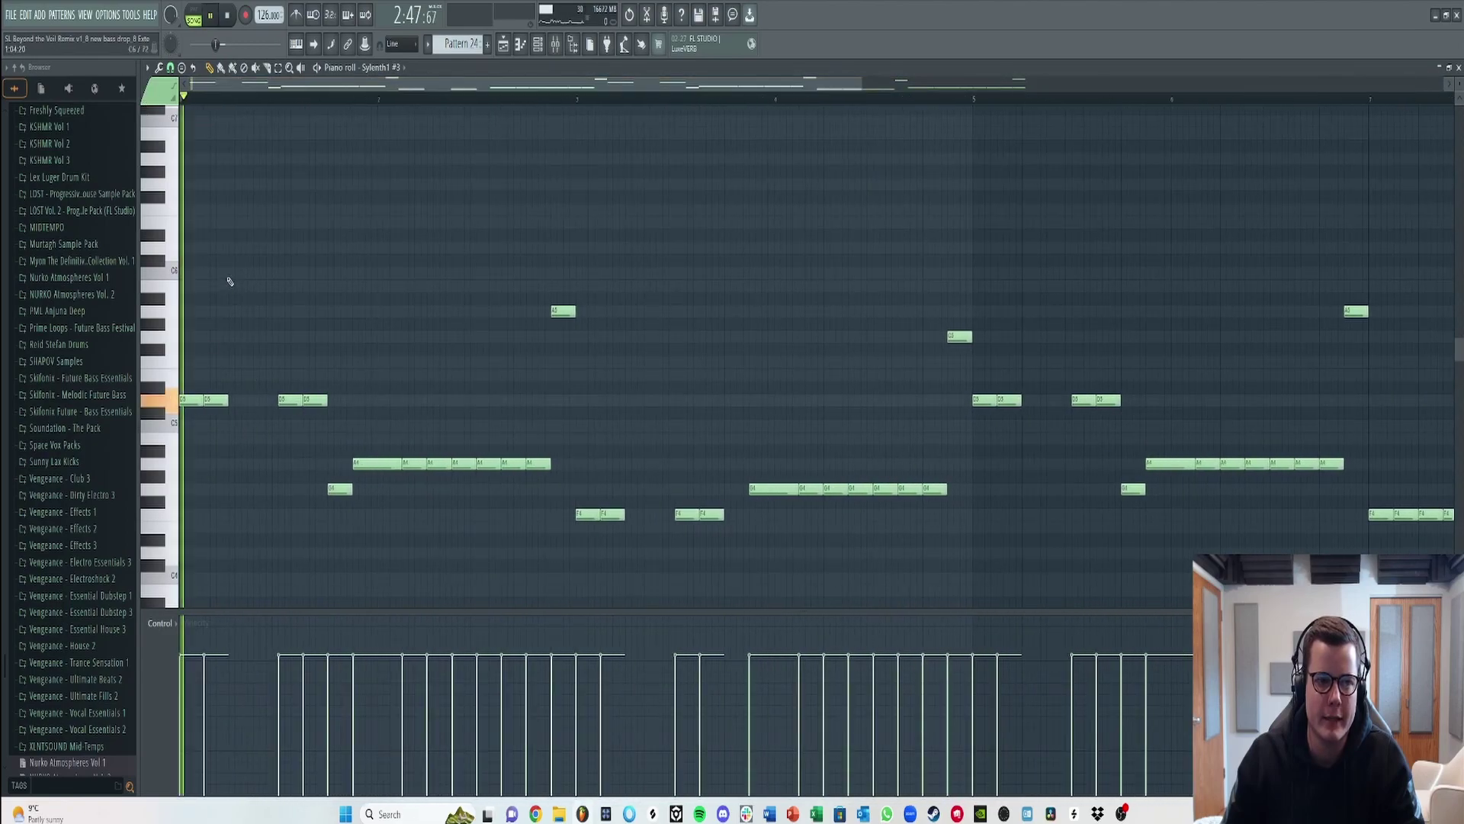
pyautogui.scroll(-3, 427, 381)
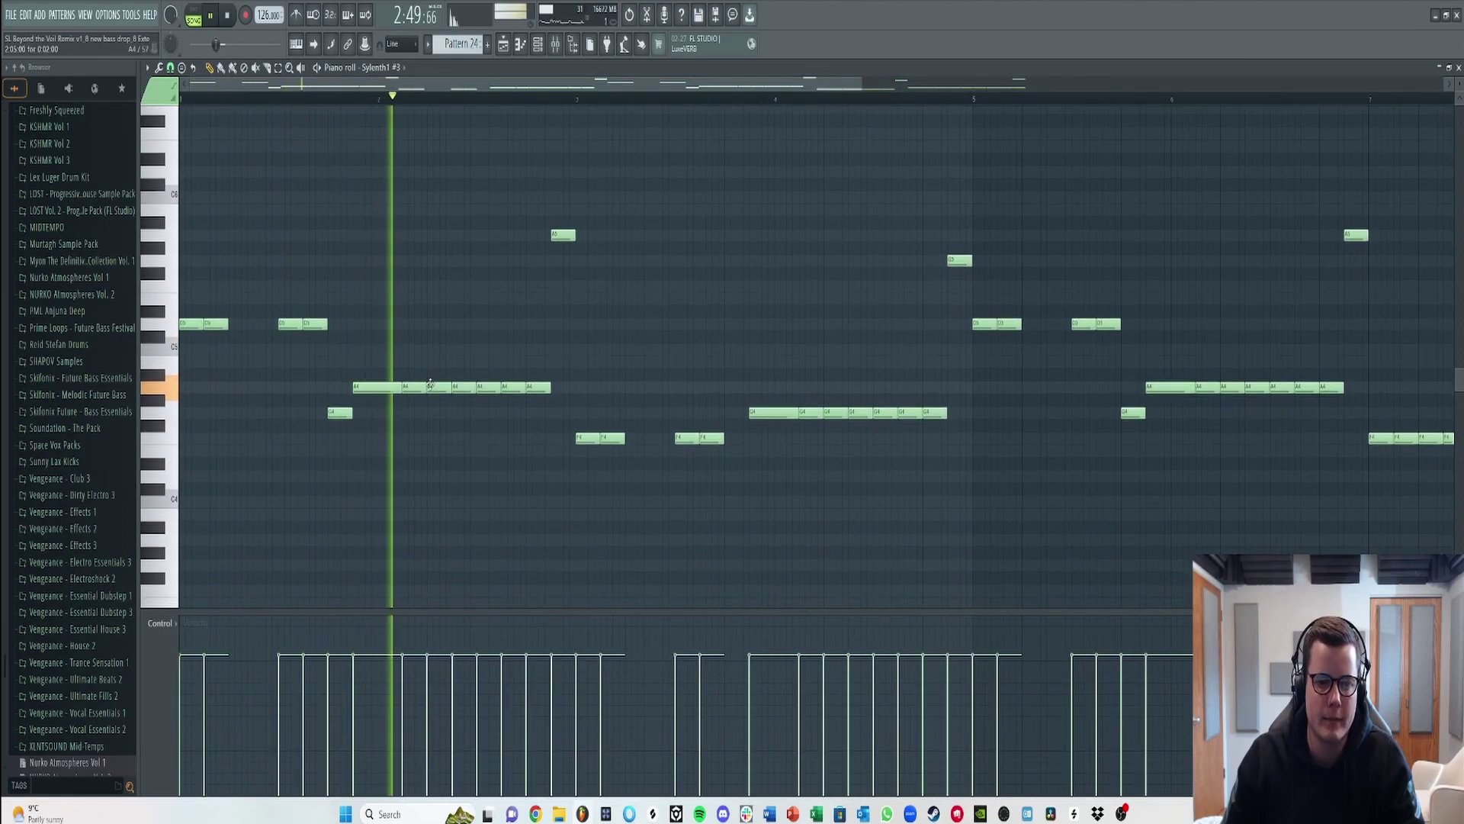
pyautogui.scroll(-3, 593, 99)
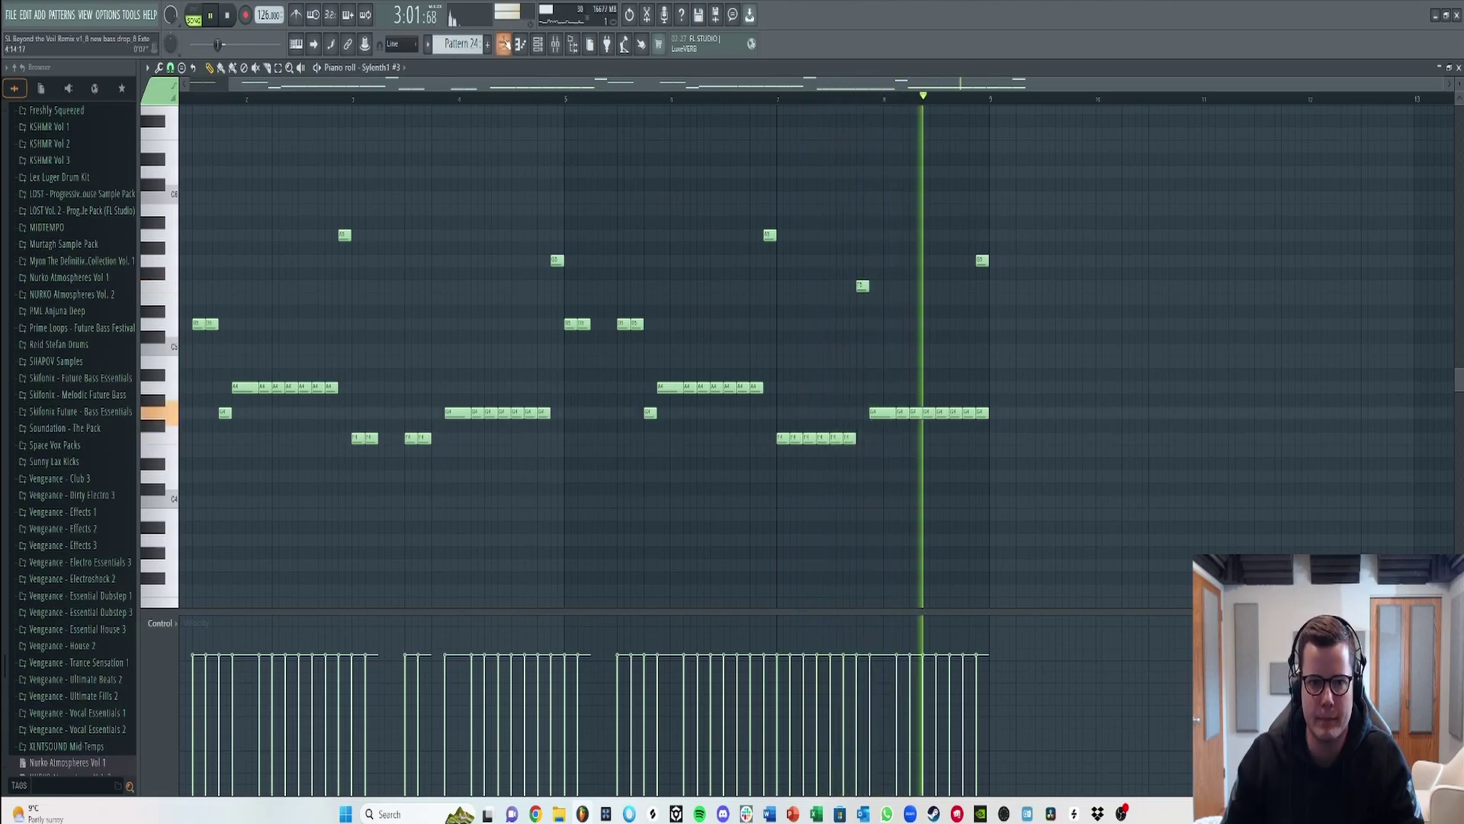
pyautogui.press('F5')
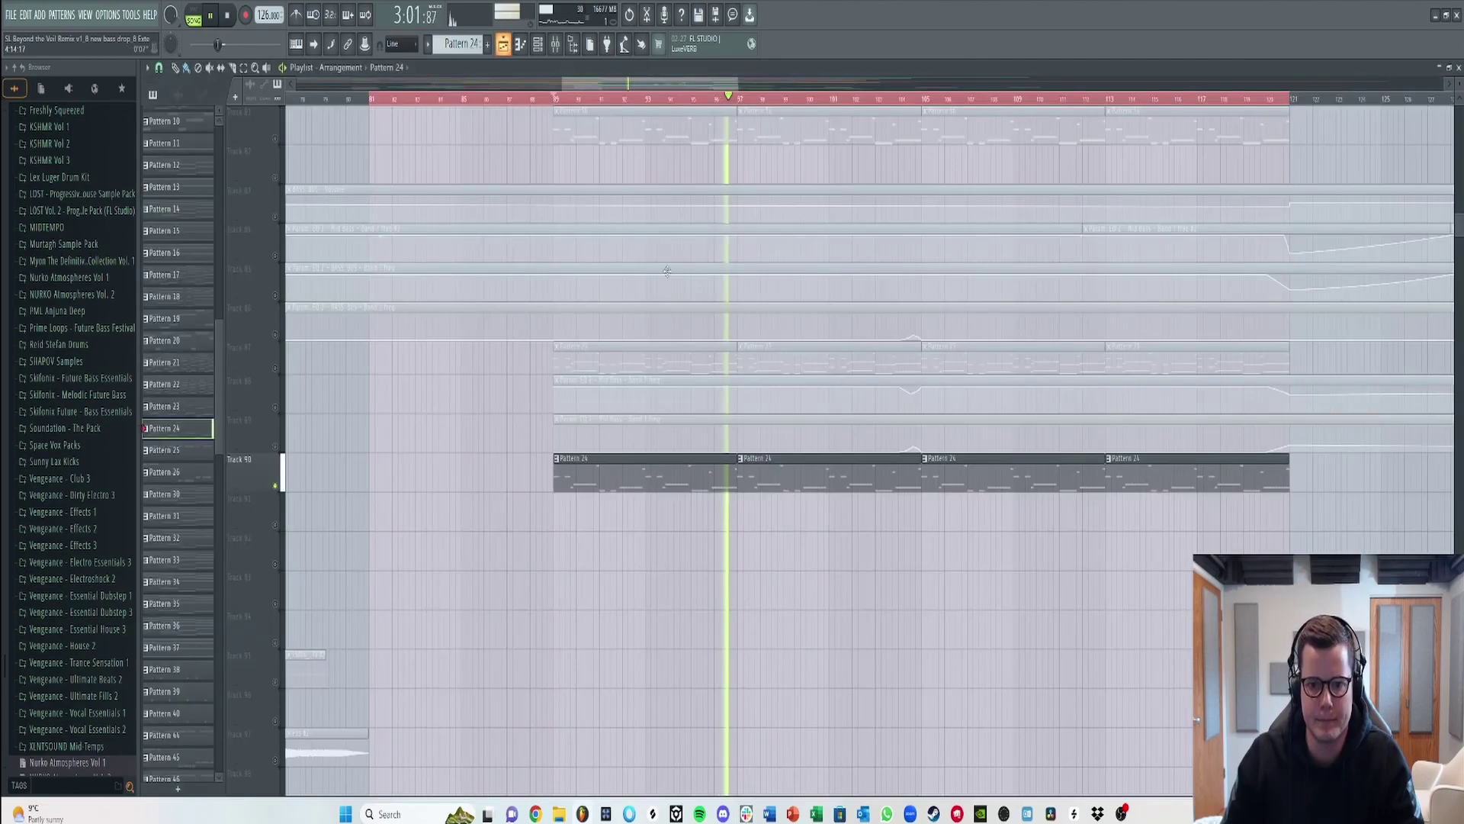
# - Stop playback, review the complete note sequence of the track 90 pattern, and return to the playlist
pyautogui.press('space')
pyautogui.doubleClick(603, 470)
pyautogui.hscroll(-5, 602, 470)
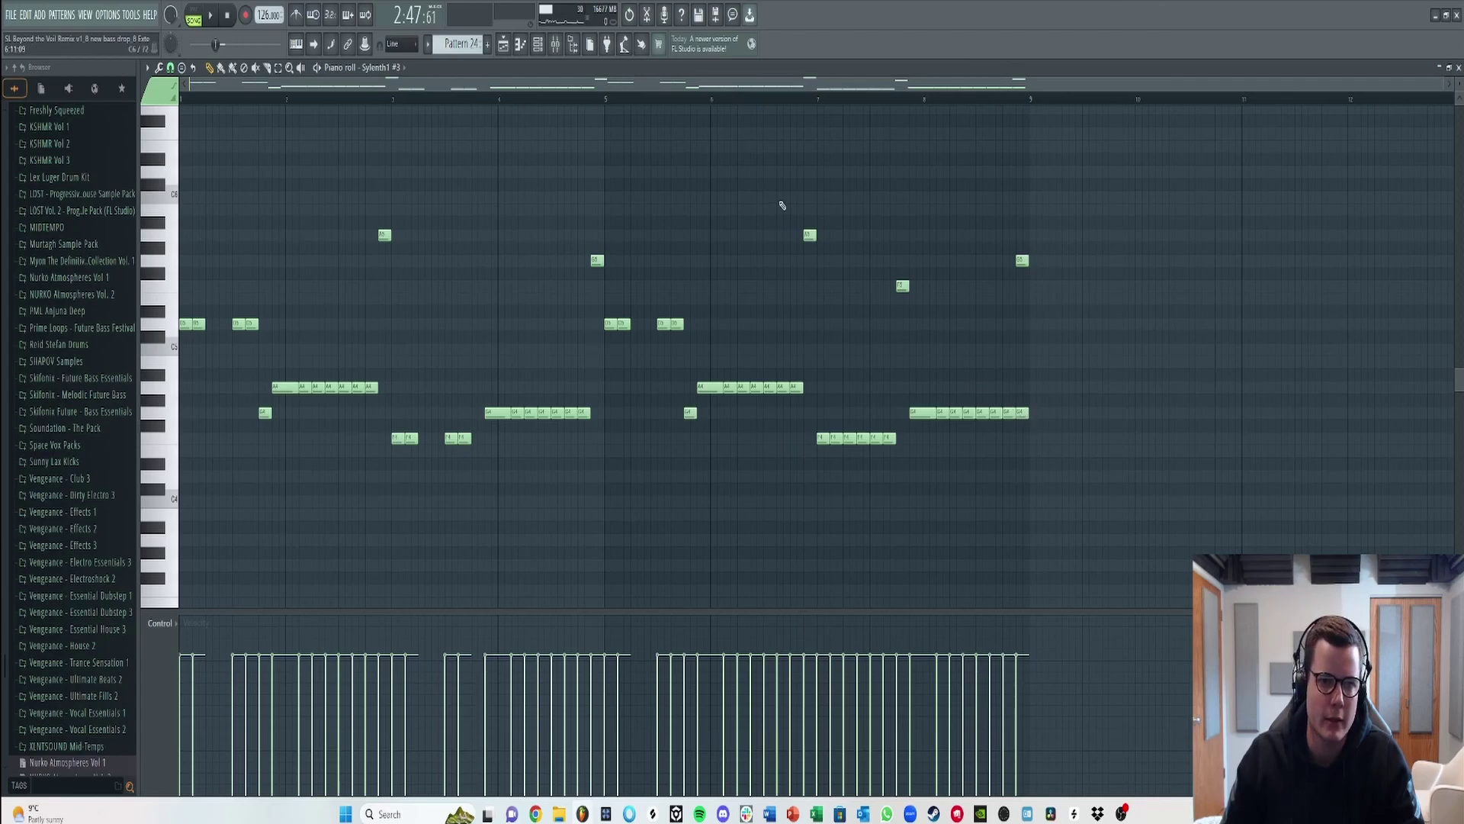
pyautogui.click(507, 48)
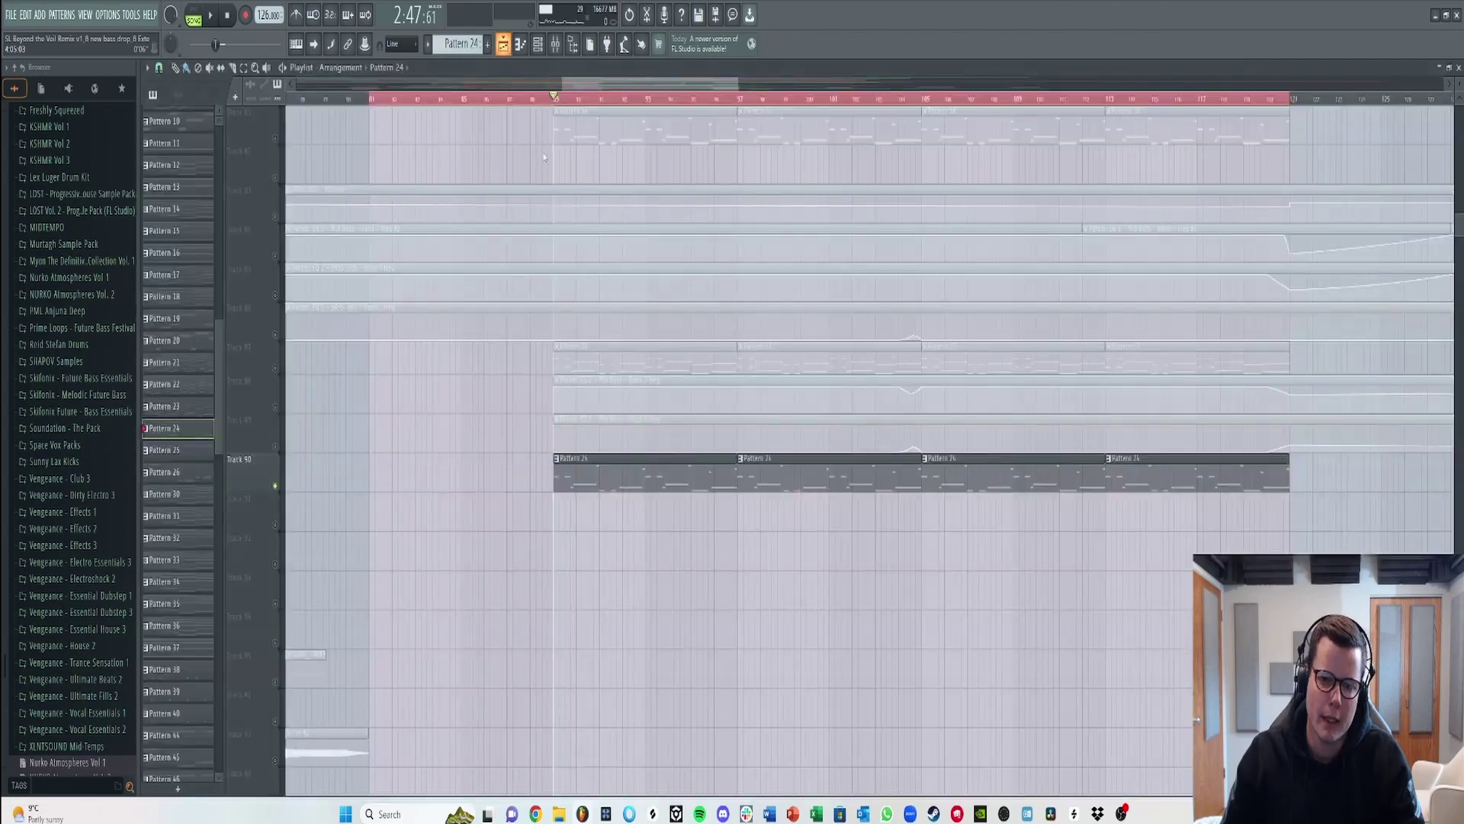
# - Mute track 90 and unmute the mid bass pattern on track 87 with its EQ automation on tracks 88 and 89
pyautogui.click(275, 371)
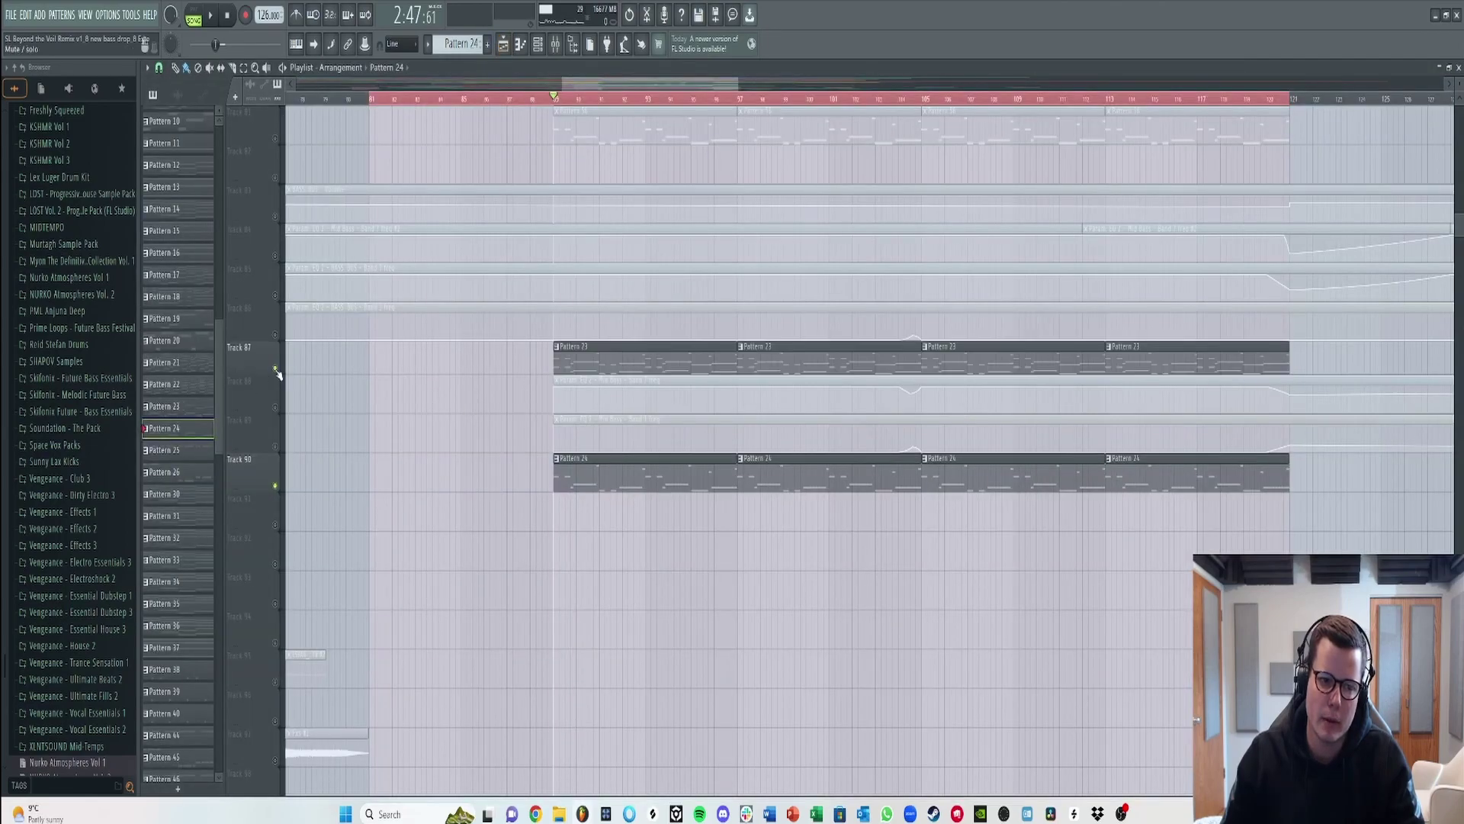
pyautogui.click(276, 487)
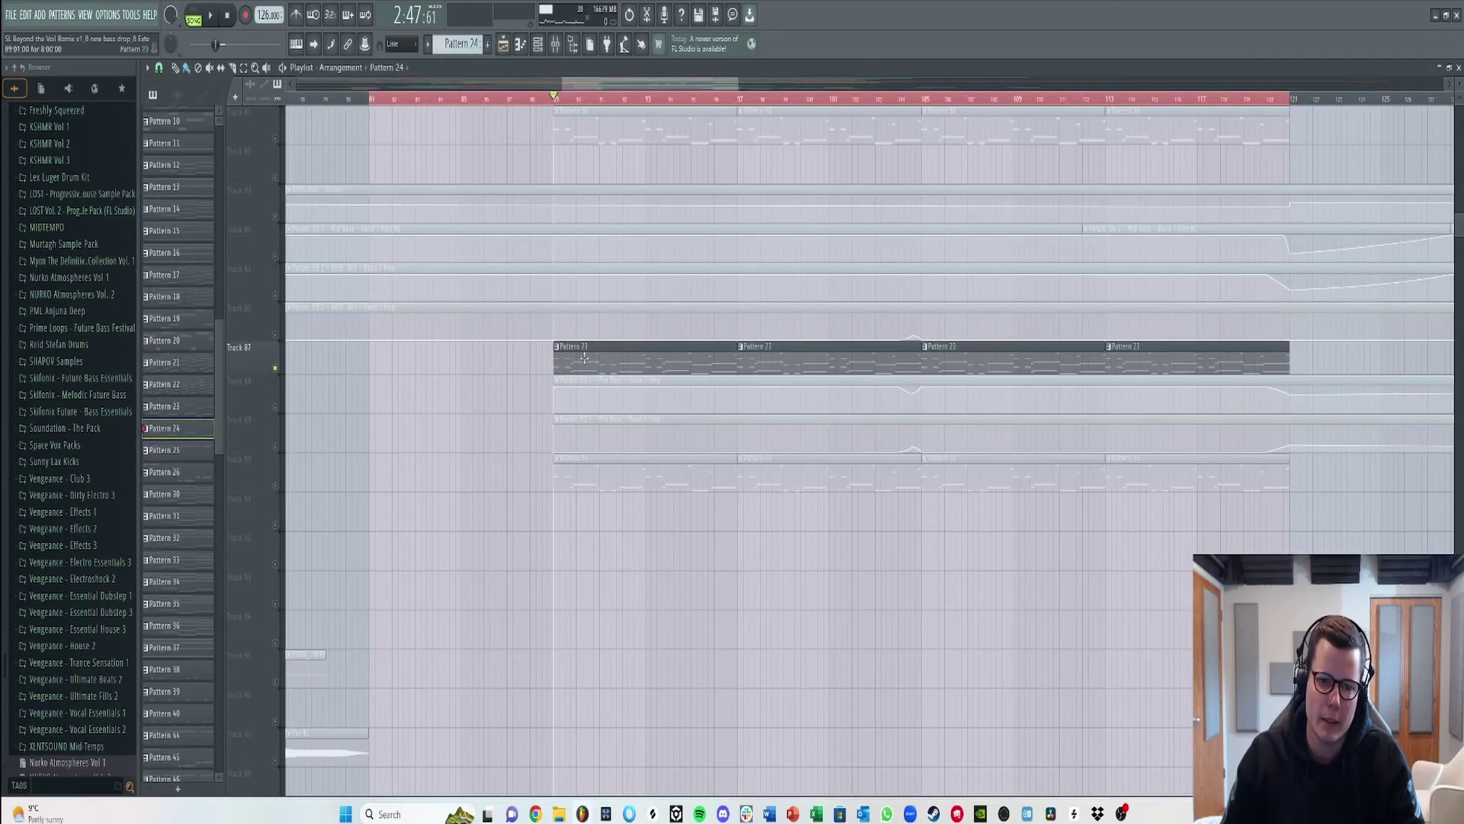
pyautogui.click(276, 408)
pyautogui.click(276, 447)
# - View the Nexus notes of the track 87 pattern and play the mid bass part from the playlist
pyautogui.doubleClick(603, 357)
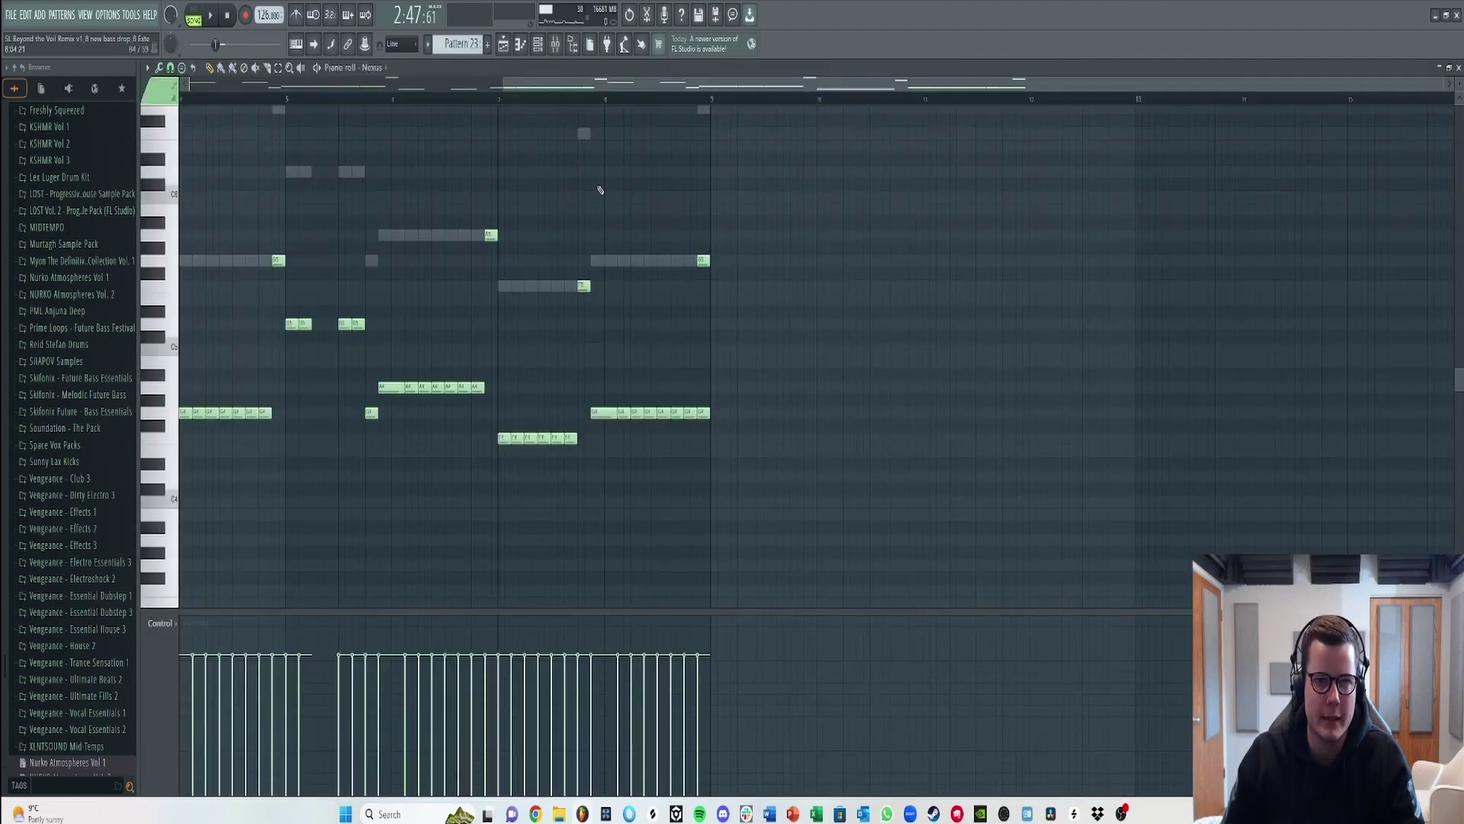
pyautogui.click(565, 47)
pyautogui.click(504, 45)
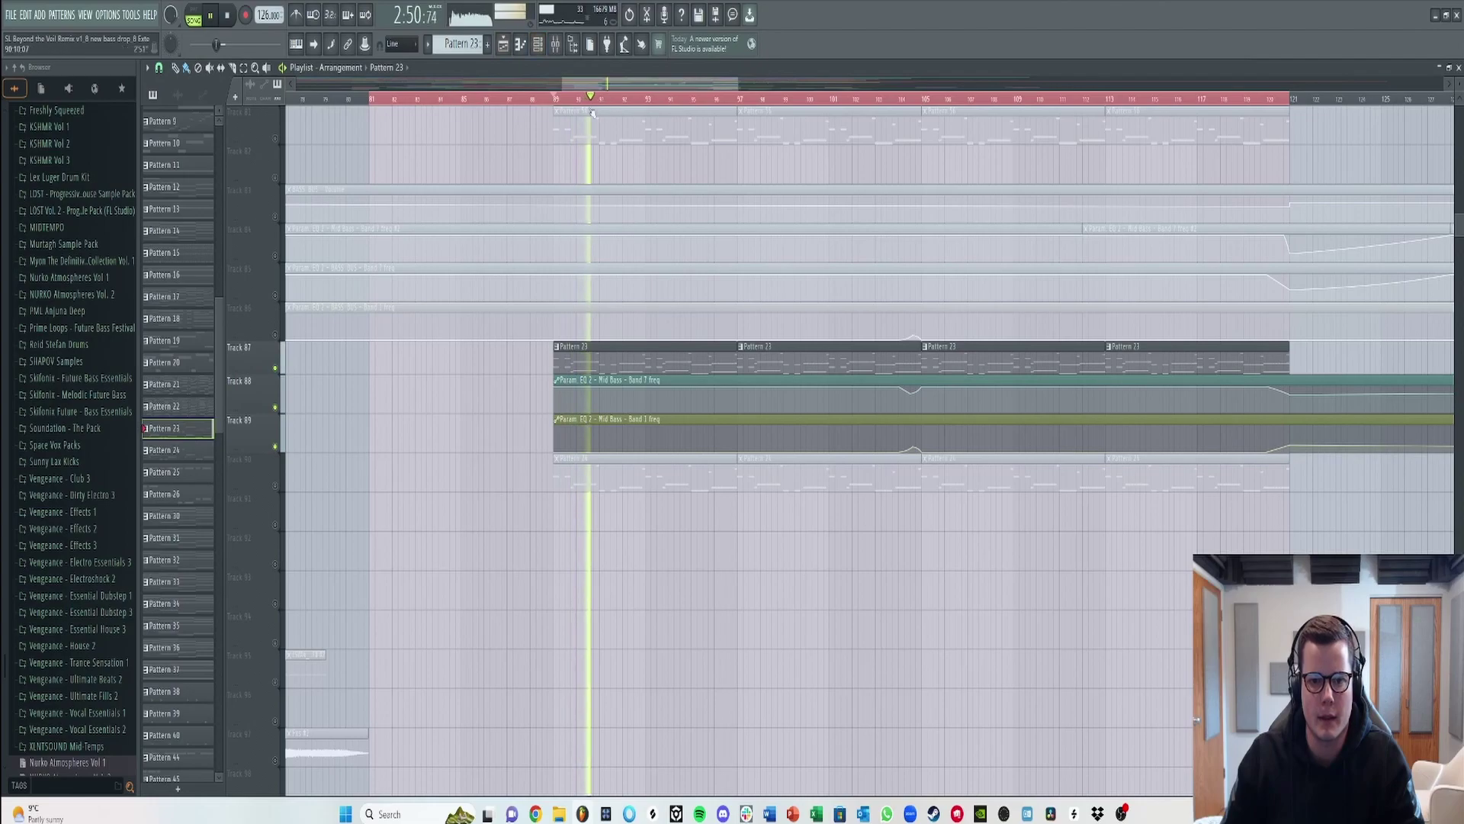
# - Stop playback and inspect the Nexus and second Spire instruments of the mid bass pattern from the channel rack
pyautogui.click(538, 43)
pyautogui.press('space')
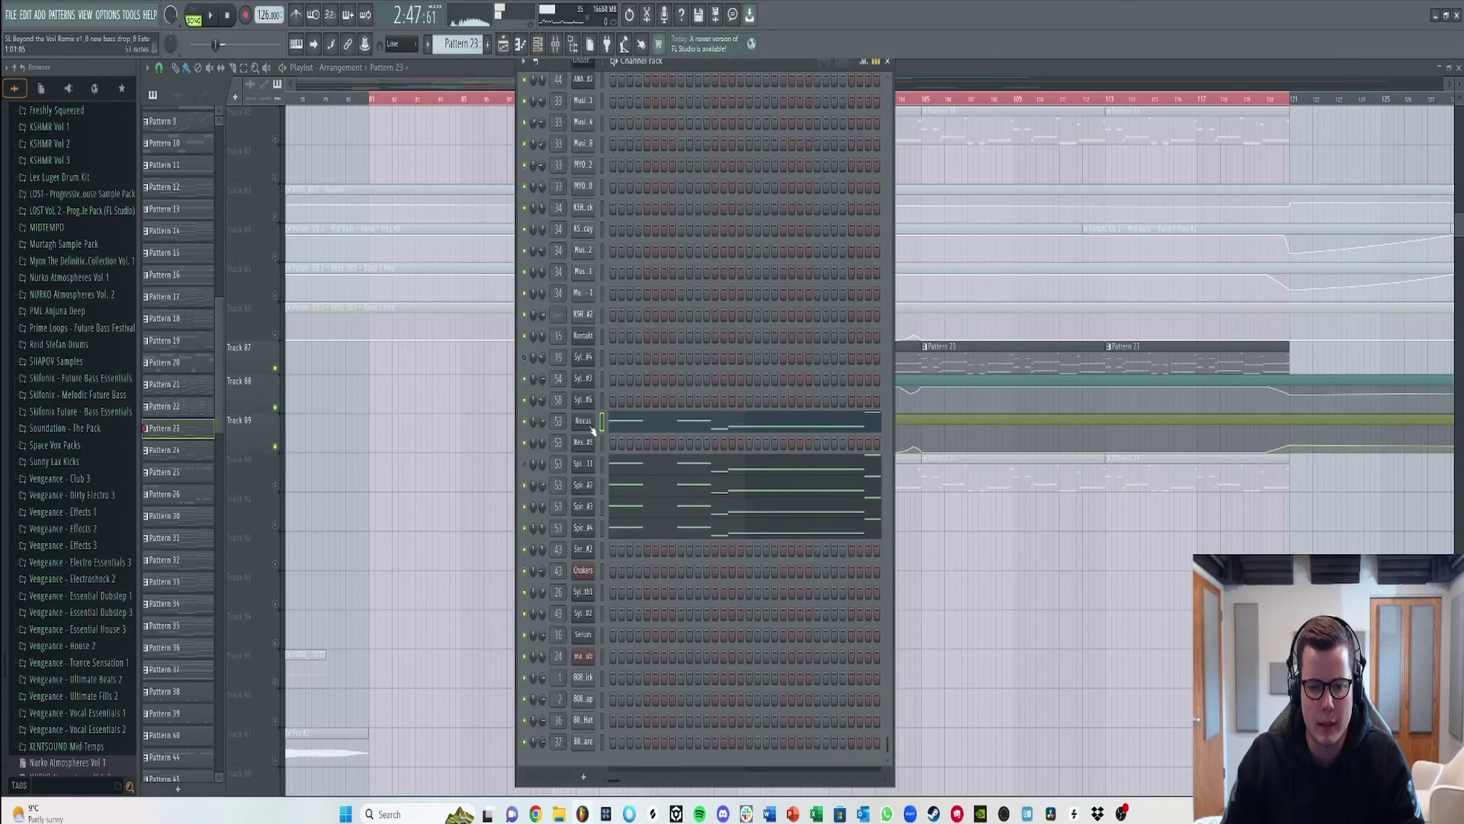
pyautogui.click(591, 427)
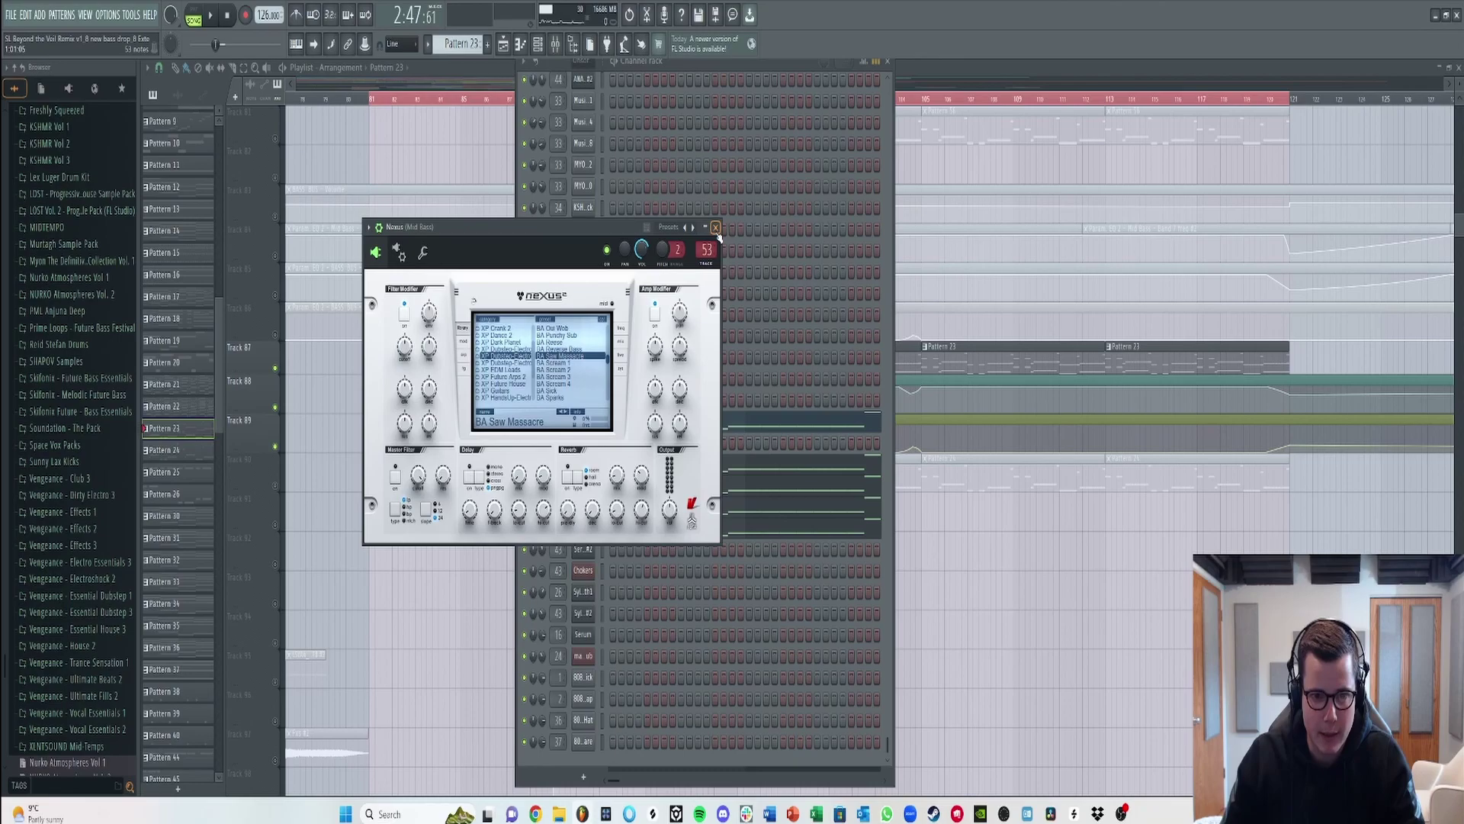
pyautogui.click(715, 228)
pyautogui.click(584, 486)
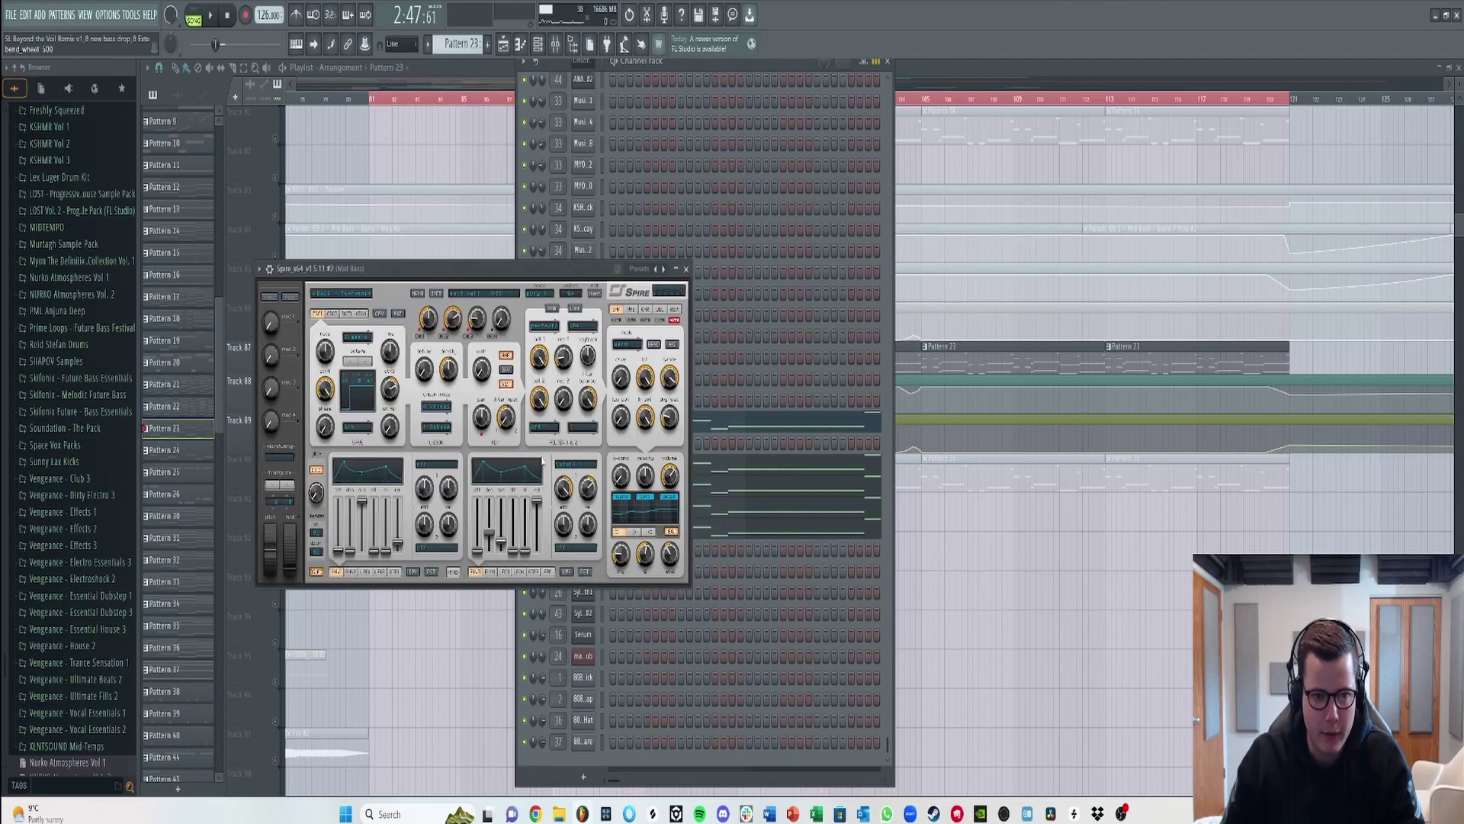
pyautogui.click(685, 271)
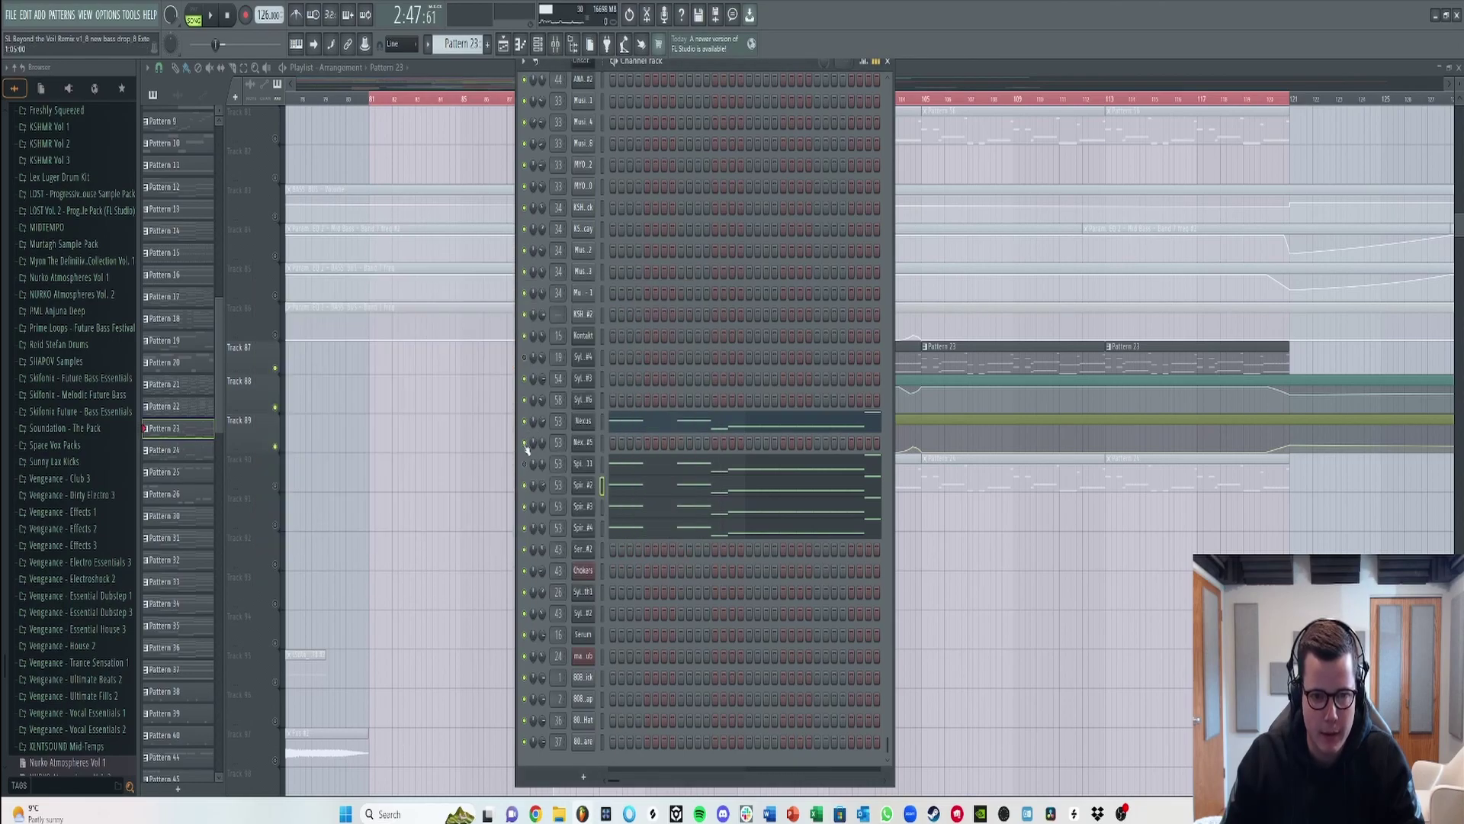
# - Play the mid bass layers separately, first Nexus alone and the second Spire alone, and check that Spire's patch
pyautogui.press('space')
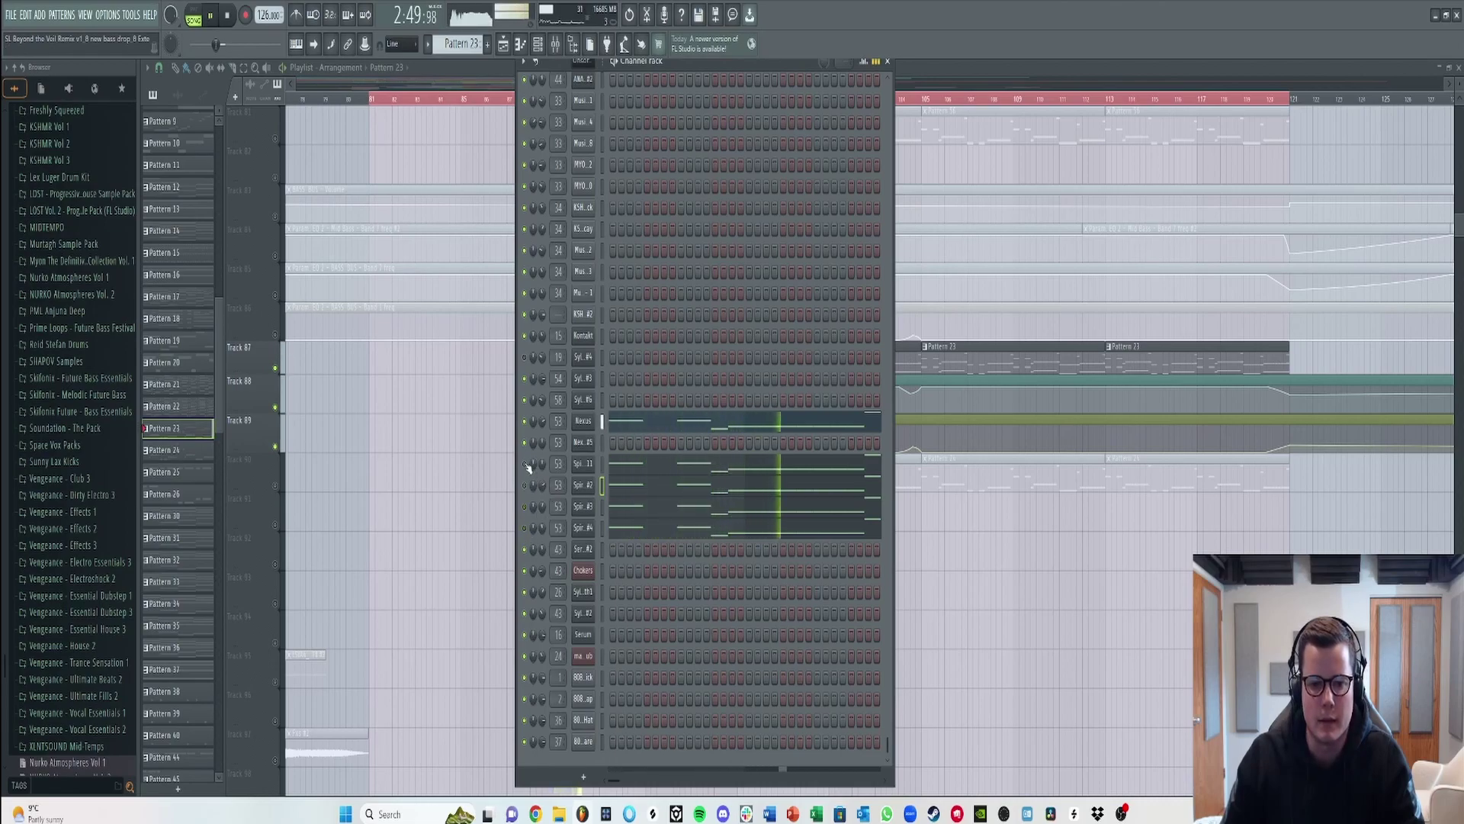
pyautogui.press('space')
pyautogui.press('space')
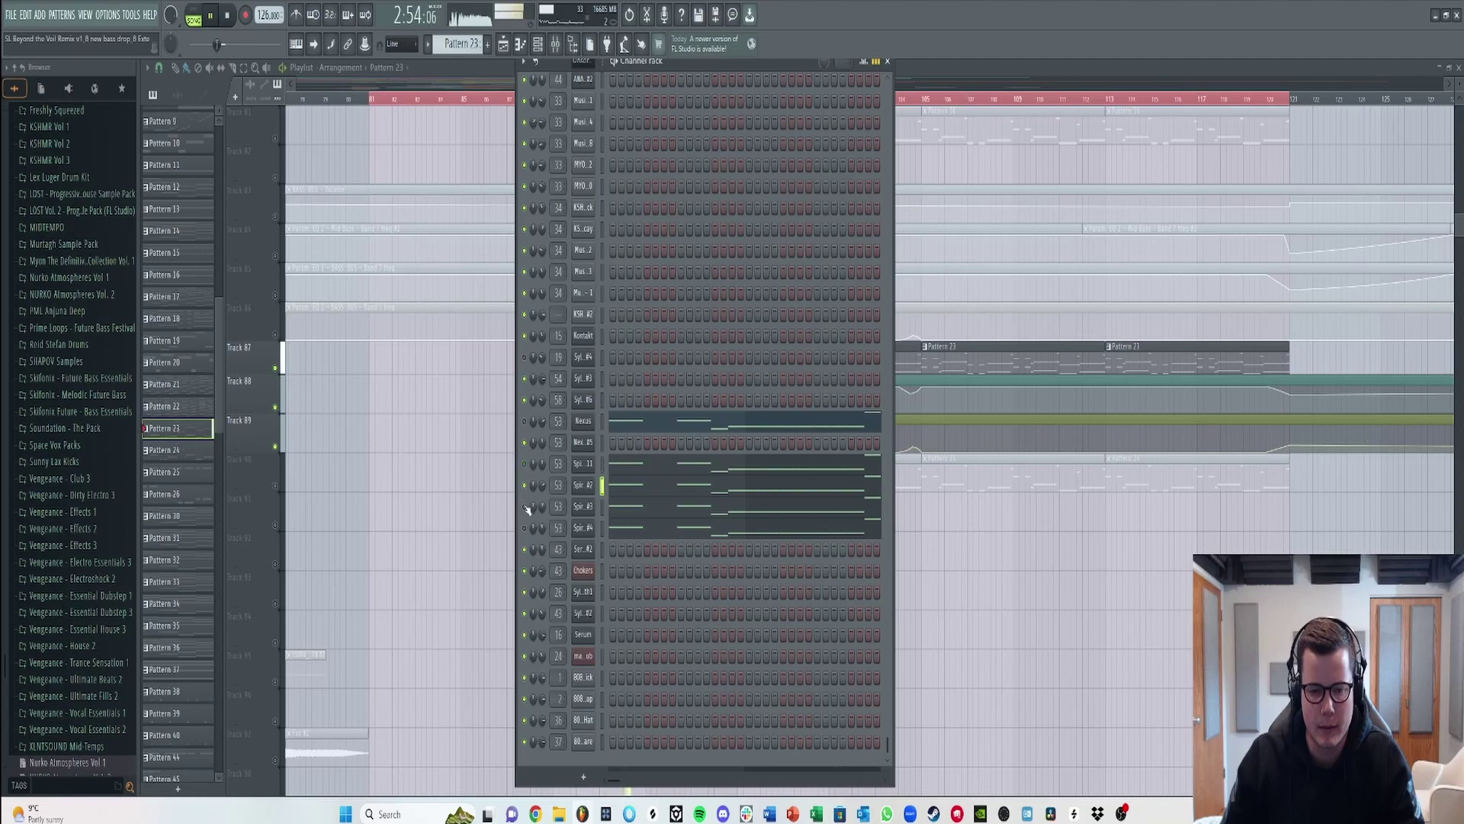
pyautogui.click(582, 489)
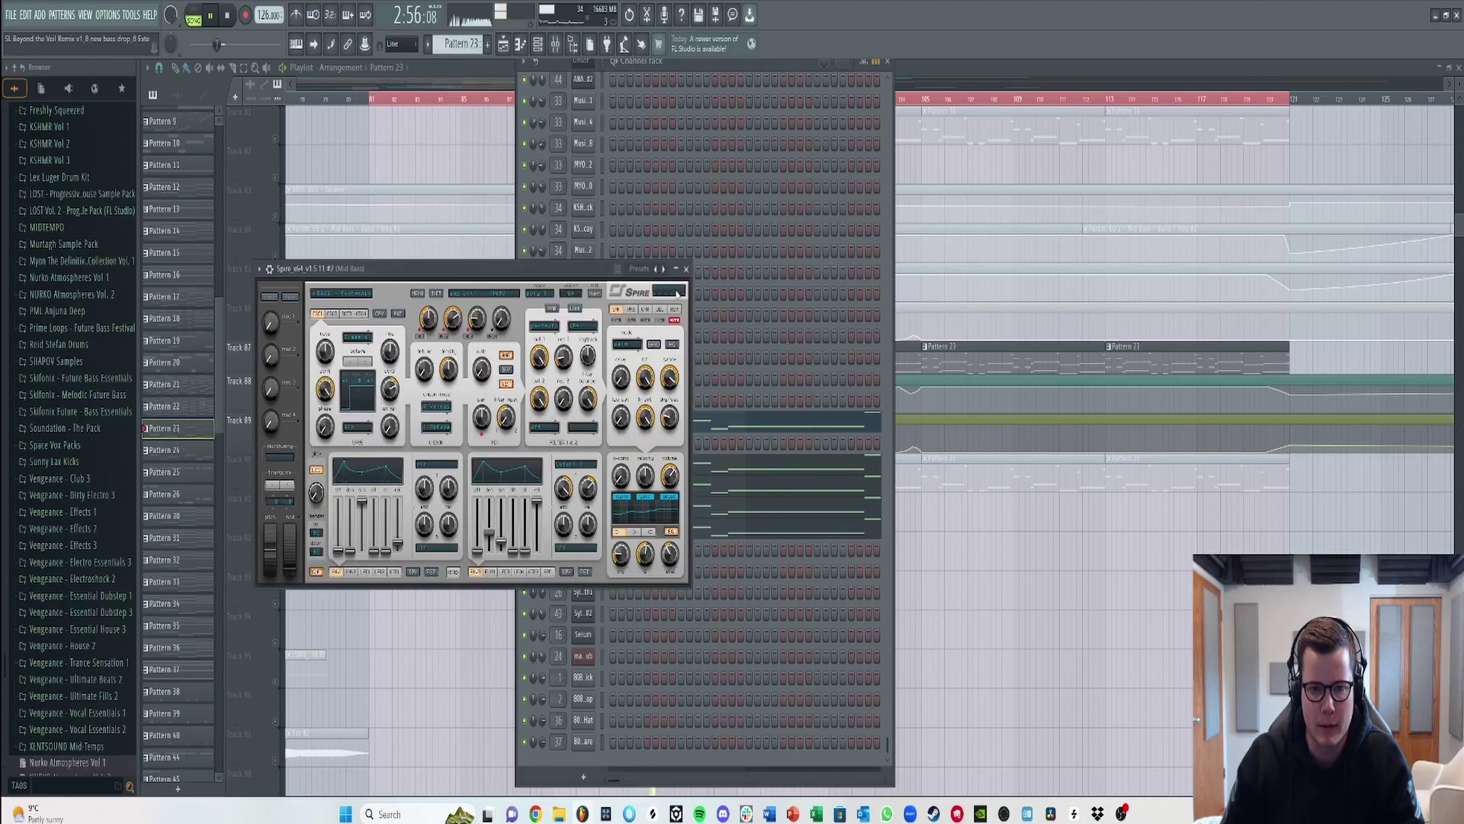
pyautogui.click(685, 268)
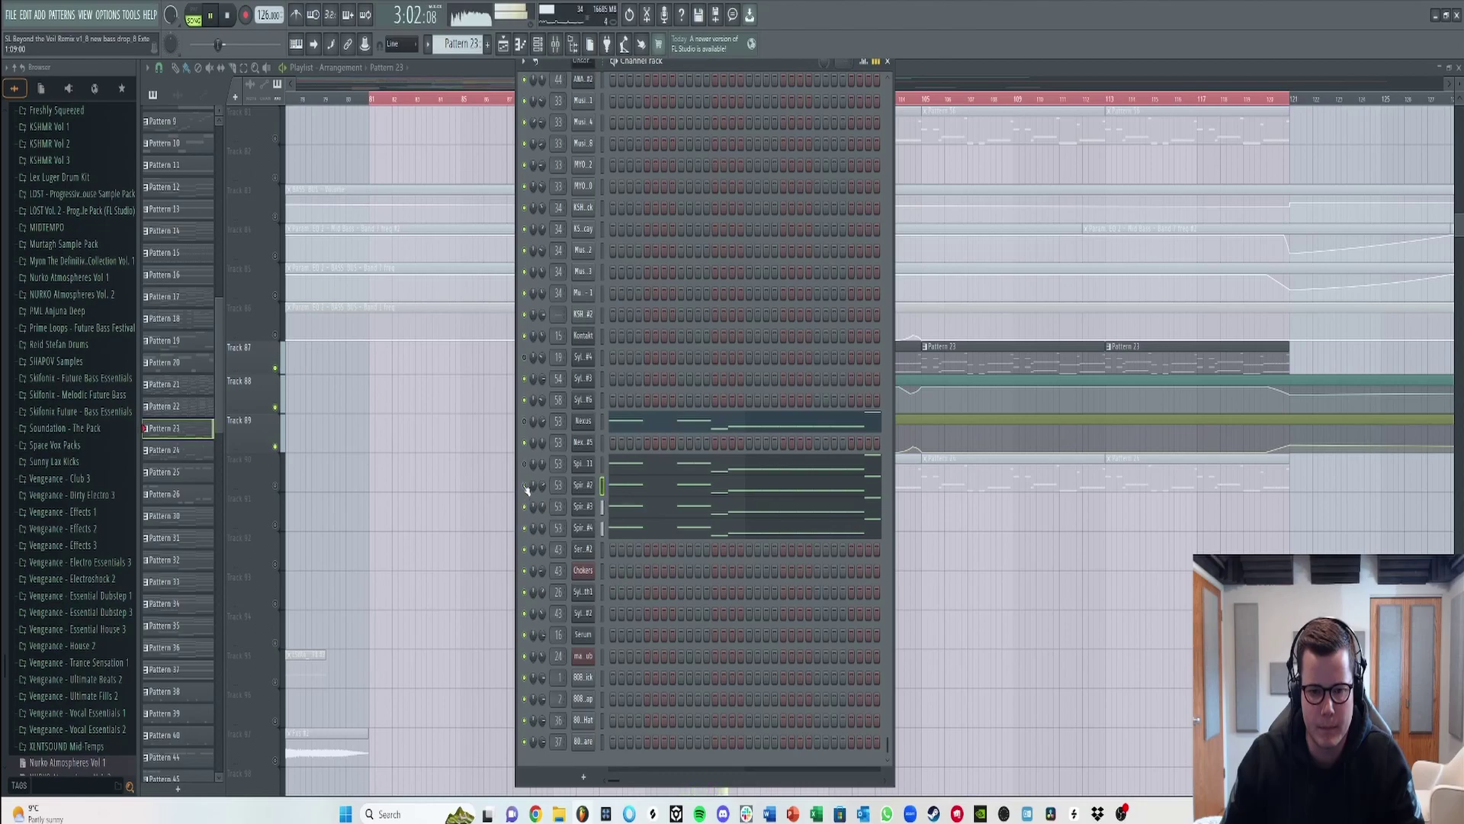
# - Stop playback and inspect the FabFilter Pro-Q 2 and CamelCrusher effects on the Mid Bass mixer channel
pyautogui.press('space')
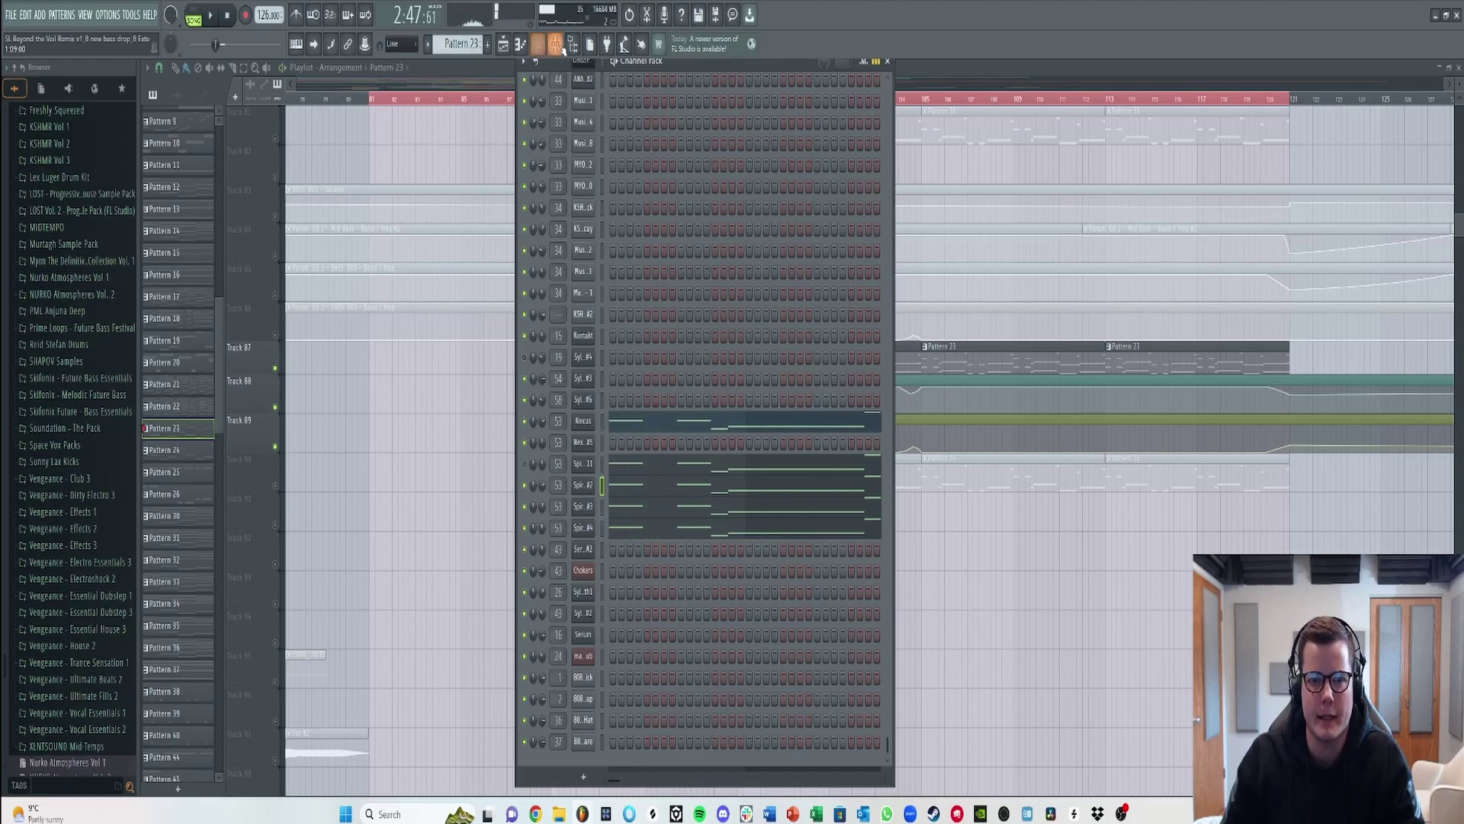
pyautogui.press('F9')
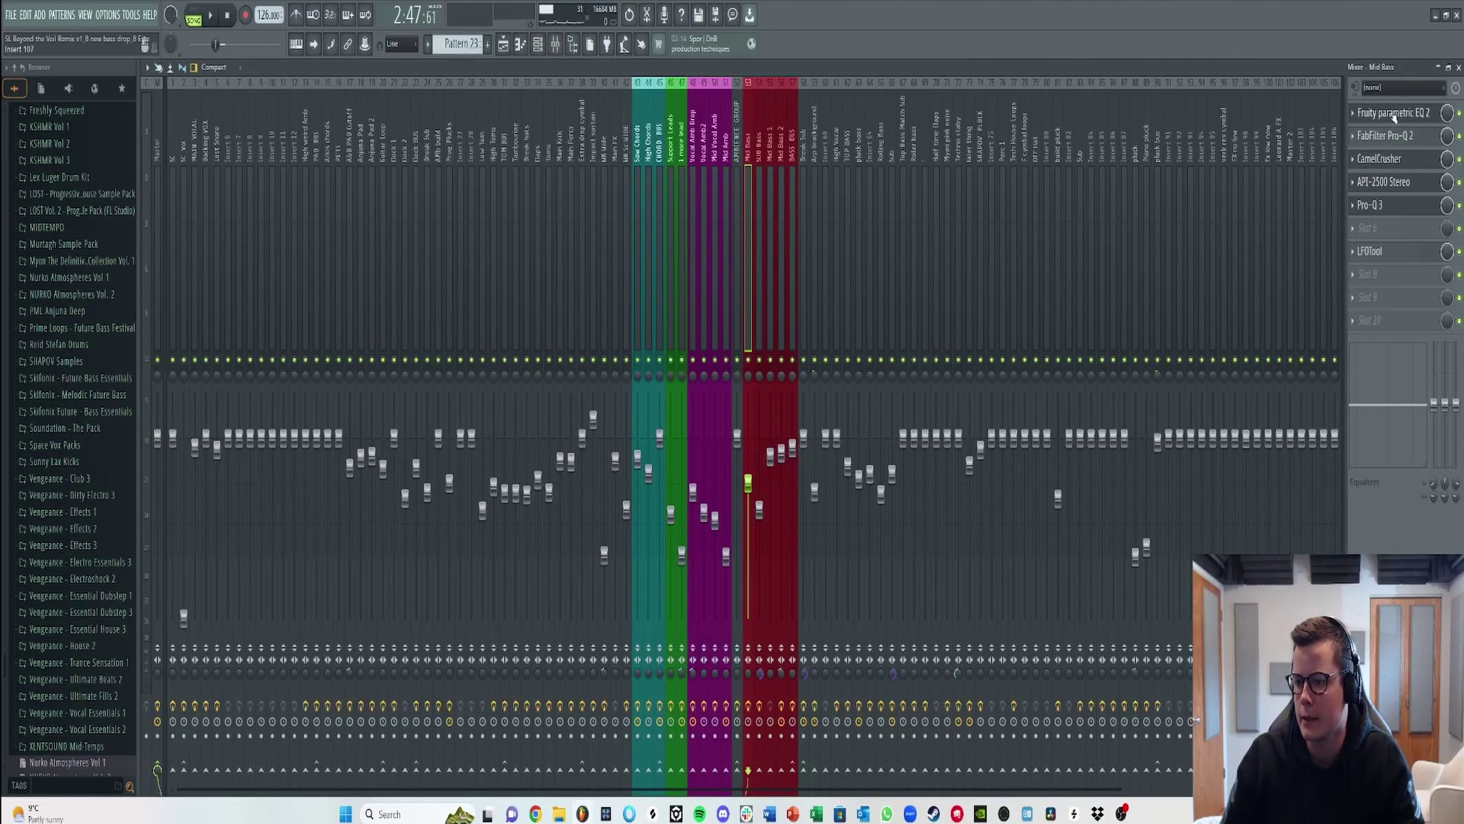
pyautogui.click(1396, 137)
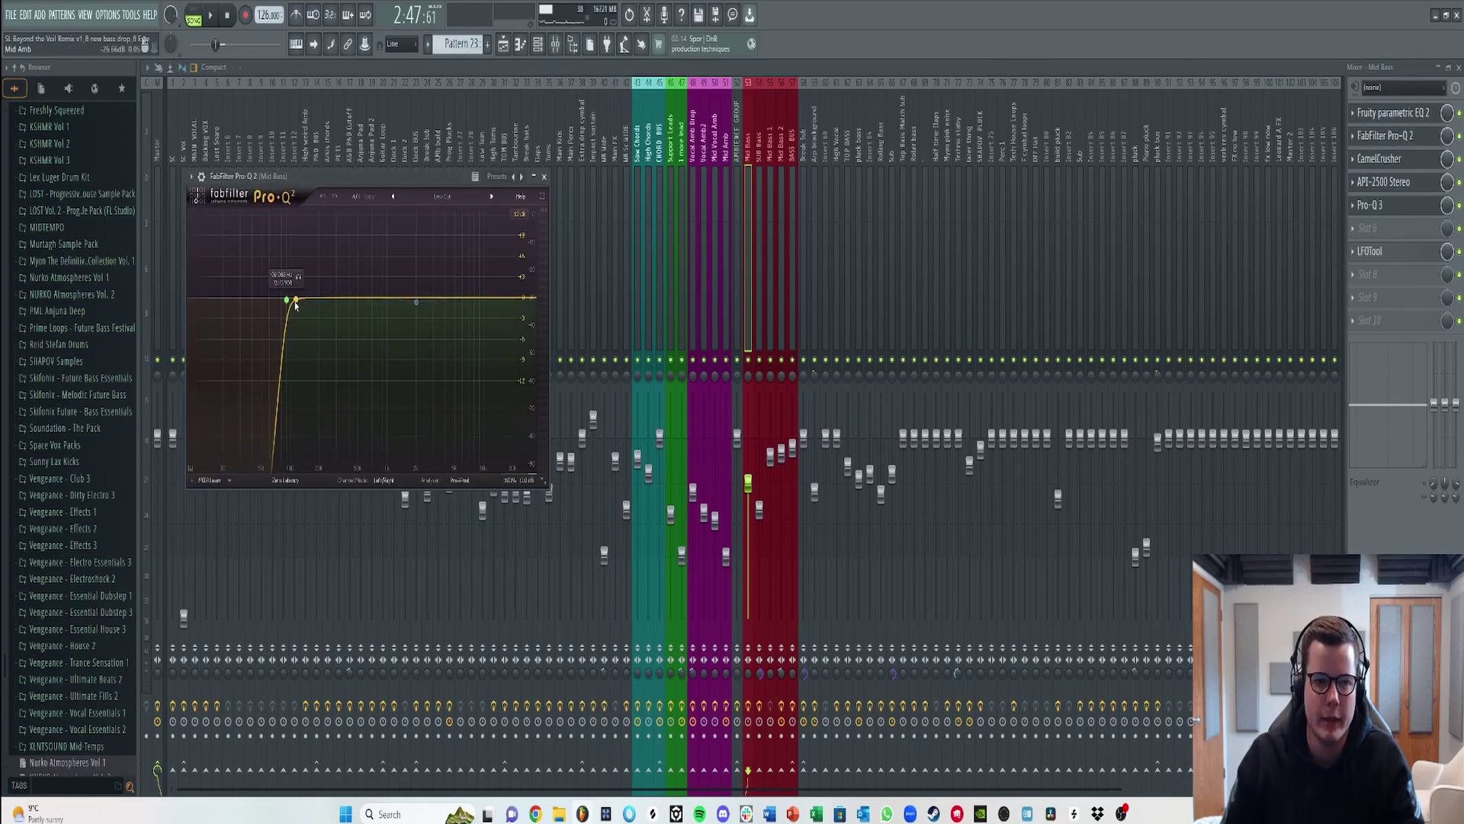
pyautogui.click(1397, 162)
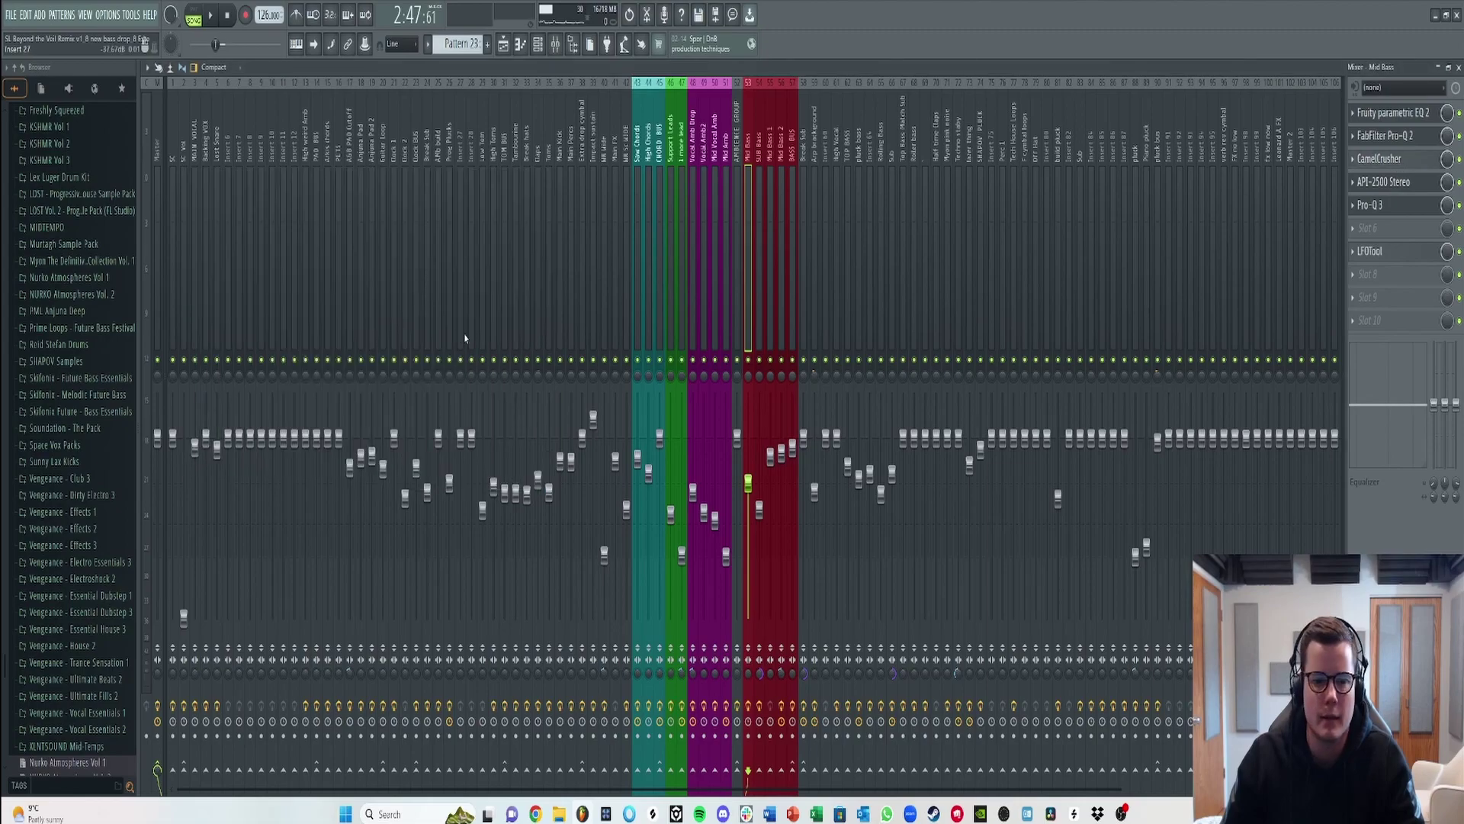
pyautogui.click(1370, 162)
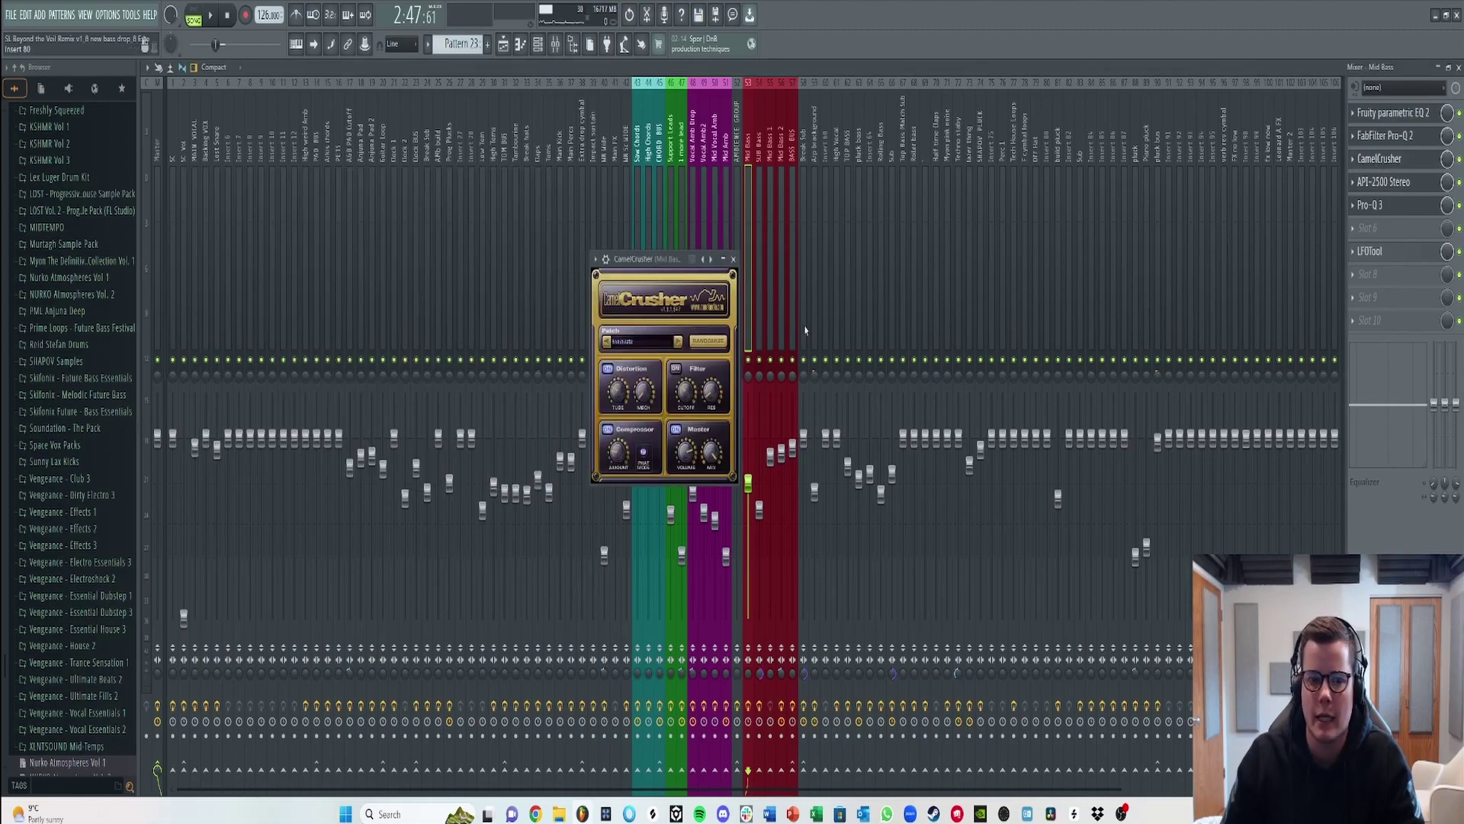
# - Inspect the API-2500, Pro-Q 3 and LFOTool effects of the Mid Bass channel and return to the playlist
pyautogui.click(1402, 184)
pyautogui.click(1403, 184)
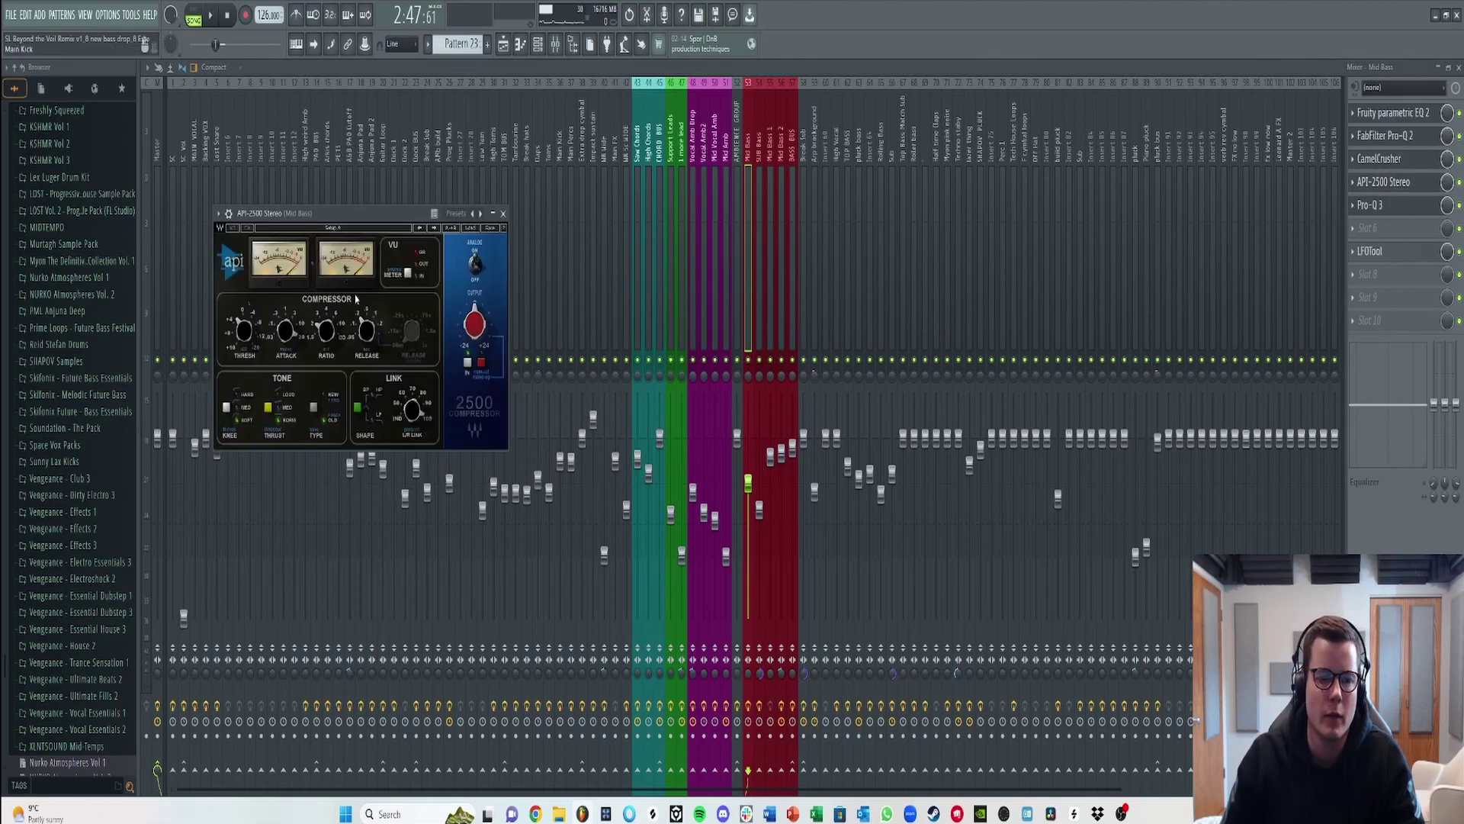
pyautogui.click(1403, 210)
pyautogui.click(1403, 211)
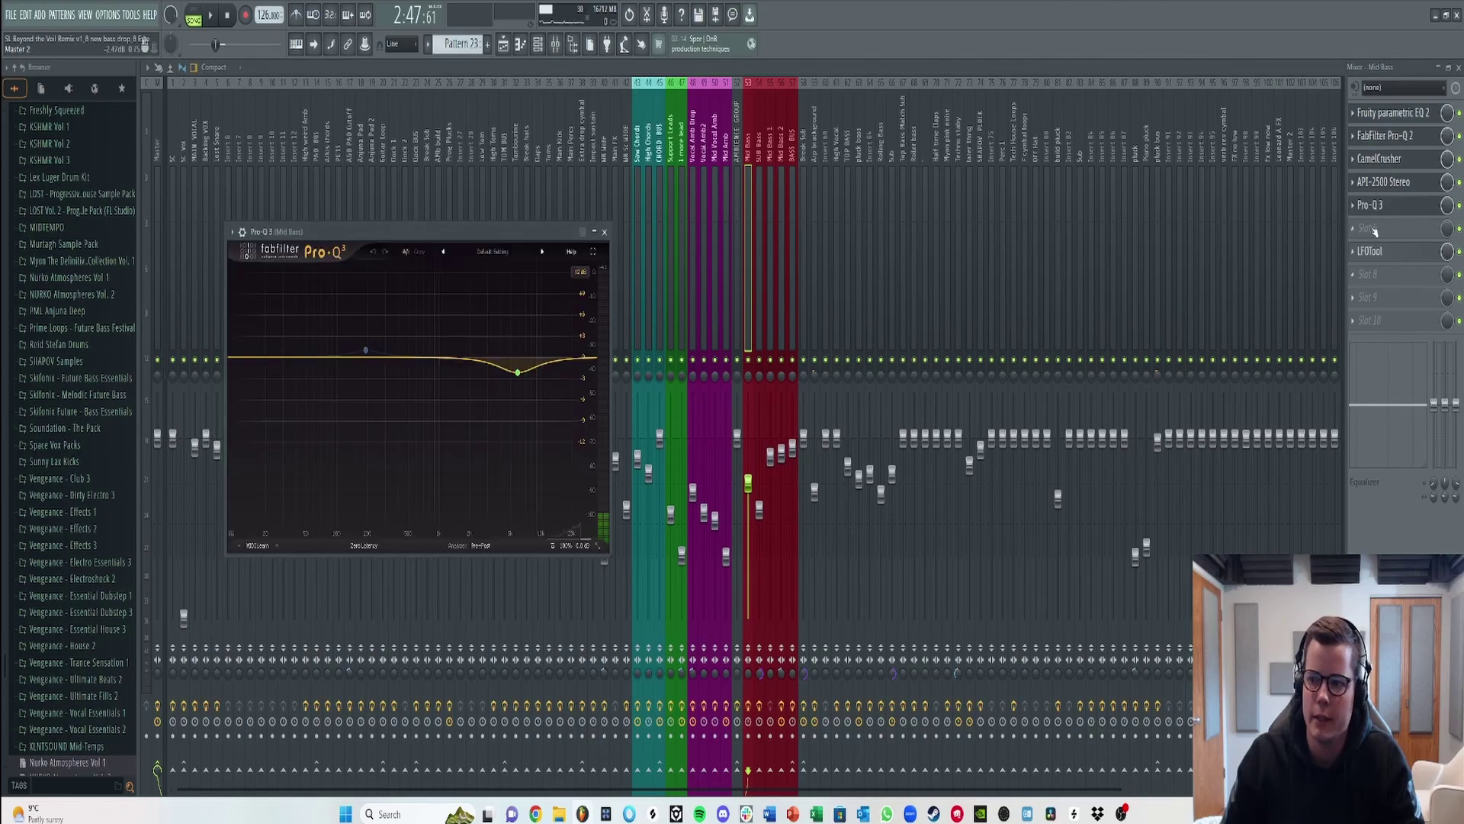
pyautogui.click(1384, 255)
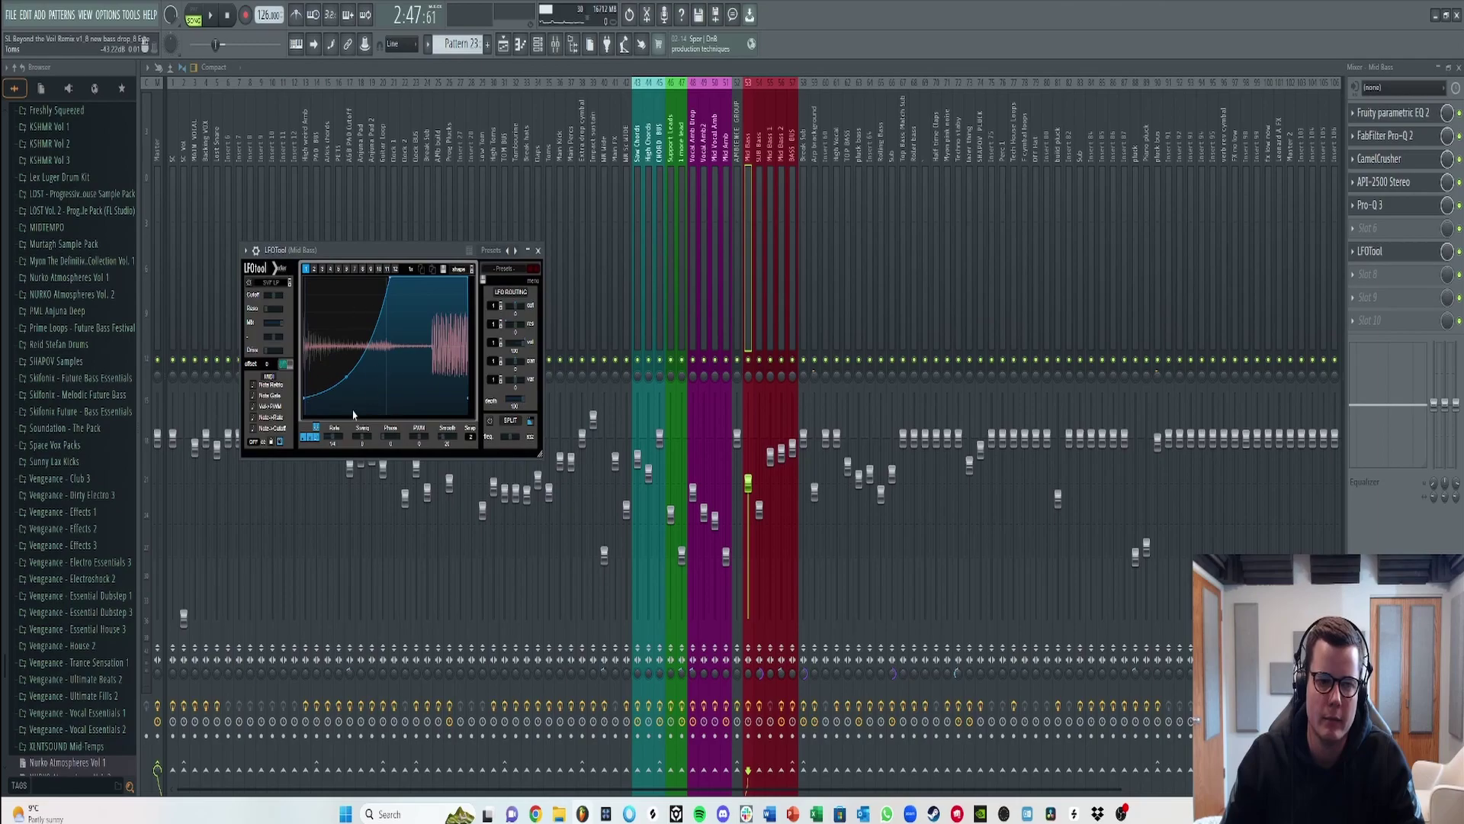
pyautogui.click(538, 251)
pyautogui.click(503, 45)
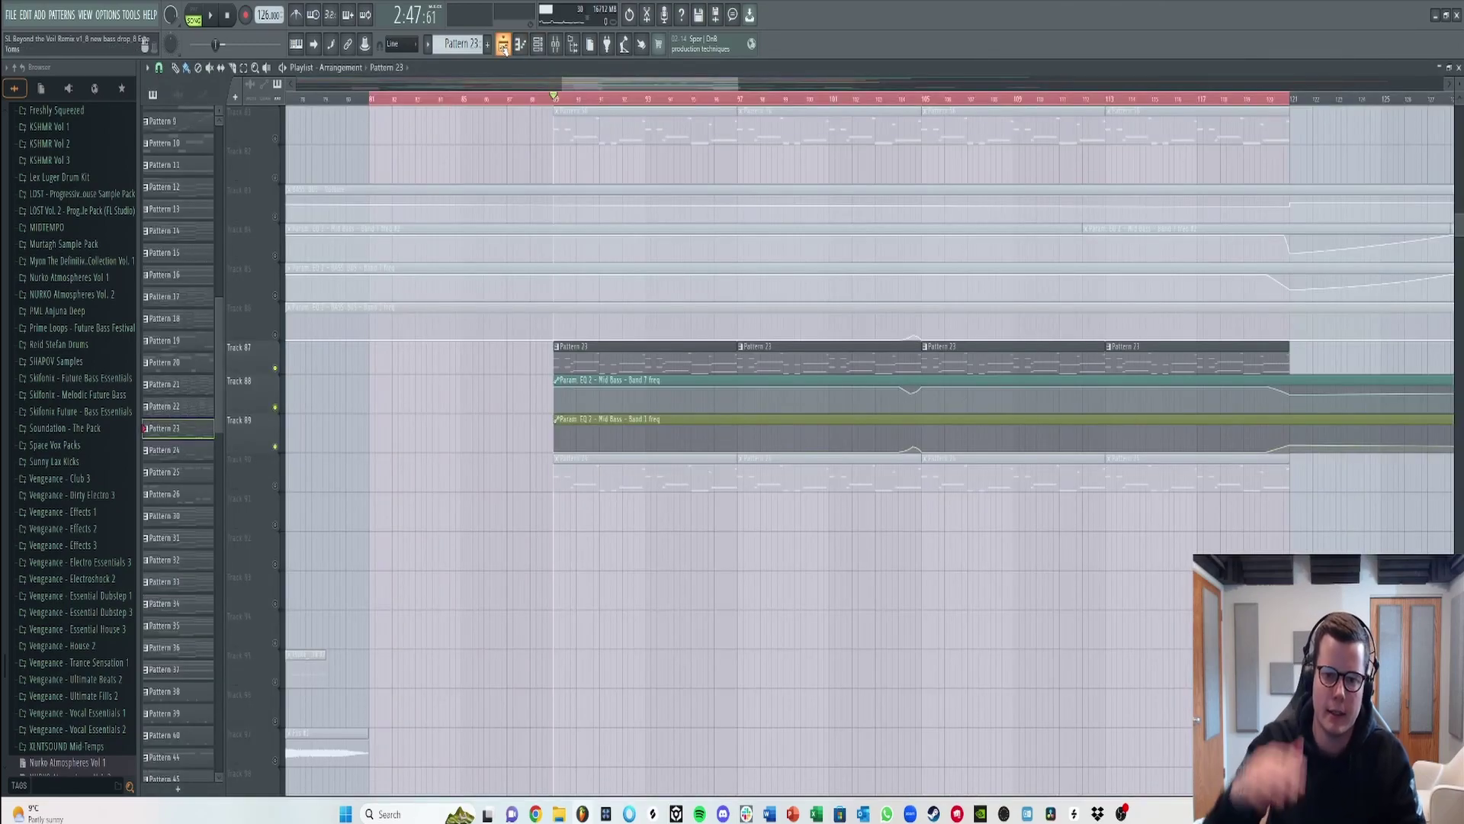
# - Play the mid bass, unmute the bass patterns on tracks 90 and 81, and stop playback
pyautogui.press('space')
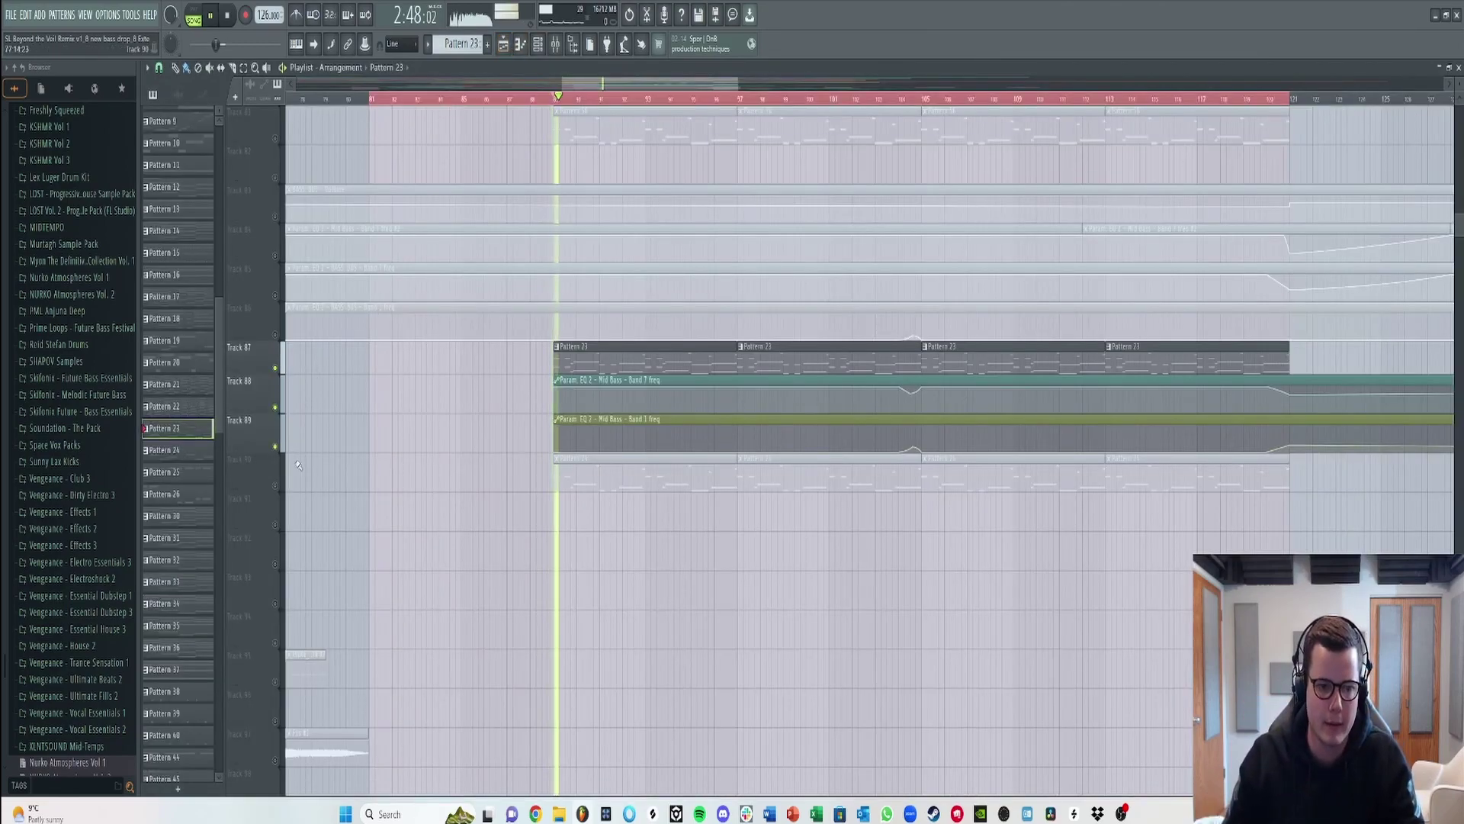
pyautogui.scroll(6, 433, 463)
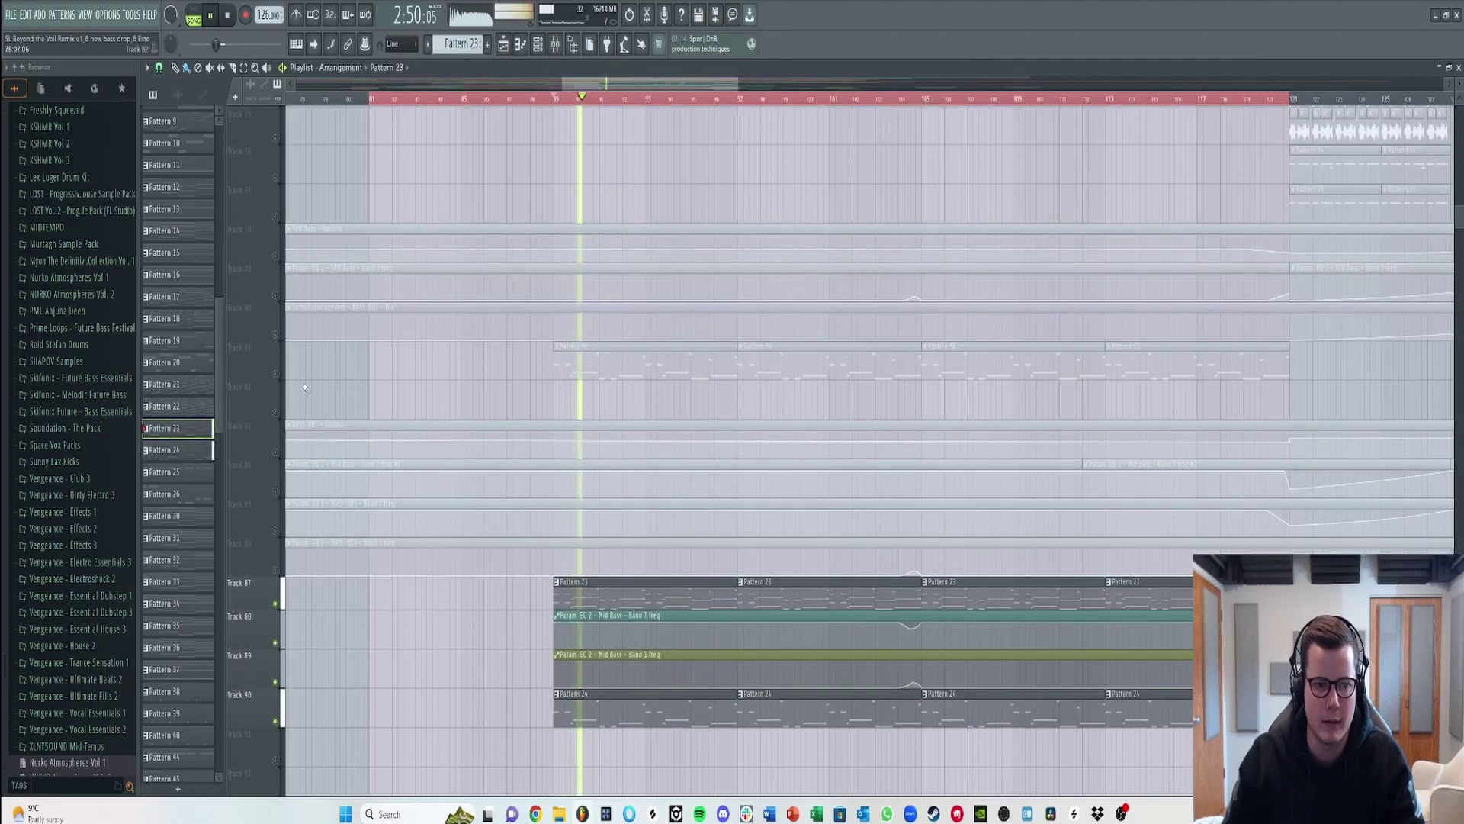
pyautogui.click(276, 374)
pyautogui.press('space')
# - View the Prog Bass 1 notes of Pattern 56 on track 81 and its layered instruments in the channel rack
pyautogui.click(574, 365)
pyautogui.click(200, 8)
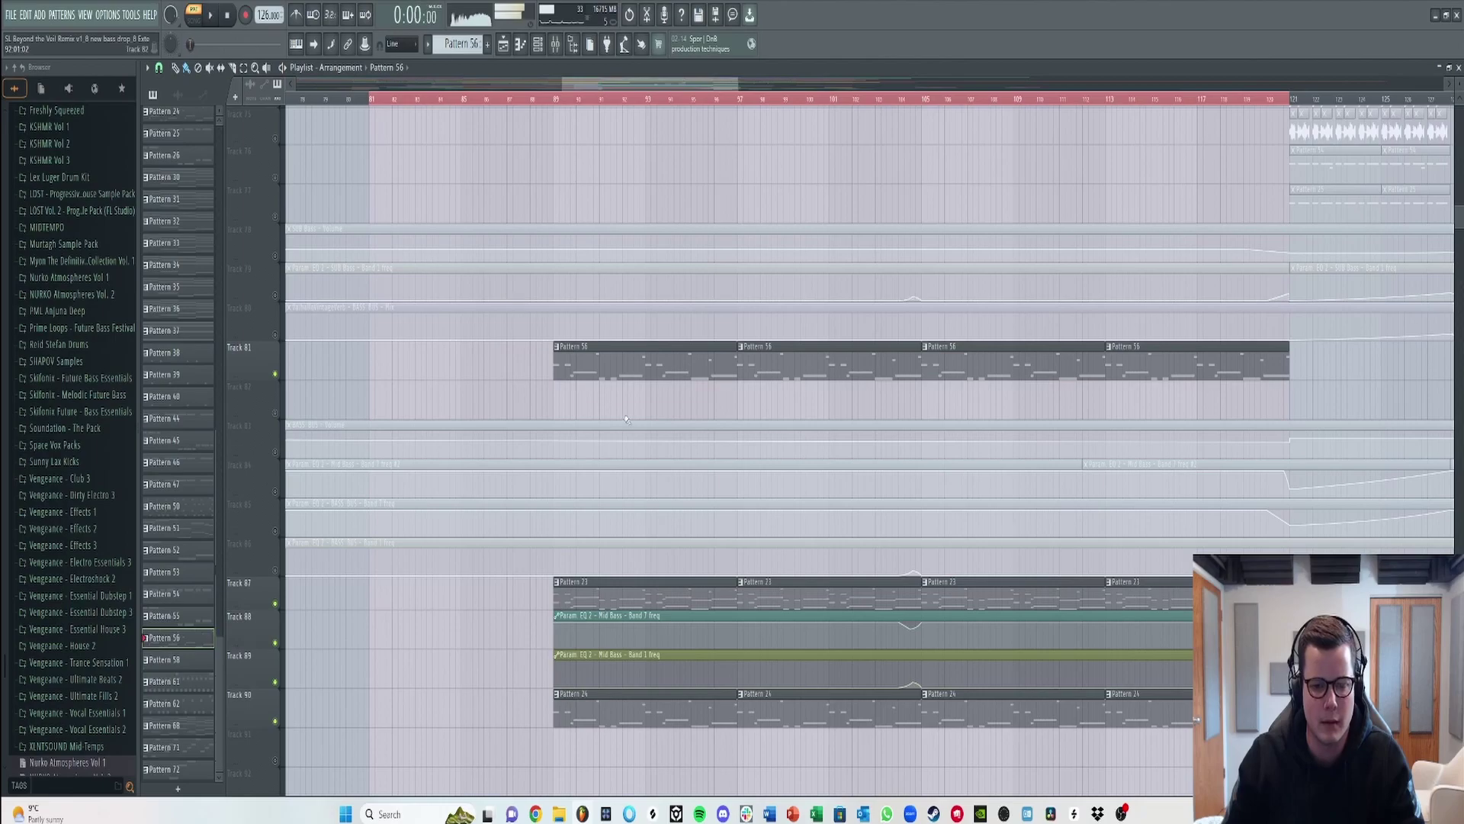
pyautogui.scroll(-1, 626, 417)
pyautogui.doubleClick(605, 336)
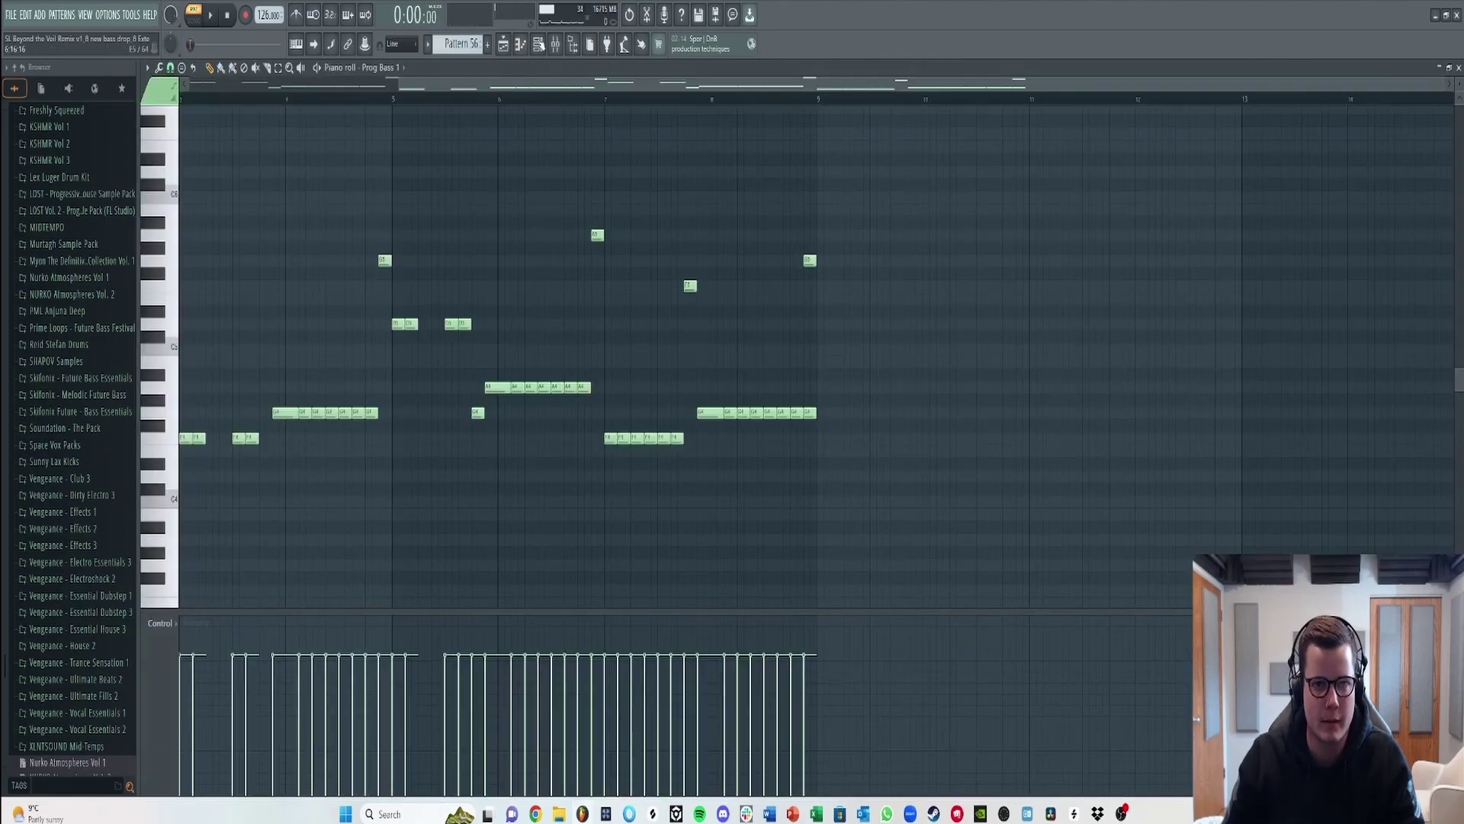
pyautogui.press('F6')
pyautogui.scroll(8, 637, 428)
pyautogui.scroll(3, 638, 435)
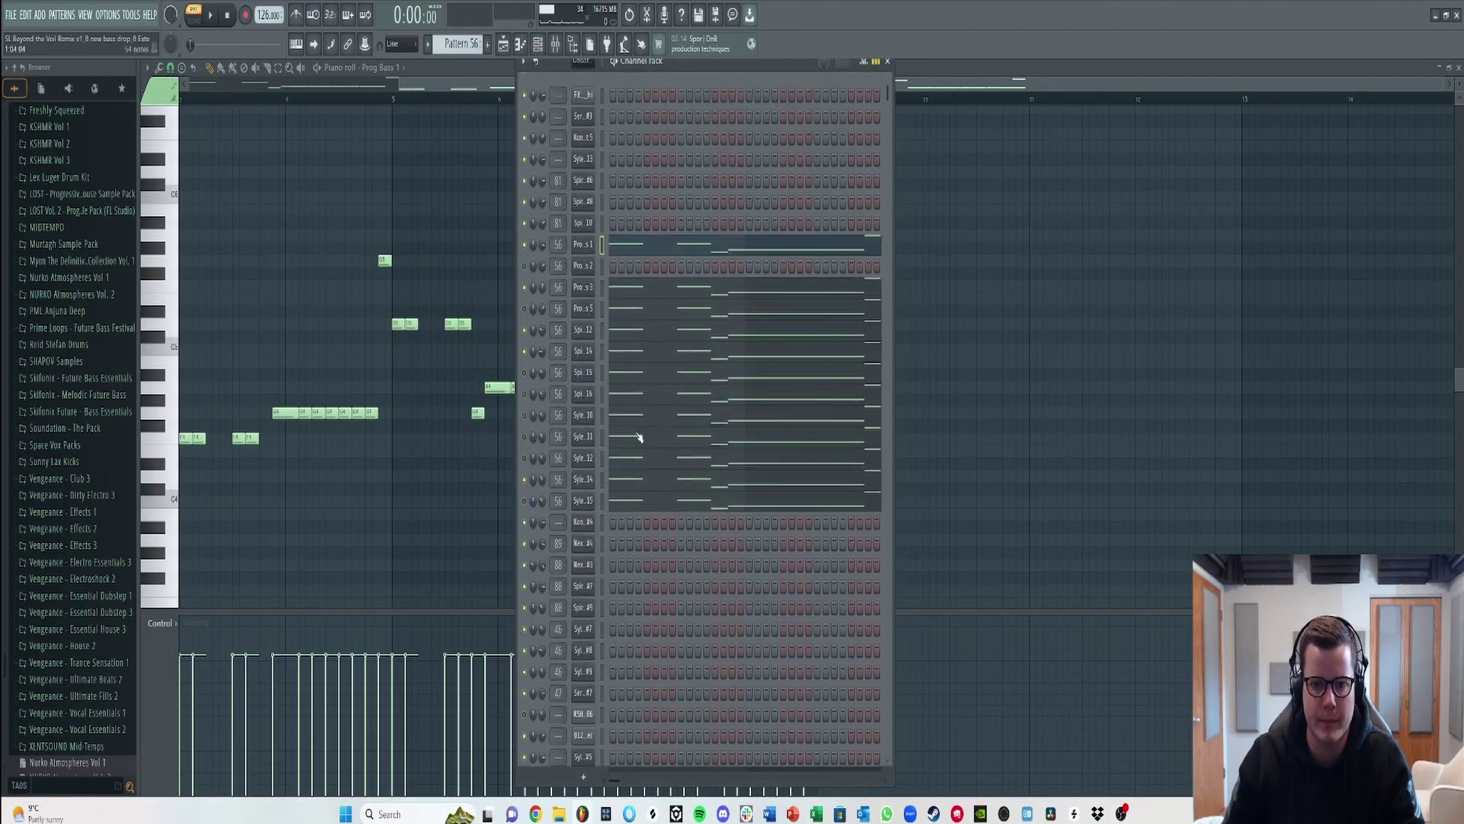
pyautogui.click(587, 257)
pyautogui.click(885, 168)
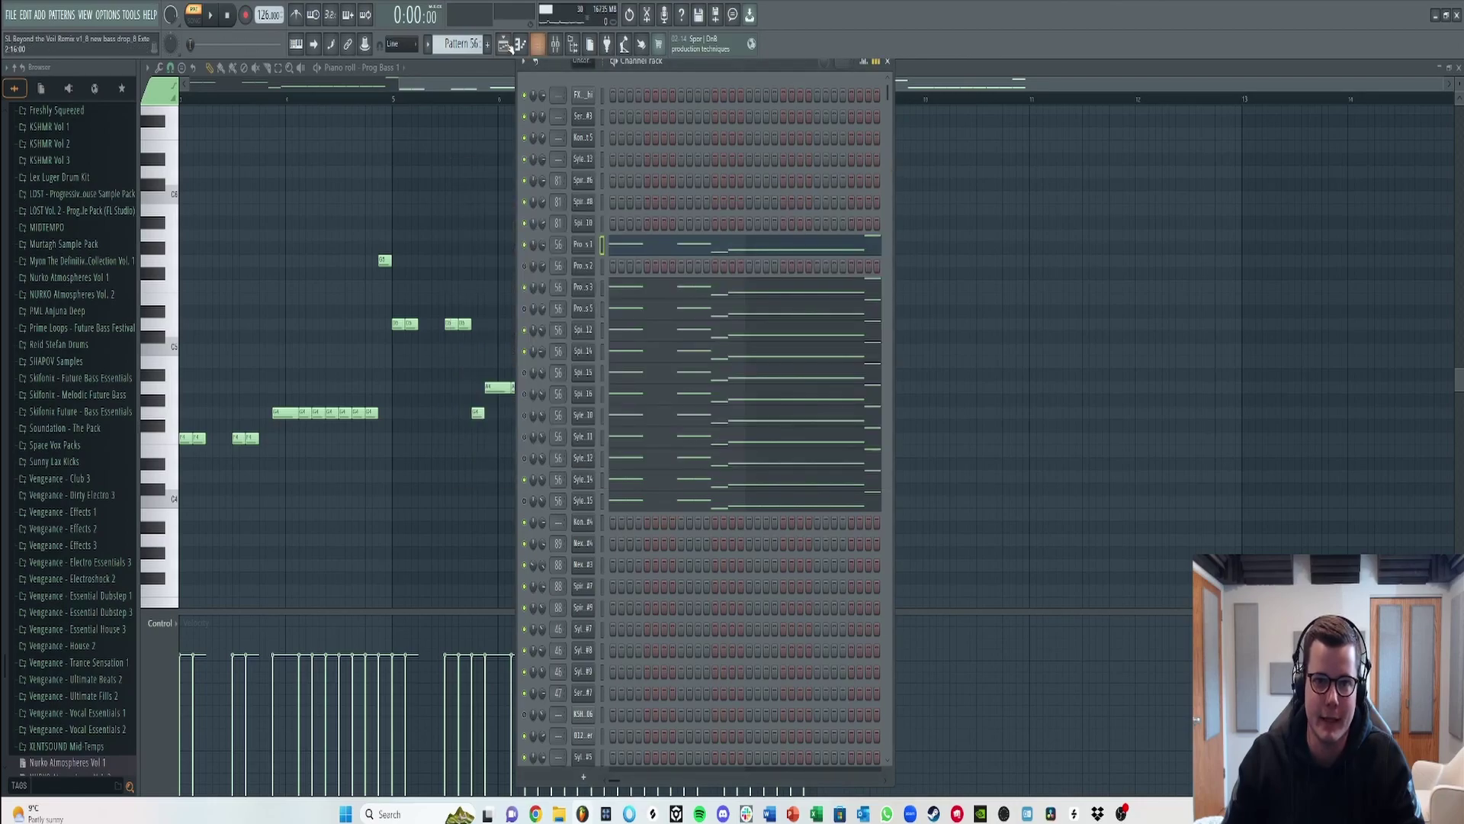
# - Unmute the main kick, its automation and the ride on tracks 16 to 19, mute track 20, and play the drop
pyautogui.click(504, 44)
pyautogui.scroll(5, 639, 374)
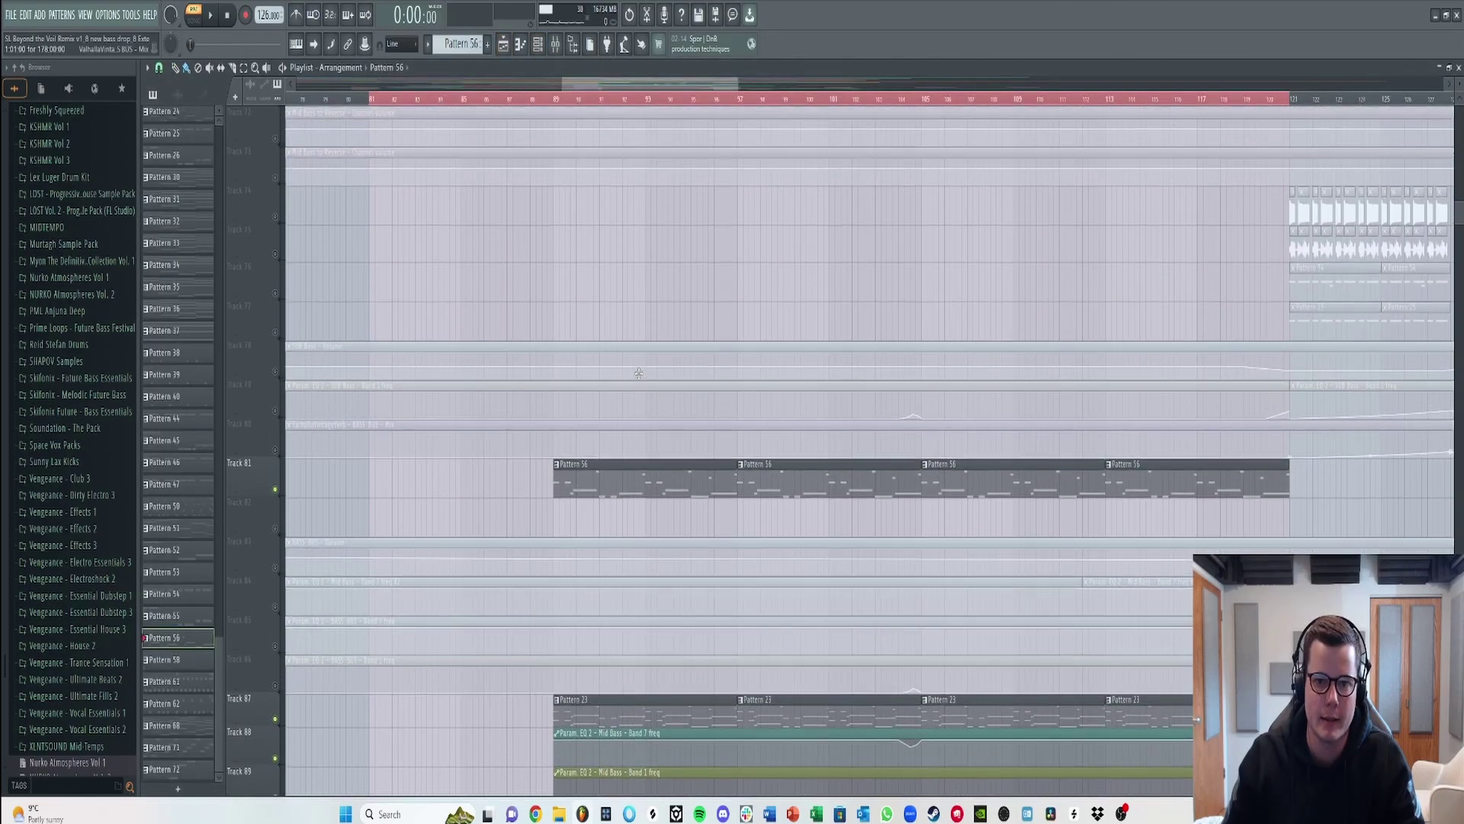
pyautogui.scroll(10, 640, 379)
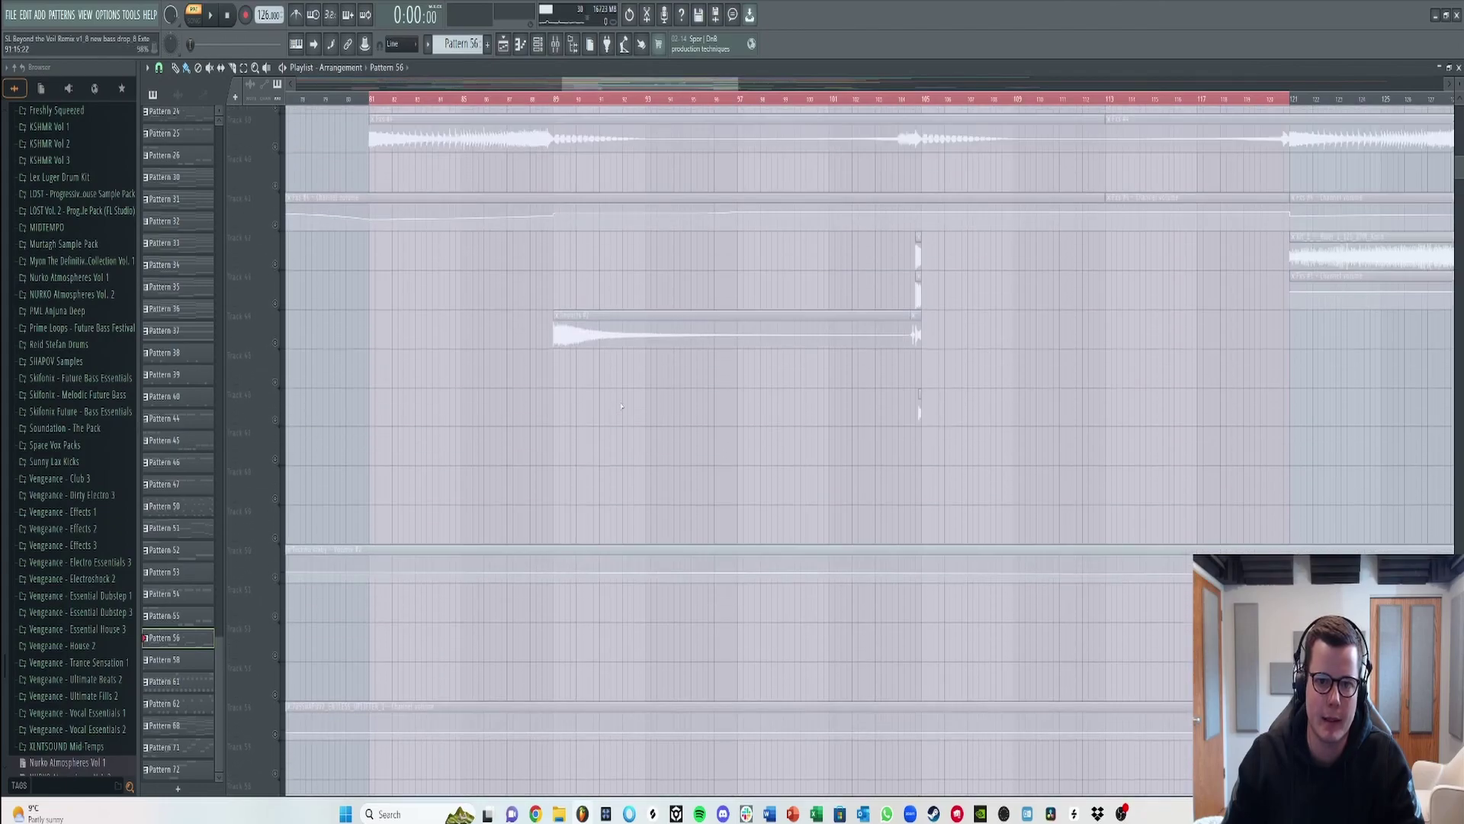
pyautogui.scroll(8, 622, 407)
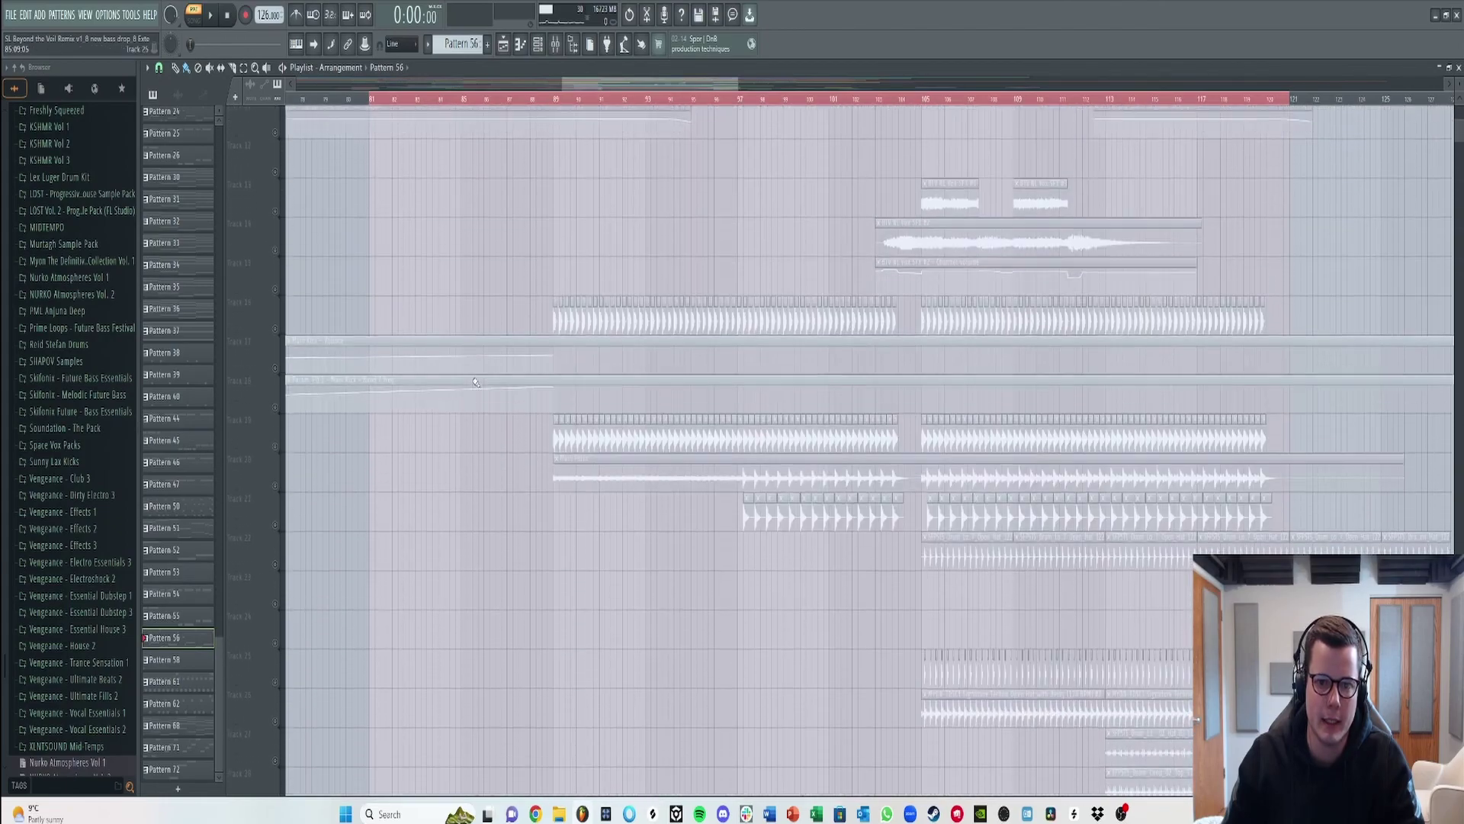
pyautogui.moveTo(275, 336)
pyautogui.mouseDown()
pyautogui.moveTo(275, 454)
pyautogui.moveTo(301, 492)
pyautogui.mouseUp()
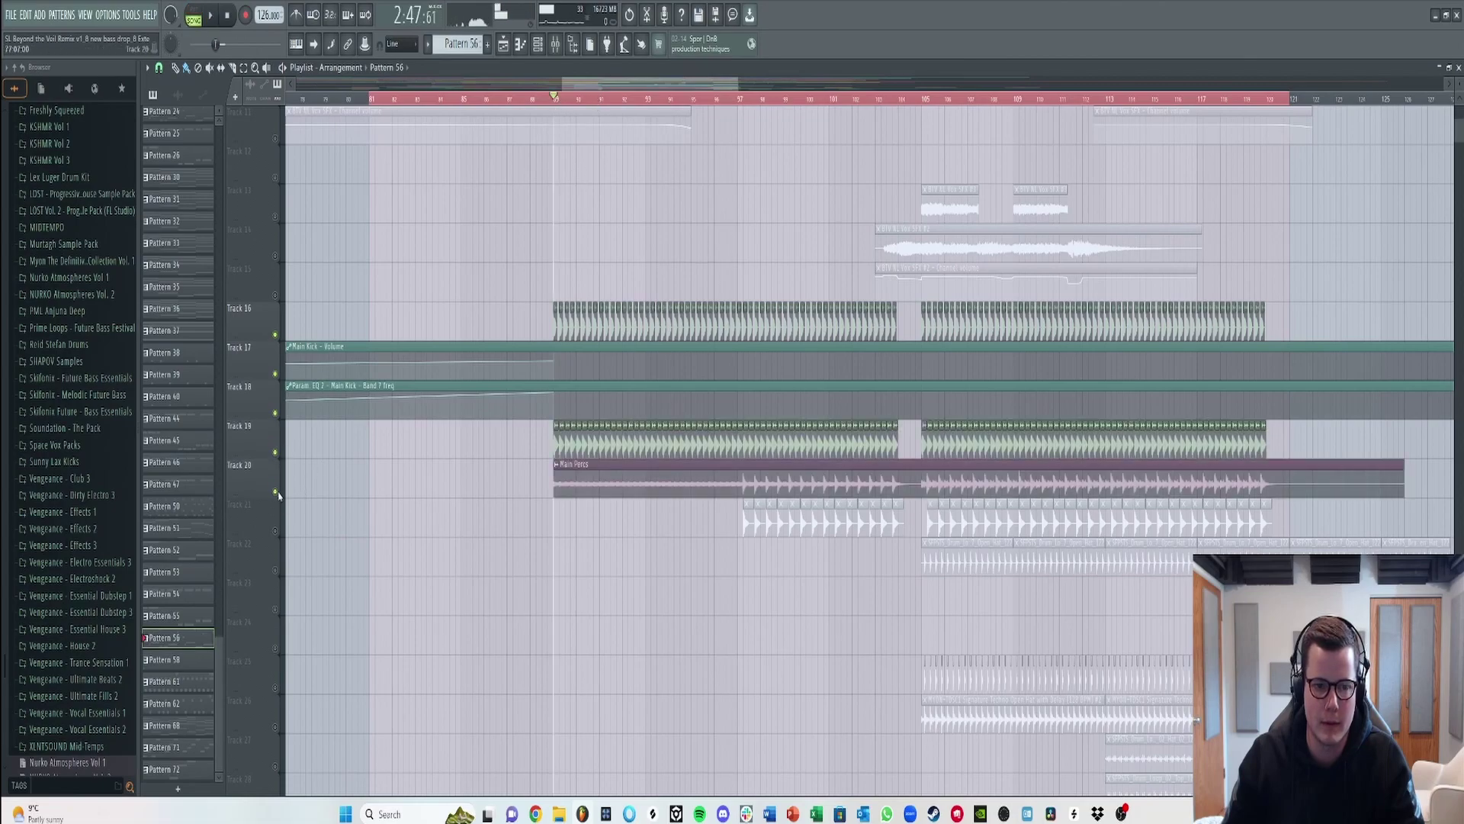
pyautogui.click(276, 492)
pyautogui.press('space')
pyautogui.scroll(-2, 489, 482)
pyautogui.scroll(2, 488, 481)
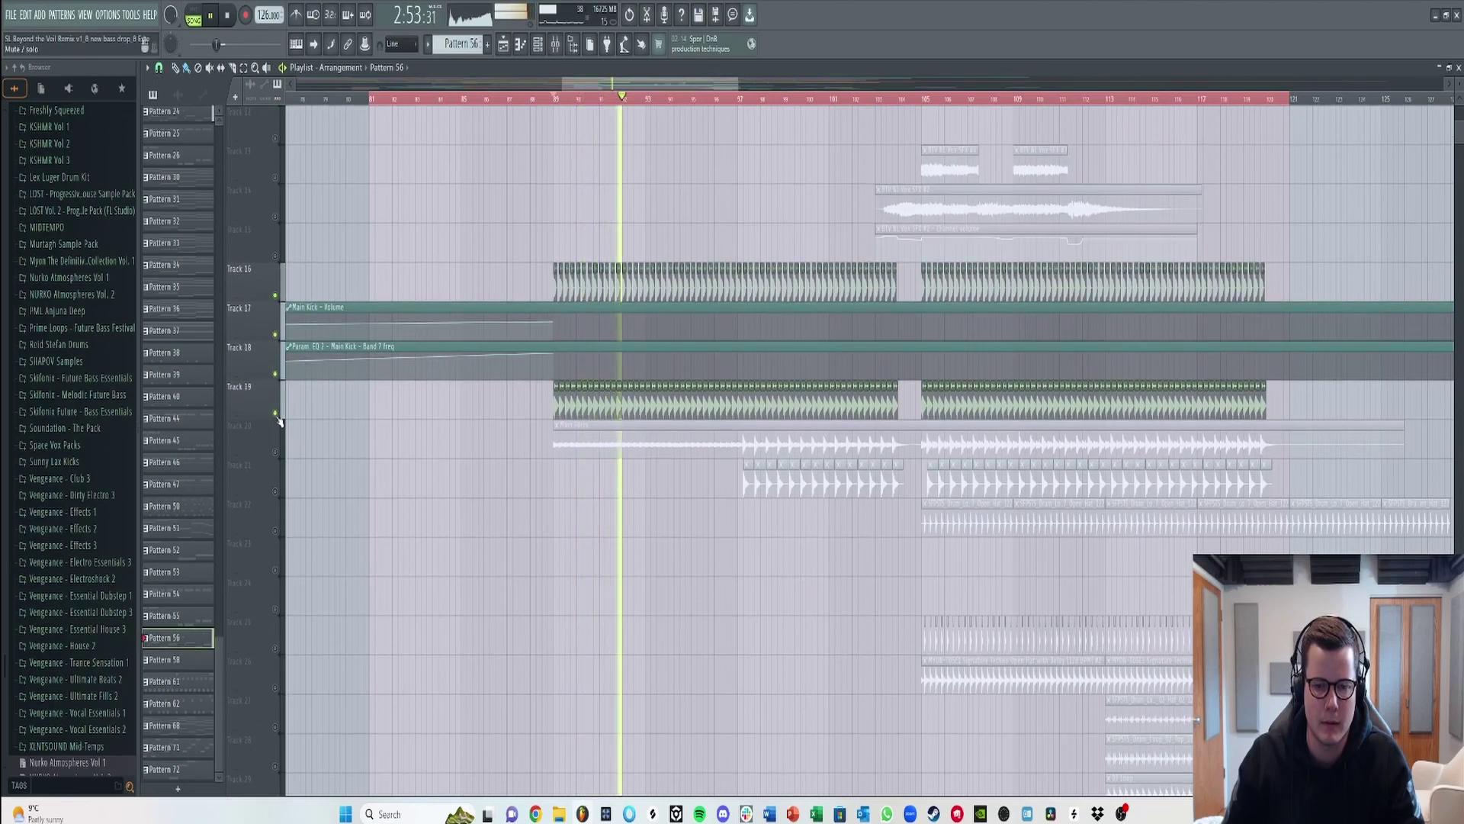
pyautogui.press('space')
# - Unmute the chord, choir and ambience tracks 126 to 135 and play the drop with them
pyautogui.scroll(-15, 528, 557)
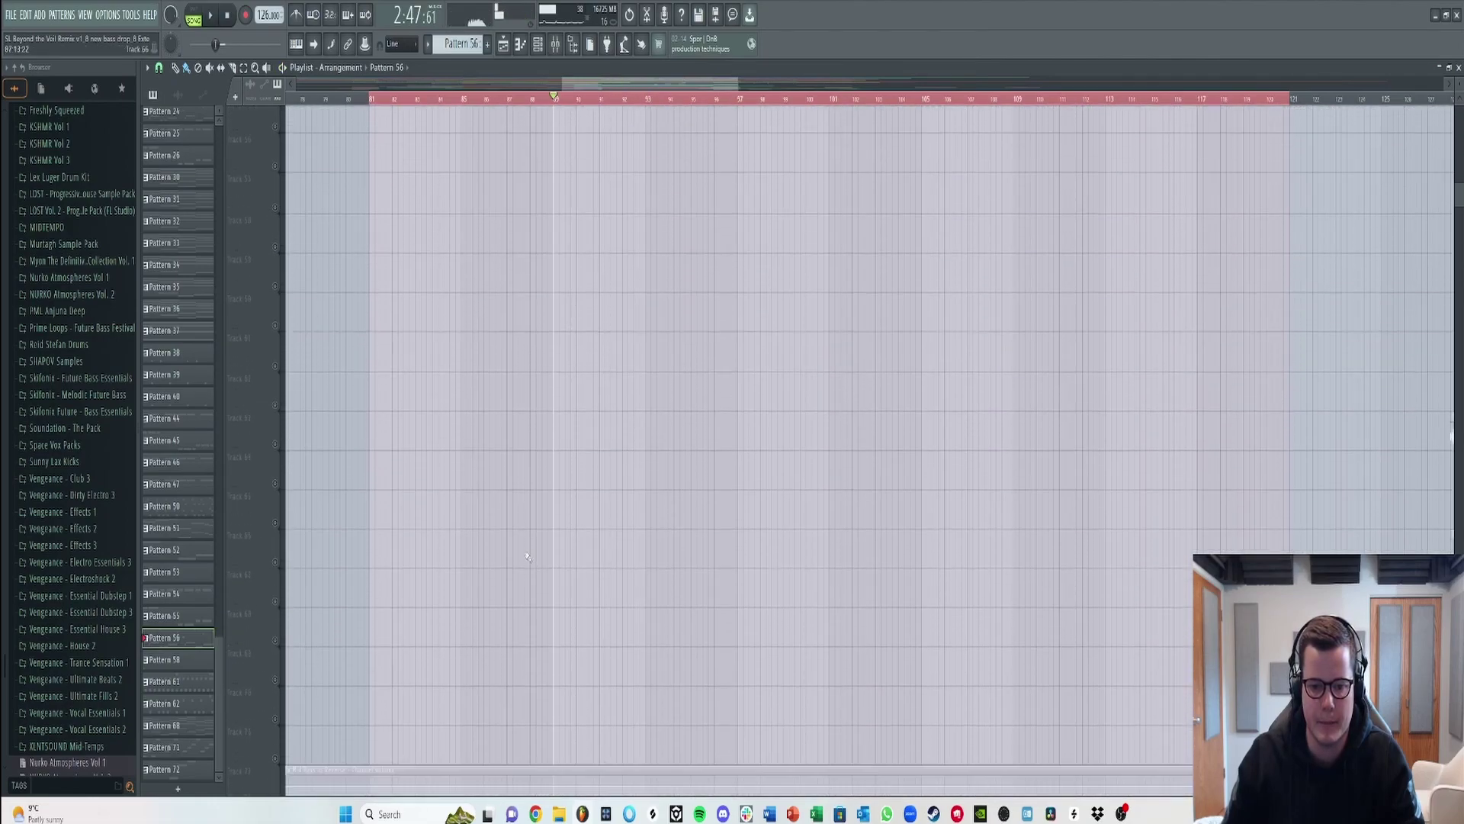
pyautogui.scroll(-15, 526, 549)
pyautogui.scroll(-3, 386, 518)
pyautogui.moveTo(277, 543); pyautogui.dragTo(277, 163)
pyautogui.scroll(5, 679, 258)
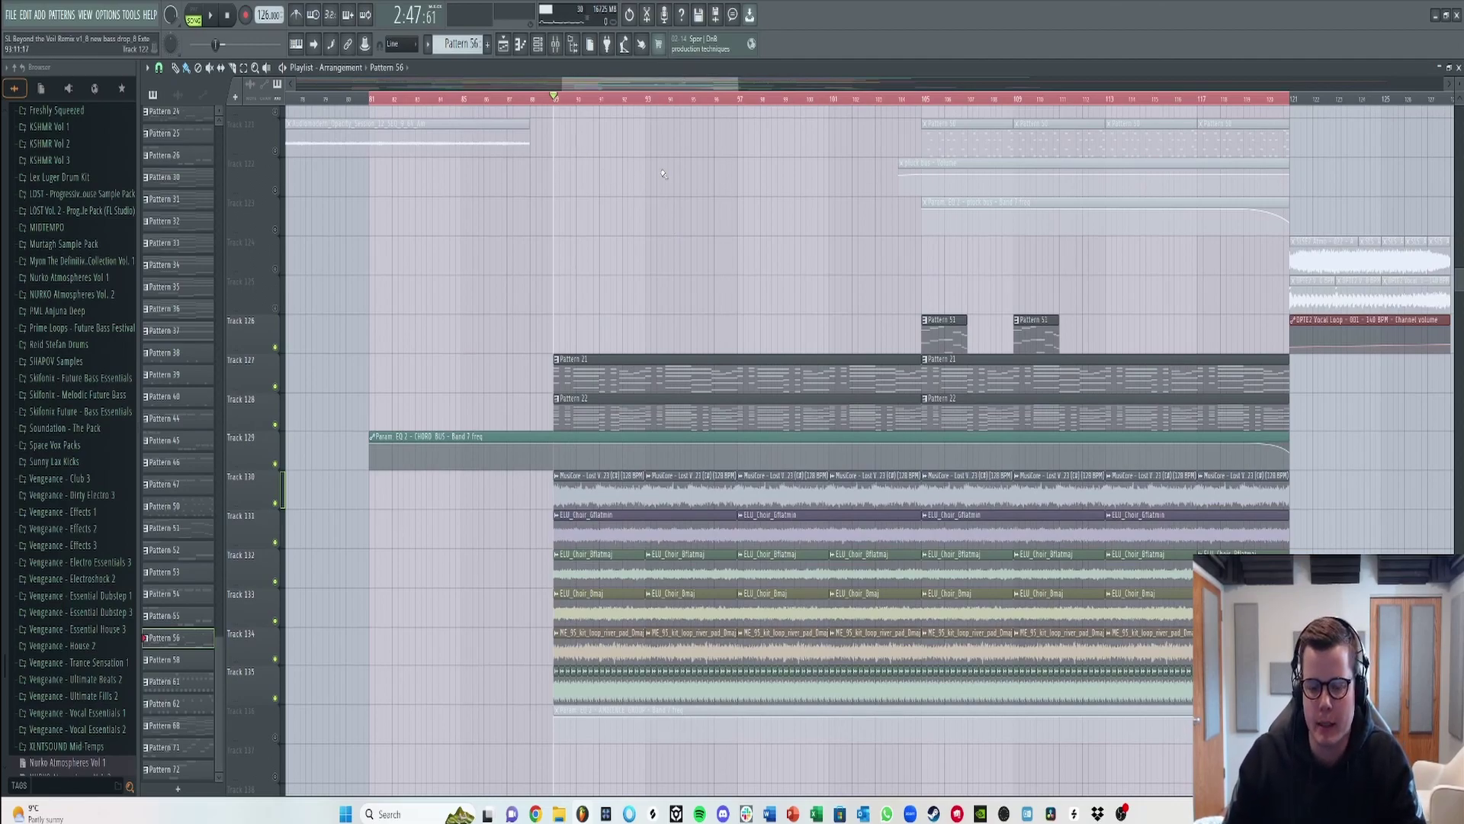
pyautogui.press('space')
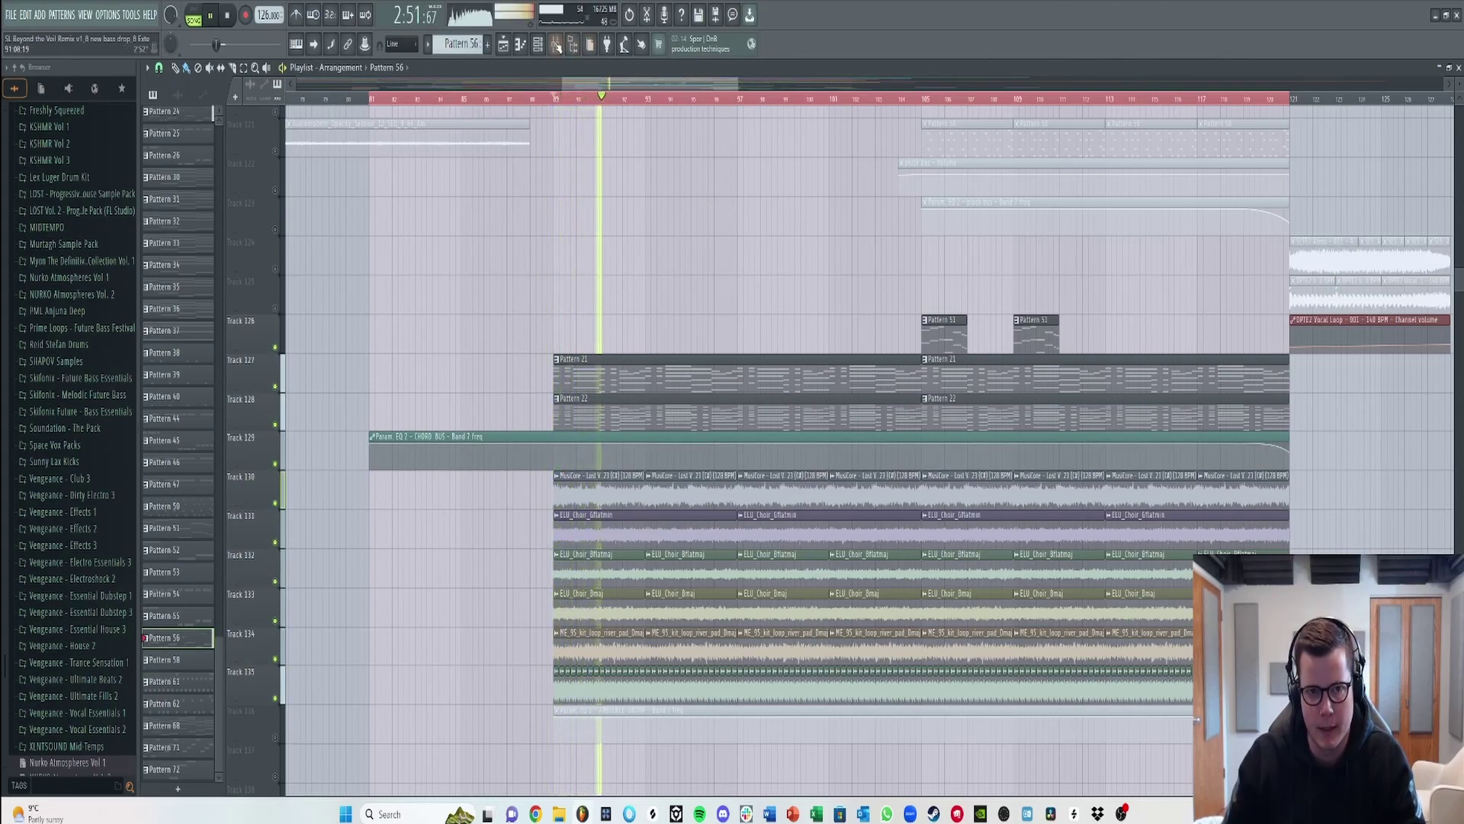
# - Stop playback, inspect the Rift distortion on the Mid Bass 2 mixer channel and return to the playlist
pyautogui.press('F9')
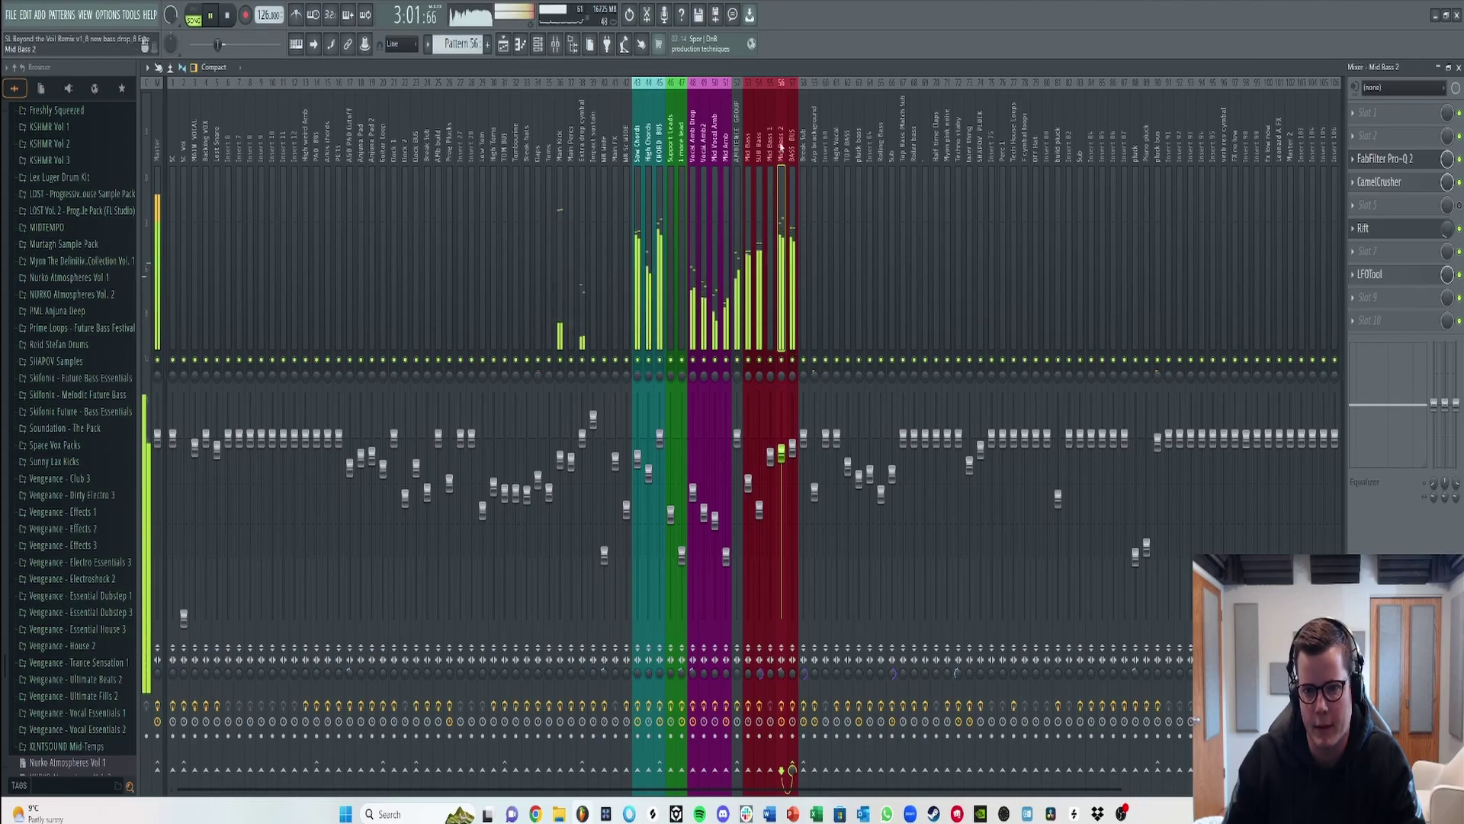
pyautogui.press('space')
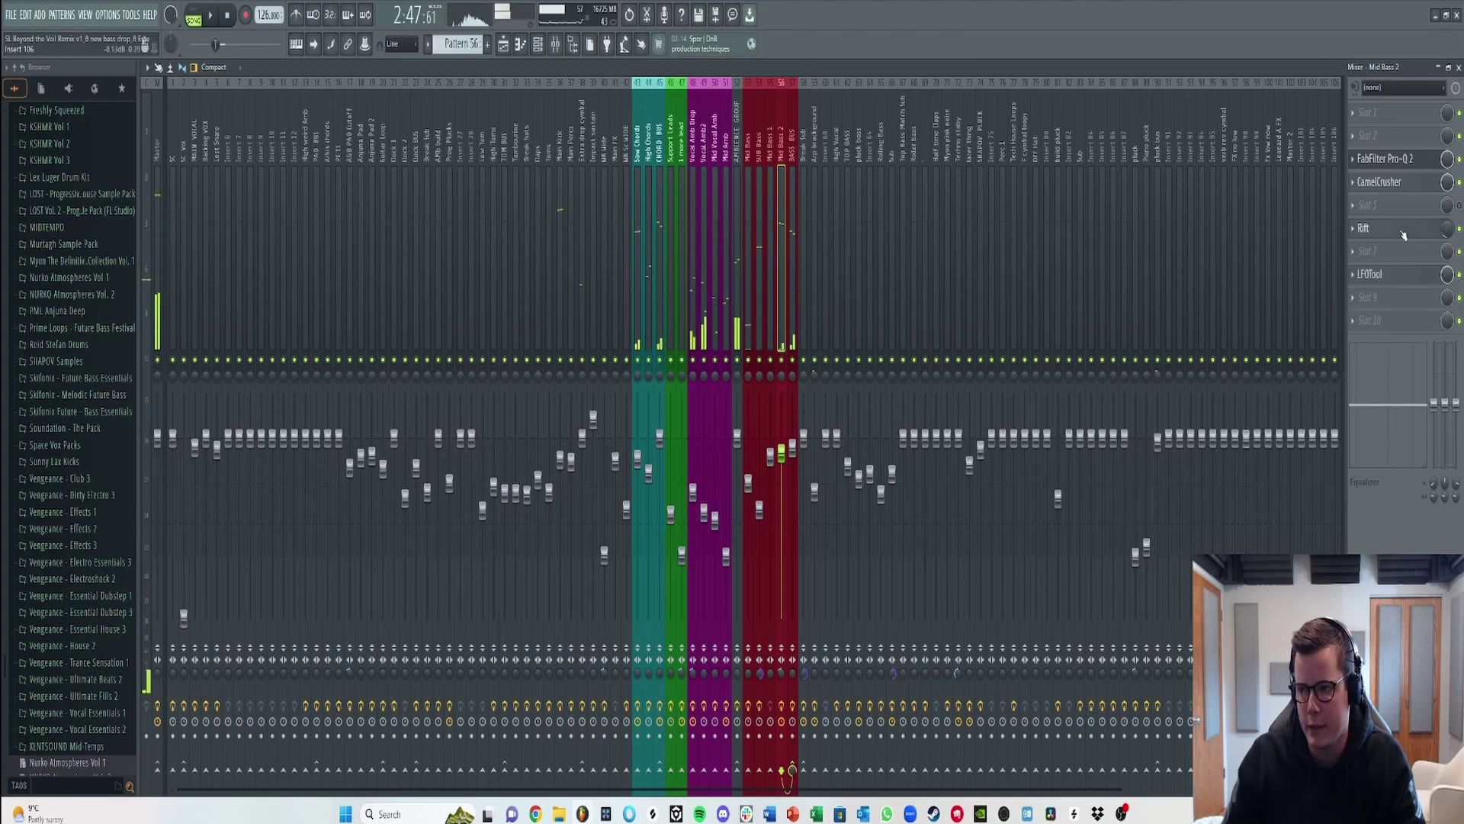
pyautogui.click(1402, 230)
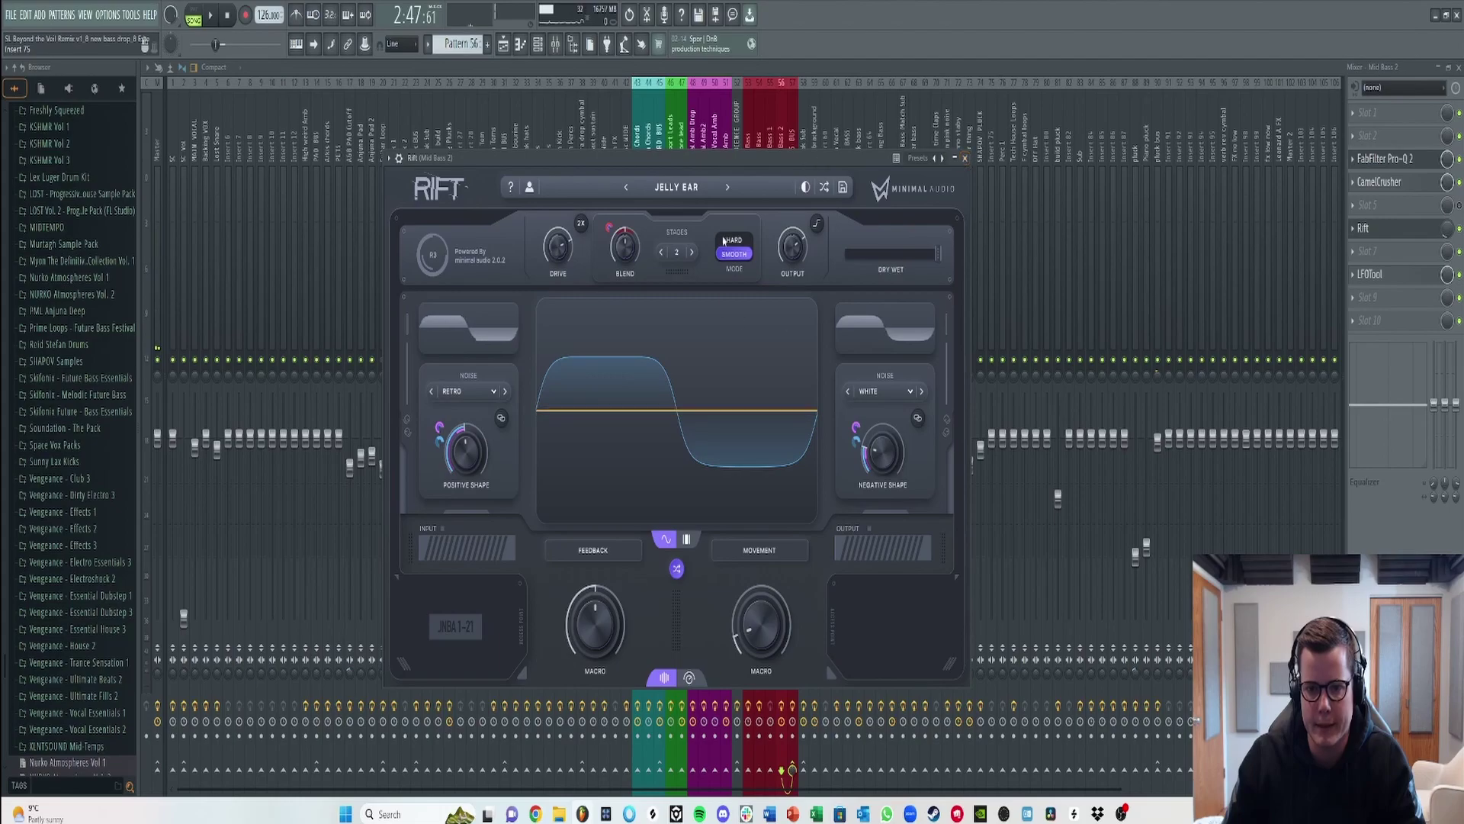
pyautogui.click(967, 159)
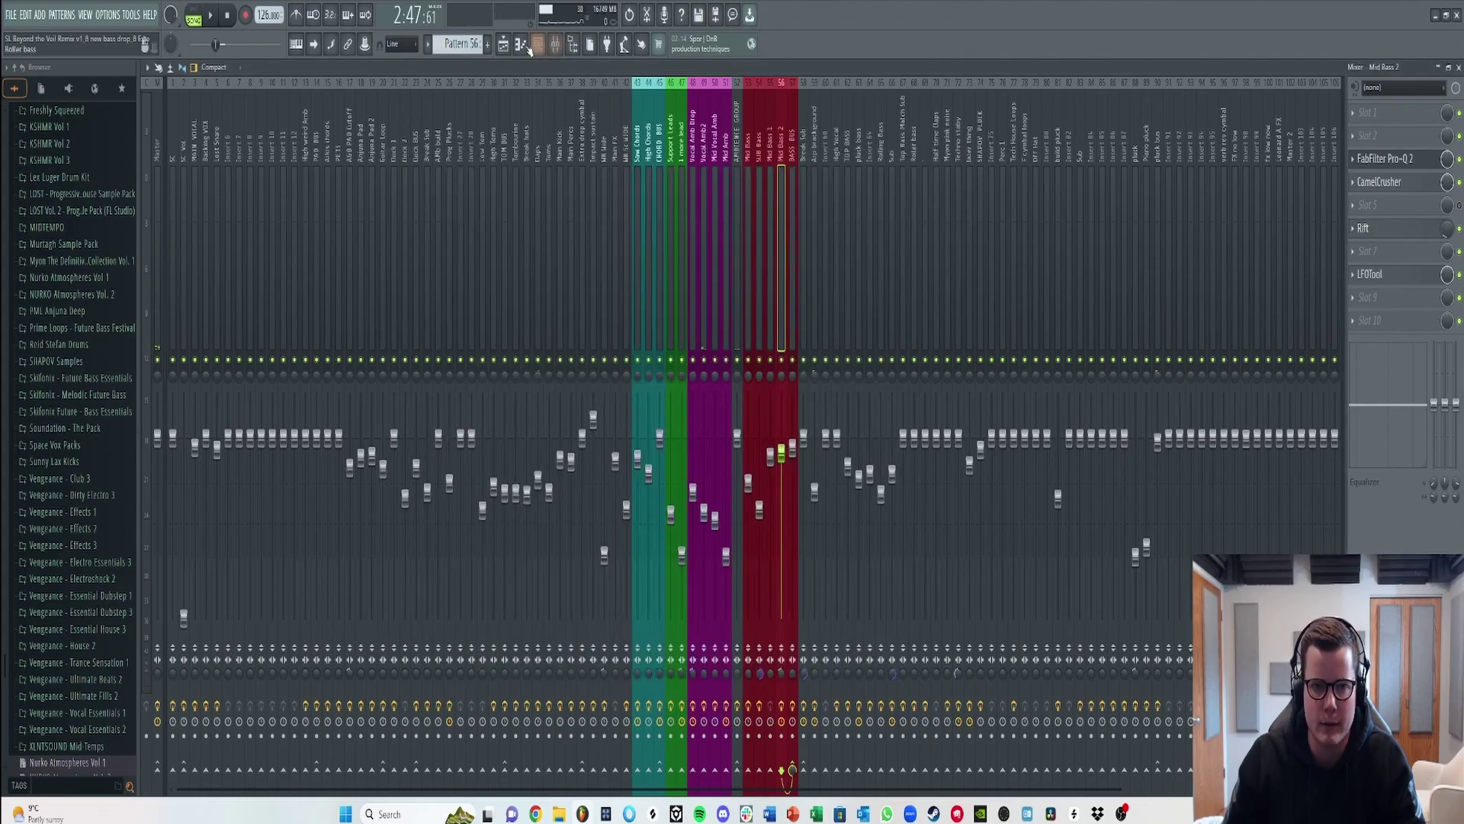
pyautogui.click(503, 45)
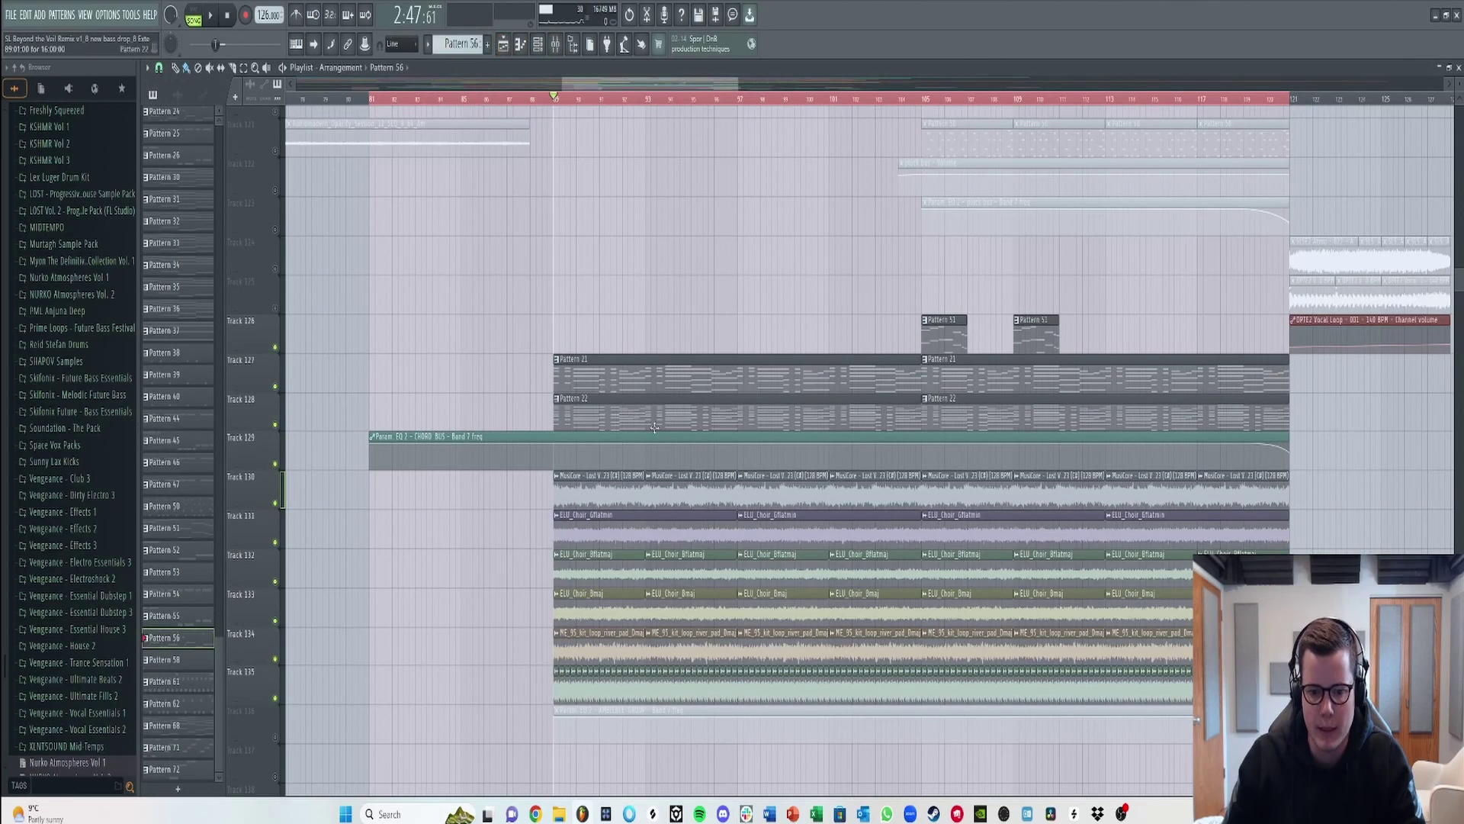
# - Unmute the main kick, its volume and EQ automation, and the ride on tracks 16 to 19 and start playback
pyautogui.scroll(15, 655, 426)
pyautogui.scroll(12, 635, 451)
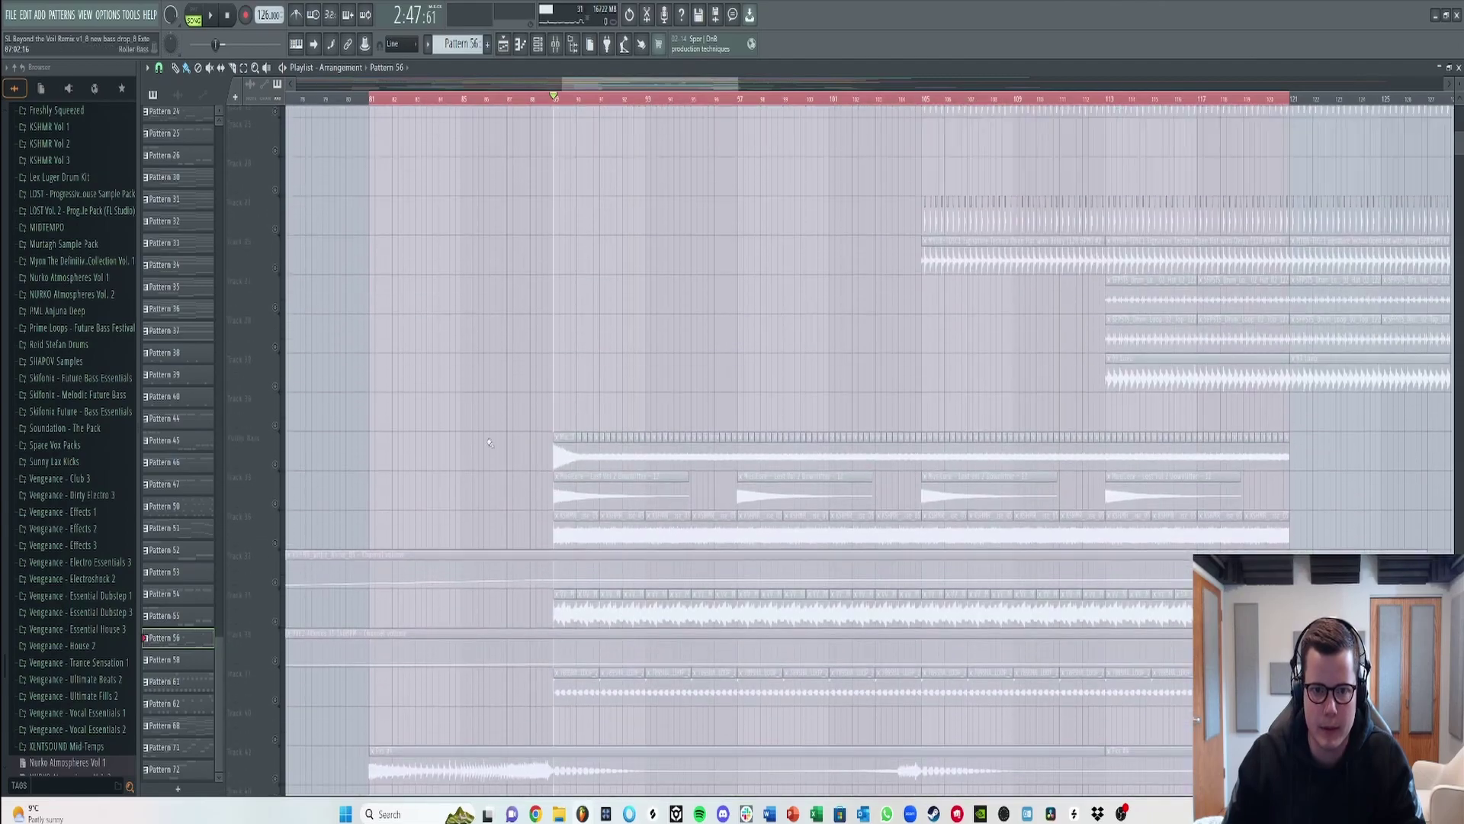
pyautogui.scroll(3, 499, 446)
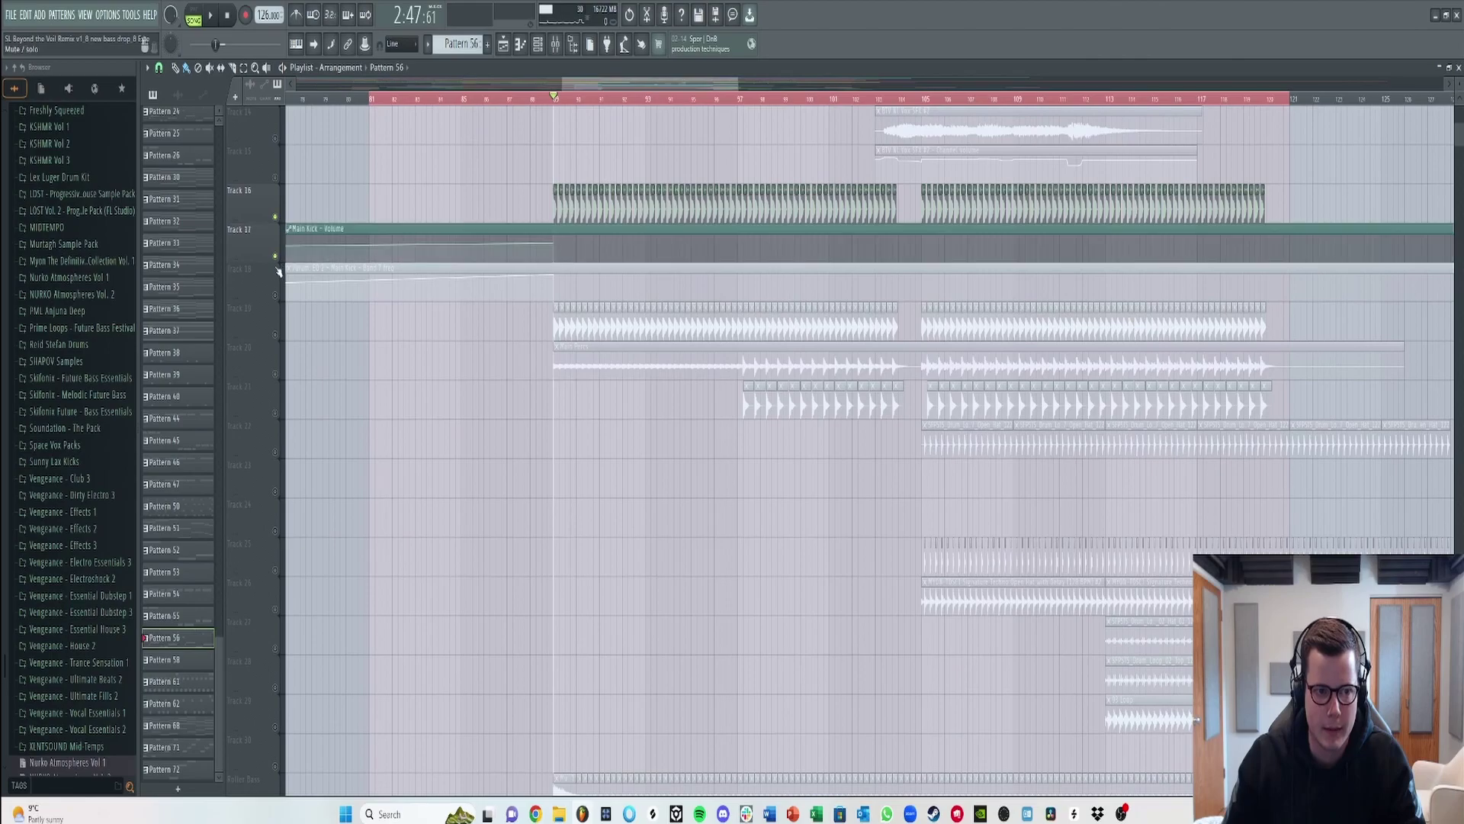
pyautogui.click(275, 294)
pyautogui.click(274, 334)
pyautogui.press('space')
# - Inspect the ride sample of track 19 in its audio clip settings and stop playback
pyautogui.doubleClick(603, 321)
pyautogui.press('space')
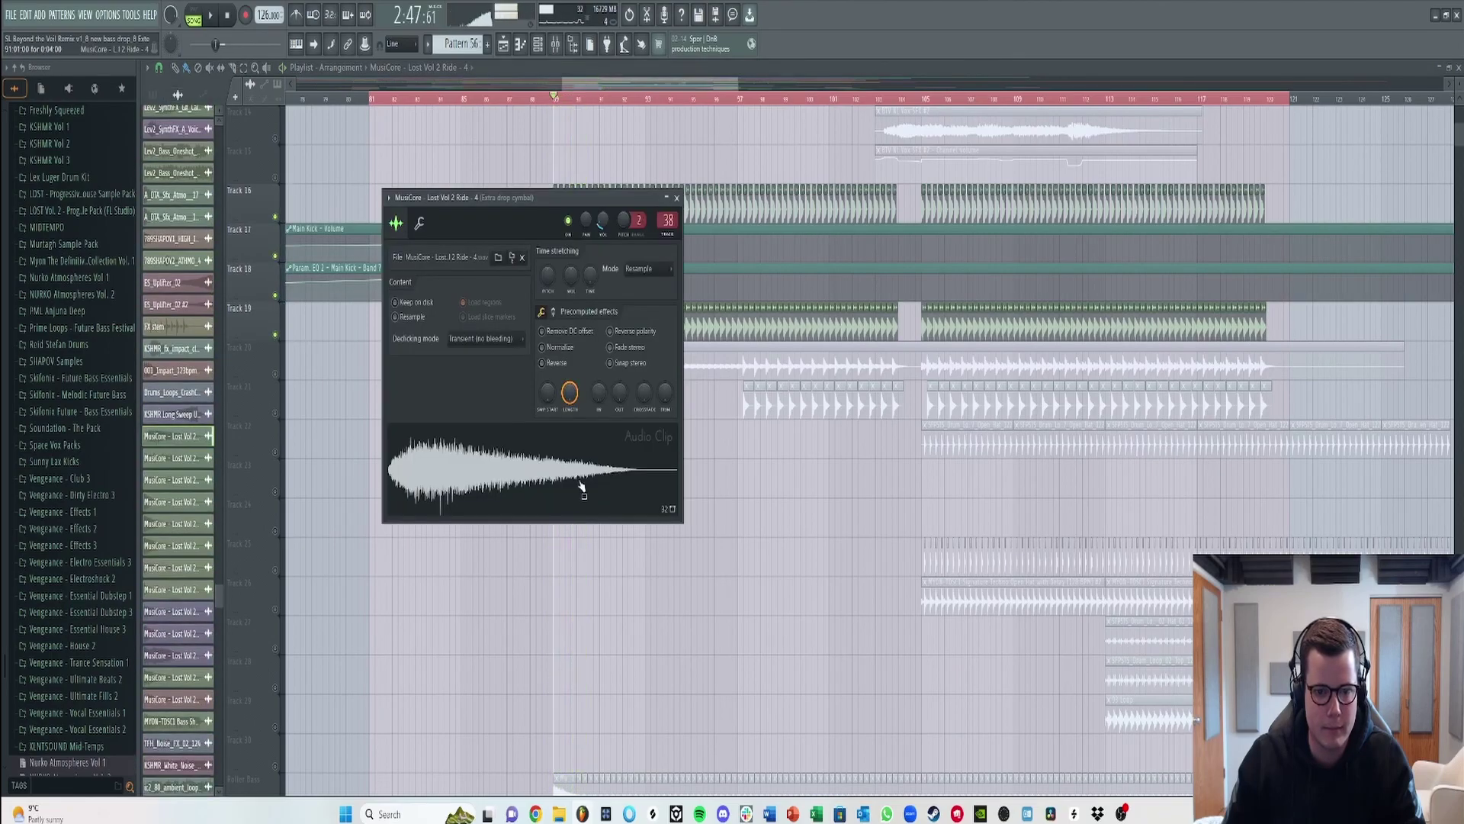
pyautogui.click(676, 197)
# - Unmute the Main Percs on track 20, the percussion on track 21 and the hat loop on track 22 and play the drop
pyautogui.click(275, 375)
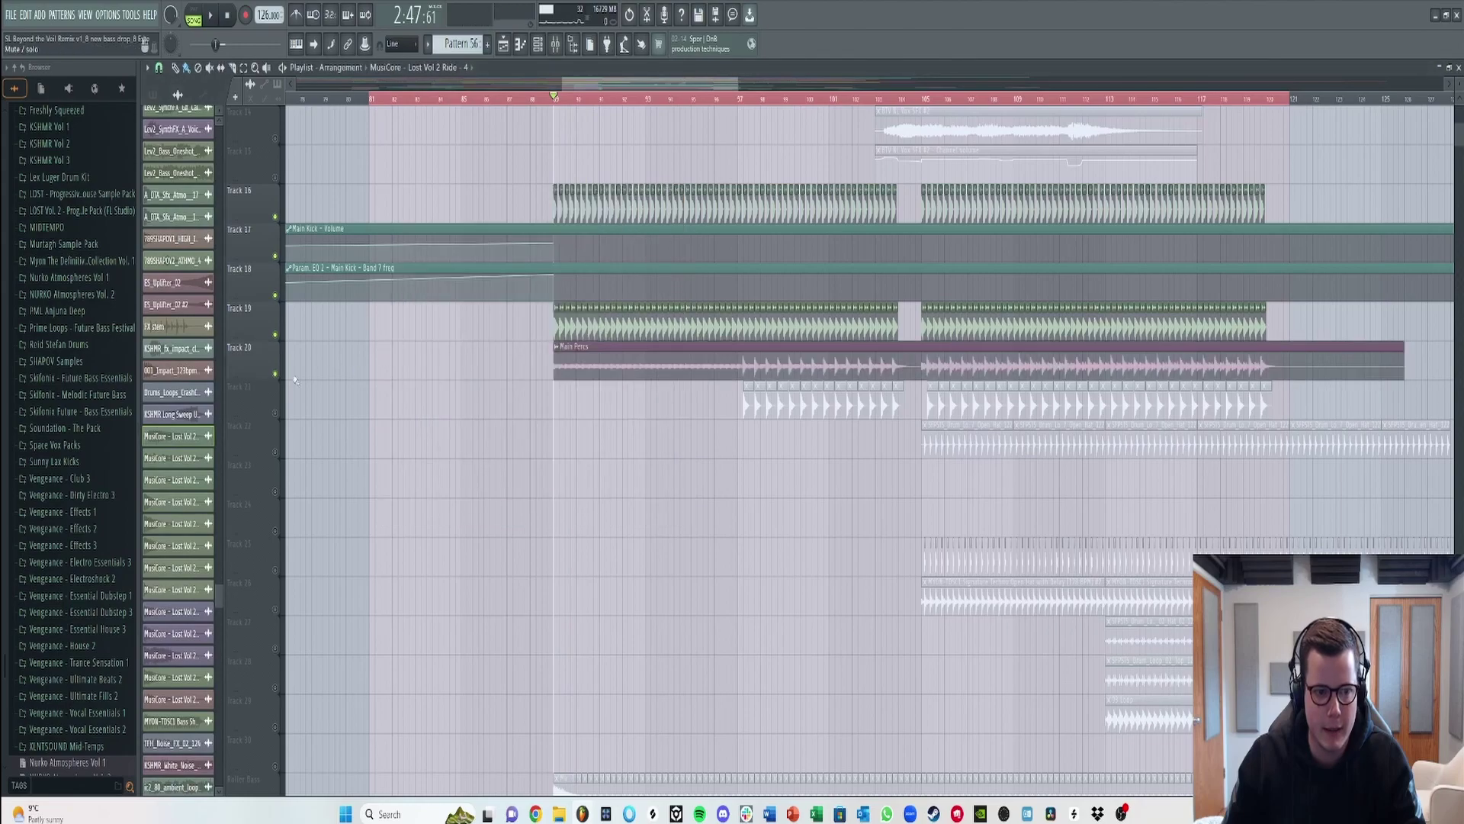
pyautogui.scroll(-1, 767, 150)
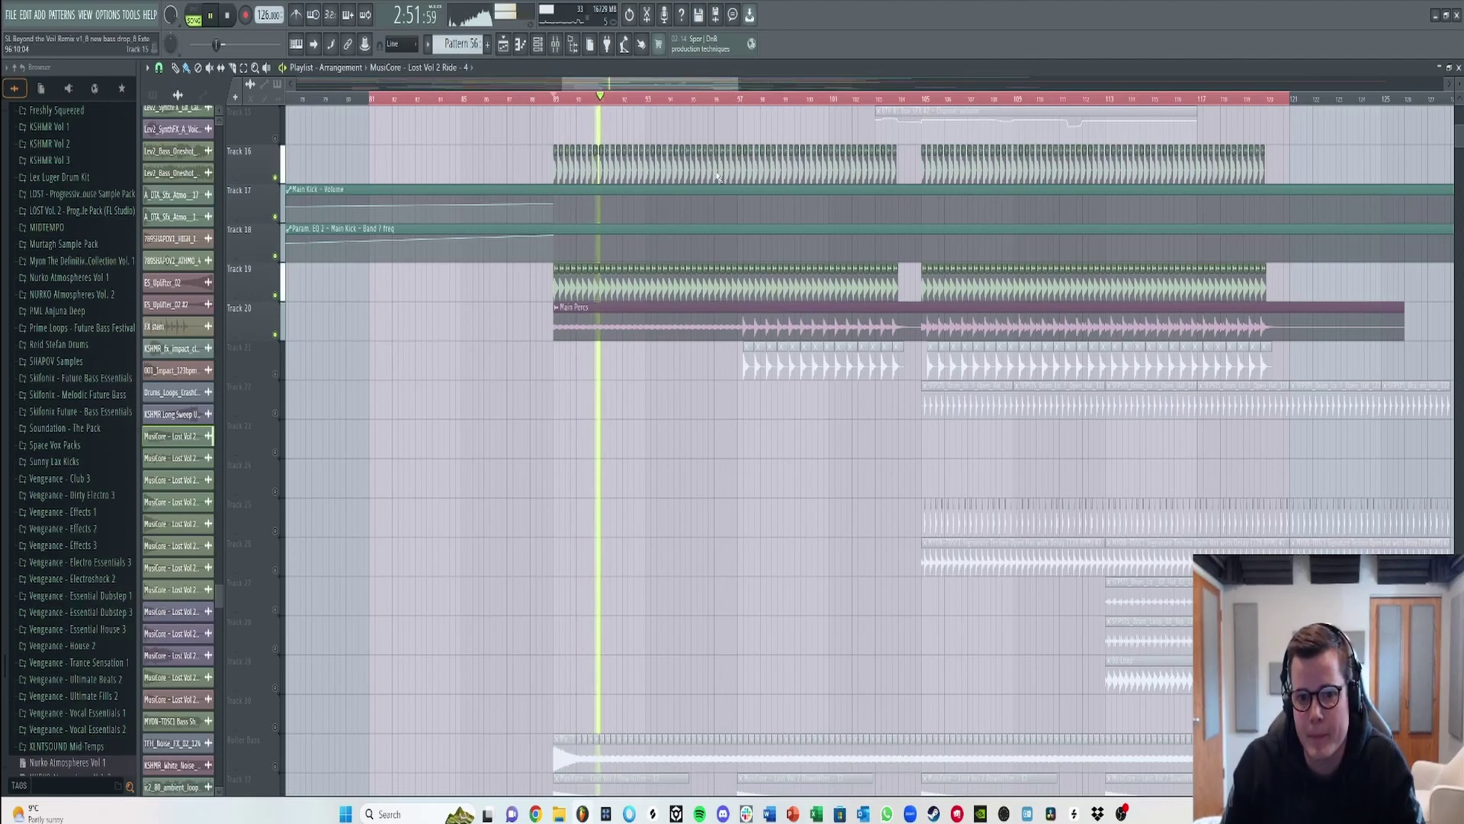
pyautogui.click(275, 374)
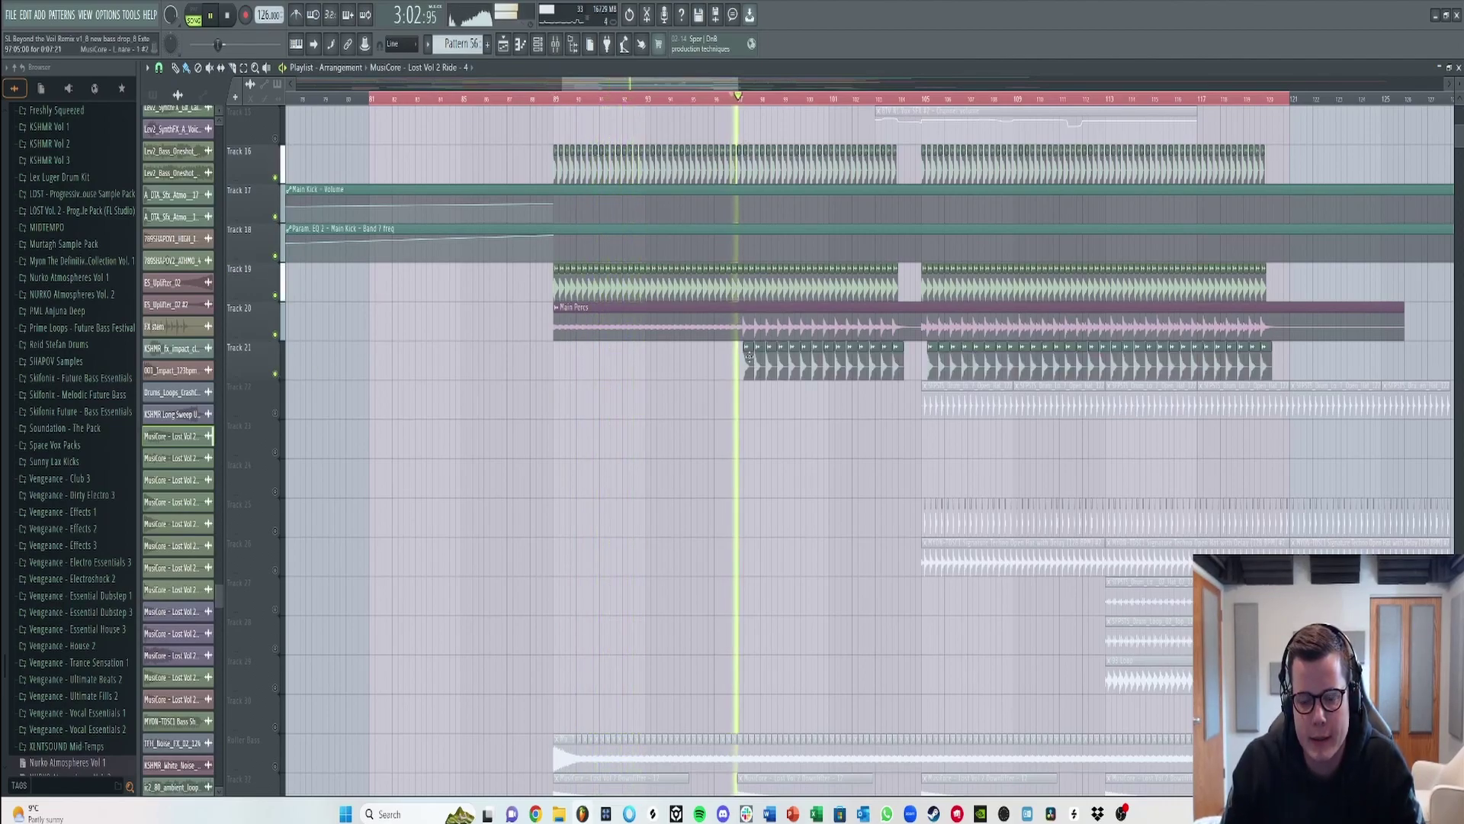
pyautogui.scroll(-3, 693, 373)
pyautogui.scroll(-2, 801, 366)
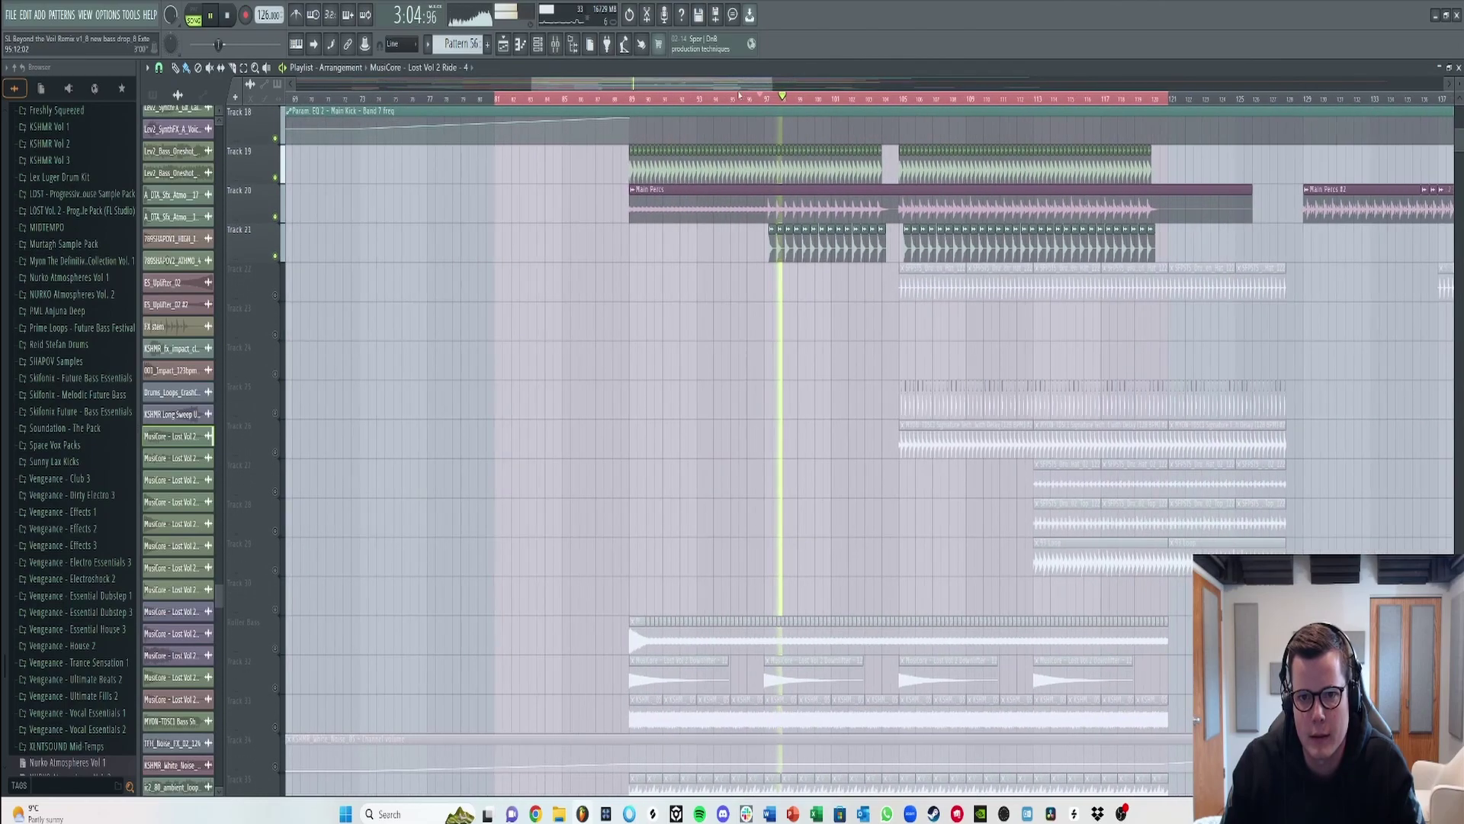
pyautogui.hscroll(3, 610, 351)
pyautogui.click(275, 296)
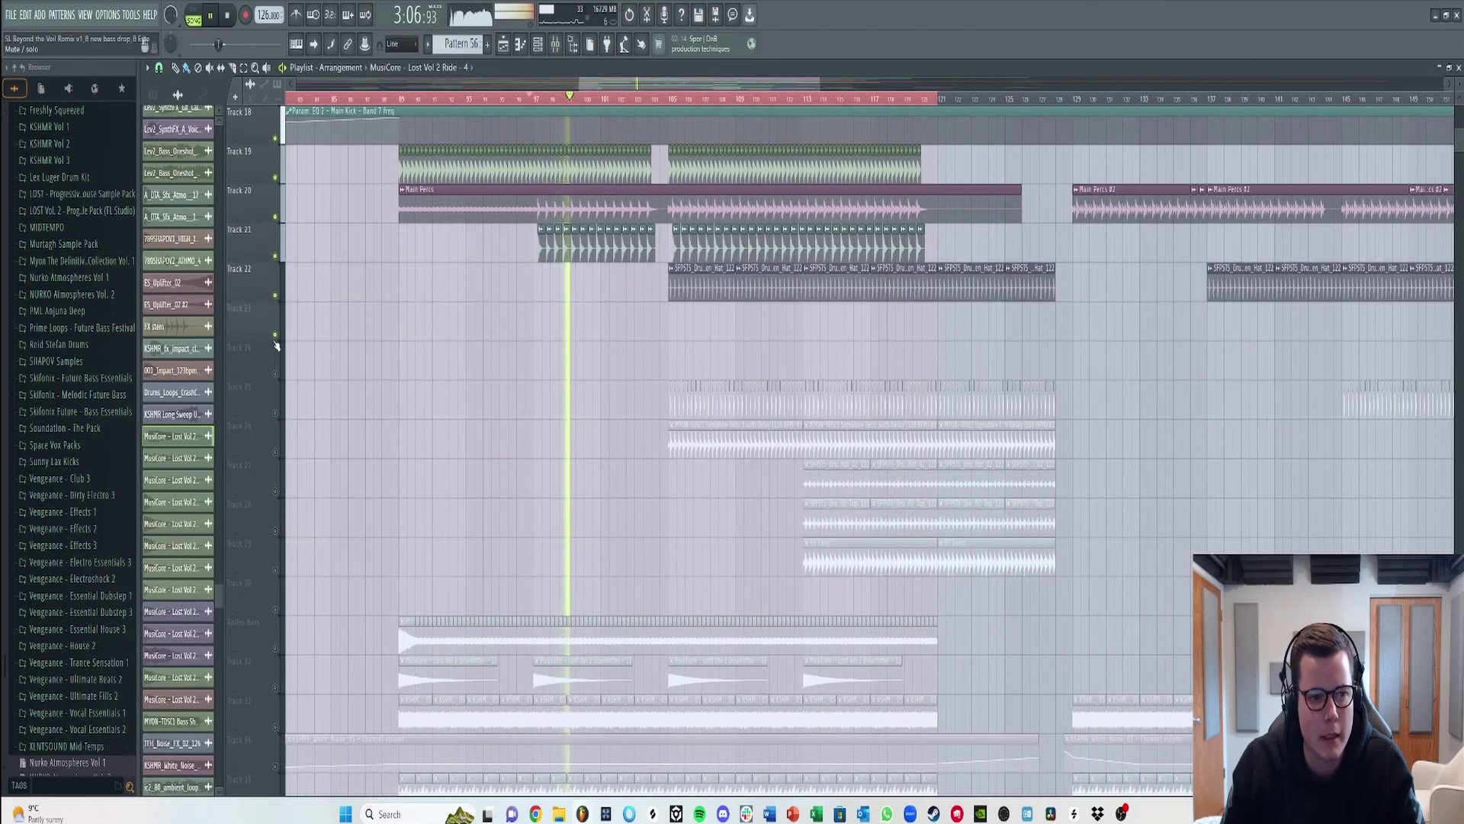
# - Unmute the percussion and top loop tracks 25 to 29, moving playback to bar 105 and to bar 113
pyautogui.click(276, 412)
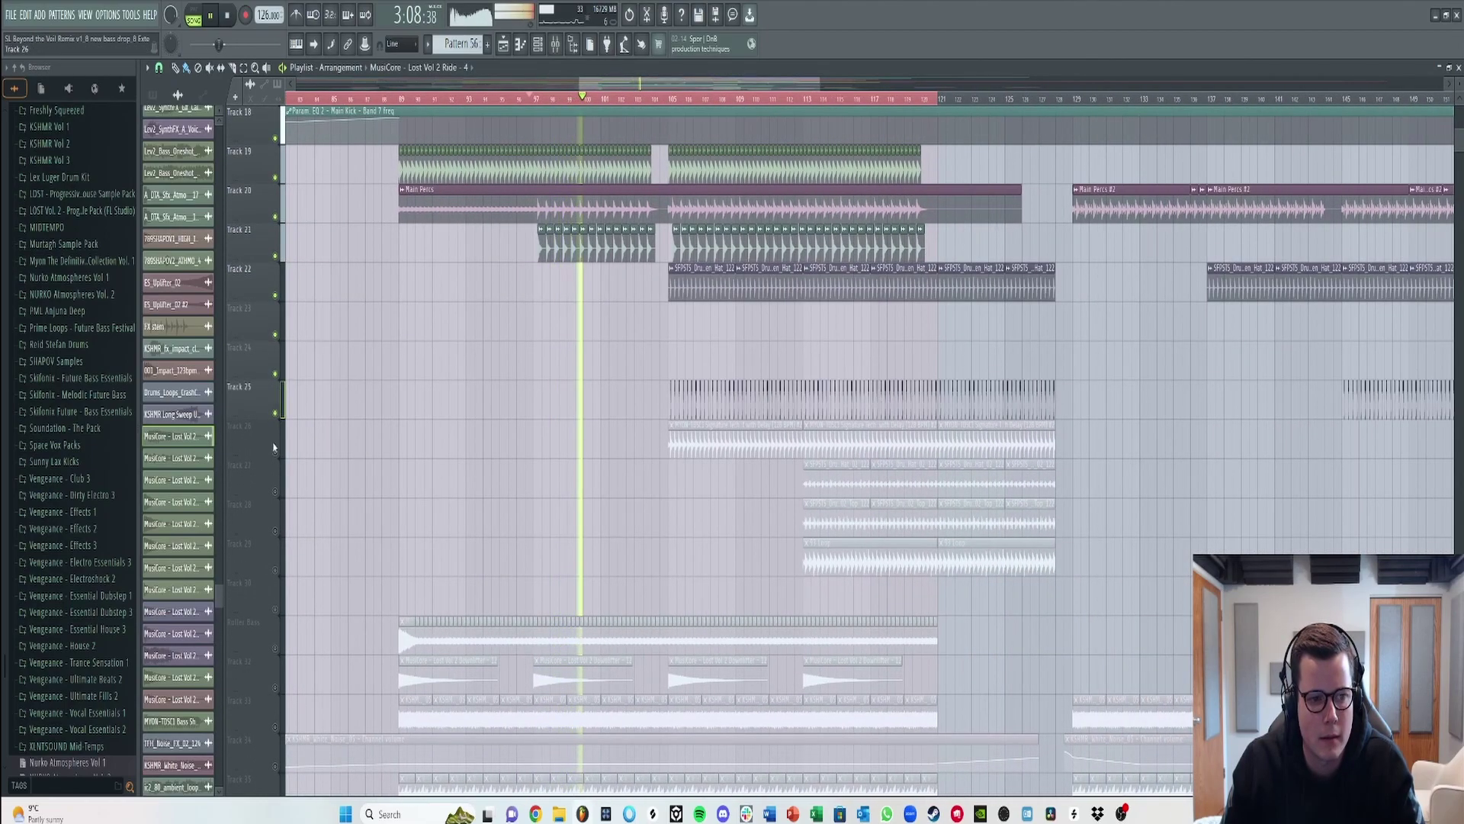
pyautogui.click(275, 489)
pyautogui.click(275, 453)
pyautogui.click(275, 530)
pyautogui.click(275, 571)
pyautogui.click(671, 98)
pyautogui.scroll(-1, 732, 252)
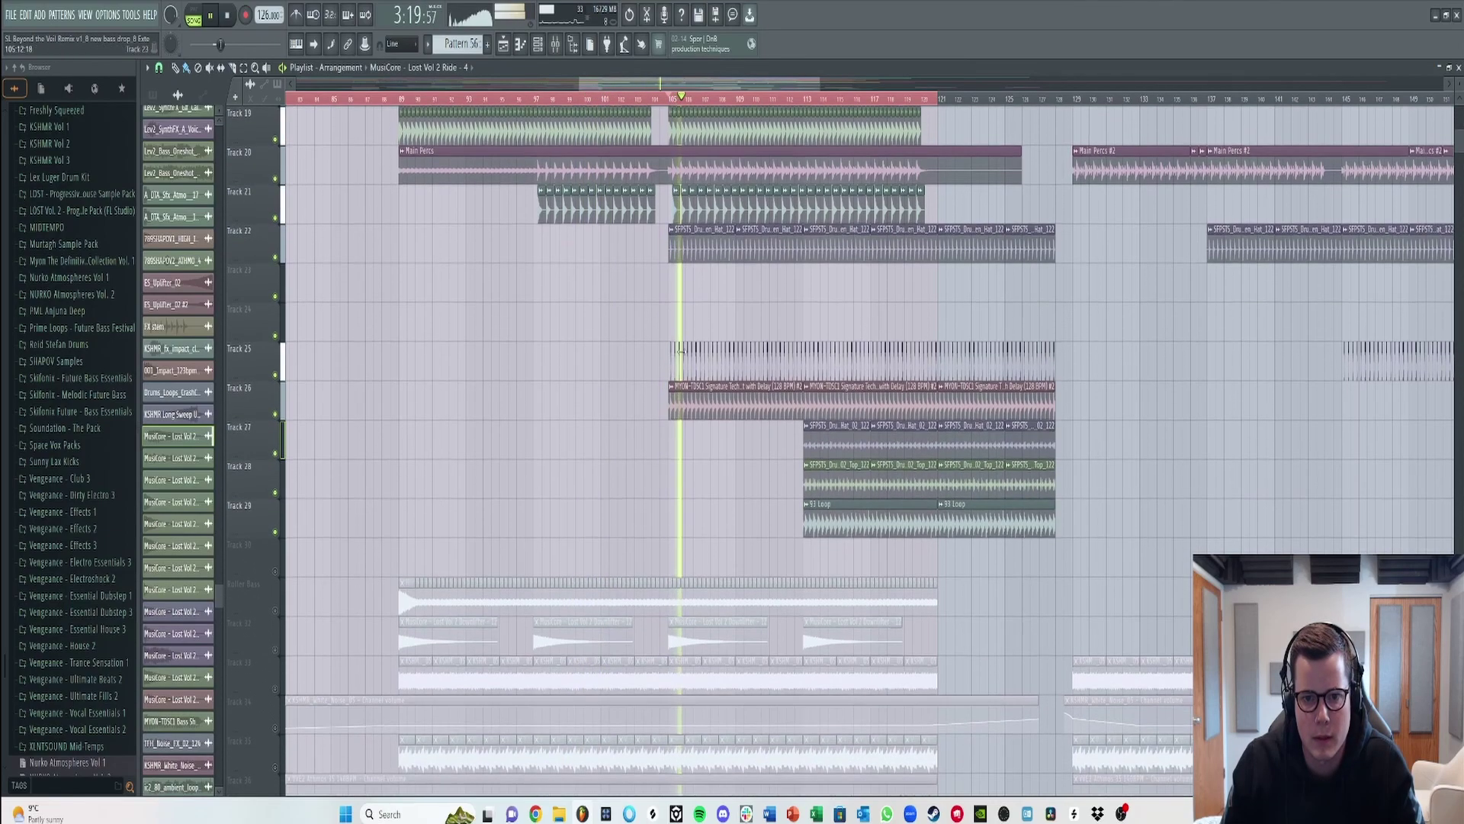
pyautogui.scroll(-1, 784, 366)
pyautogui.click(810, 98)
# - Unmute the Roller Bass track and solo it during playback from bar 113
pyautogui.click(275, 571)
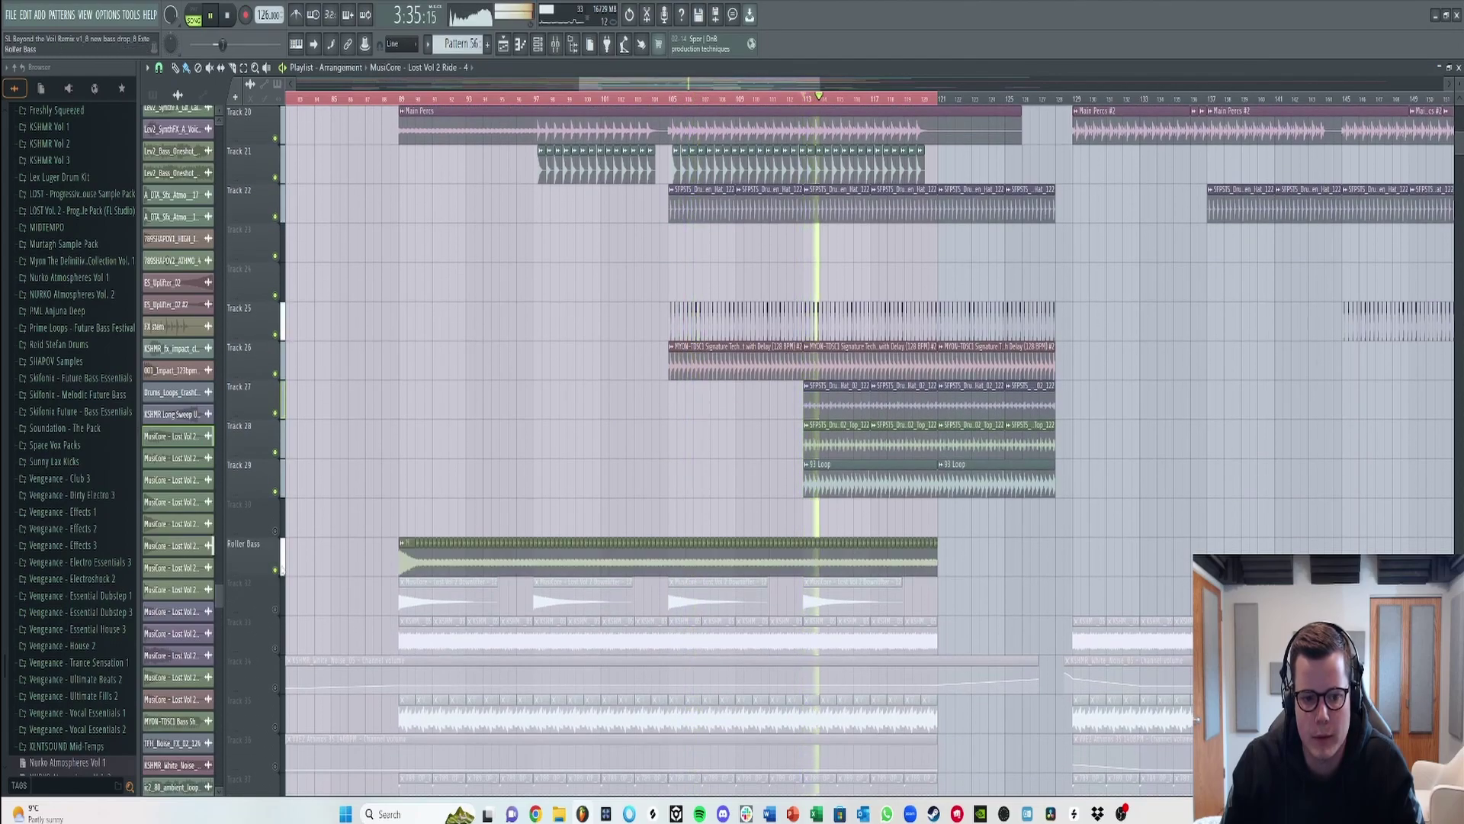
pyautogui.scroll(-2, 395, 468)
pyautogui.press('space')
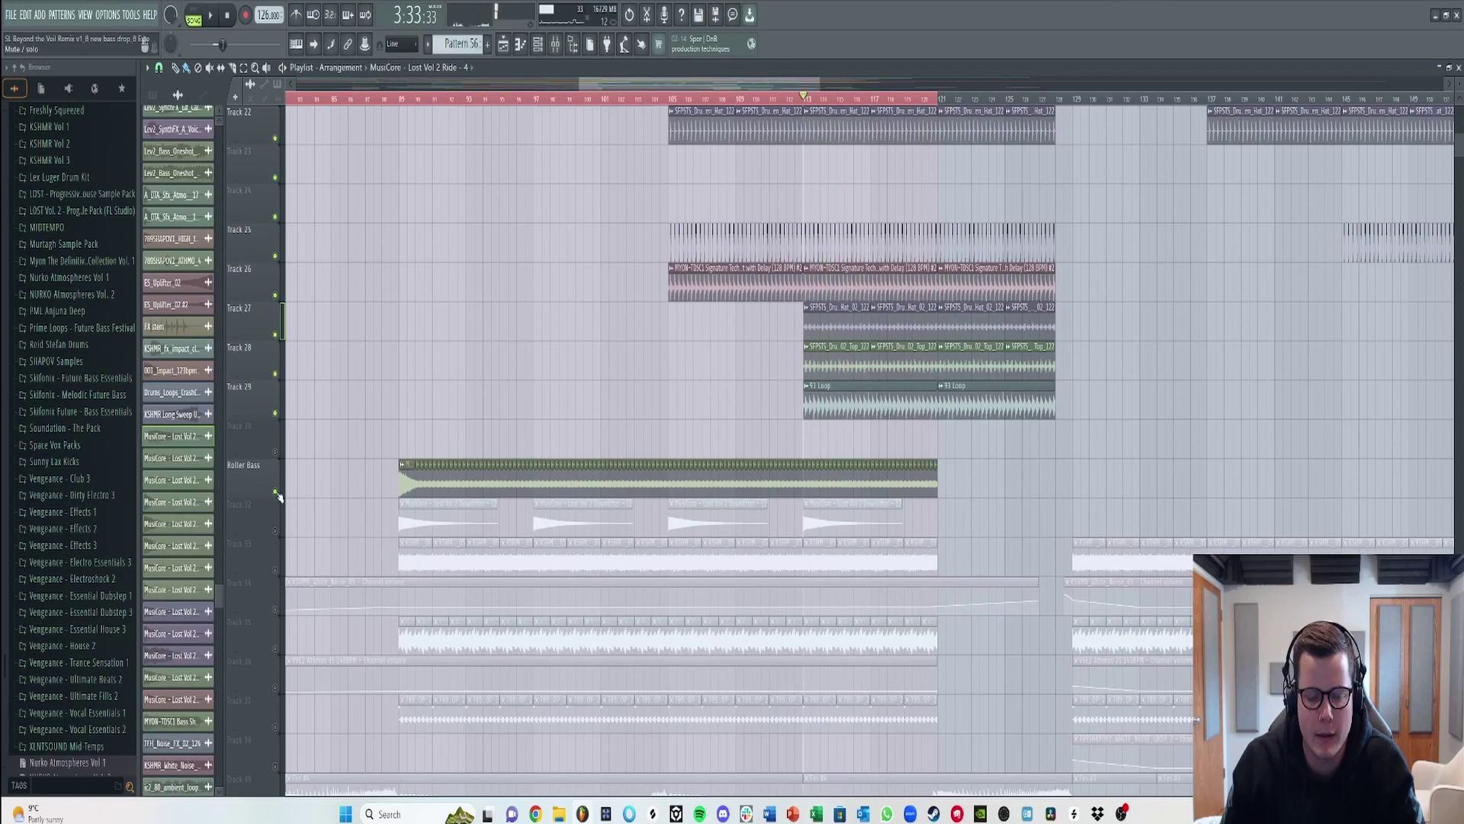
pyautogui.rightClick(275, 492)
pyautogui.press('space')
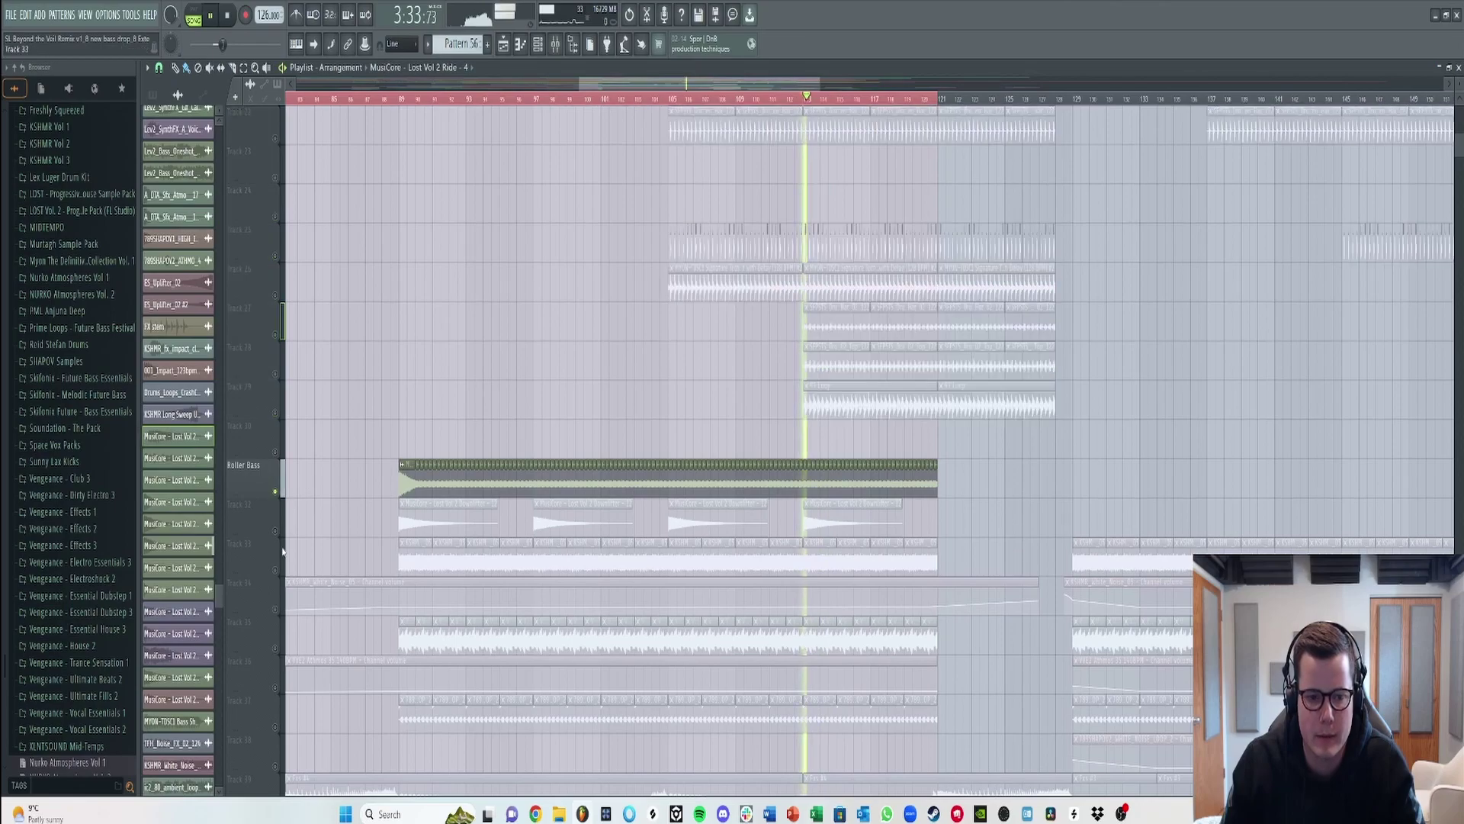
# - Unmute the downlifter, noise and atmosphere layers with their volume automation on tracks 32 to 37
pyautogui.click(276, 531)
pyautogui.click(275, 570)
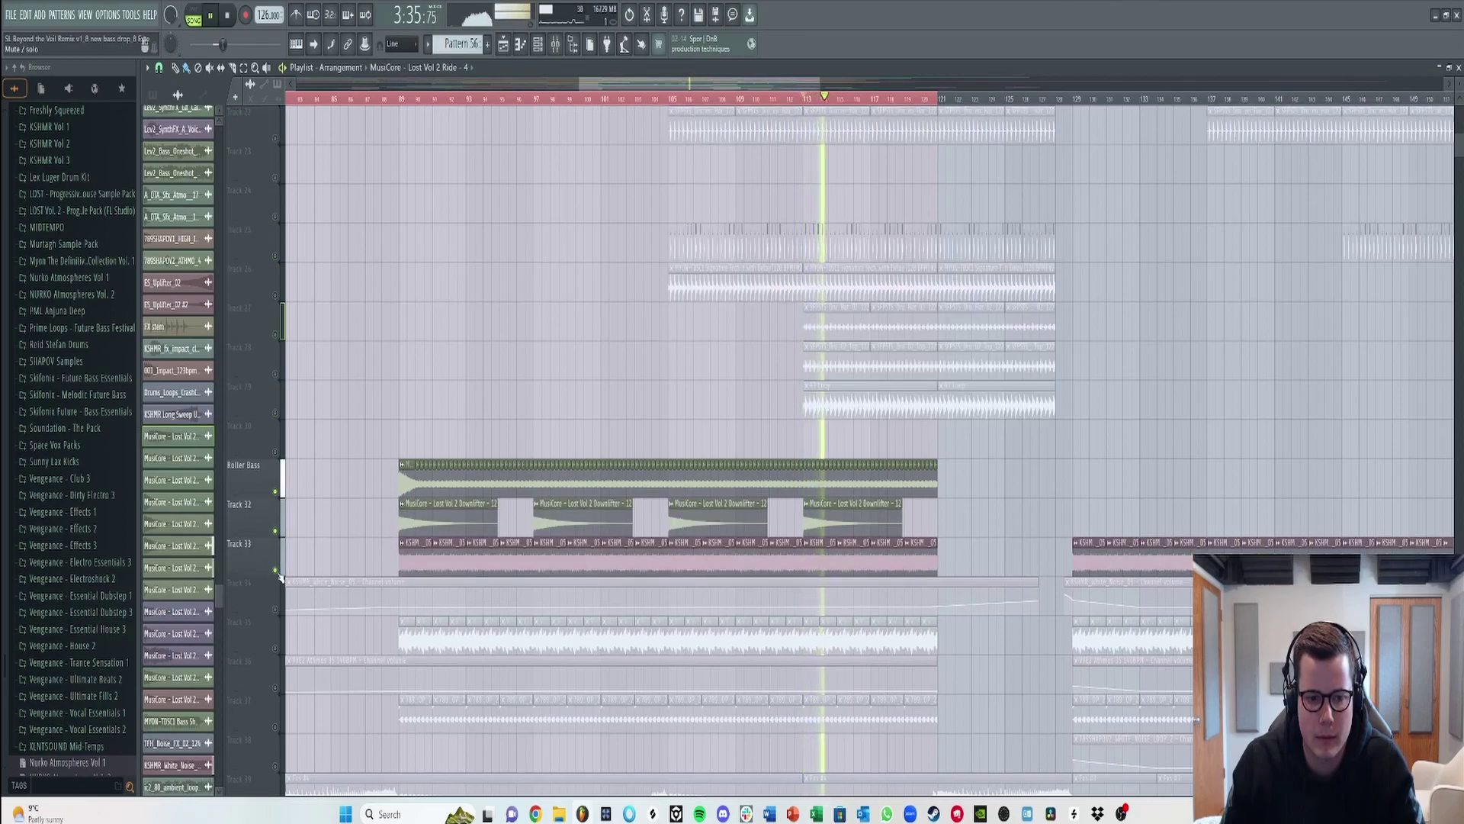
pyautogui.click(275, 610)
pyautogui.scroll(-2, 280, 580)
pyautogui.click(275, 583)
pyautogui.click(276, 623)
pyautogui.click(275, 662)
# - Unmute the effects clips on track 39, listen to them with the noise layers and stop playback
pyautogui.scroll(-2, 278, 659)
pyautogui.scroll(-2, 298, 571)
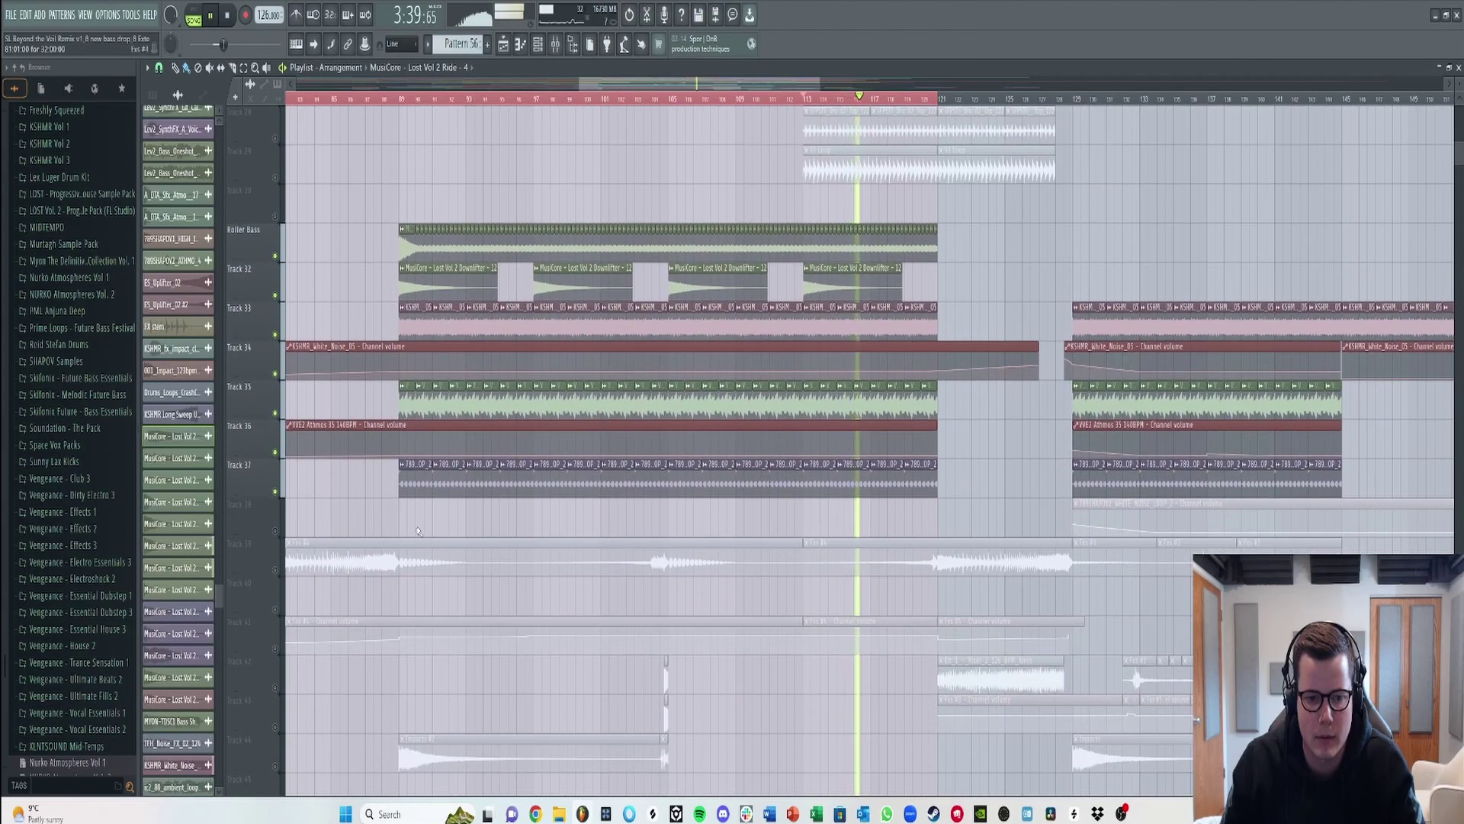
pyautogui.click(275, 569)
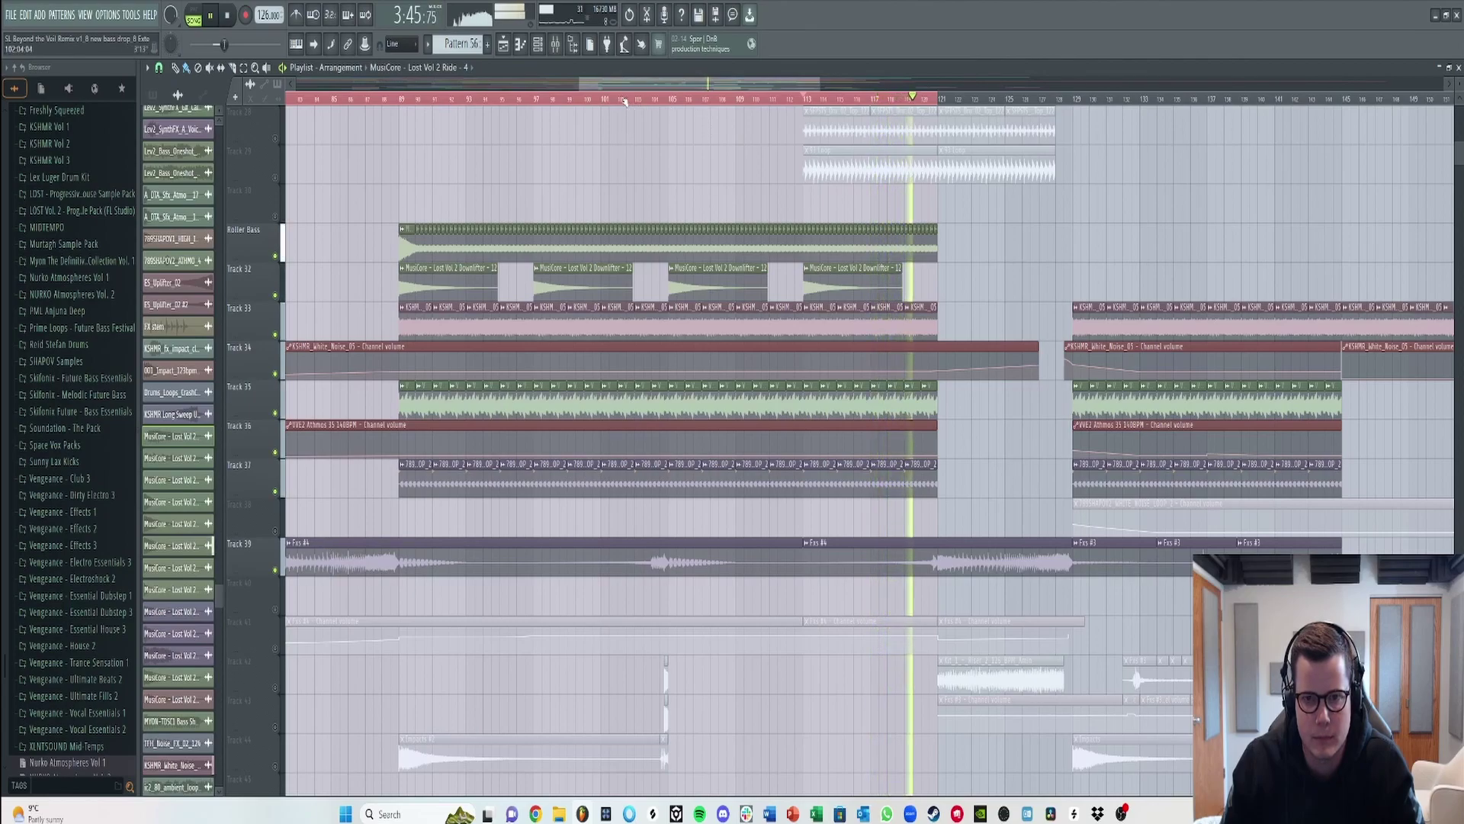
pyautogui.scroll(-3, 627, 100)
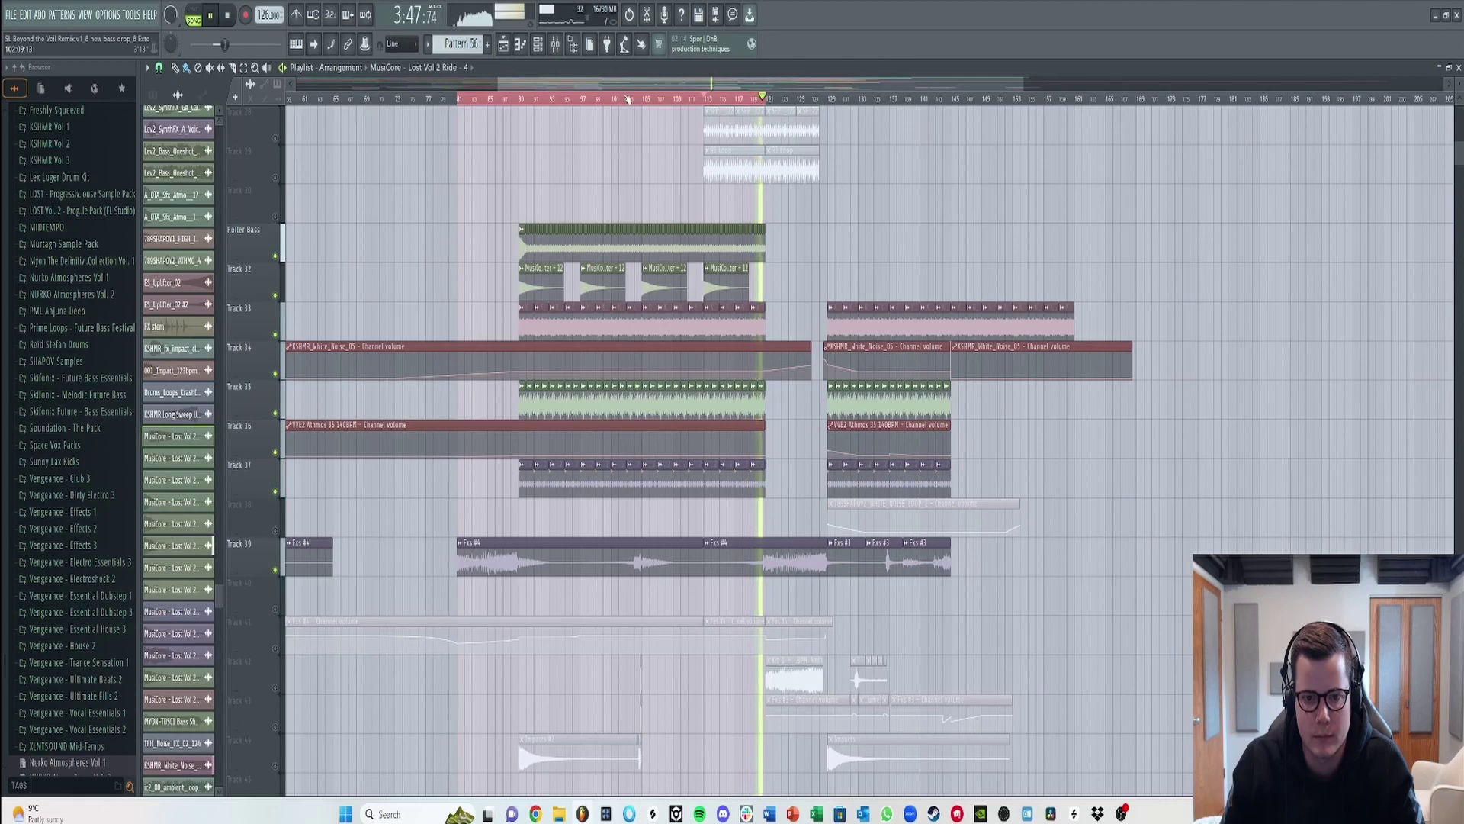
pyautogui.press('space')
# - Unmute the kick, ride, percussion and hat tracks 16 to 22 with the kick automation and restart playback
pyautogui.scroll(8, 590, 214)
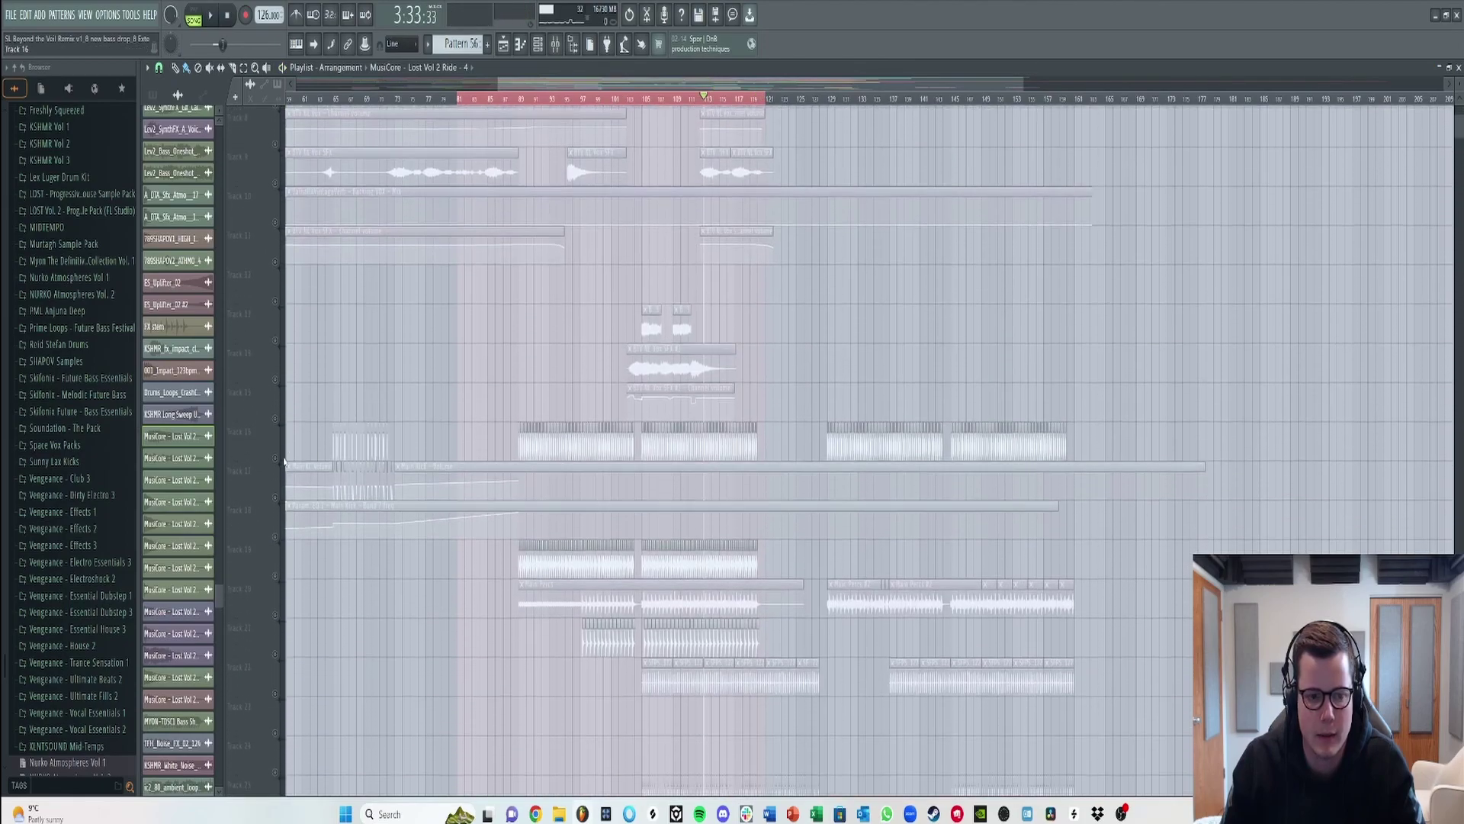
pyautogui.click(275, 452)
pyautogui.moveTo(280, 464); pyautogui.dragTo(279, 648)
pyautogui.press('space')
pyautogui.click(277, 649)
pyautogui.scroll(-2, 279, 641)
pyautogui.click(277, 569)
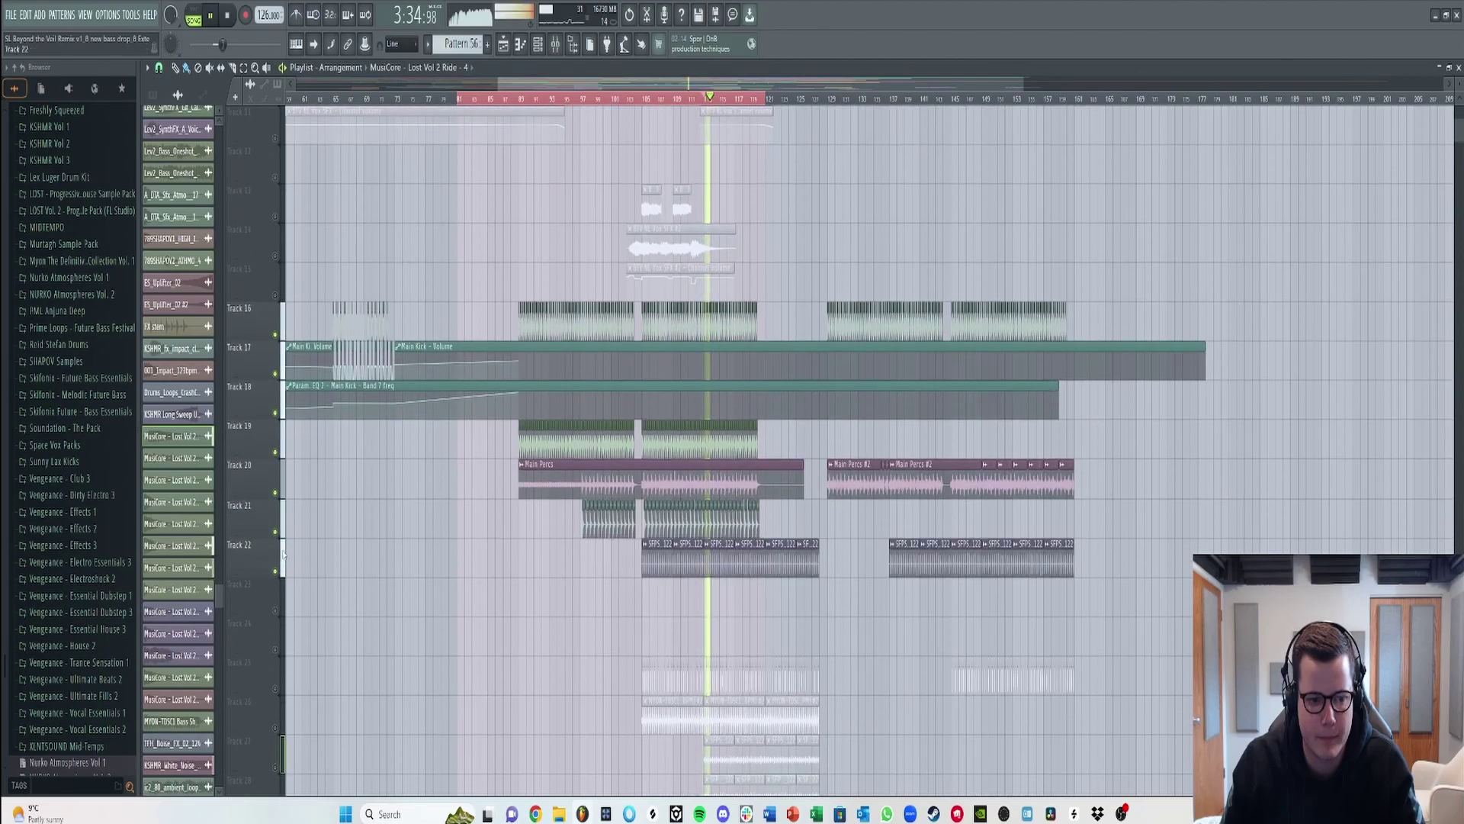
# - Unmute the percussion and top loop tracks 25 to 29 again to hear the full drum section
pyautogui.scroll(-4, 284, 549)
pyautogui.click(276, 453)
pyautogui.click(276, 492)
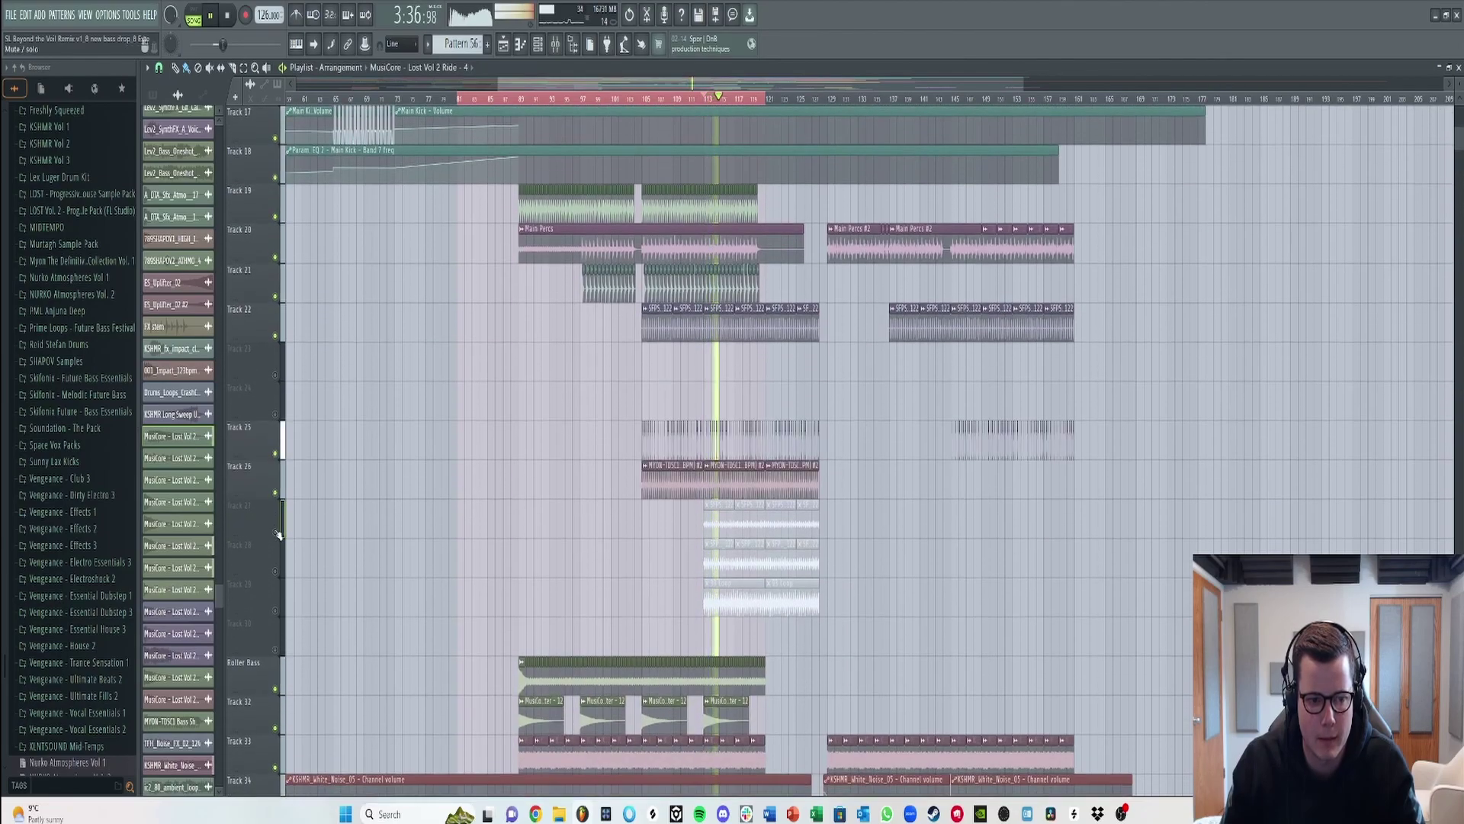
pyautogui.click(276, 531)
pyautogui.click(276, 571)
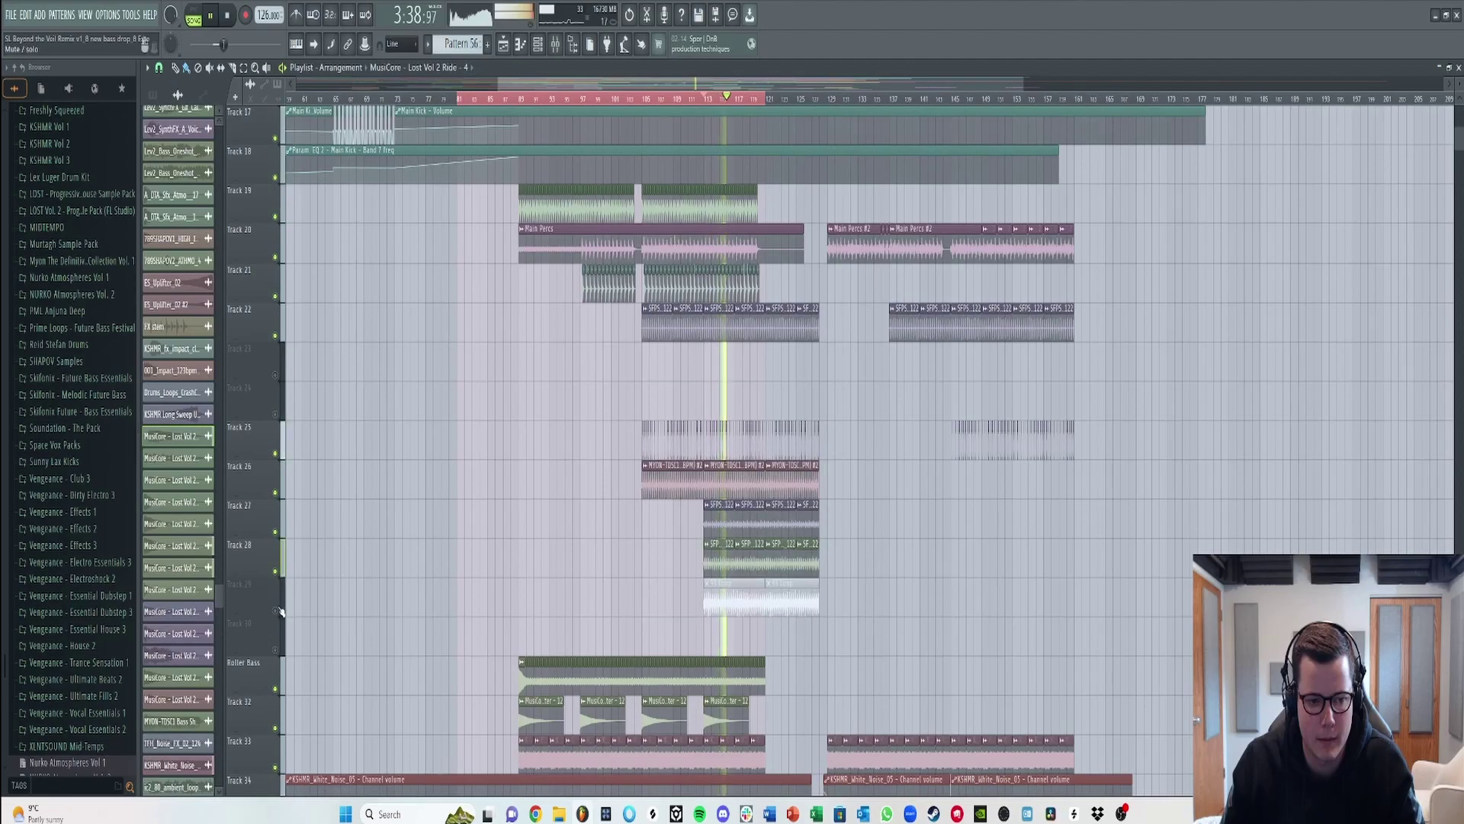
pyautogui.click(276, 611)
# - Stop playback, clear the time selection, place the playhead at bar 102 and unmute the lead pattern on track 126 for playback
pyautogui.scroll(-1, 584, 524)
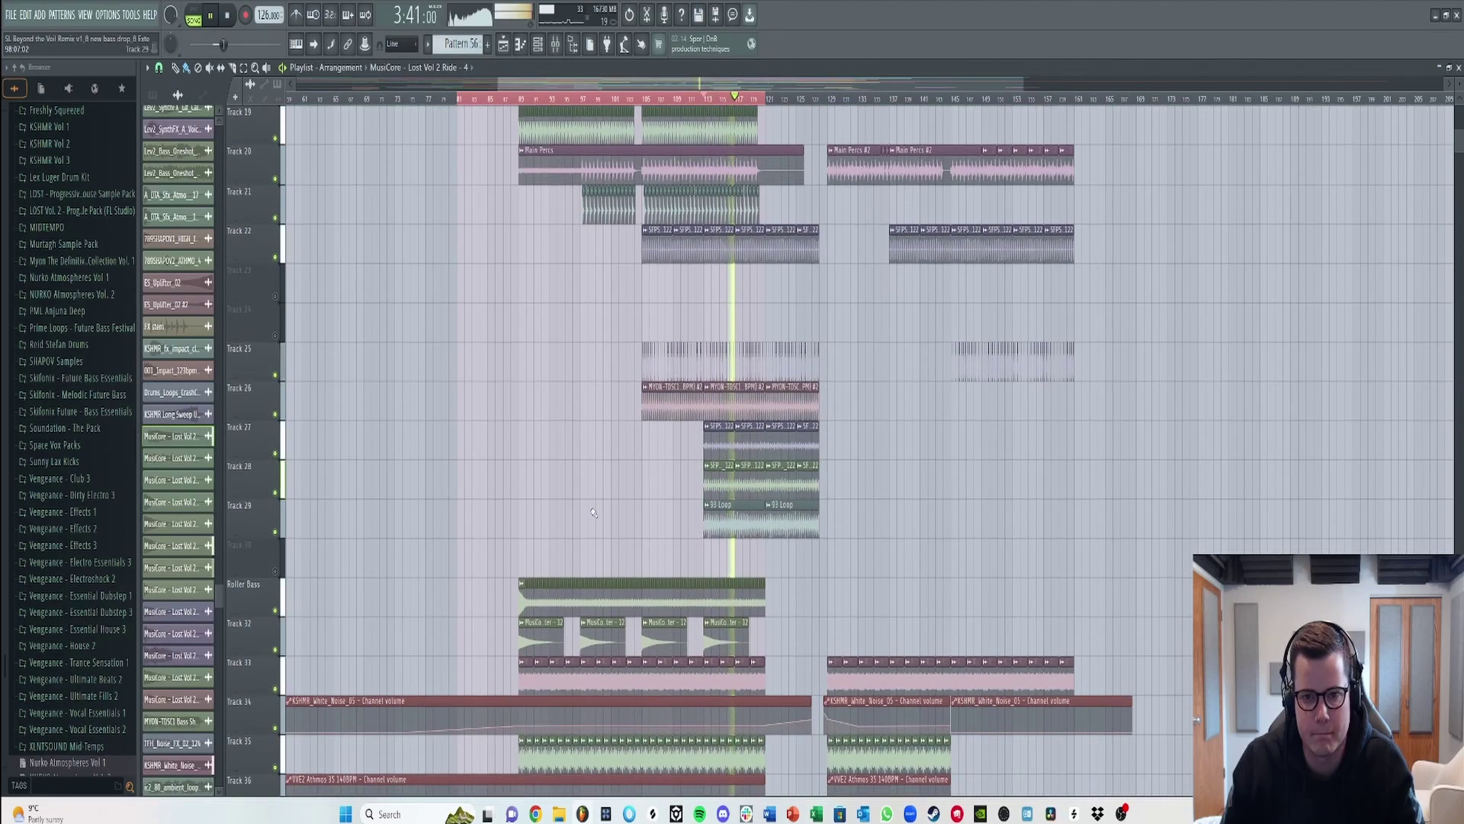
pyautogui.scroll(-15, 593, 513)
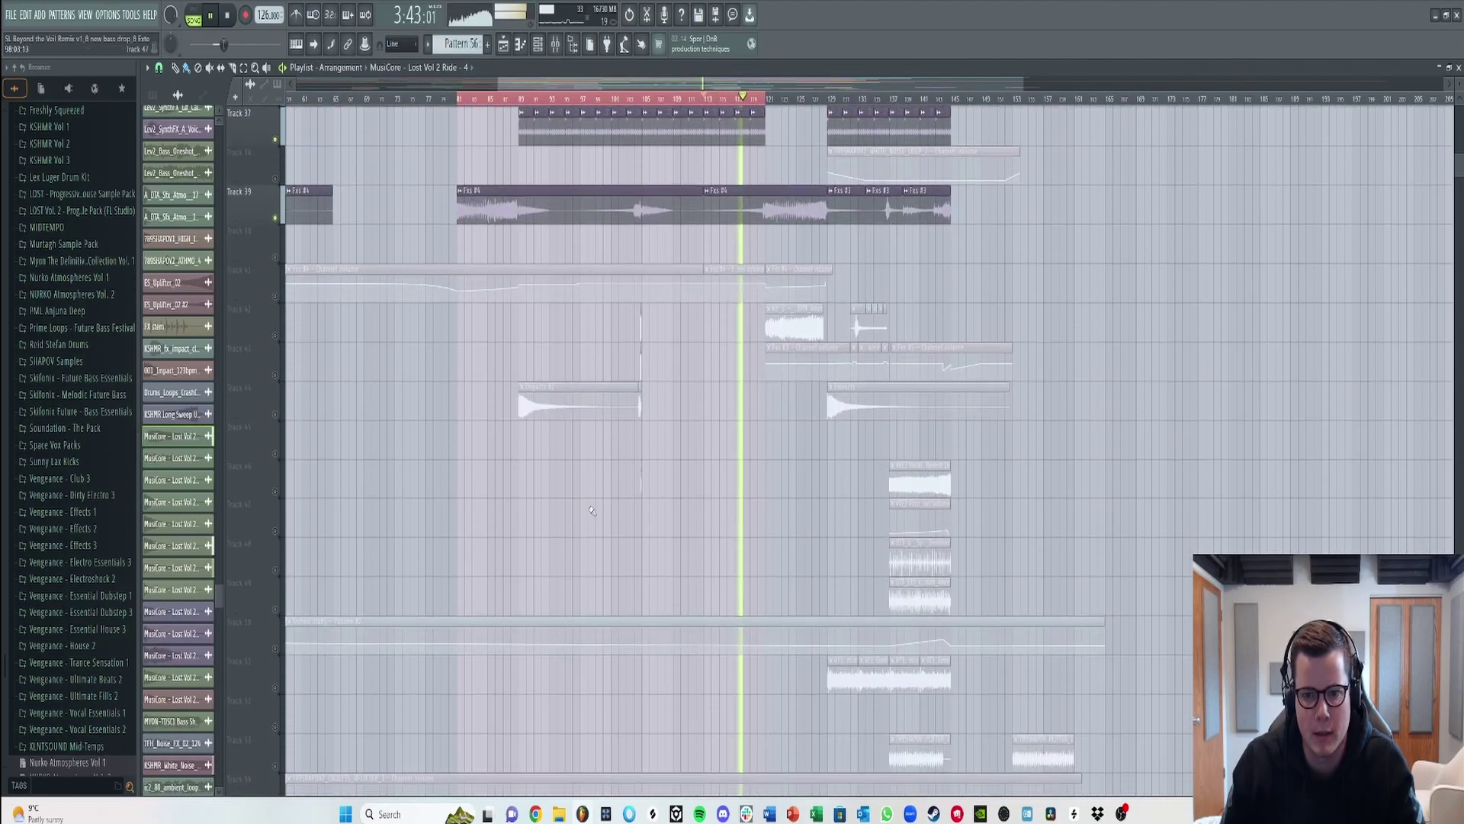
pyautogui.scroll(-20, 595, 507)
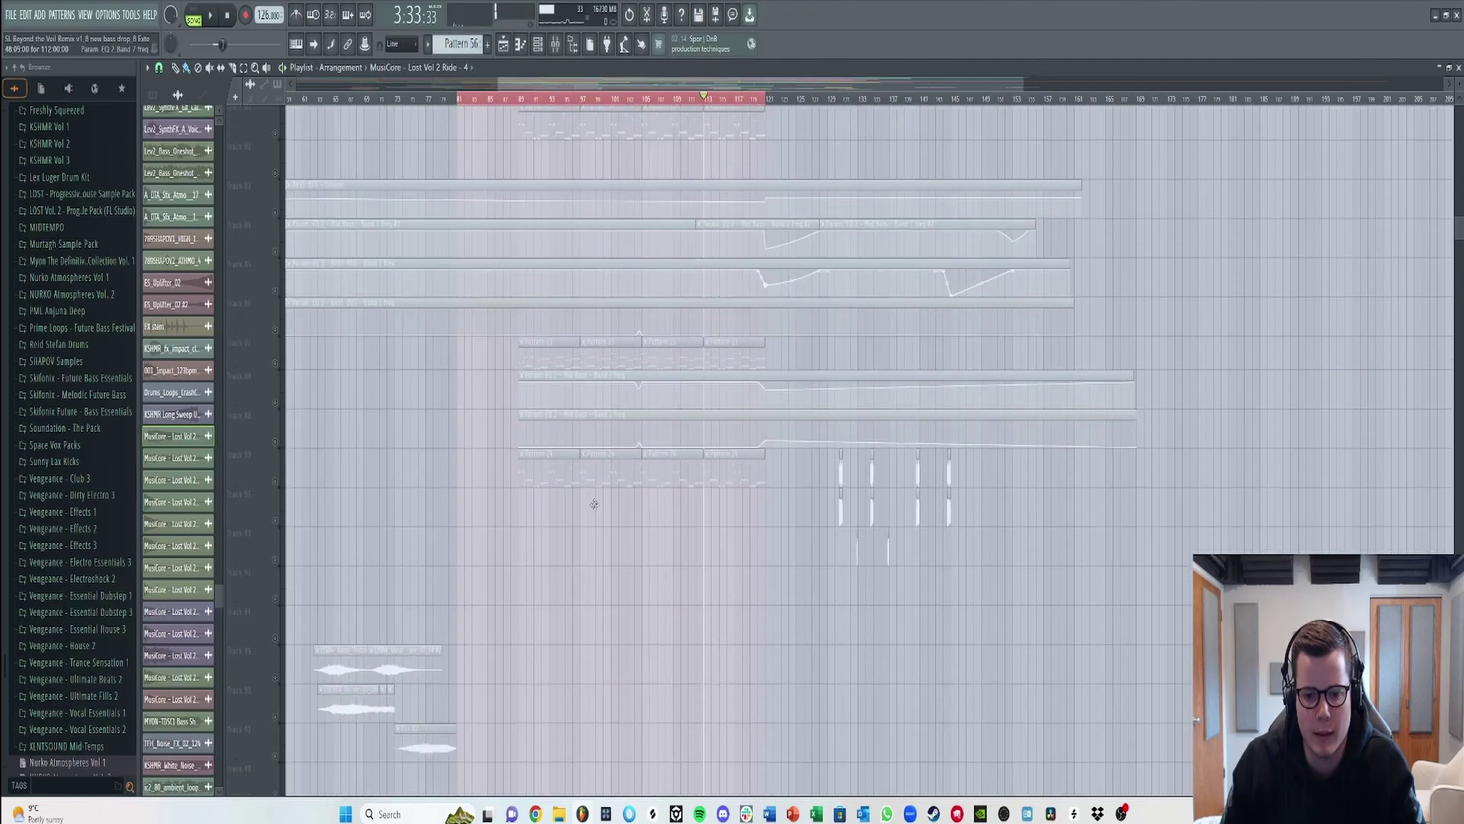
pyautogui.scroll(-5, 599, 504)
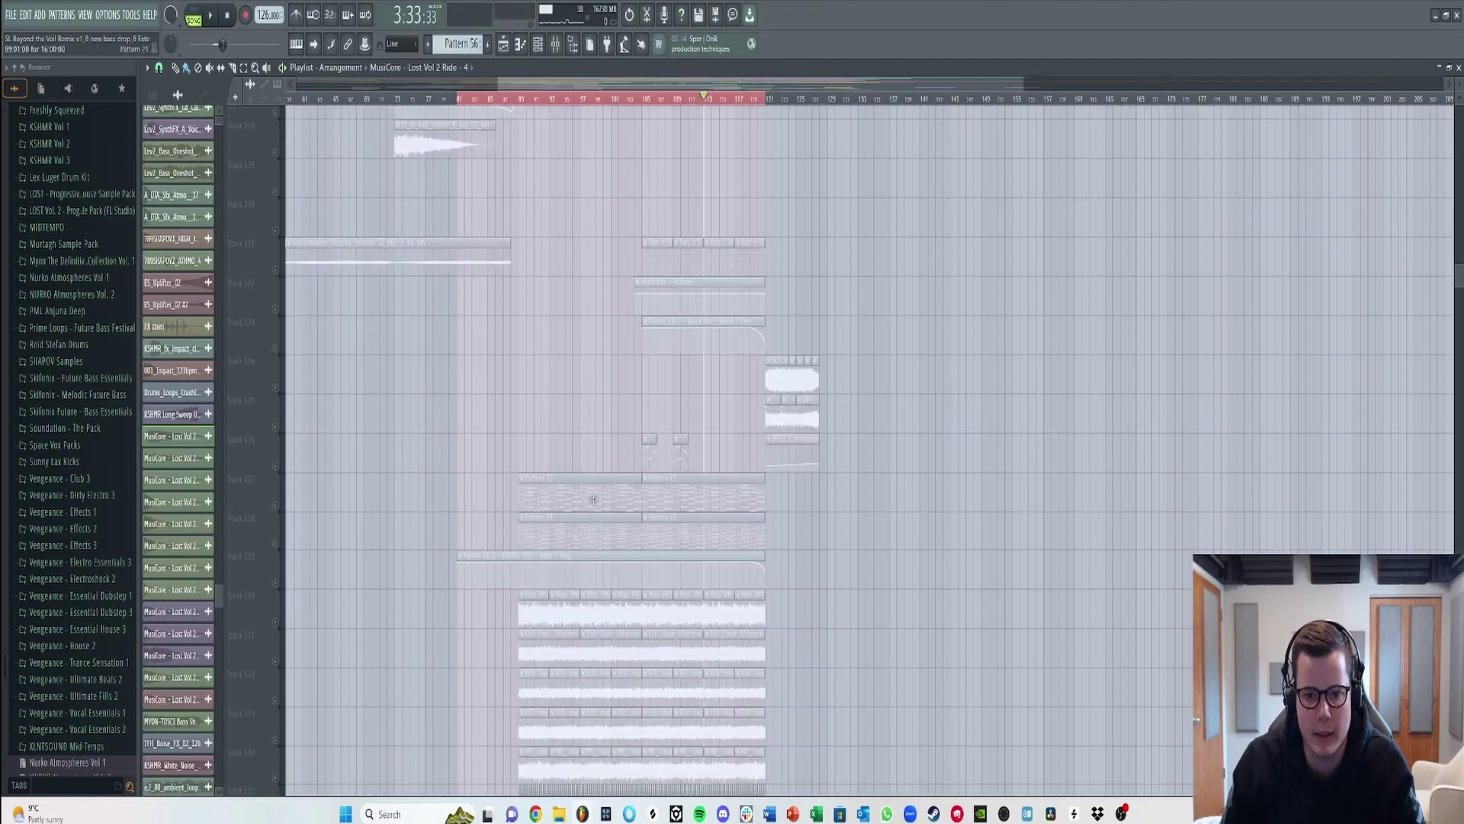
pyautogui.doubleClick(619, 99)
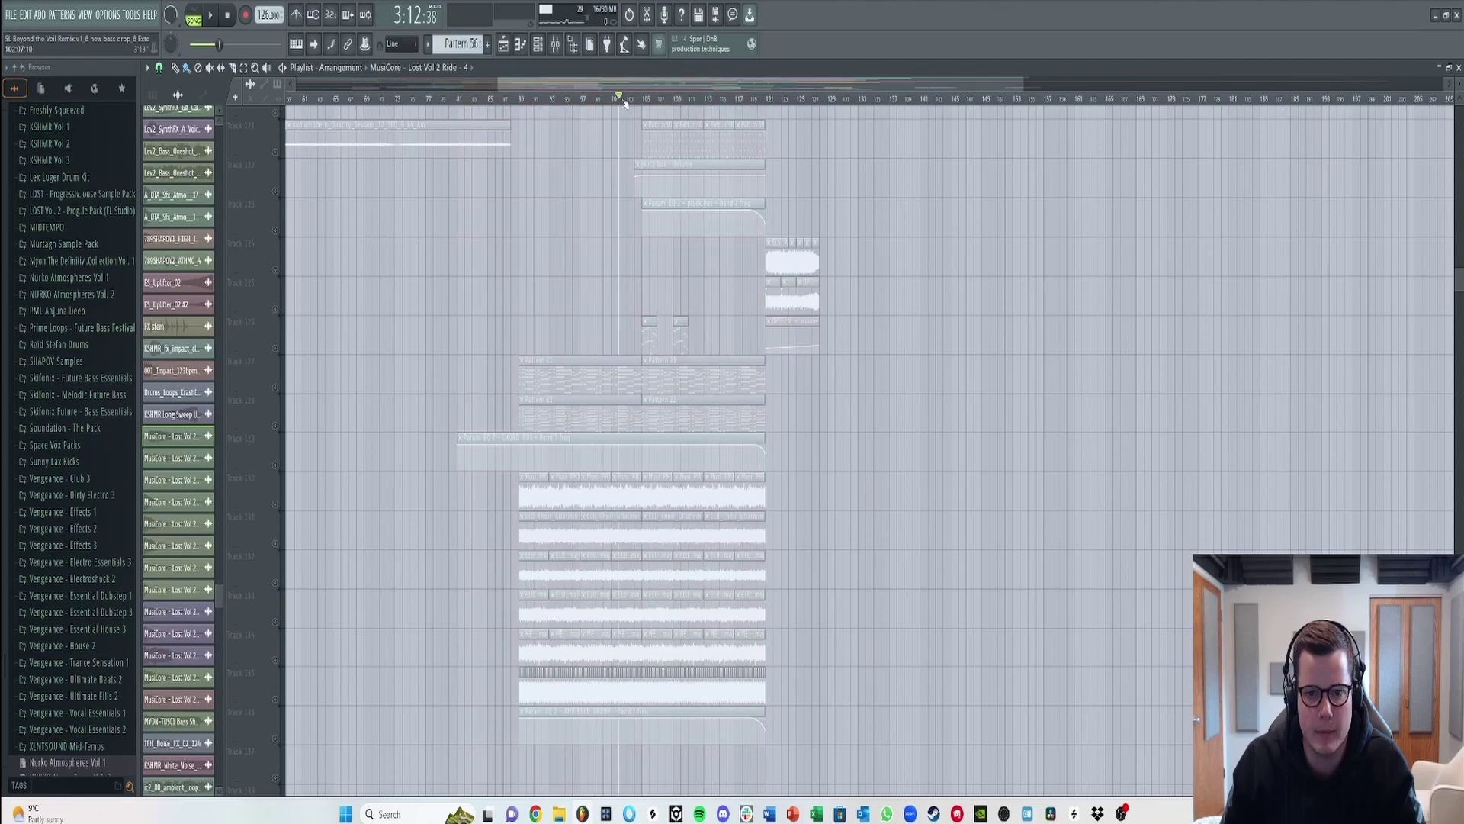
pyautogui.scroll(3, 618, 100)
pyautogui.click(275, 348)
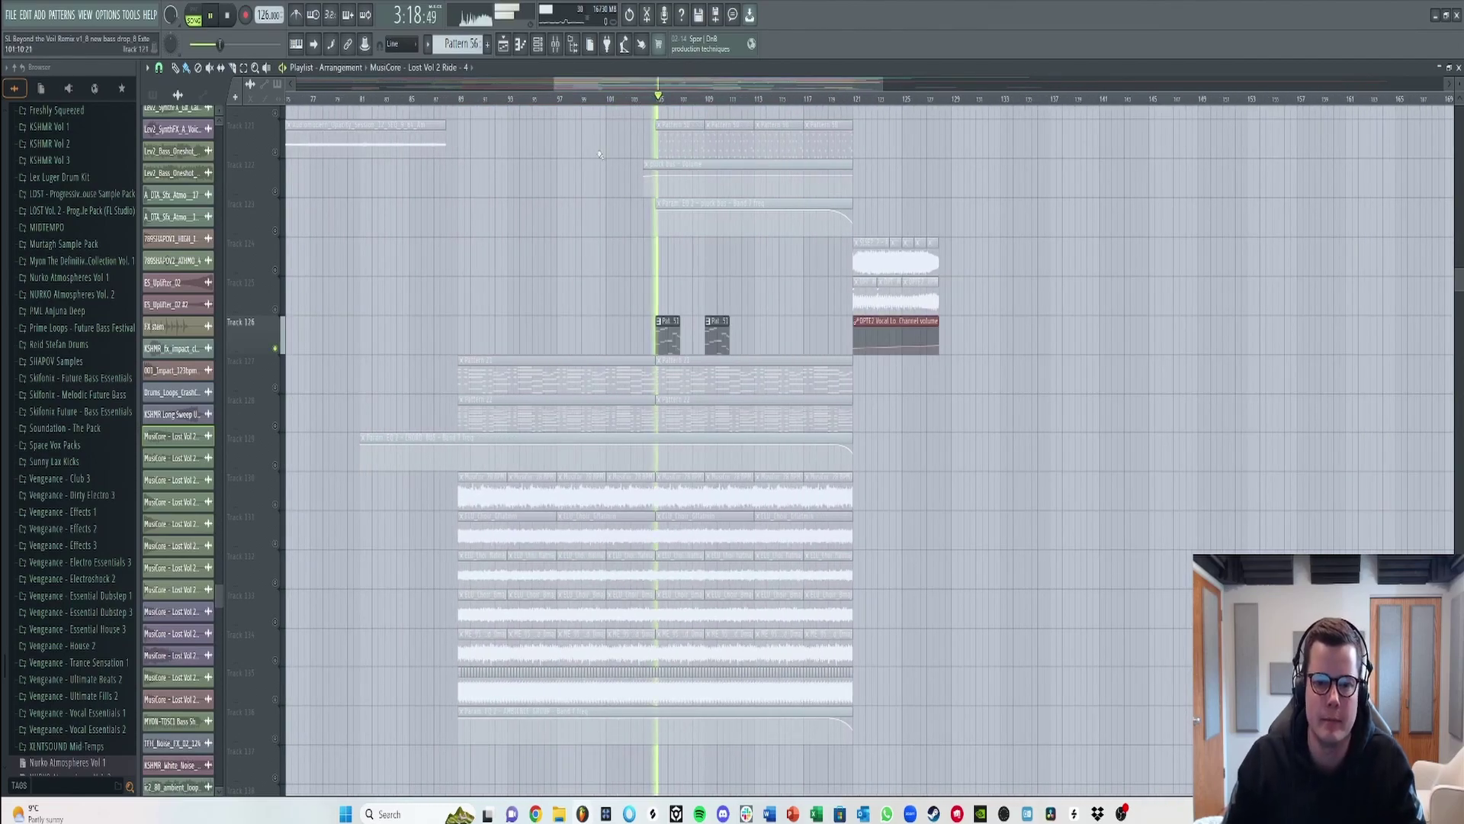
# - Unmute the pluck pattern and its bus automation on tracks 121 to 123, listen with the lead, and mute them again
pyautogui.scroll(3, 594, 168)
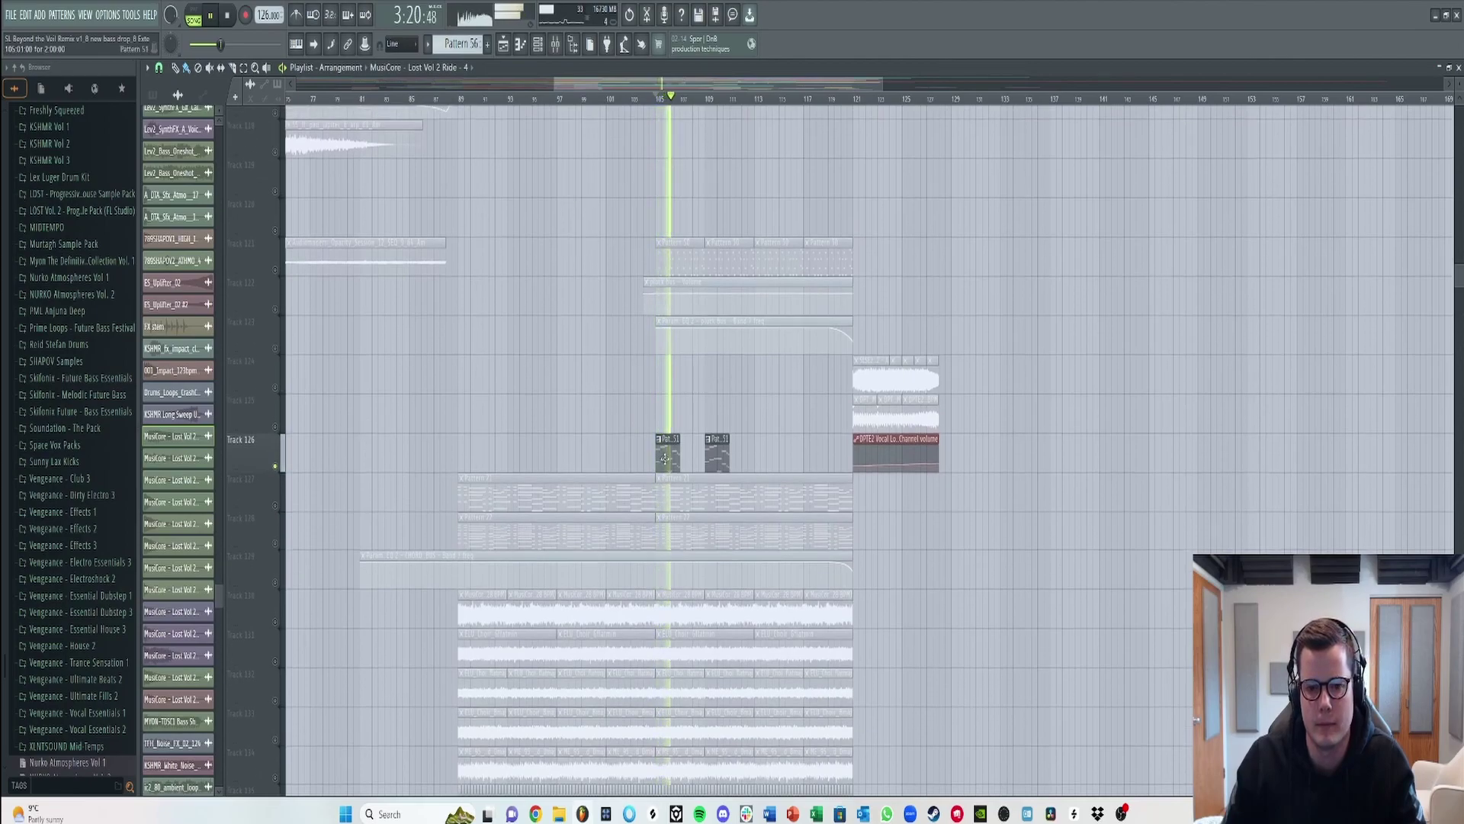
pyautogui.scroll(2, 665, 459)
pyautogui.moveTo(279, 353); pyautogui.dragTo(279, 426)
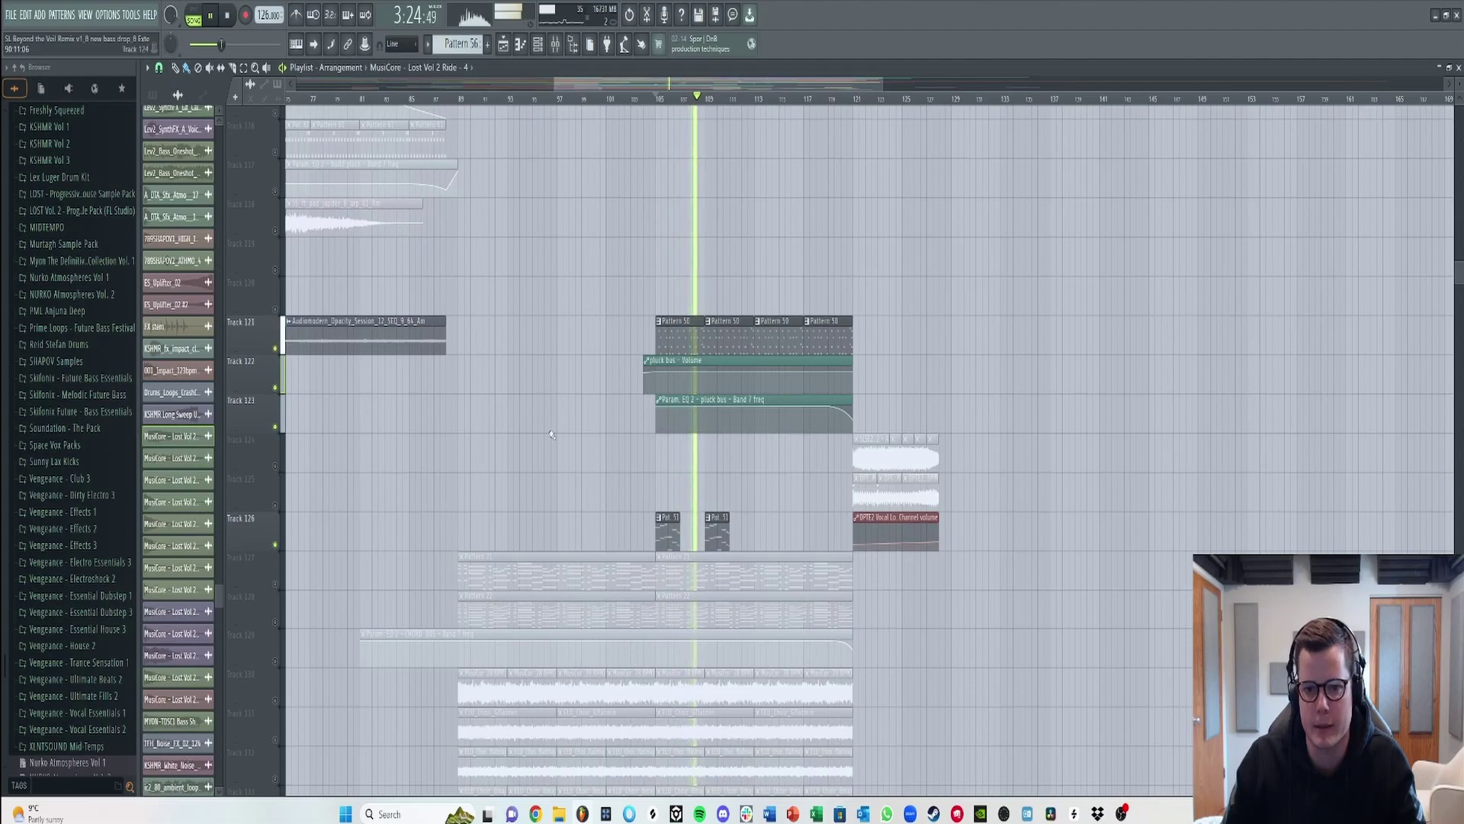
pyautogui.scroll(-4, 663, 375)
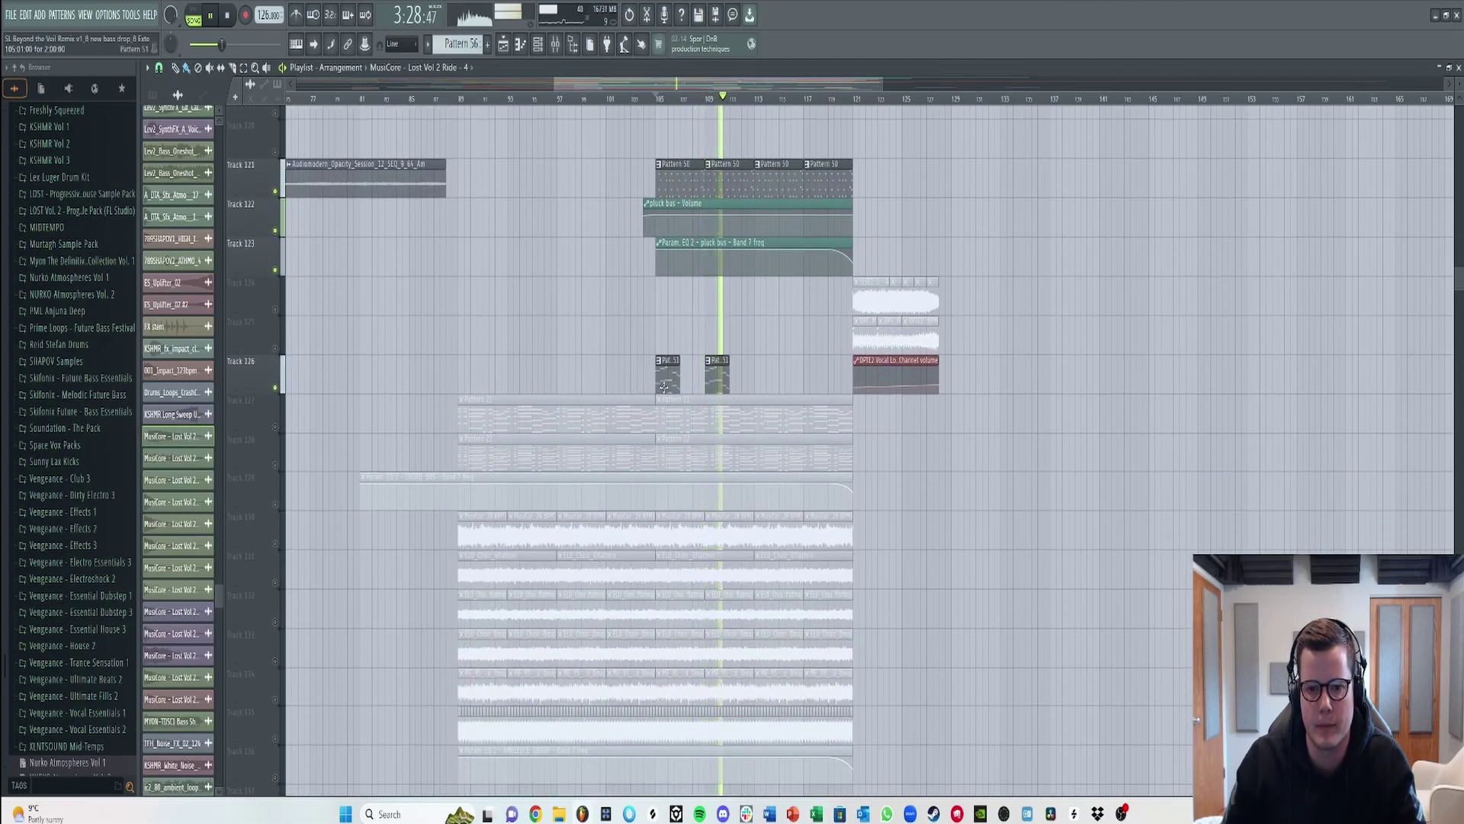
pyautogui.moveTo(275, 195); pyautogui.dragTo(275, 270)
# - Stop playback and inspect the notes, channels and Sylenth1 #7 preset of the lead pattern on track 126
pyautogui.press('space')
pyautogui.doubleClick(668, 367)
pyautogui.click(521, 45)
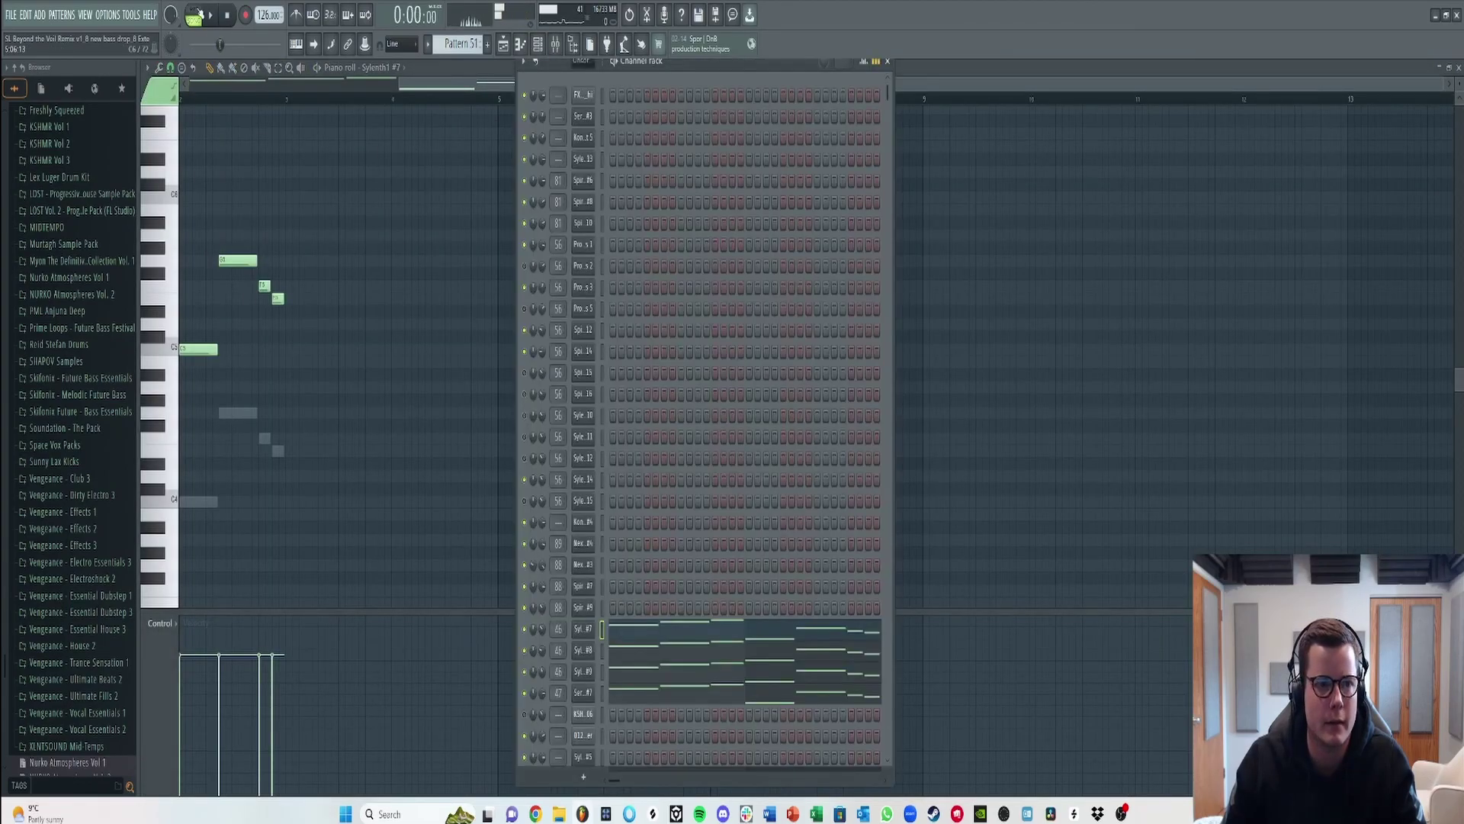
pyautogui.scroll(-4, 761, 374)
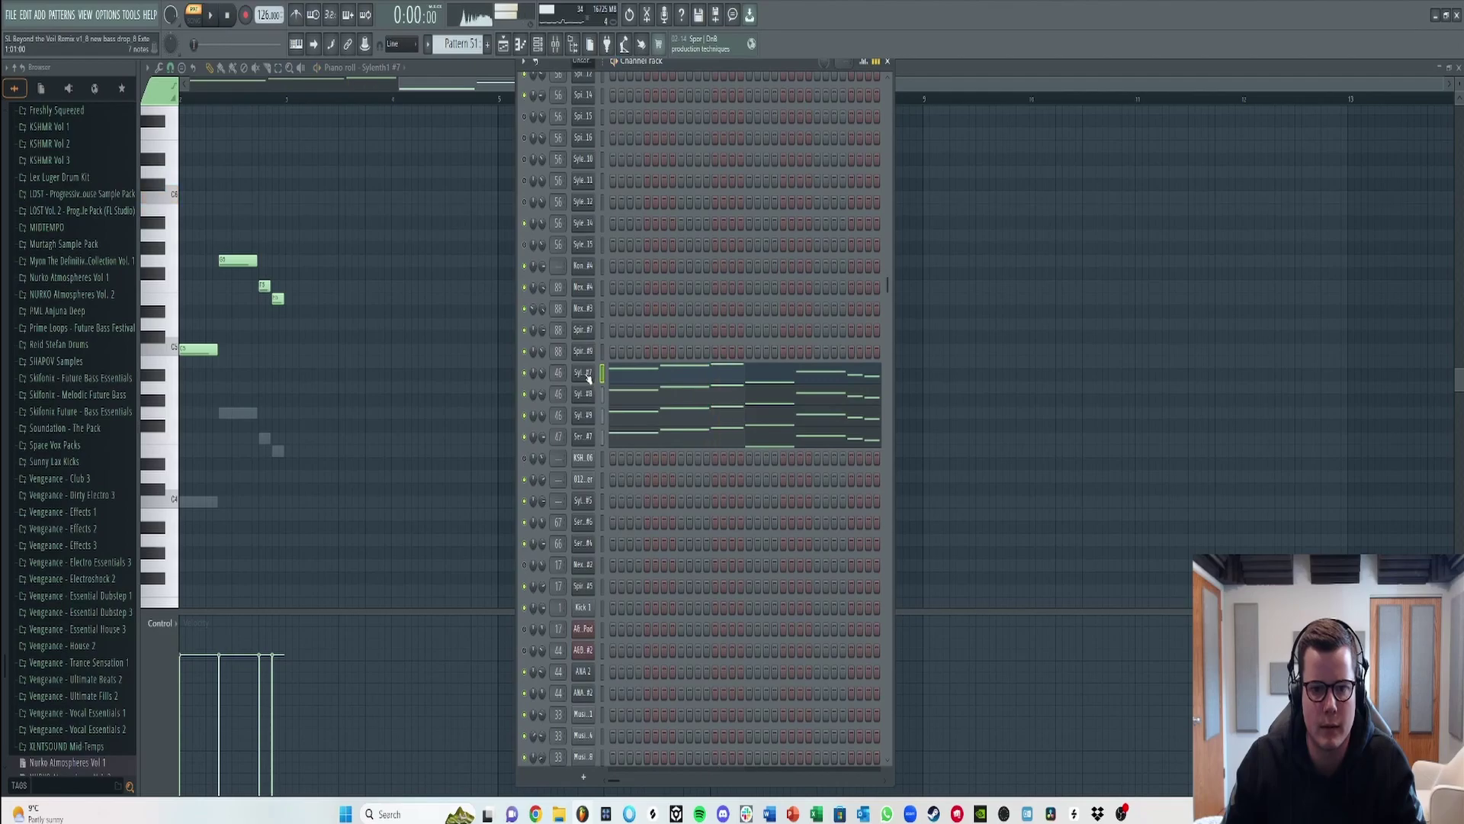
pyautogui.click(585, 373)
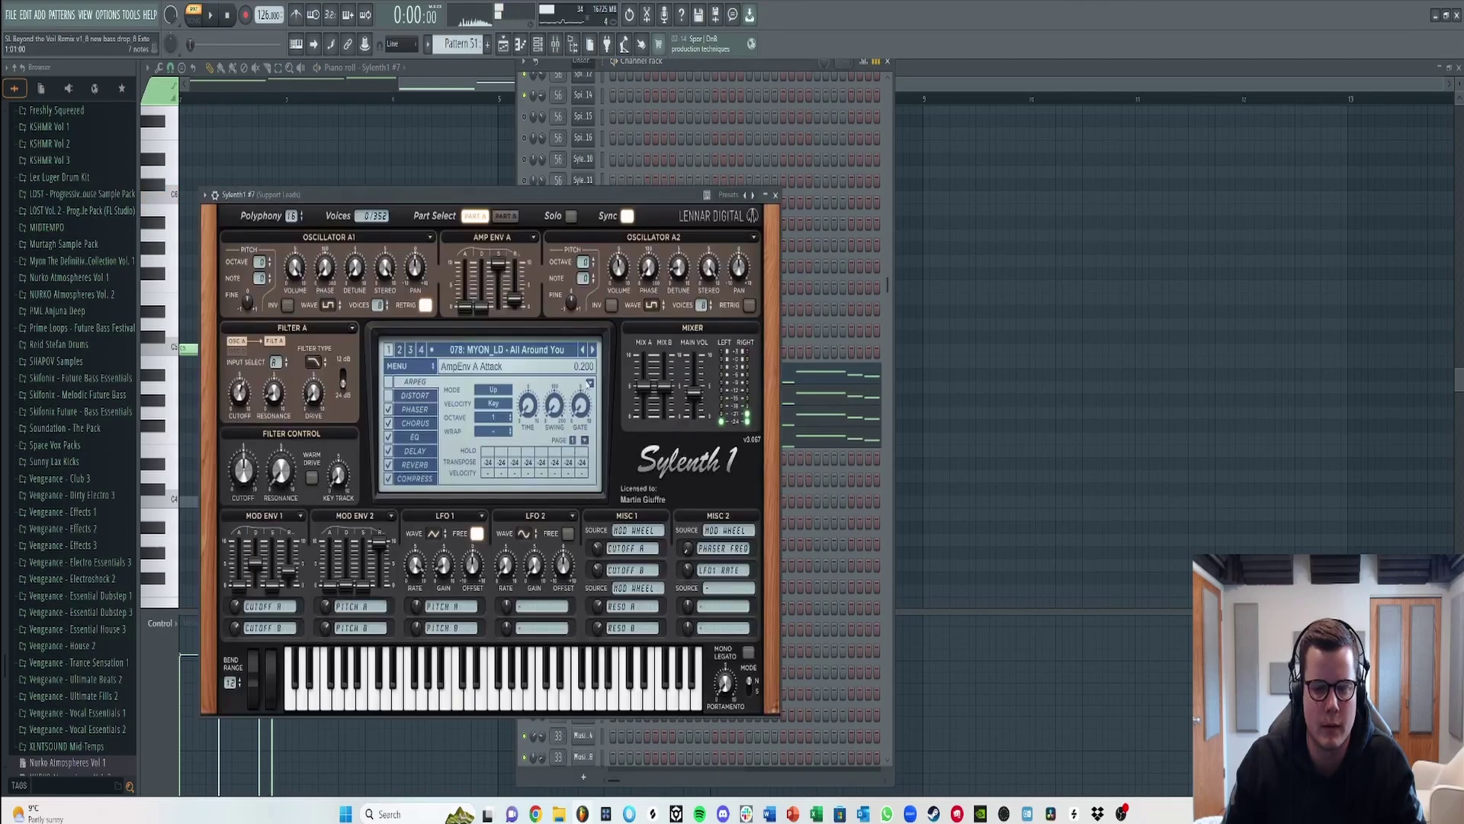
pyautogui.click(775, 196)
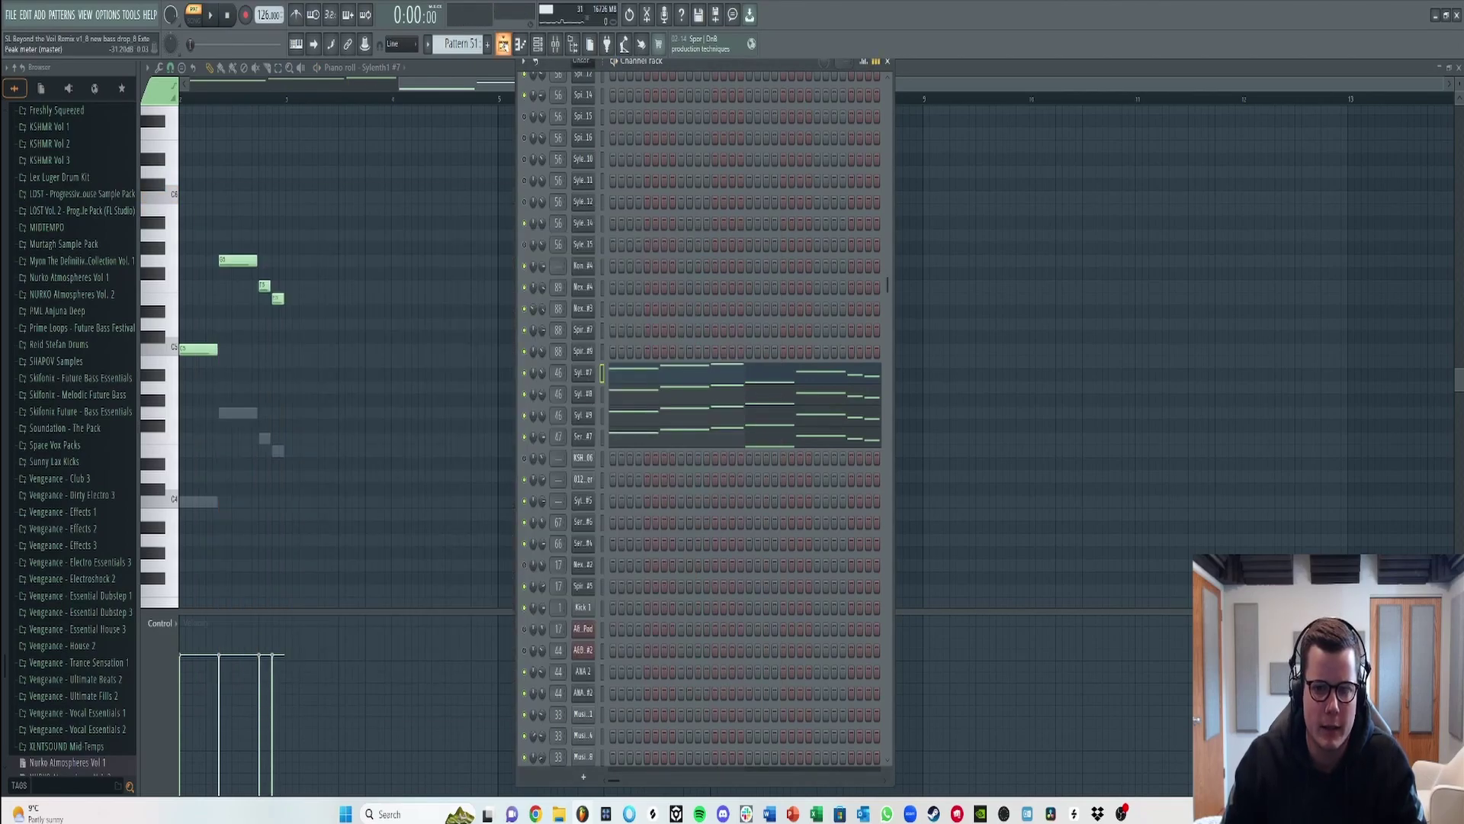
# - Return to the playlist, play the lead section and bring up the mixer to view its channels
pyautogui.press('F5')
pyautogui.press('space')
pyautogui.press('space')
pyautogui.press('F9')
pyautogui.press('space')
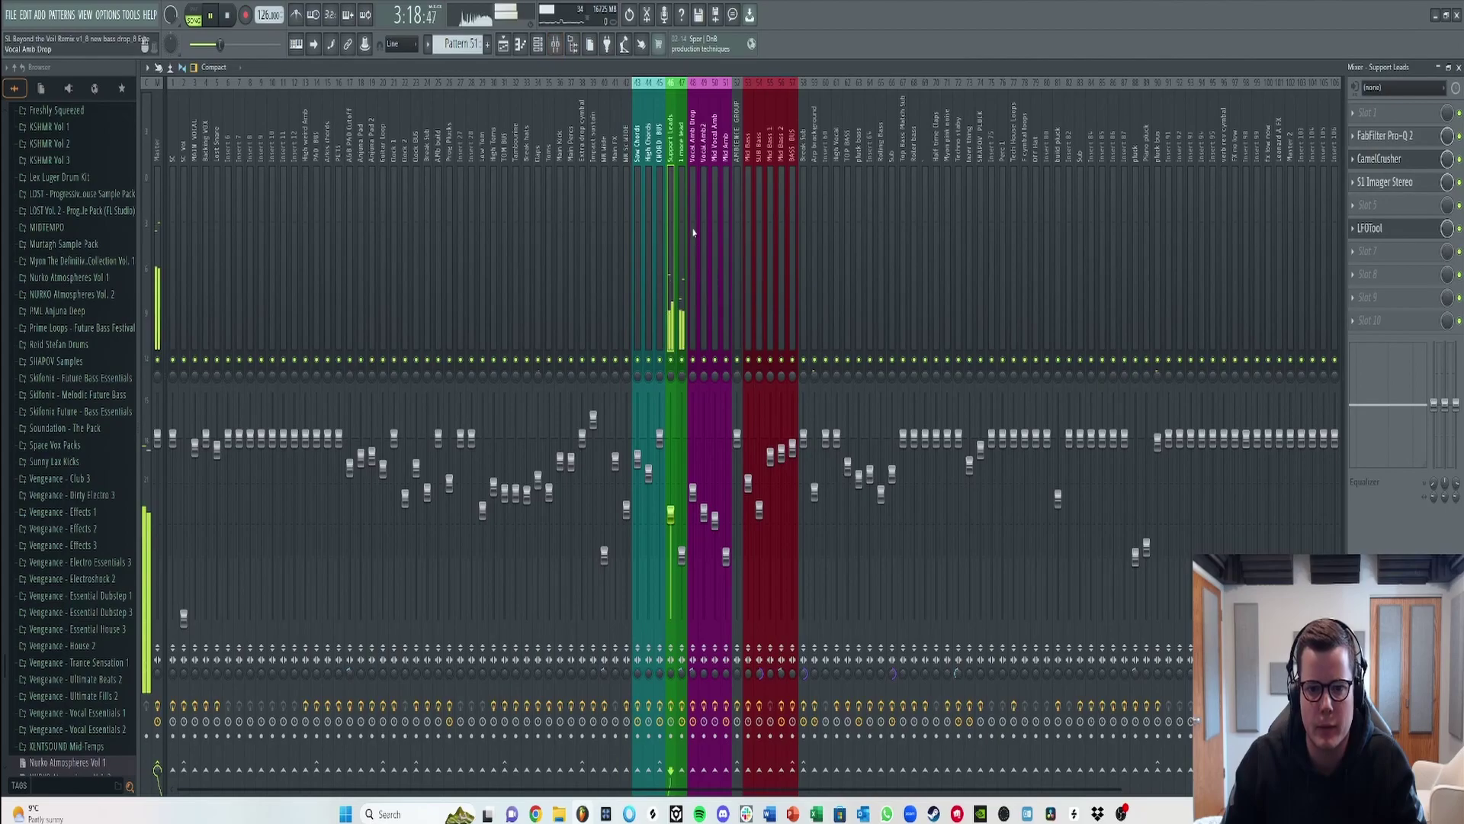
# - Check the effects on the 1 more lead mixer channel and open S1 Imager Stereo on the Support Leads channel
pyautogui.click(681, 160)
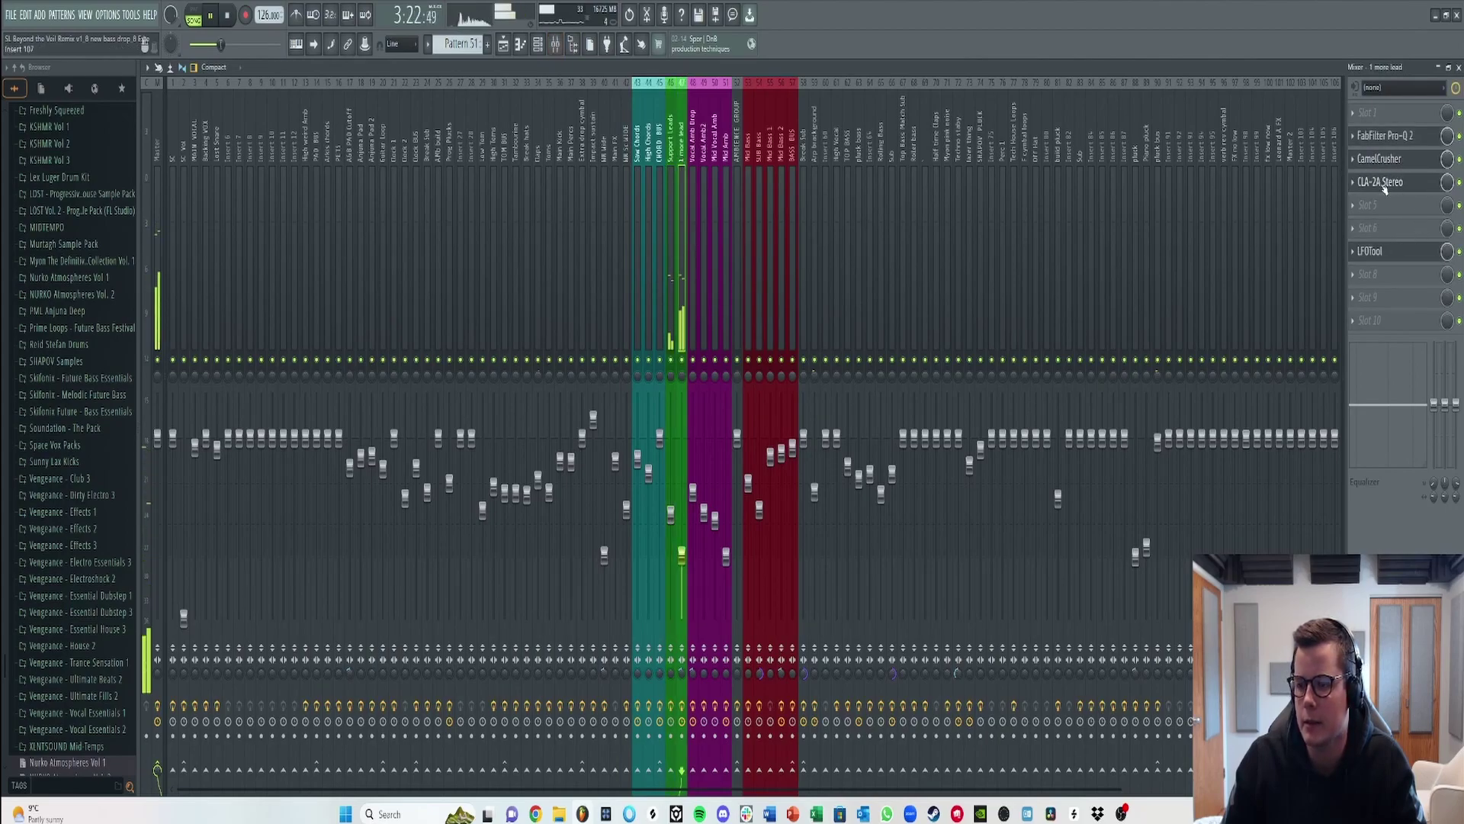
pyautogui.click(671, 154)
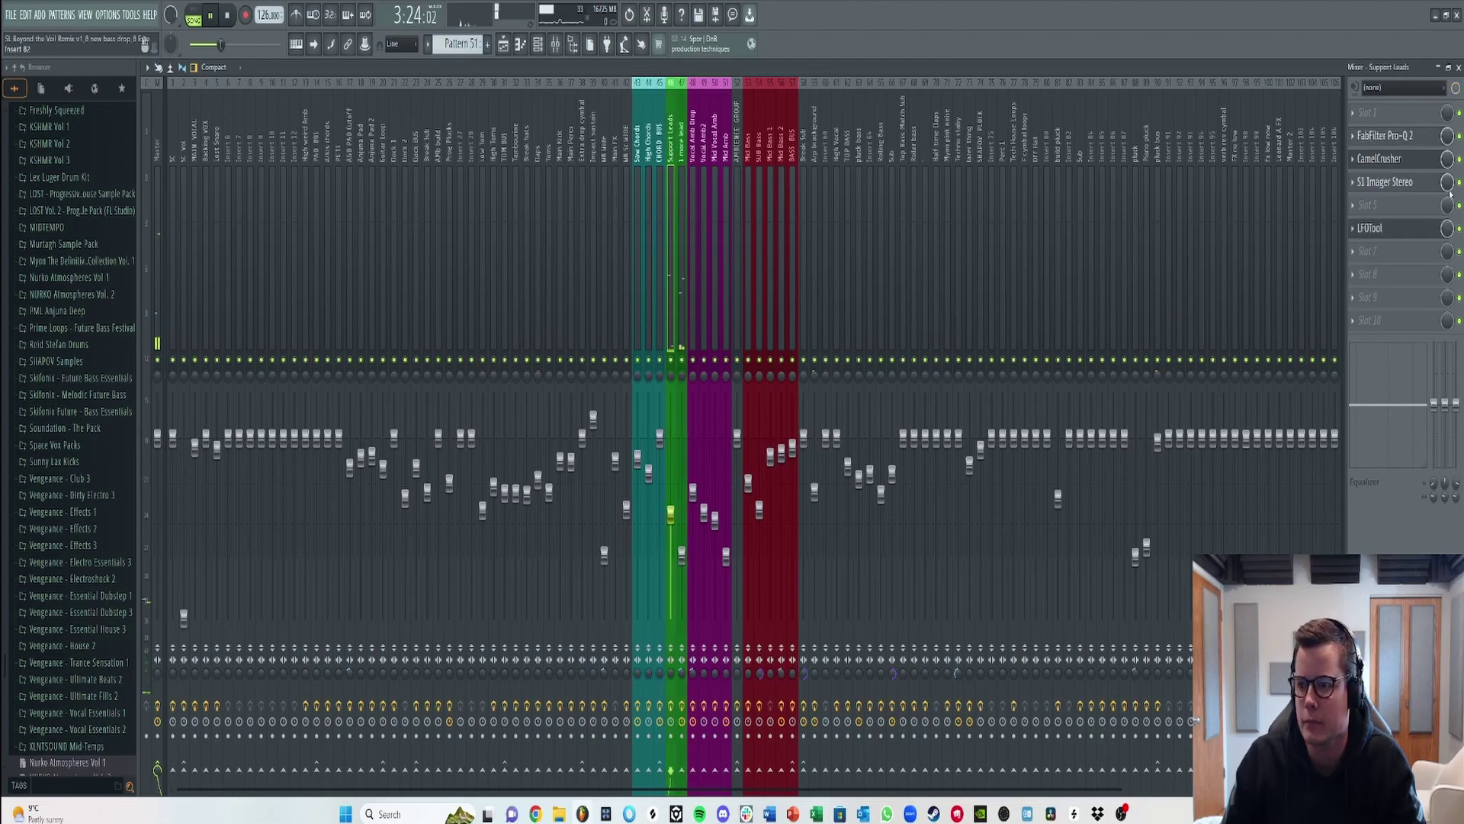
pyautogui.click(1410, 185)
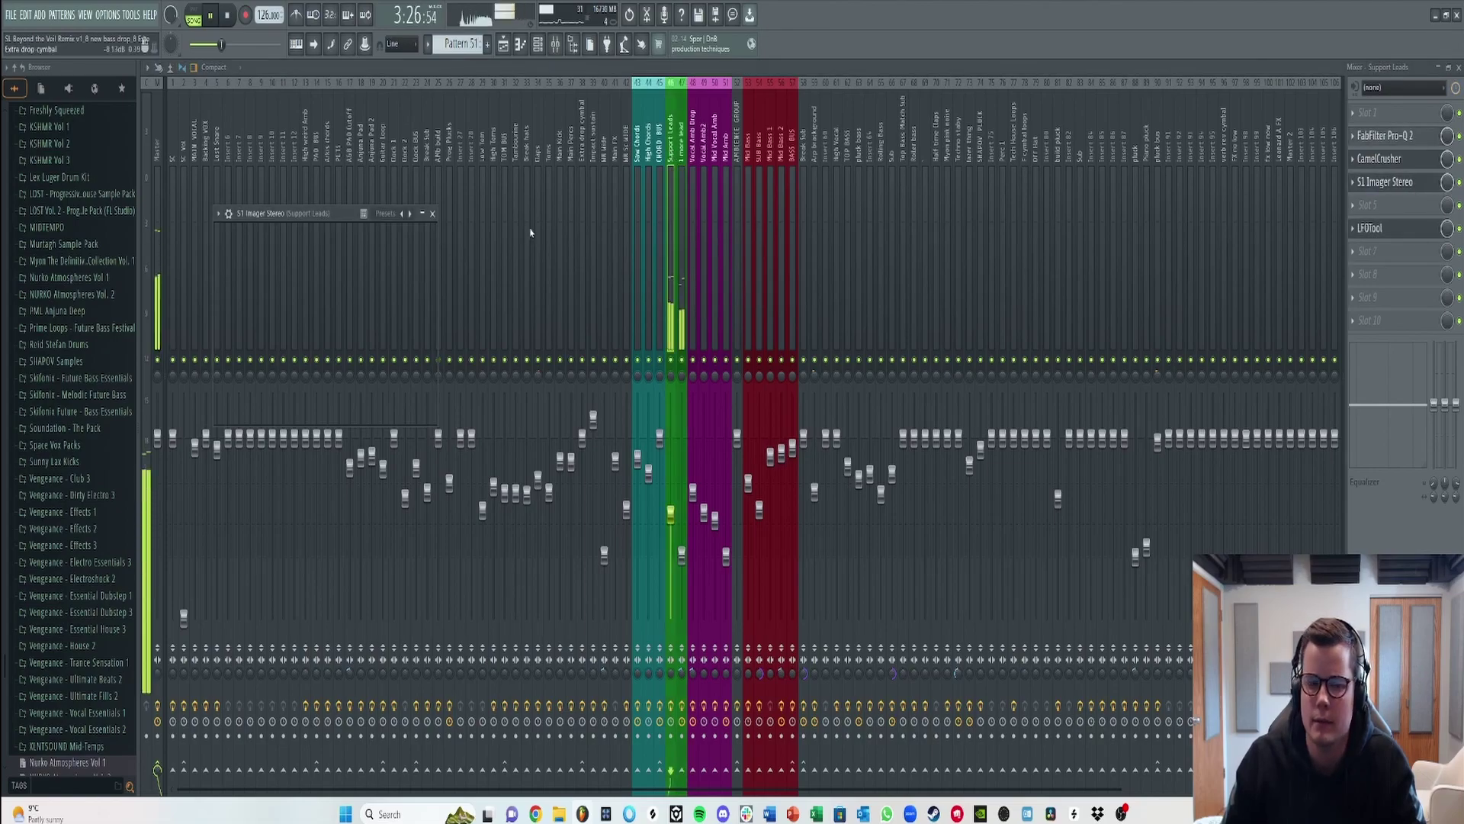
# - Reopen the S1 Imager Stereo effect on the Support Leads channel, check its settings and close it
pyautogui.click(432, 214)
pyautogui.click(1389, 183)
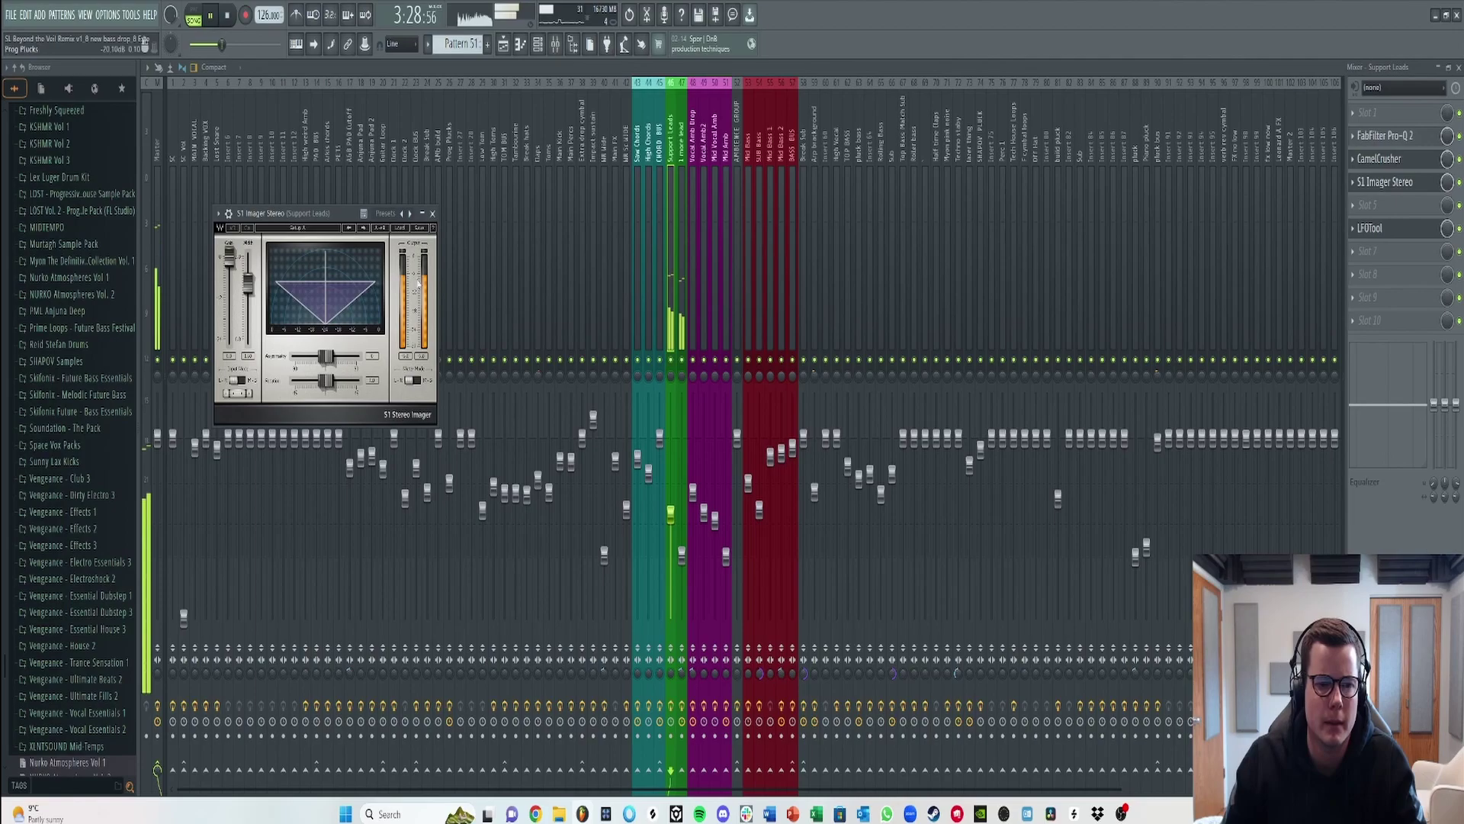
pyautogui.click(423, 215)
pyautogui.click(431, 214)
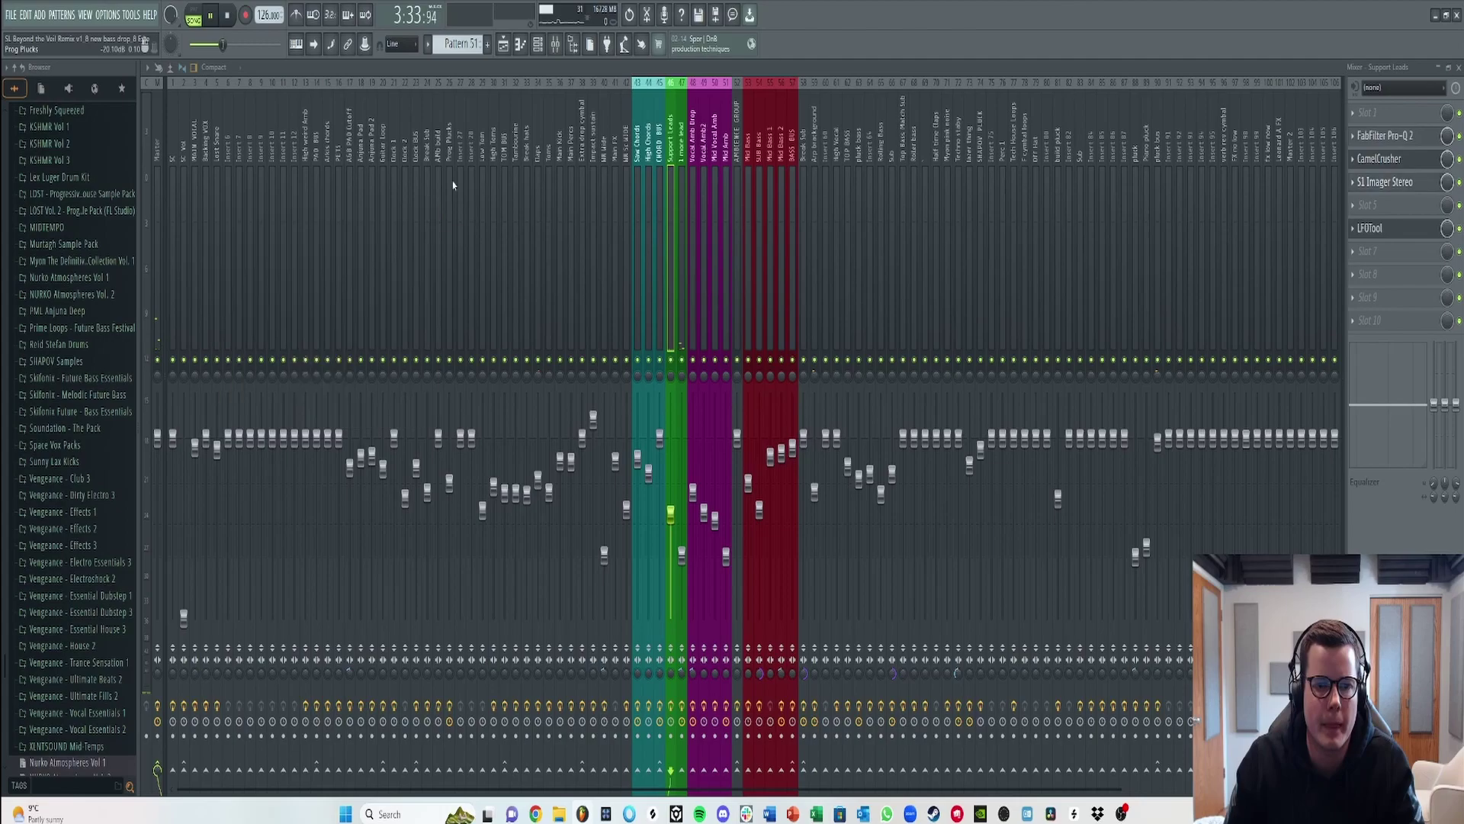
# - Return to the playlist, solo the pluck pattern on track 121, unmute its bus automation on tracks 122 and 123, and play them
pyautogui.click(504, 44)
pyautogui.press('space')
pyautogui.rightClick(277, 192)
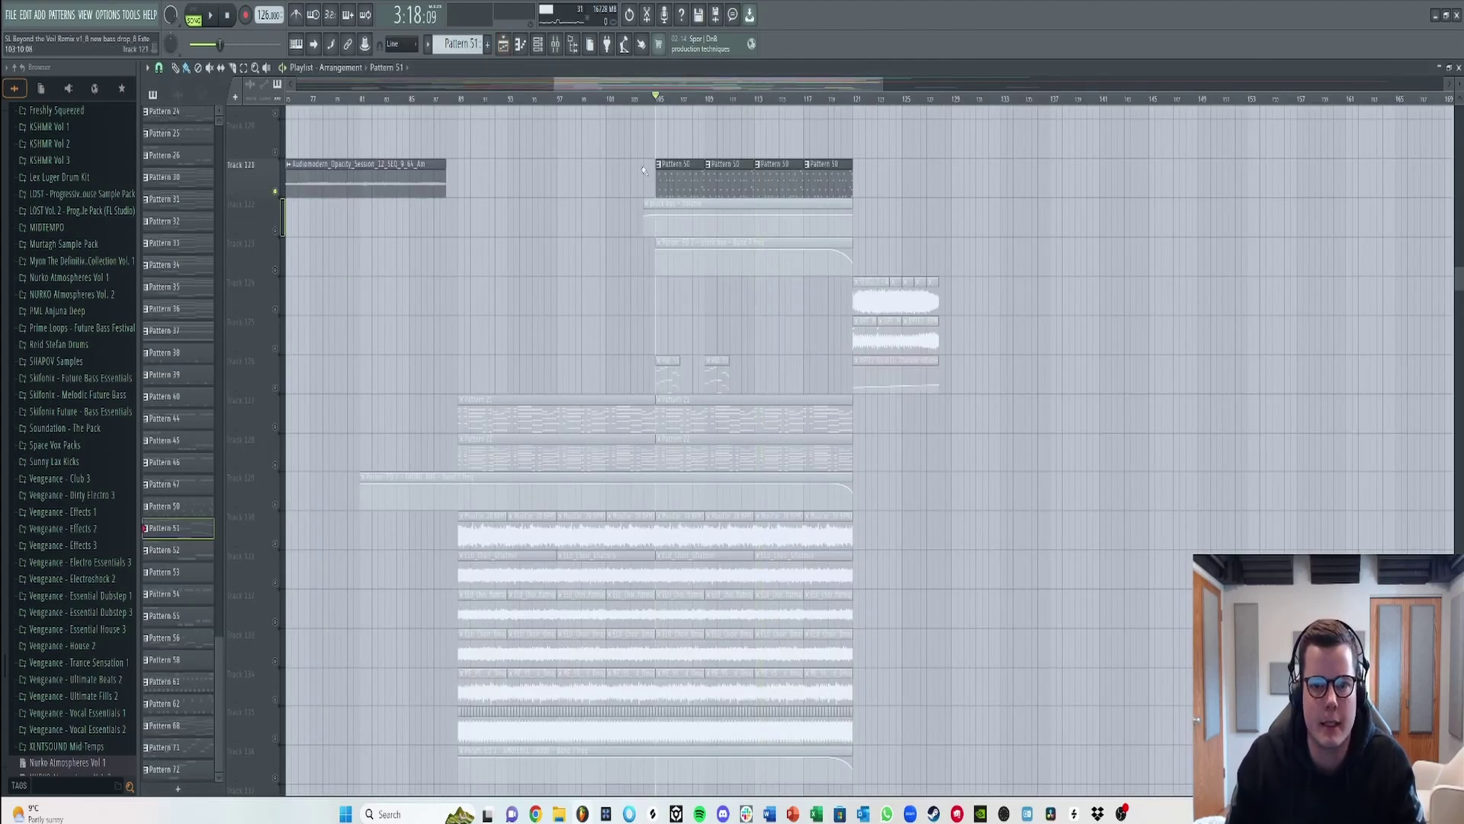
pyautogui.moveTo(281, 240); pyautogui.dragTo(276, 269)
pyautogui.press('space')
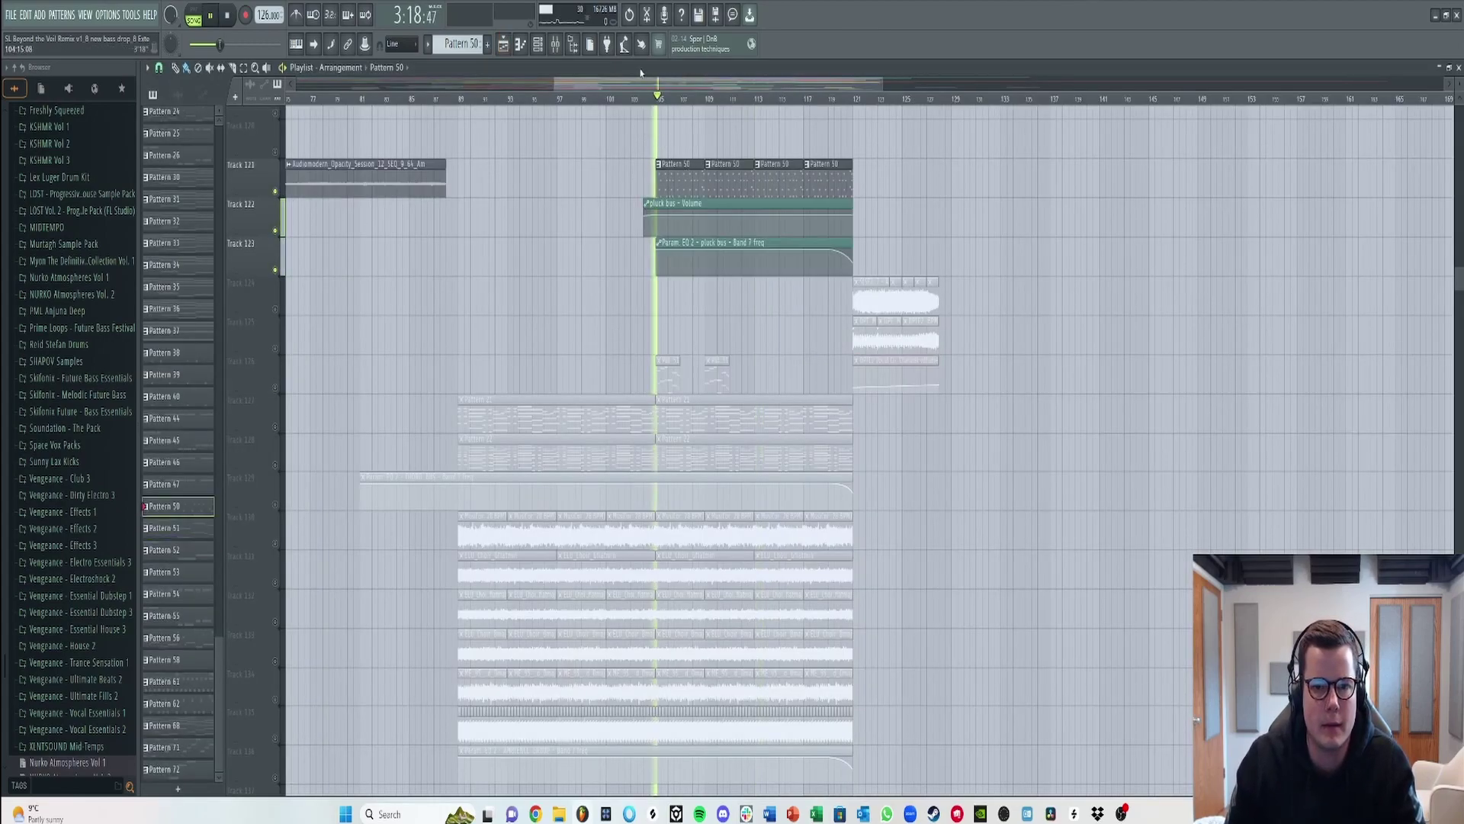
# - Inspect the pluck pattern's channels and check the presets loaded in its Nexus #4 and Nexus #3 instruments
pyautogui.press('F6')
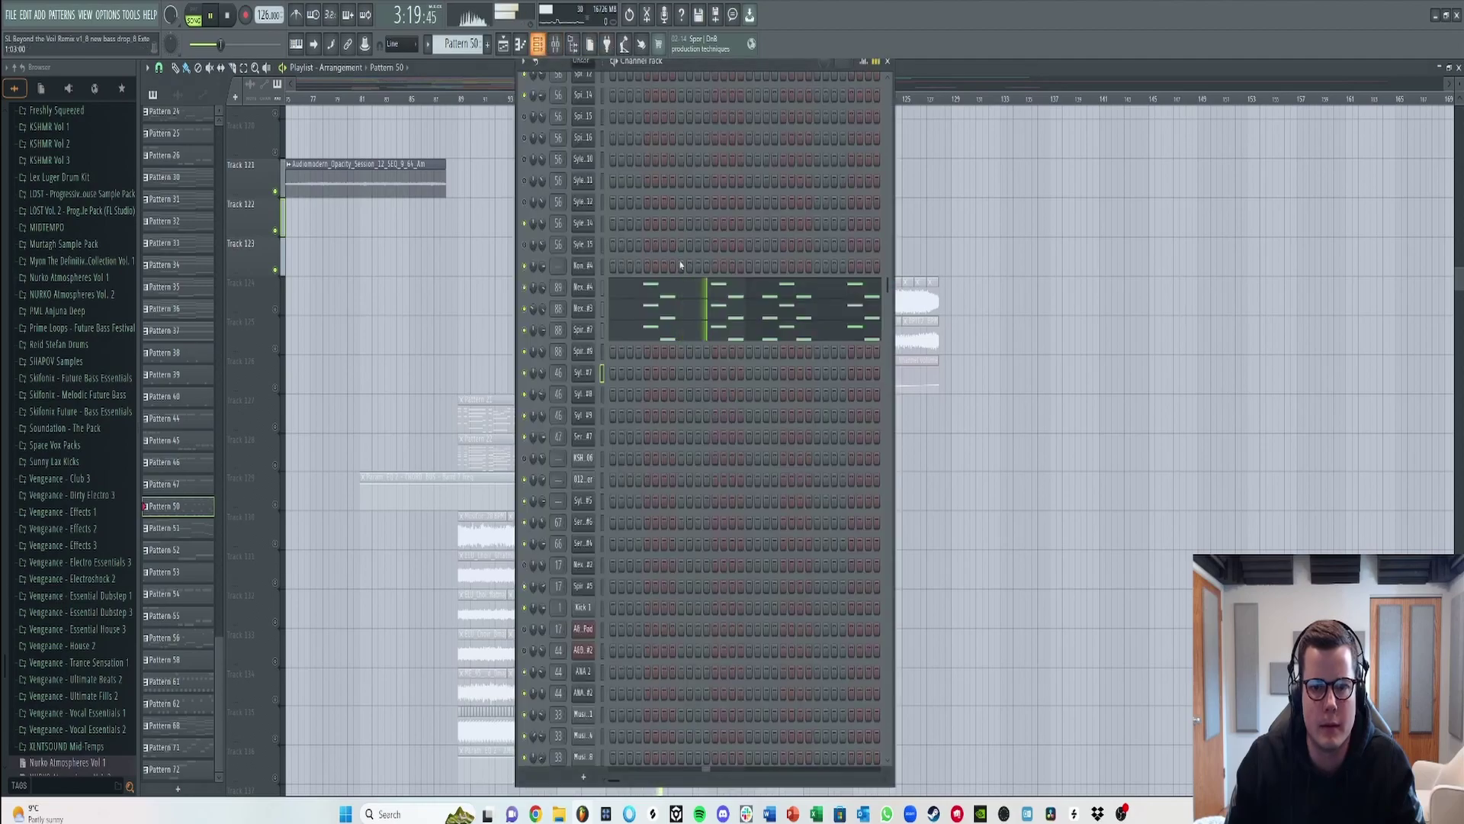
pyautogui.click(585, 288)
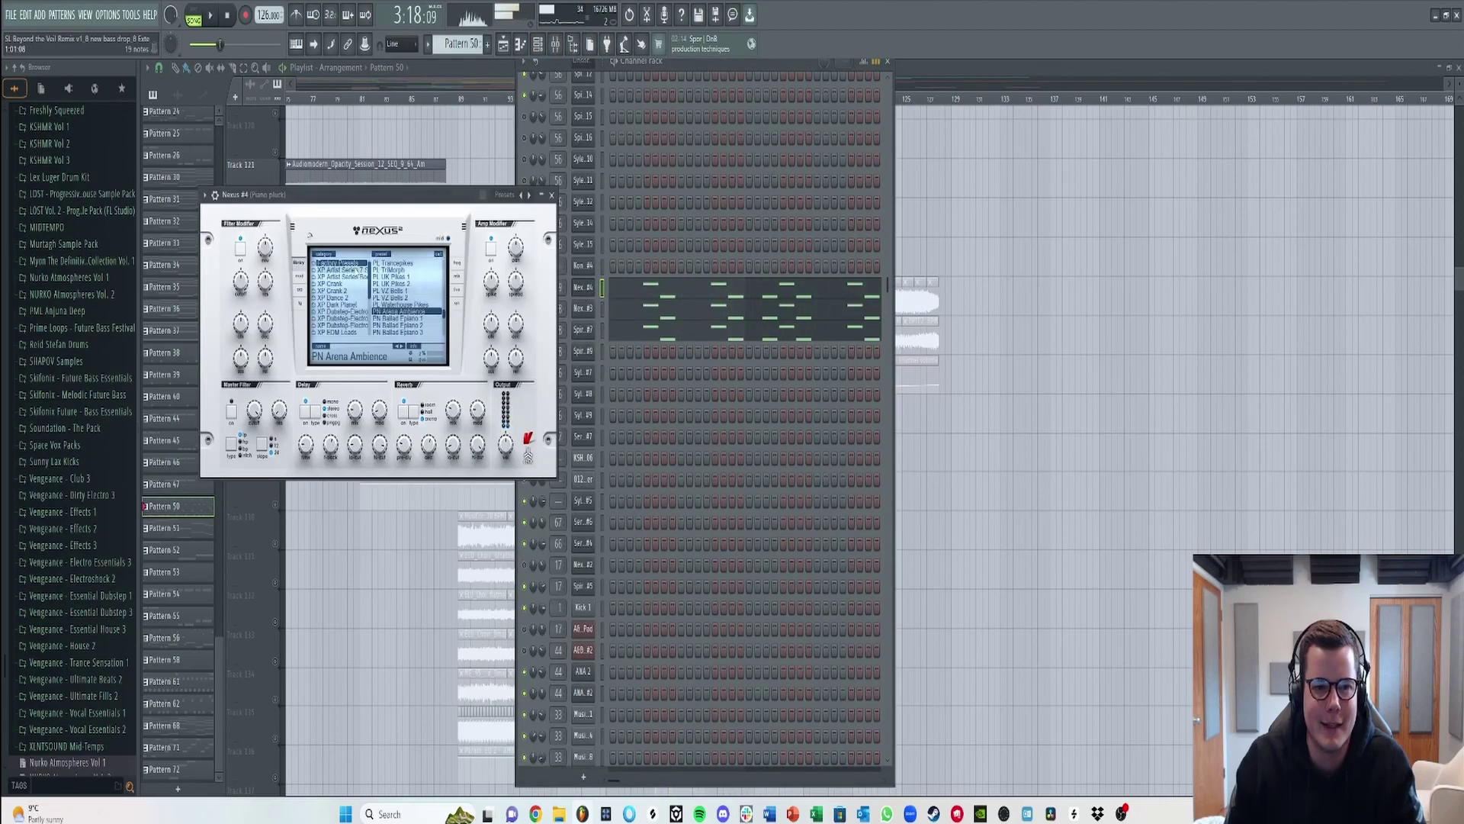
pyautogui.click(552, 196)
pyautogui.click(590, 308)
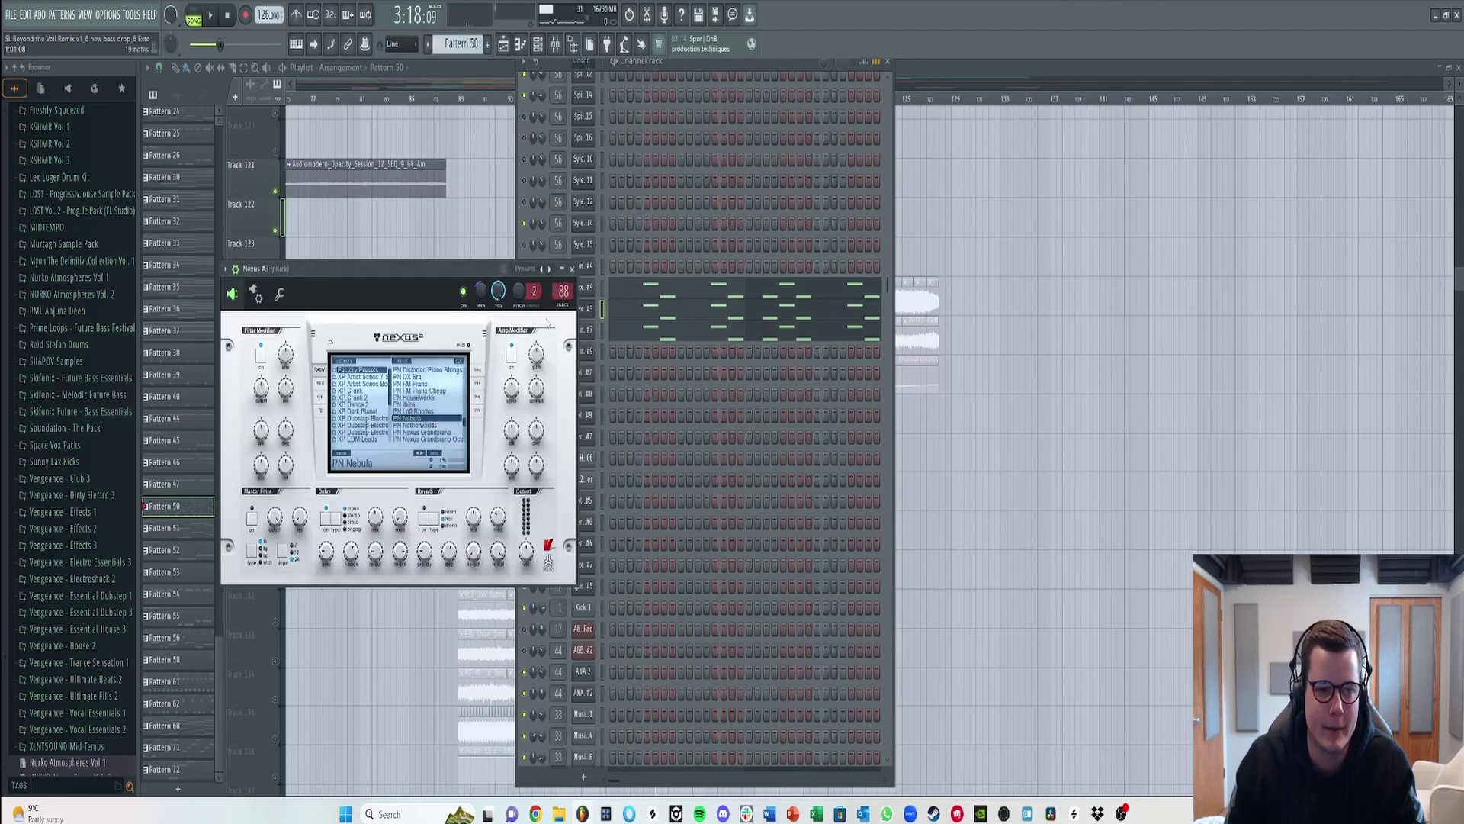
pyautogui.click(573, 270)
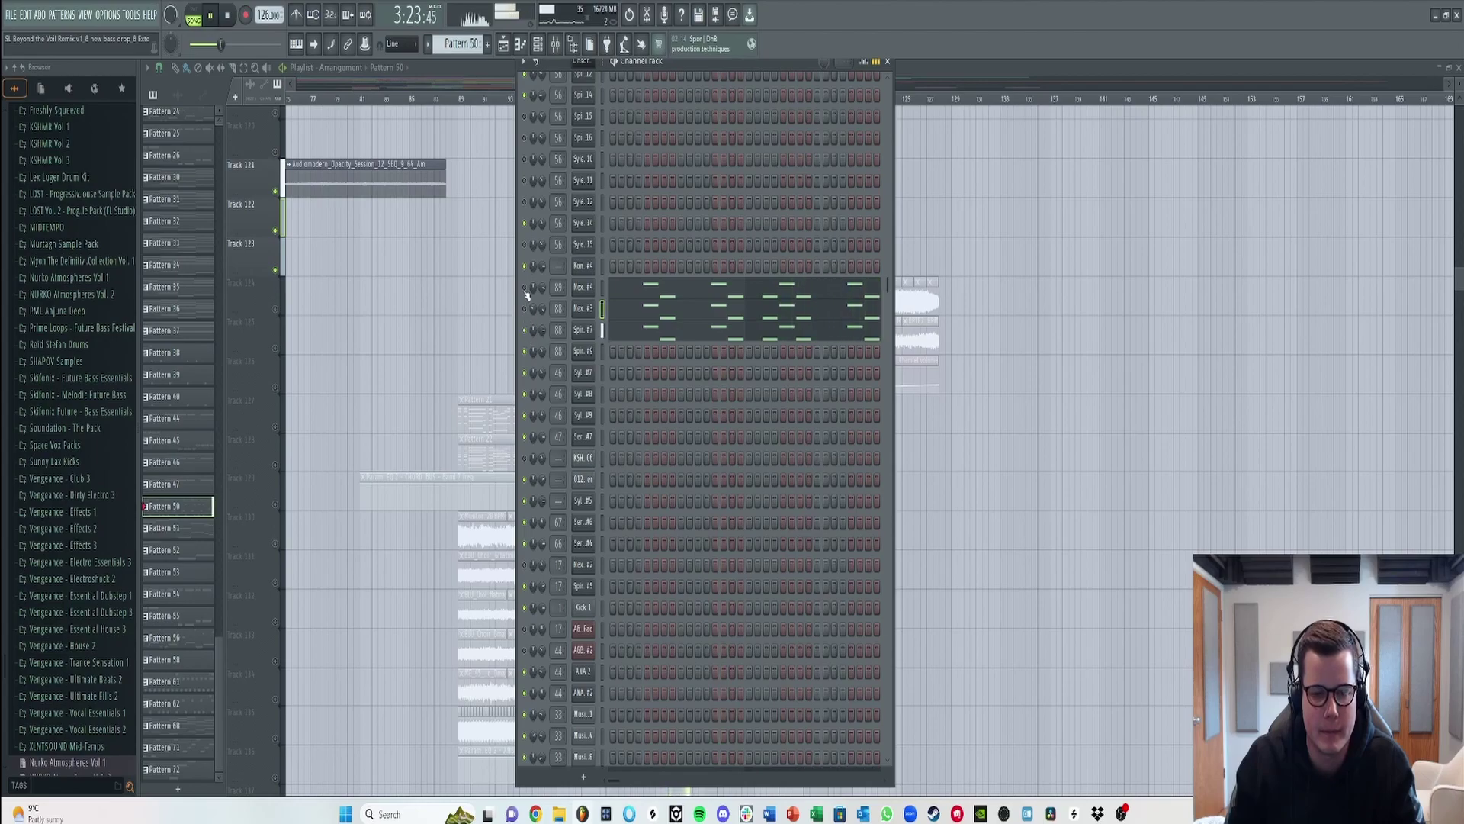
# - Back in the playlist, unmute tracks 124 to 136 and play the combined layers from shortly before the pluck section
pyautogui.click(503, 45)
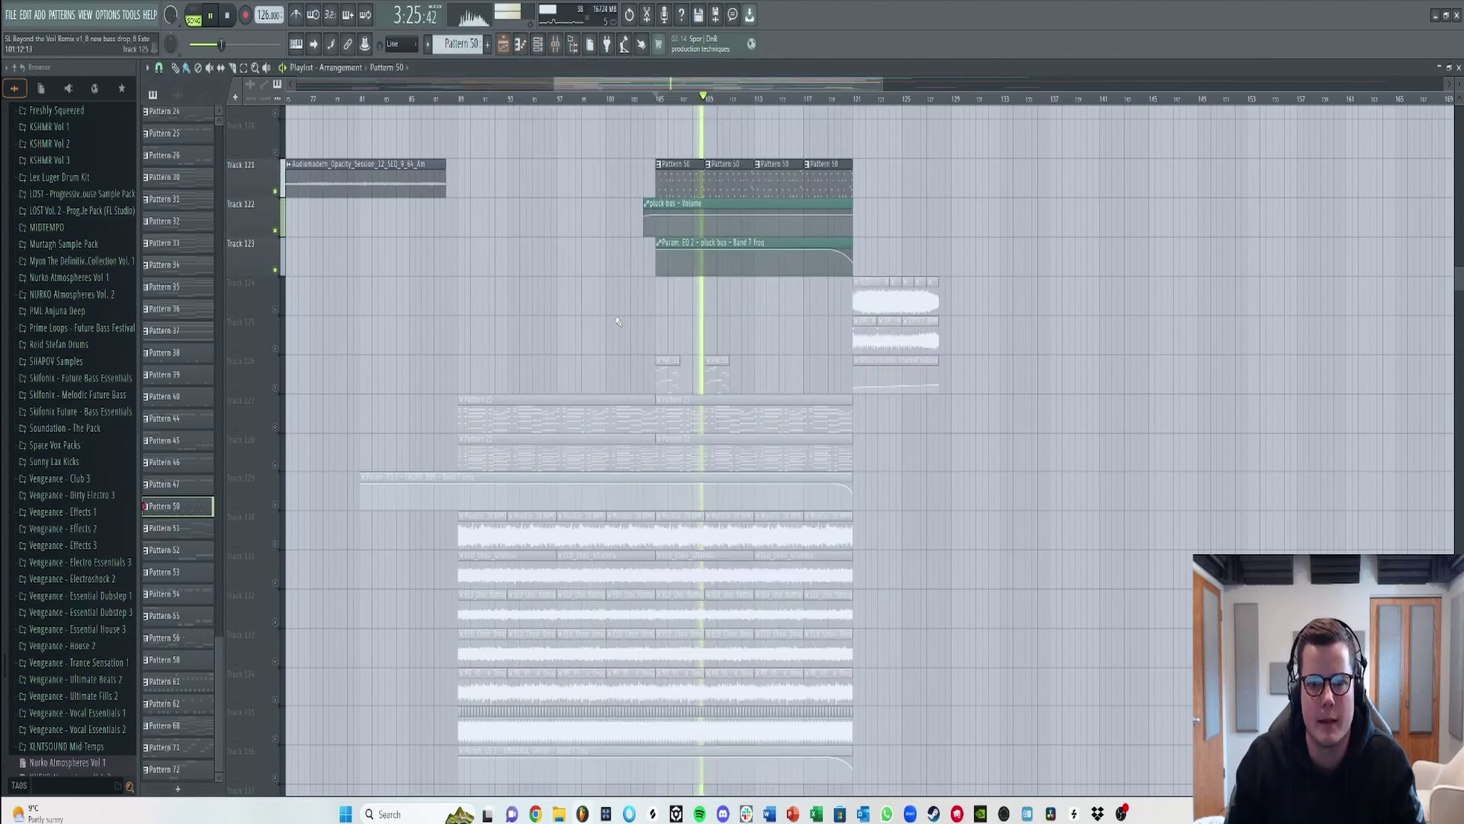
pyautogui.press('space')
pyautogui.scroll(4, 508, 325)
pyautogui.scroll(15, 509, 326)
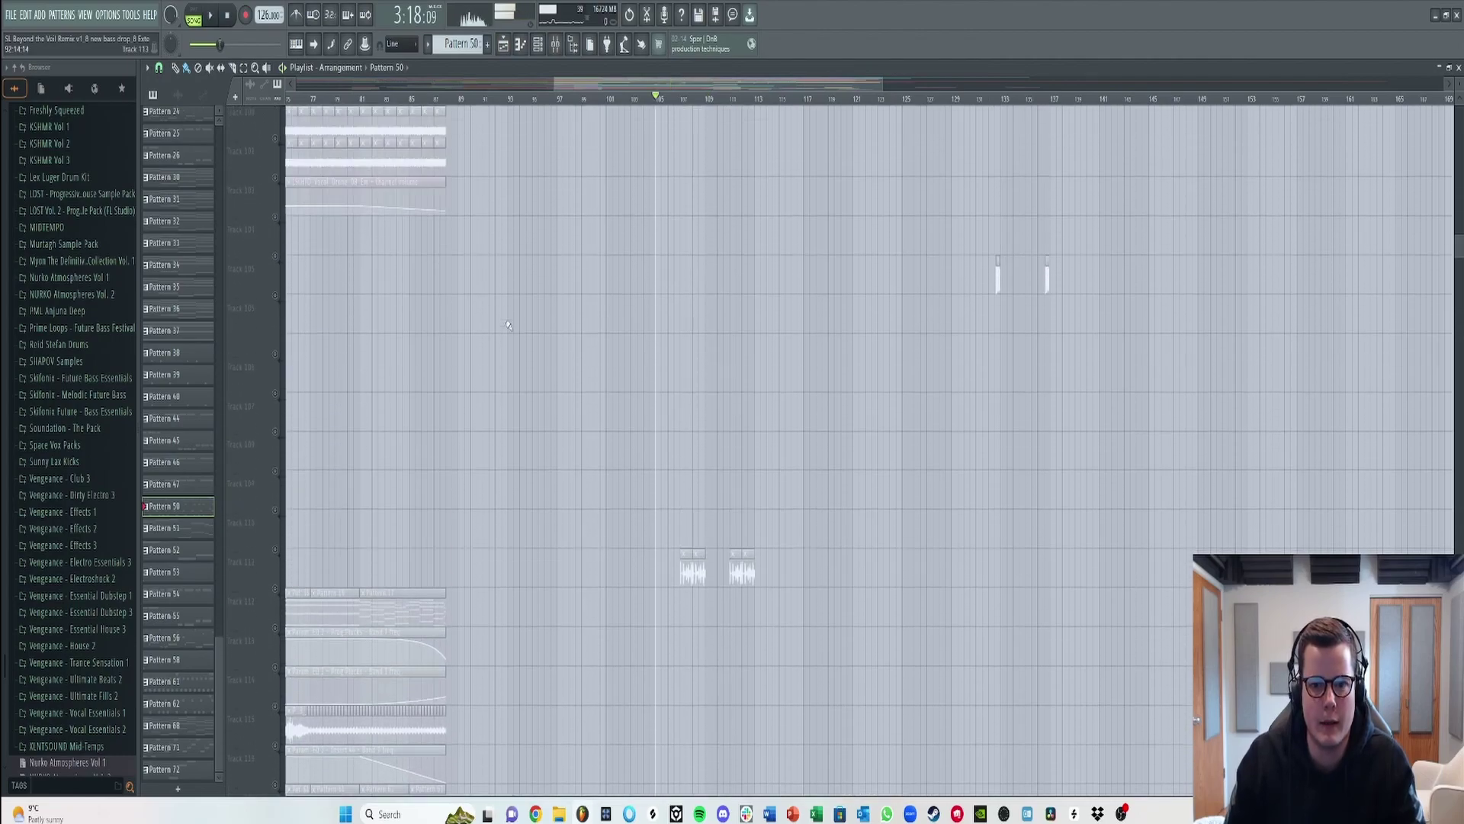
pyautogui.scroll(-20, 490, 333)
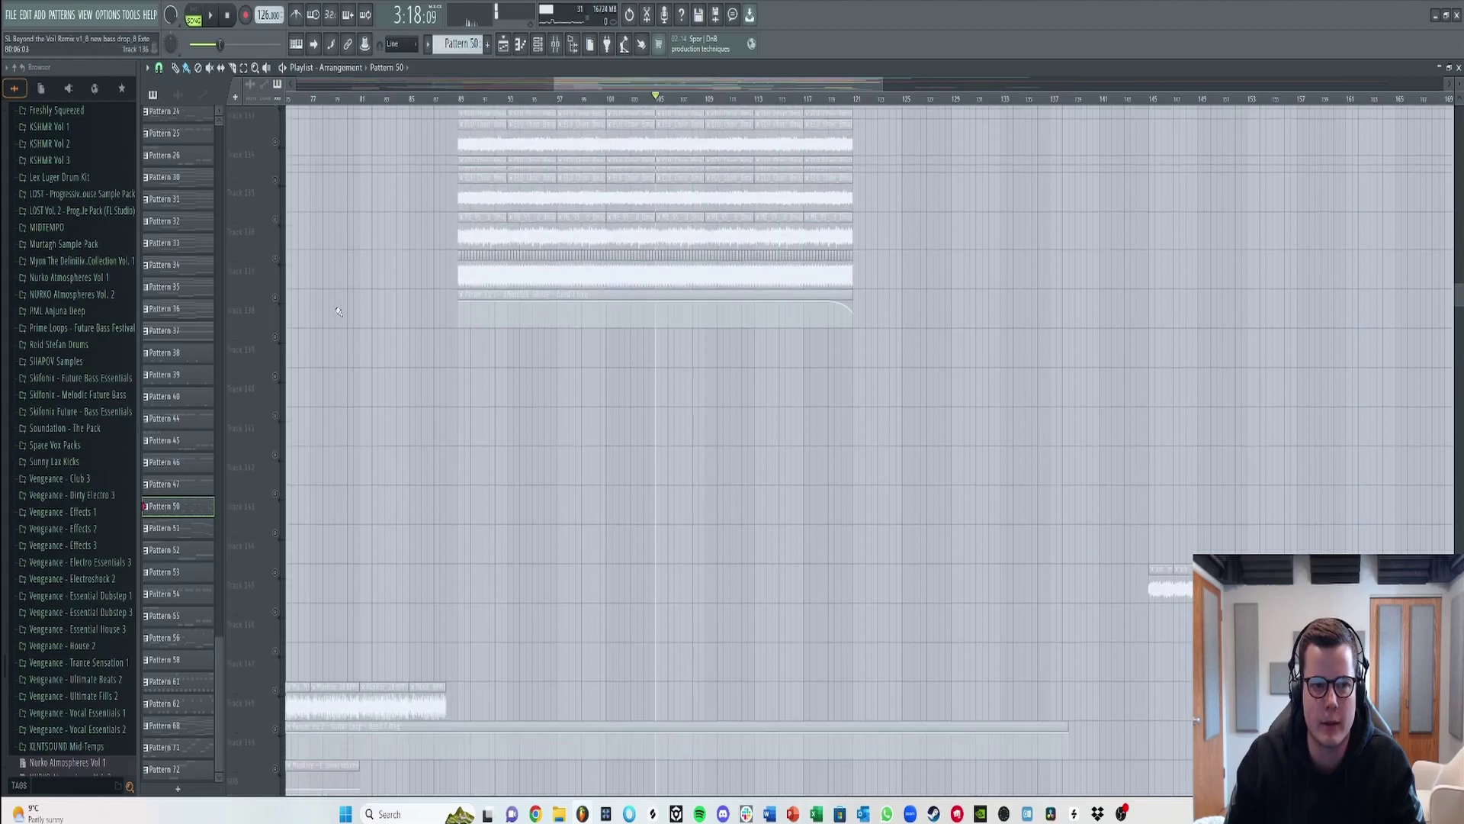
pyautogui.click(608, 99)
pyautogui.scroll(2, 622, 229)
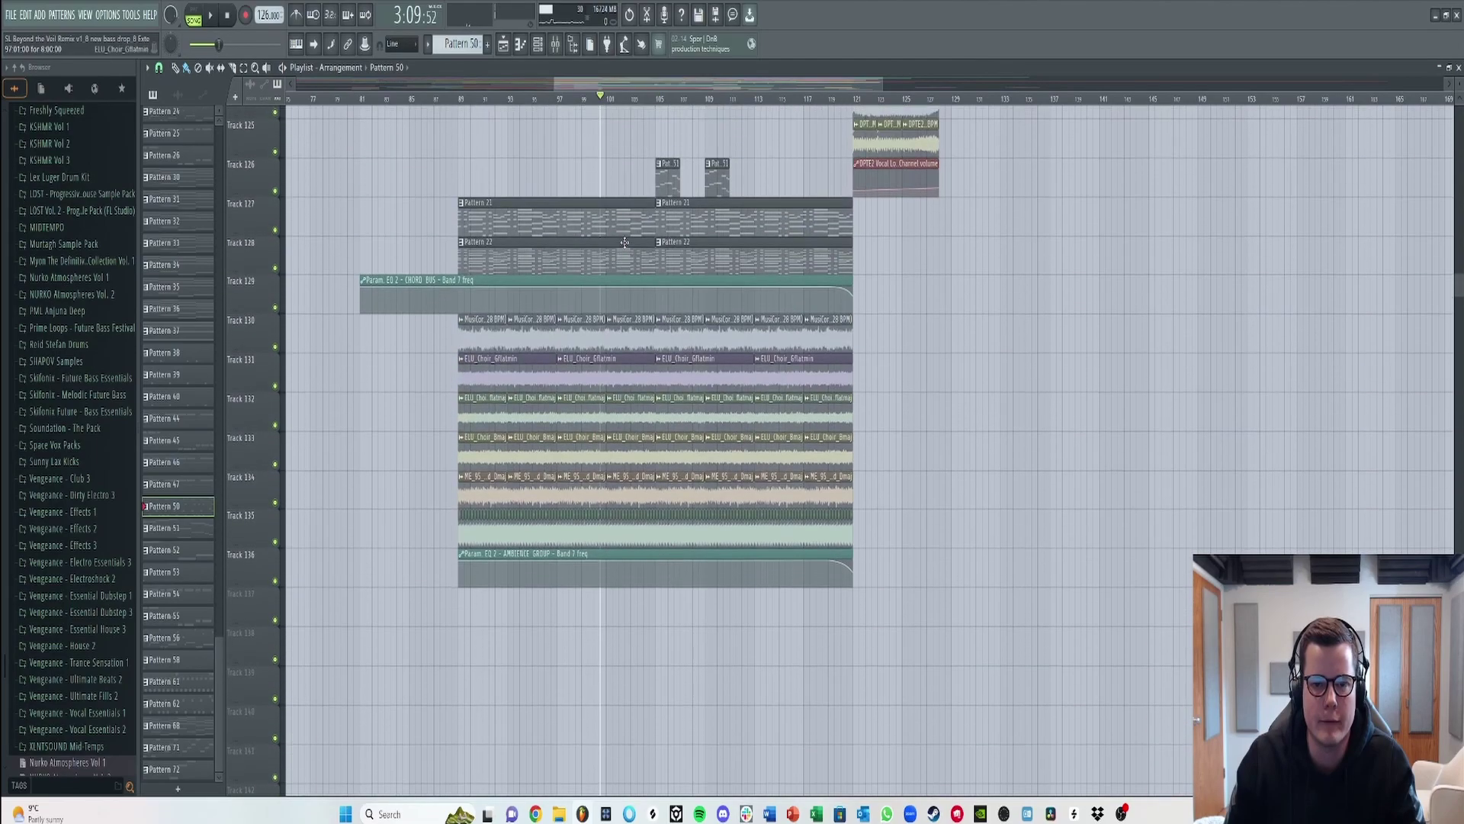
pyautogui.press('space')
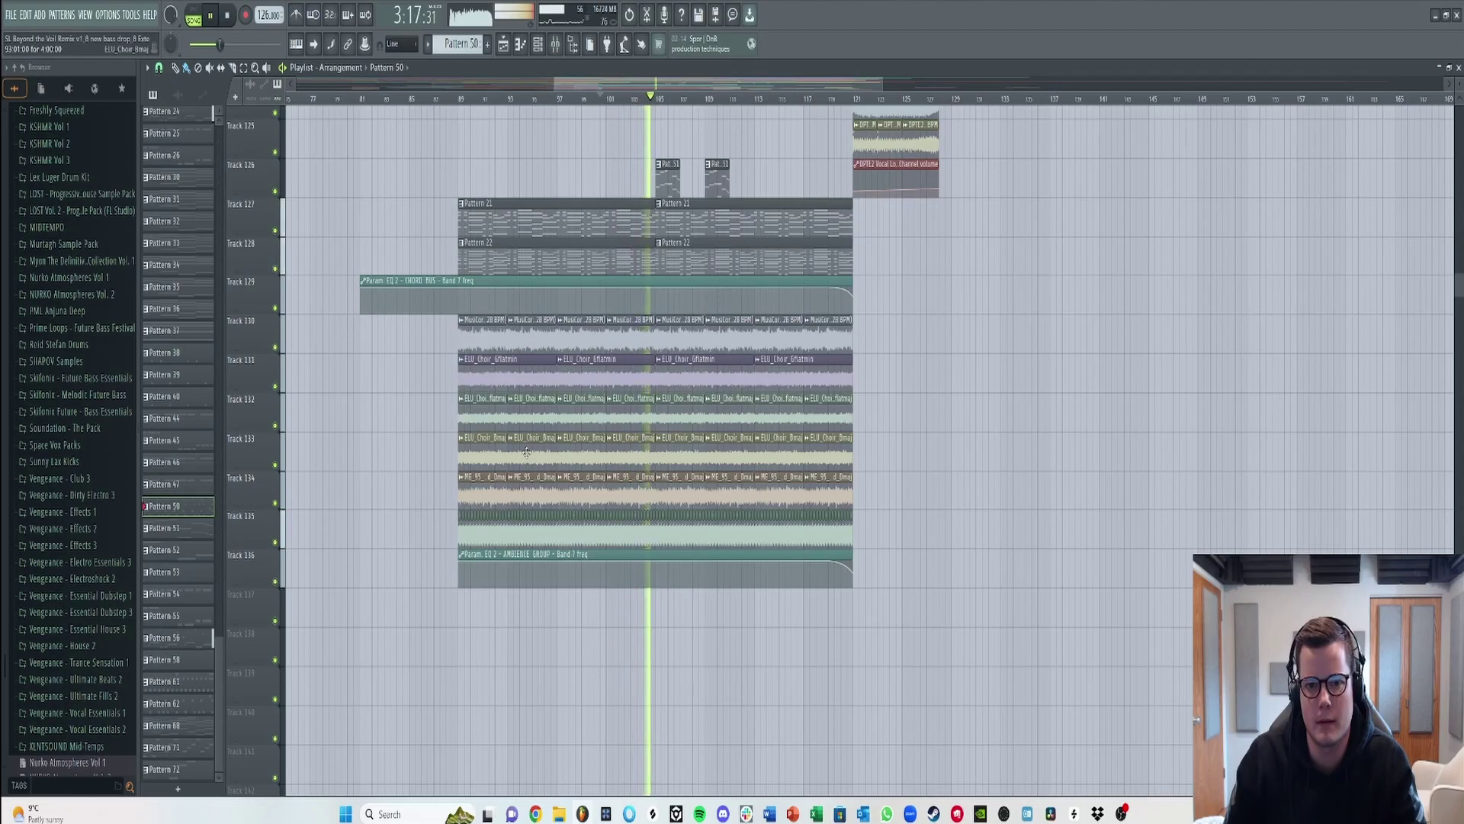
pyautogui.scroll(2, 635, 340)
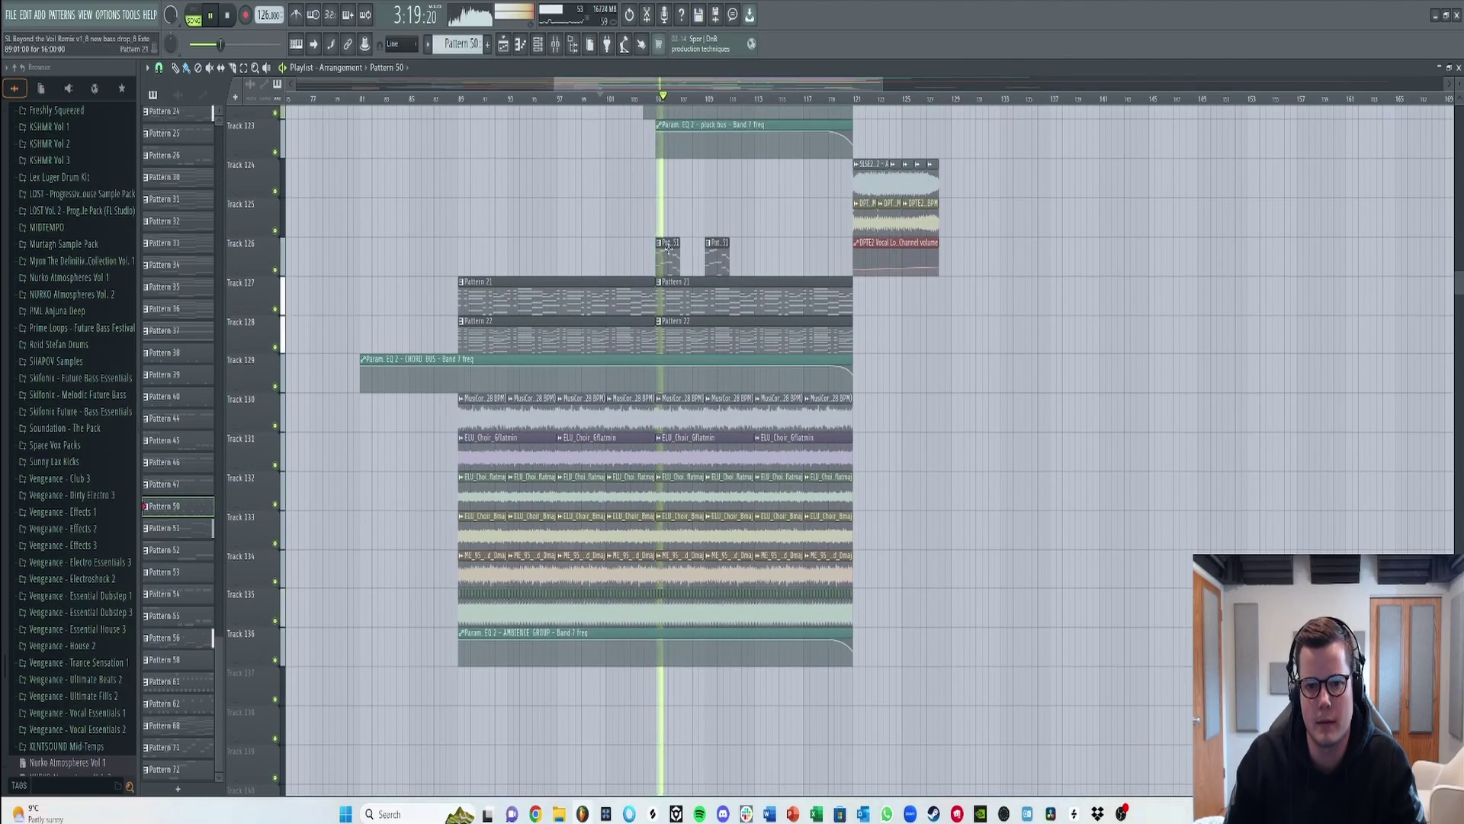
pyautogui.scroll(2, 635, 340)
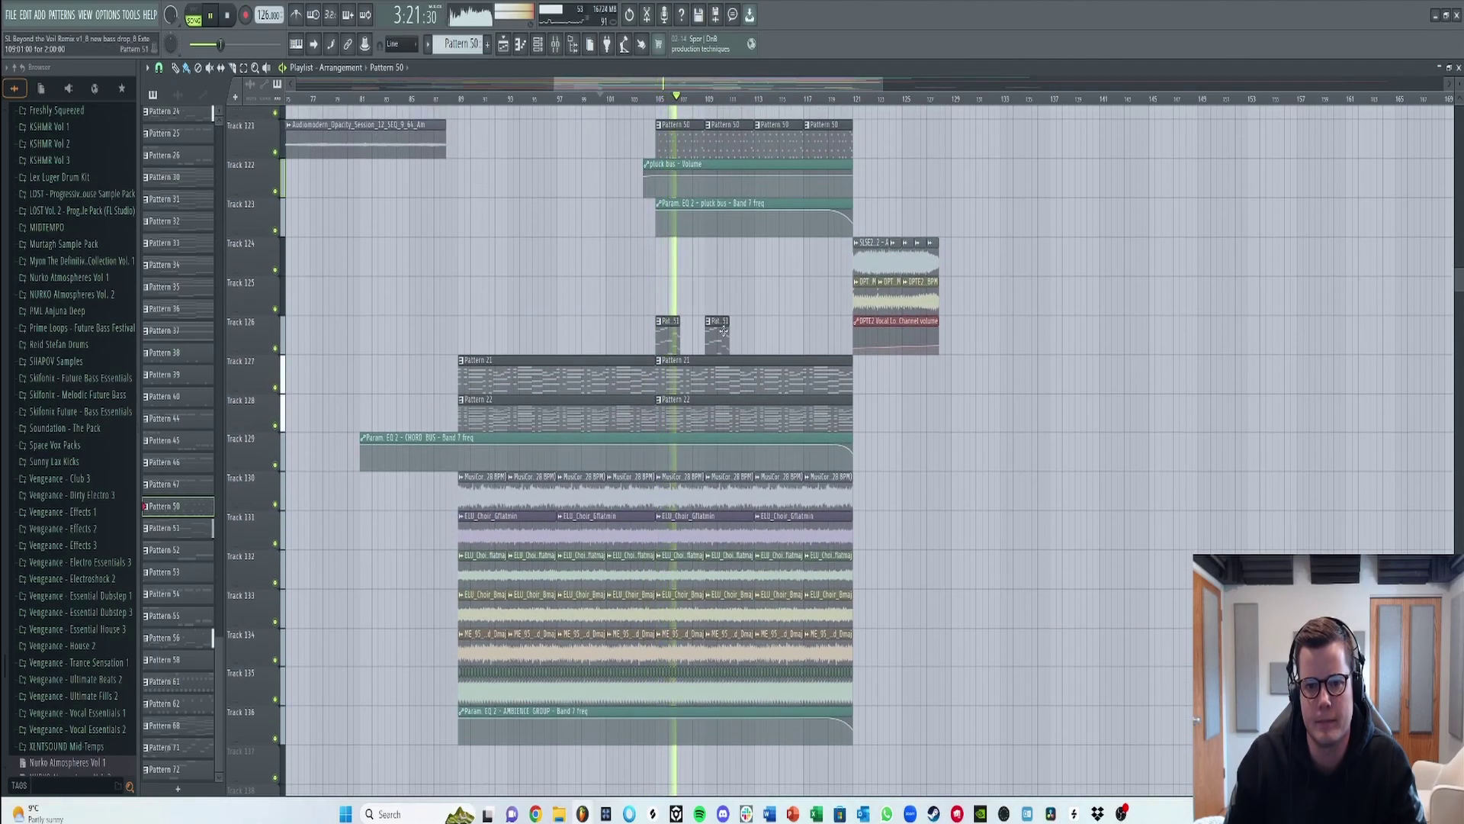
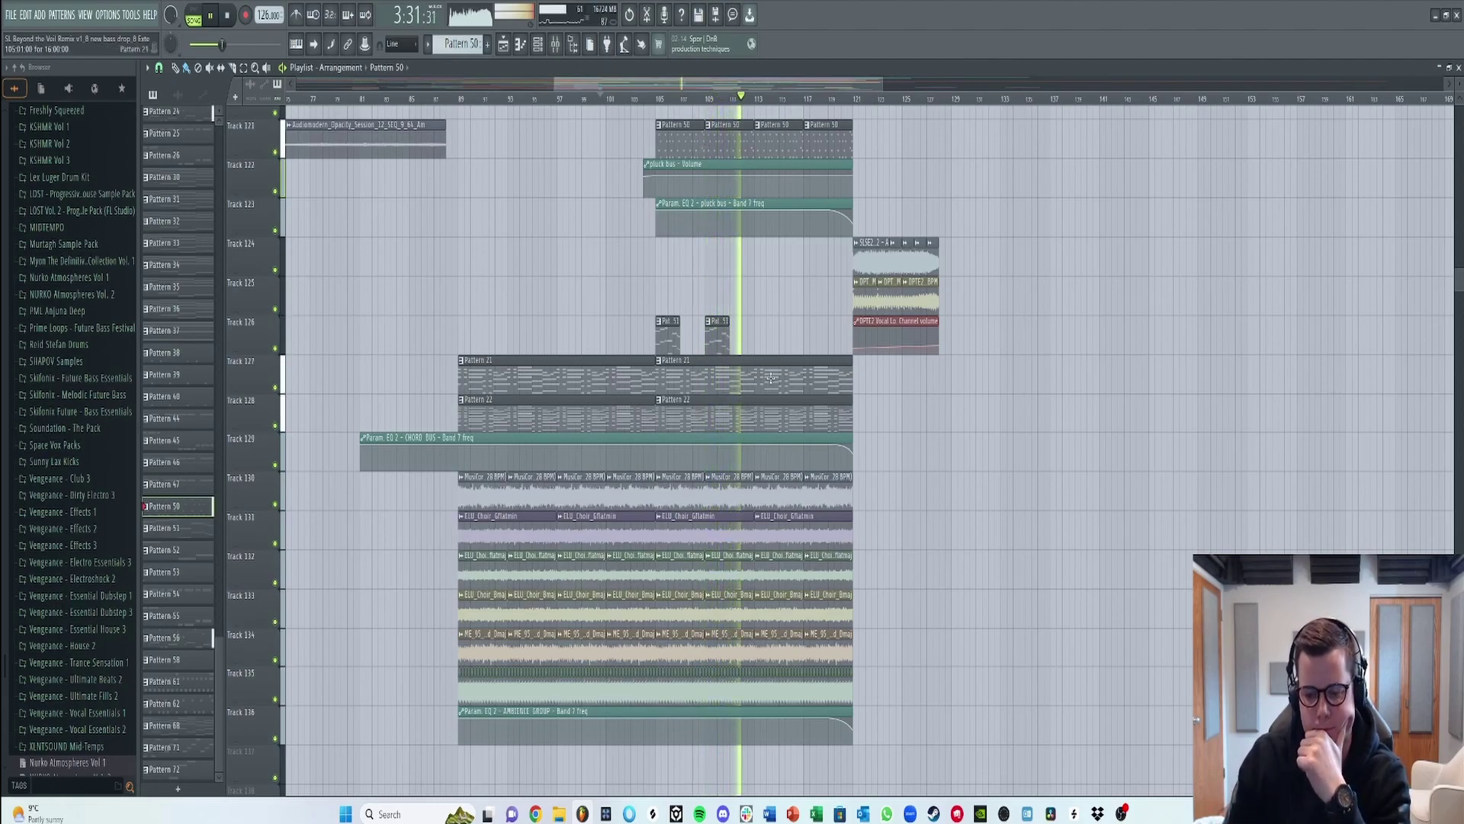
# - During playback, compare the effect chains on the CHORD BUS, High Chords and Saw Chords mixer channels
pyautogui.scroll(3, 770, 378)
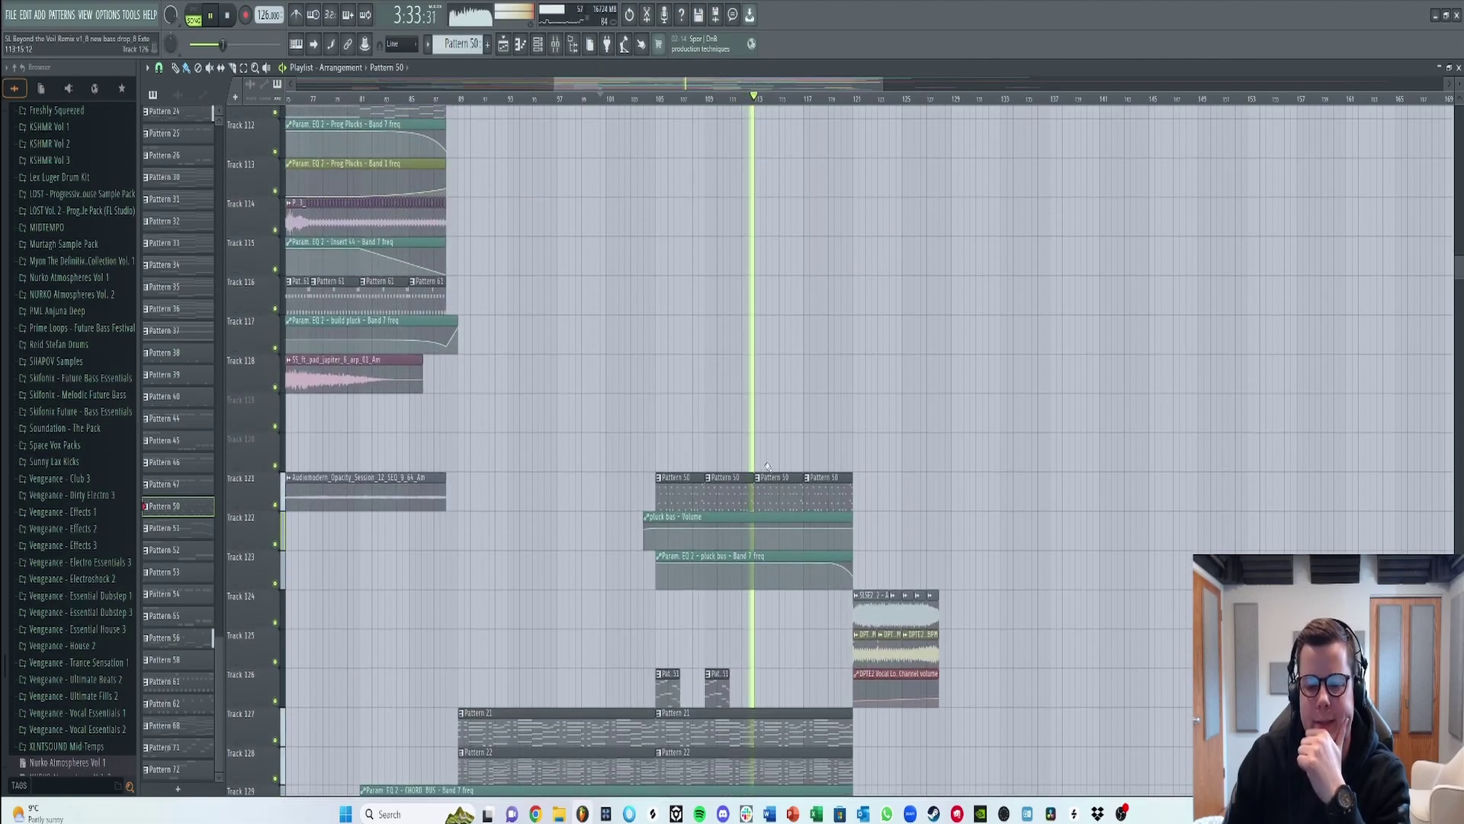
pyautogui.press('F9')
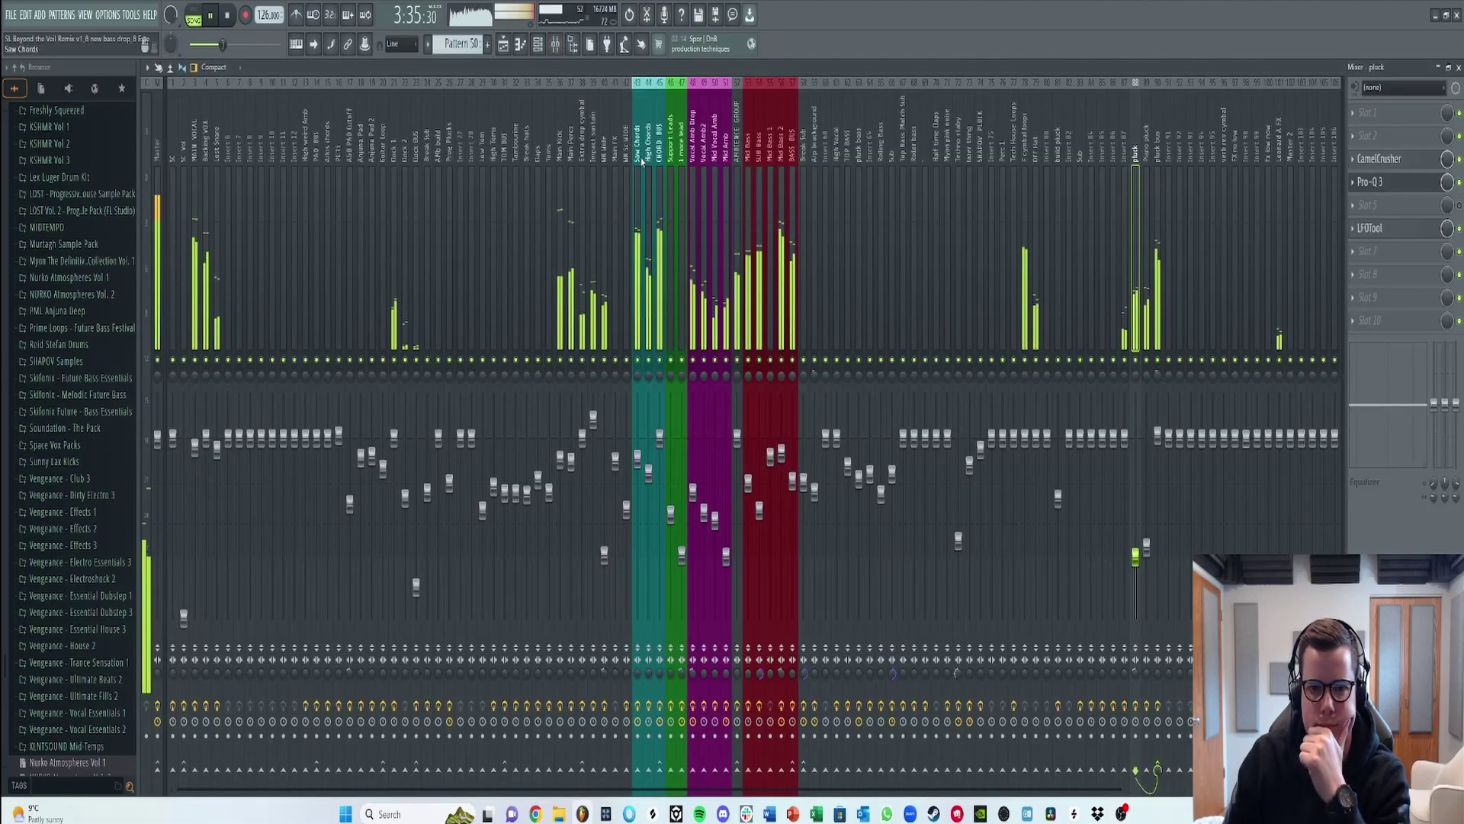
pyautogui.click(659, 161)
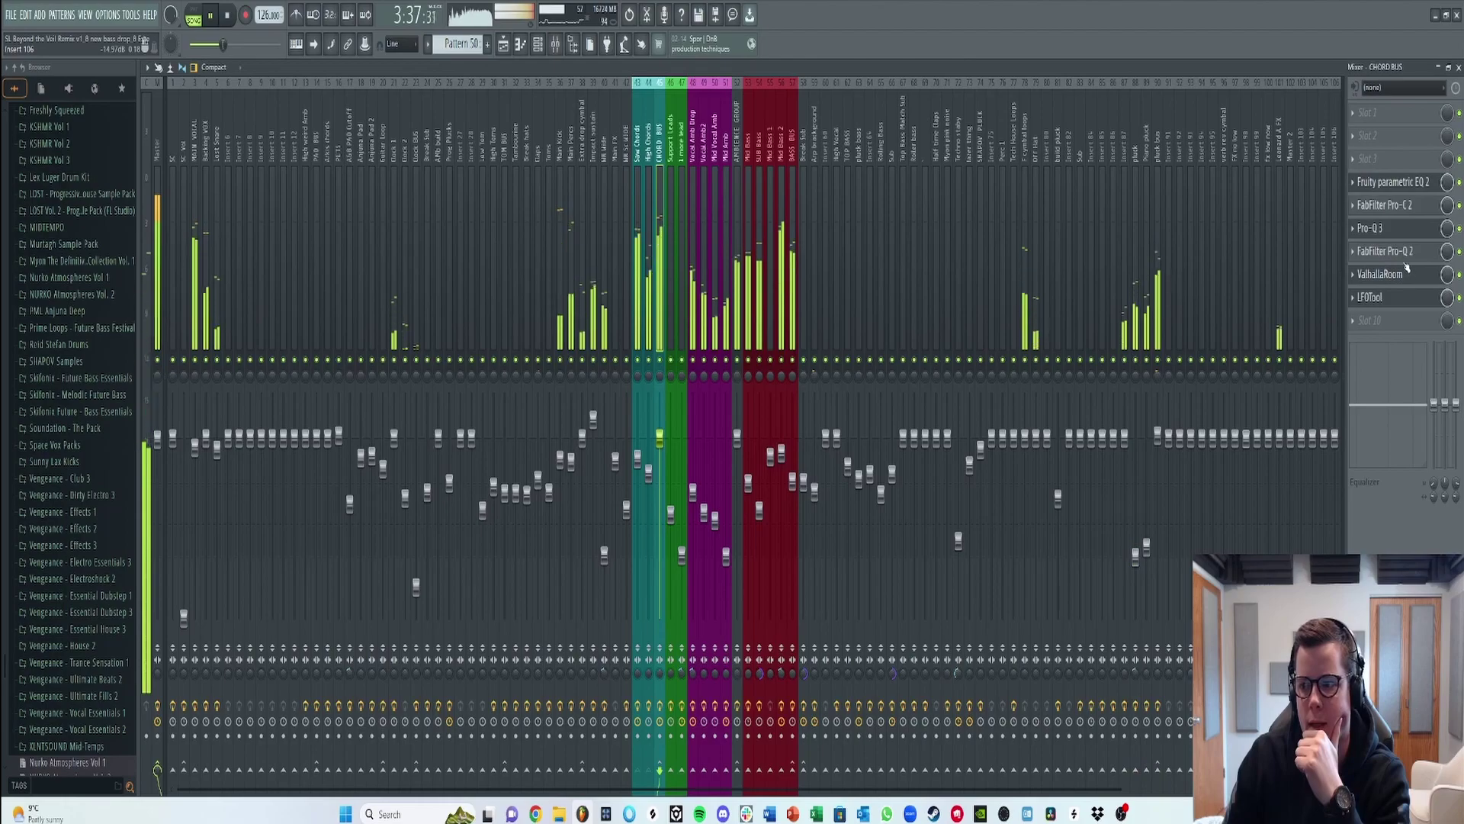
pyautogui.click(648, 153)
pyautogui.click(638, 153)
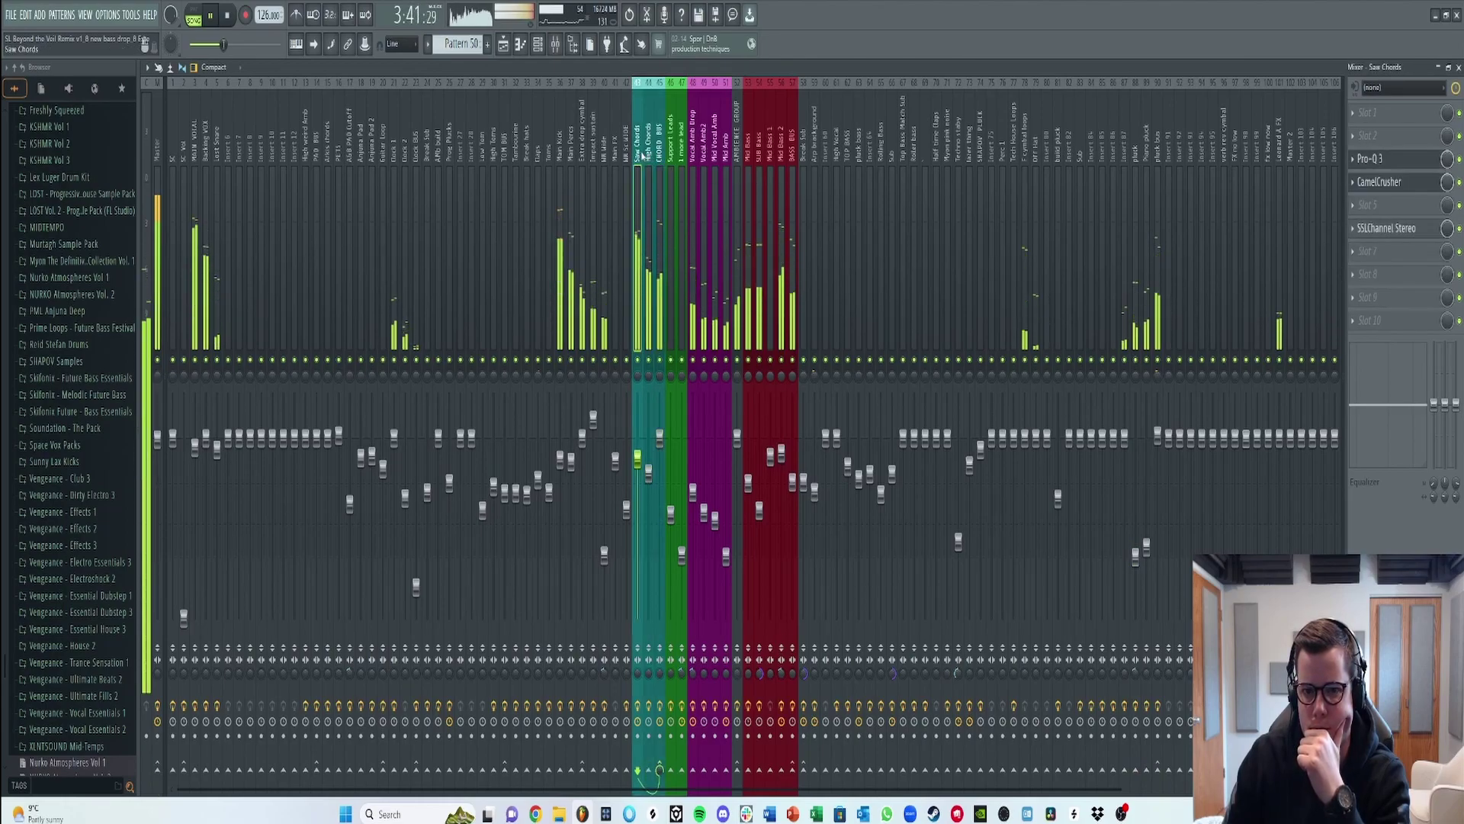
pyautogui.click(660, 156)
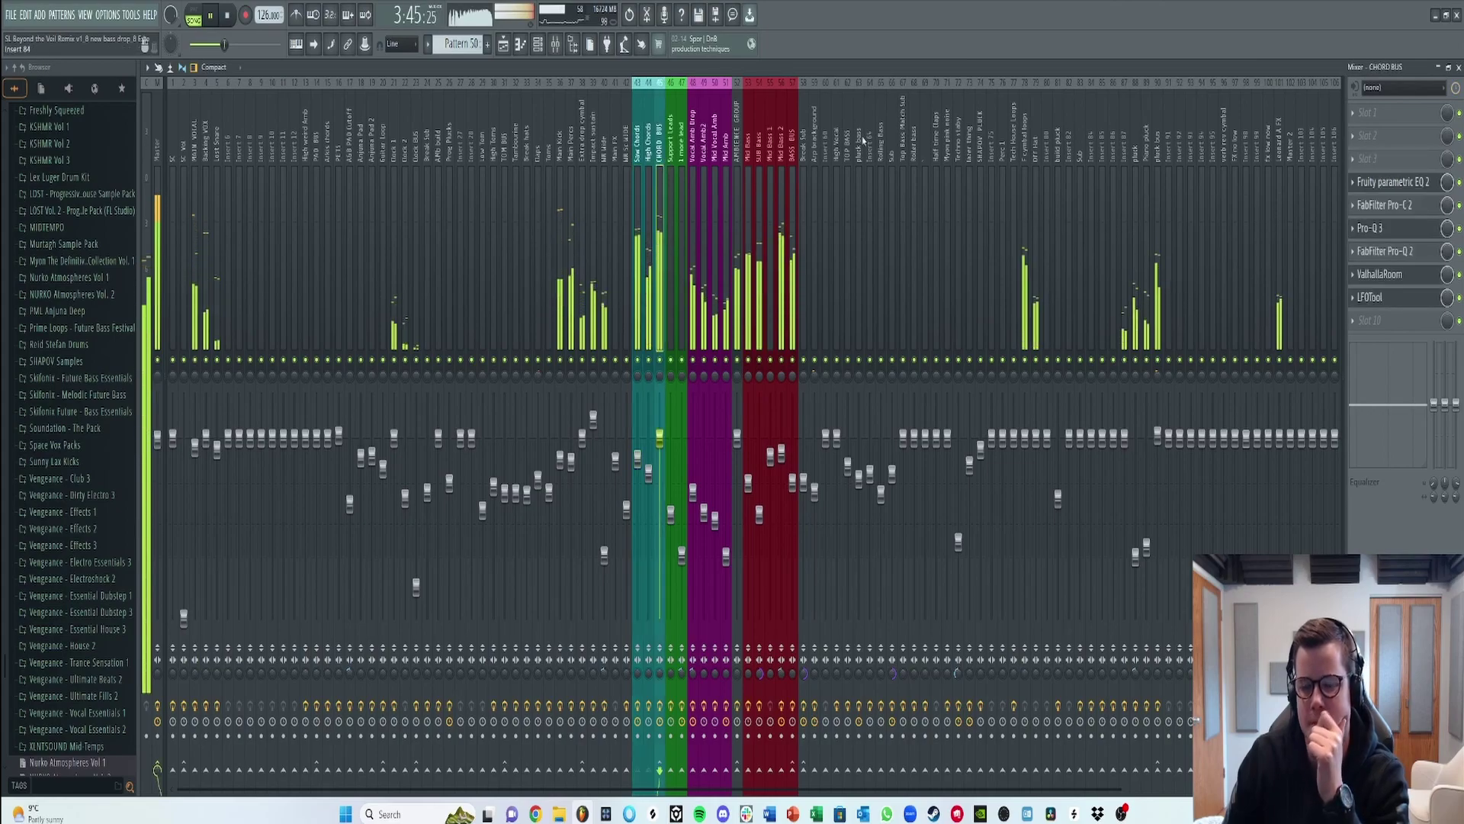
# - Return to the playlist, let the combined layers play through to the end of the section and stop playback
pyautogui.press('F5')
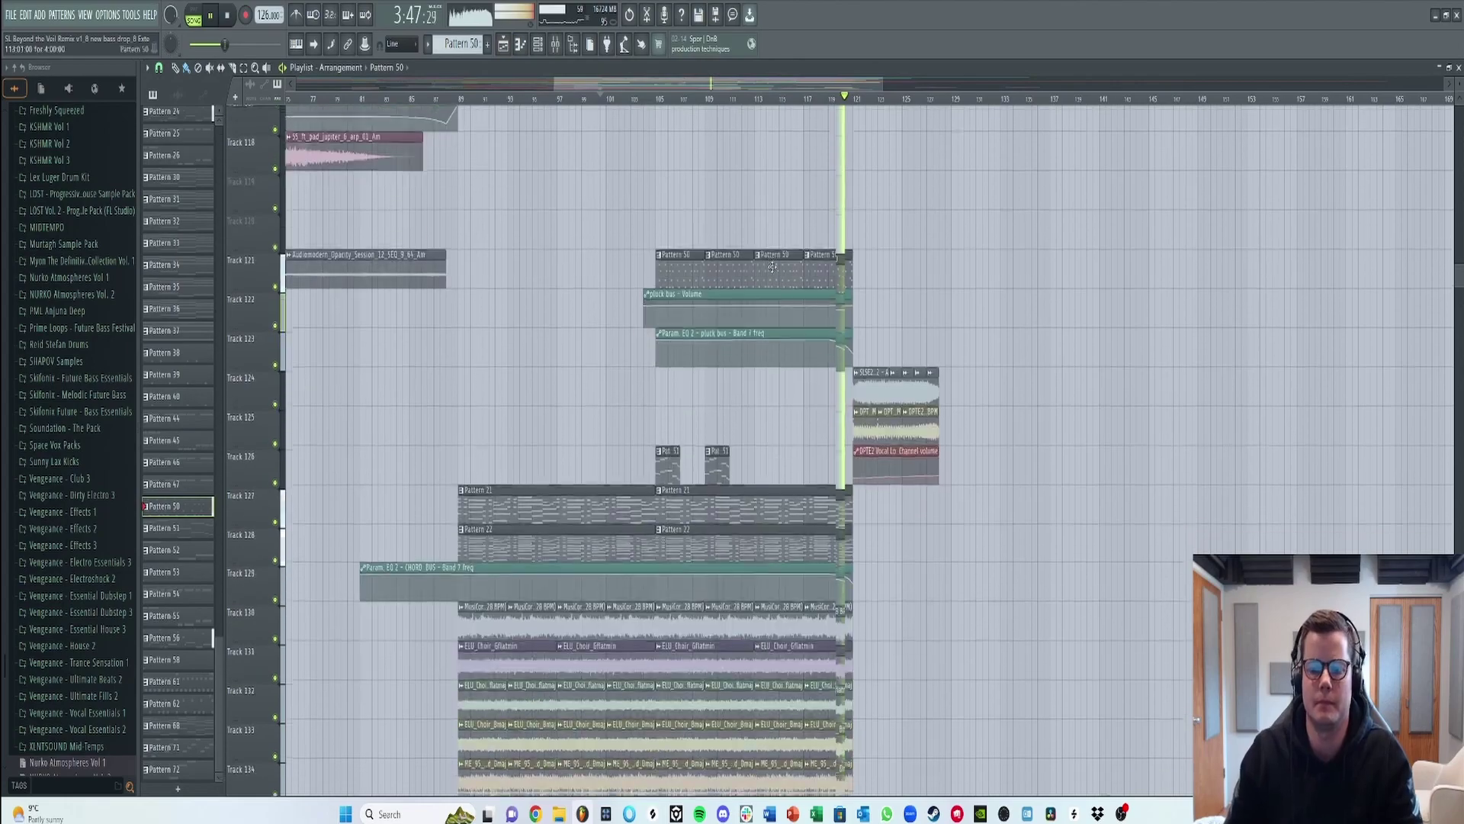
pyautogui.scroll(-3, 771, 267)
pyautogui.scroll(-5, 832, 93)
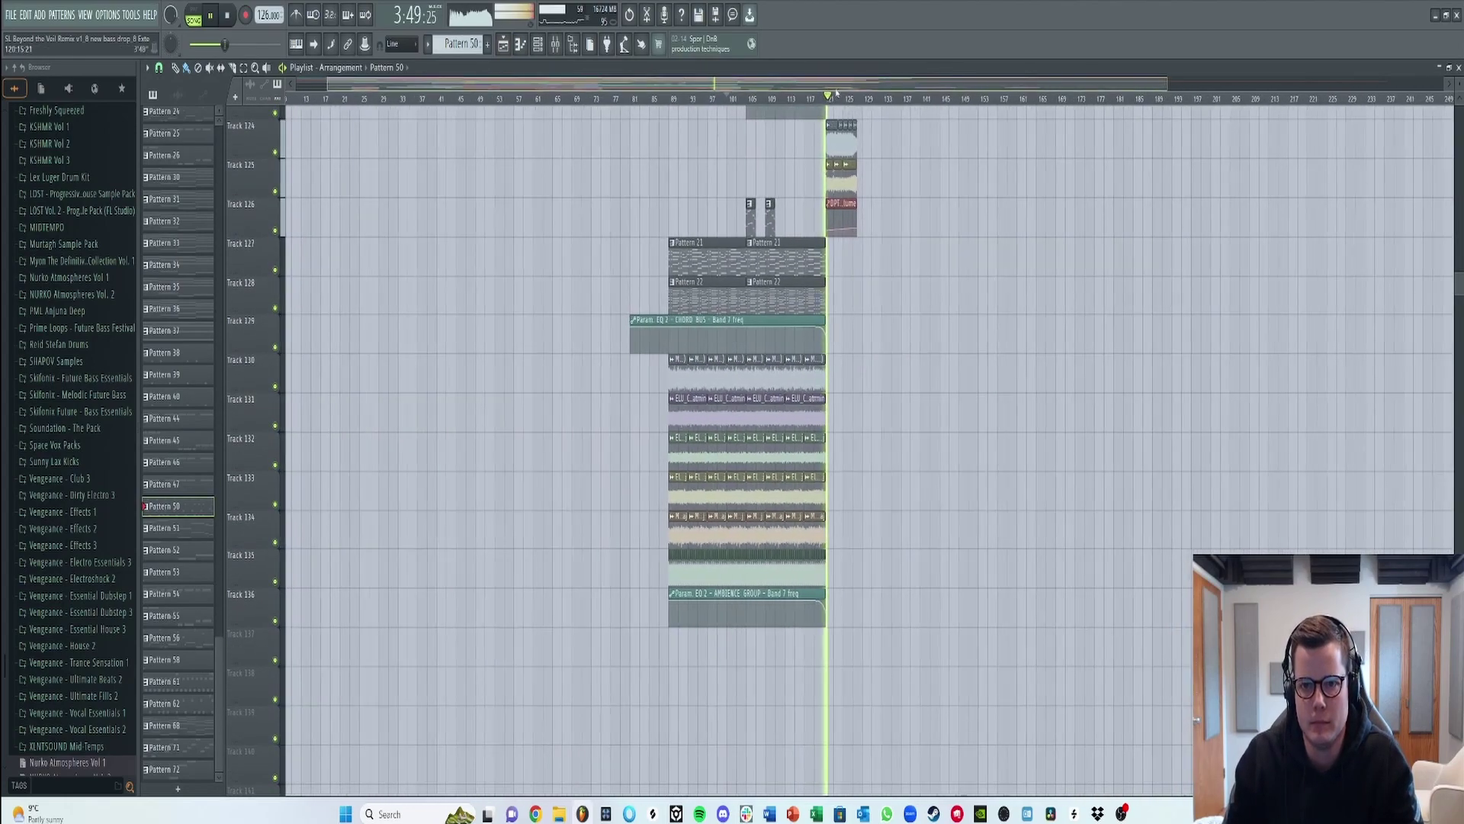
pyautogui.hscroll(1, 832, 93)
pyautogui.press('space')
# - Go up to the bass tracks and play the song from the start of the break at bar 49, stopping shortly after
pyautogui.scroll(1, 674, 202)
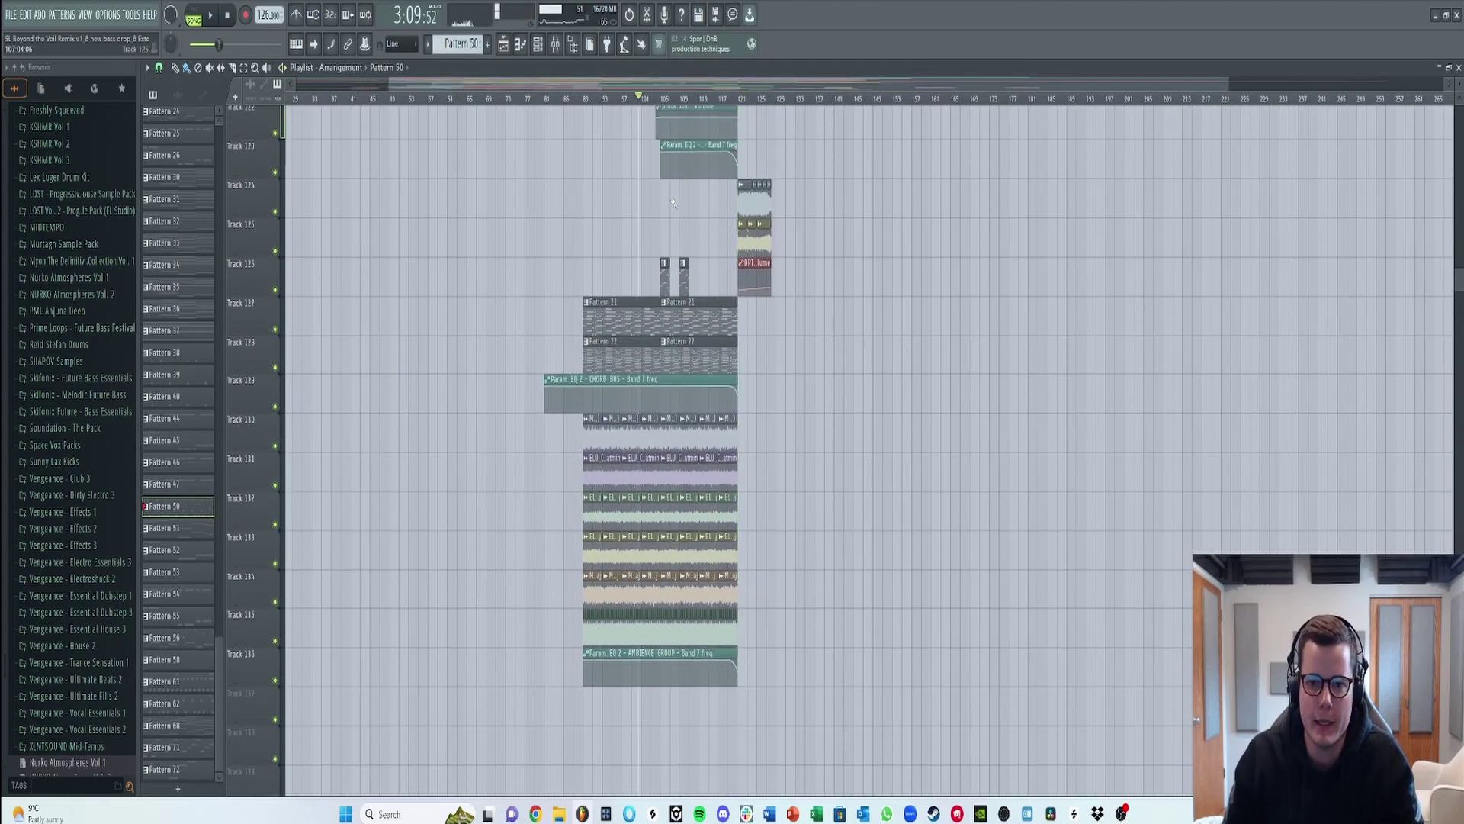
pyautogui.scroll(3, 674, 202)
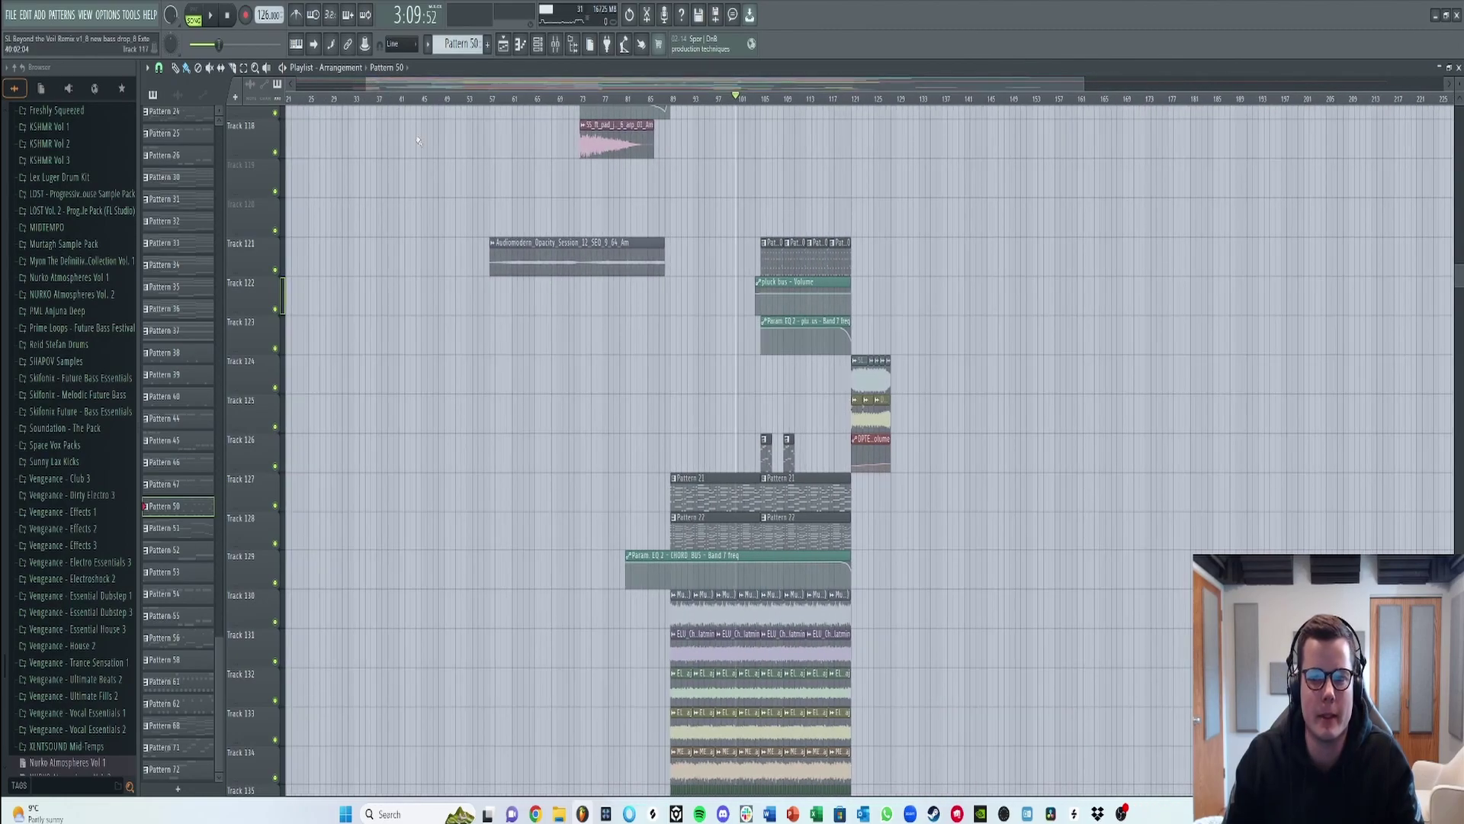
pyautogui.scroll(6, 461, 195)
pyautogui.scroll(5, 461, 195)
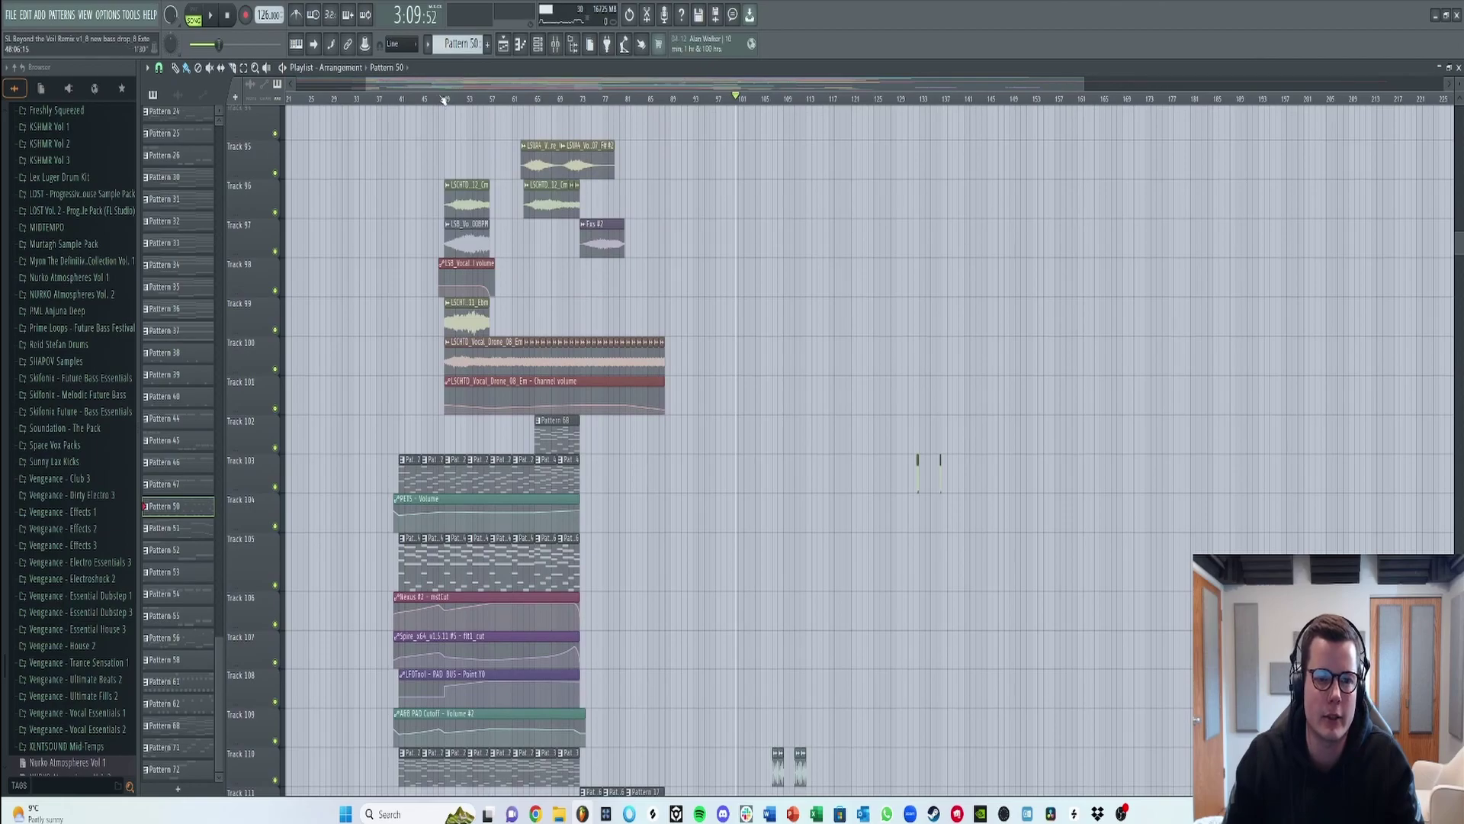
pyautogui.scroll(5, 445, 103)
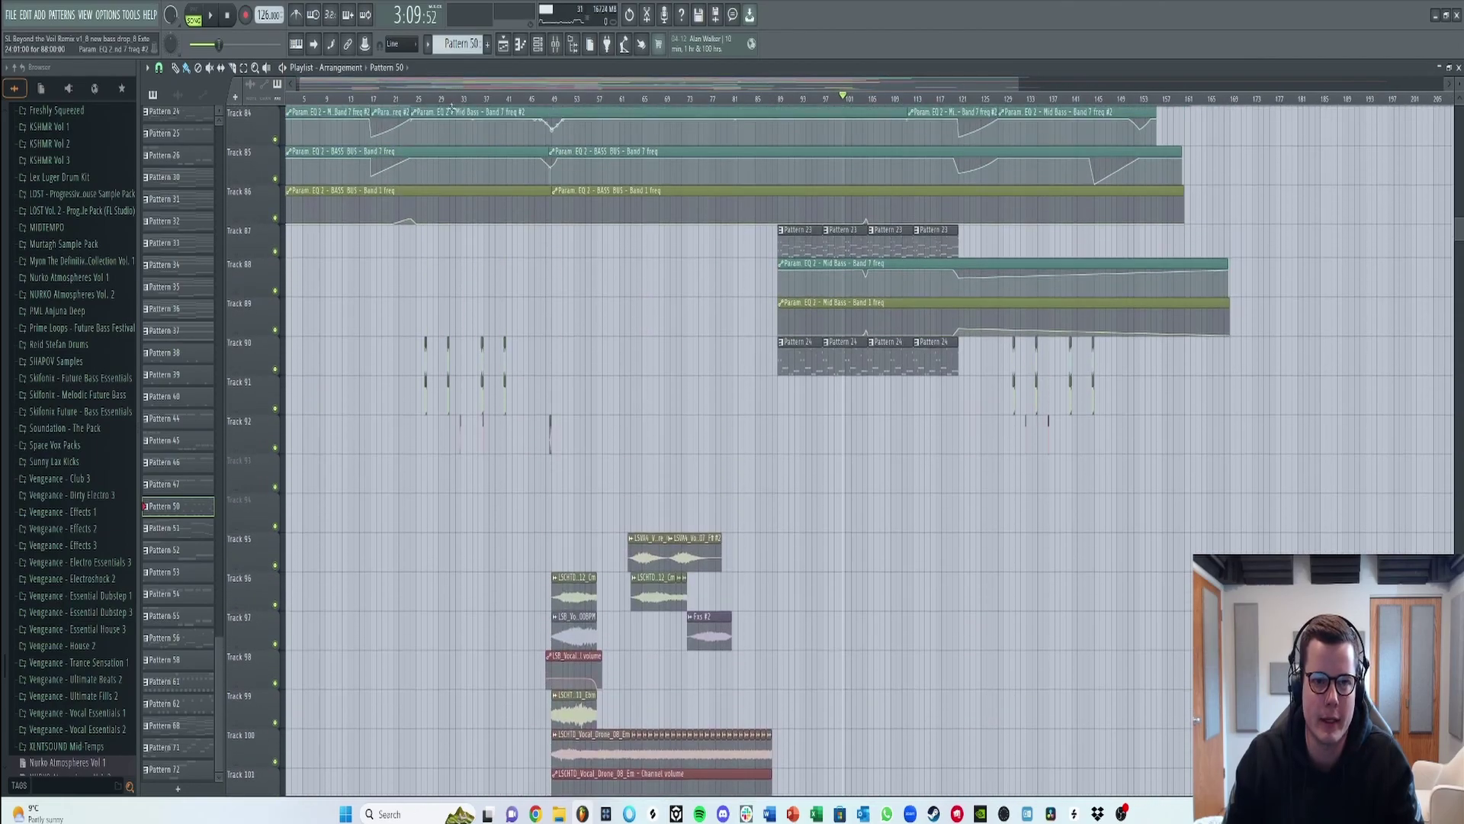
pyautogui.scroll(6, 455, 111)
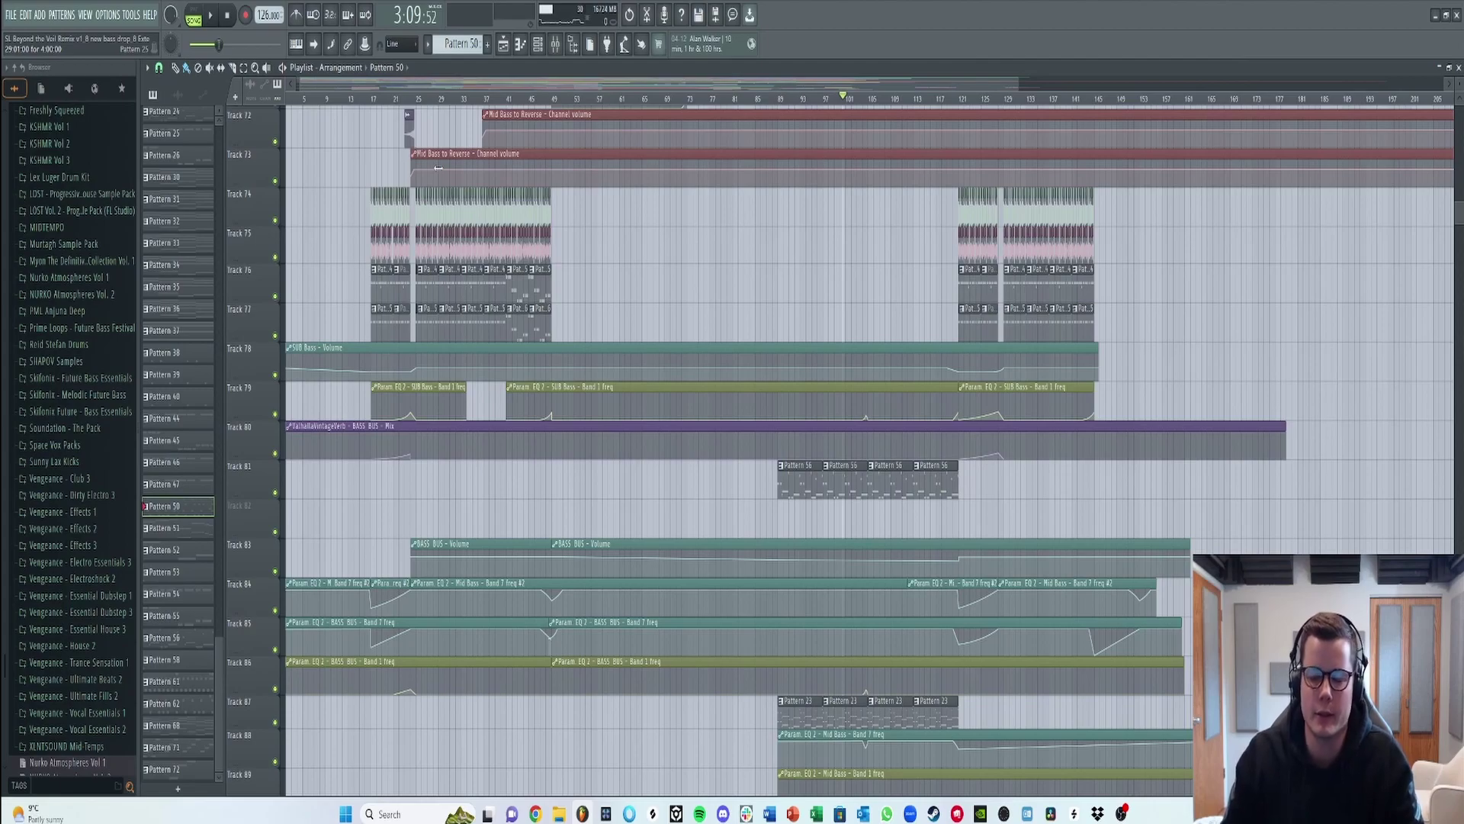
pyautogui.click(565, 100)
pyautogui.press('space')
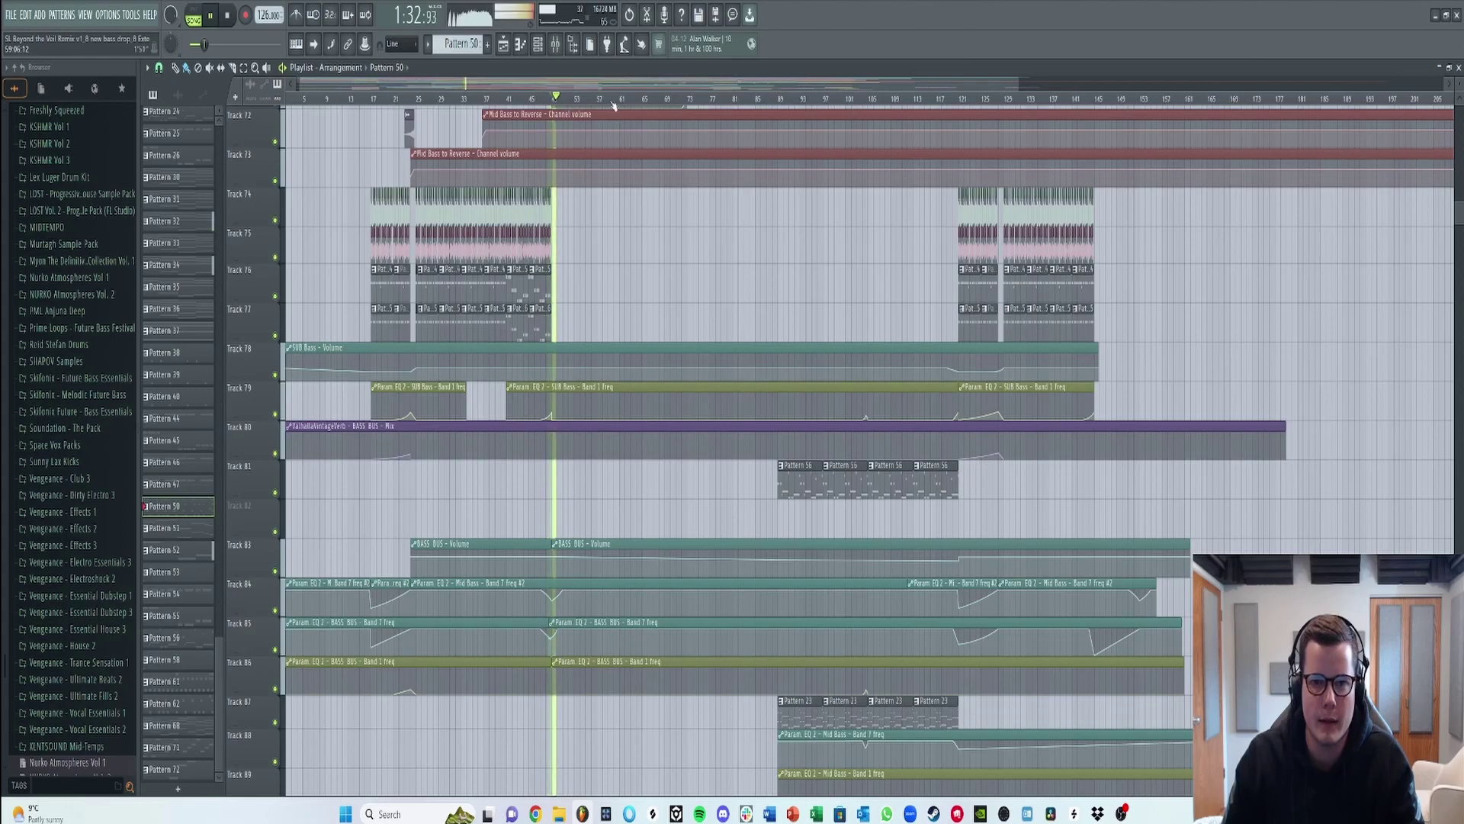
pyautogui.scroll(5, 669, 194)
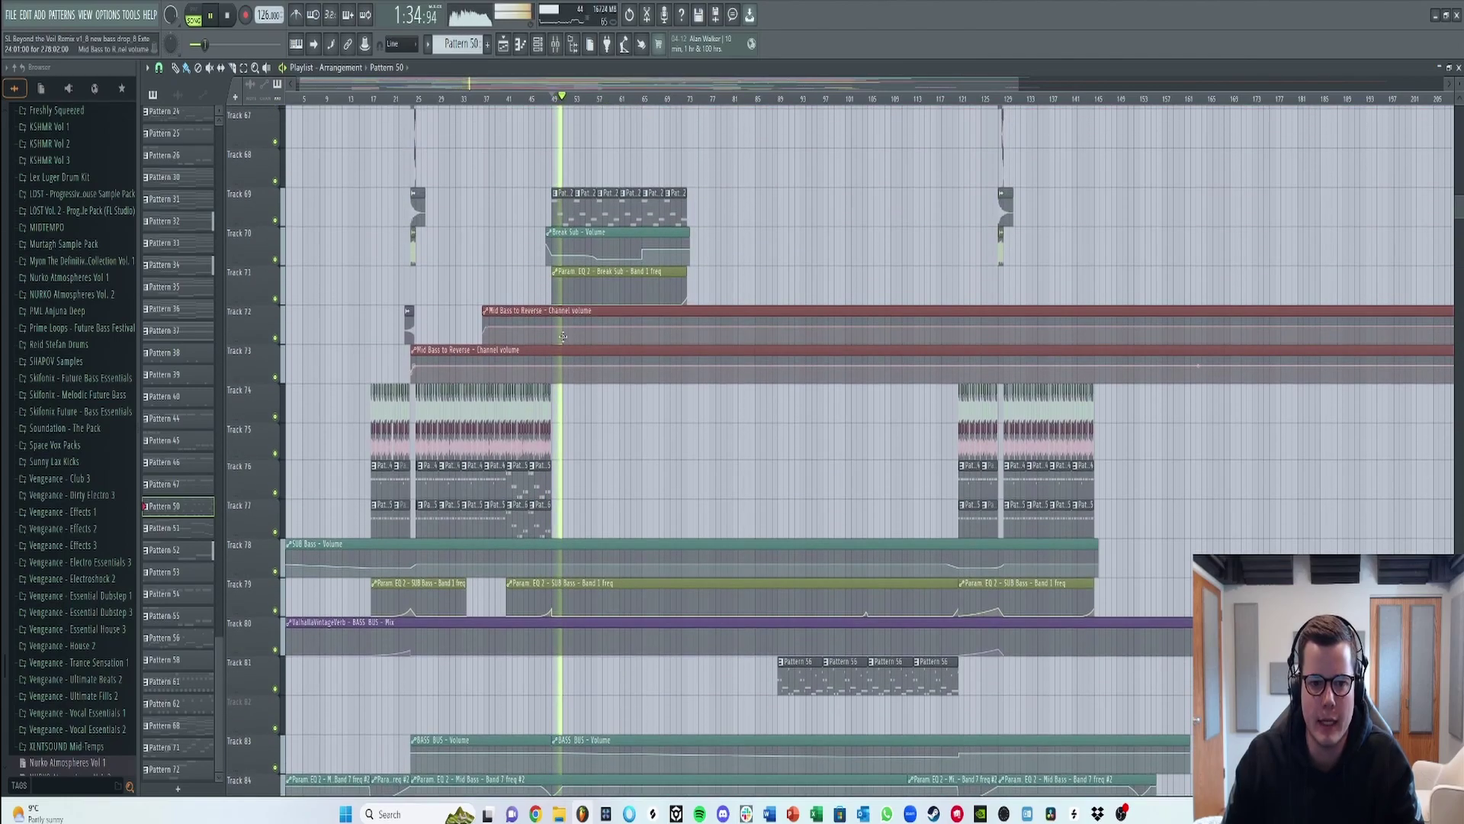
pyautogui.press('space')
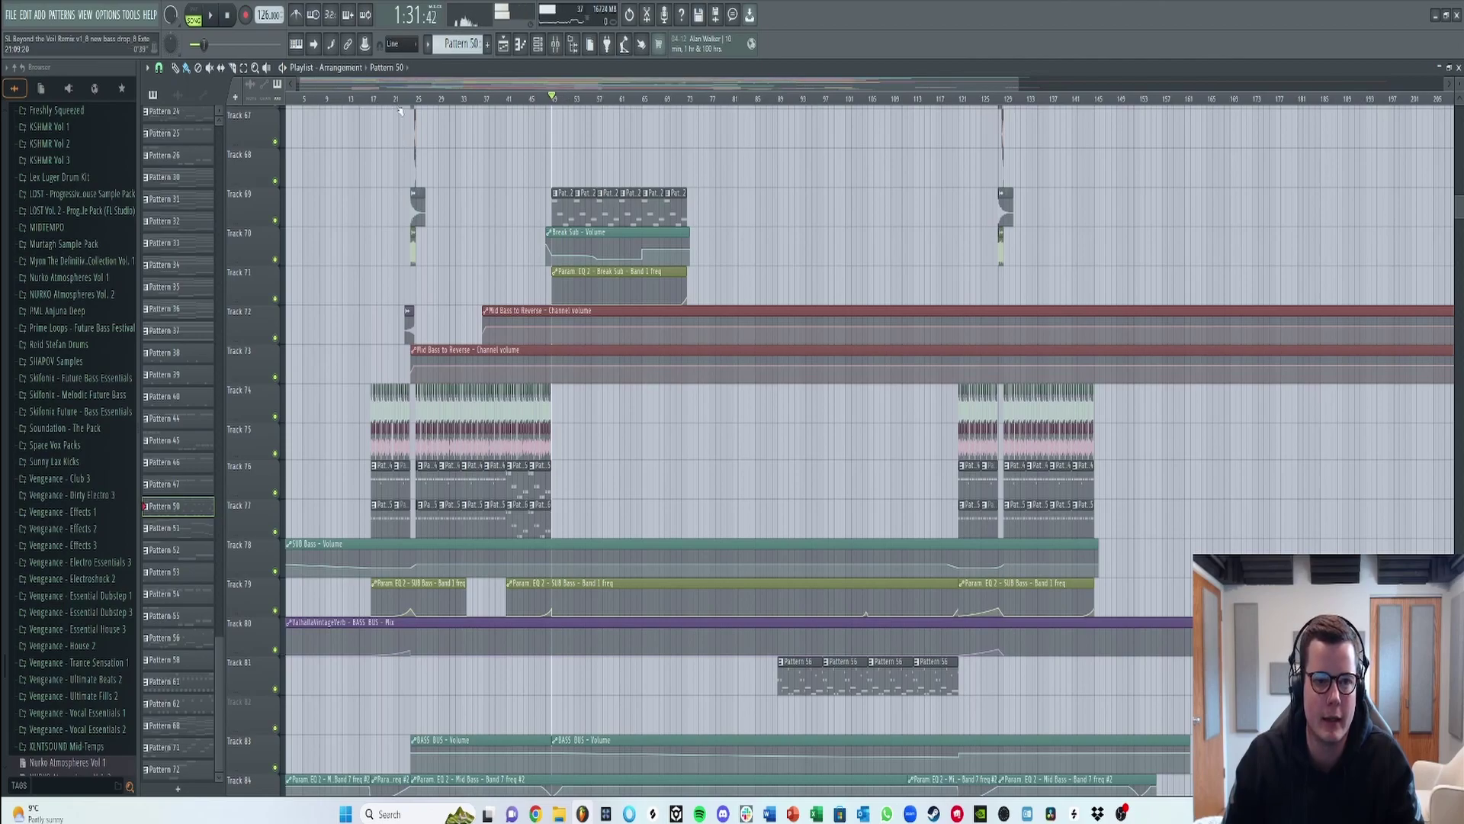
# - Set the playlist time selection over the first drop, from bar 24 to bar 49
pyautogui.keyDown('ctrl'); pyautogui.scroll(6, 399, 112); pyautogui.keyUp('ctrl')
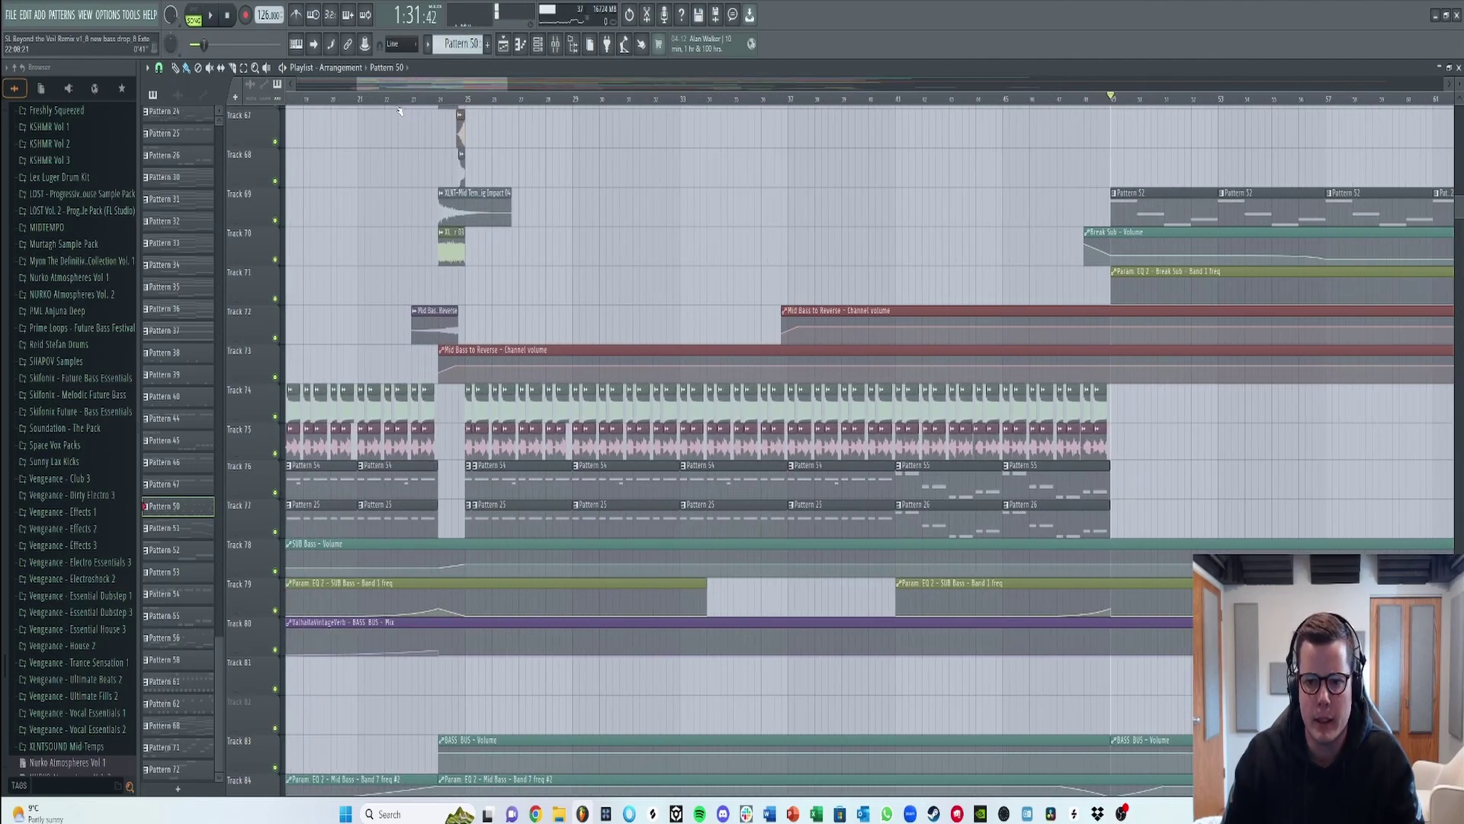
pyautogui.keyDown('ctrl'); pyautogui.scroll(-2, 400, 111); pyautogui.keyUp('ctrl')
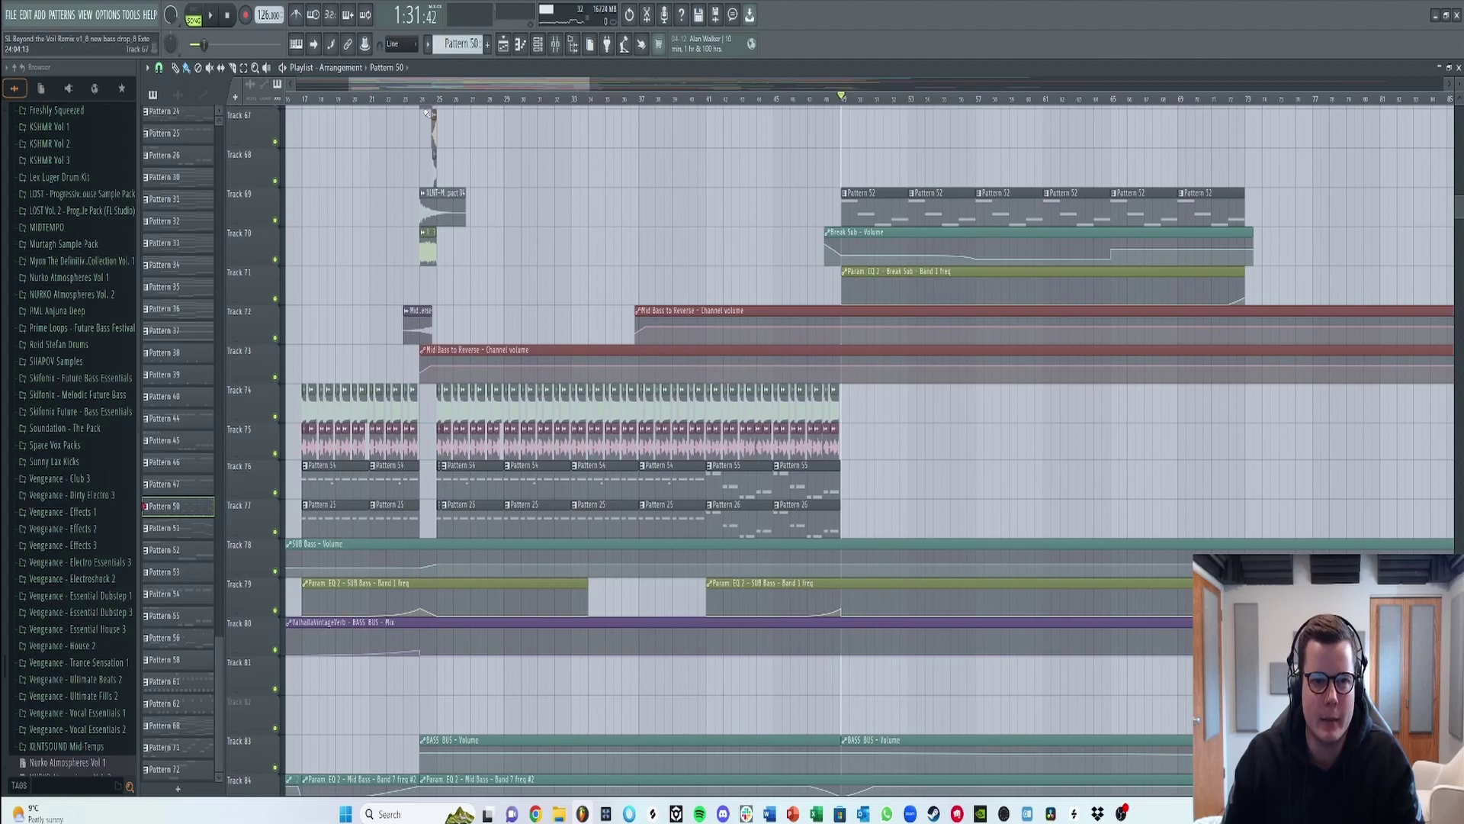
pyautogui.moveTo(424, 103); pyautogui.dragTo(841, 99)
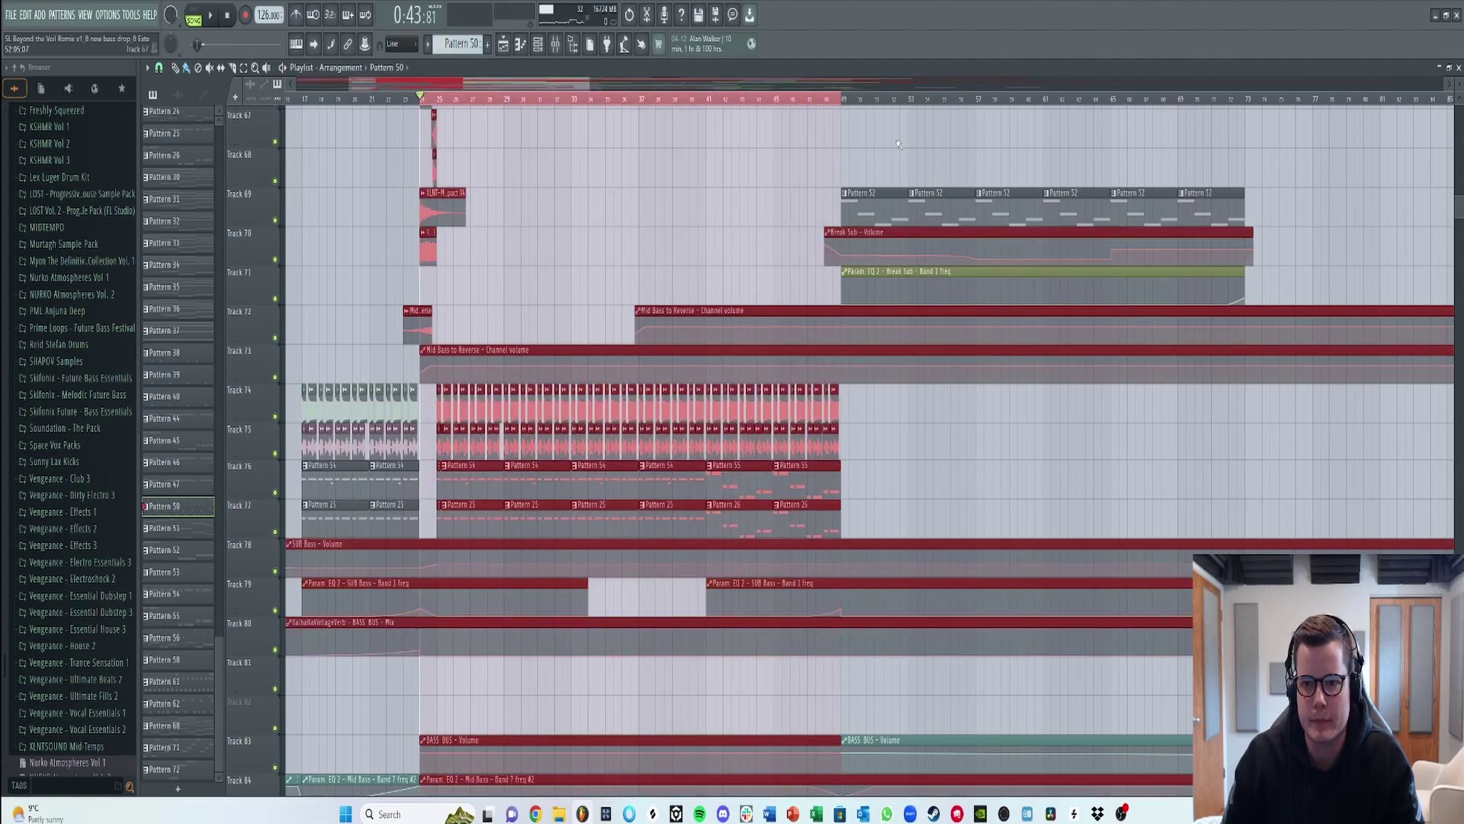
pyautogui.scroll(-3, 911, 148)
# - Audition track 74 soloed at the start of the drop, restore all tracks, and start the time selection at bar 25
pyautogui.keyDown('ctrl'); pyautogui.scroll(3, 403, 187); pyautogui.keyUp('ctrl')
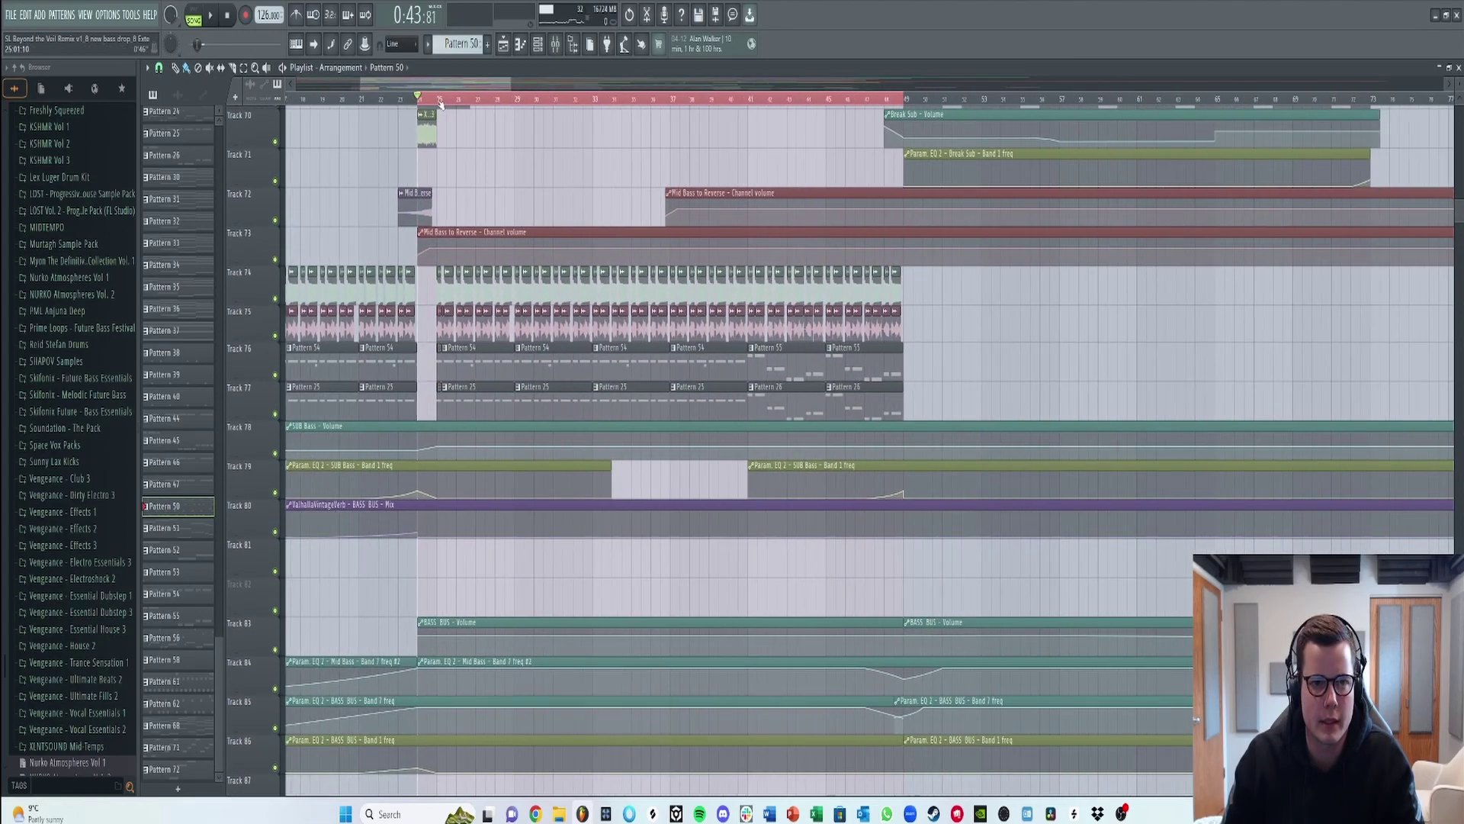
pyautogui.scroll(3, 441, 393)
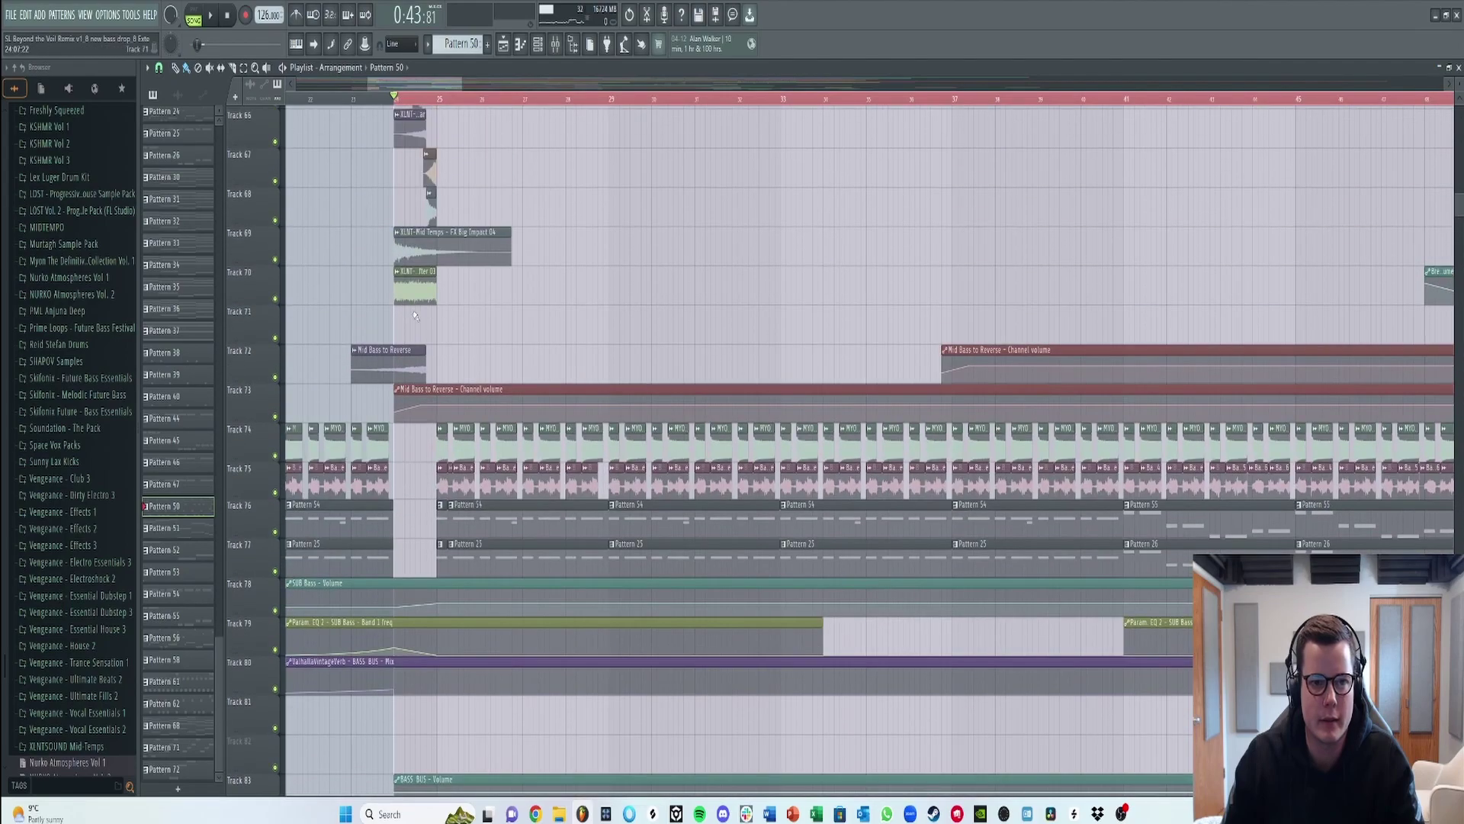
pyautogui.rightClick(275, 416)
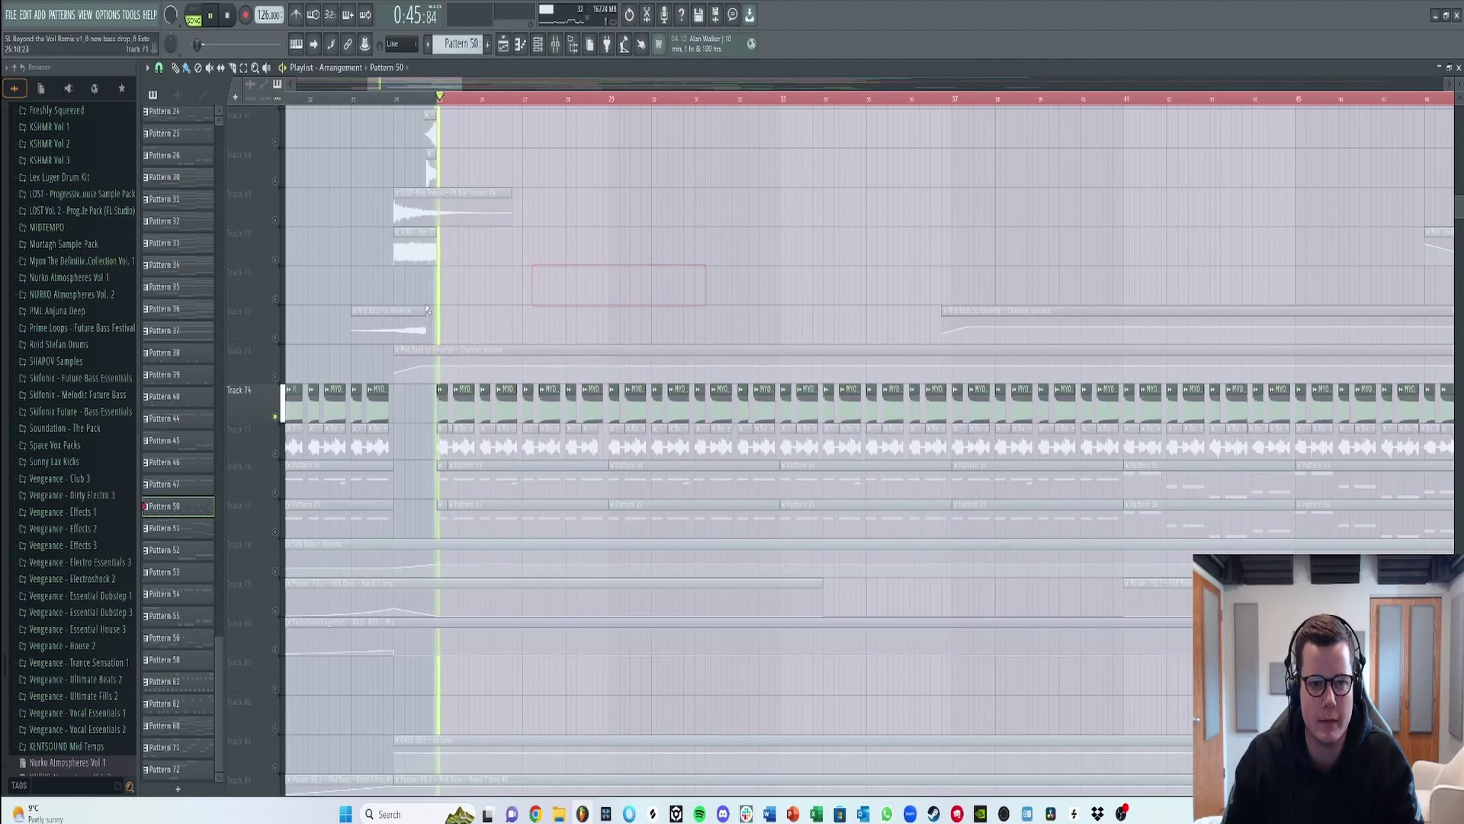
pyautogui.rightClick(275, 416)
pyautogui.rightClick(276, 417)
pyautogui.rightClick(275, 416)
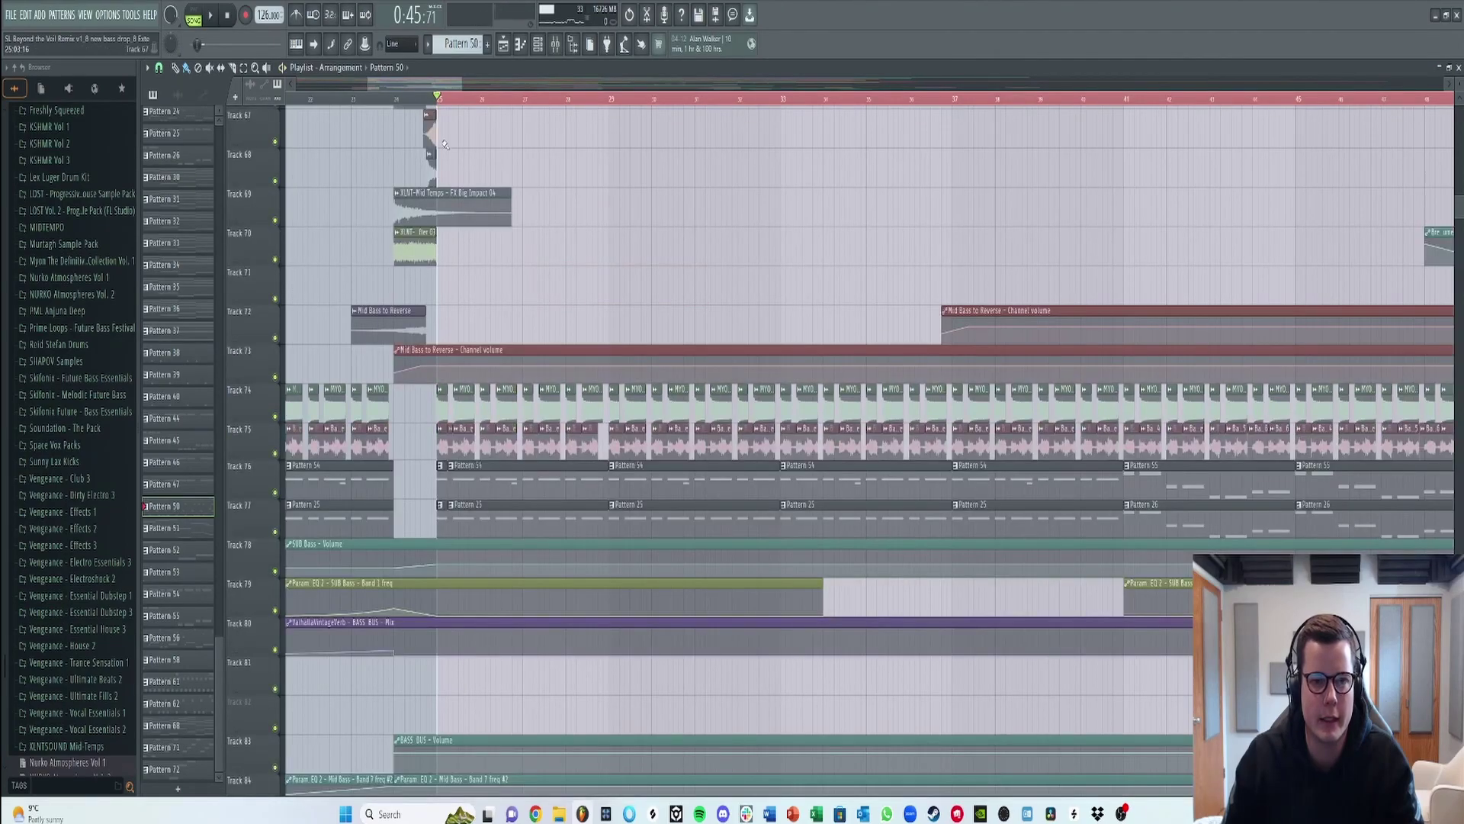
# - Play the drop from bar 25 with all tracks active, skip ahead to bar 40, and save the project
pyautogui.scroll(-2, 466, 103)
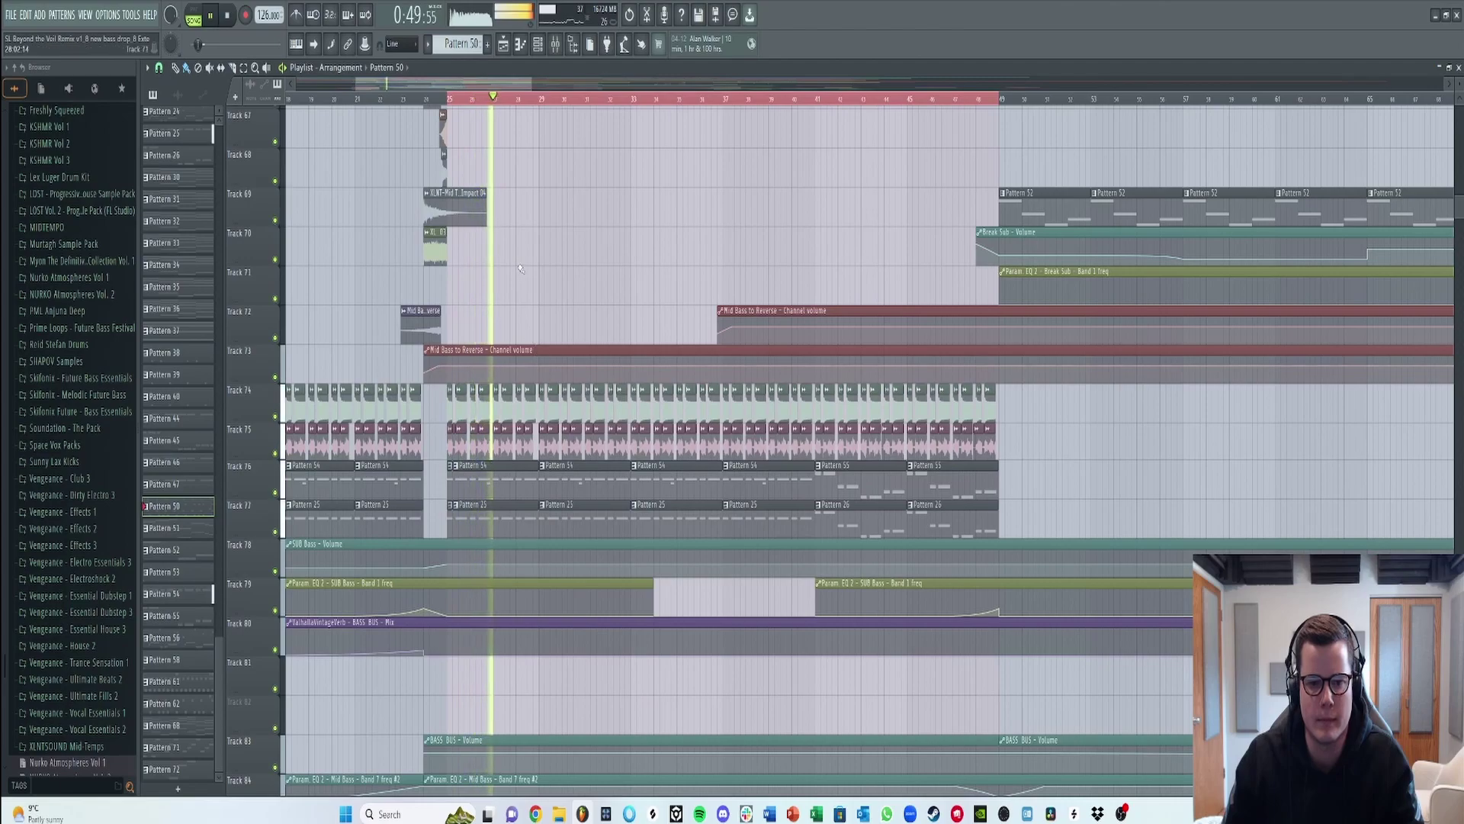
pyautogui.scroll(-3, 521, 268)
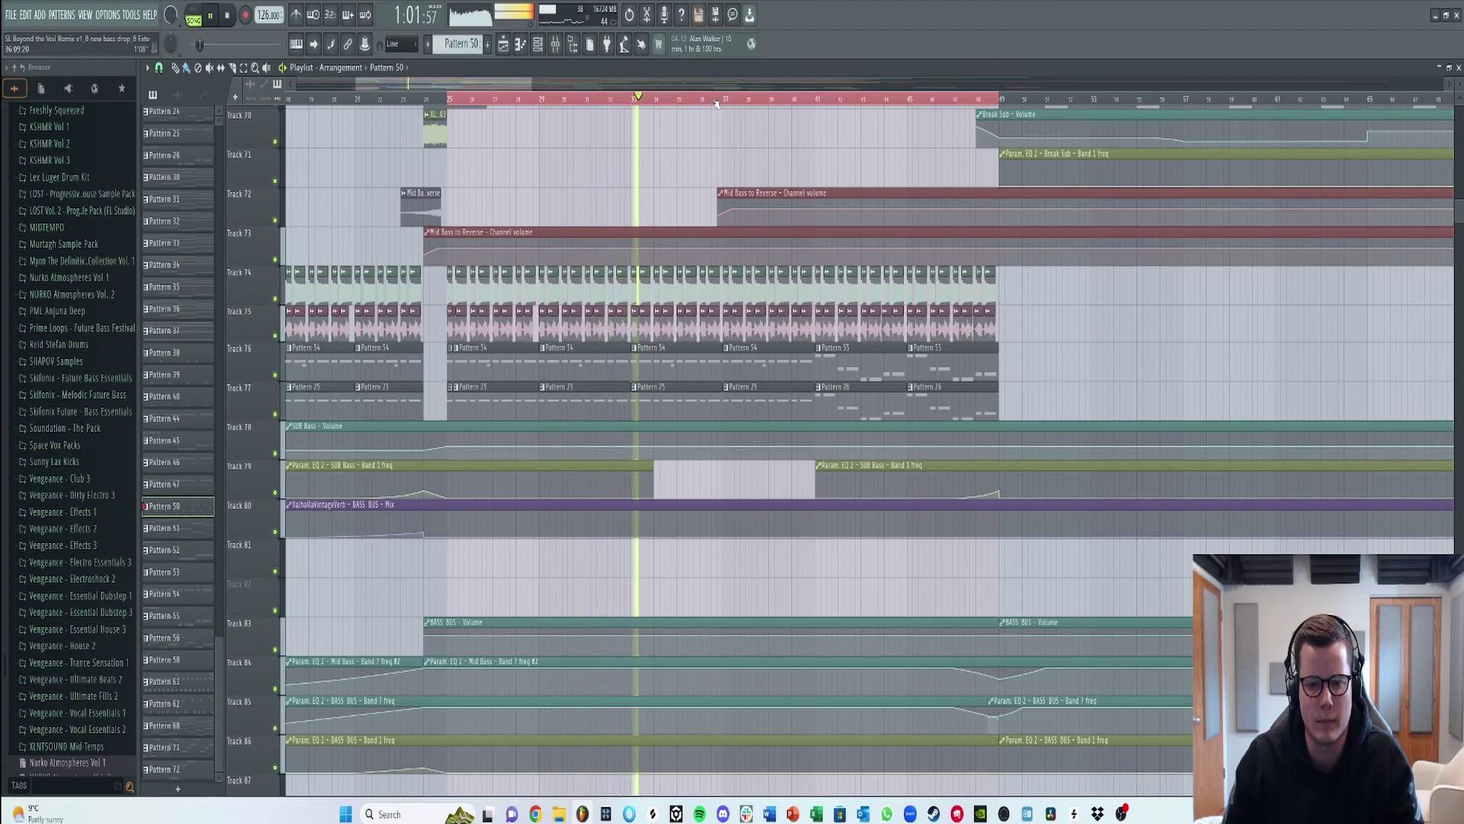
pyautogui.scroll(-3, 717, 103)
pyautogui.scroll(-2, 717, 103)
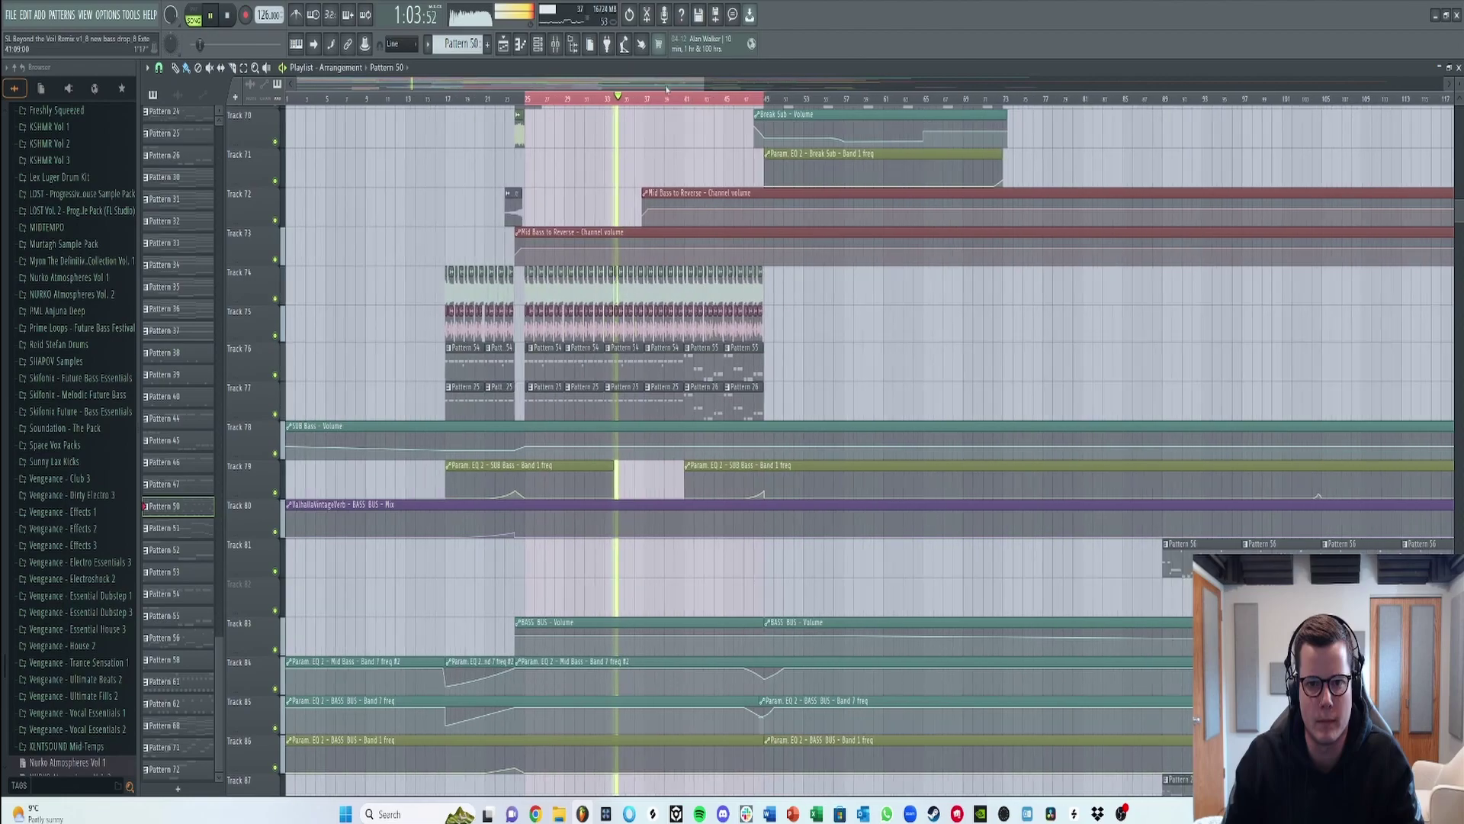
pyautogui.click(601, 101)
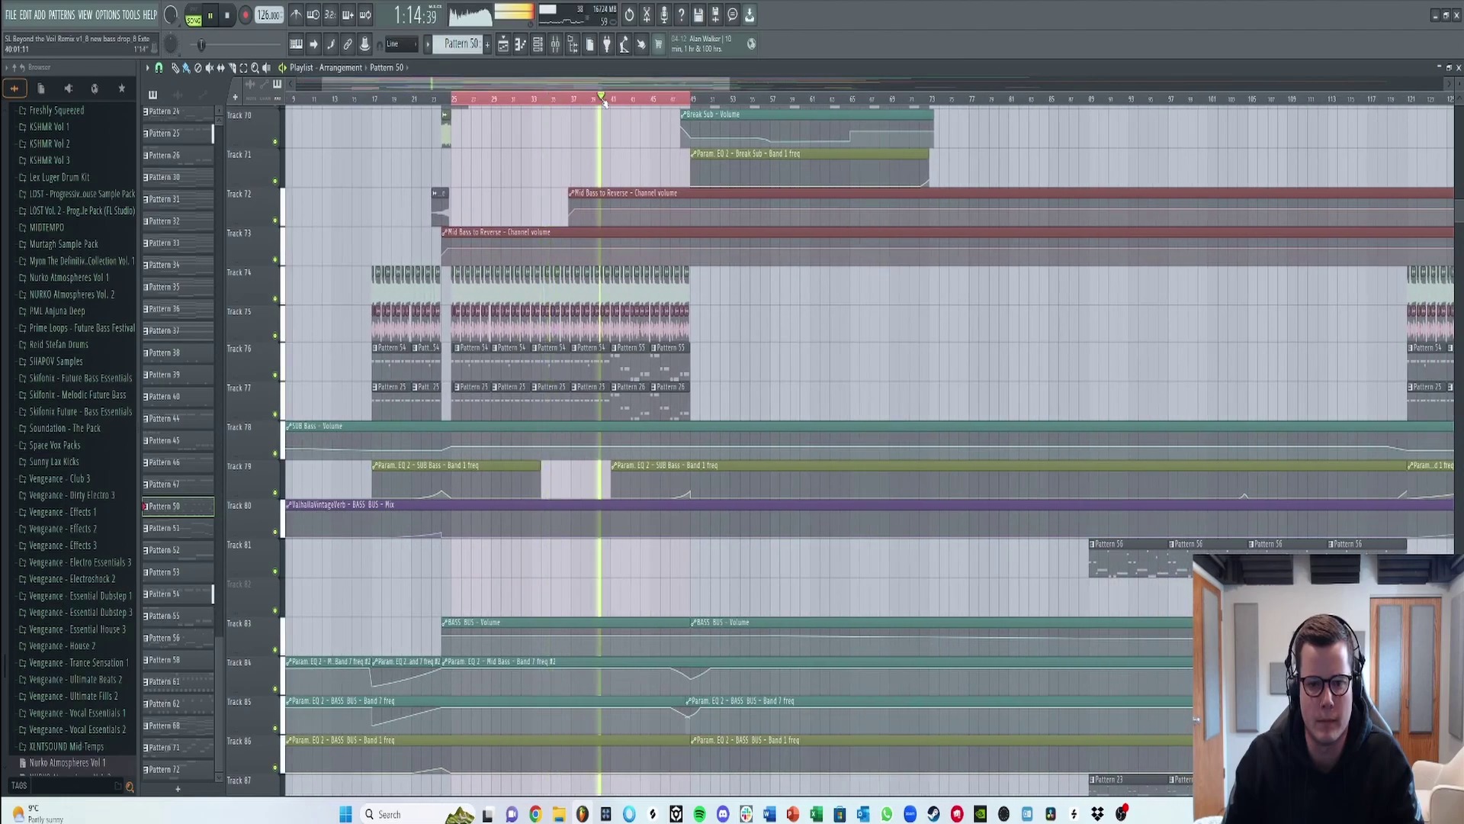
pyautogui.hotkey('ctrl', 's')
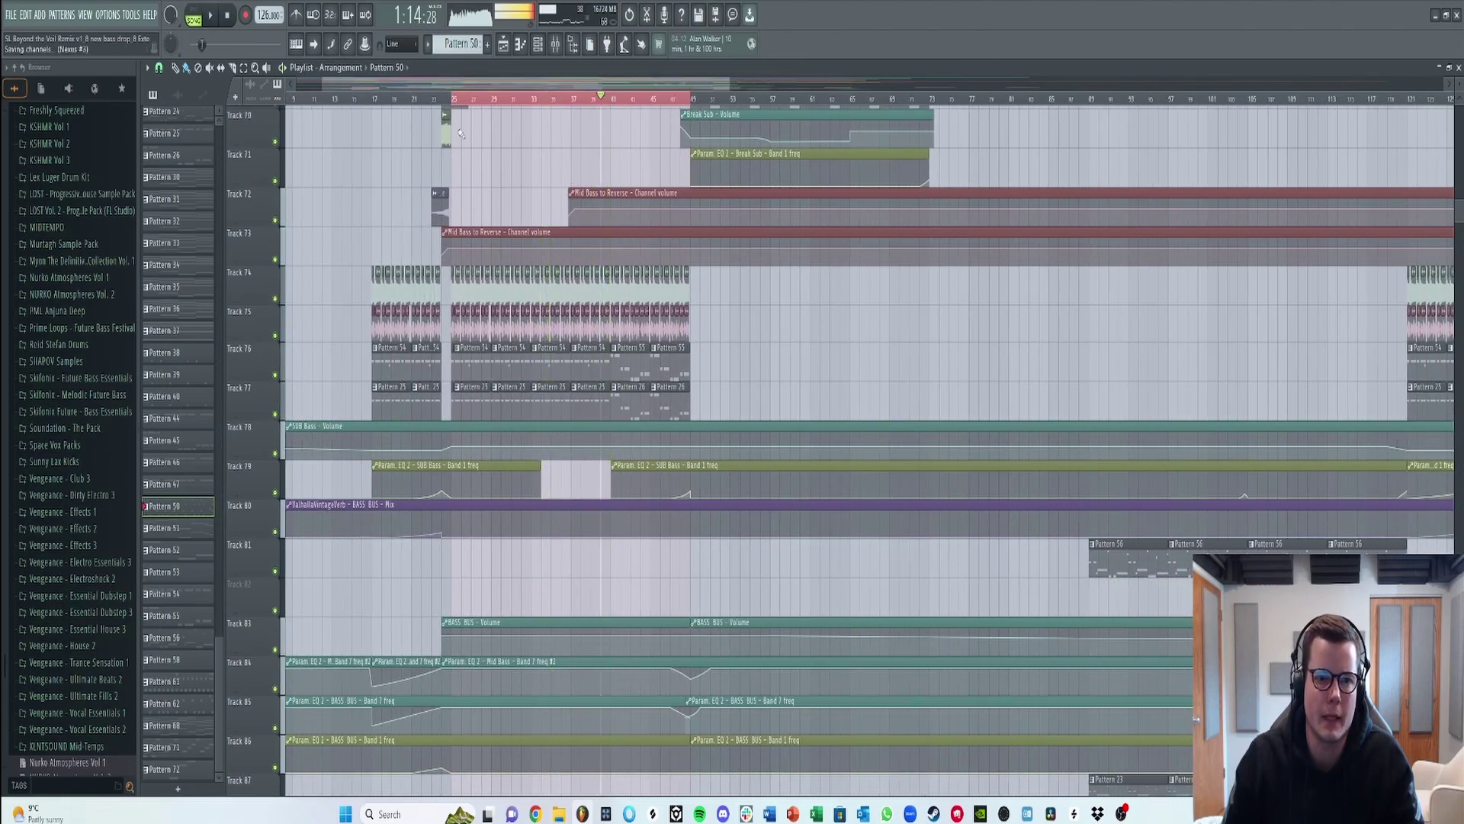
# - Back at bar 25, solo the bass shots on track 74 and check the MYON-TDSC1 Bass Shots 108 A #2 clip's sample settings
pyautogui.scroll(6, 456, 101)
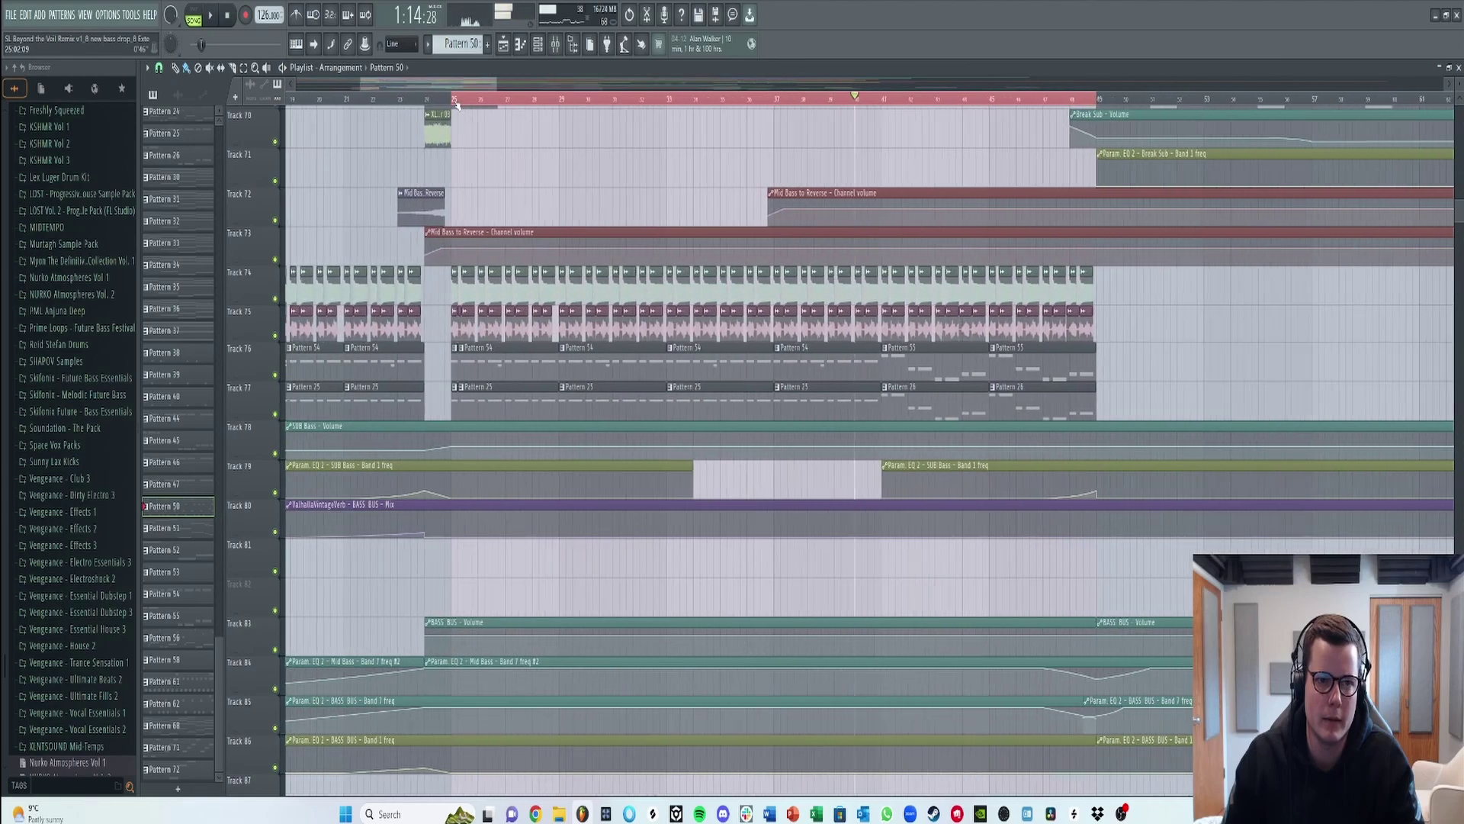
pyautogui.click(455, 101)
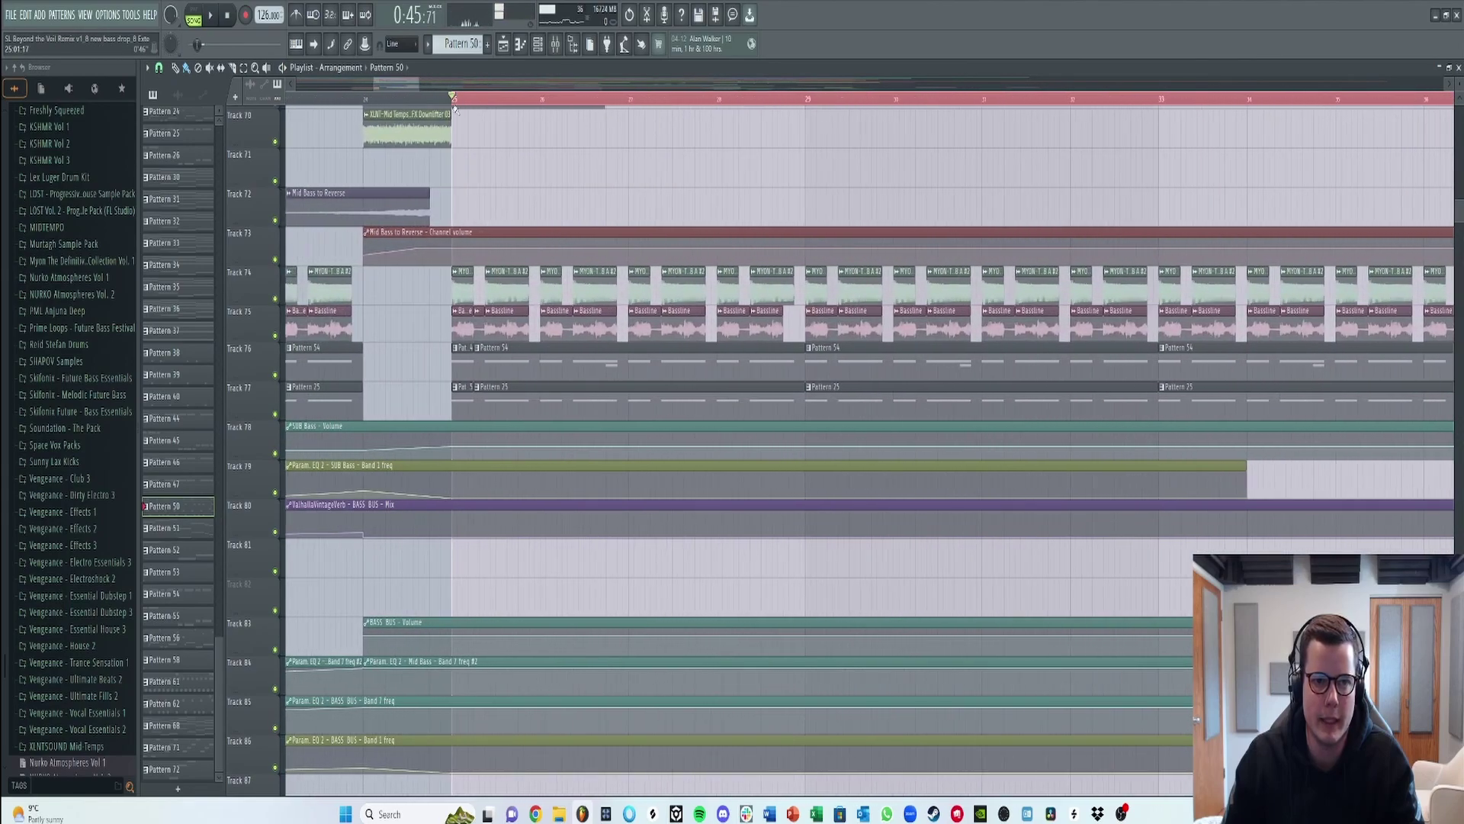
pyautogui.rightClick(275, 299)
pyautogui.scroll(3, 495, 296)
pyautogui.doubleClick(483, 295)
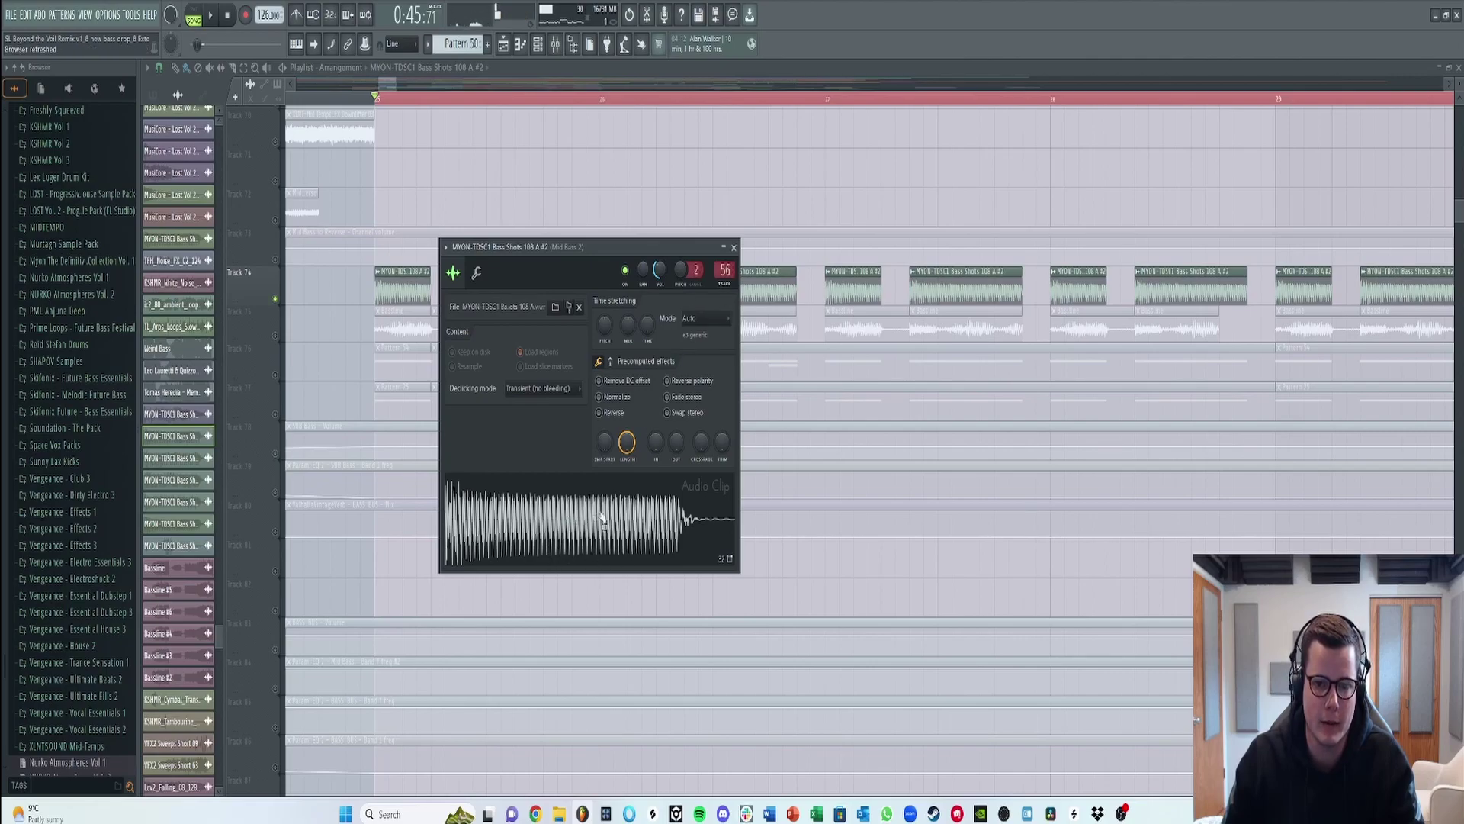
pyautogui.click(735, 248)
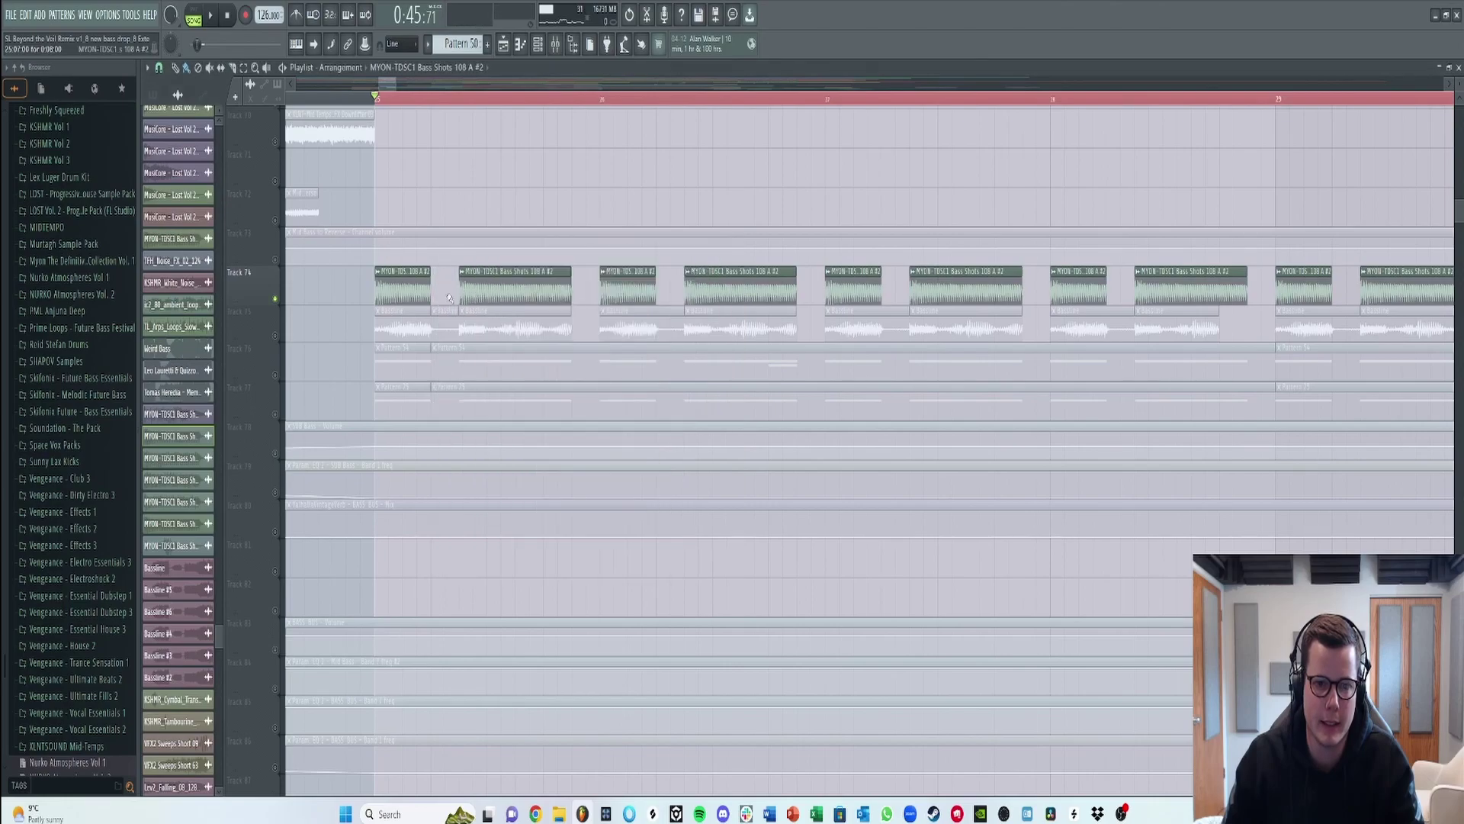
# - Look over the bass shot arrangement across the drop and solo the Bassline clips on track 75
pyautogui.scroll(-2, 630, 249)
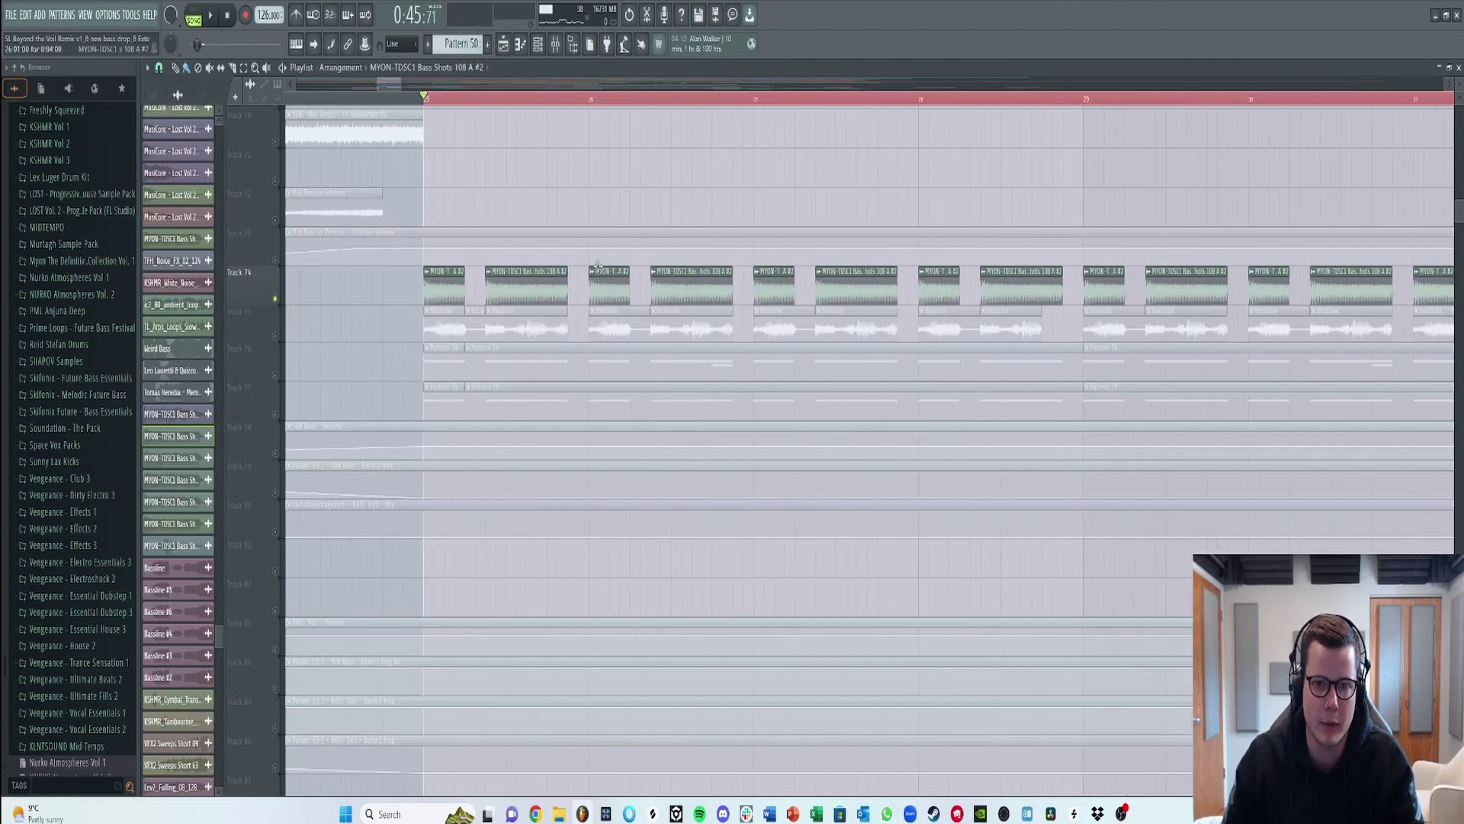
pyautogui.scroll(-4, 637, 106)
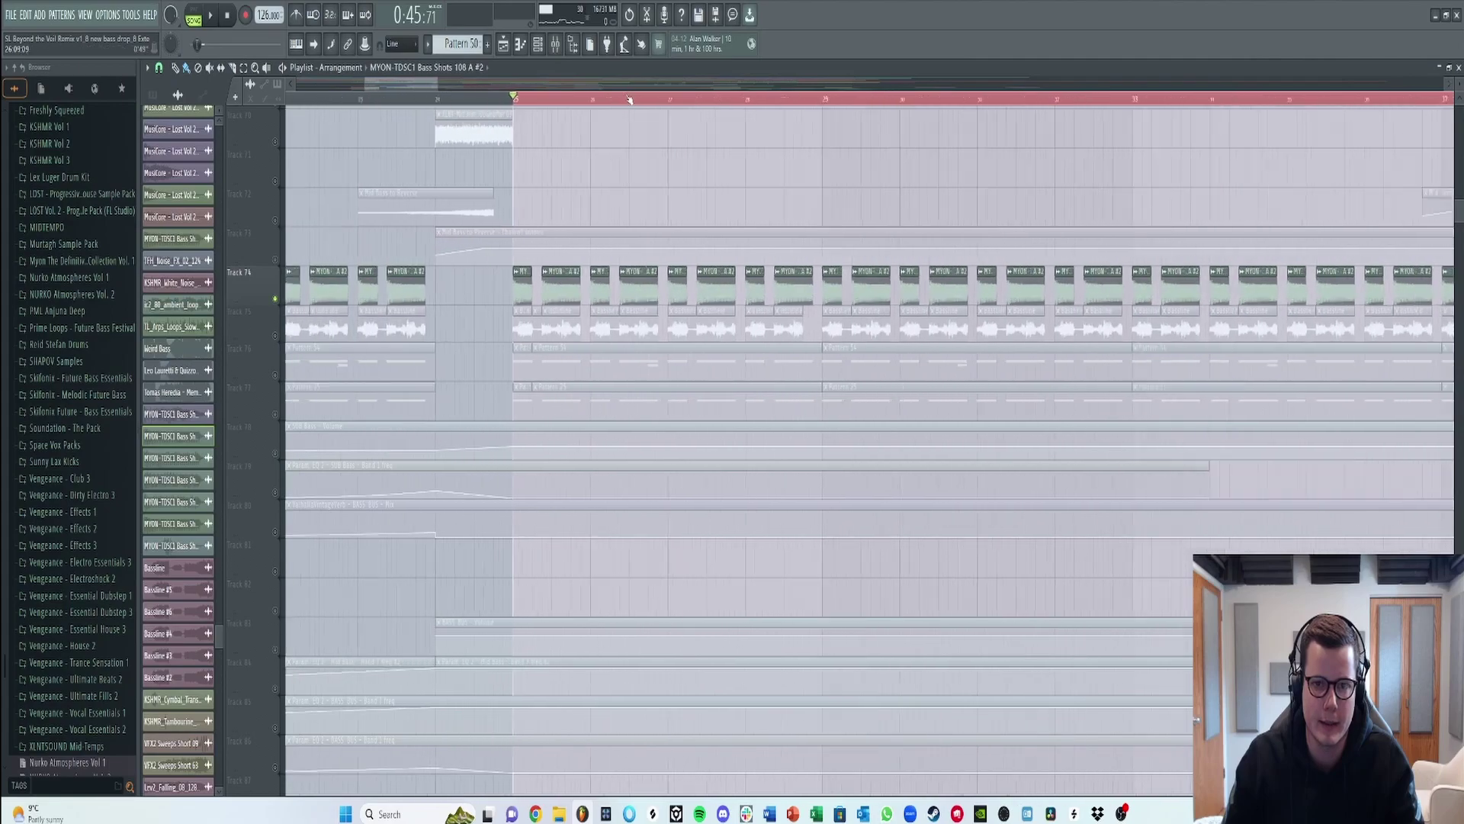
pyautogui.scroll(1, 1121, 102)
pyautogui.moveTo(414, 87)
pyautogui.mouseDown()
pyautogui.moveTo(516, 90)
pyautogui.moveTo(410, 90)
pyautogui.mouseUp()
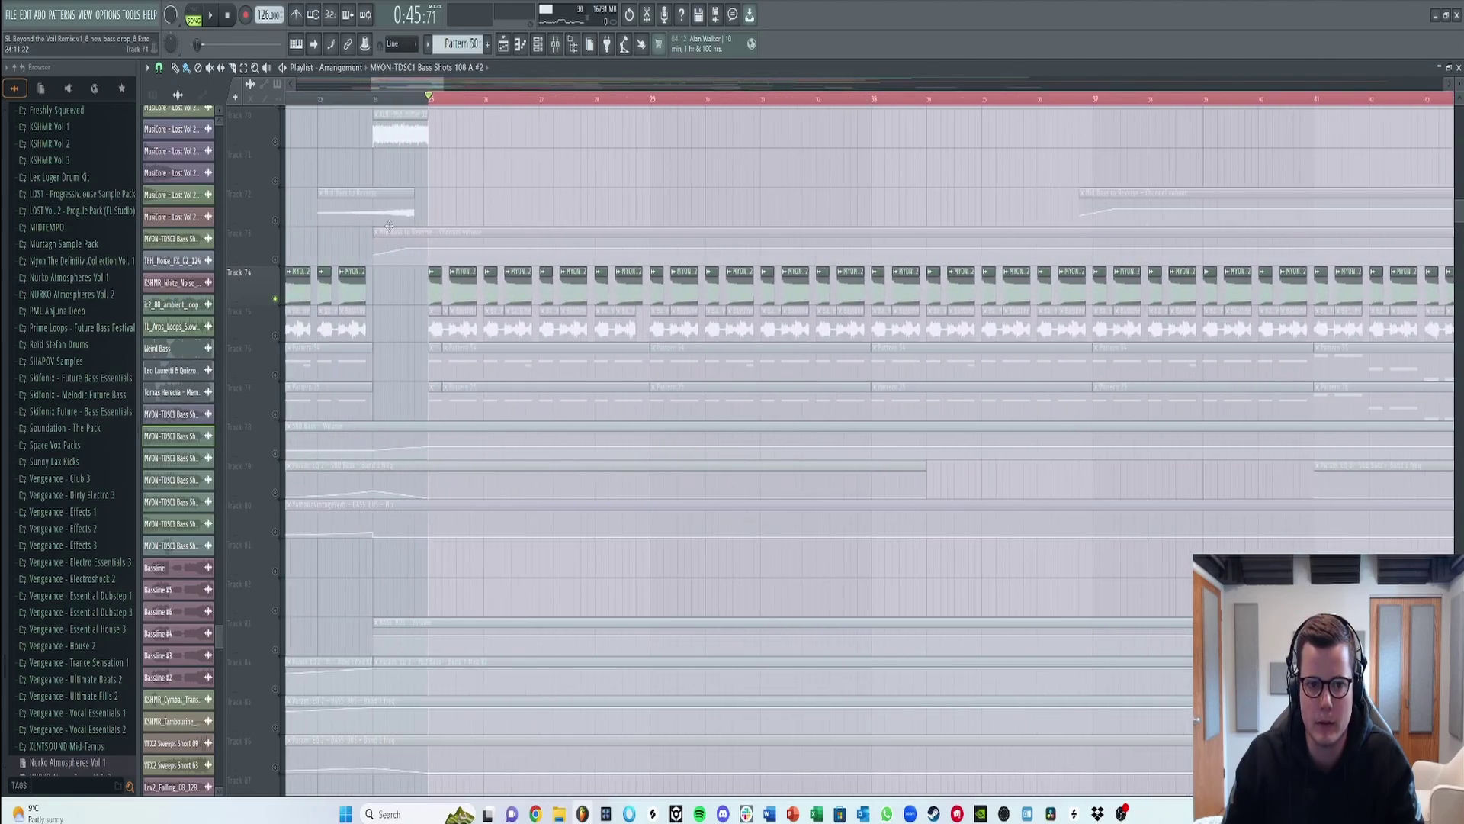
pyautogui.rightClick(275, 337)
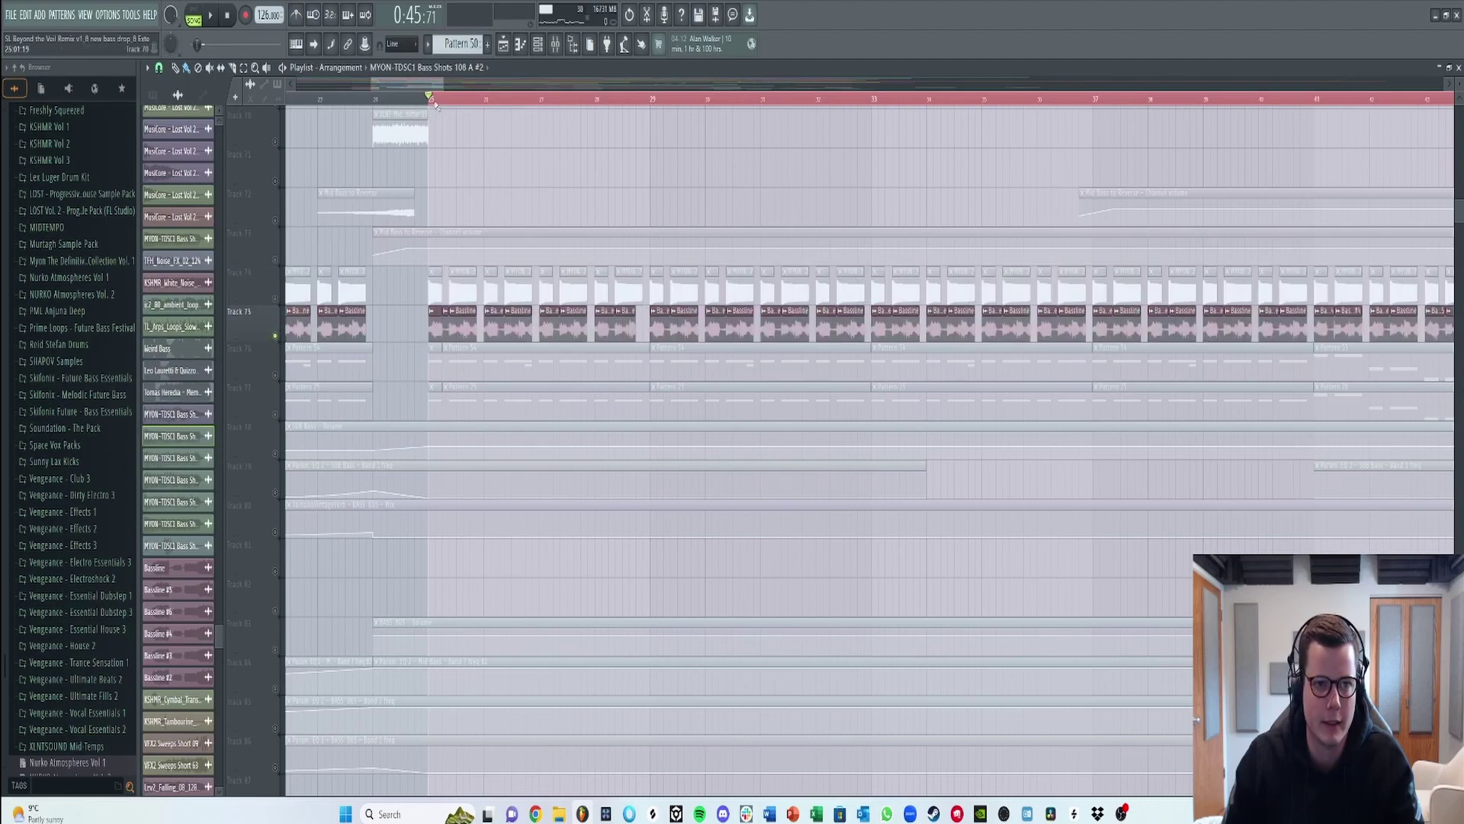
# - Play the soloed Bassline clips on track 75 from the start of the drop at bar 25
pyautogui.scroll(2, 435, 109)
pyautogui.press('space')
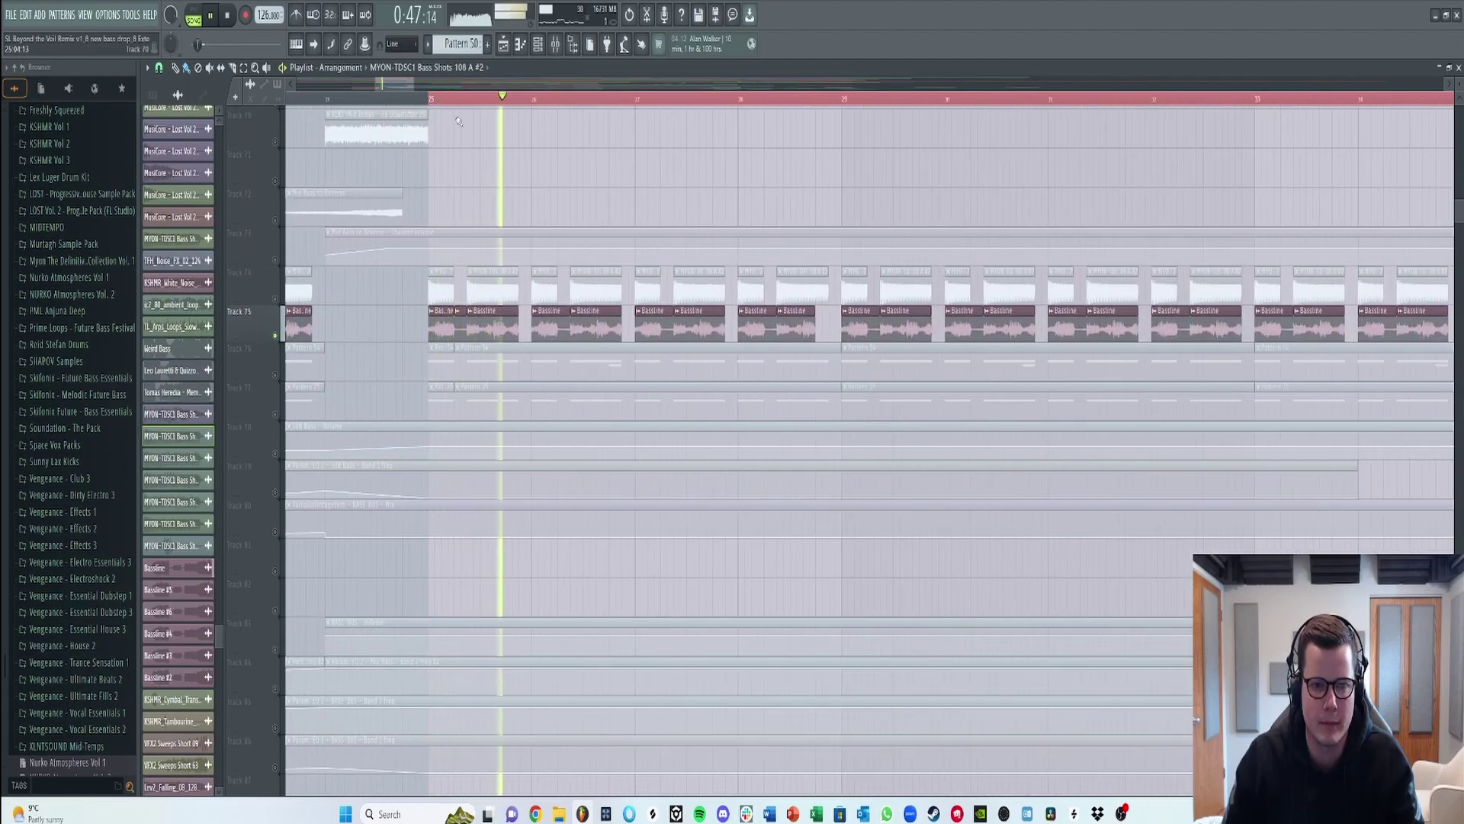
pyautogui.scroll(-2, 456, 130)
pyautogui.press('space')
# - Solo Pattern 54 on track 76 in place of track 75 and play it from bar 25
pyautogui.click(276, 377)
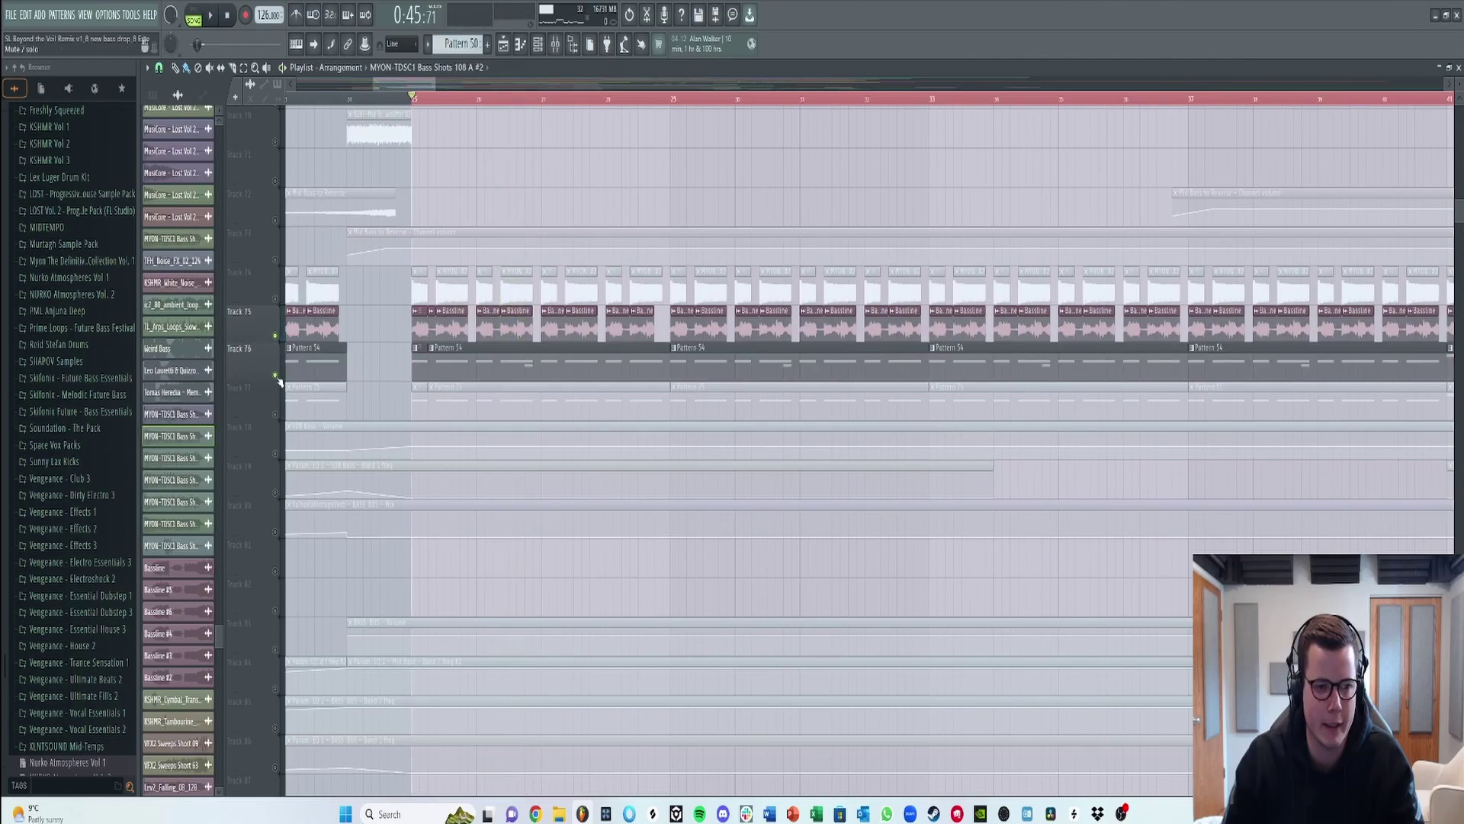
pyautogui.click(276, 337)
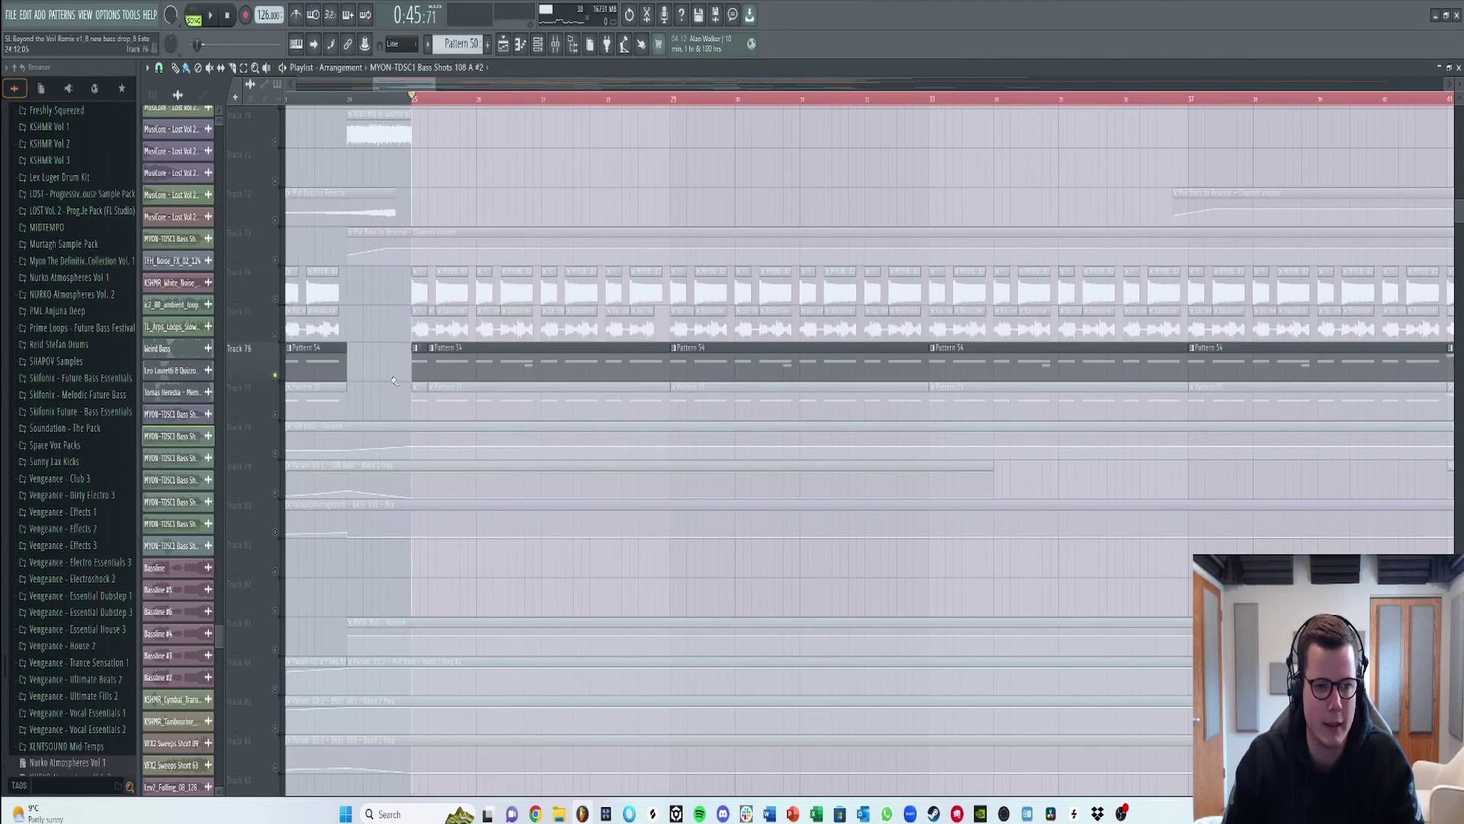
pyautogui.press('space')
# - Open Pattern 54's notes and channel rack, then inspect the Spire instrument on the Prog Bass 1 channel
pyautogui.doubleClick(463, 358)
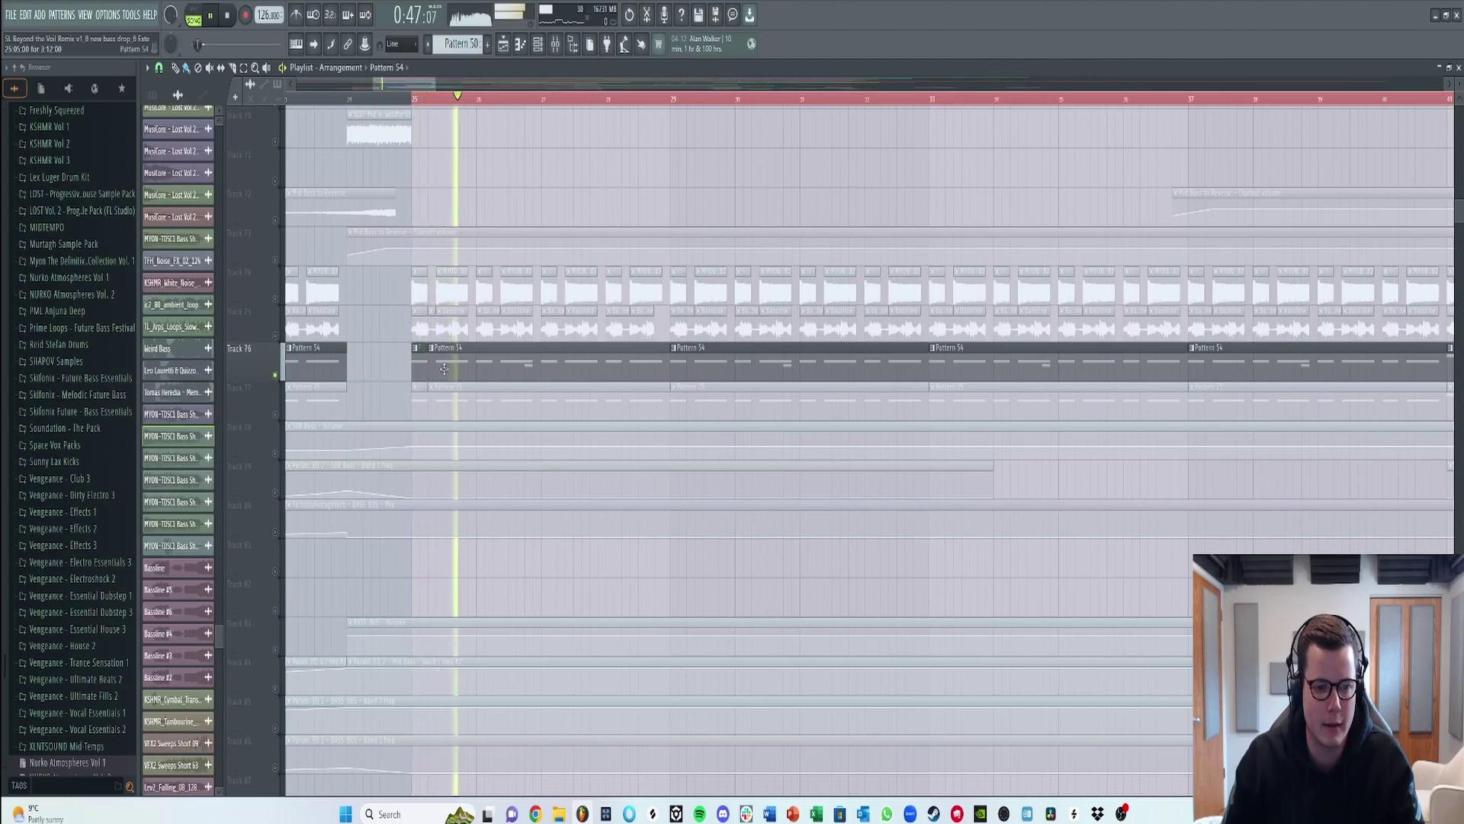
pyautogui.press('space')
pyautogui.press('F6')
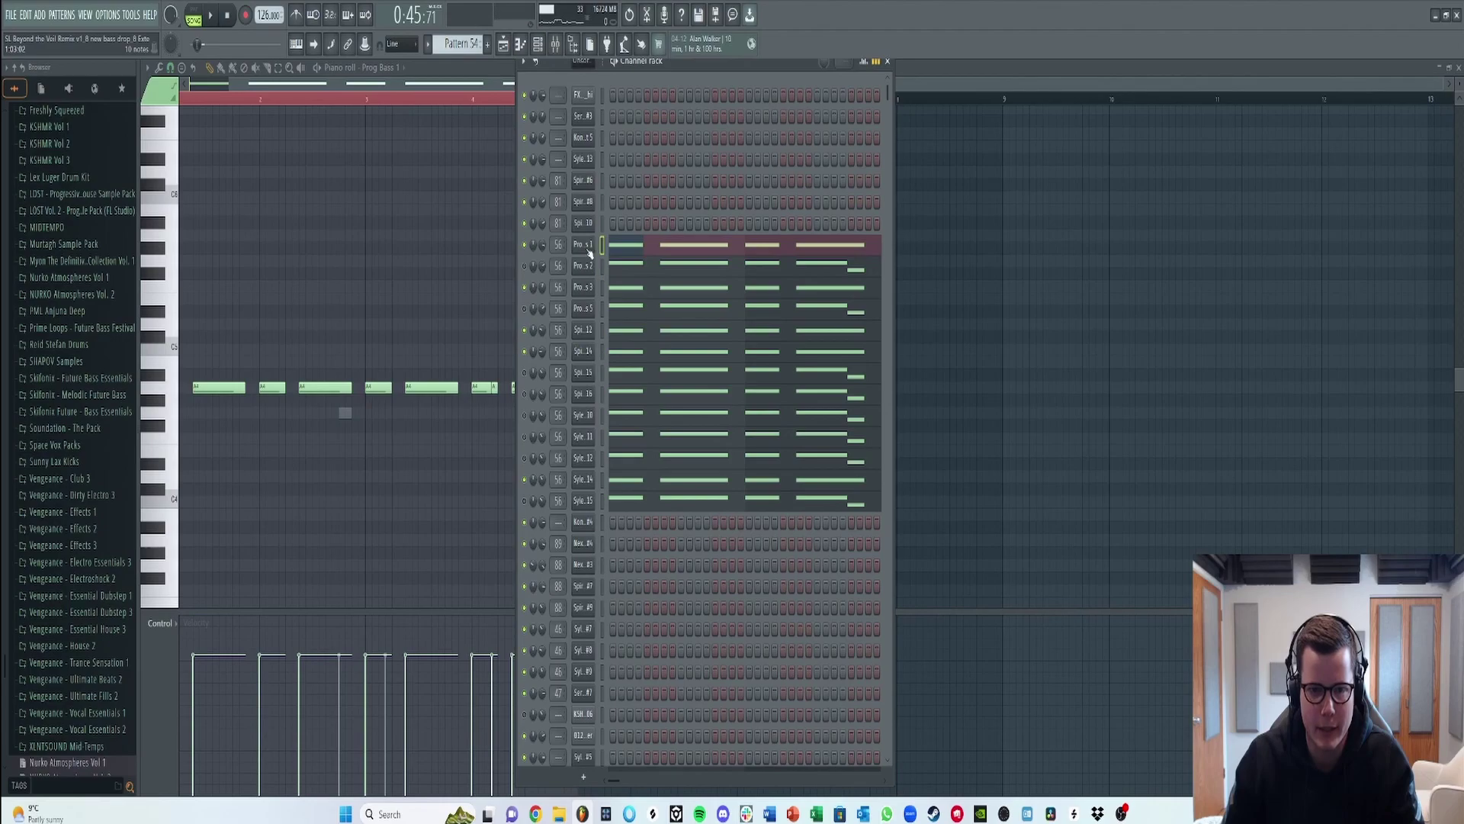
pyautogui.click(588, 250)
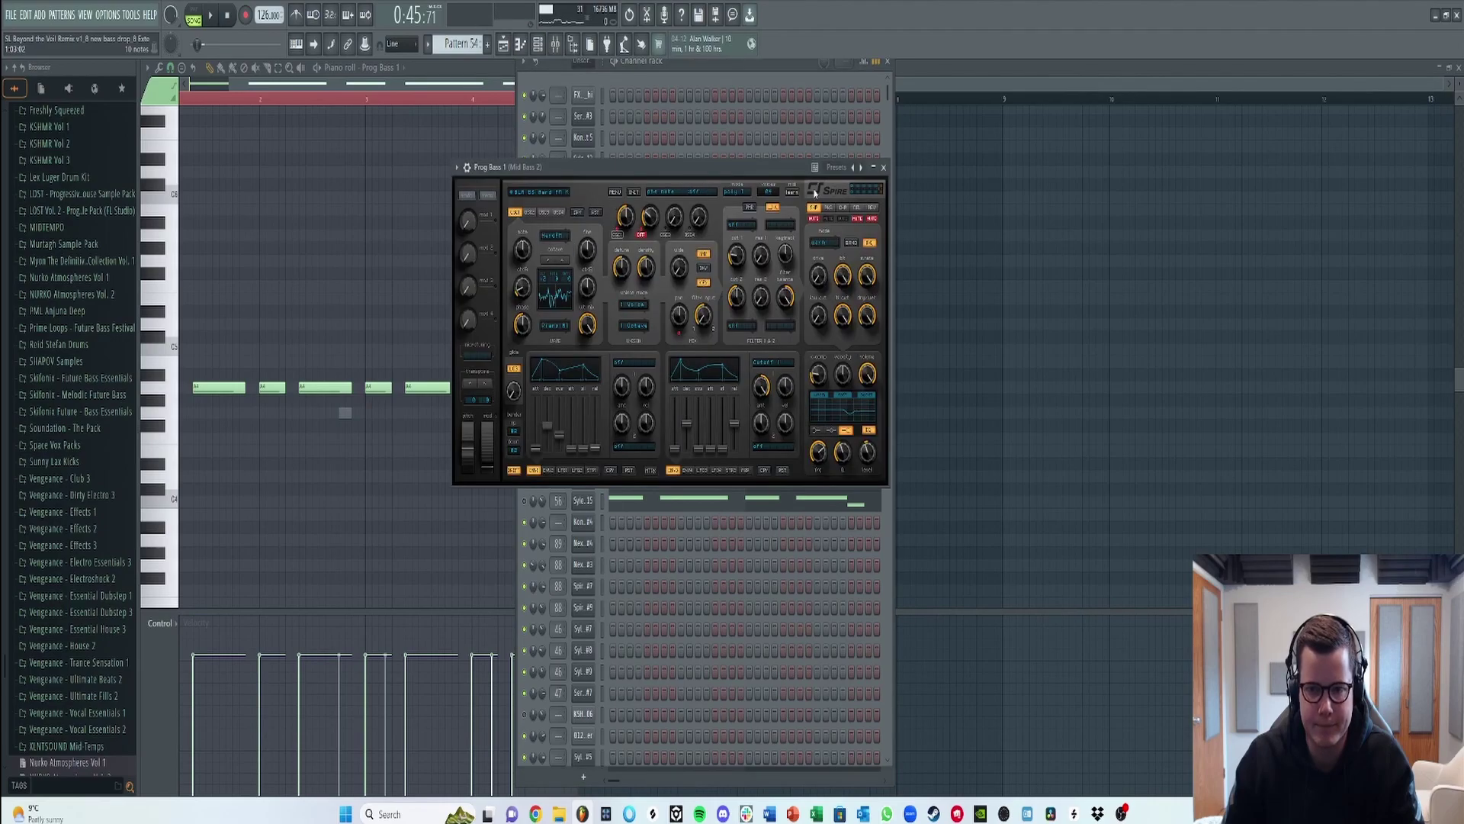
pyautogui.click(883, 167)
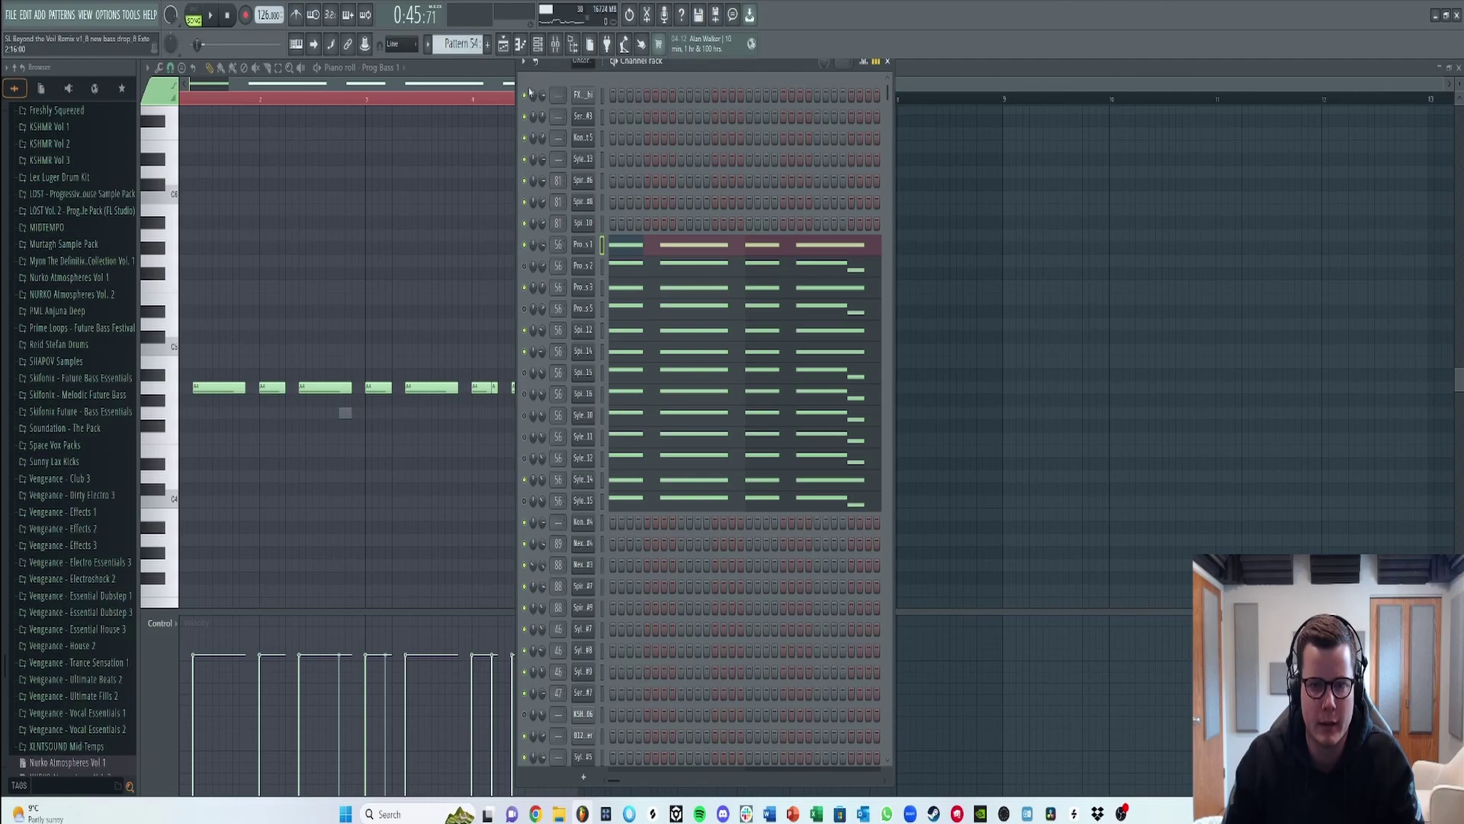
# - Return to the playlist and play track 76 again while viewing the whole drop's bass arrangement
pyautogui.click(504, 45)
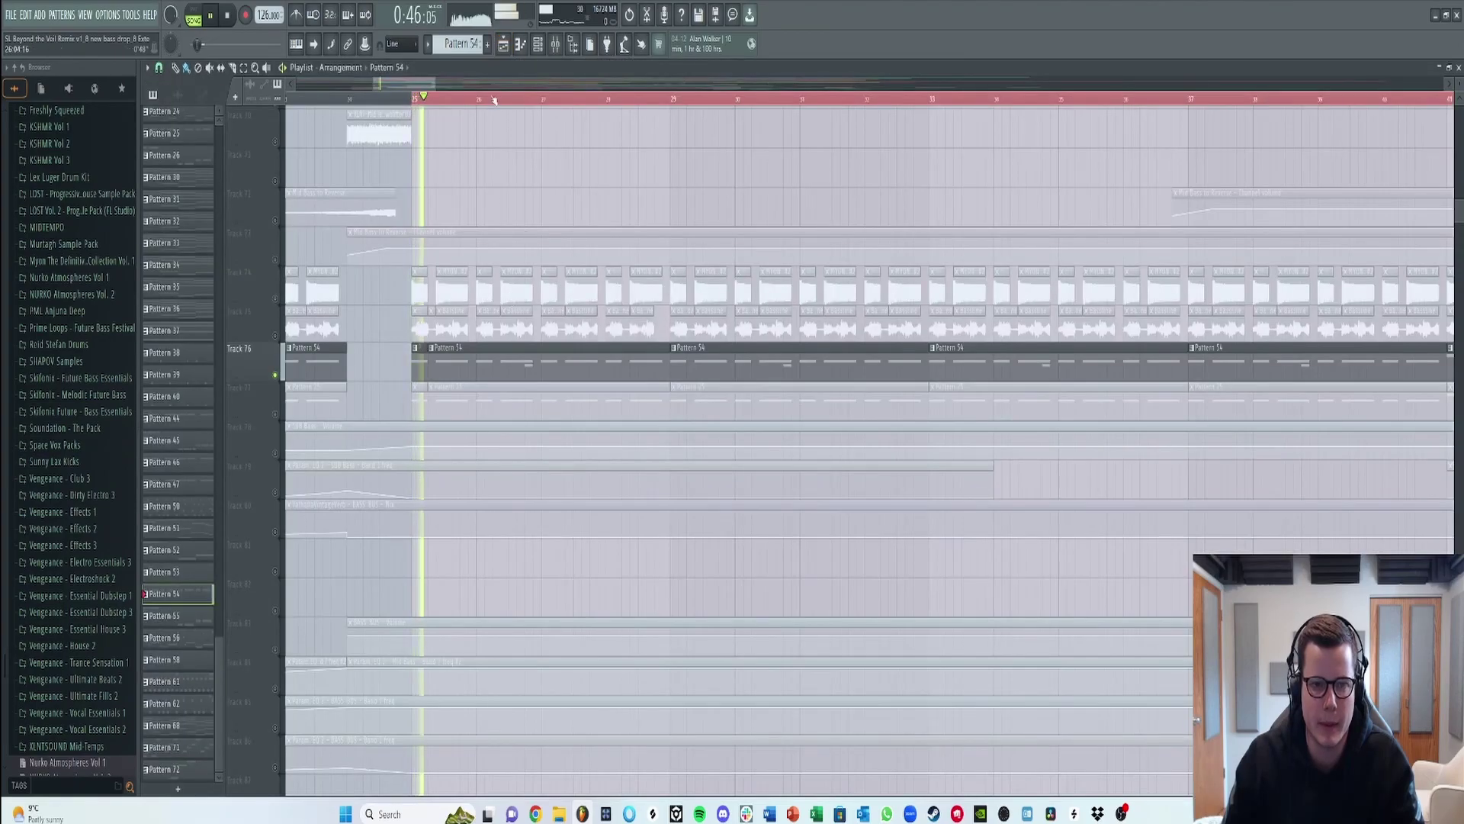
pyautogui.scroll(-4, 470, 146)
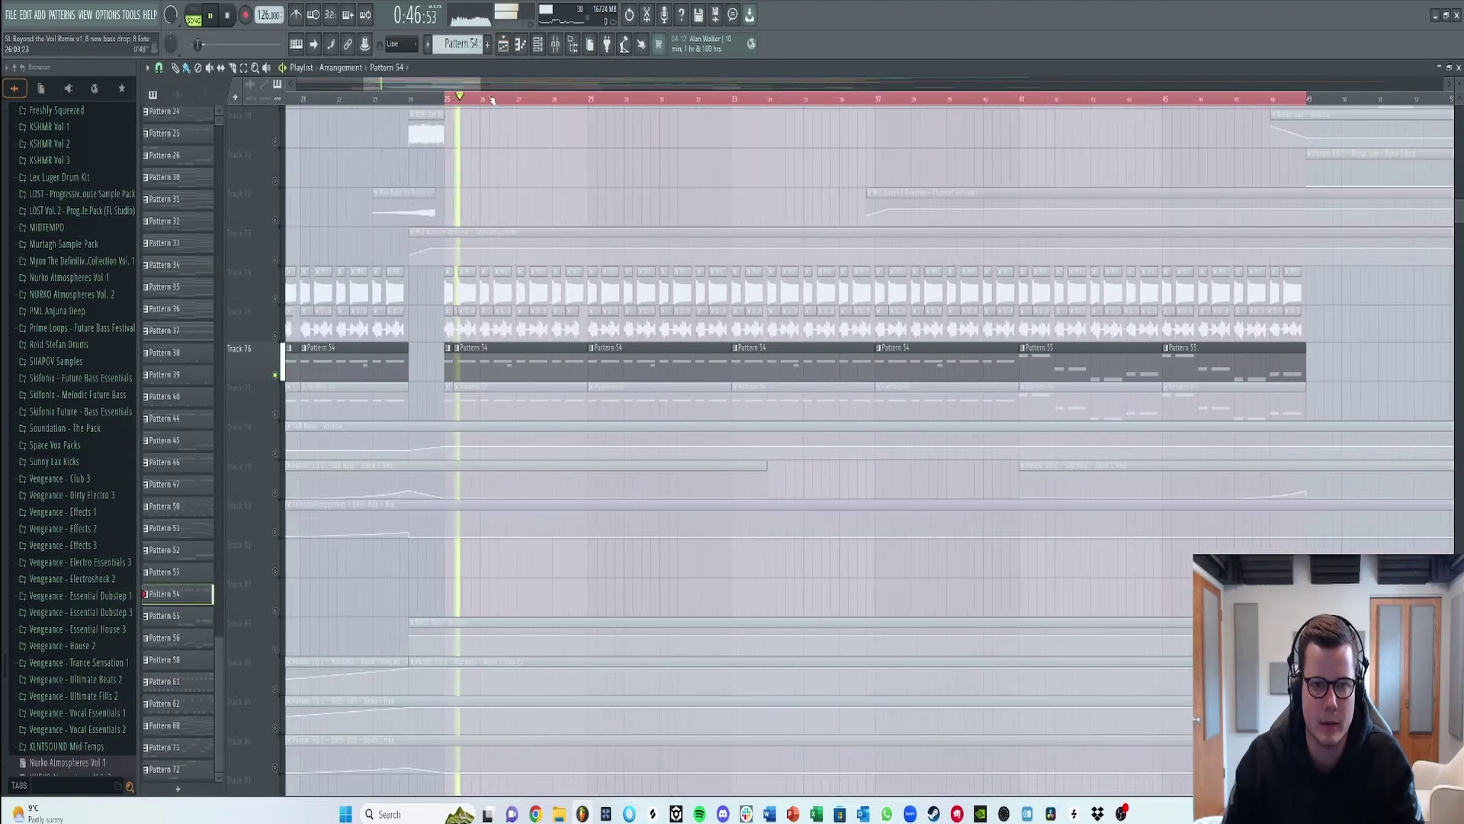
pyautogui.press('space')
# - Switch the solo from track 76 to track 77 and audition its Pattern 25 clips from bar 25
pyautogui.click(275, 374)
pyautogui.click(276, 414)
pyautogui.press('space')
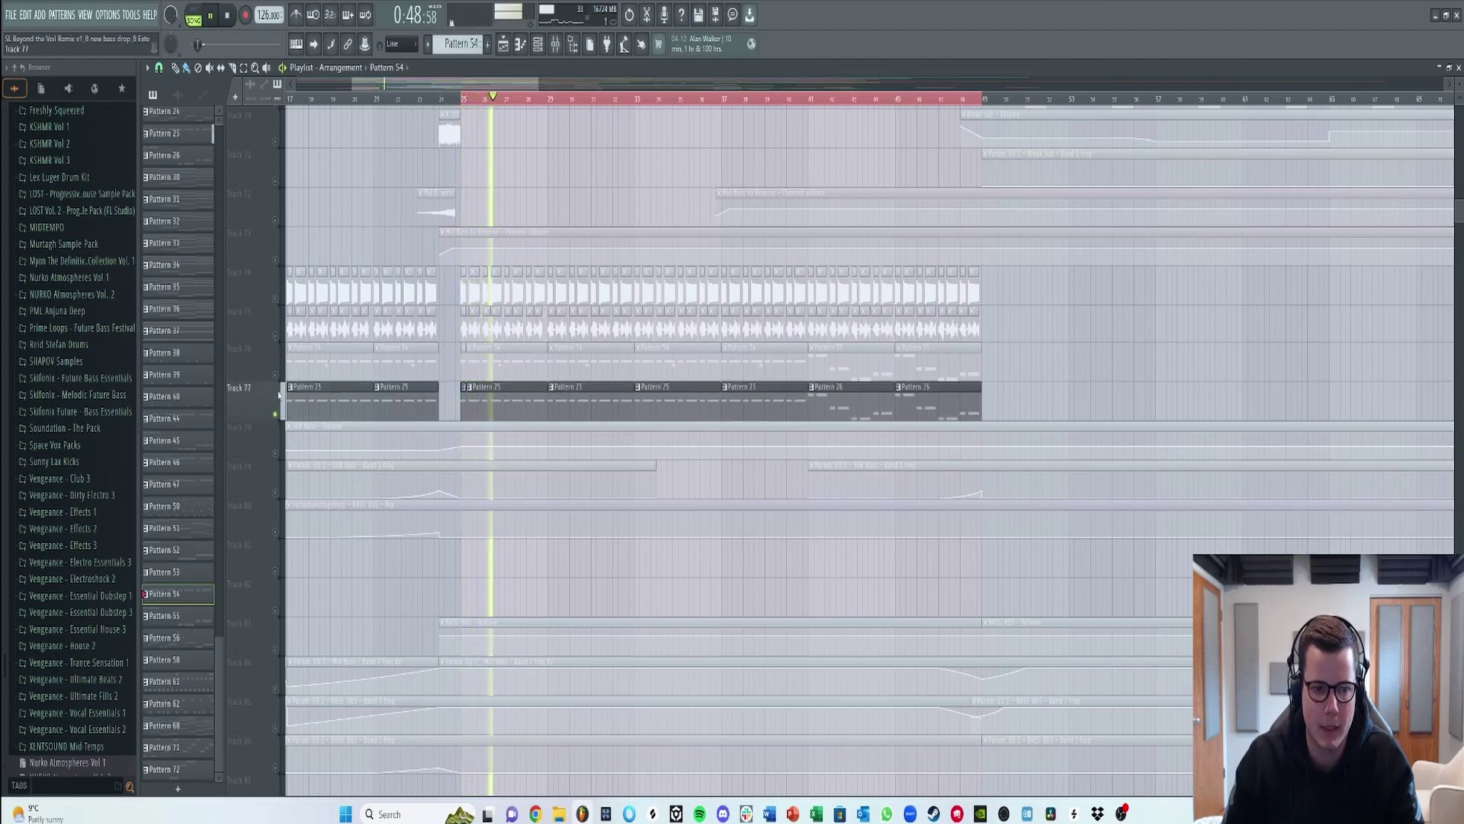
pyautogui.press('space')
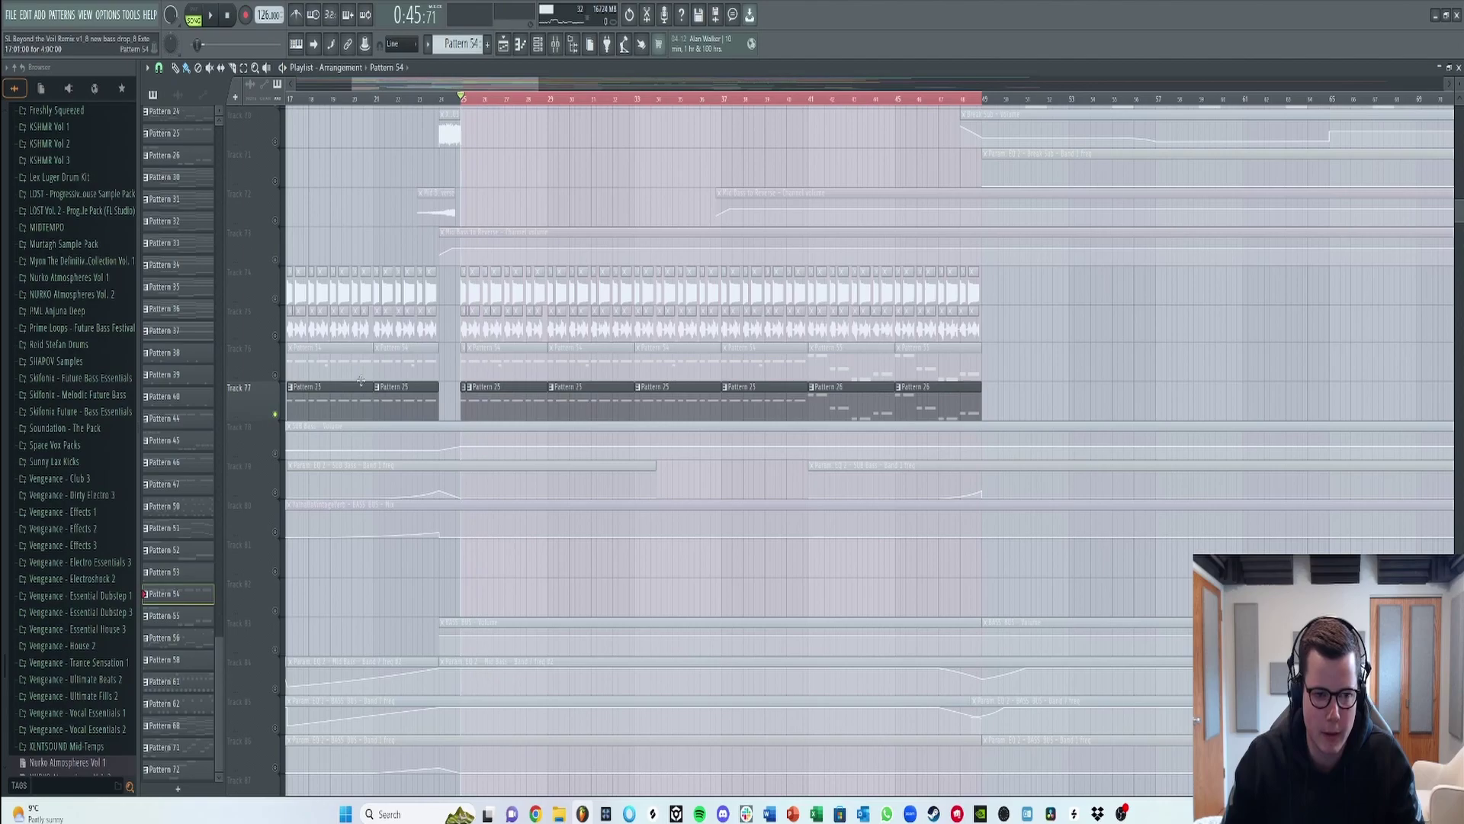
# - Enable the bass layers and automation on tracks 73 to 76 and 78 to 80, leaving track 77 muted
pyautogui.click(275, 335)
pyautogui.click(275, 298)
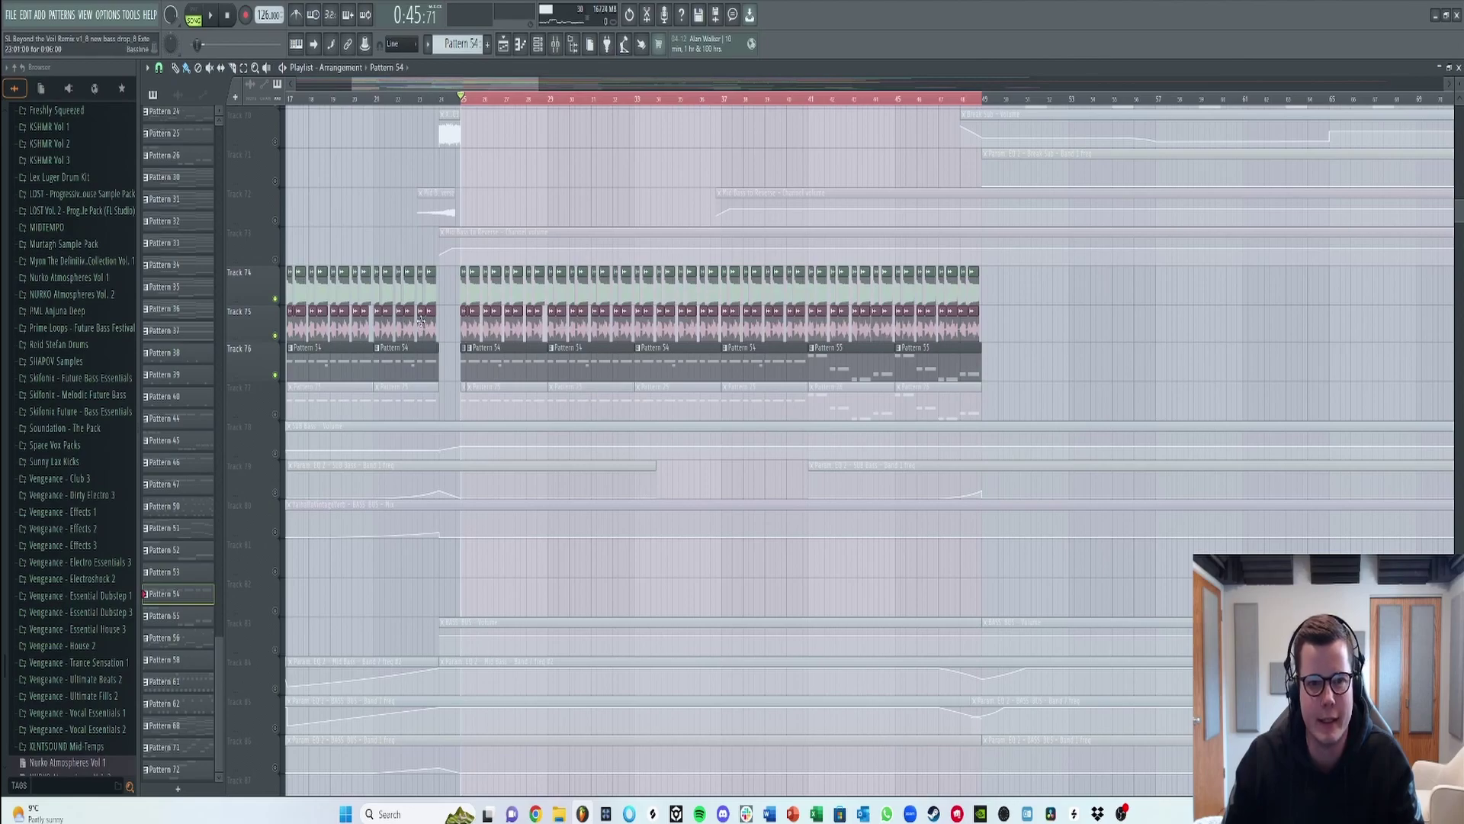
pyautogui.click(276, 260)
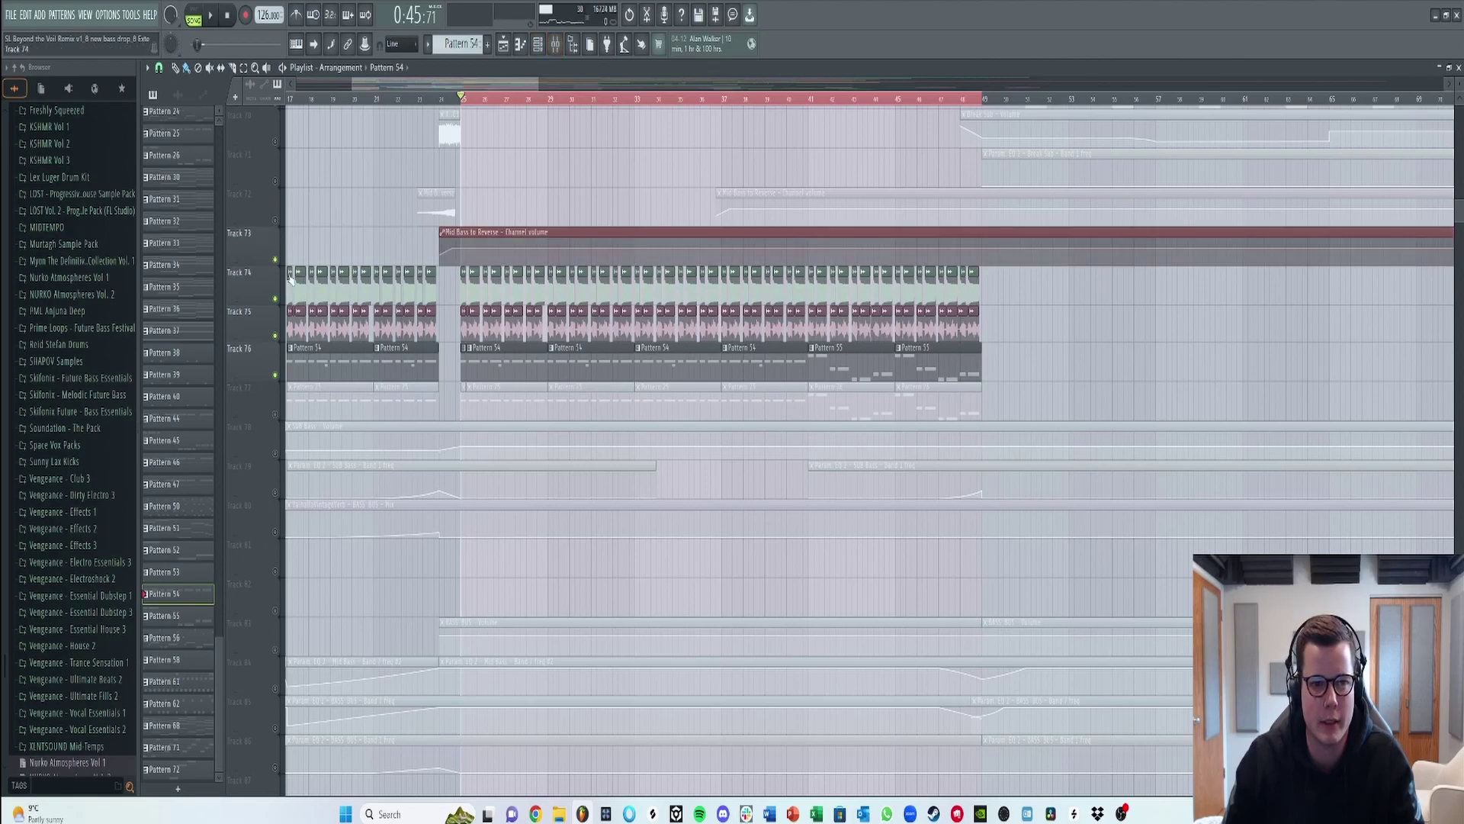
pyautogui.click(276, 414)
pyautogui.click(277, 414)
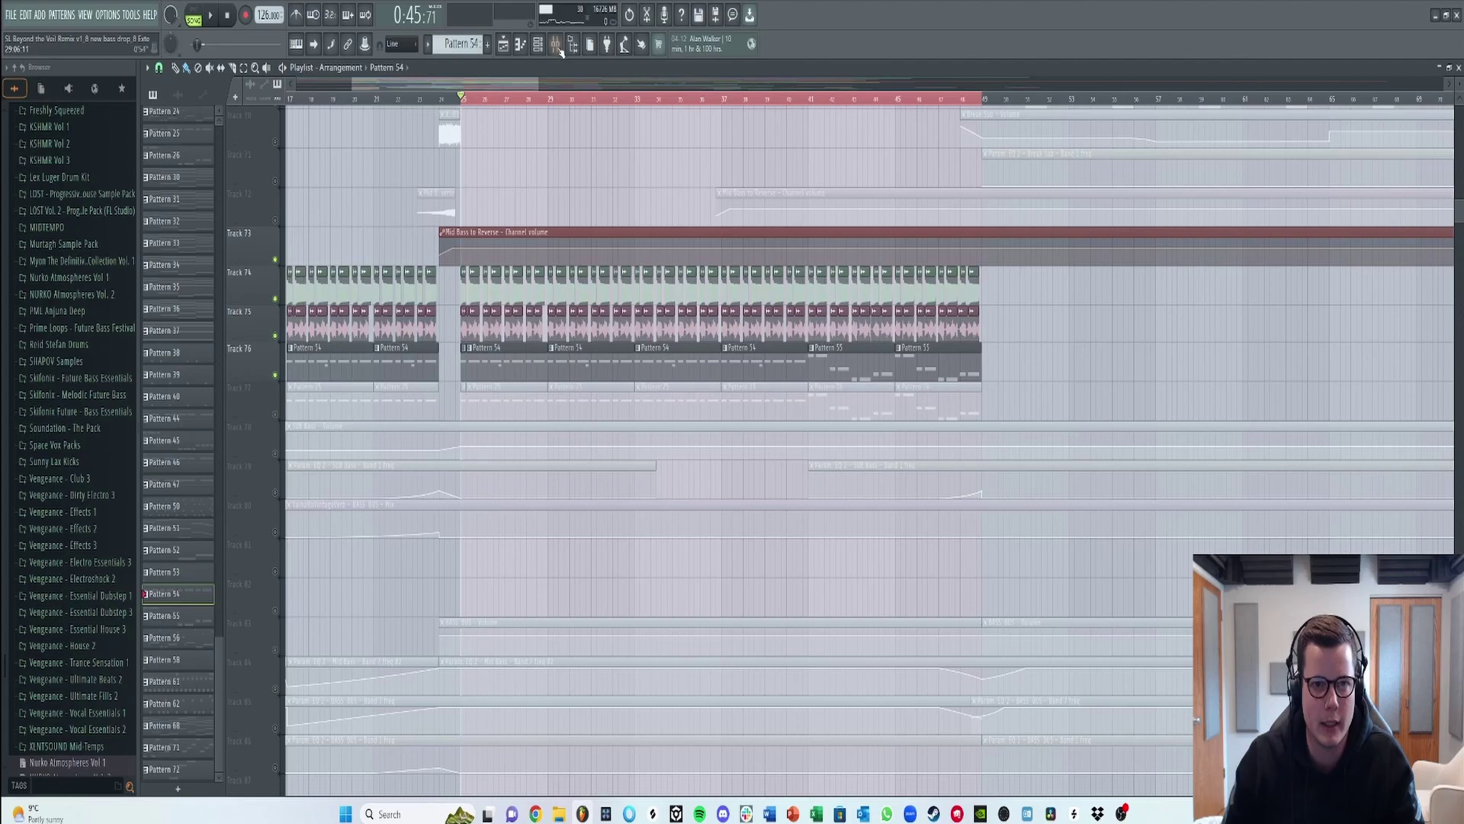
pyautogui.click(275, 453)
pyautogui.click(275, 492)
pyautogui.click(275, 532)
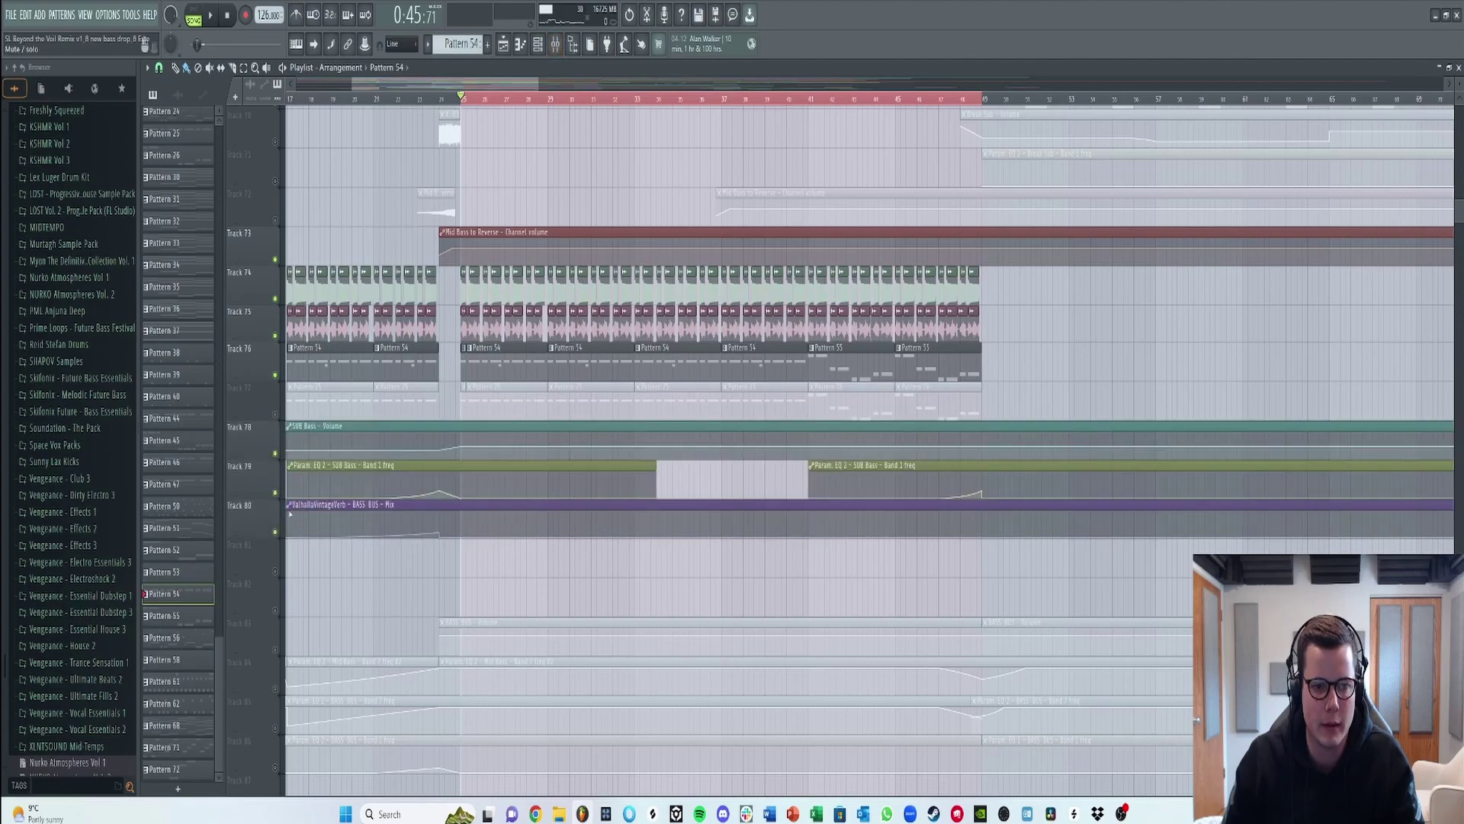
# - Play the bass with the mixer open and inspect CamelCrusher and API-2500 Stereo on the Mid Bass channel
pyautogui.click(555, 43)
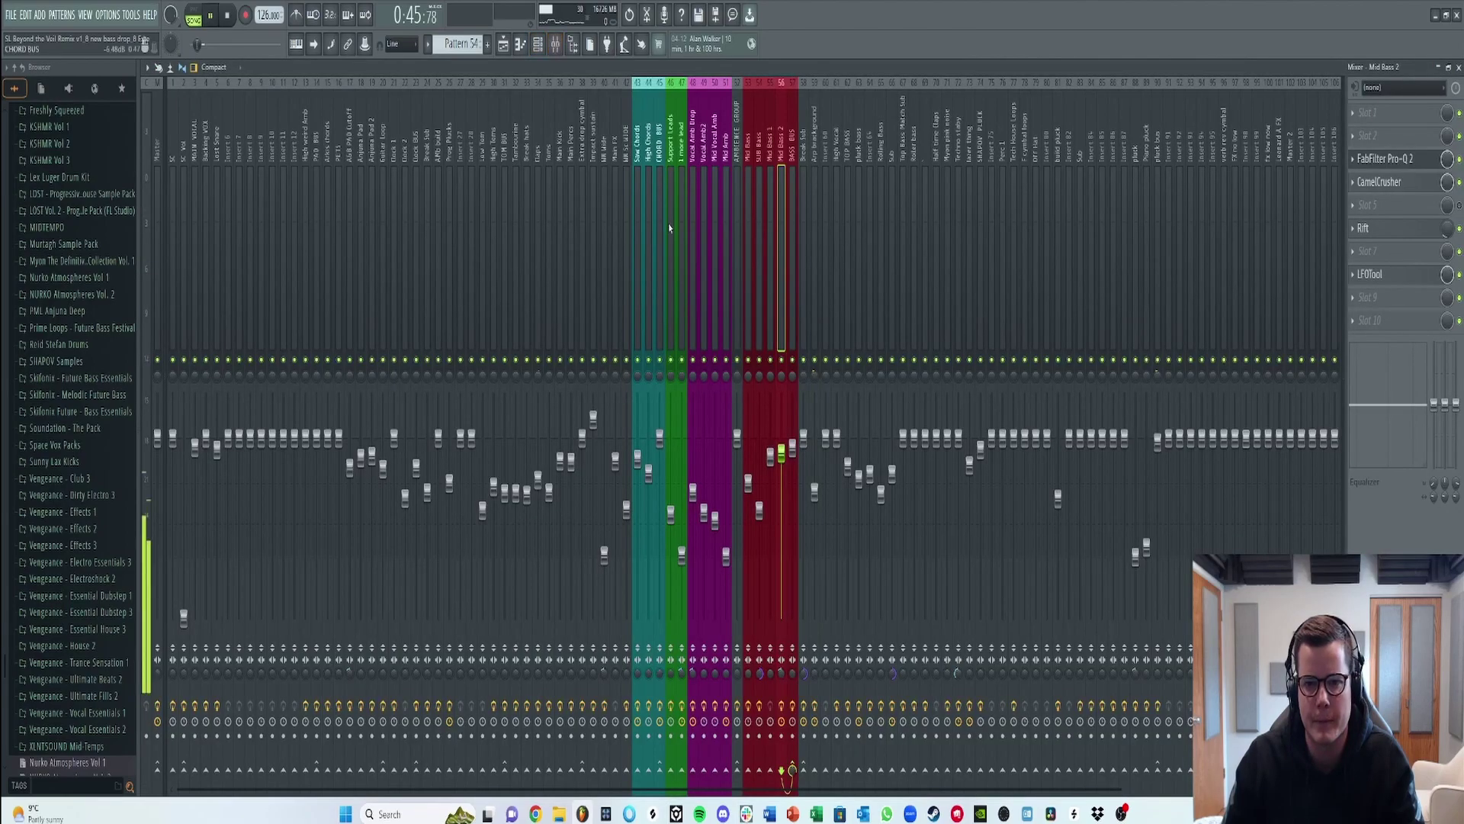
pyautogui.click(750, 155)
pyautogui.press('space')
pyautogui.click(1405, 159)
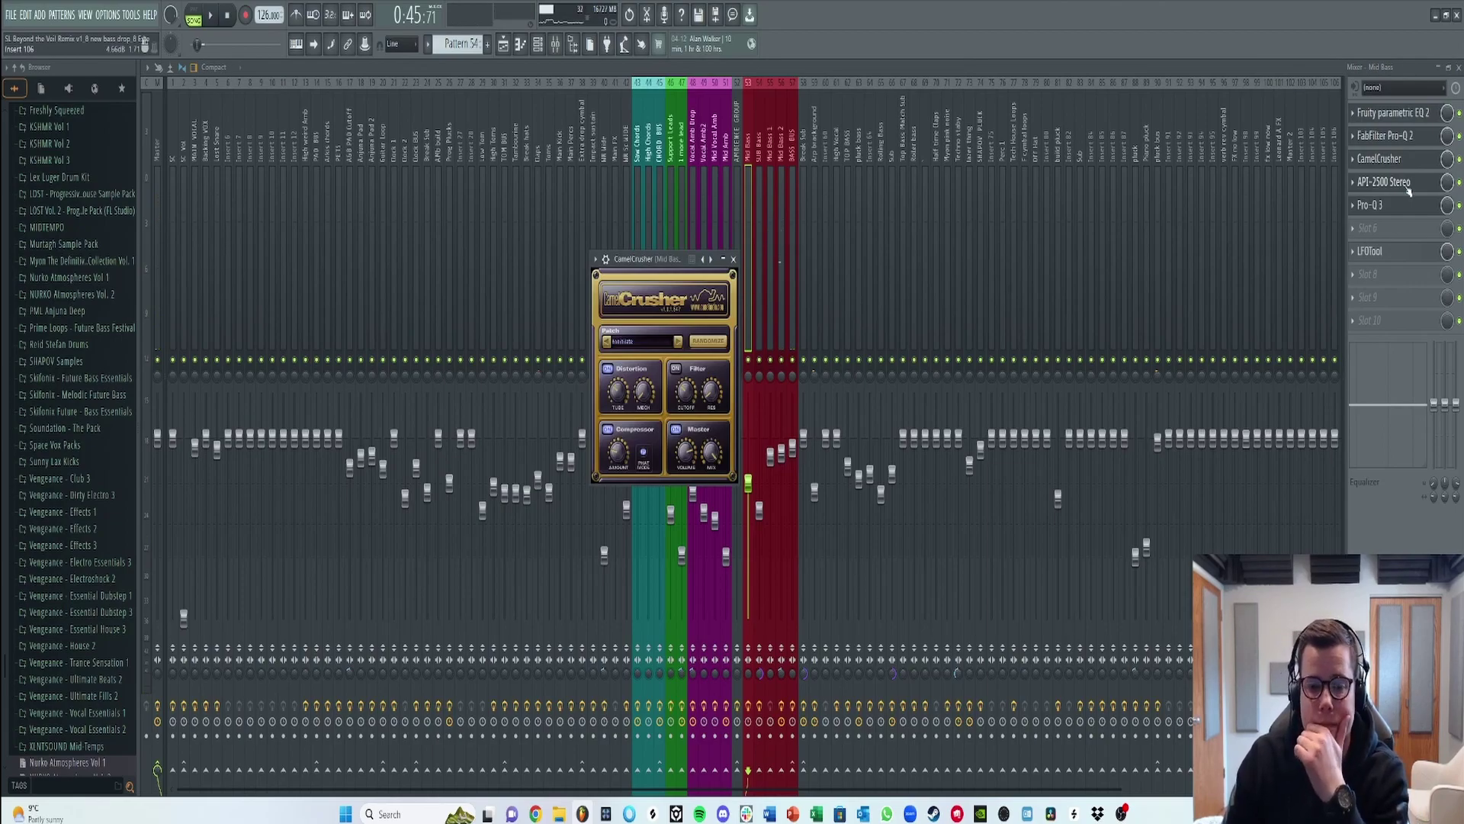
pyautogui.click(1405, 188)
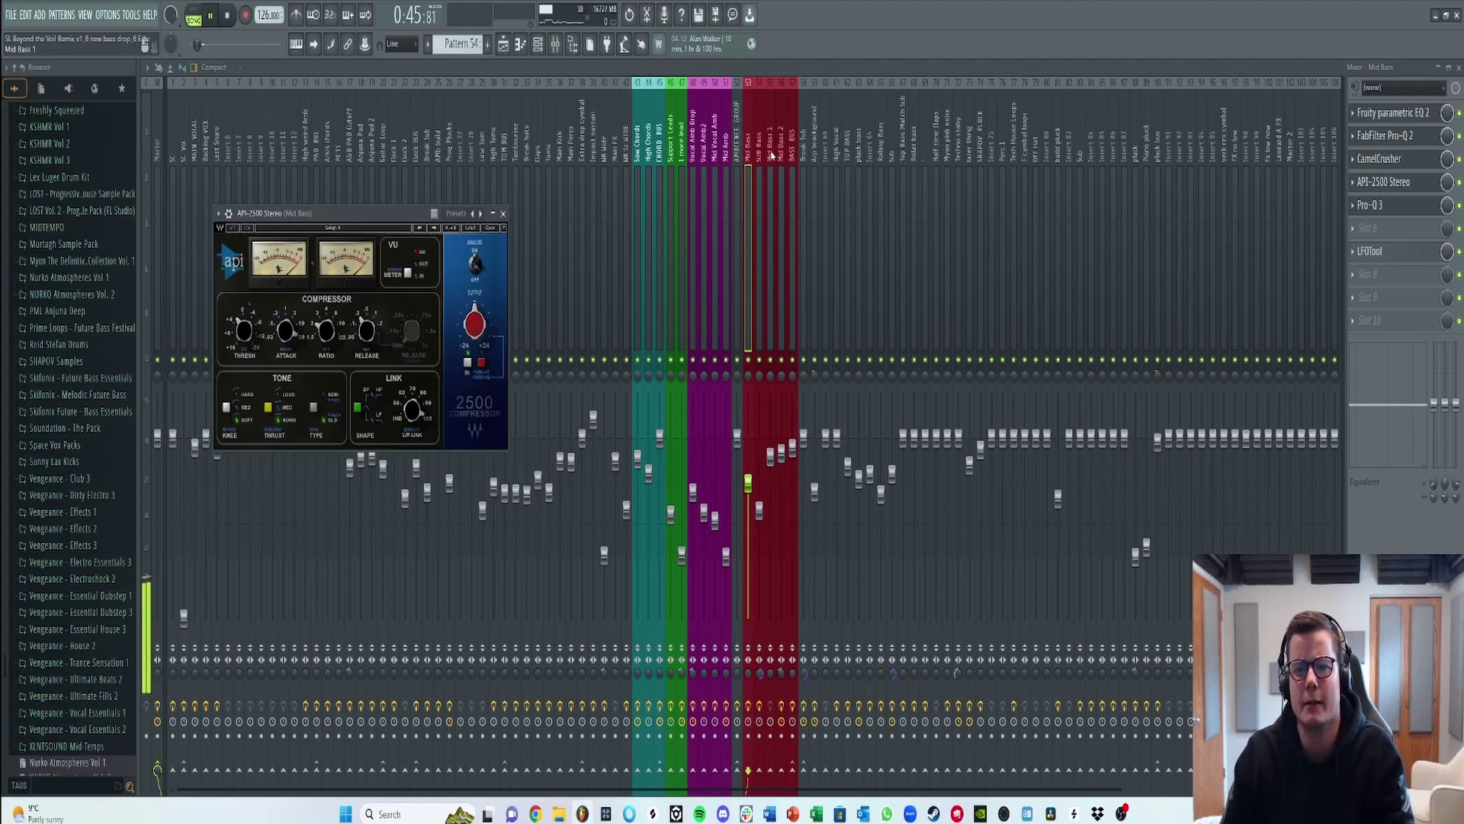
# - Play through the Mid Bass 1, Mid Bass 2 and BASS BUS mixer channels and check the bus's first ValhallaRoom reverb
pyautogui.click(771, 155)
pyautogui.click(781, 158)
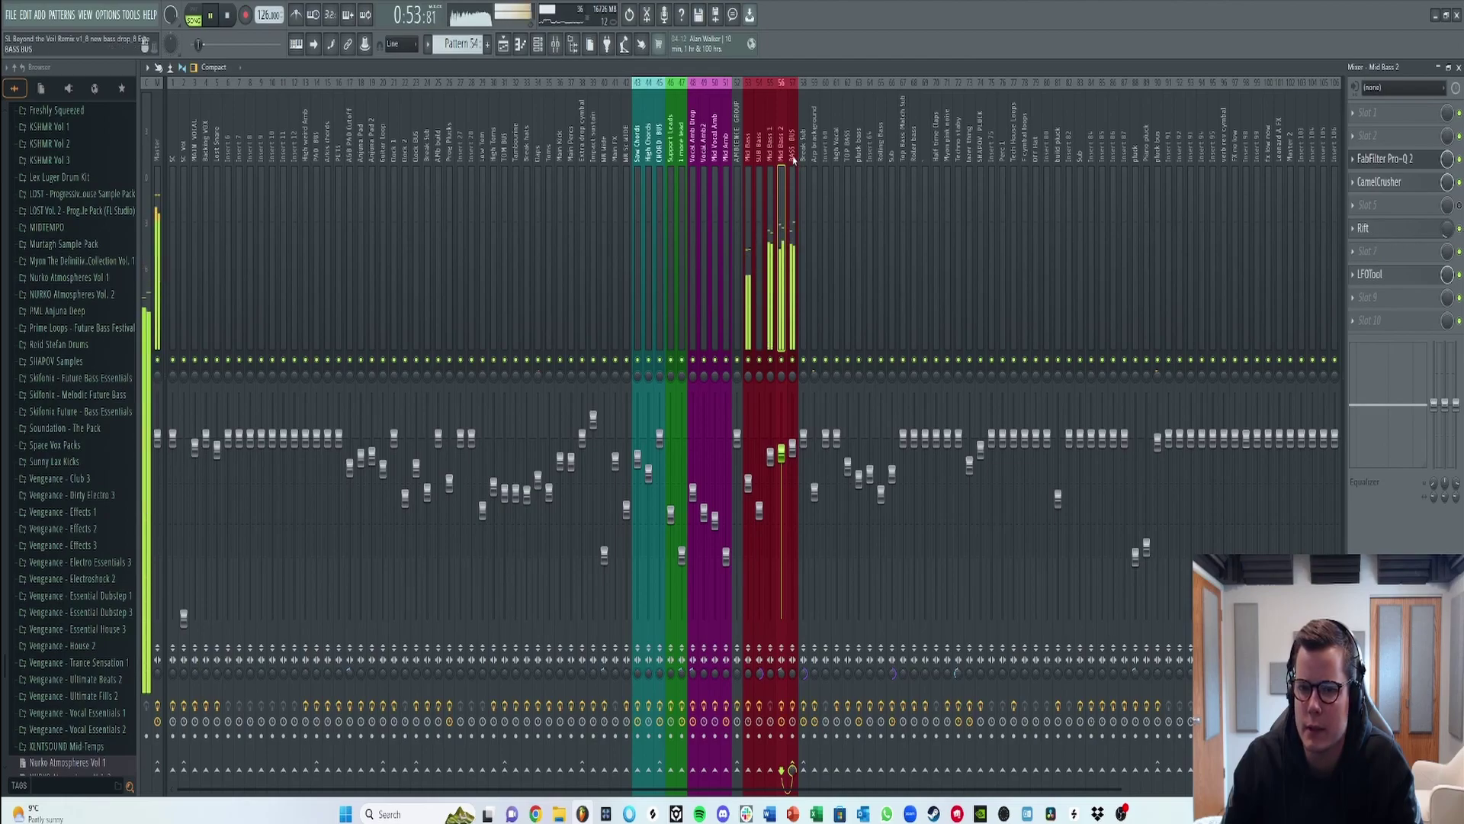
pyautogui.press('Right')
pyautogui.press('space')
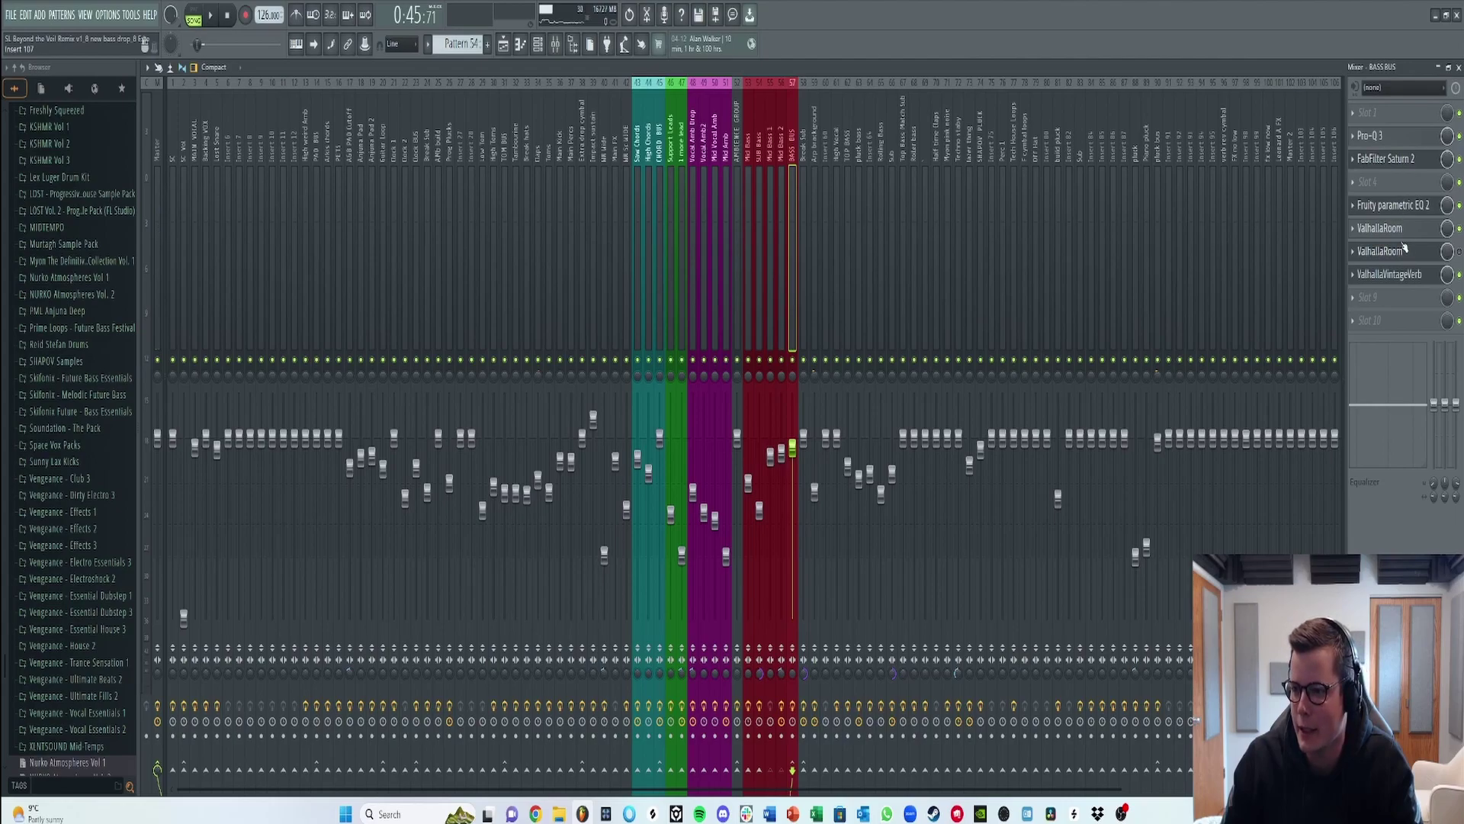
pyautogui.click(1379, 228)
pyautogui.click(636, 203)
# - Return to the playlist and extend the time selection back to start at bar 24
pyautogui.click(503, 45)
pyautogui.scroll(5, 304, 429)
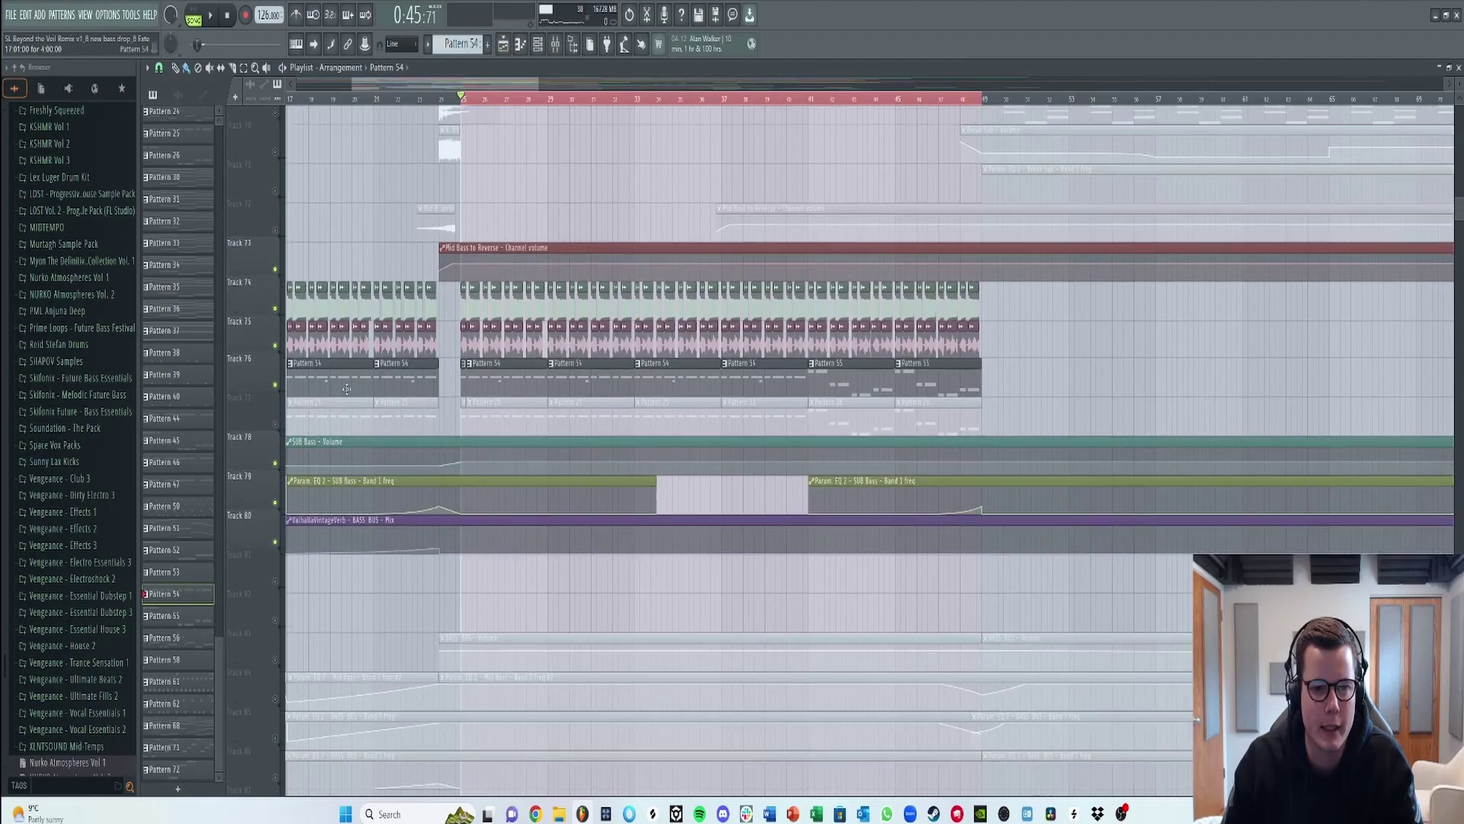
pyautogui.moveTo(461, 102); pyautogui.dragTo(440, 101)
pyautogui.click(534, 168)
pyautogui.rightClick(534, 168)
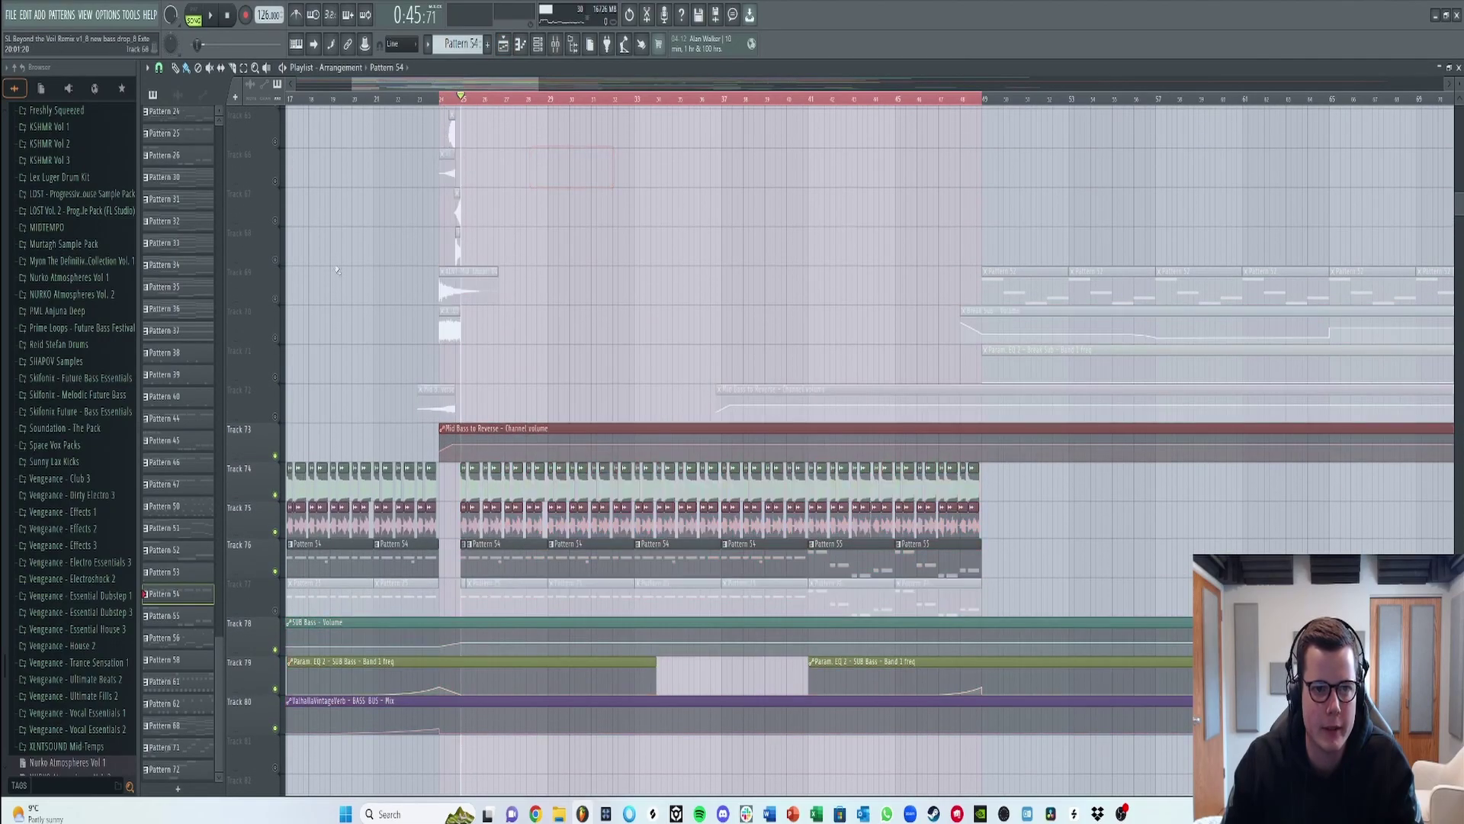
# - Enable the fill, impact and automation tracks 63 to 72 above the bass layers and briefly play from bar 24
pyautogui.moveTo(276, 416); pyautogui.dragTo(278, 273)
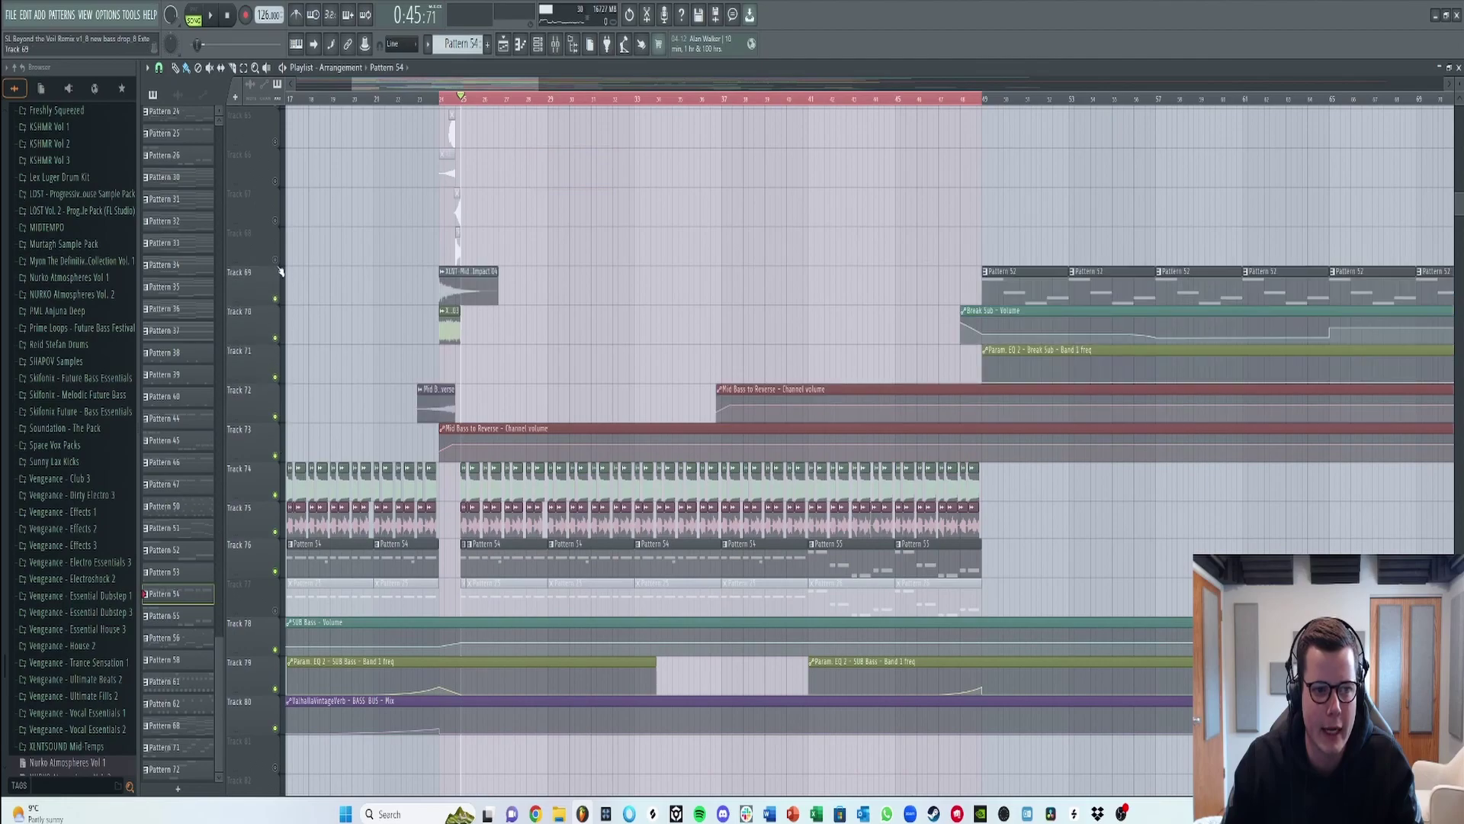
pyautogui.scroll(2, 350, 326)
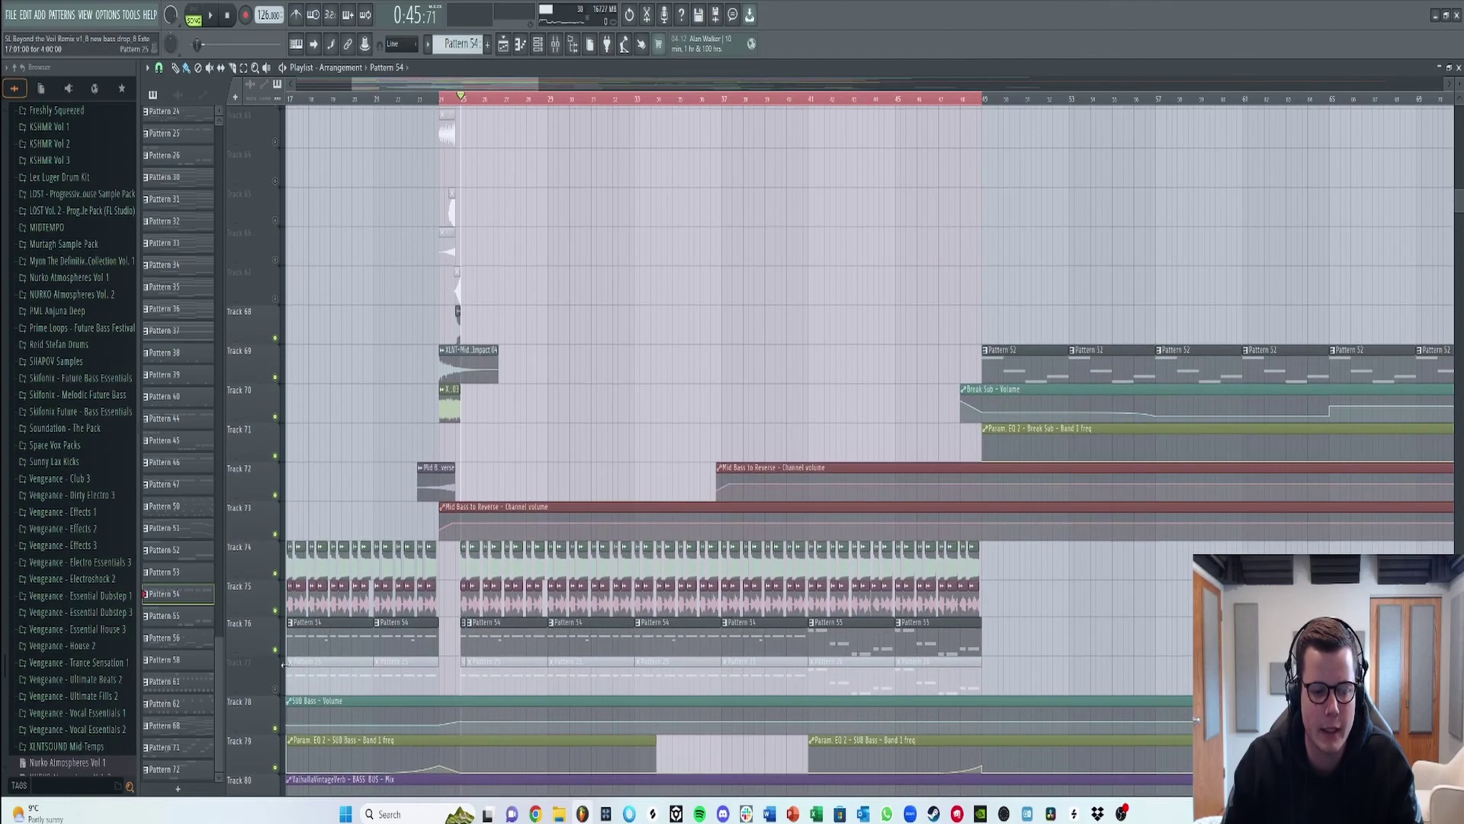
pyautogui.scroll(2, 278, 398)
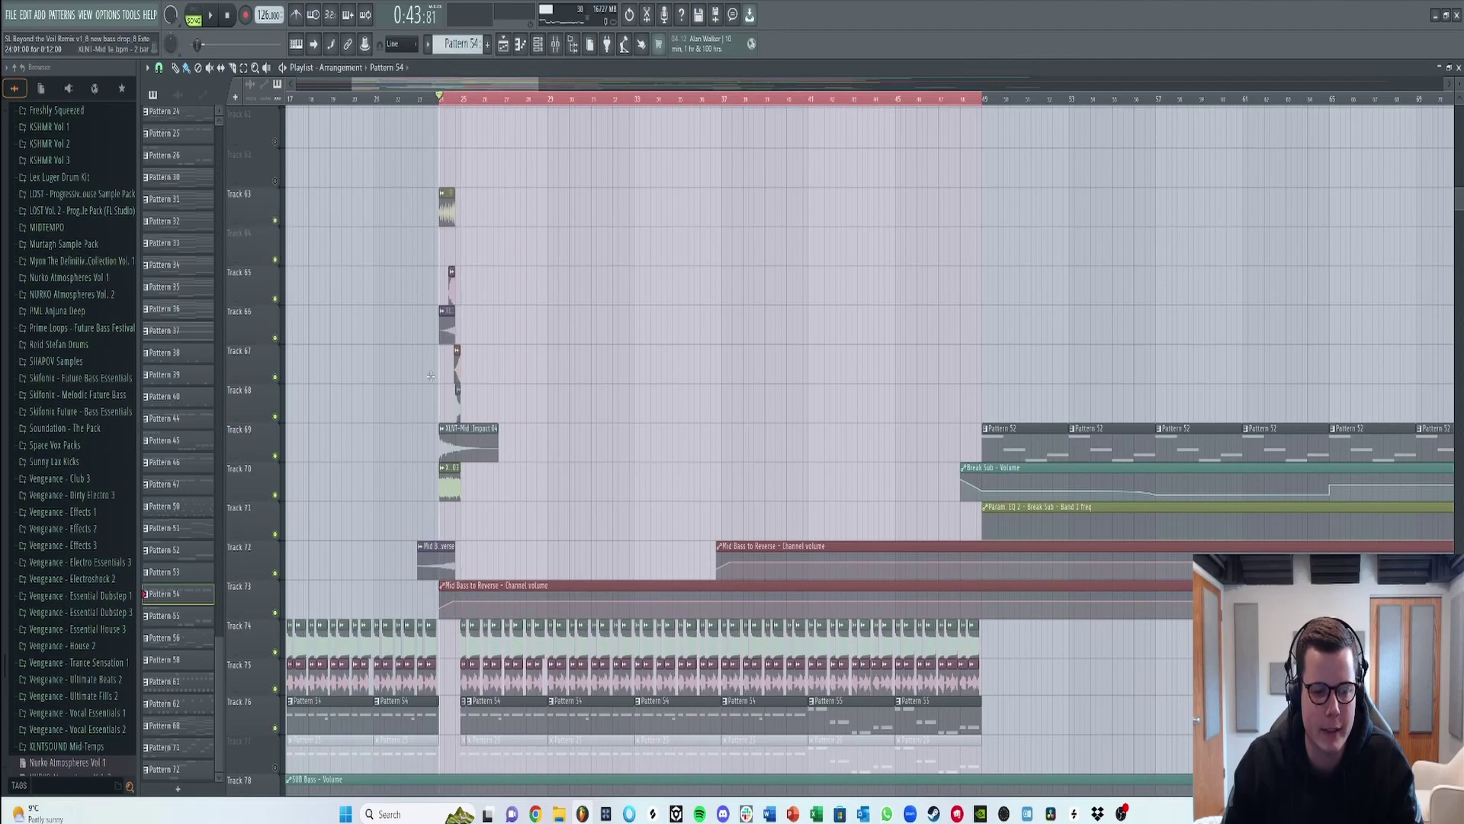
pyautogui.press('space')
# - Solo the reversed mid bass on track 72, audition it from bar 24, and enable the volume automation on track 73
pyautogui.press('space')
pyautogui.rightClick(276, 574)
pyautogui.press('space')
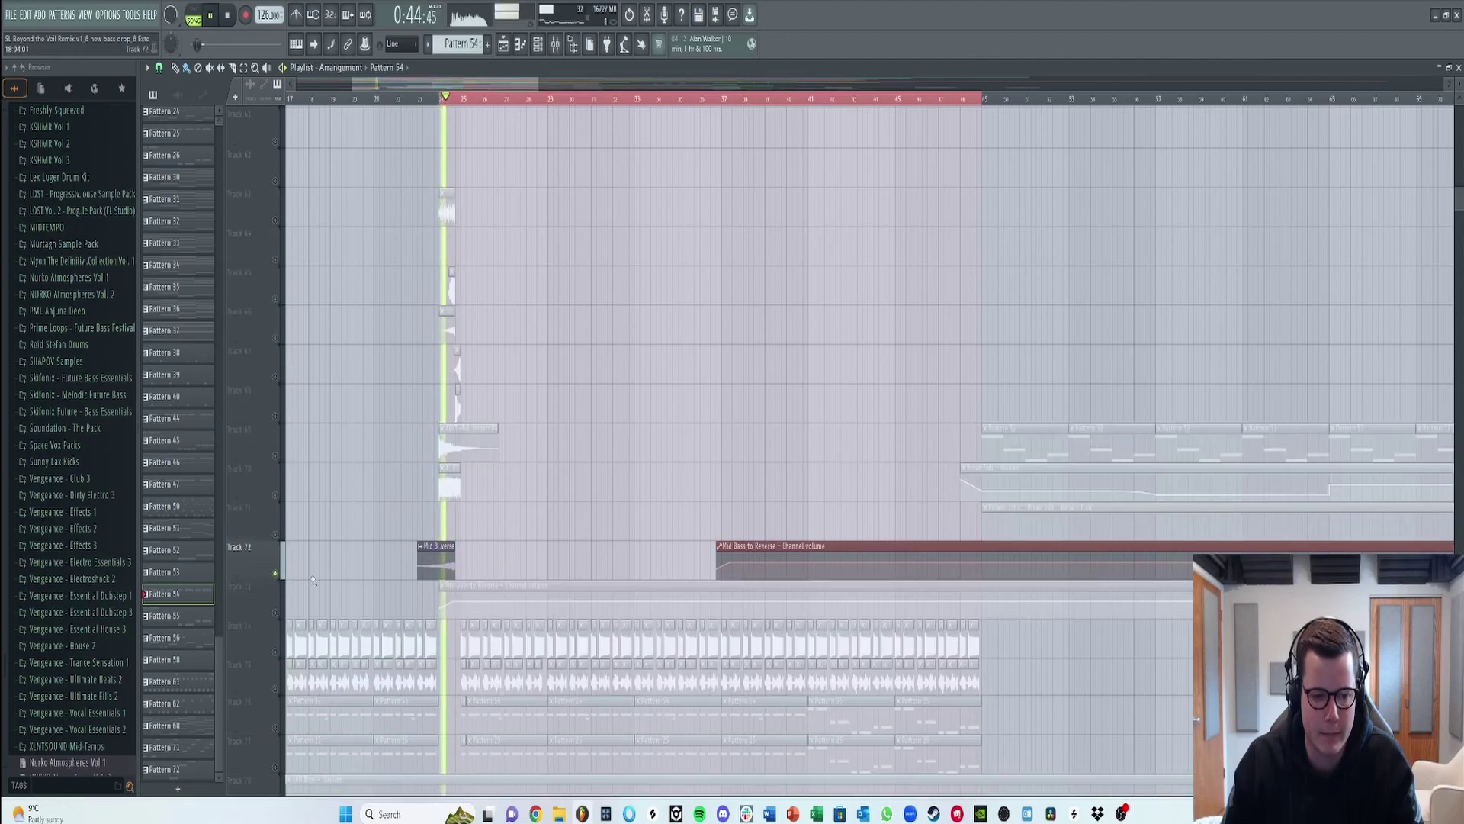
pyautogui.click(277, 612)
# - Add tracks 70 and 69 with the mid impact to the soloed tracks and audition them from bar 24
pyautogui.press('space')
pyautogui.click(275, 494)
pyautogui.click(275, 455)
# - Add the fill effects on tracks 63 to 68 to the soloed tracks and play the bar 24 fill
pyautogui.press('space')
pyautogui.press('space')
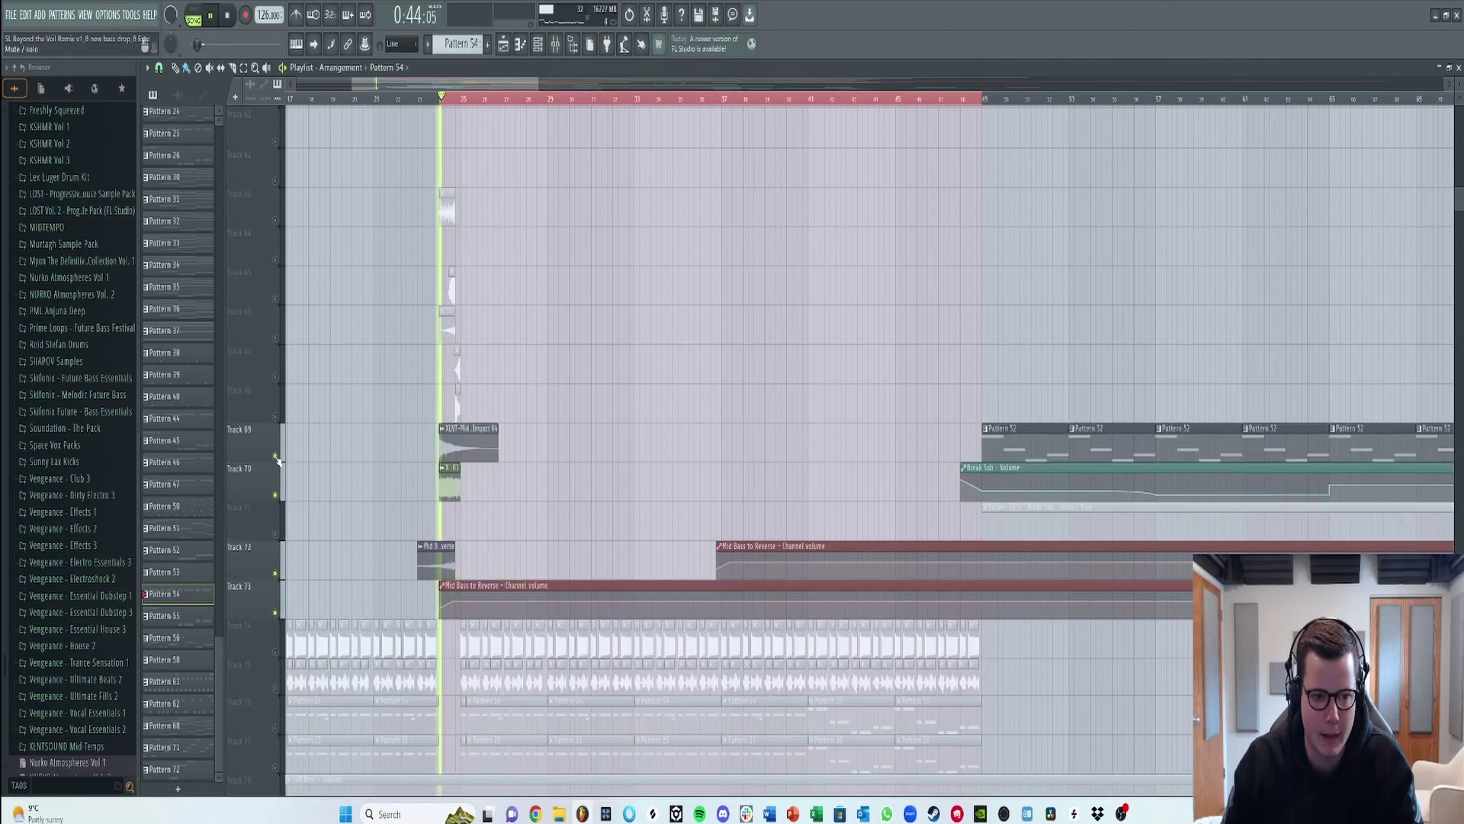
pyautogui.click(275, 416)
pyautogui.press('space')
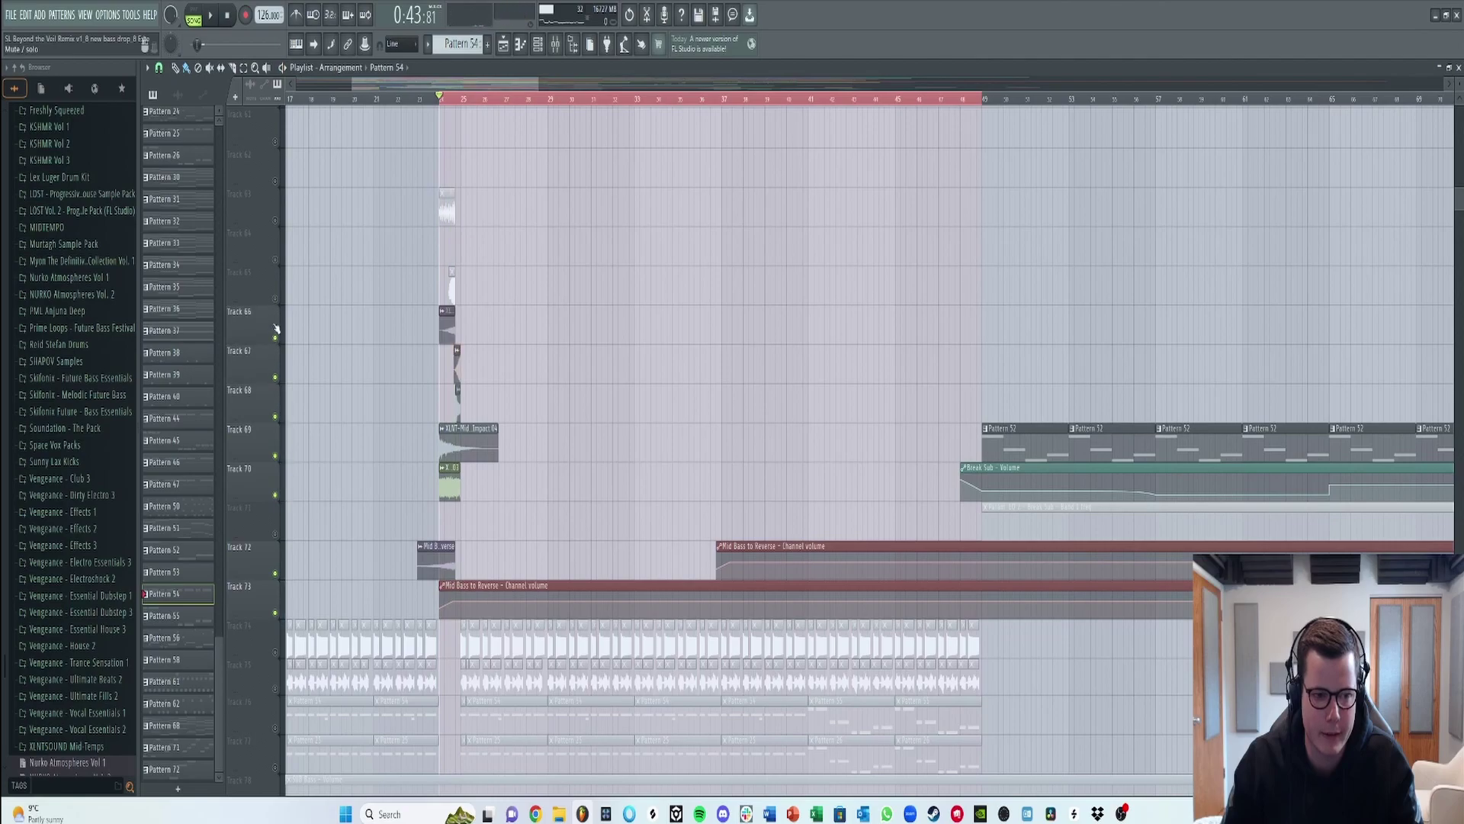
pyautogui.press('space')
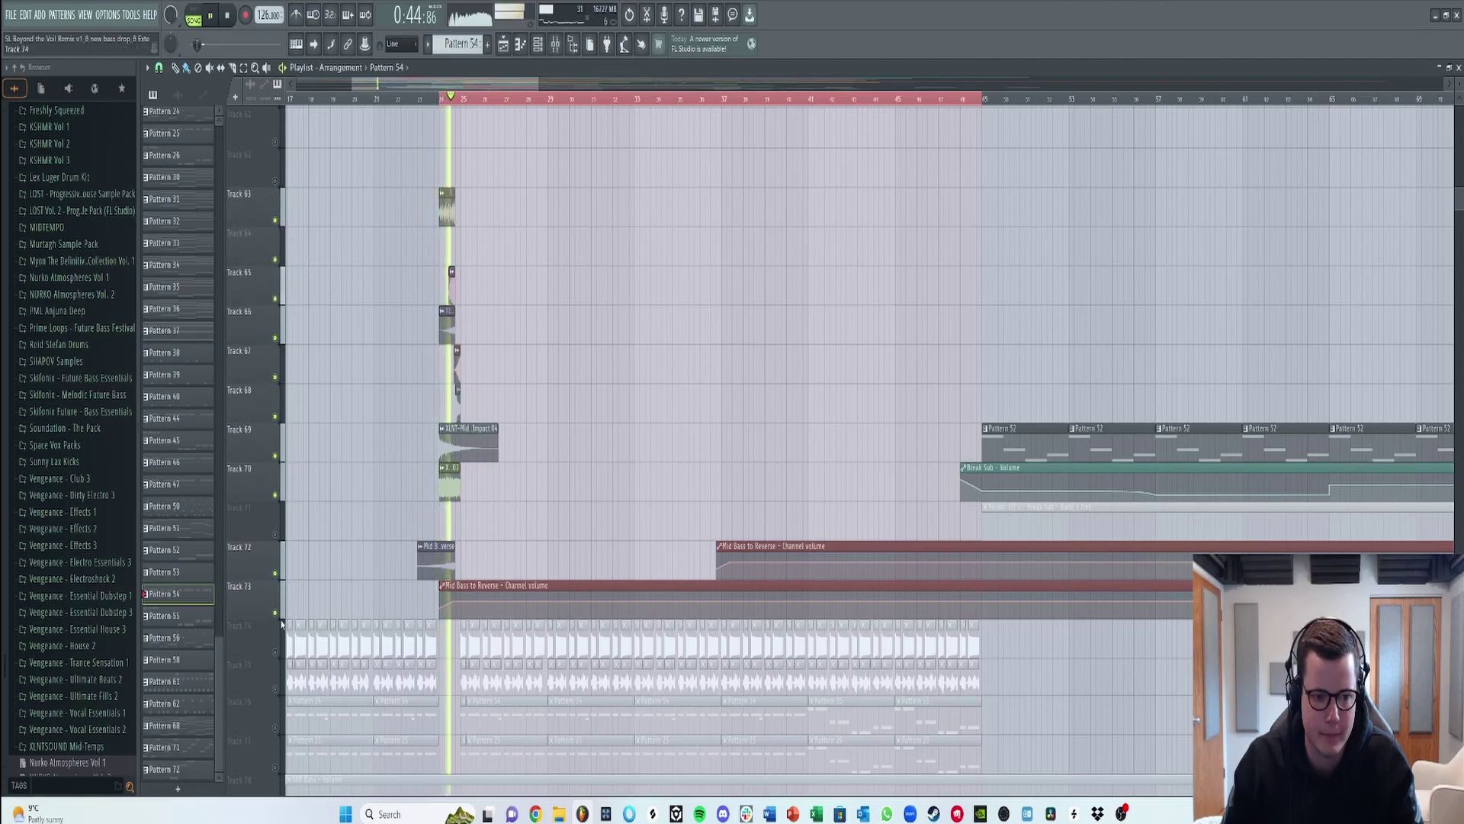
pyautogui.scroll(-7, 391, 529)
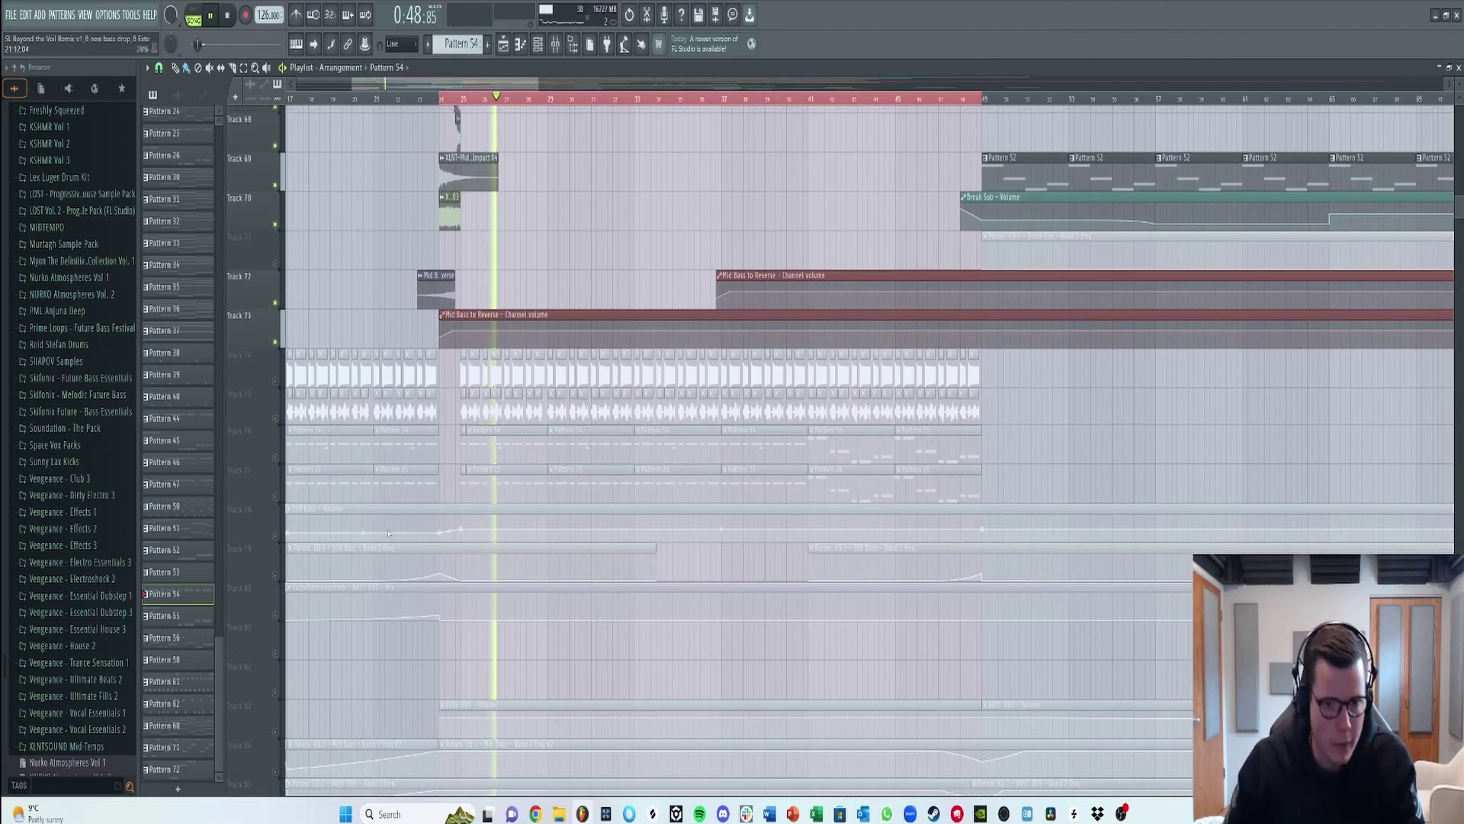
pyautogui.press('space')
# - Enable the drop's effect clips on tracks 90 to 92 and the bass automation on tracks 83 to 86
pyautogui.scroll(-13, 373, 511)
pyautogui.scroll(-2, 359, 488)
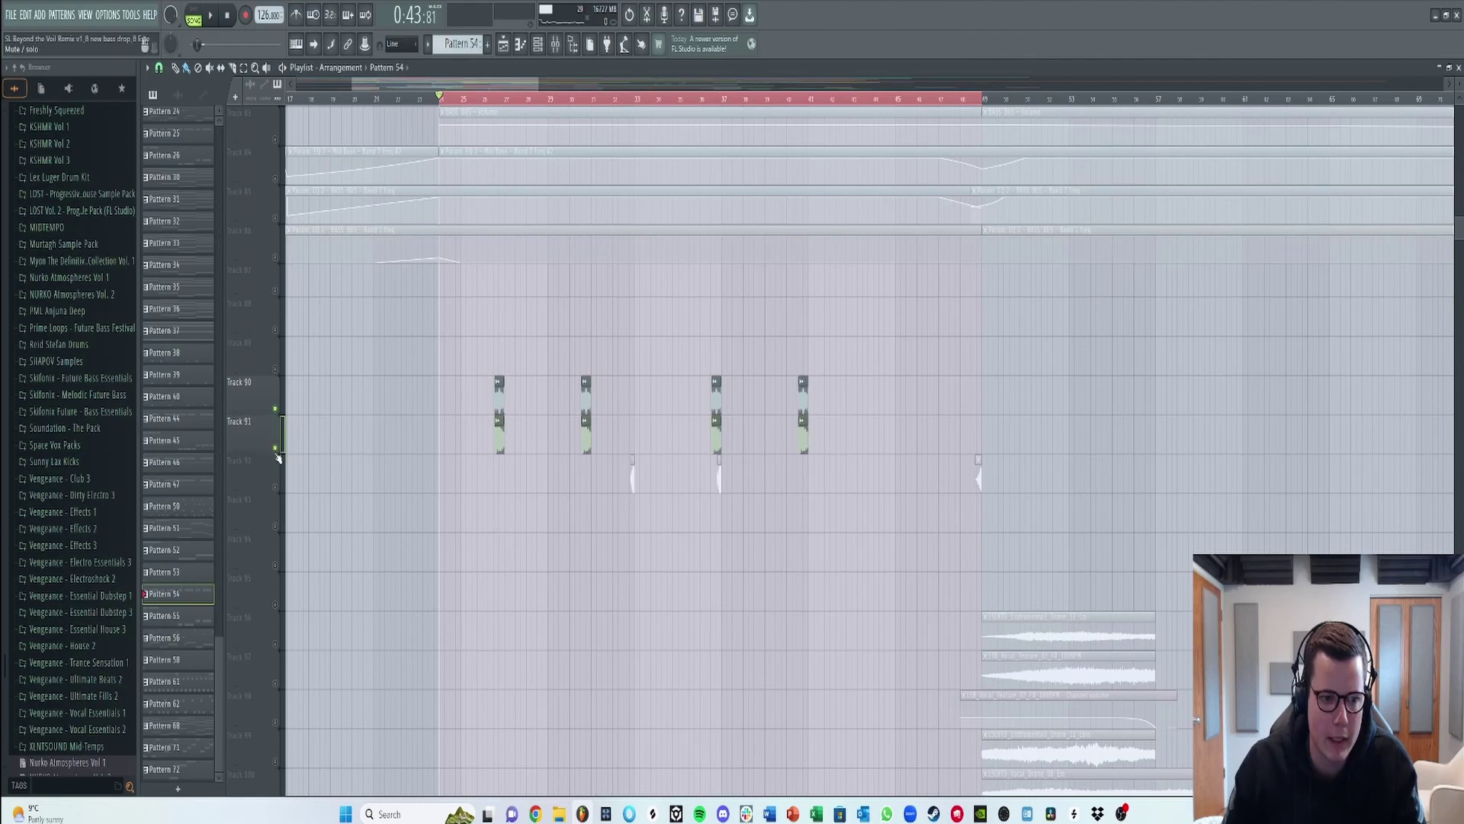
pyautogui.scroll(4, 380, 499)
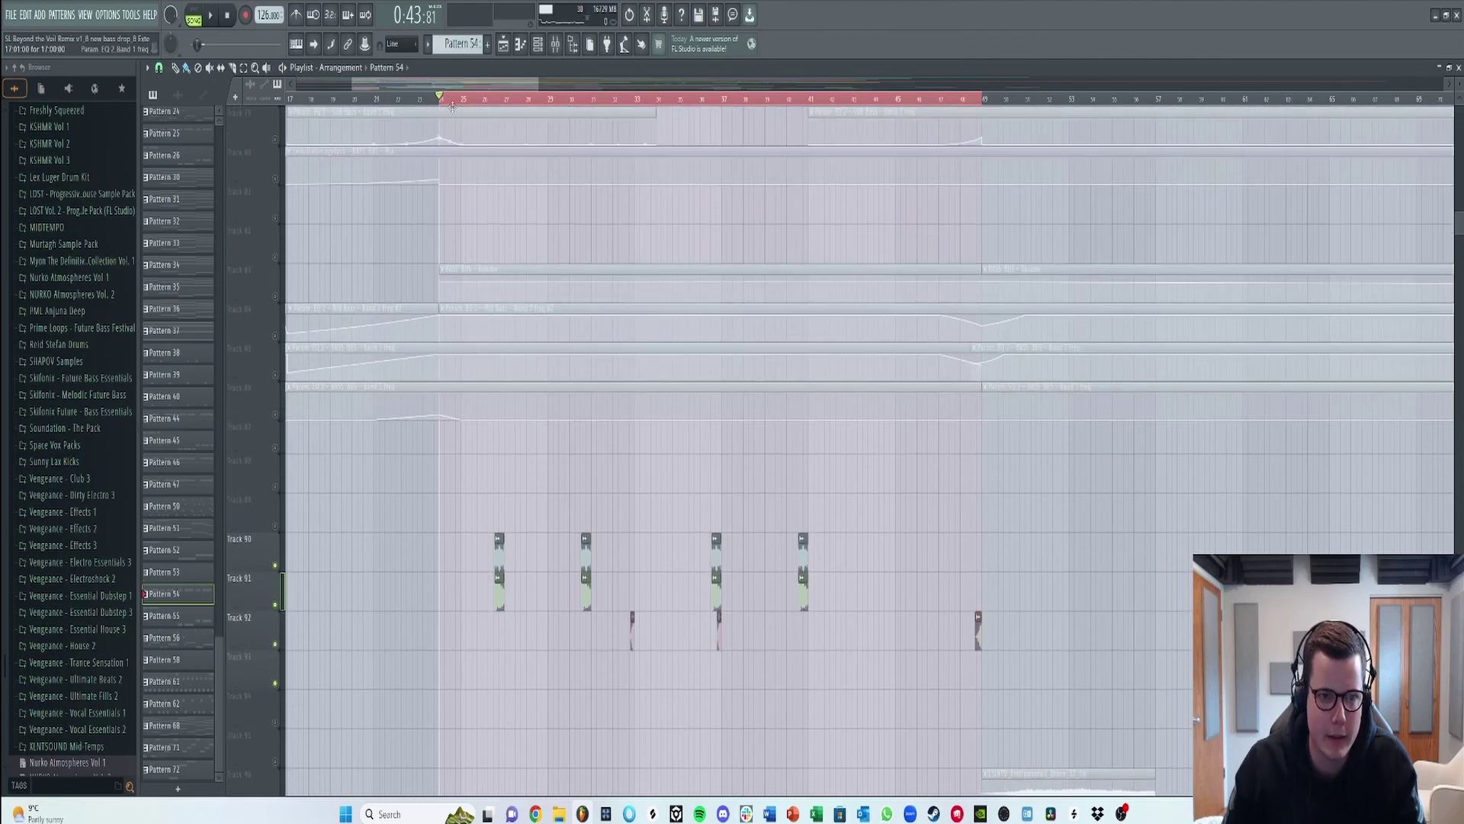
pyautogui.scroll(5, 308, 551)
pyautogui.moveTo(276, 607); pyautogui.dragTo(278, 461)
# - Play from bar 24 with the enabled effects and automation, following the clips on tracks 90 to 92
pyautogui.scroll(2, 333, 462)
pyautogui.scroll(-5, 334, 463)
pyautogui.press('space')
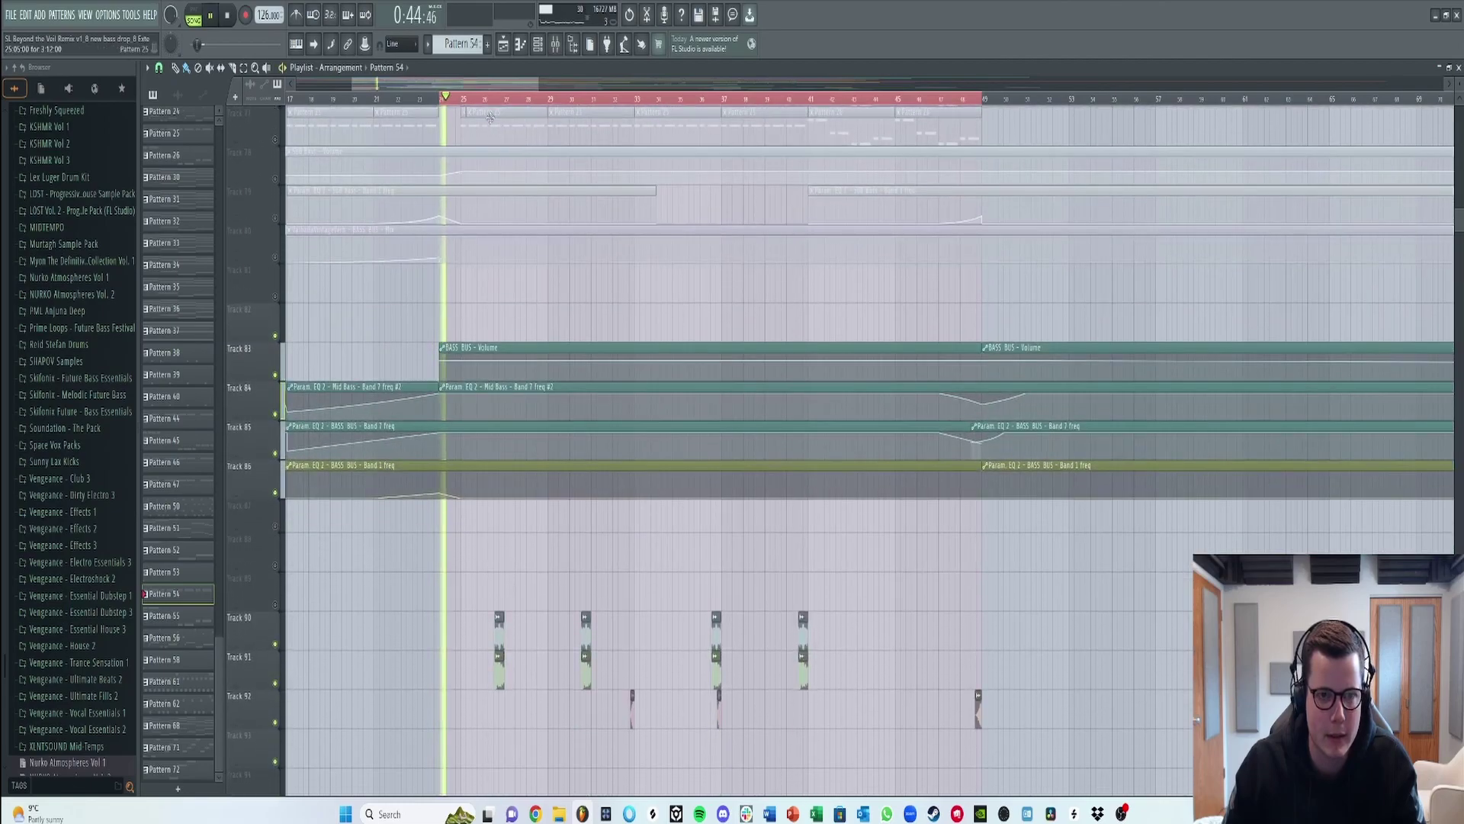
pyautogui.scroll(-8, 488, 522)
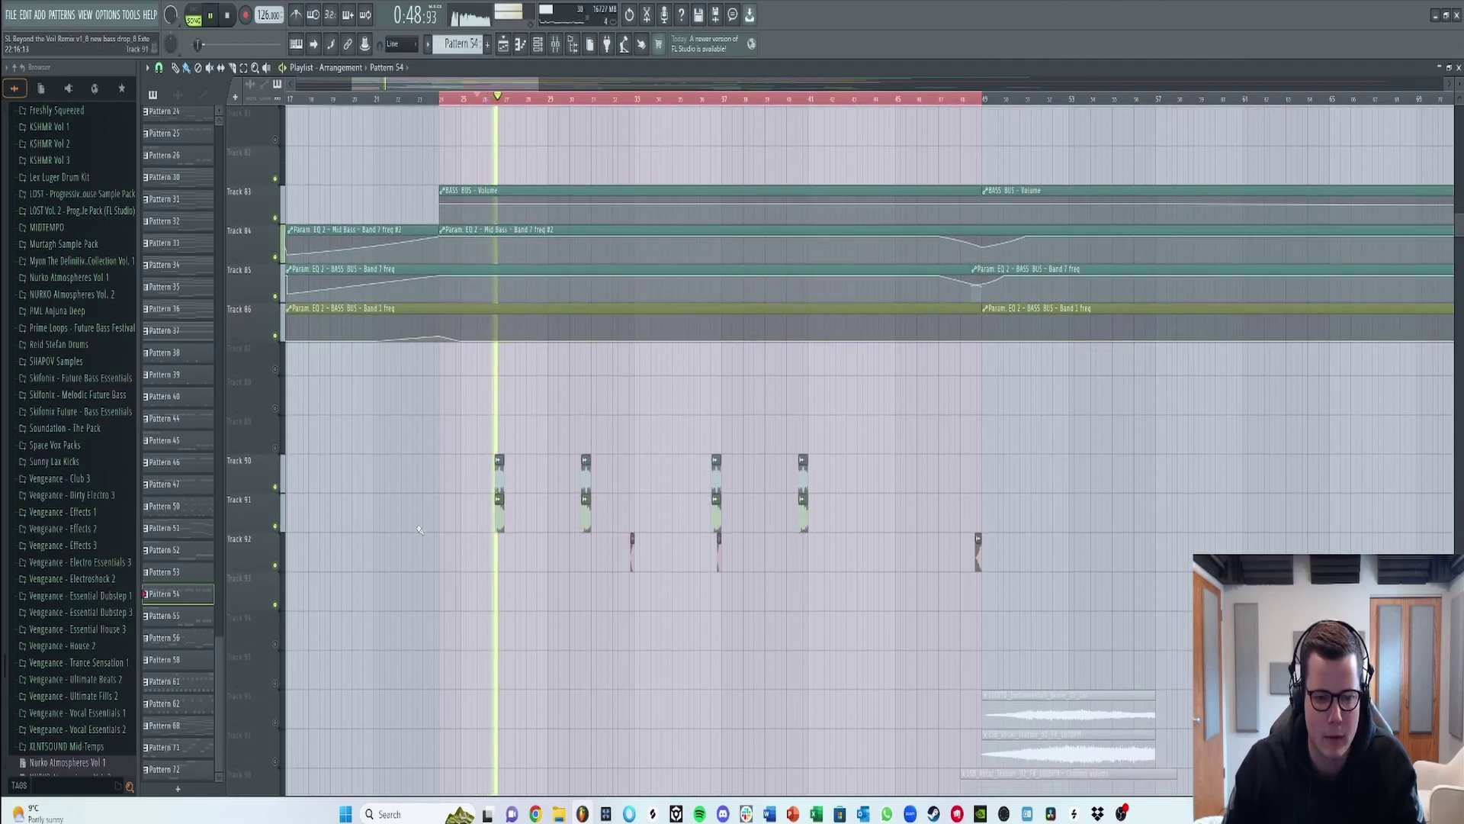
pyautogui.scroll(-8, 419, 525)
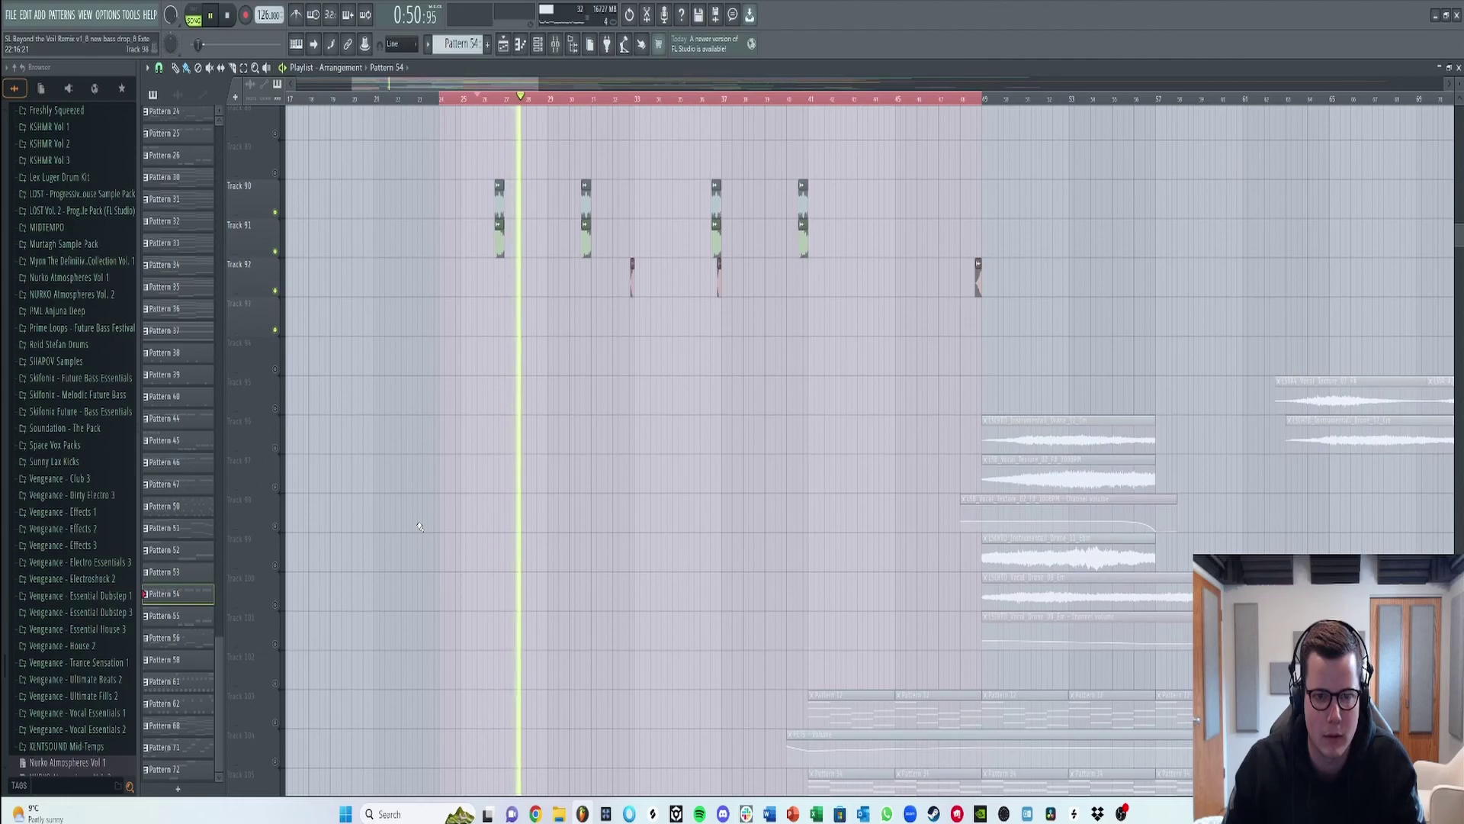
# - Add the bass clips and bass automation on tracks 74 to 80 to the soloed tracks during playback
pyautogui.scroll(5, 405, 529)
pyautogui.scroll(20, 400, 531)
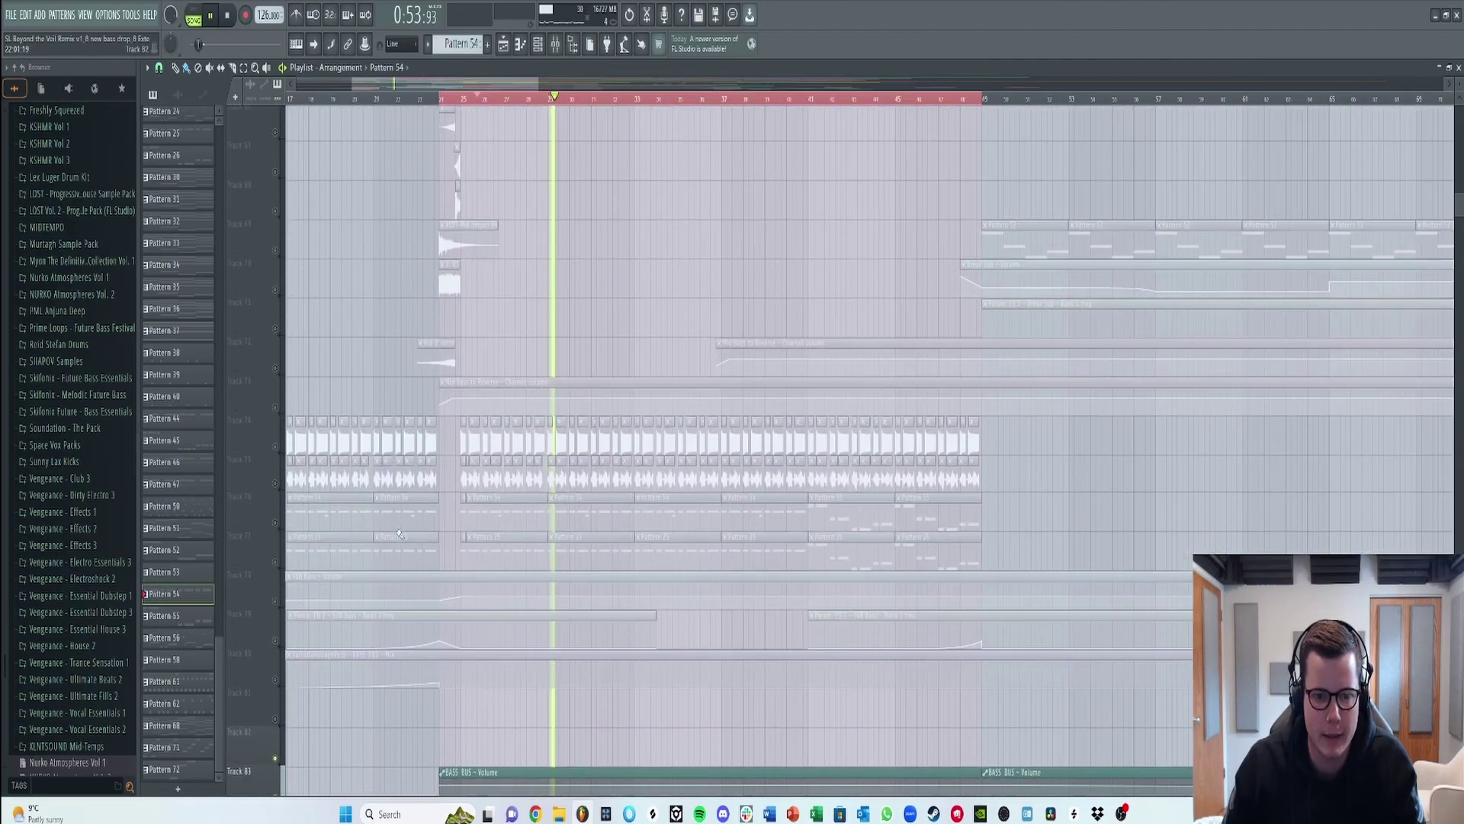
pyautogui.scroll(3, 399, 533)
pyautogui.click(275, 573)
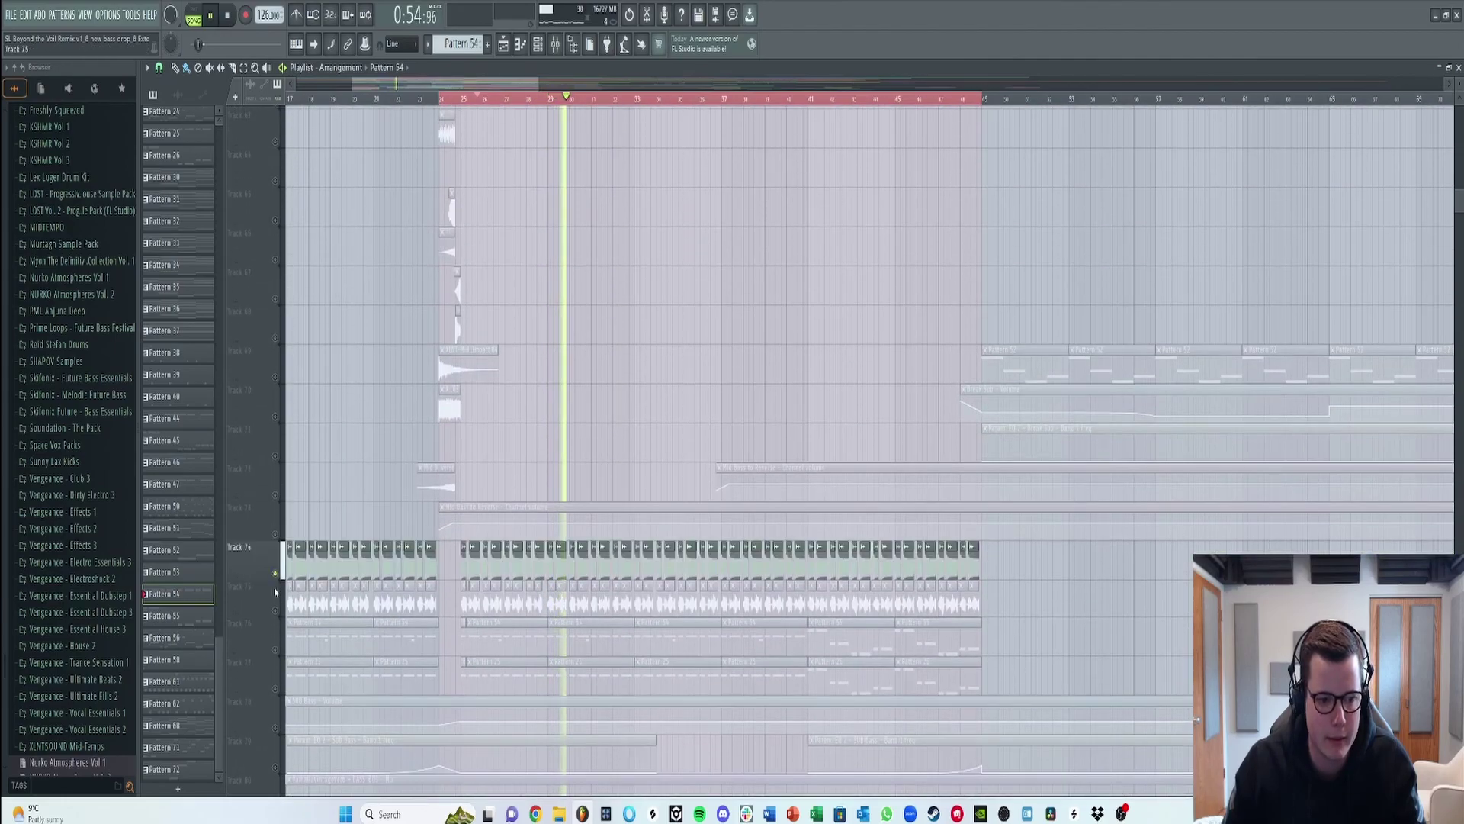
pyautogui.click(275, 610)
pyautogui.click(275, 649)
pyautogui.click(276, 688)
pyautogui.click(276, 727)
pyautogui.scroll(-4, 276, 717)
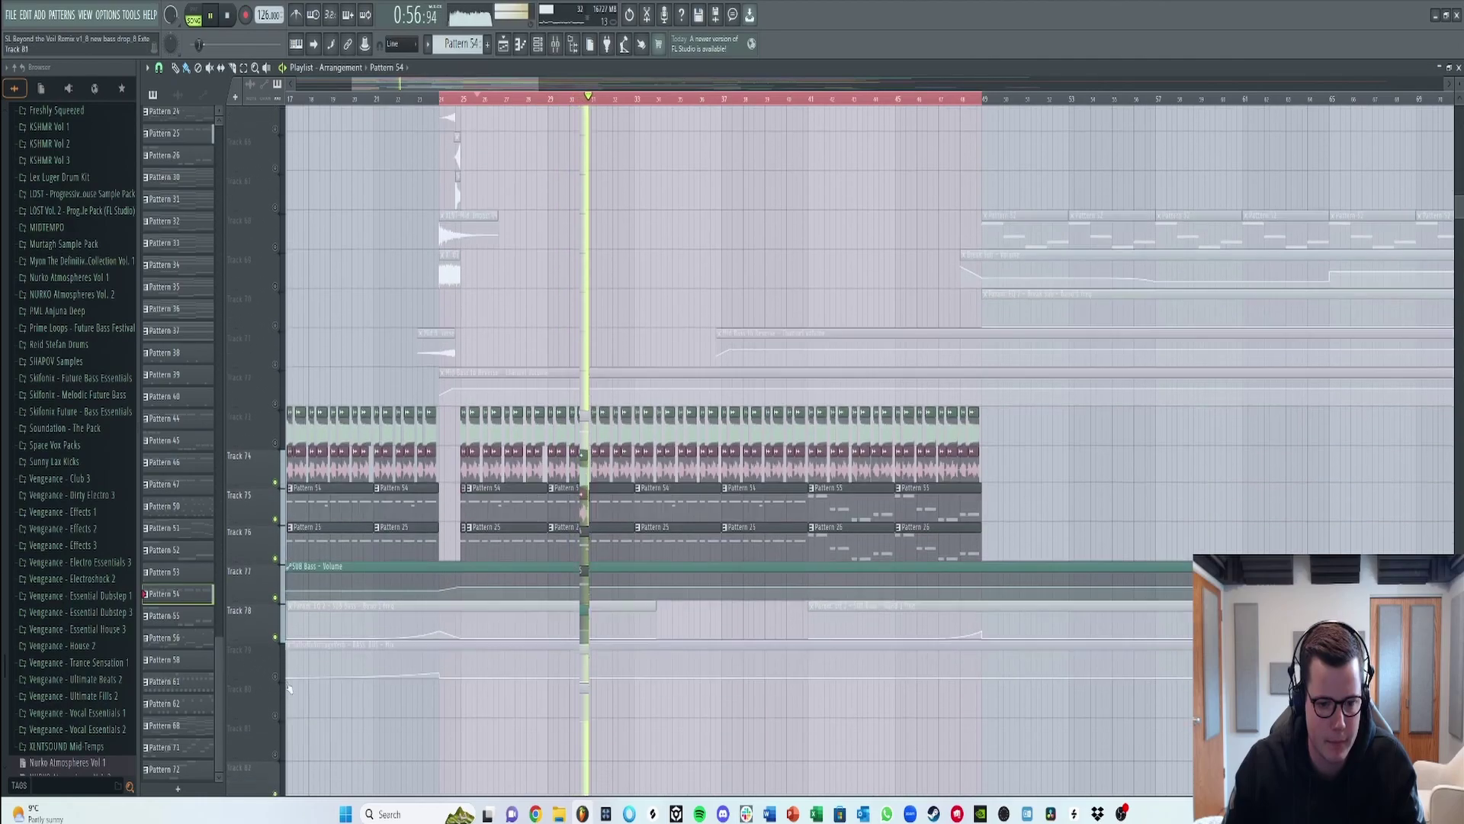
pyautogui.click(276, 610)
pyautogui.click(276, 649)
pyautogui.scroll(-5, 276, 644)
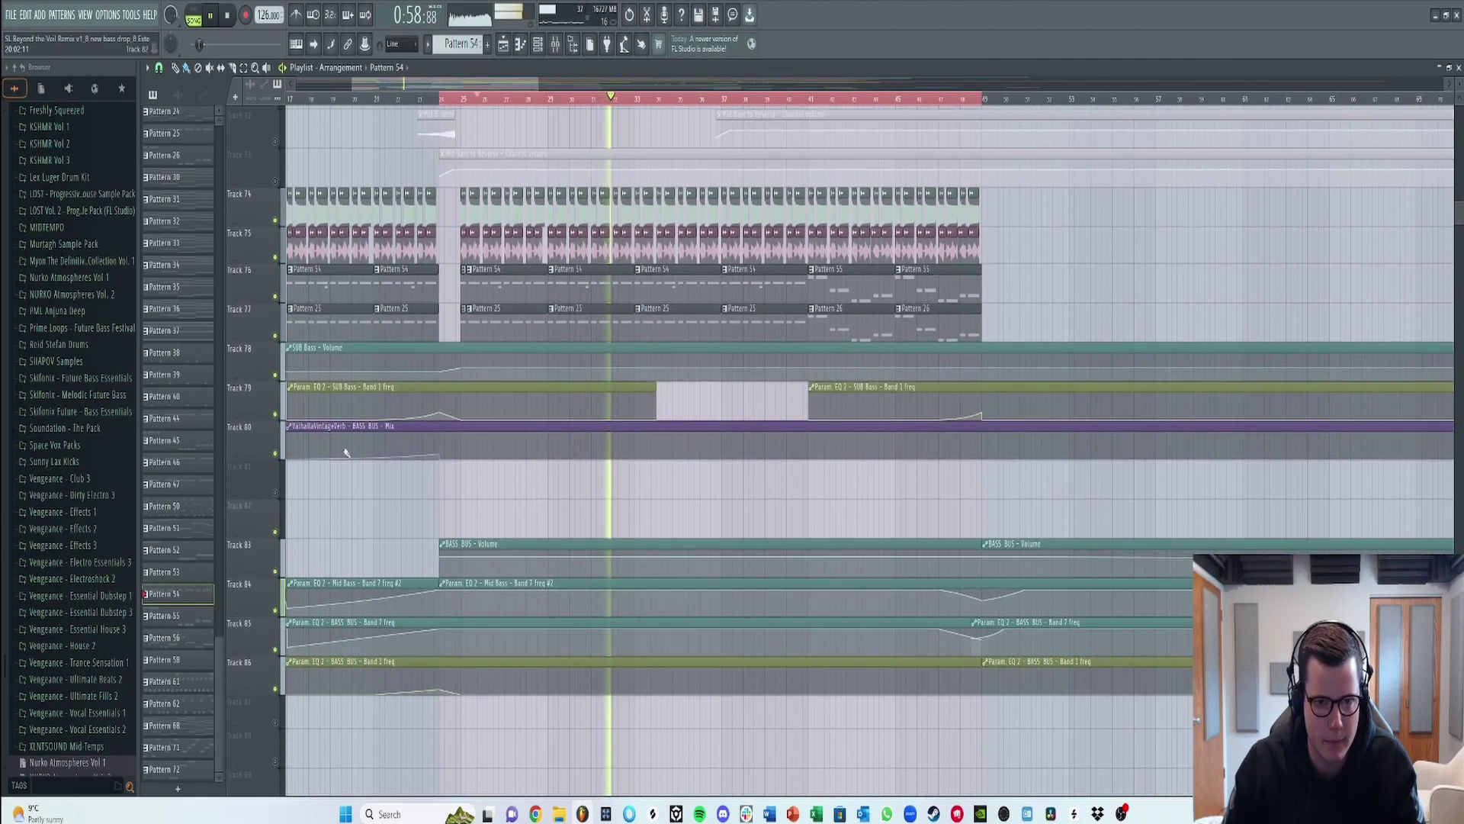
# - Stop playback and inspect the sample settings of the first bass loop clip on track 92
pyautogui.scroll(-5, 305, 208)
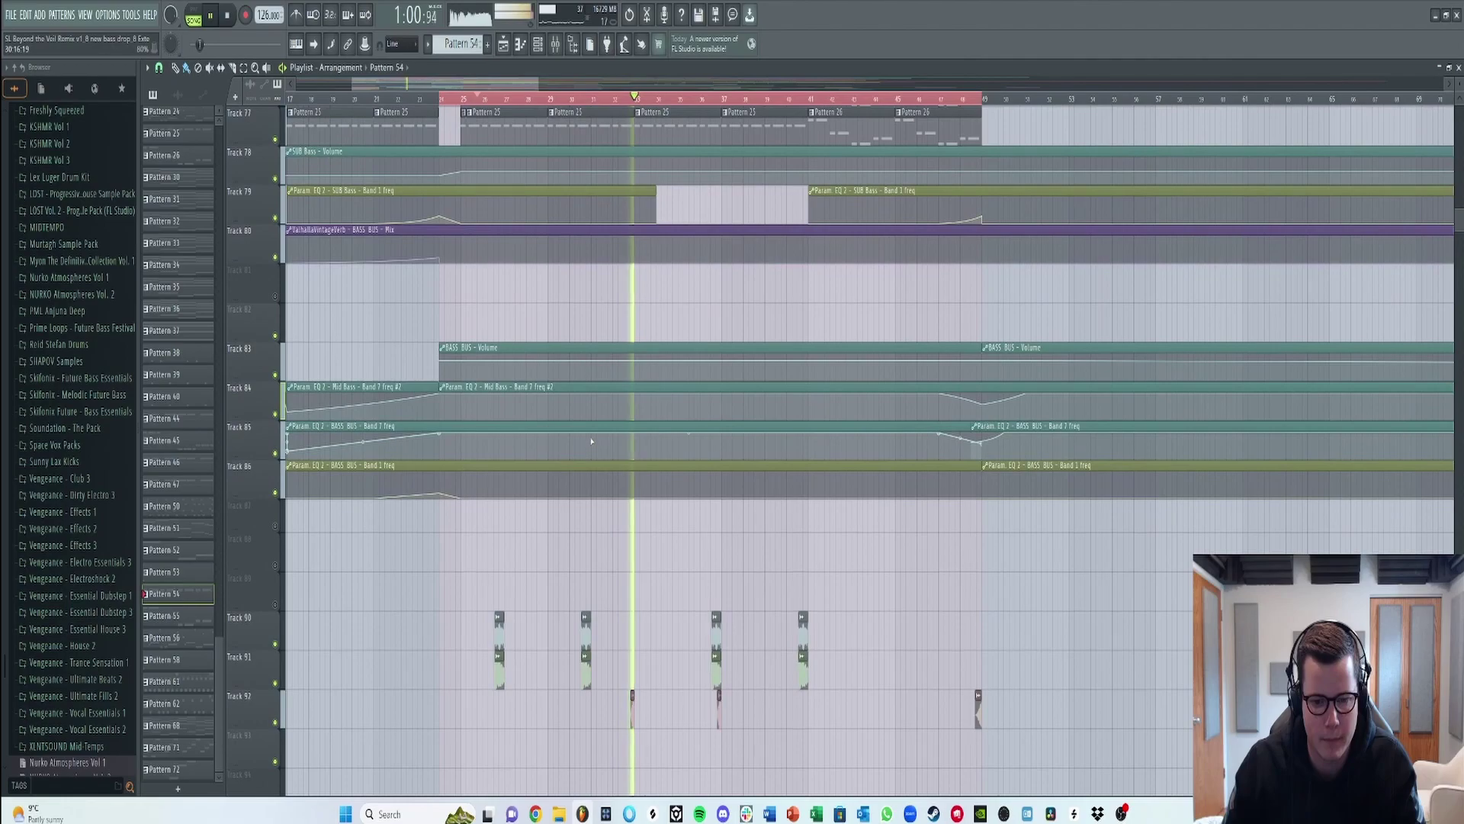
pyautogui.scroll(-6, 671, 482)
pyautogui.press('space')
pyautogui.doubleClick(633, 479)
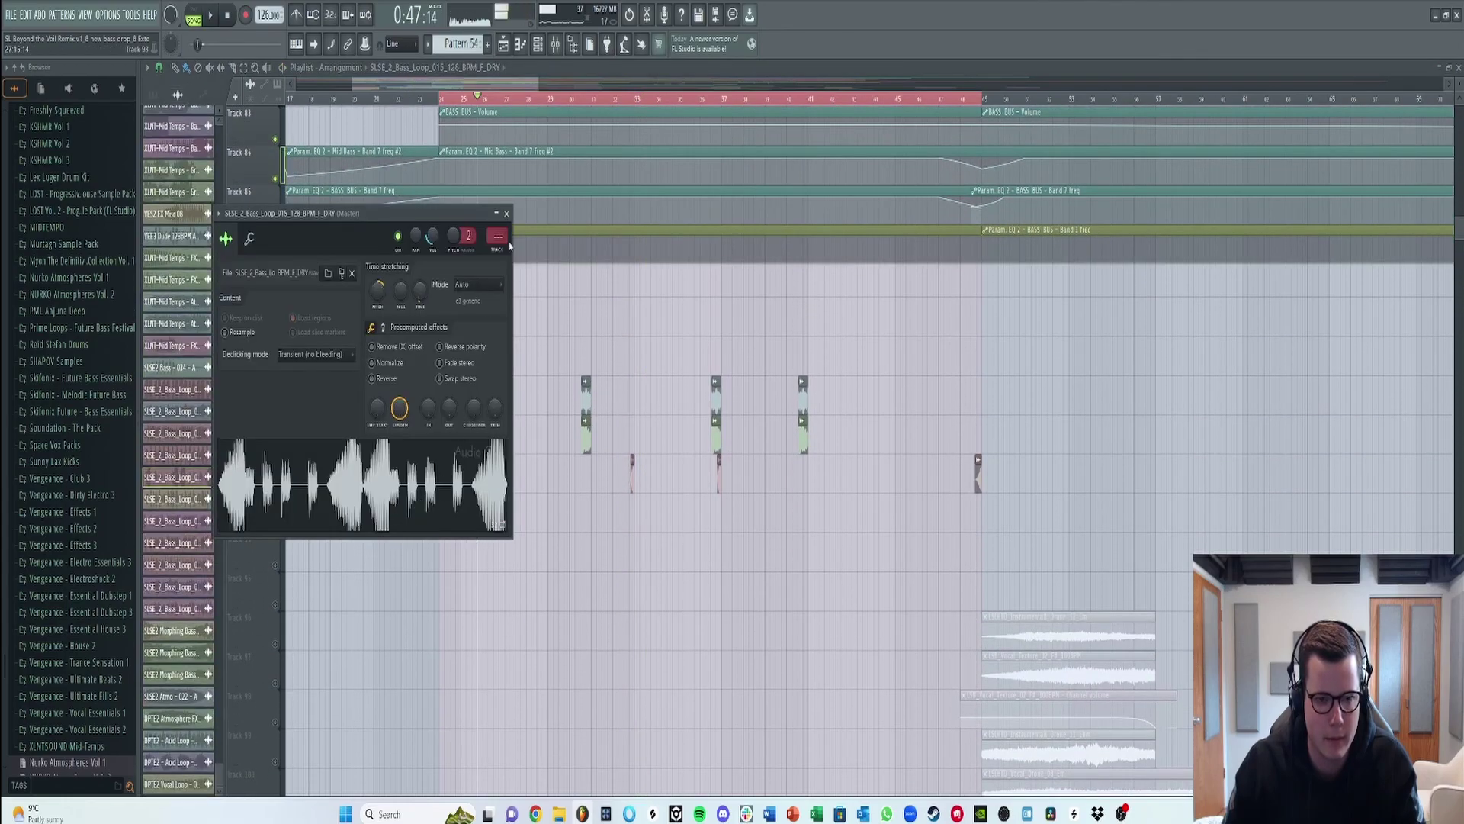
pyautogui.click(506, 214)
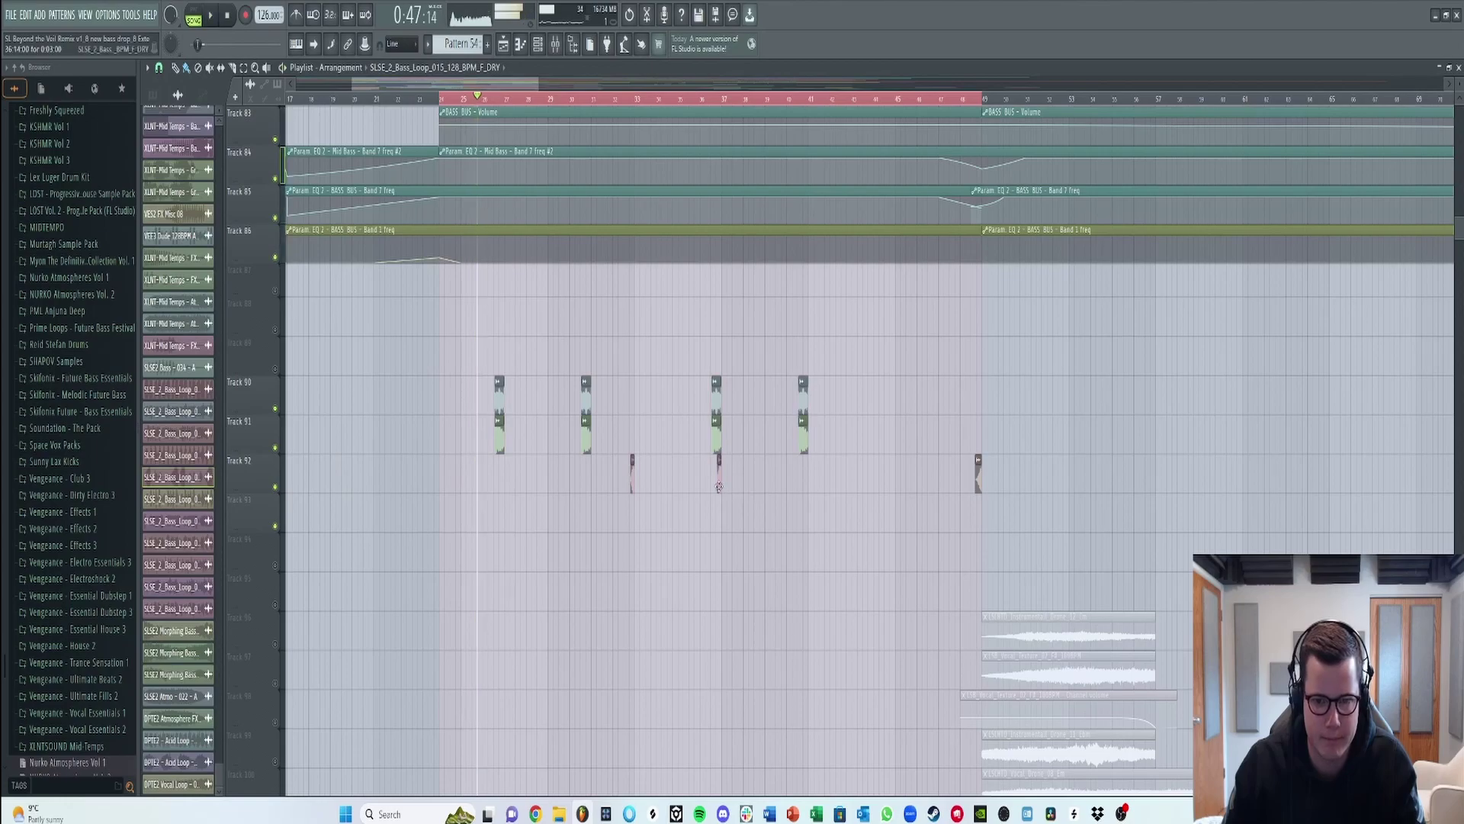
# - Add the atmosphere, synth effect and automation clips on tracks 171 to 177 to the soloed tracks
pyautogui.press('space')
pyautogui.scroll(-14, 610, 442)
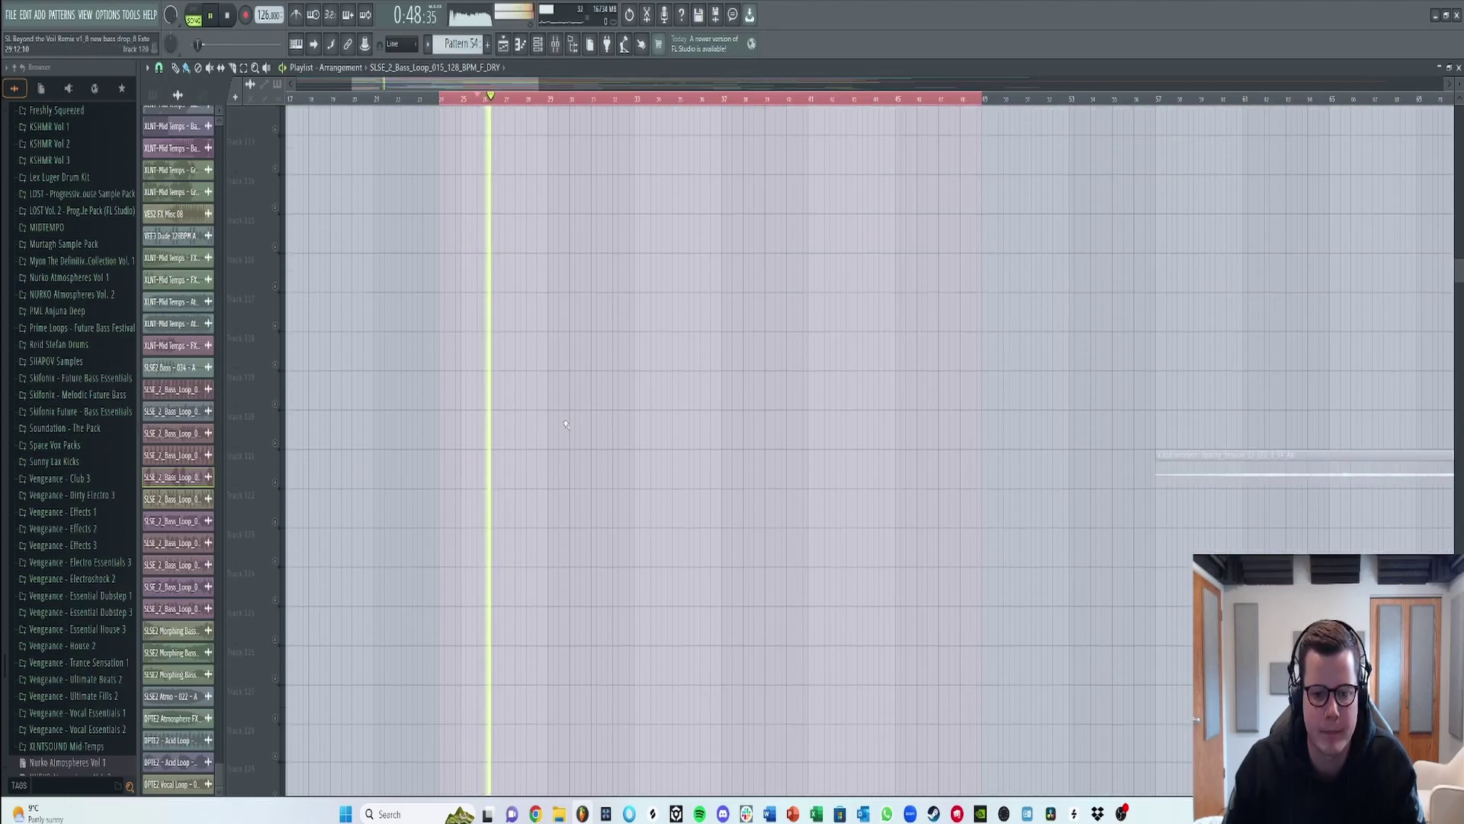
pyautogui.scroll(-4, 567, 423)
pyautogui.press('space')
pyautogui.moveTo(1461, 314); pyautogui.dragTo(1460, 356)
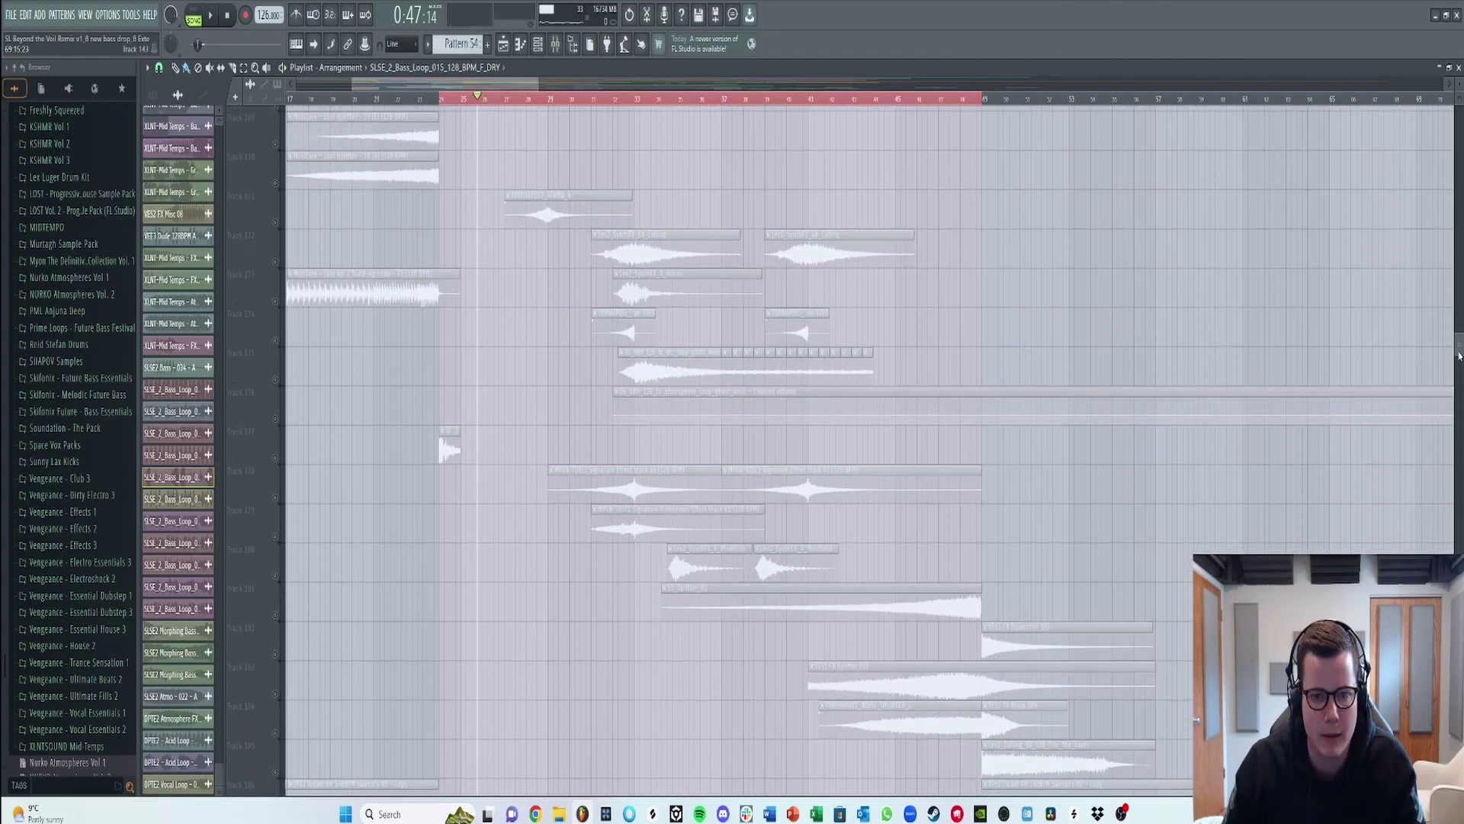
pyautogui.click(276, 221)
pyautogui.click(276, 262)
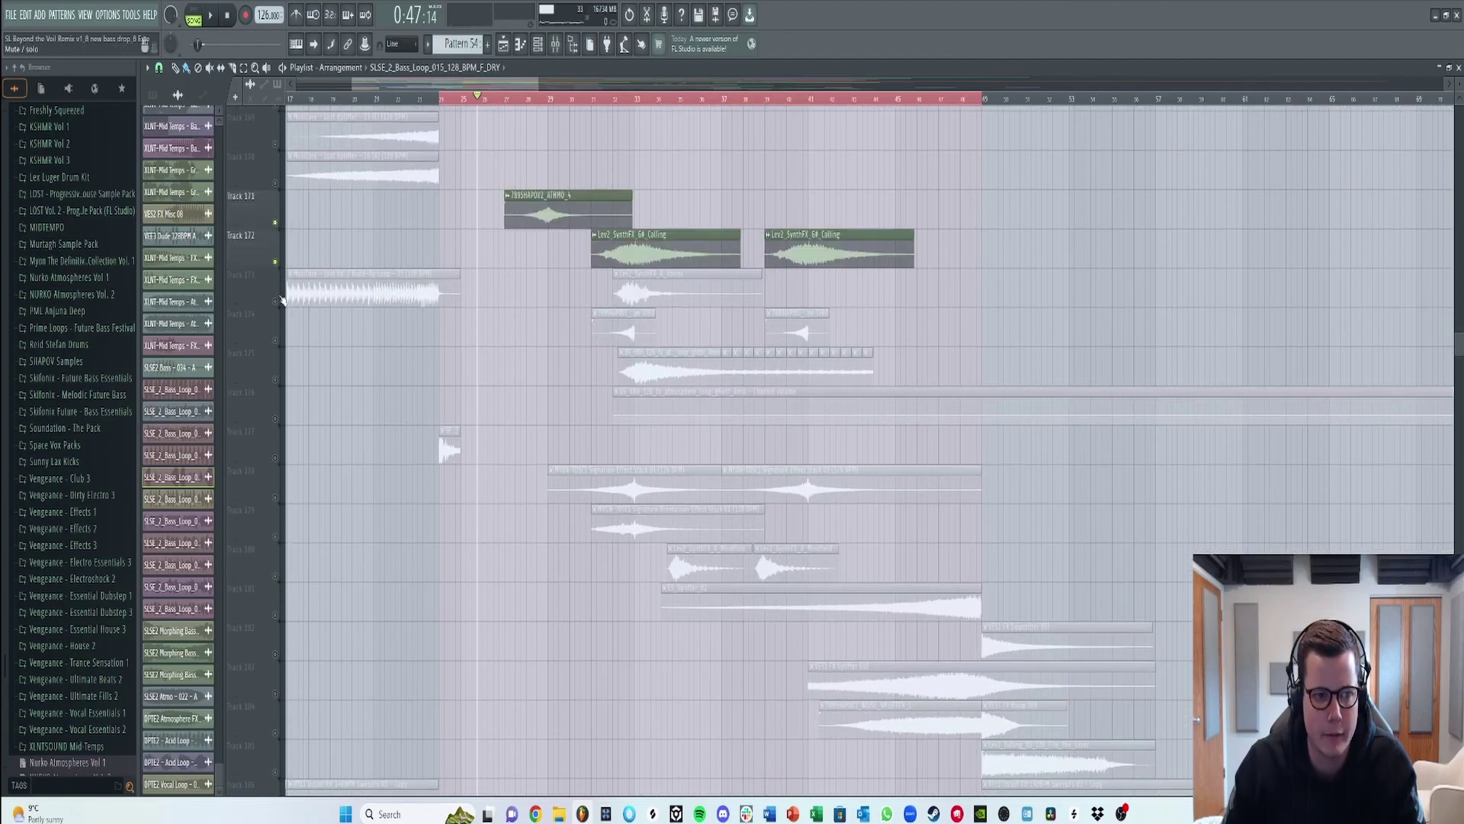
pyautogui.click(276, 302)
pyautogui.click(275, 340)
pyautogui.click(275, 379)
pyautogui.click(275, 419)
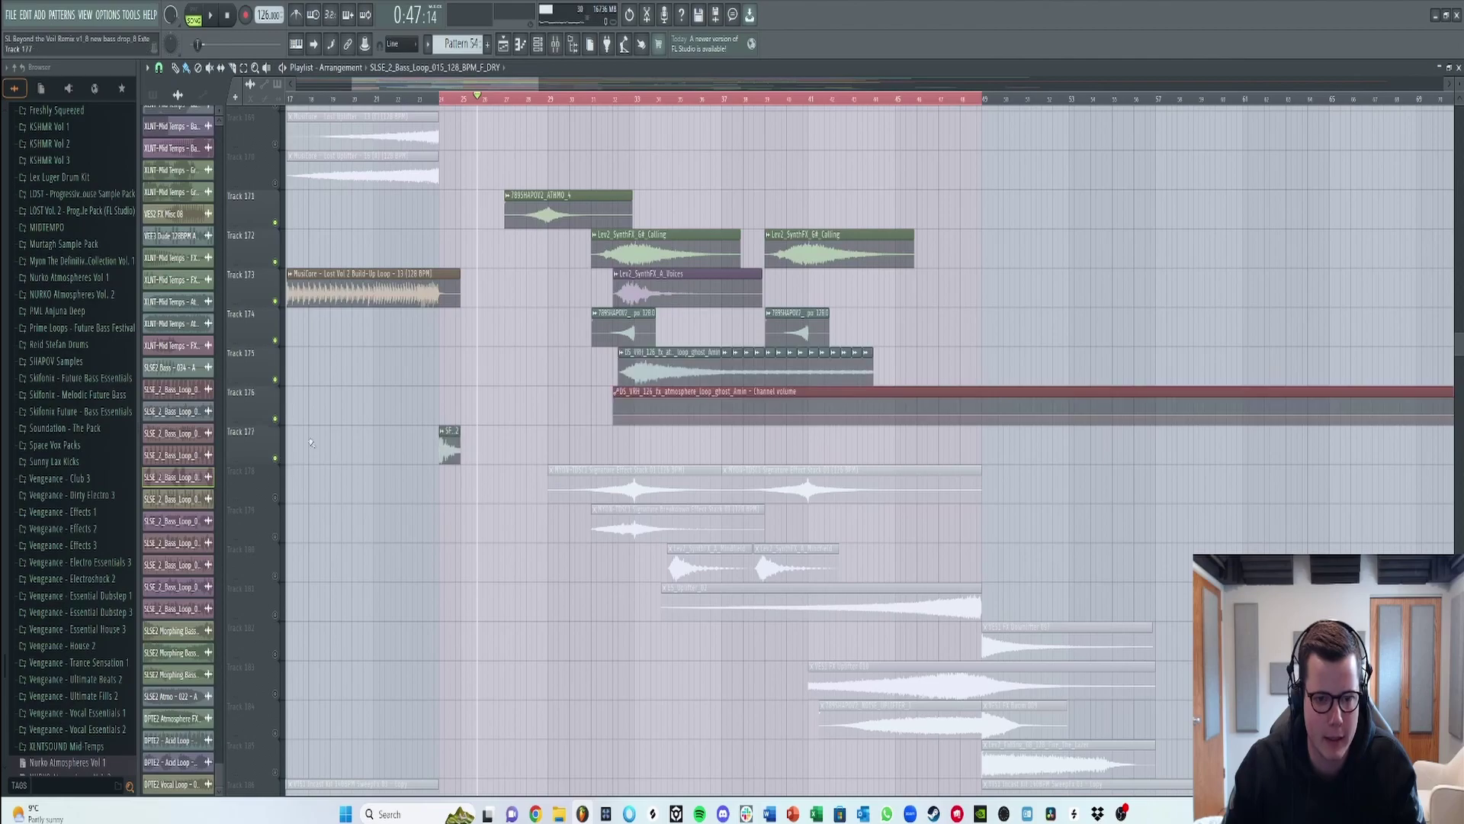
# - Play the drop and add the effect stacks and synth effects on tracks 178 to 180 to the soloed tracks
pyautogui.press('space')
pyautogui.click(275, 497)
pyautogui.click(275, 537)
pyautogui.click(276, 576)
# - Stop playback and inspect the sample settings of the atmosphere clip on track 171
pyautogui.press('space')
pyautogui.doubleClick(534, 195)
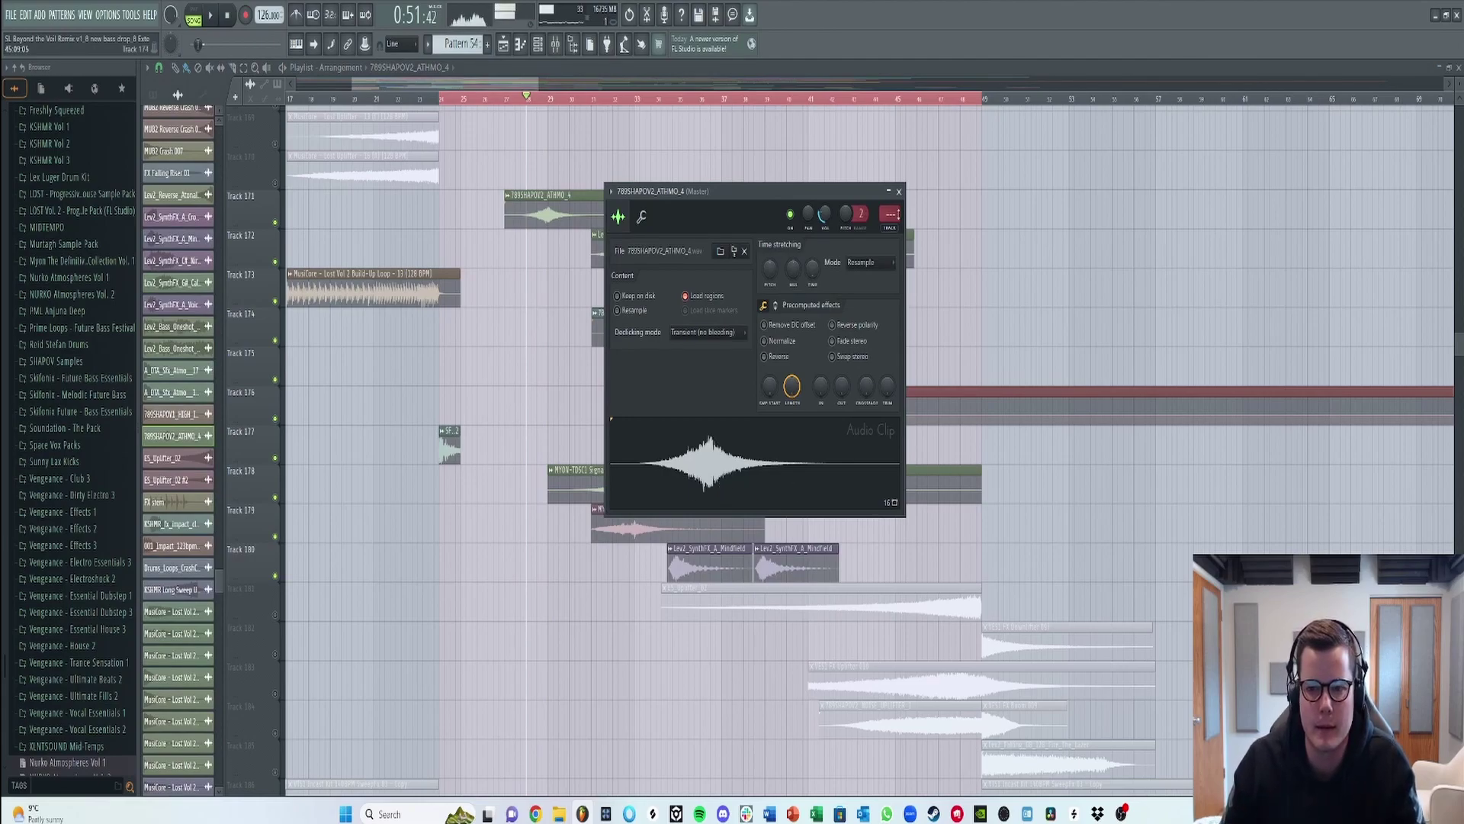
pyautogui.click(899, 192)
# - Play from bar 32 and add the uplifter on track 181 to the soloed tracks
pyautogui.click(616, 103)
pyautogui.press('space')
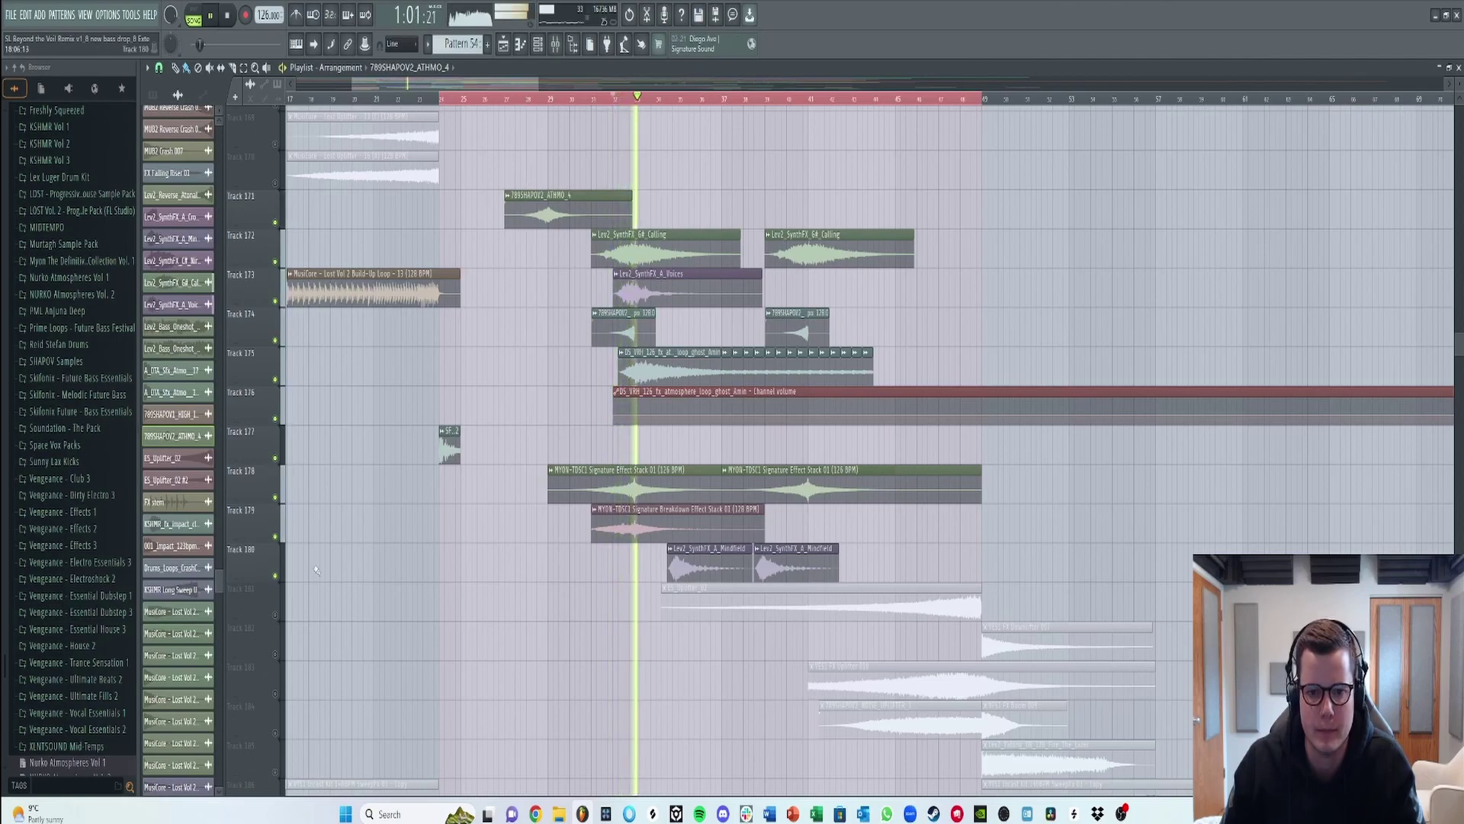
pyautogui.click(276, 589)
pyautogui.scroll(-3, 458, 400)
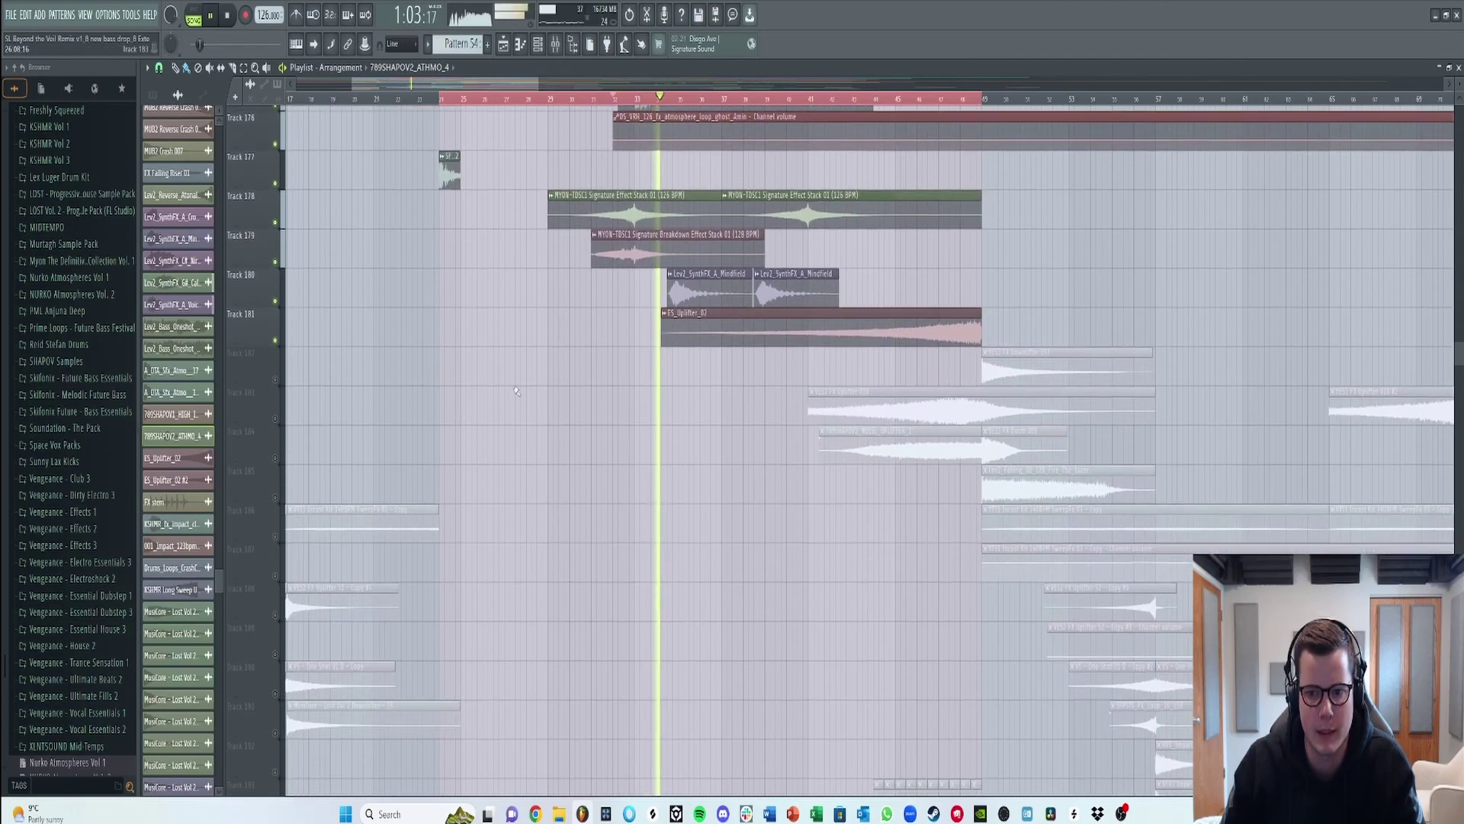
pyautogui.scroll(7, 476, 402)
pyautogui.scroll(3, 507, 403)
pyautogui.press('space')
# - Add the pad loop, its volume automation and the guitar loop on tracks 143, 144 and 146, and start playback
pyautogui.scroll(-2, 741, 111)
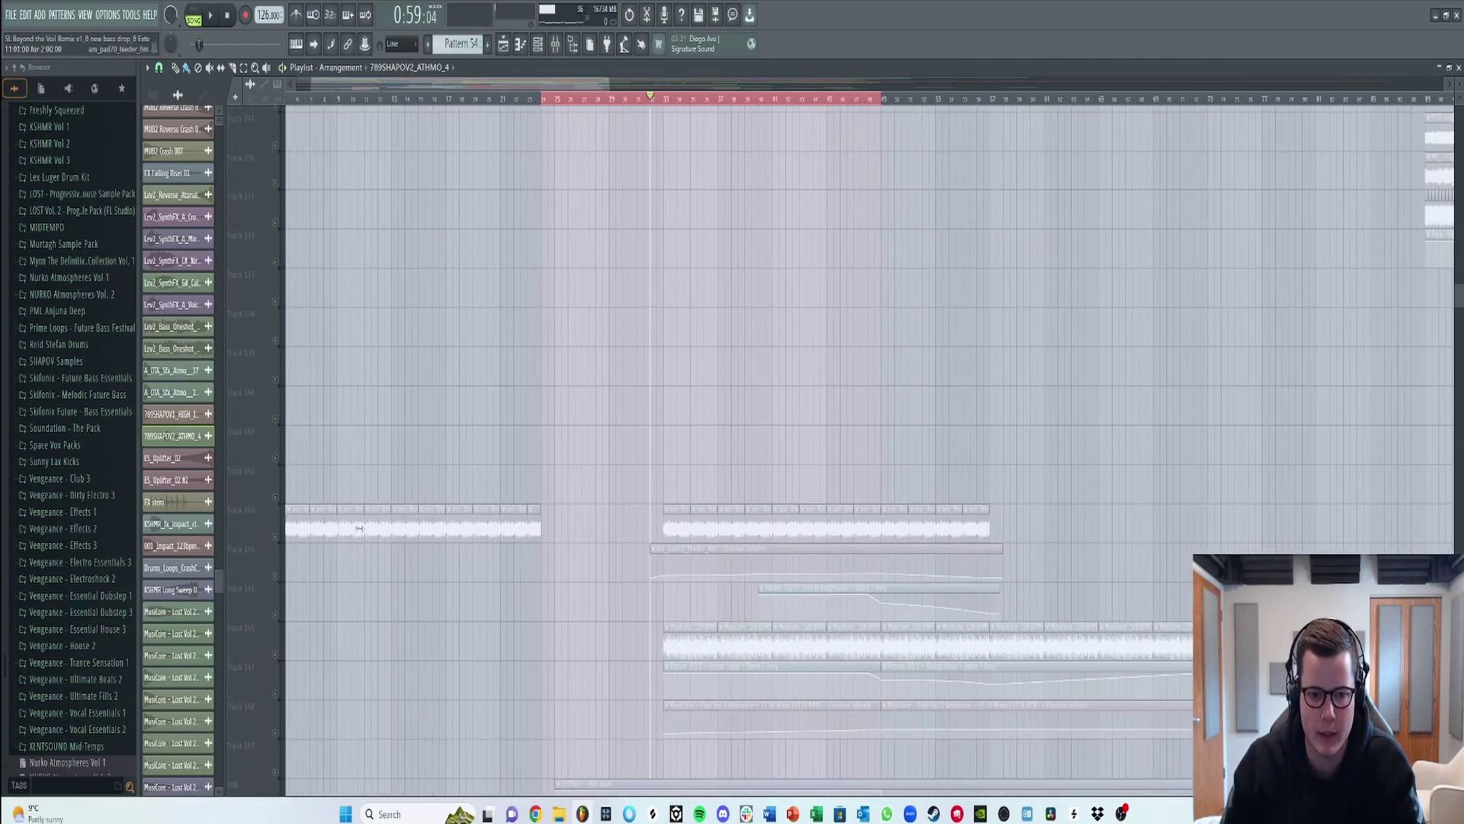
pyautogui.moveTo(599, 83); pyautogui.dragTo(664, 84)
pyautogui.scroll(-2, 729, 468)
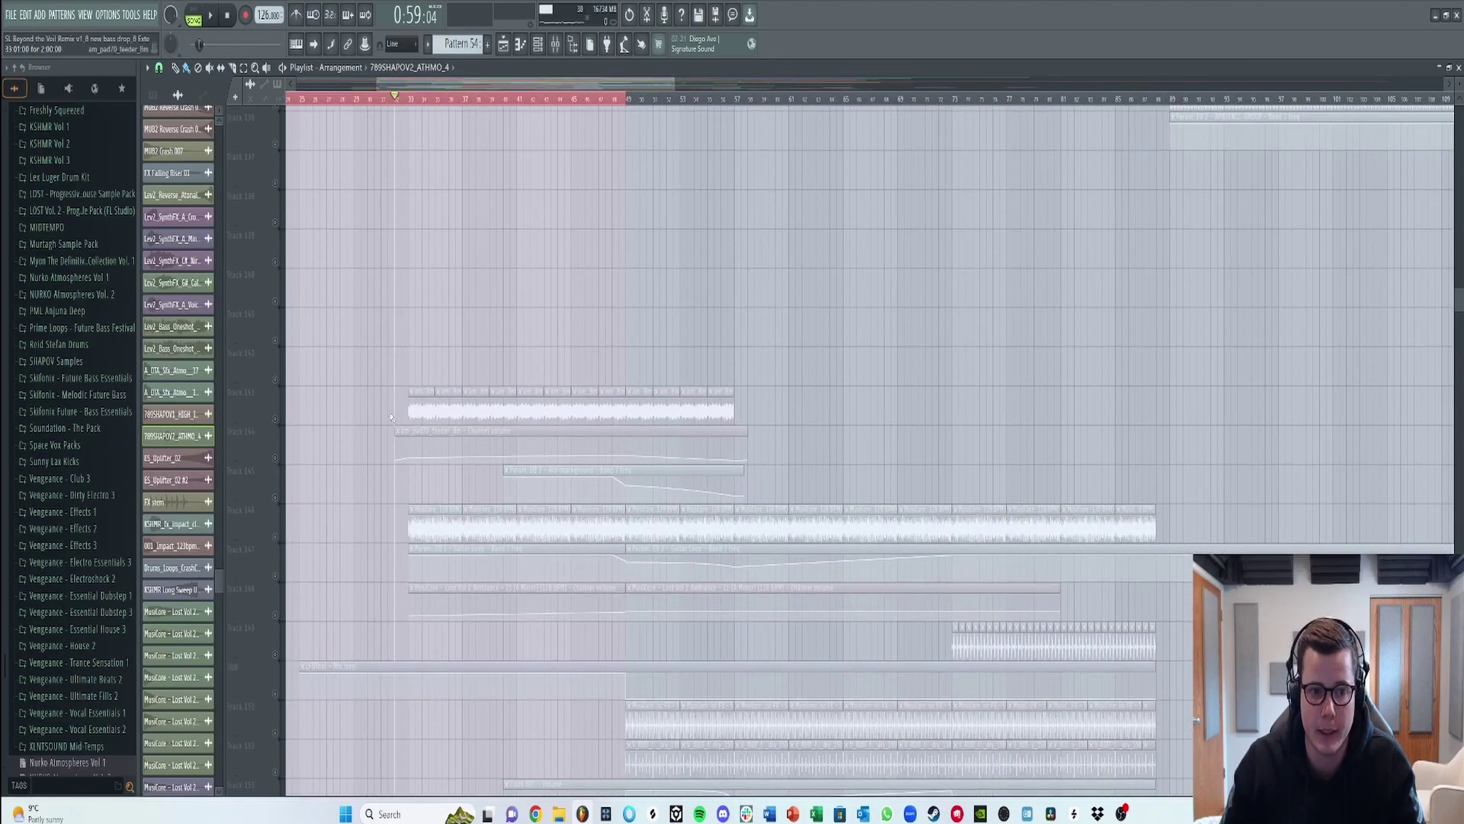
pyautogui.click(276, 419)
pyautogui.click(275, 536)
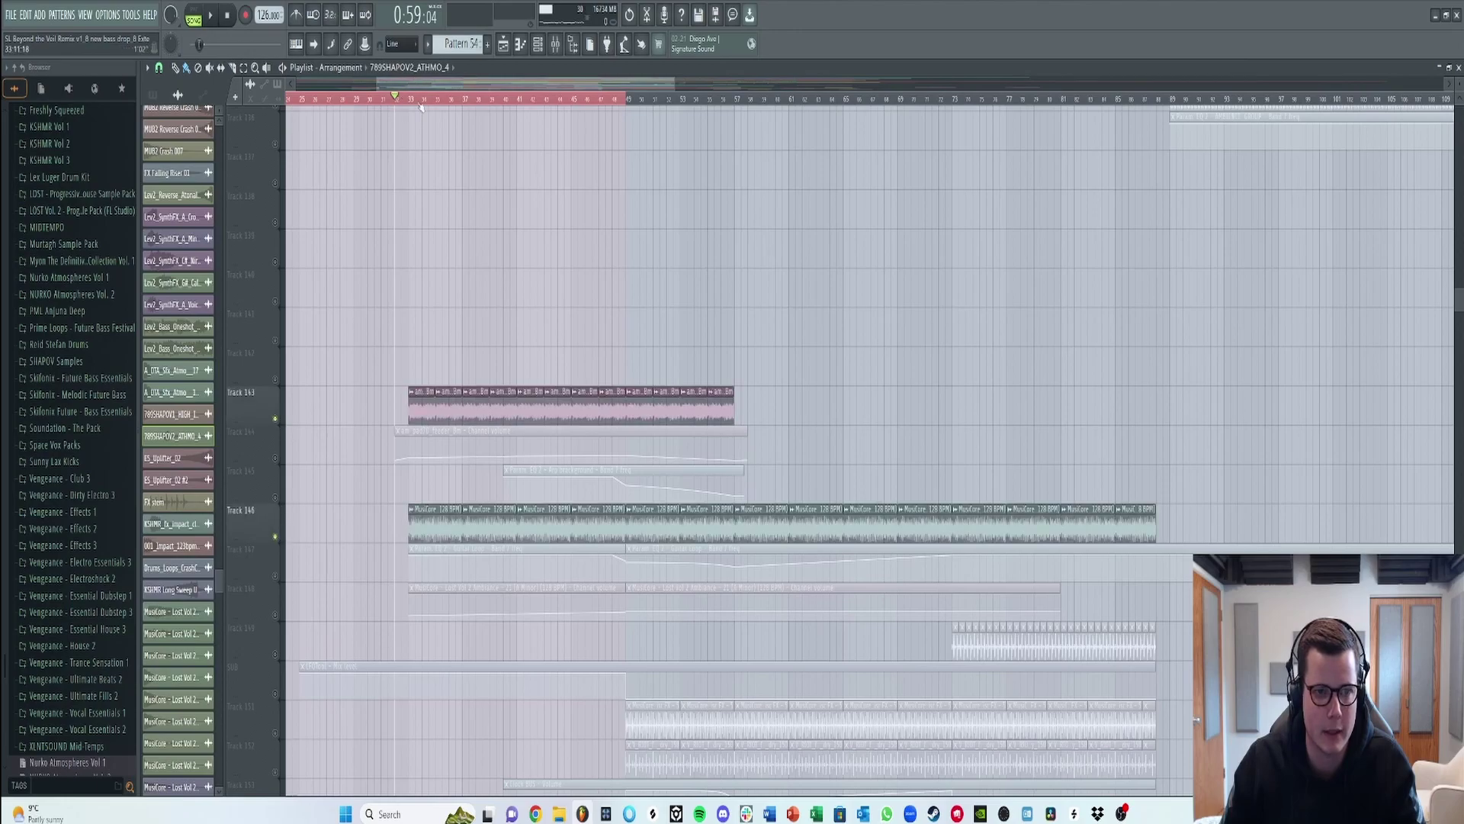
pyautogui.click(276, 459)
pyautogui.press('space')
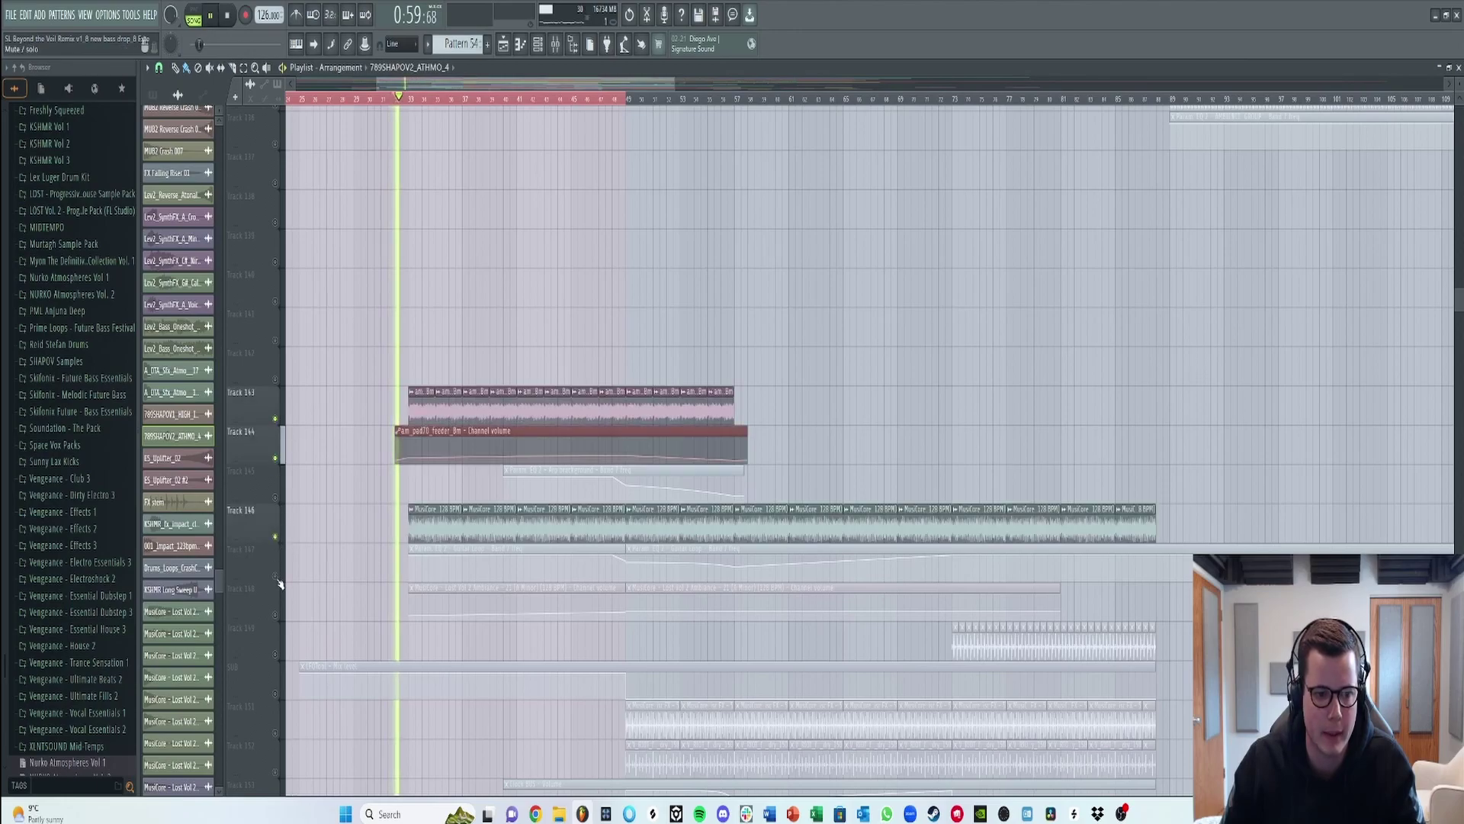
# - Add tracks 147 to 149 and the SUB track to the soloed tracks during playback
pyautogui.click(275, 575)
pyautogui.click(275, 615)
pyautogui.click(275, 655)
pyautogui.click(275, 694)
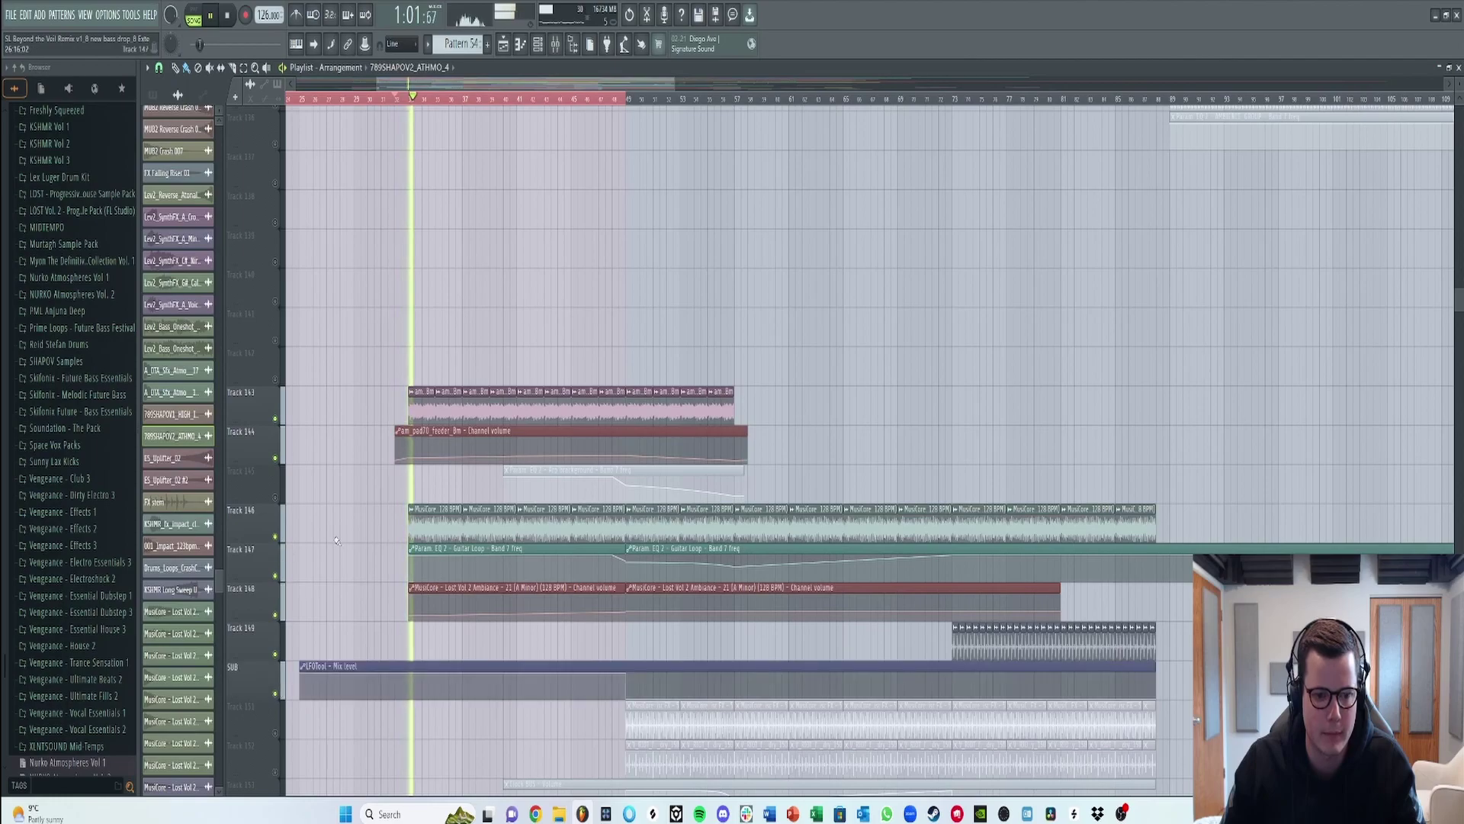
# - Listen to the soloed background loops, and release the solo to re-enable all playlist tracks
pyautogui.moveTo(488, 83); pyautogui.dragTo(473, 115)
pyautogui.scroll(-2, 613, 240)
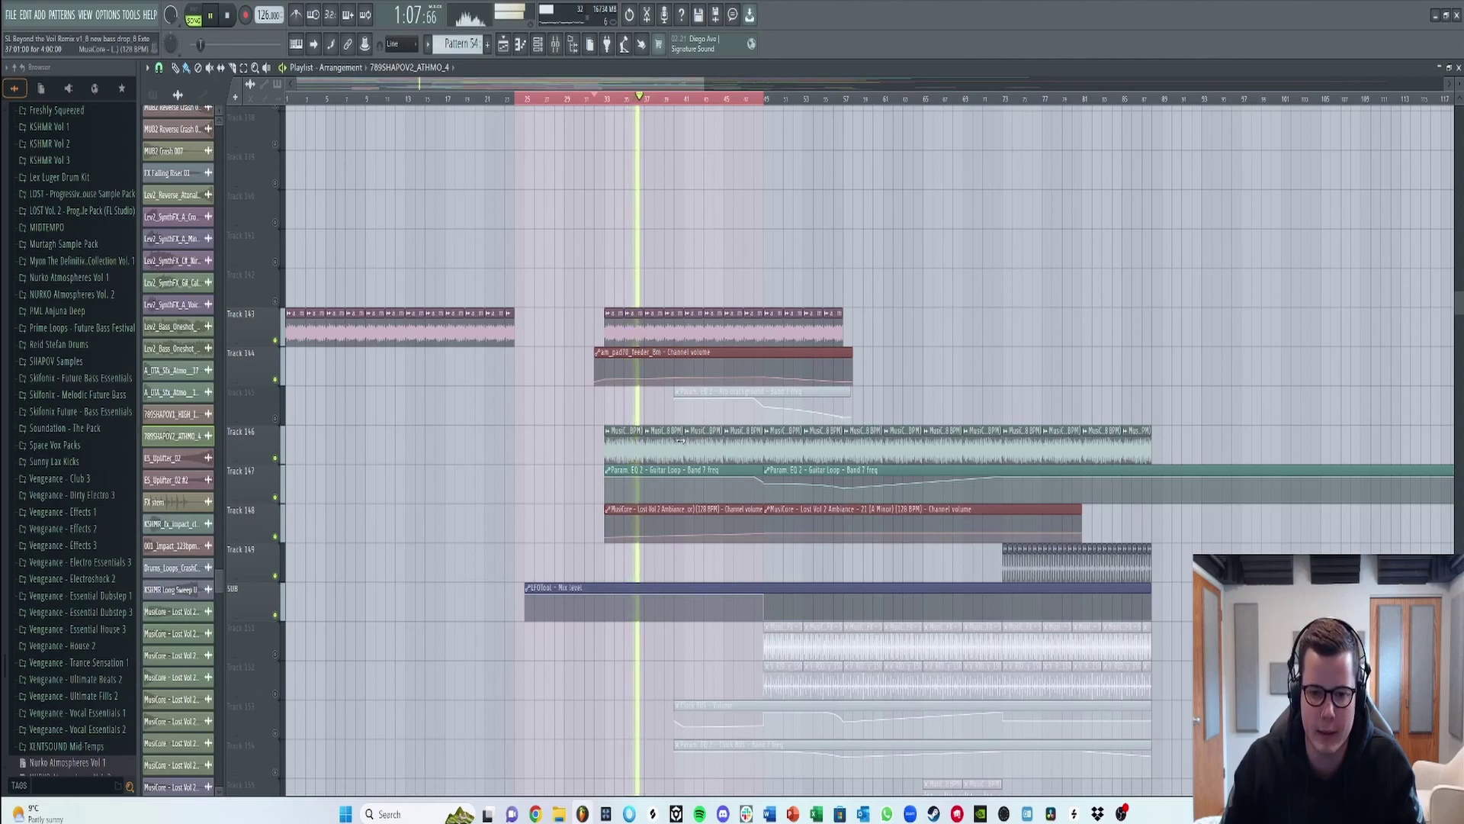
pyautogui.scroll(-2, 742, 431)
pyautogui.scroll(-4, 743, 431)
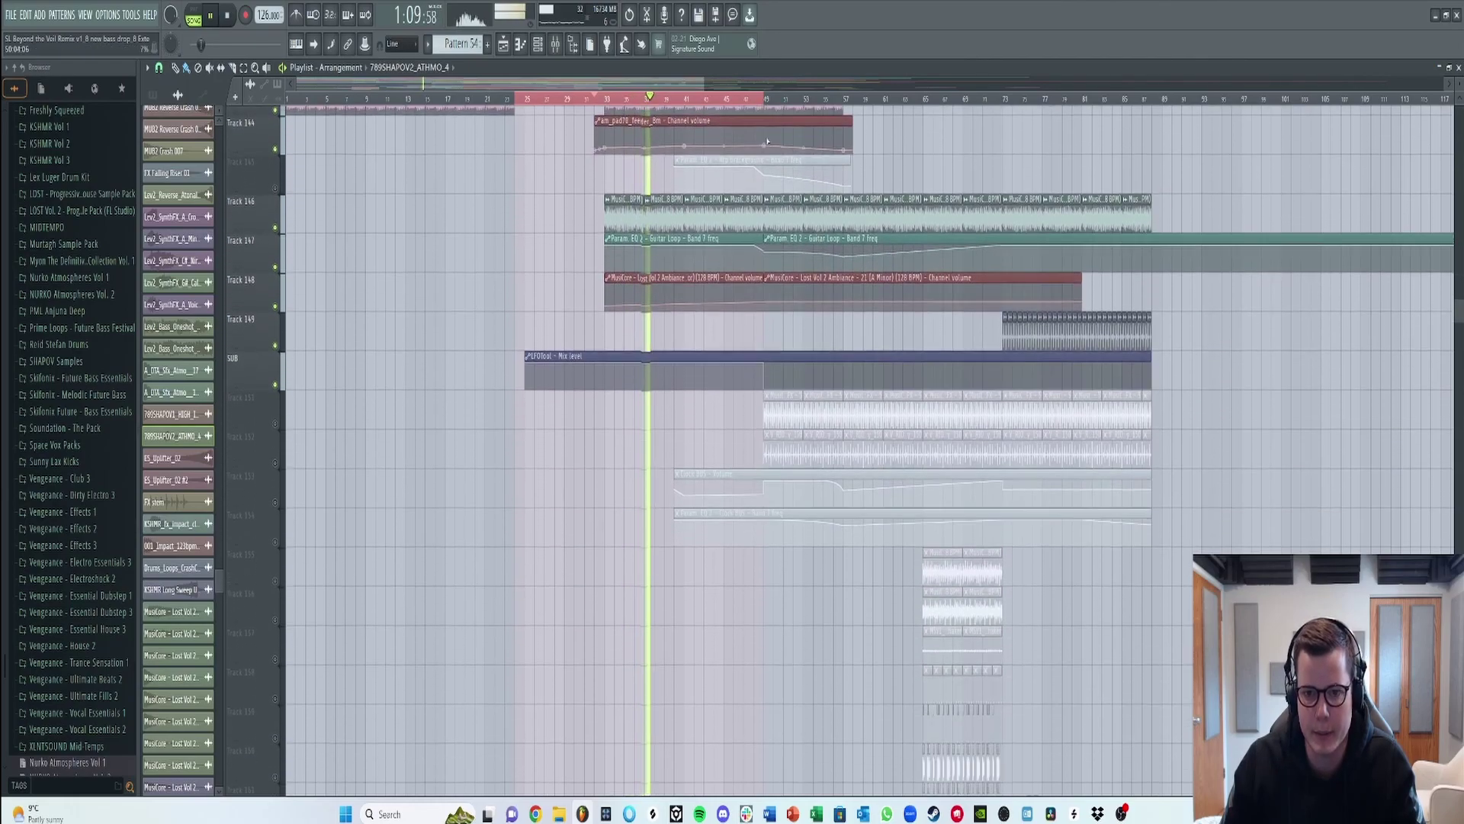
pyautogui.moveTo(703, 82); pyautogui.dragTo(852, 81)
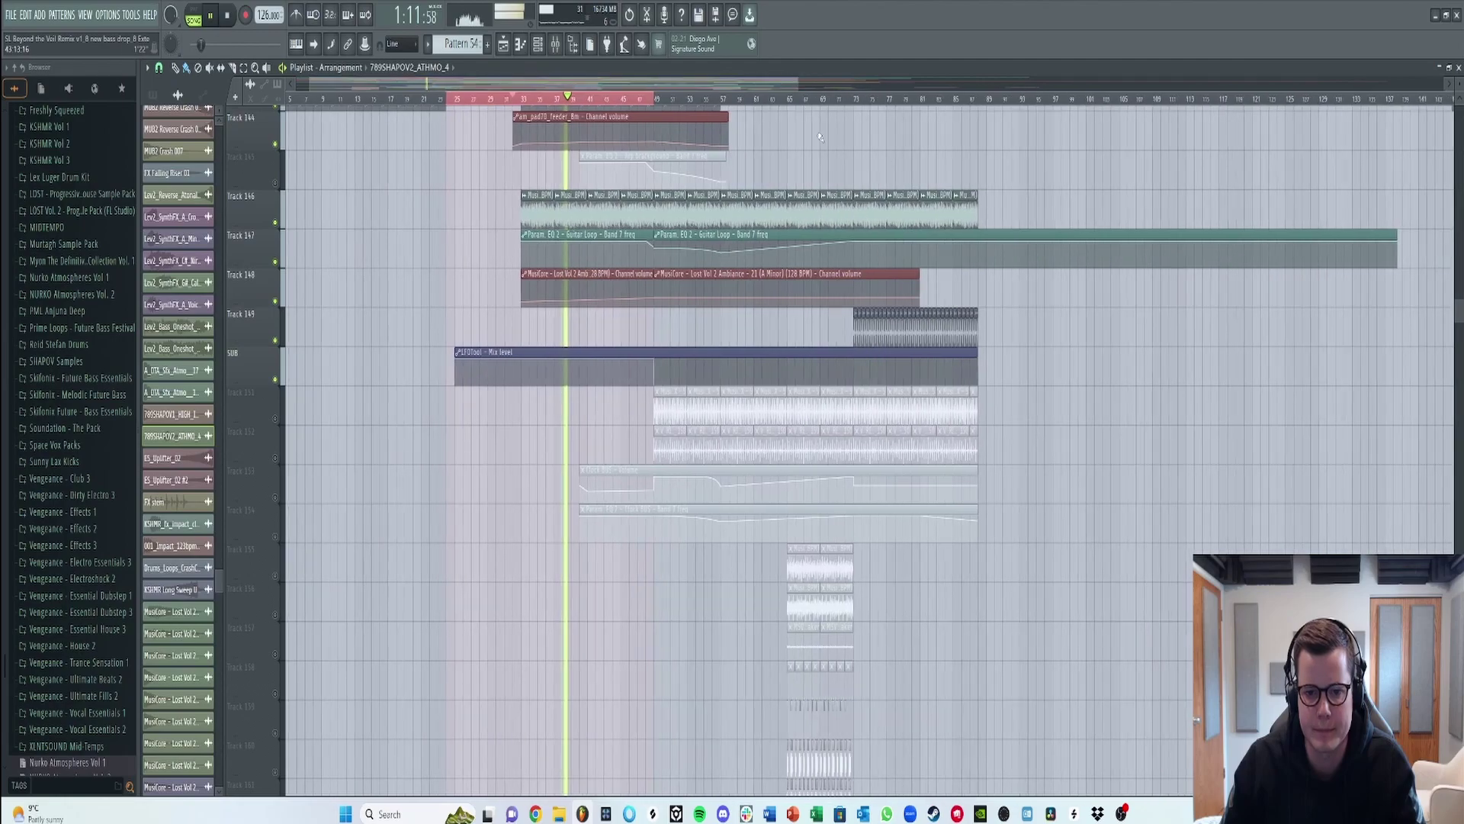
pyautogui.scroll(1, 662, 144)
pyautogui.scroll(2, 662, 144)
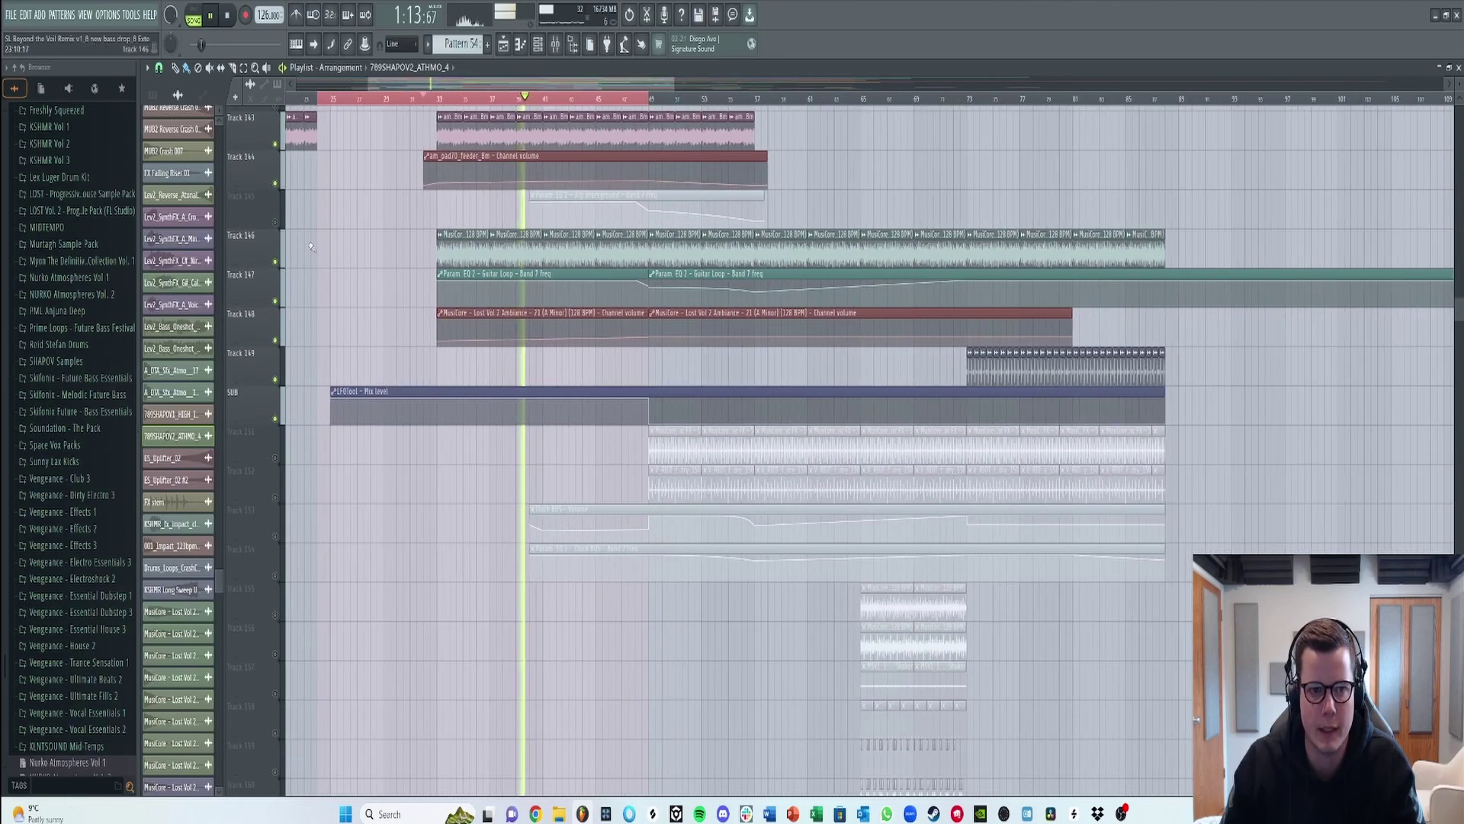
pyautogui.click(274, 221)
pyautogui.rightClick(274, 222)
pyautogui.rightClick(275, 222)
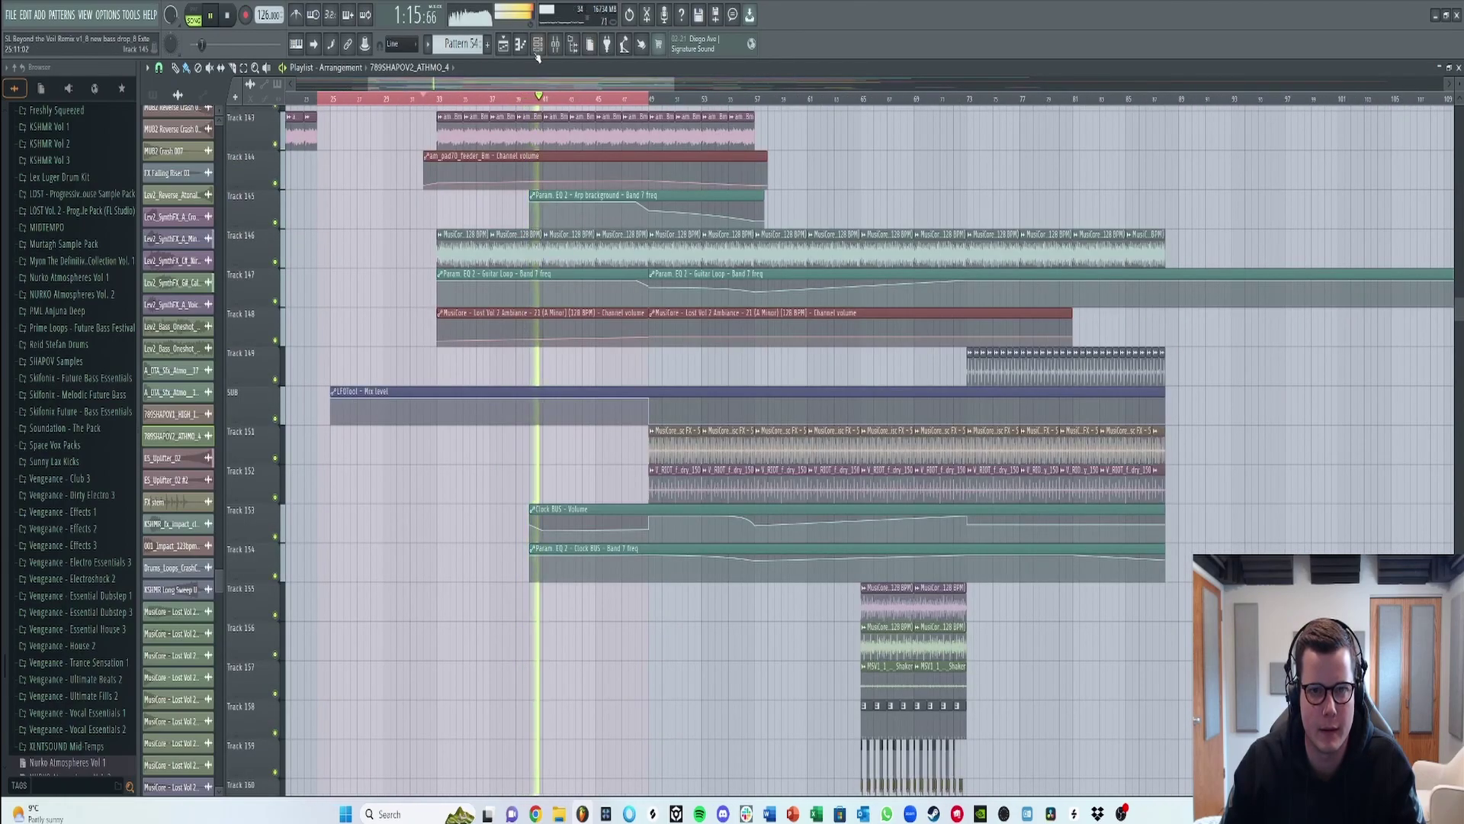
# - Play the full arrangement from bar 32, looking over the background loop, vocal, kick and percussion tracks
pyautogui.click(427, 100)
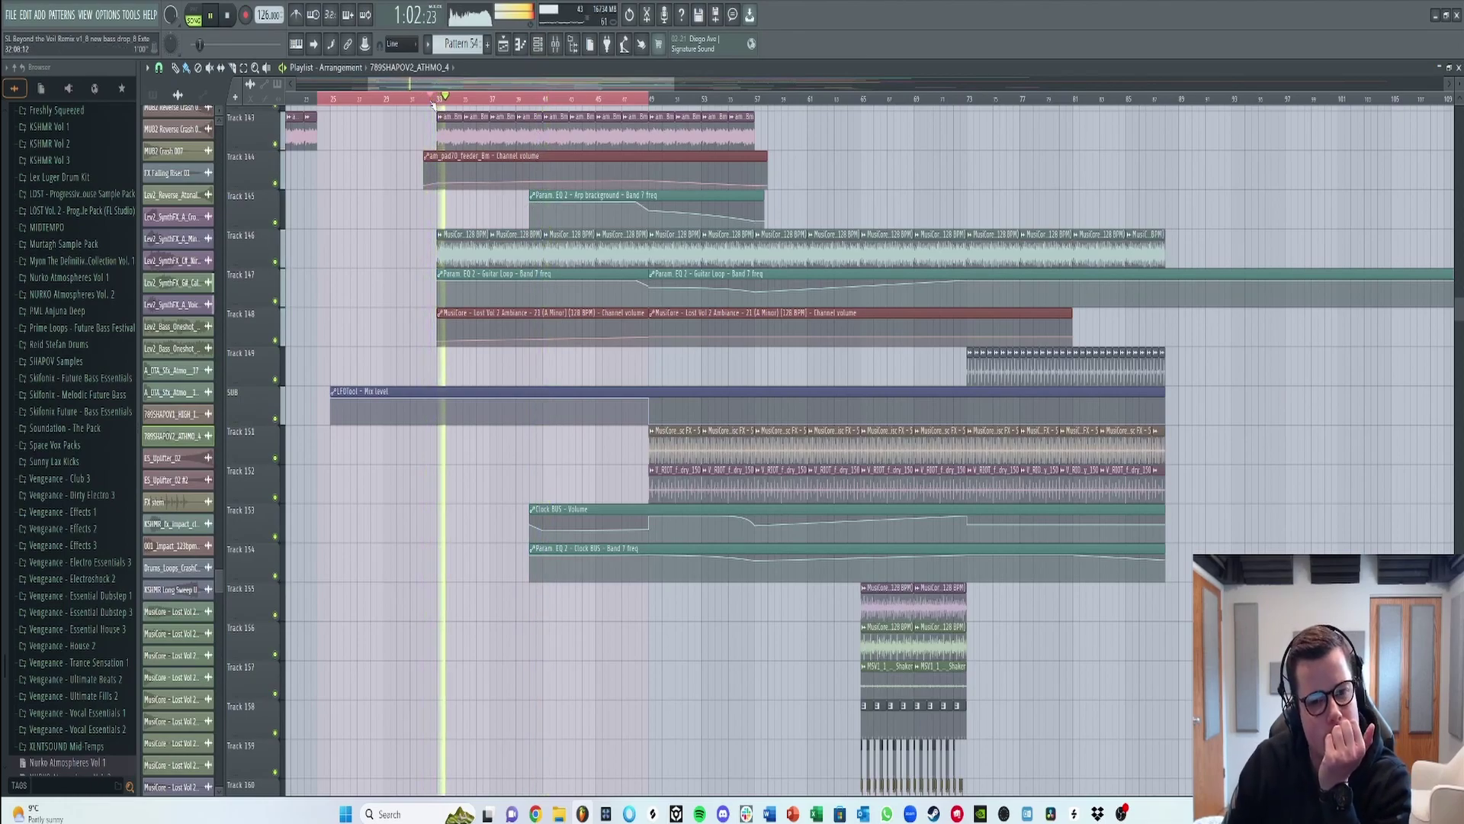
pyautogui.scroll(1, 532, 302)
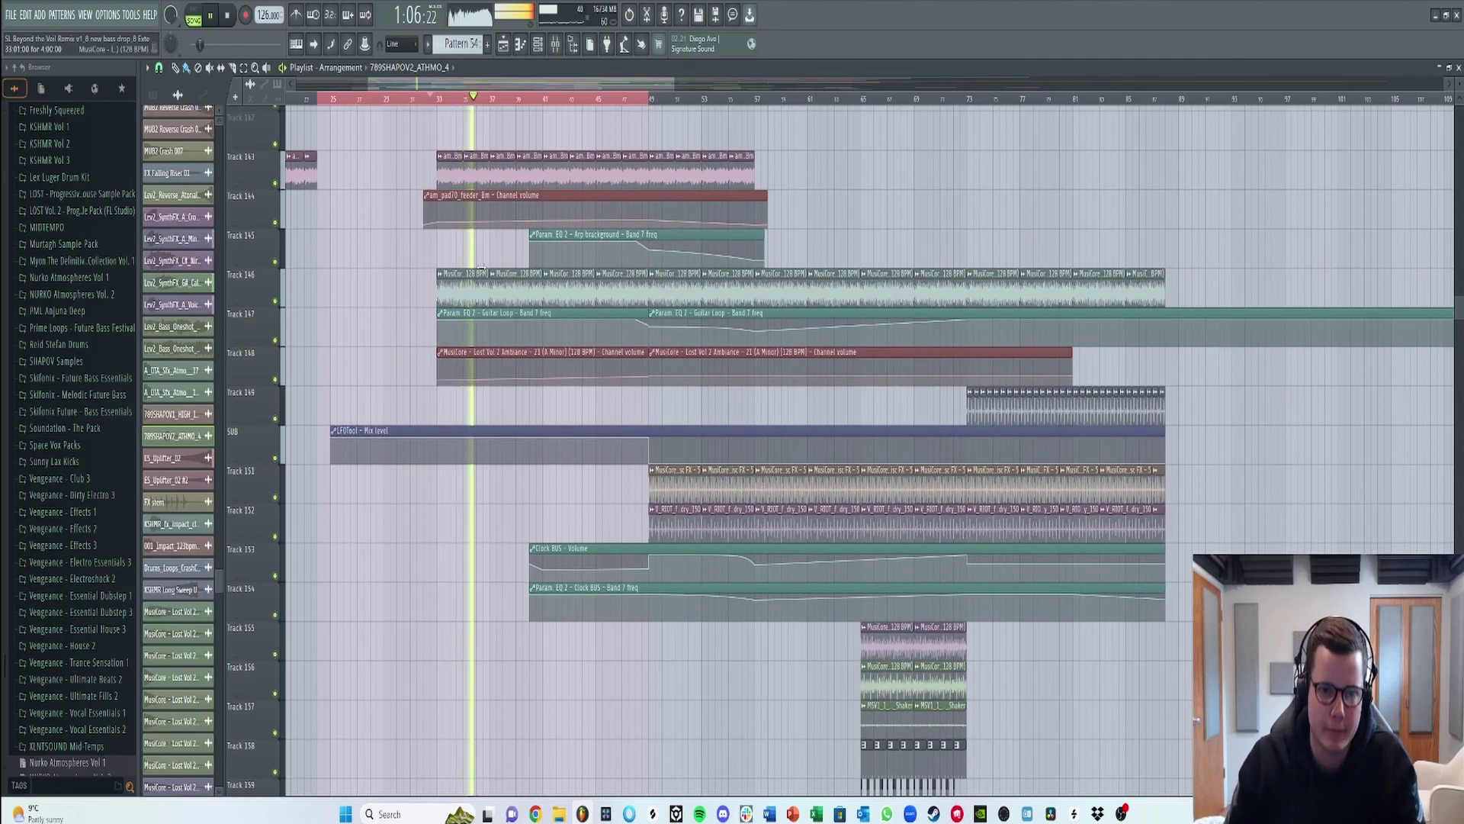
pyautogui.scroll(4, 475, 261)
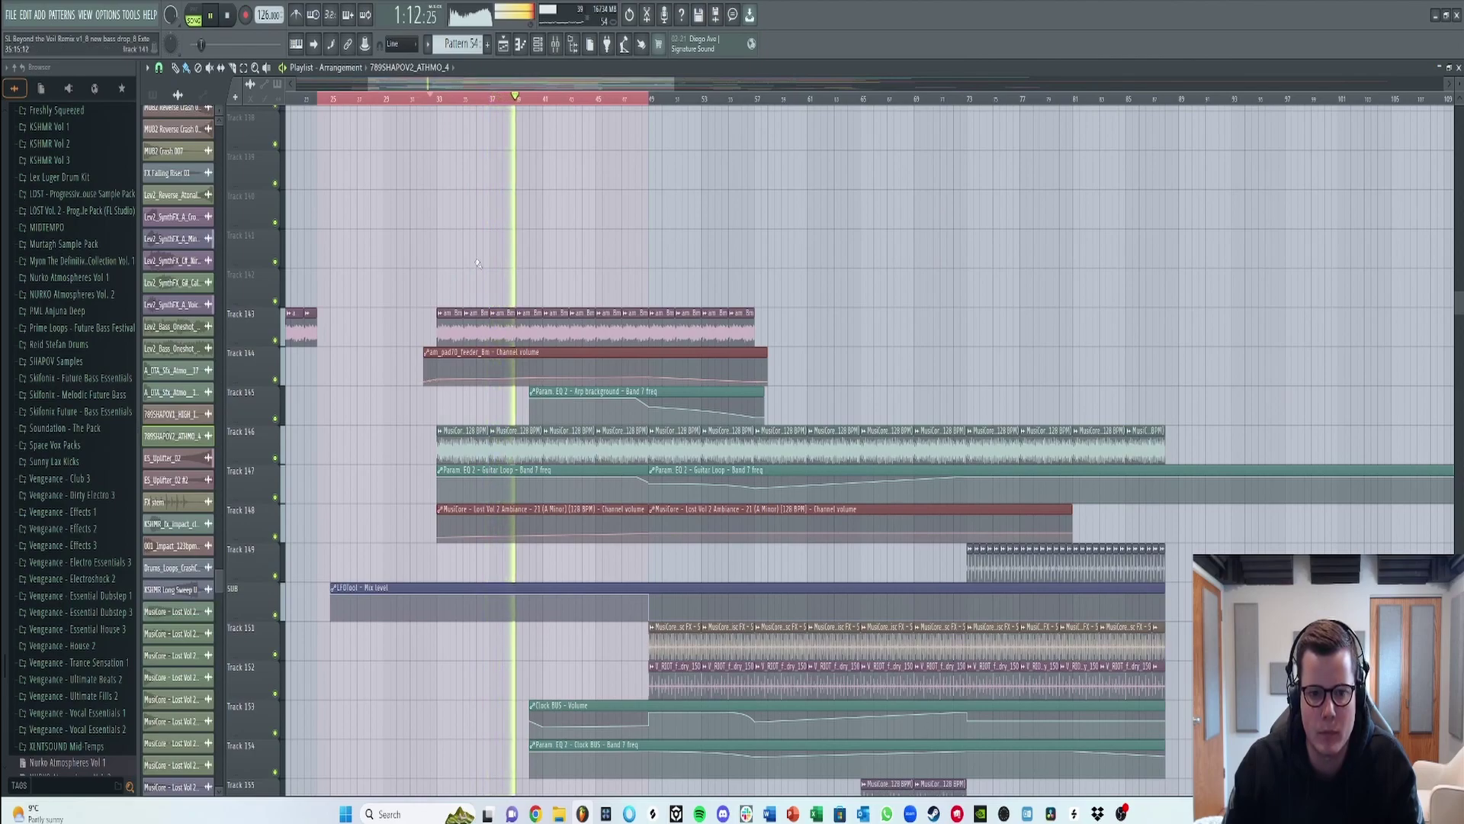
pyautogui.scroll(-2, 481, 262)
pyautogui.moveTo(1461, 162); pyautogui.dragTo(1459, 107)
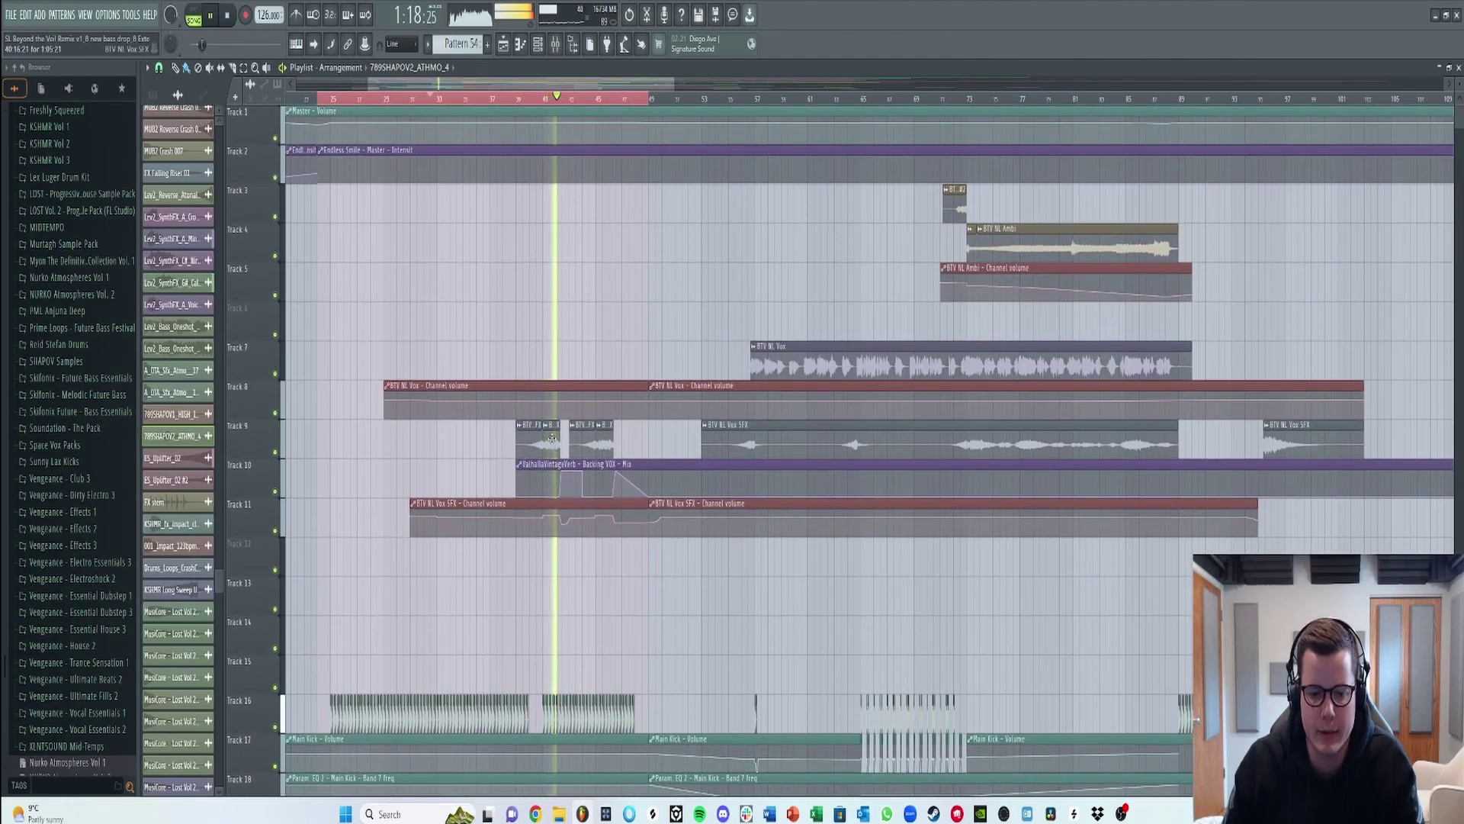
pyautogui.scroll(-1, 552, 439)
pyautogui.scroll(1, 555, 438)
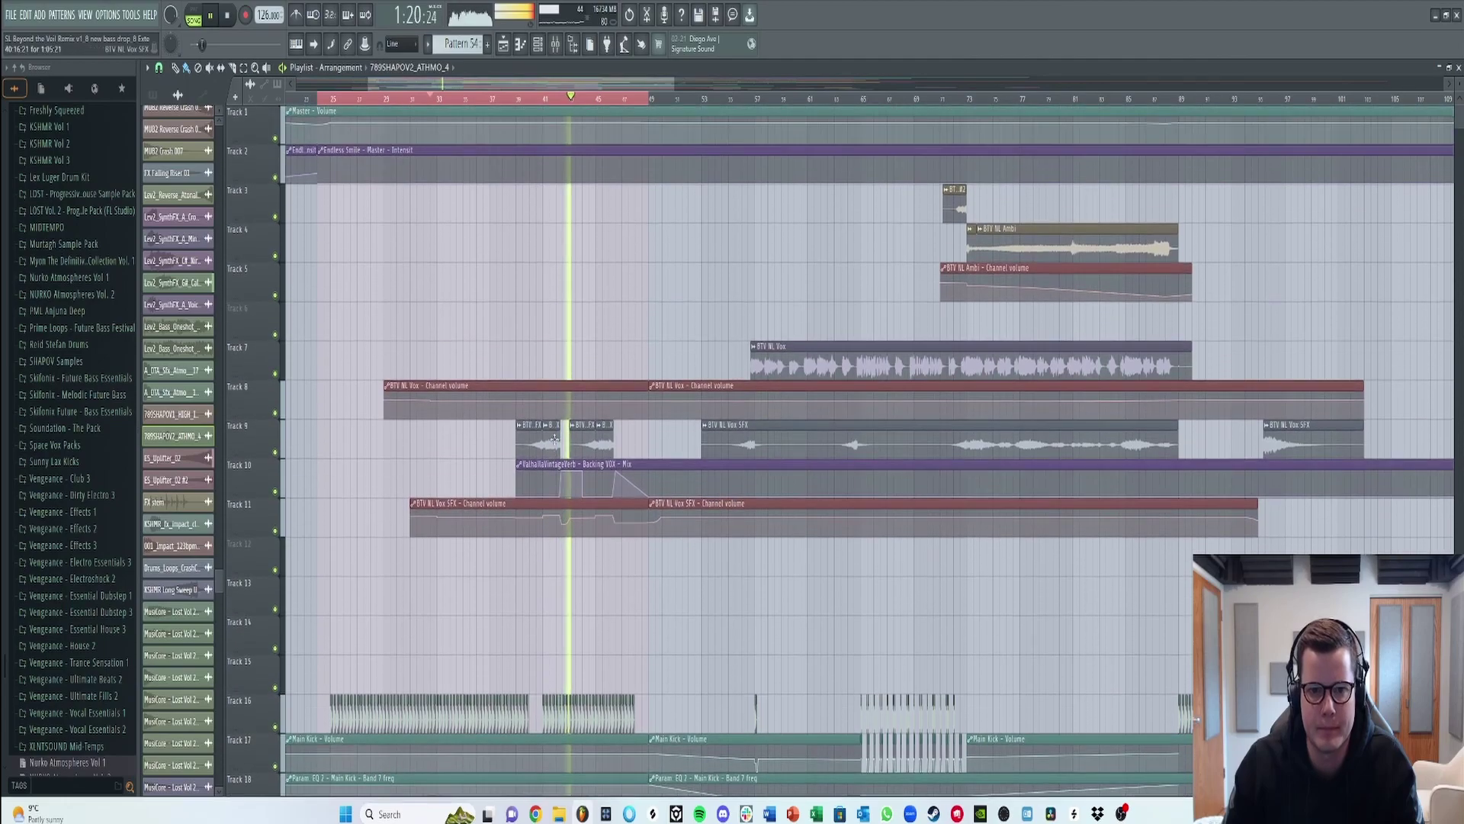
pyautogui.scroll(-5, 555, 438)
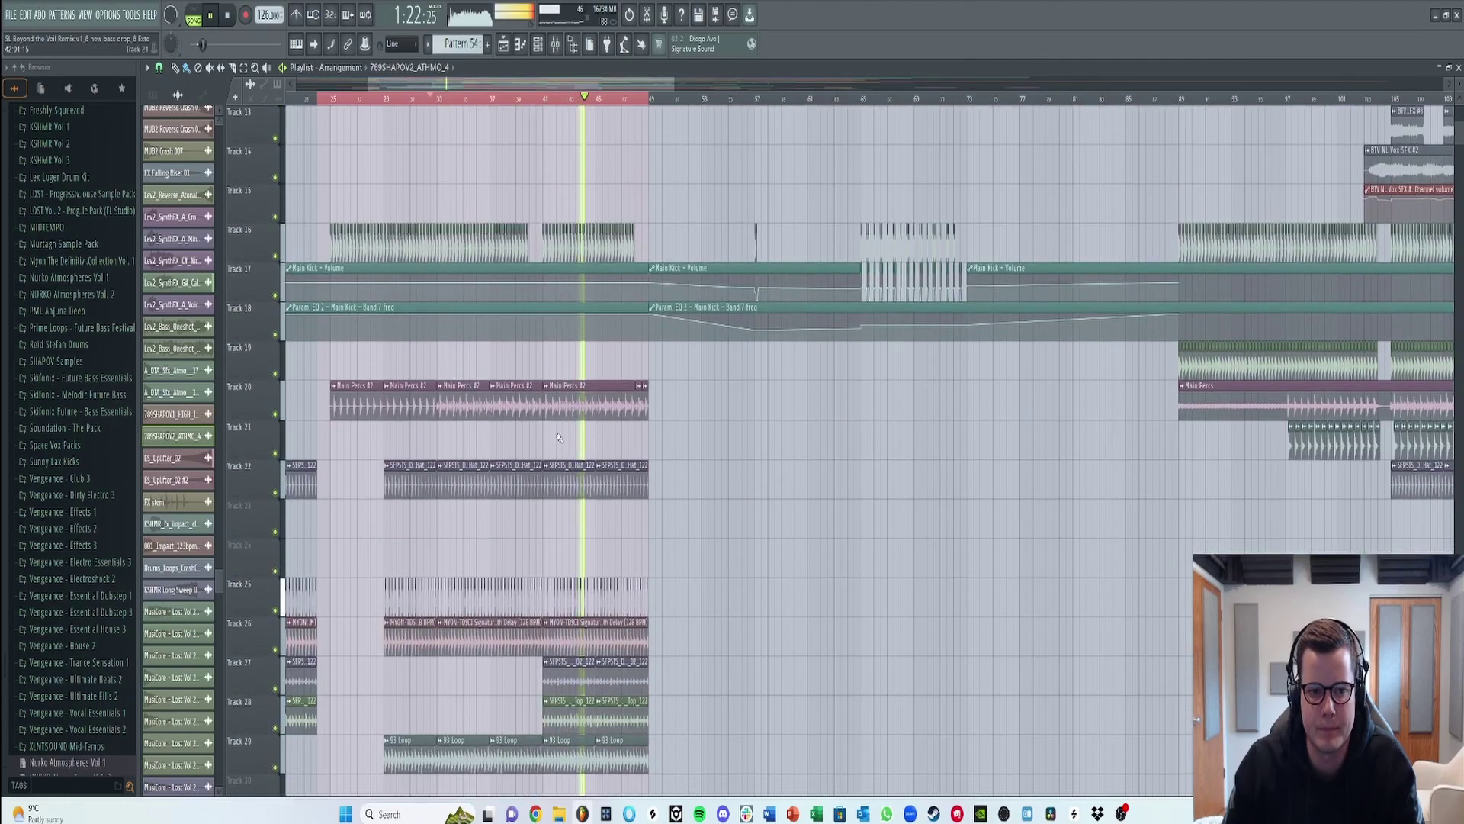
pyautogui.press('space')
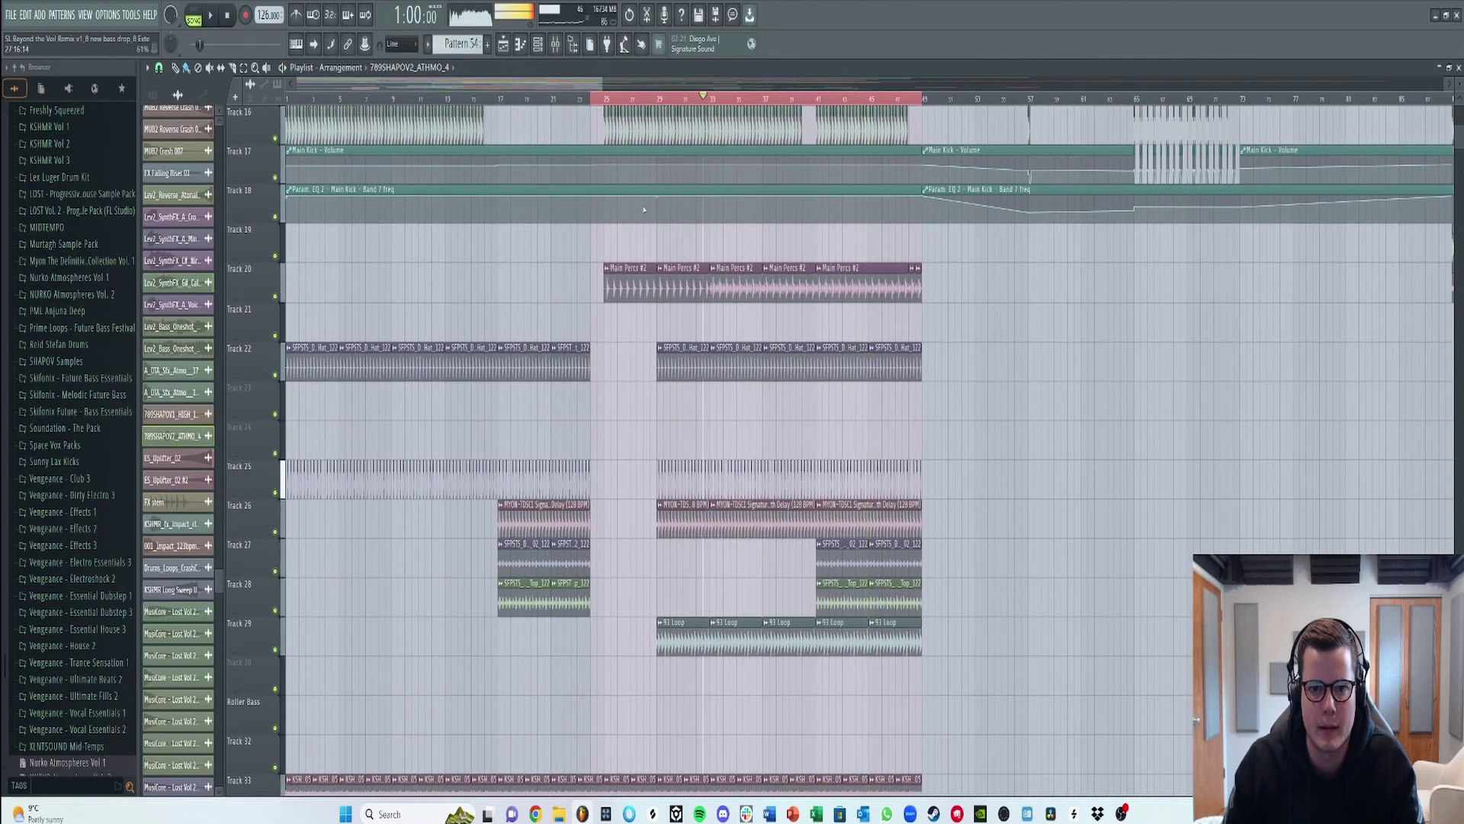
# - Isolate the main kick and percussion on tracks 16 and 18 to 20, and play them from bar 25
pyautogui.keyDown('ctrl'); pyautogui.click(275, 217); pyautogui.keyUp('ctrl')
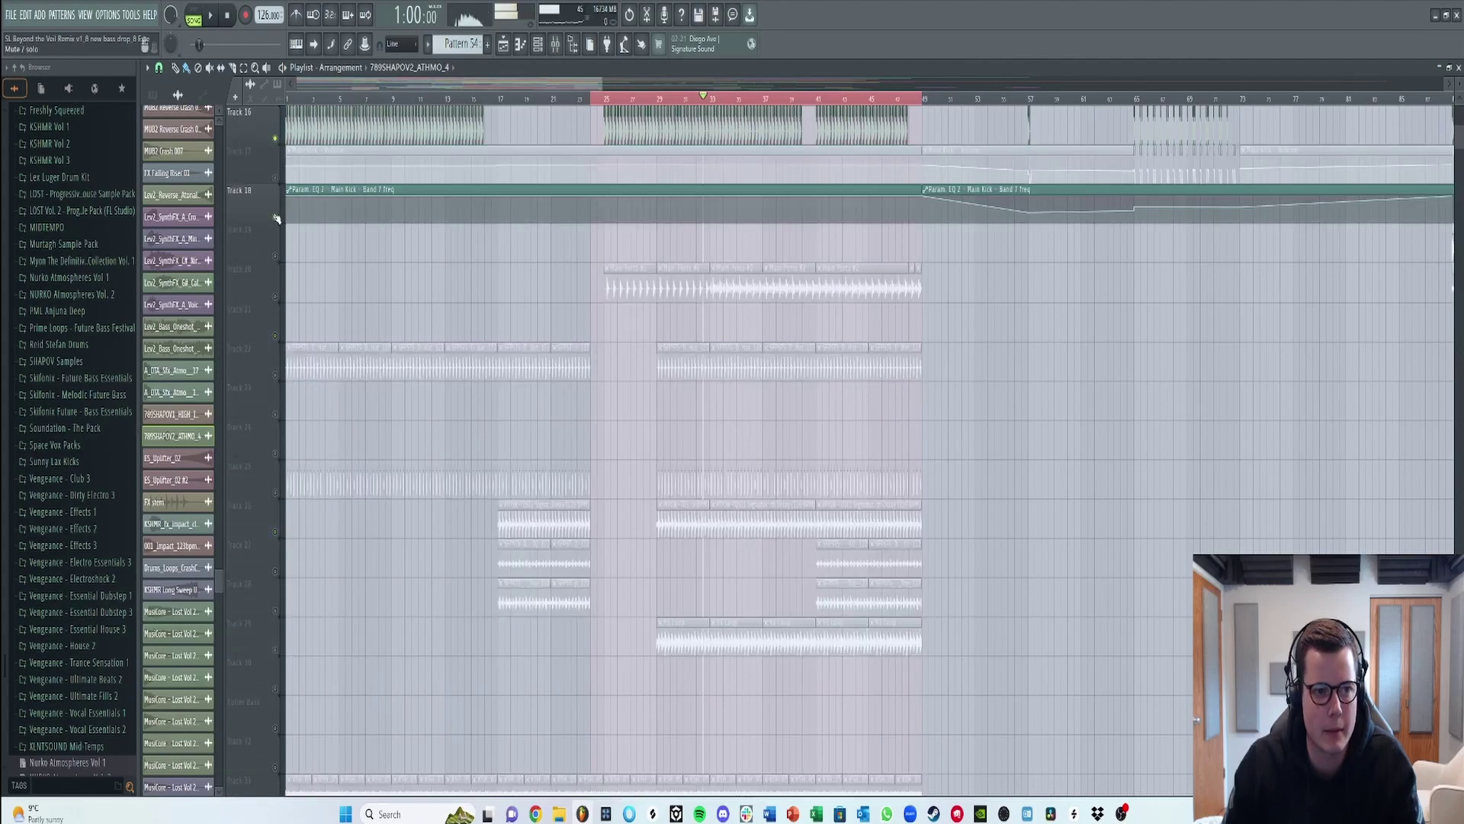
pyautogui.click(275, 295)
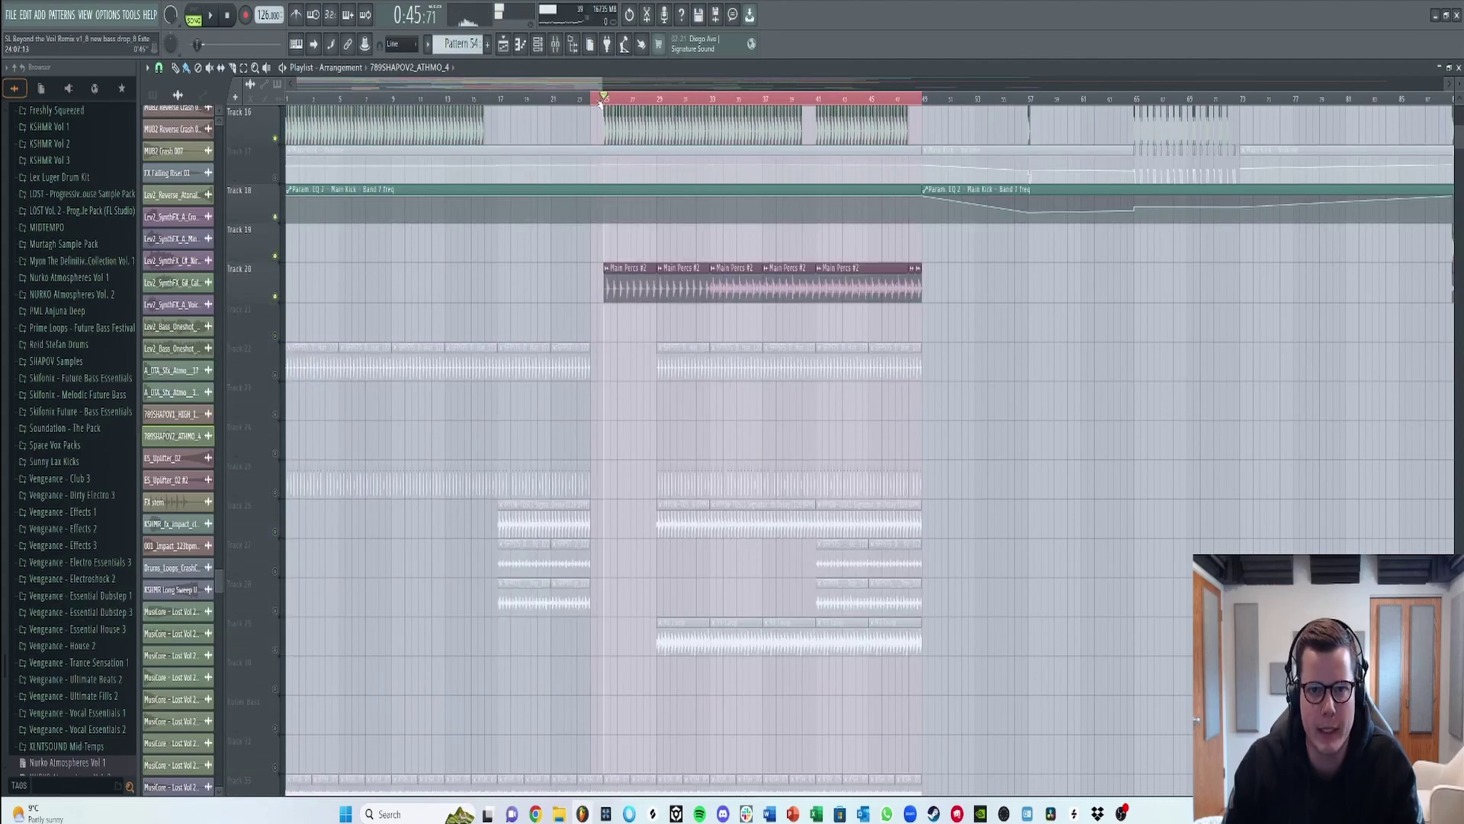
pyautogui.press('space')
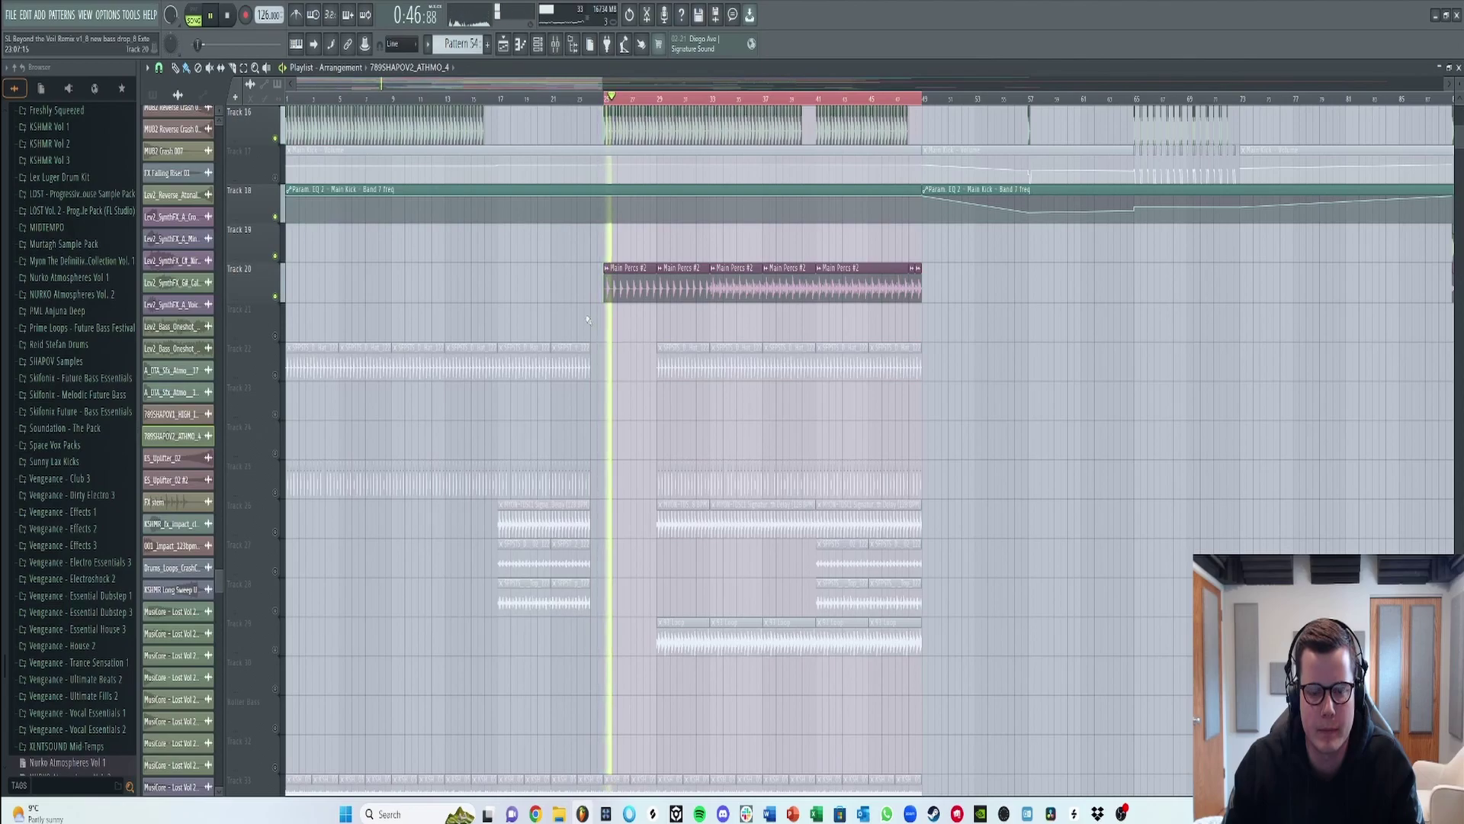
pyautogui.keyDown('ctrl'); pyautogui.scroll(3, 747, 165); pyautogui.keyUp('ctrl')
pyautogui.scroll(-2, 398, 348)
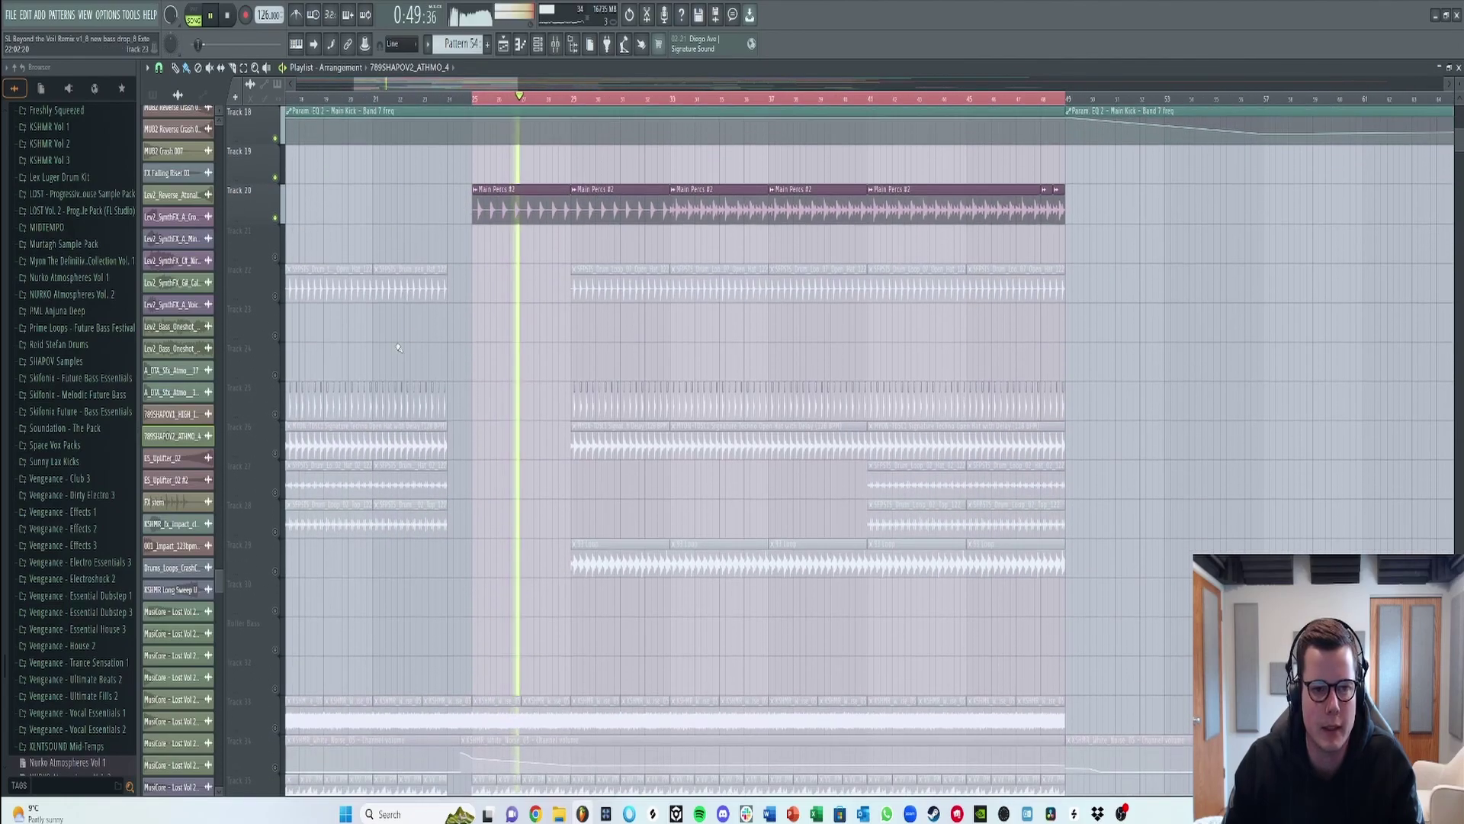
# - Add the hat, top and loop tracks 22 and 25 to 29 to the soloed percussion, and play them from bar 41
pyautogui.click(276, 296)
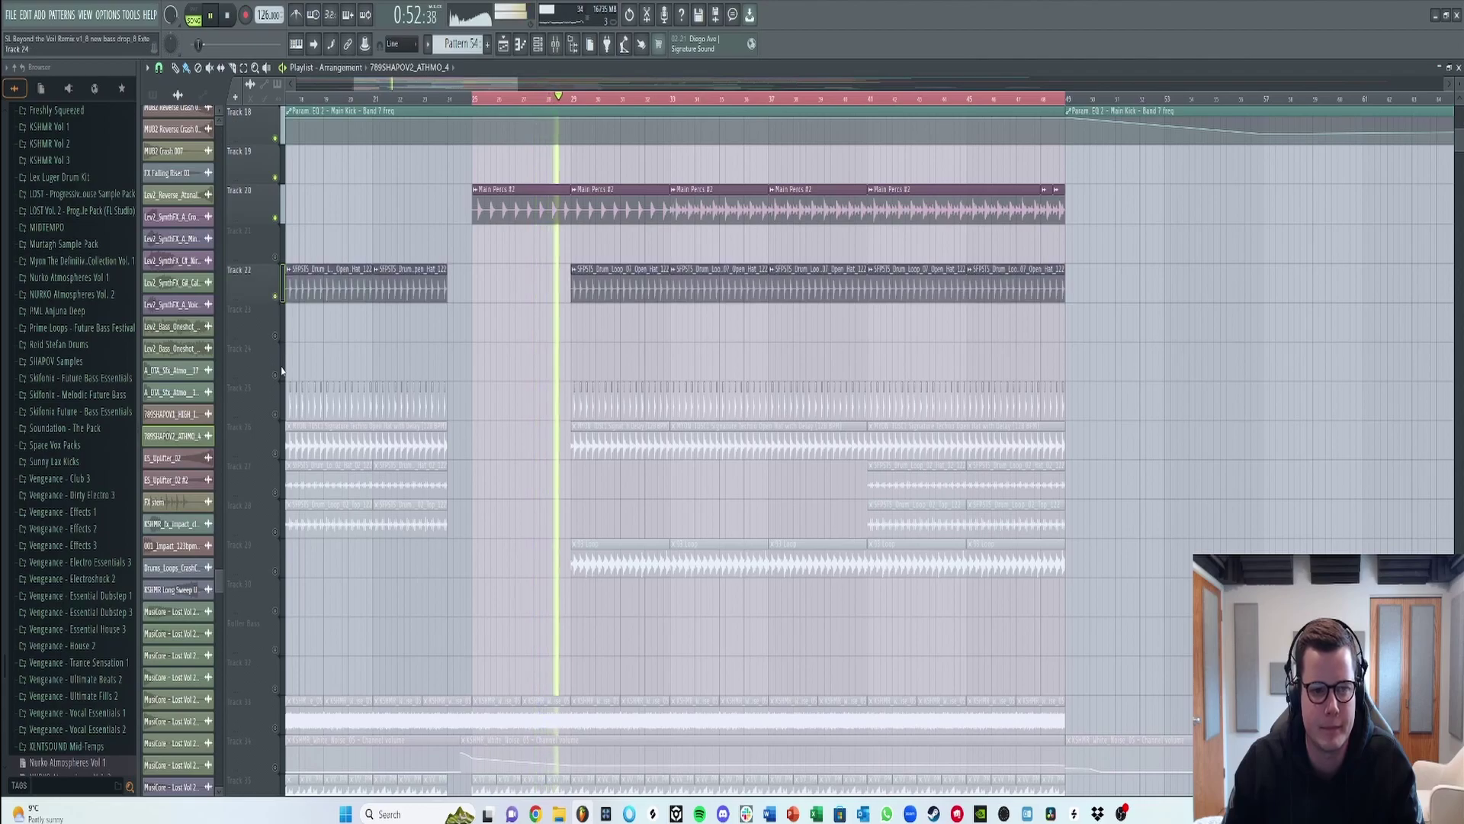
pyautogui.click(275, 414)
pyautogui.click(275, 453)
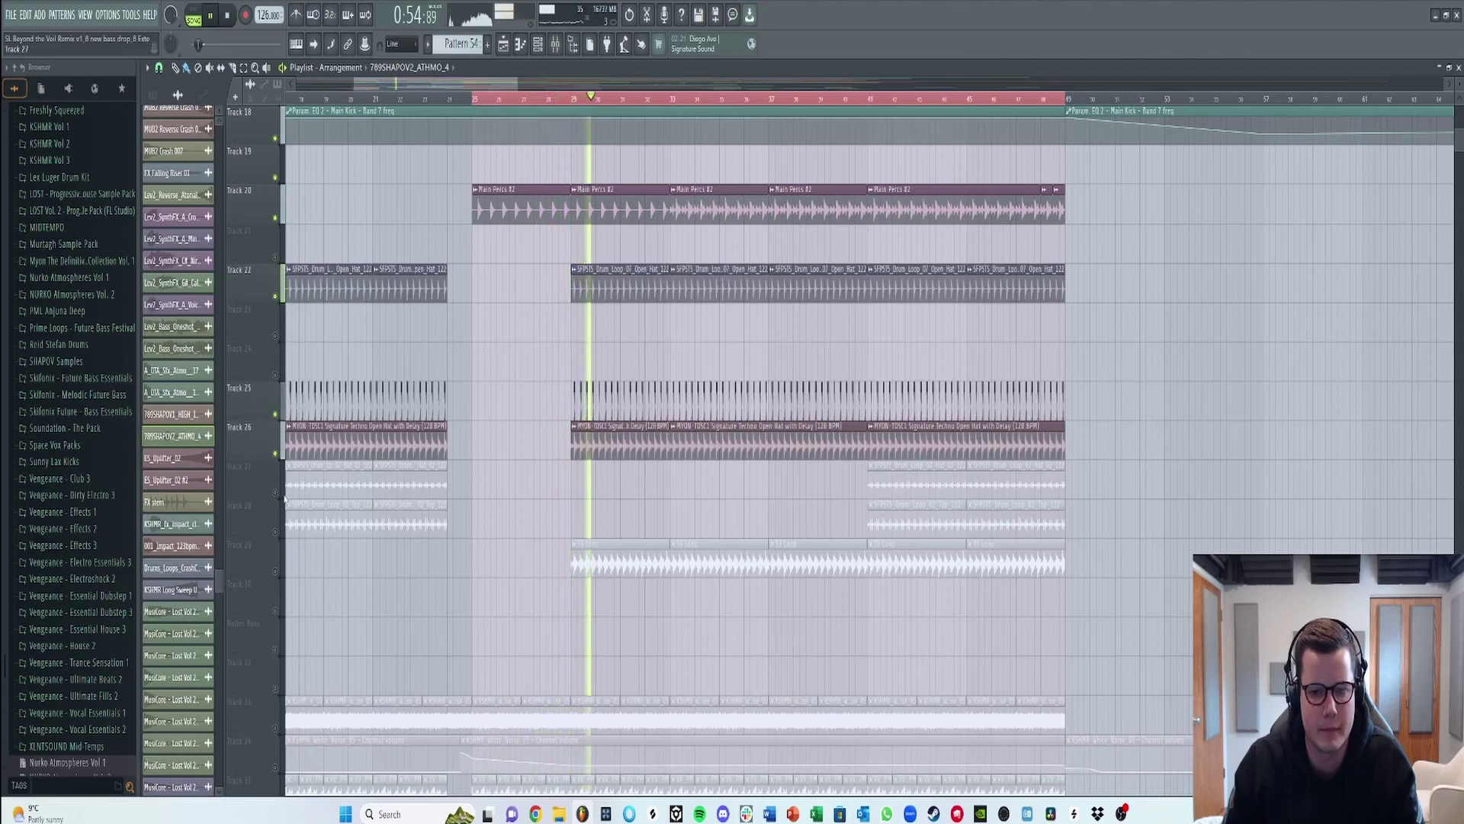
pyautogui.click(276, 570)
pyautogui.click(275, 531)
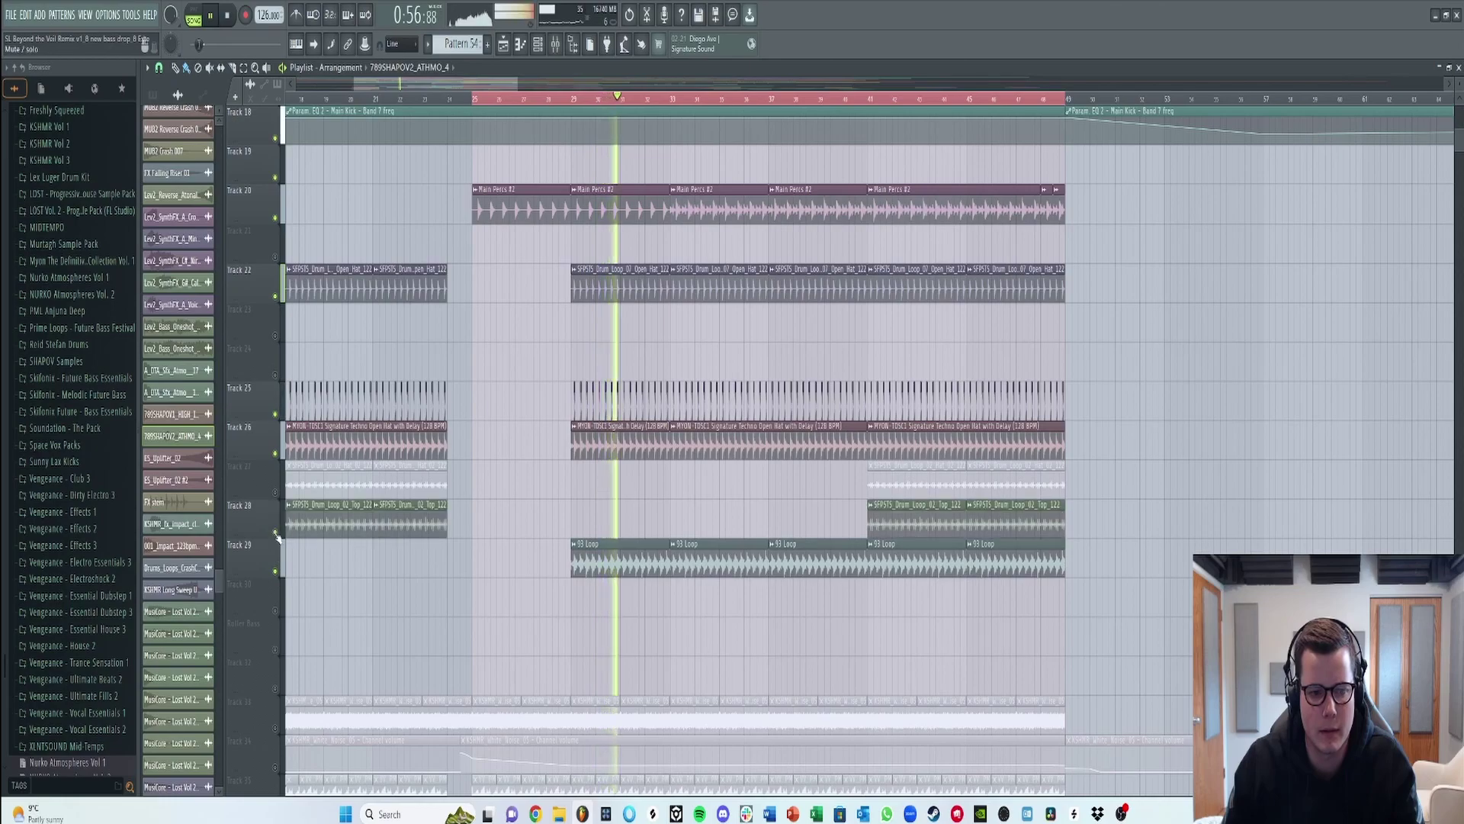
pyautogui.click(275, 493)
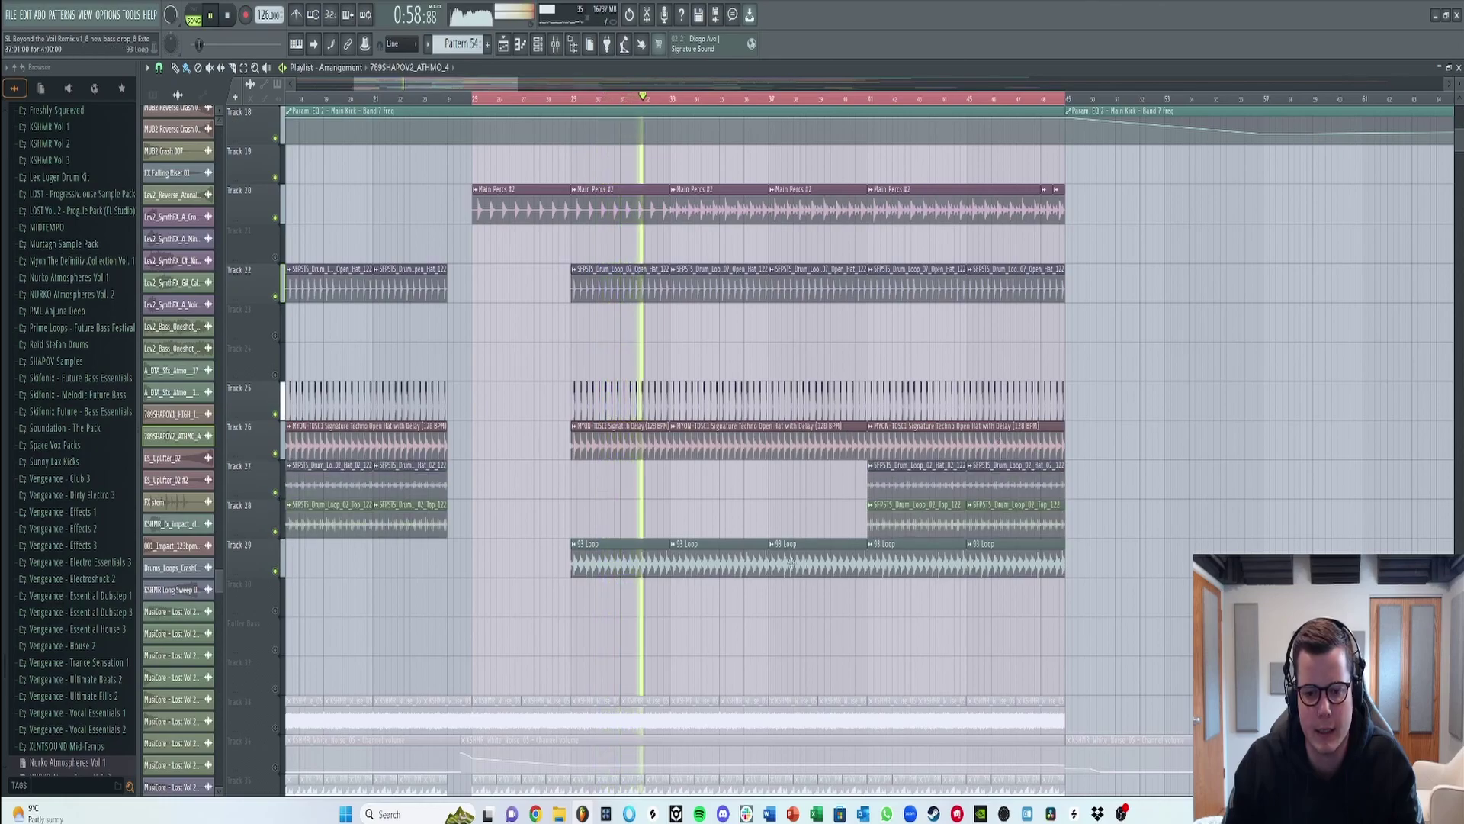
pyautogui.click(869, 98)
pyautogui.scroll(-2, 457, 381)
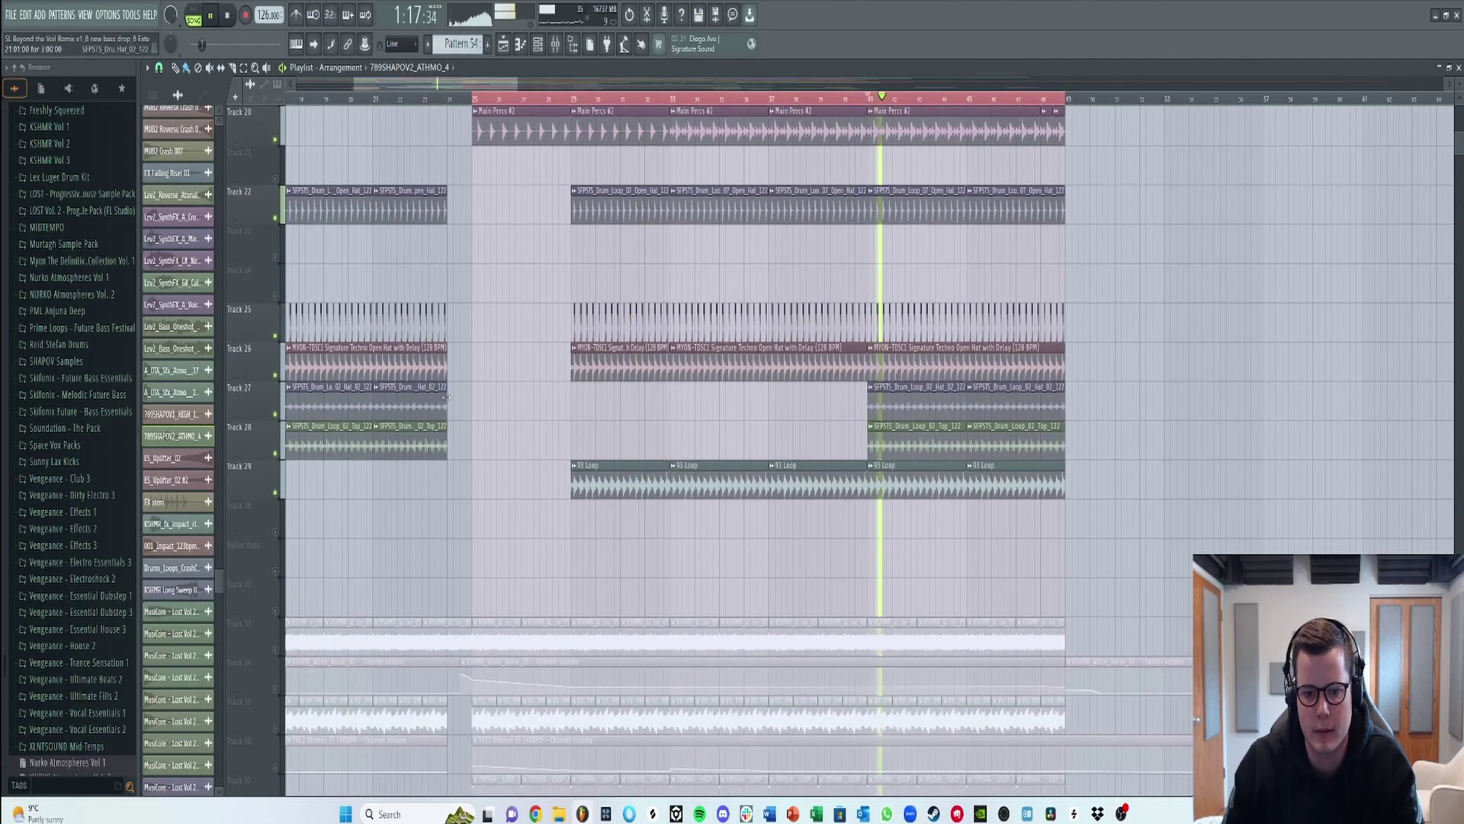
# - Add the white noise and atmosphere tracks 33 to 38 with their volume automation to the soloed tracks, and play them from bar 25
pyautogui.scroll(-5, 471, 445)
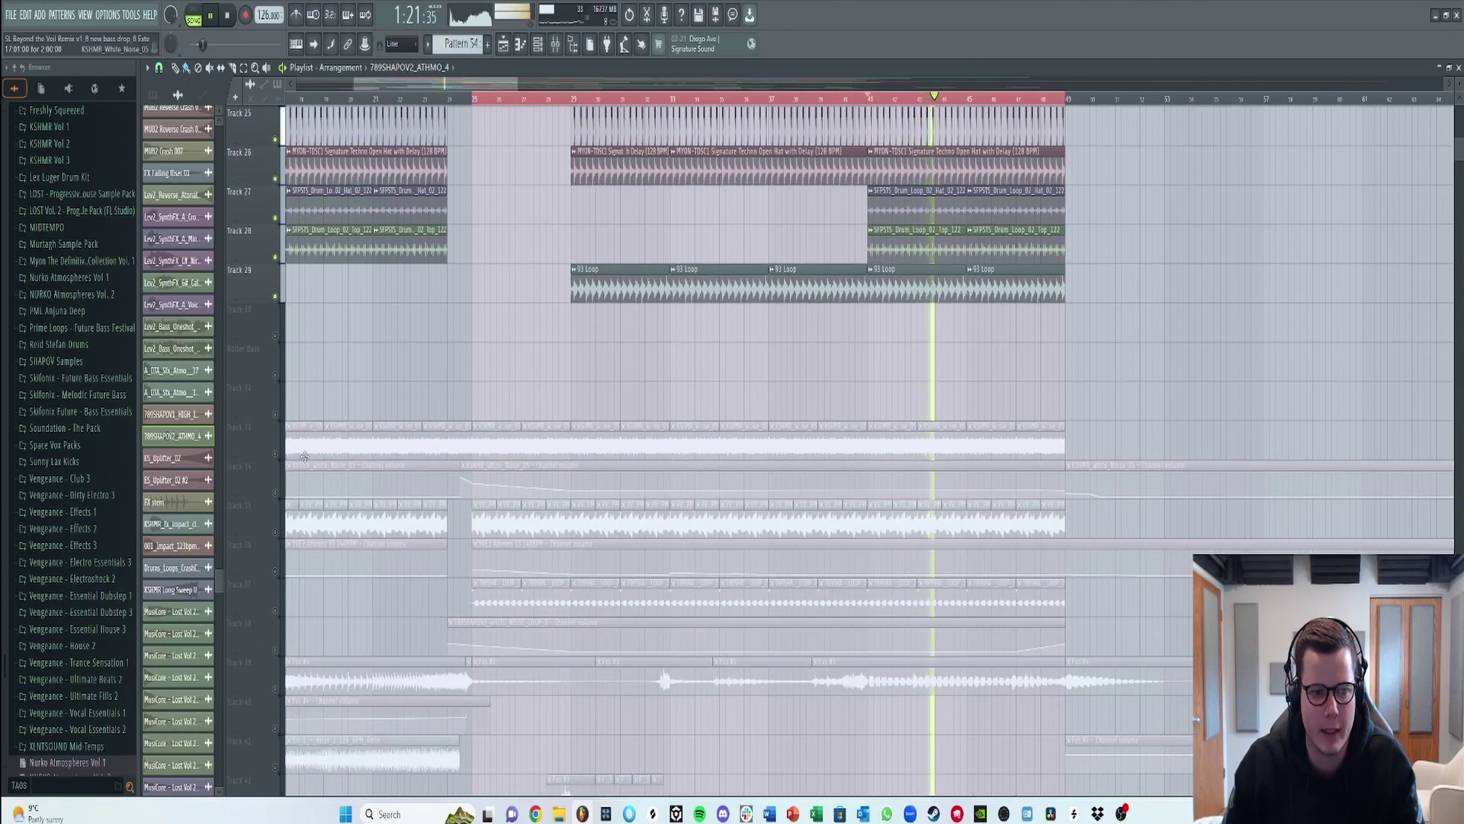
pyautogui.click(275, 452)
pyautogui.click(275, 491)
pyautogui.click(276, 531)
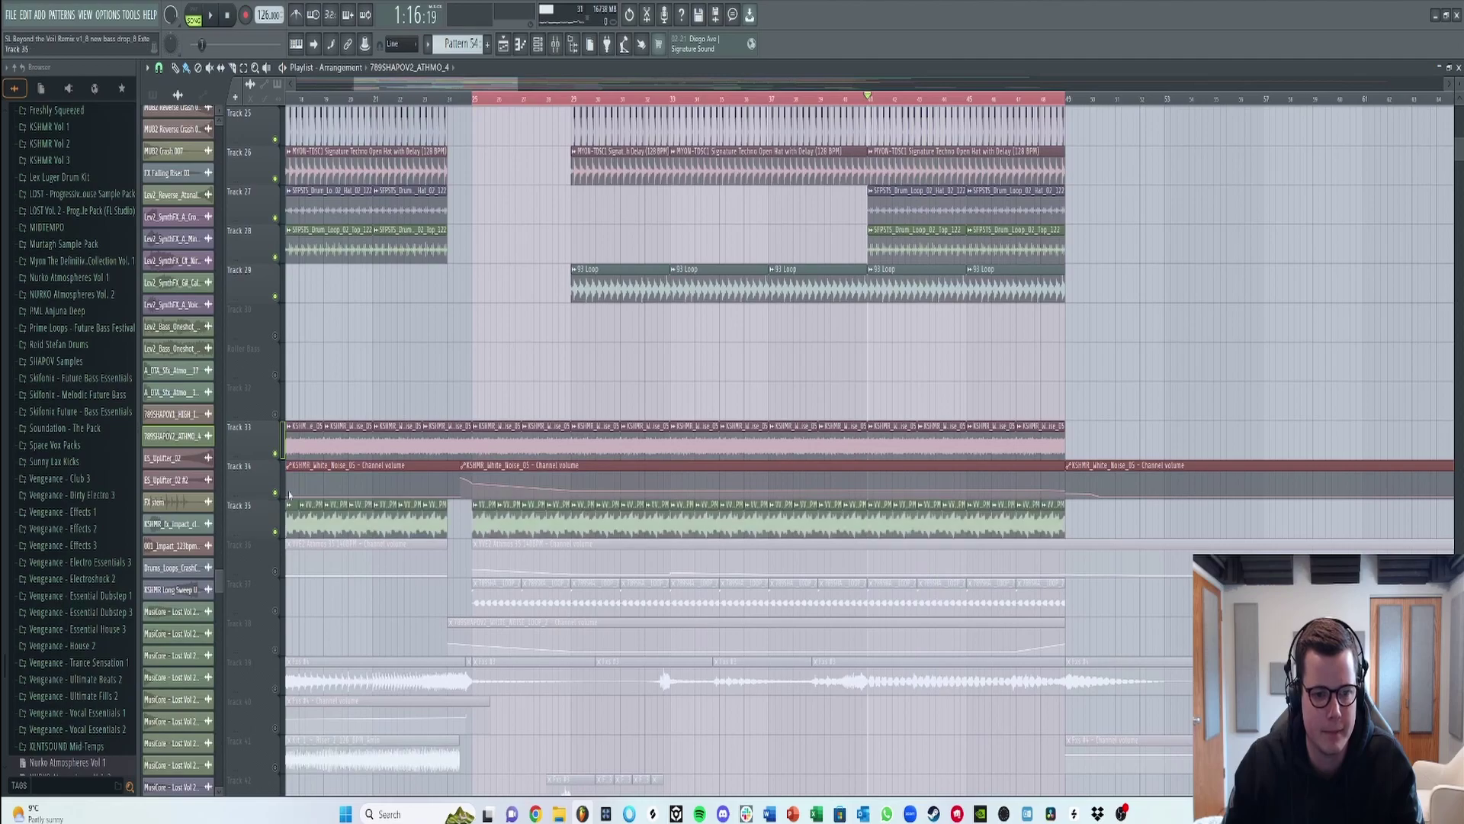
pyautogui.press('space')
pyautogui.scroll(-1, 268, 504)
pyautogui.click(275, 492)
pyautogui.click(275, 531)
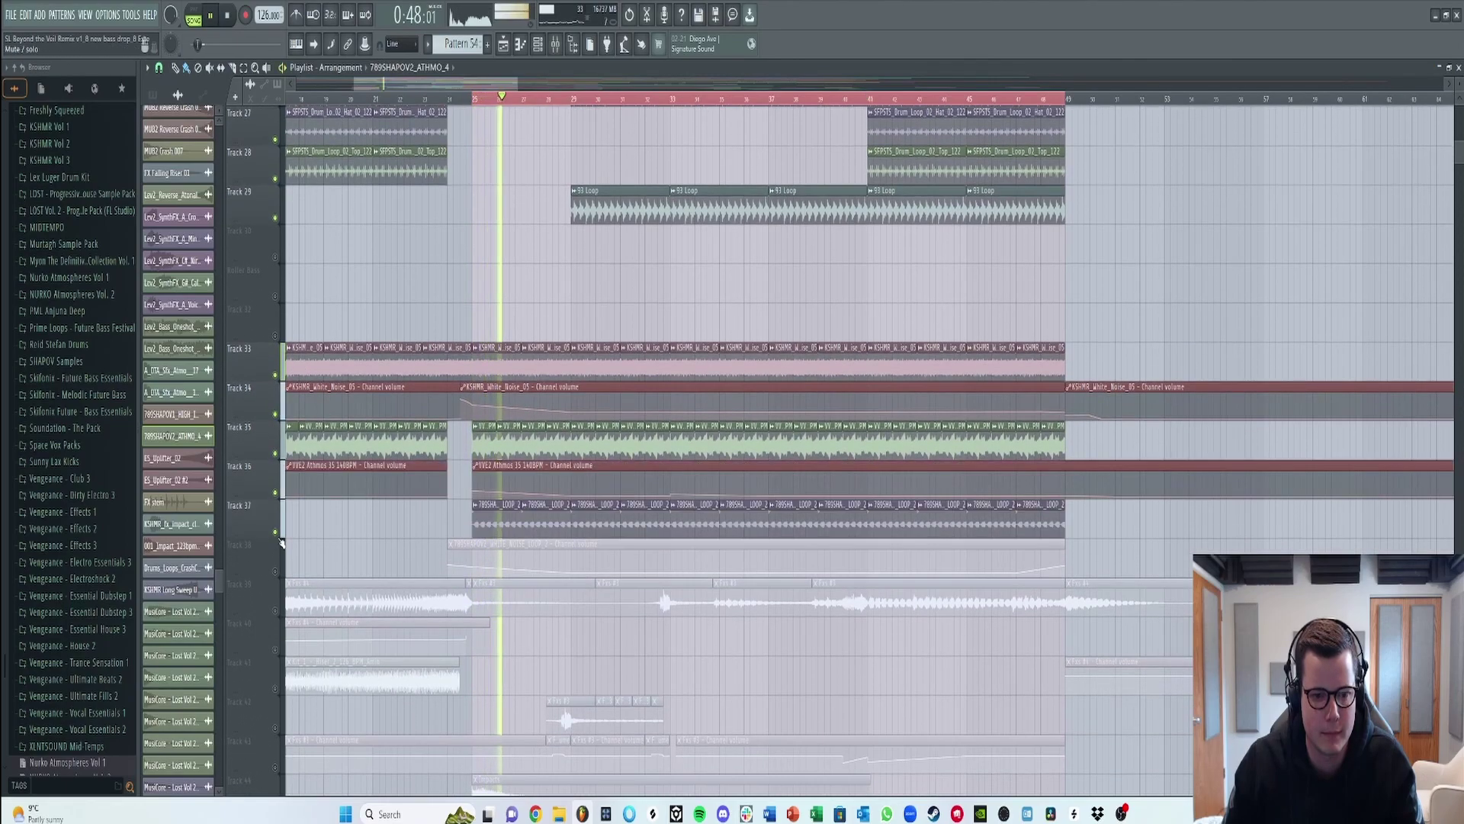
pyautogui.click(276, 571)
# - Add effects track 39, the Impacts on track 44 and the vocal reverb effect on track 46 to the soloed playback
pyautogui.scroll(-1, 309, 526)
pyautogui.scroll(-2, 309, 527)
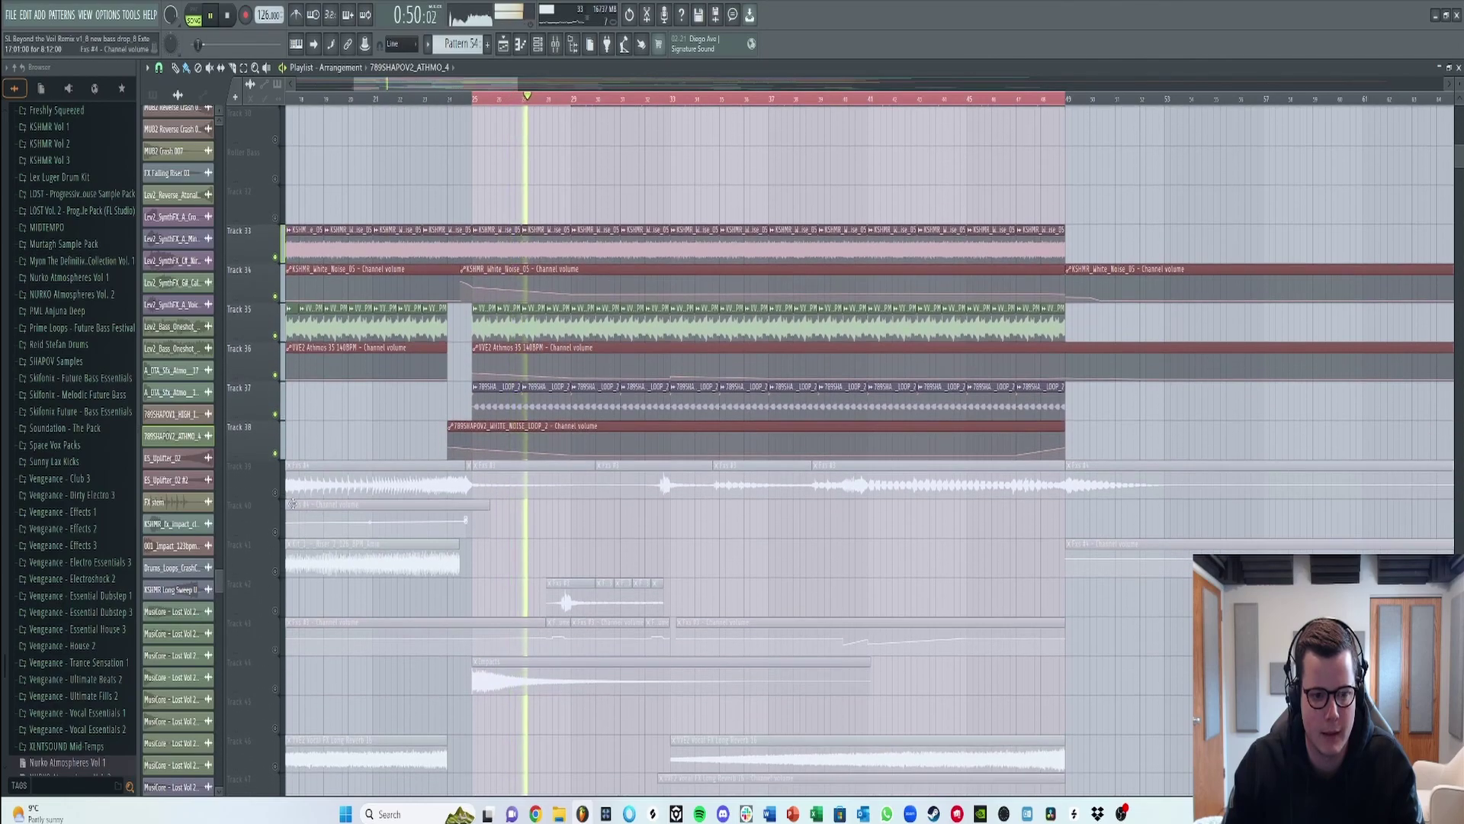
pyautogui.click(275, 492)
pyautogui.press('space')
pyautogui.click(276, 686)
pyautogui.press('space')
pyautogui.scroll(-5, 332, 622)
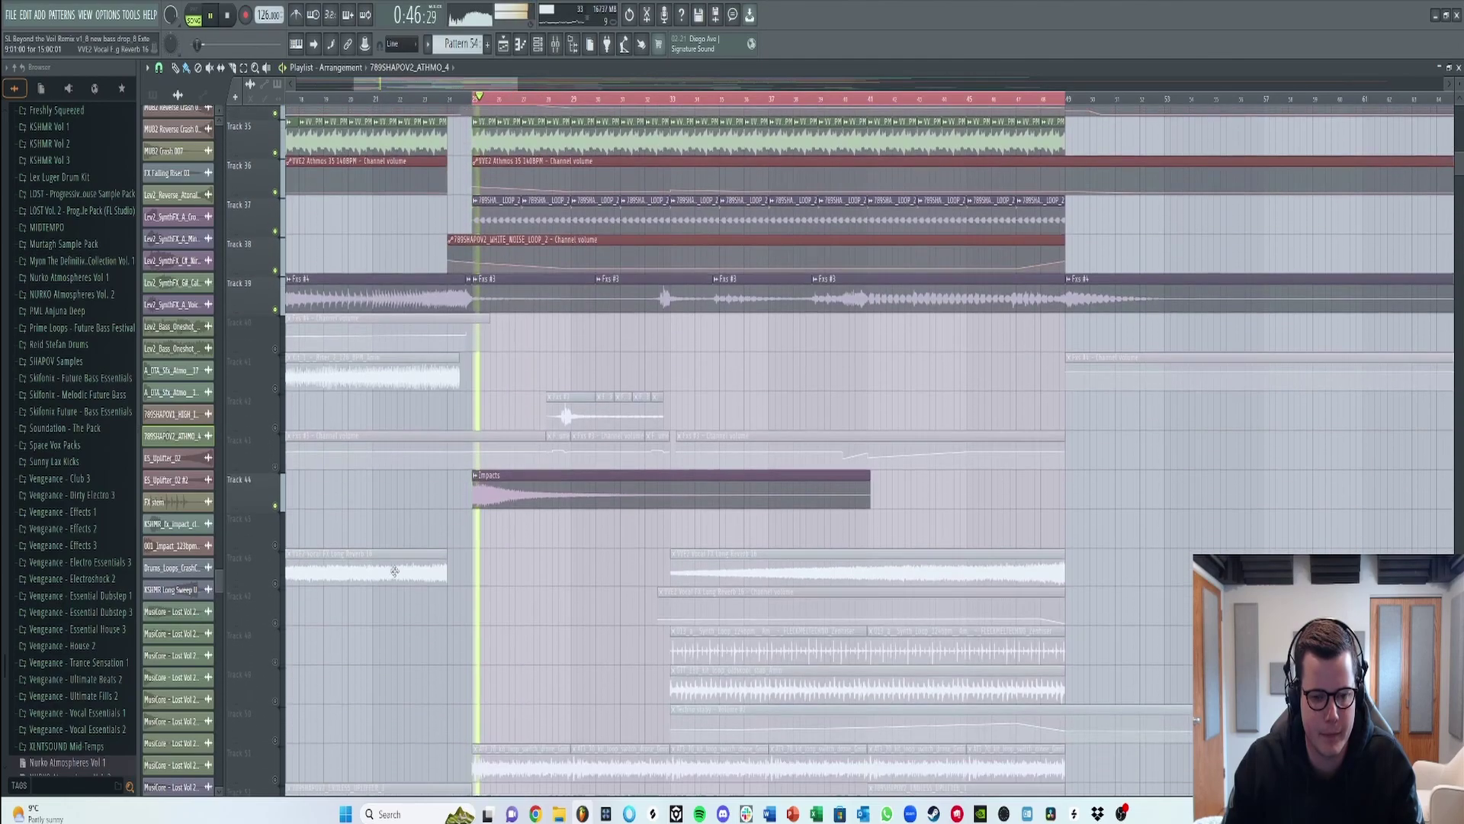
pyautogui.click(276, 572)
# - Add the synth, stab and drone loops and automation on tracks 47 to 51, and play the soloed tracks from bar 33
pyautogui.scroll(-3, 280, 578)
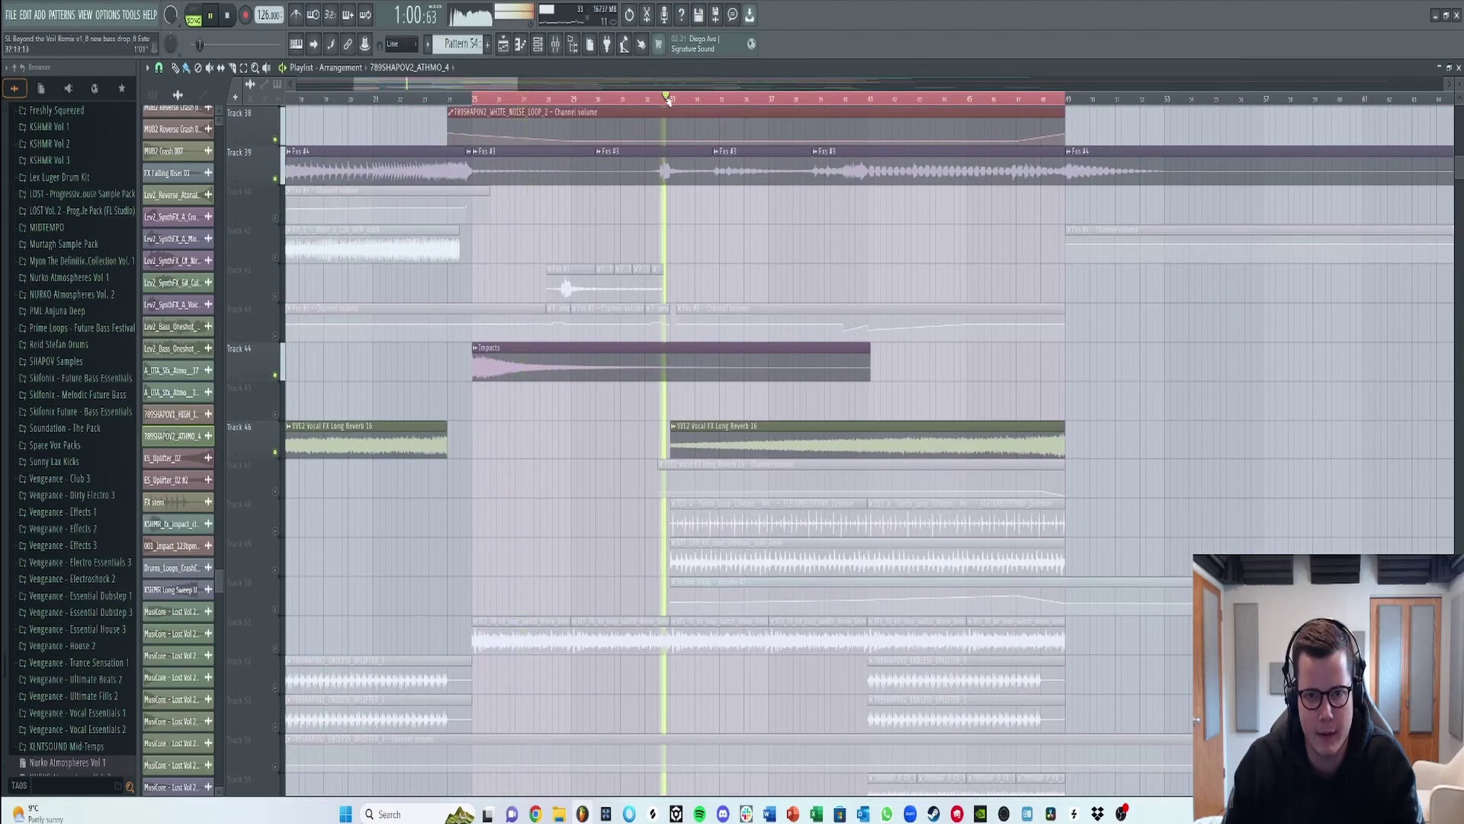
pyautogui.scroll(-2, 669, 100)
pyautogui.press('space')
pyautogui.click(275, 570)
pyautogui.click(275, 531)
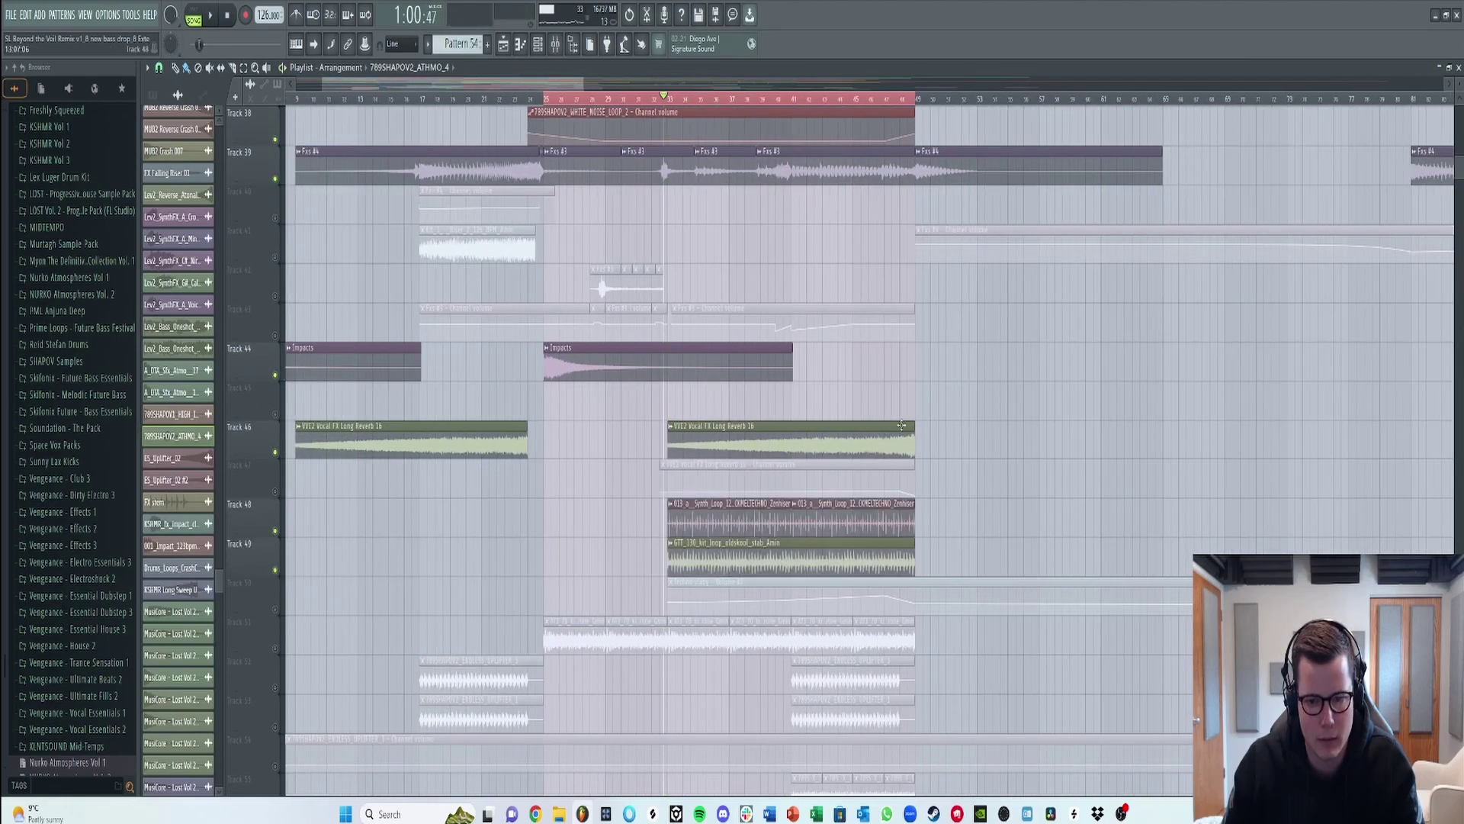
pyautogui.scroll(2, 903, 106)
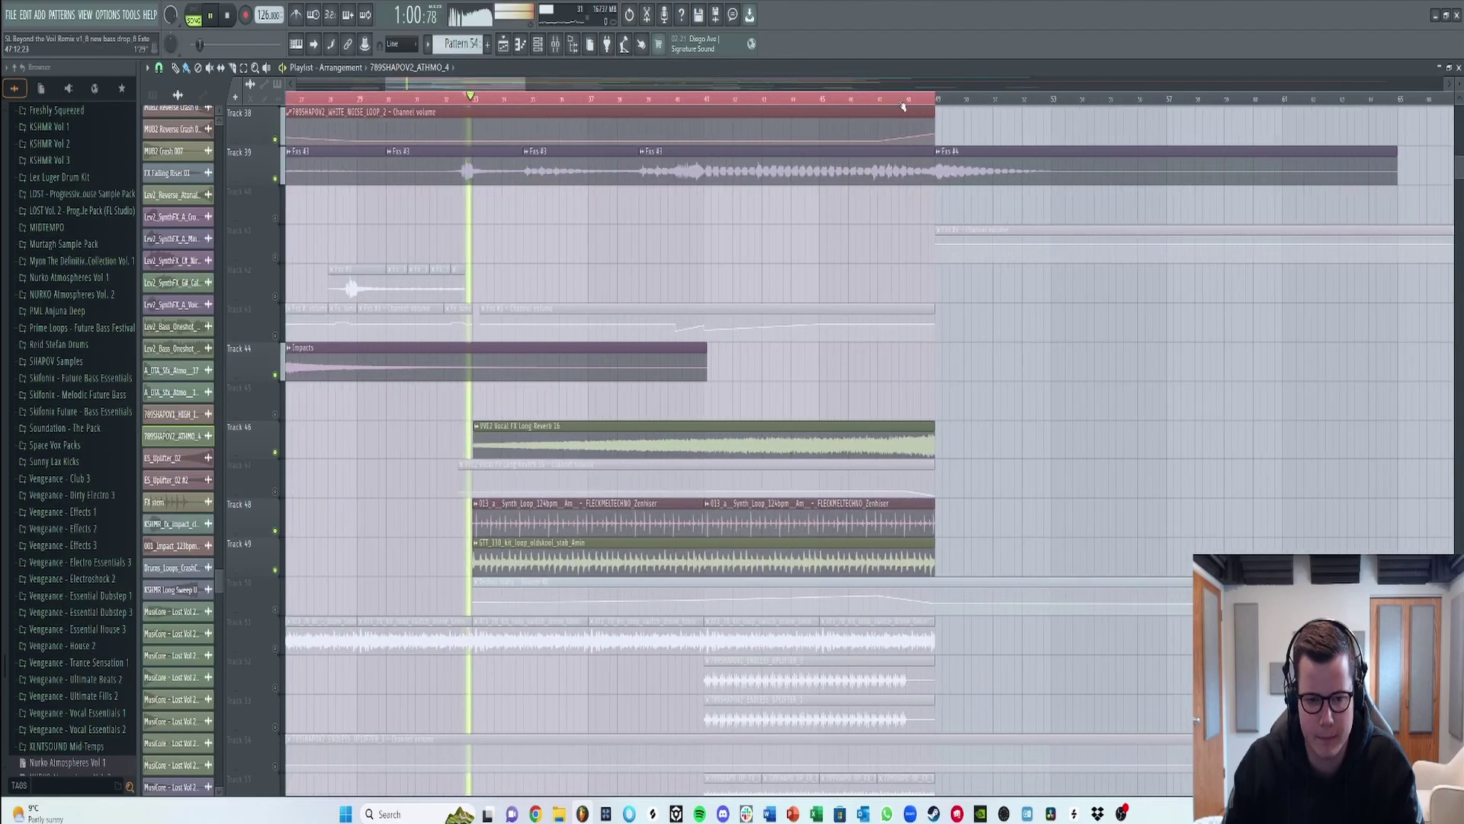
pyautogui.scroll(-3, 279, 526)
pyautogui.click(275, 492)
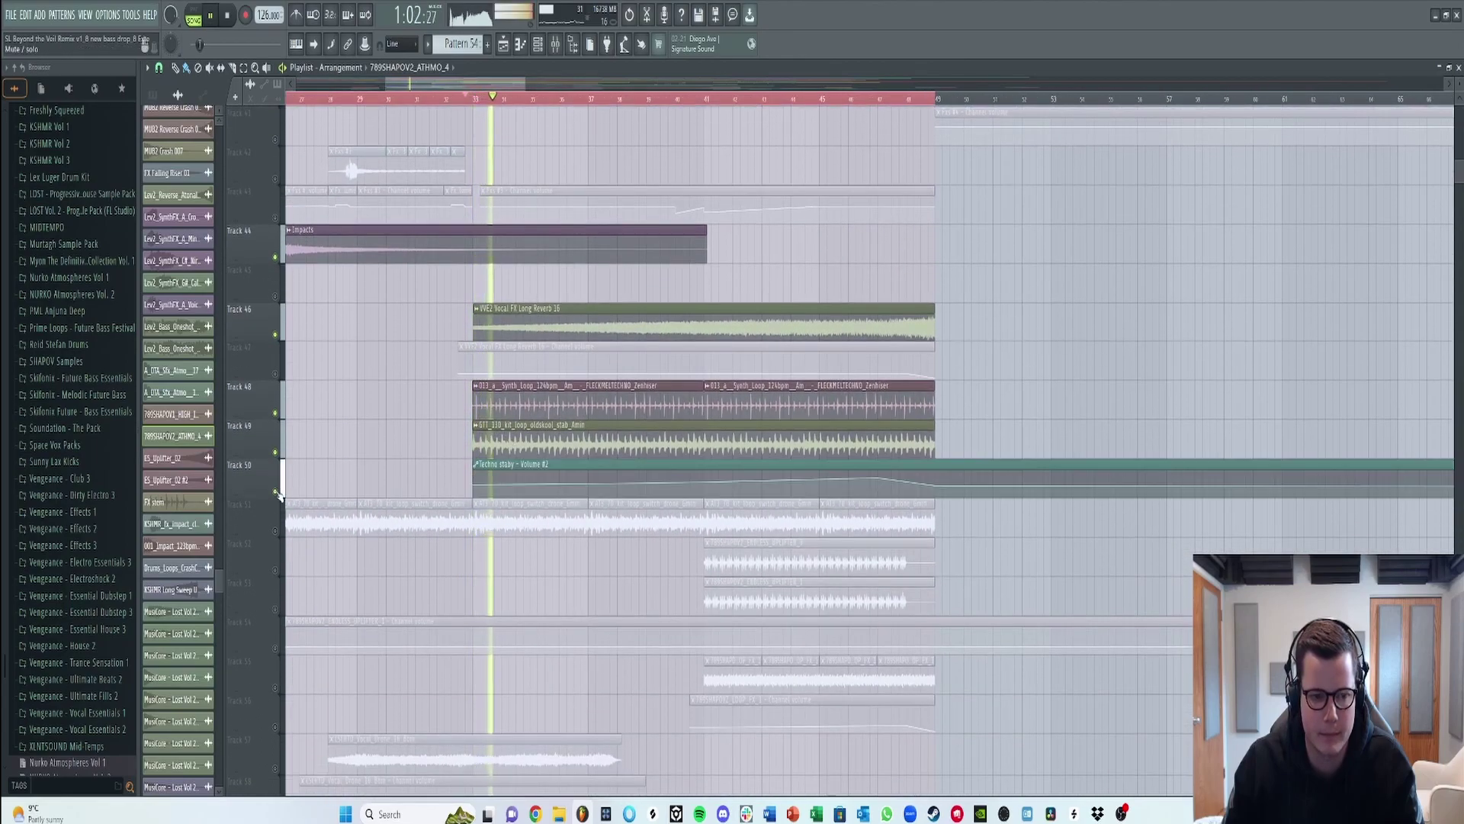
pyautogui.click(275, 374)
pyautogui.click(274, 530)
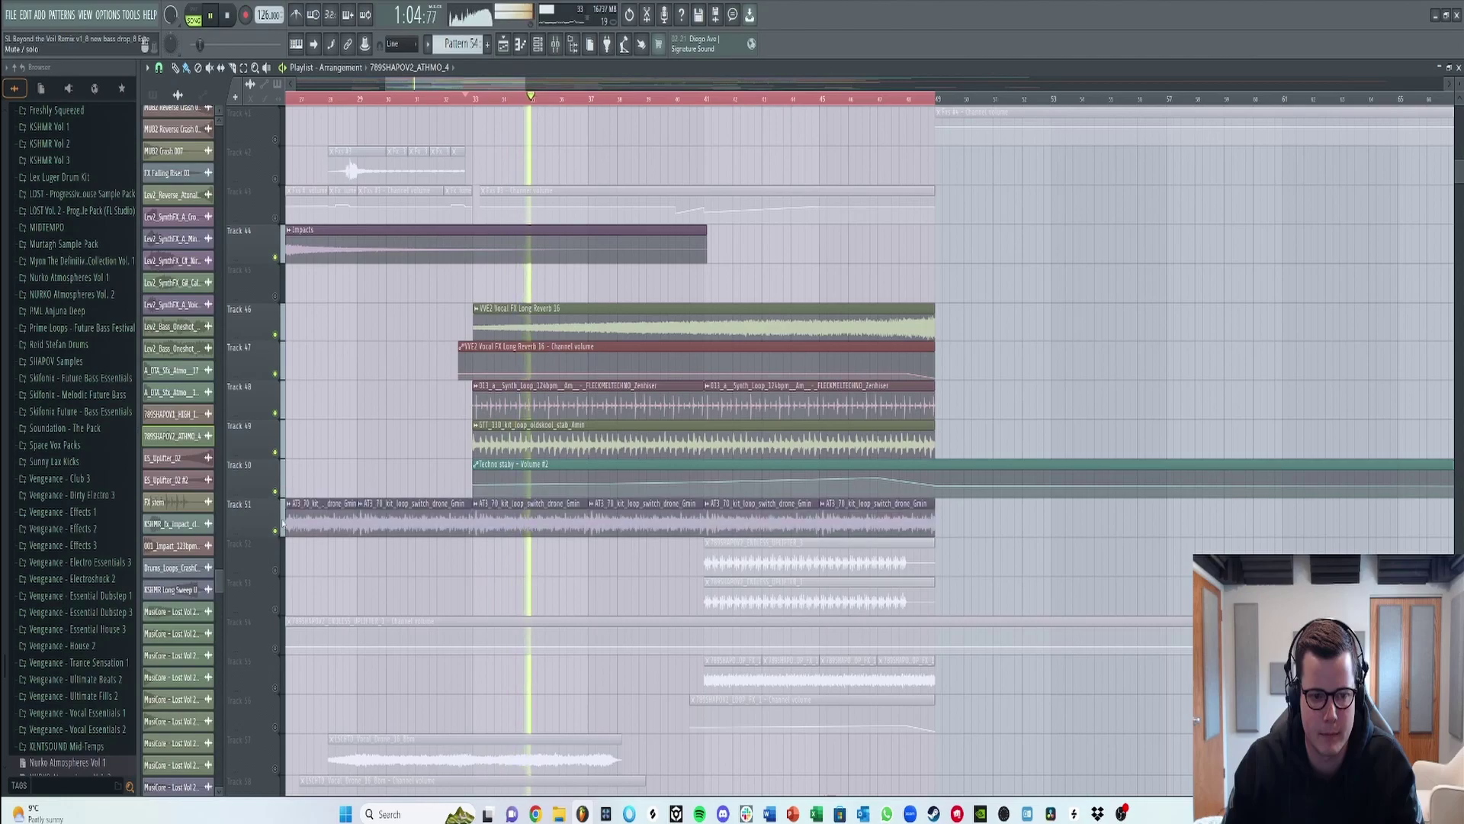
# - Add the endless uplifters and their volume automation on tracks 52 to 54, and play the soloed tracks from bar 41
pyautogui.scroll(-3, 400, 455)
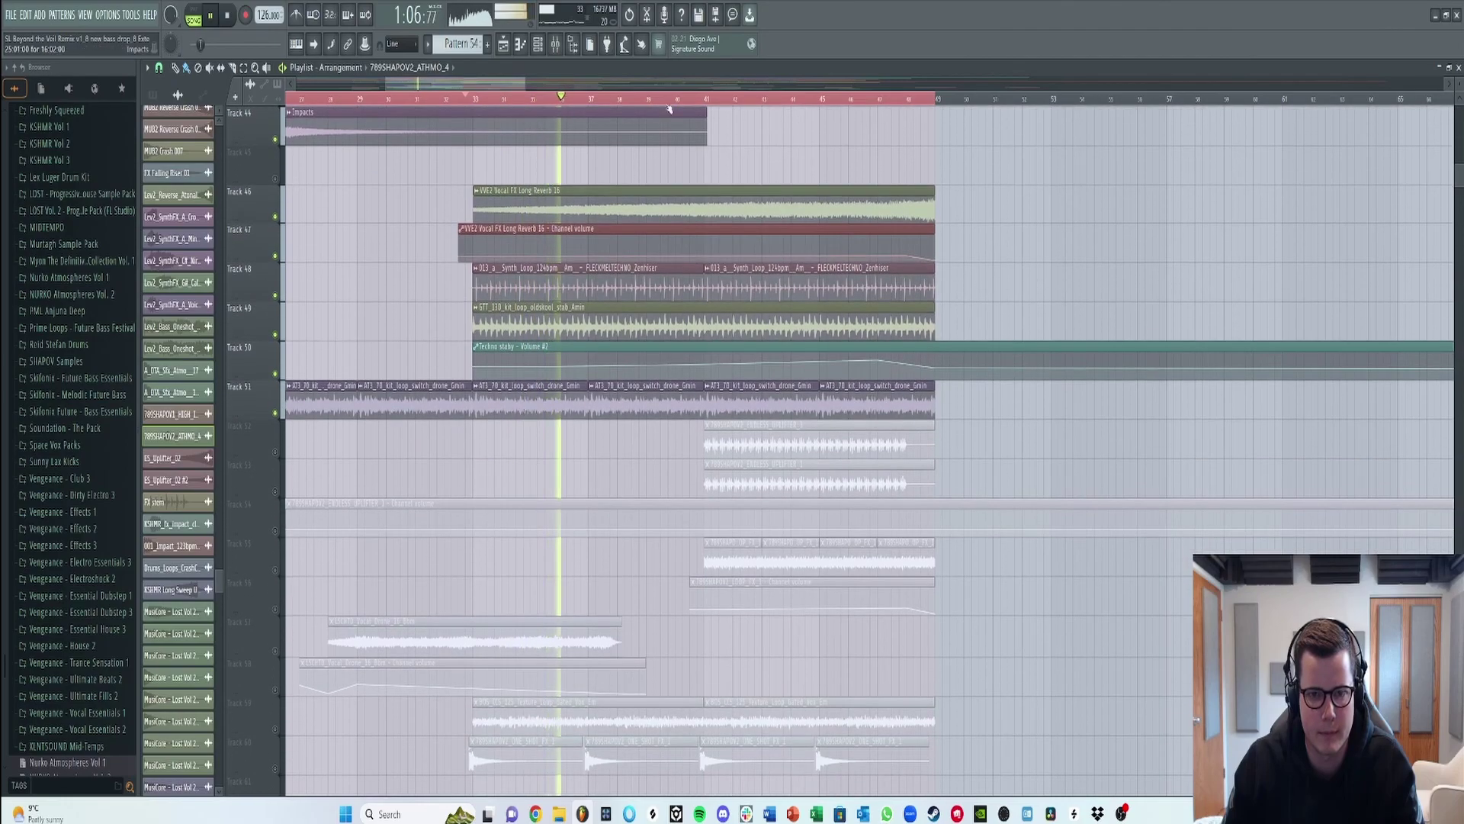
pyautogui.hscroll(3, 646, 110)
pyautogui.scroll(-3, 645, 110)
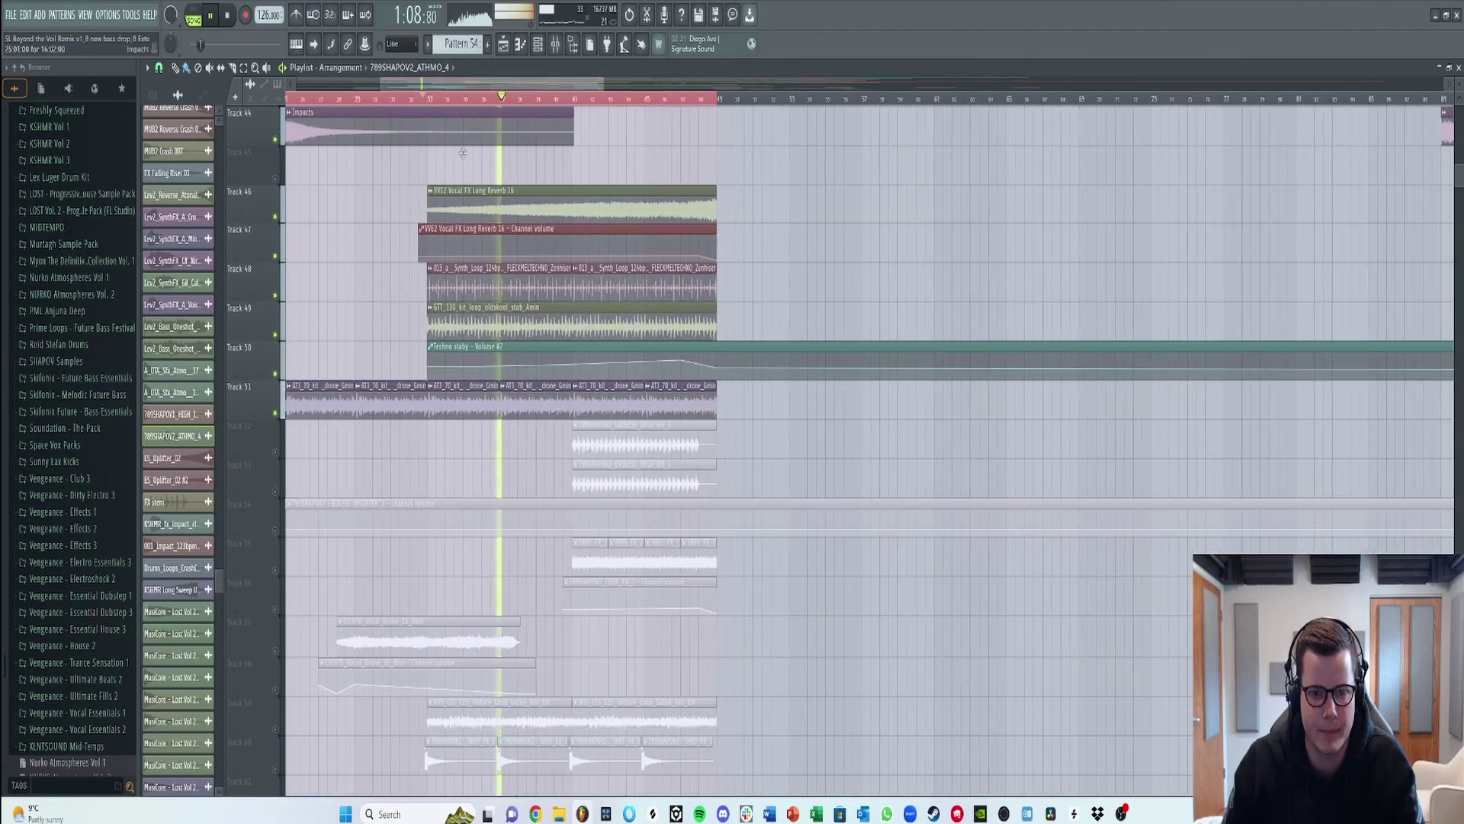
pyautogui.click(274, 452)
pyautogui.click(276, 492)
pyautogui.click(275, 530)
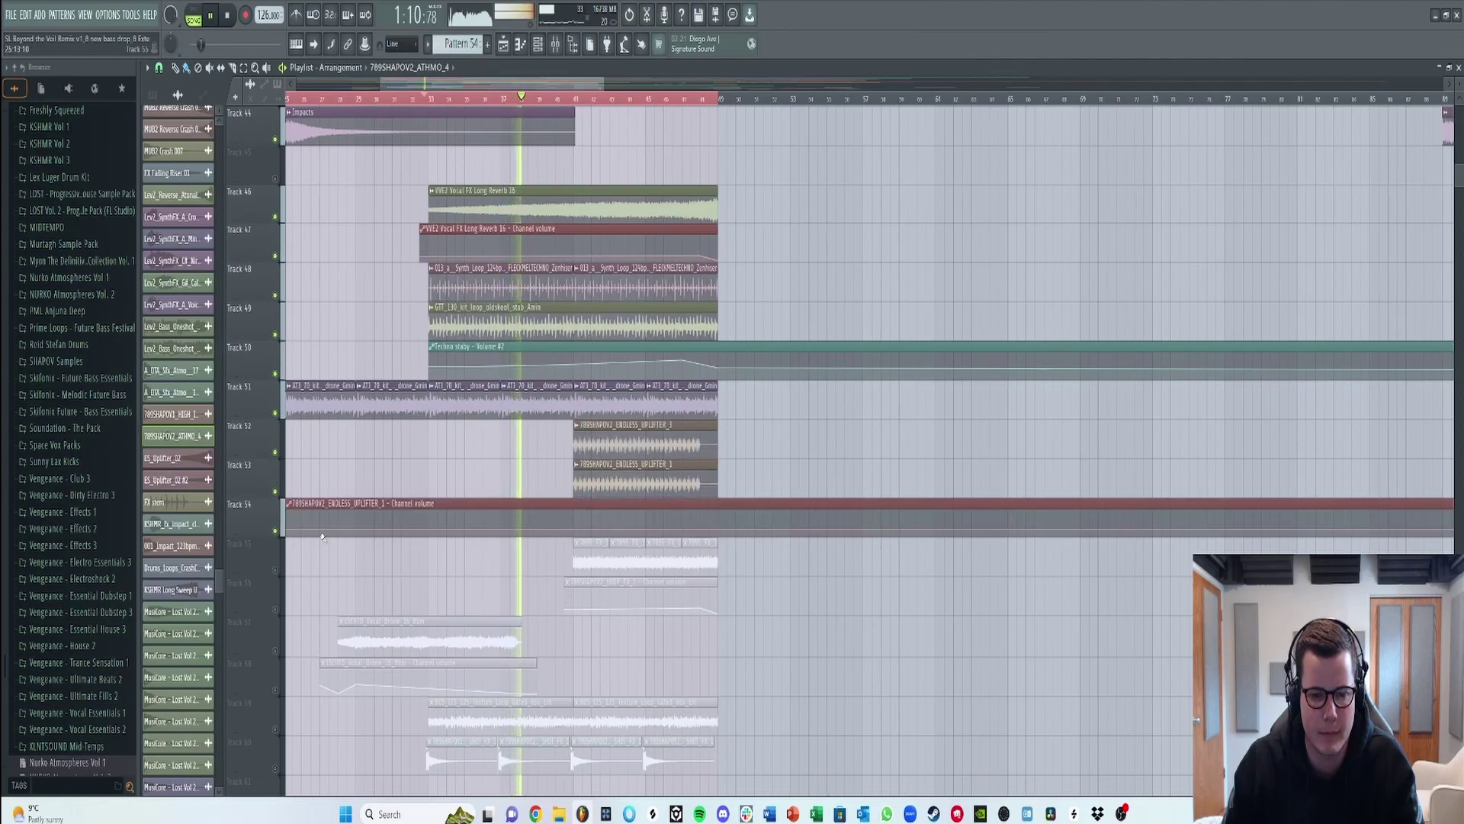
pyautogui.click(577, 99)
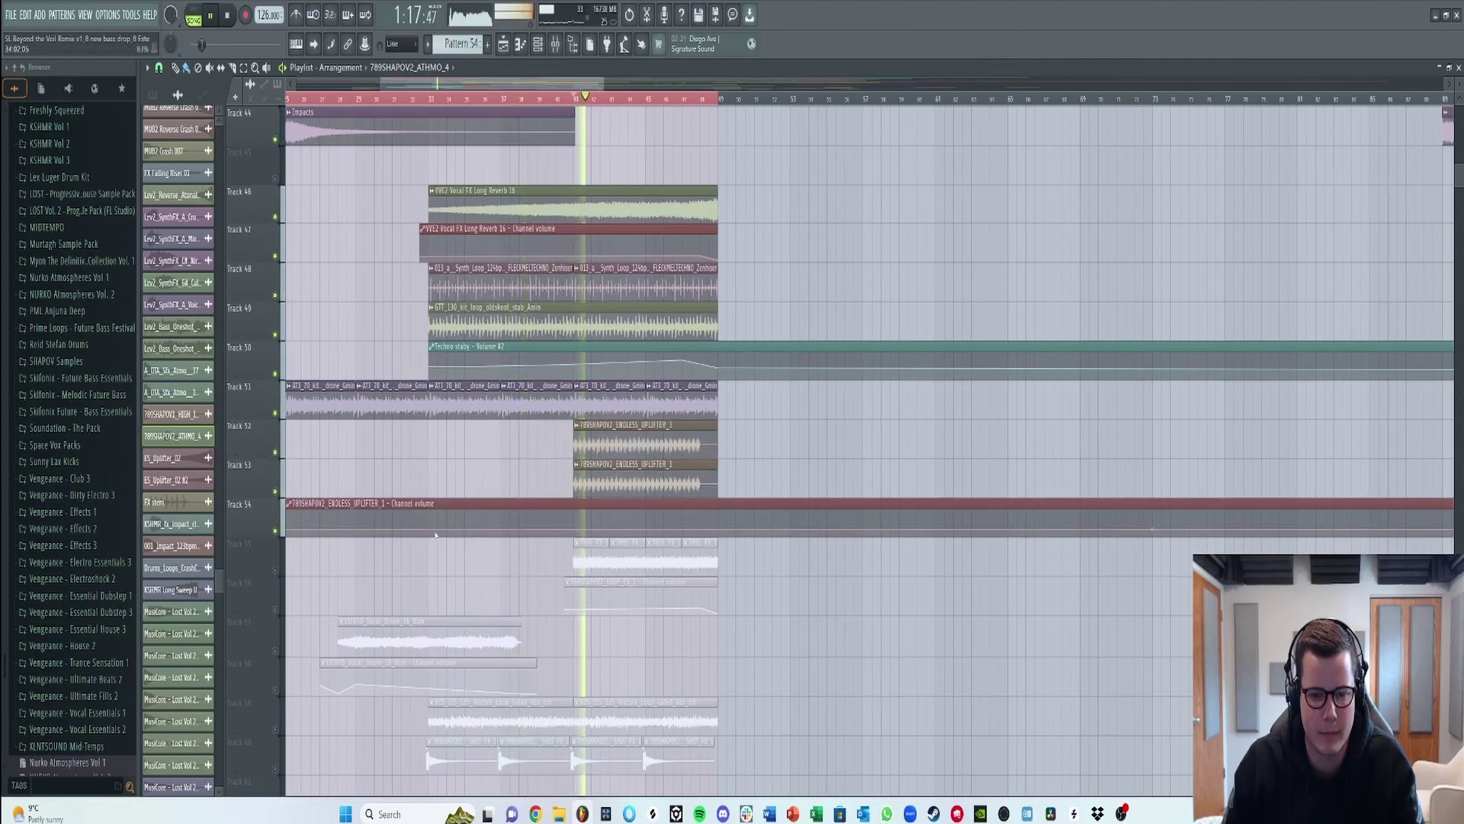
# - Add tracks 55, 56, 59 and 60 to the soloed playback, listen to the combined layers, and stop playback
pyautogui.click(276, 570)
pyautogui.click(276, 609)
pyautogui.scroll(-3, 275, 610)
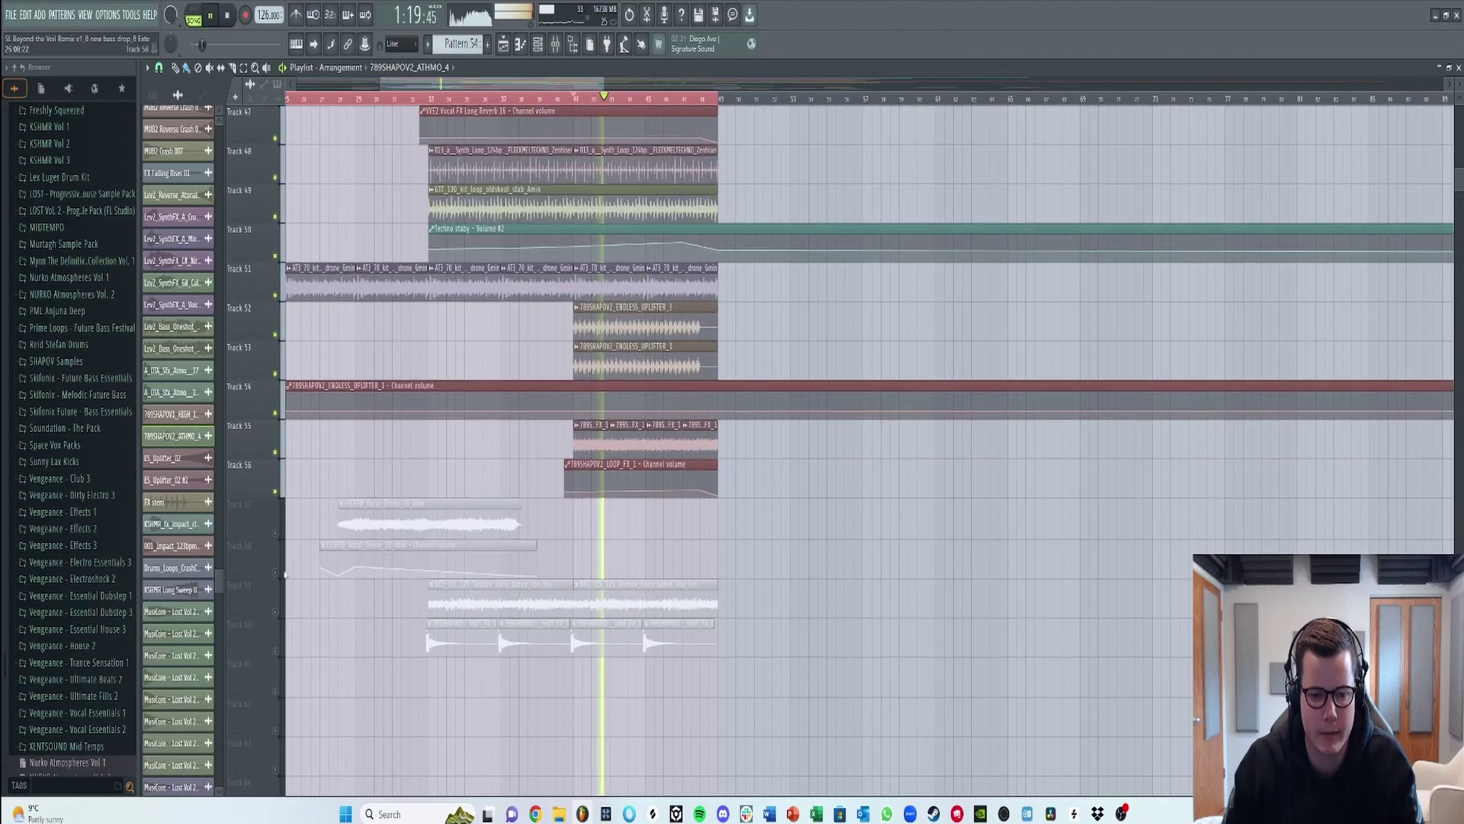
pyautogui.click(275, 611)
pyautogui.click(275, 651)
pyautogui.scroll(-2, 276, 651)
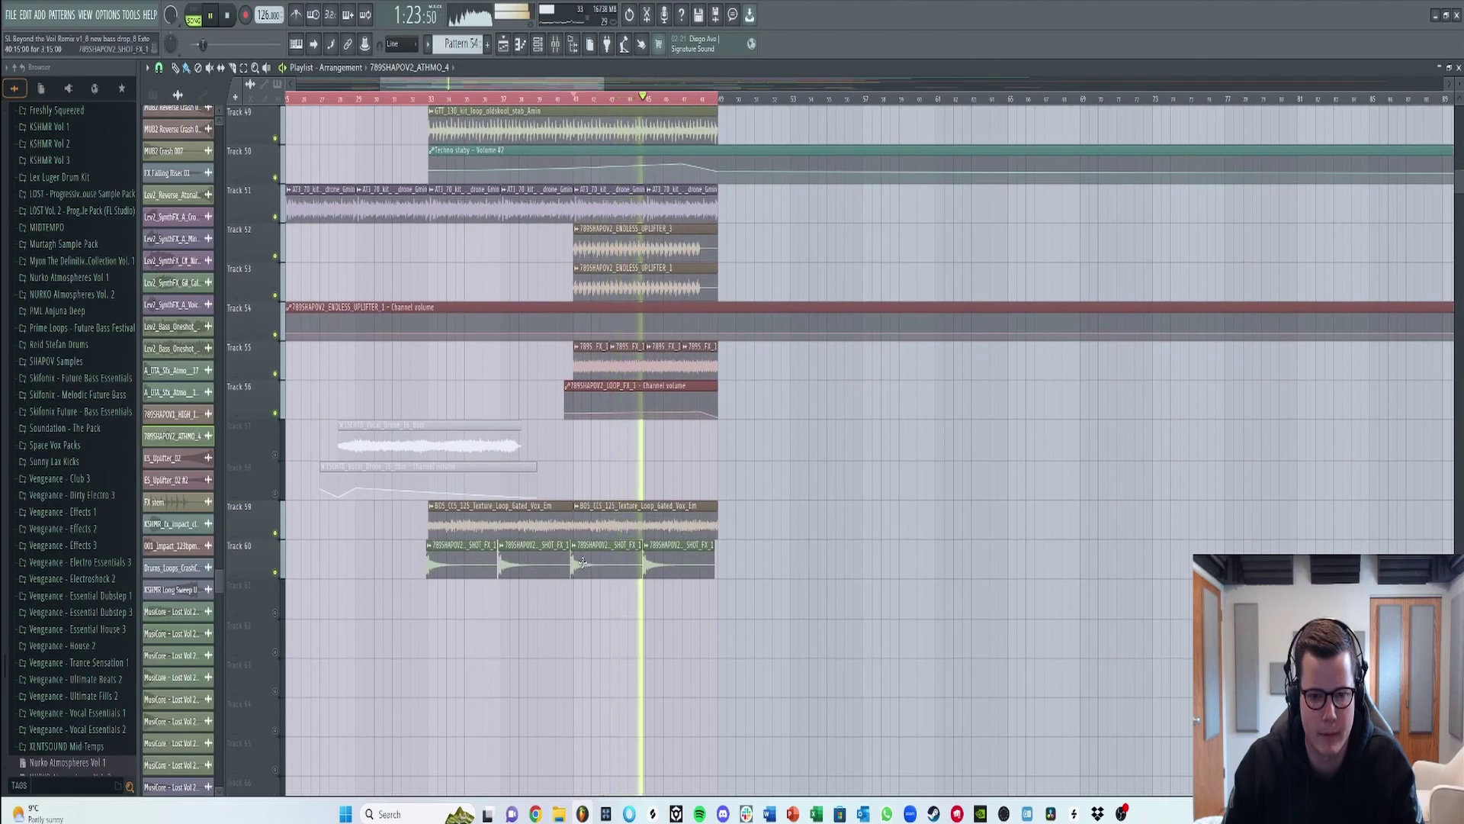
pyautogui.scroll(-6, 628, 99)
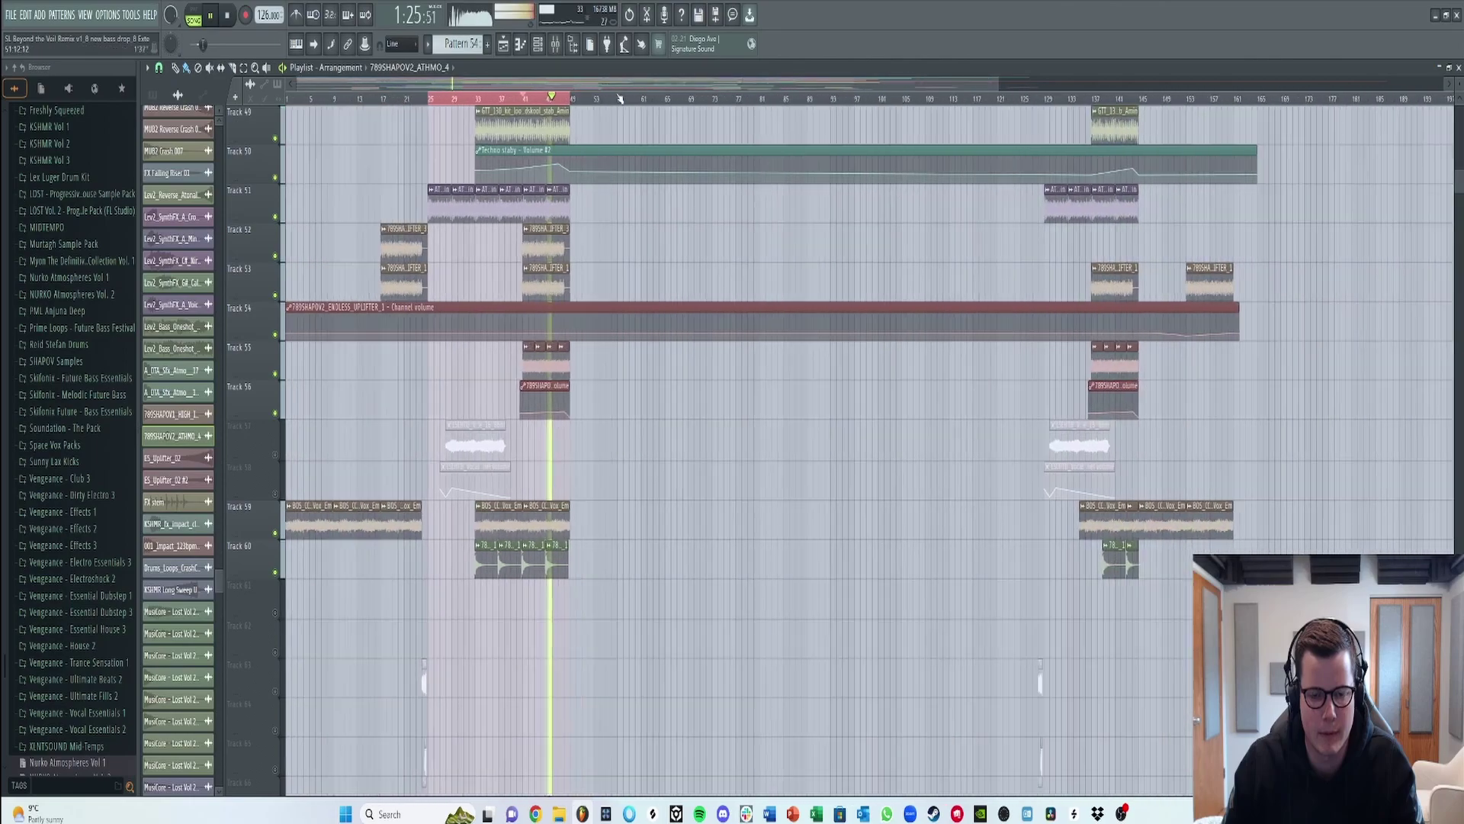
pyautogui.scroll(-2, 564, 309)
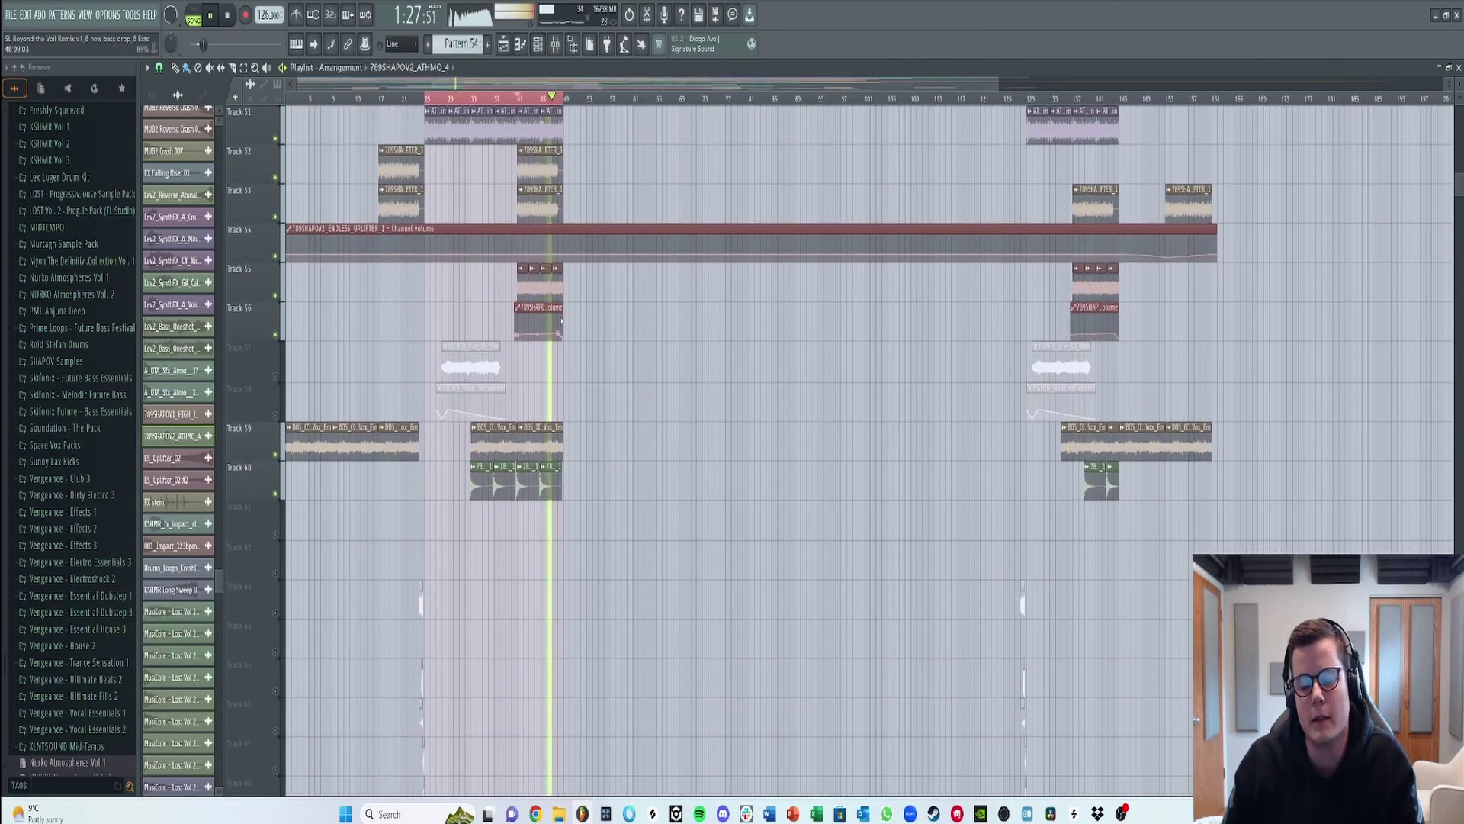
pyautogui.scroll(1, 553, 339)
pyautogui.press('space')
# - Release the solo to re-enable all playlist tracks, and play the full section from bar 24 to bar 49
pyautogui.scroll(3, 534, 359)
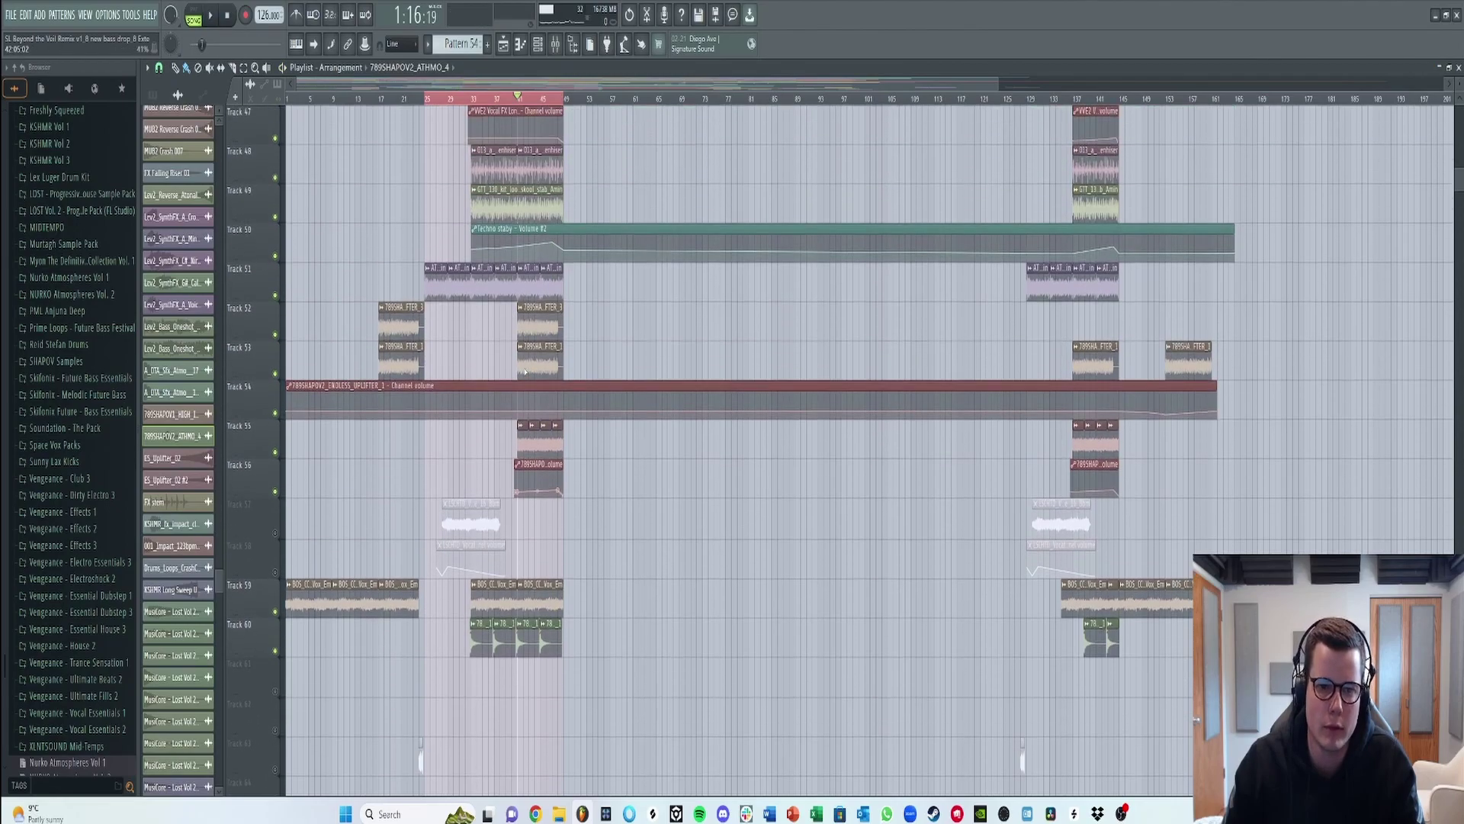
pyautogui.scroll(3, 525, 371)
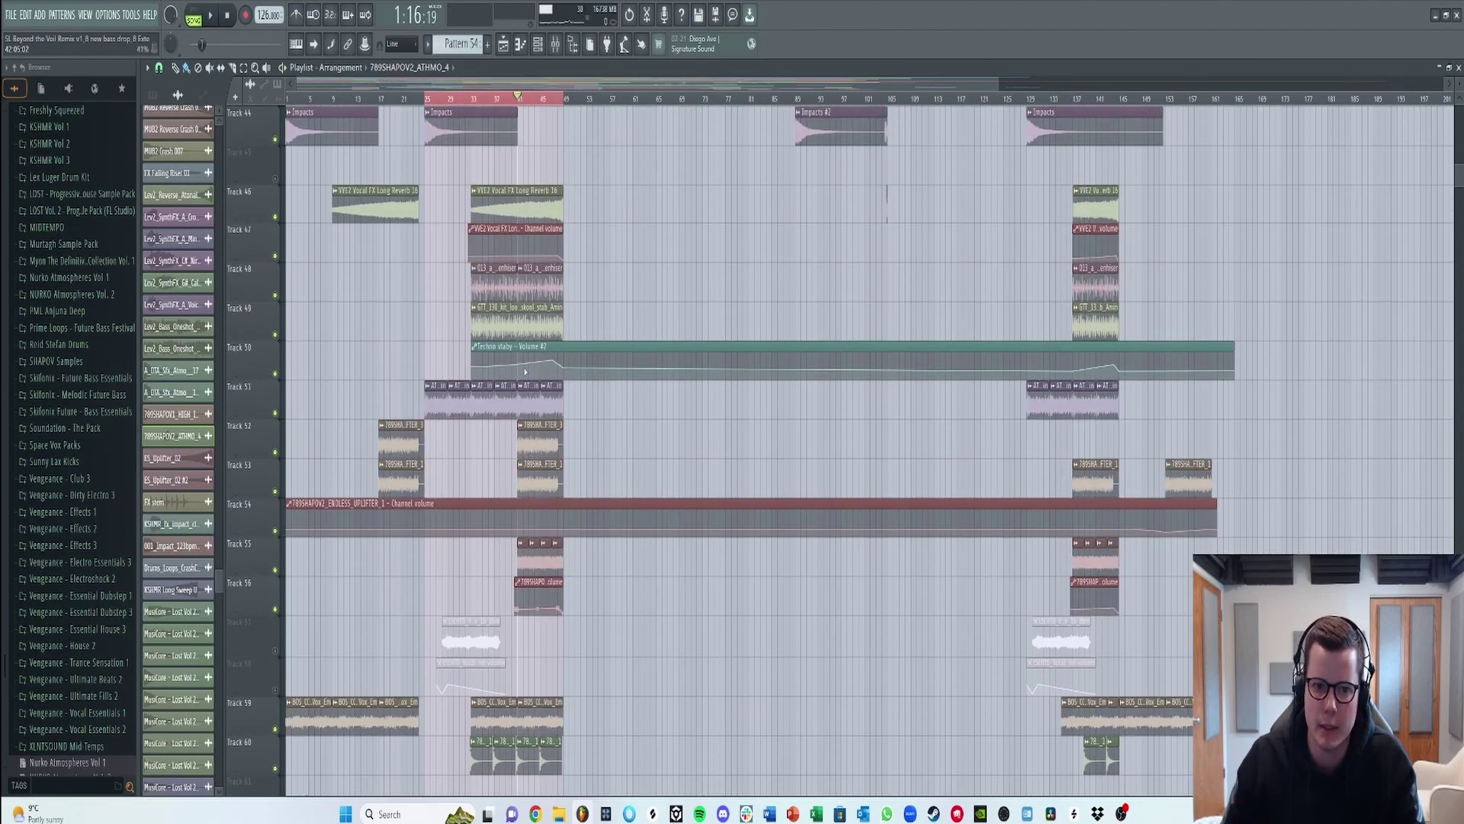
pyautogui.keyDown('ctrl'); pyautogui.click(276, 296); pyautogui.keyUp('ctrl')
pyautogui.keyDown('ctrl'); pyautogui.click(275, 296); pyautogui.keyUp('ctrl')
pyautogui.moveTo(429, 101); pyautogui.dragTo(419, 100)
pyautogui.scroll(4, 422, 100)
pyautogui.click(424, 100)
pyautogui.press('space')
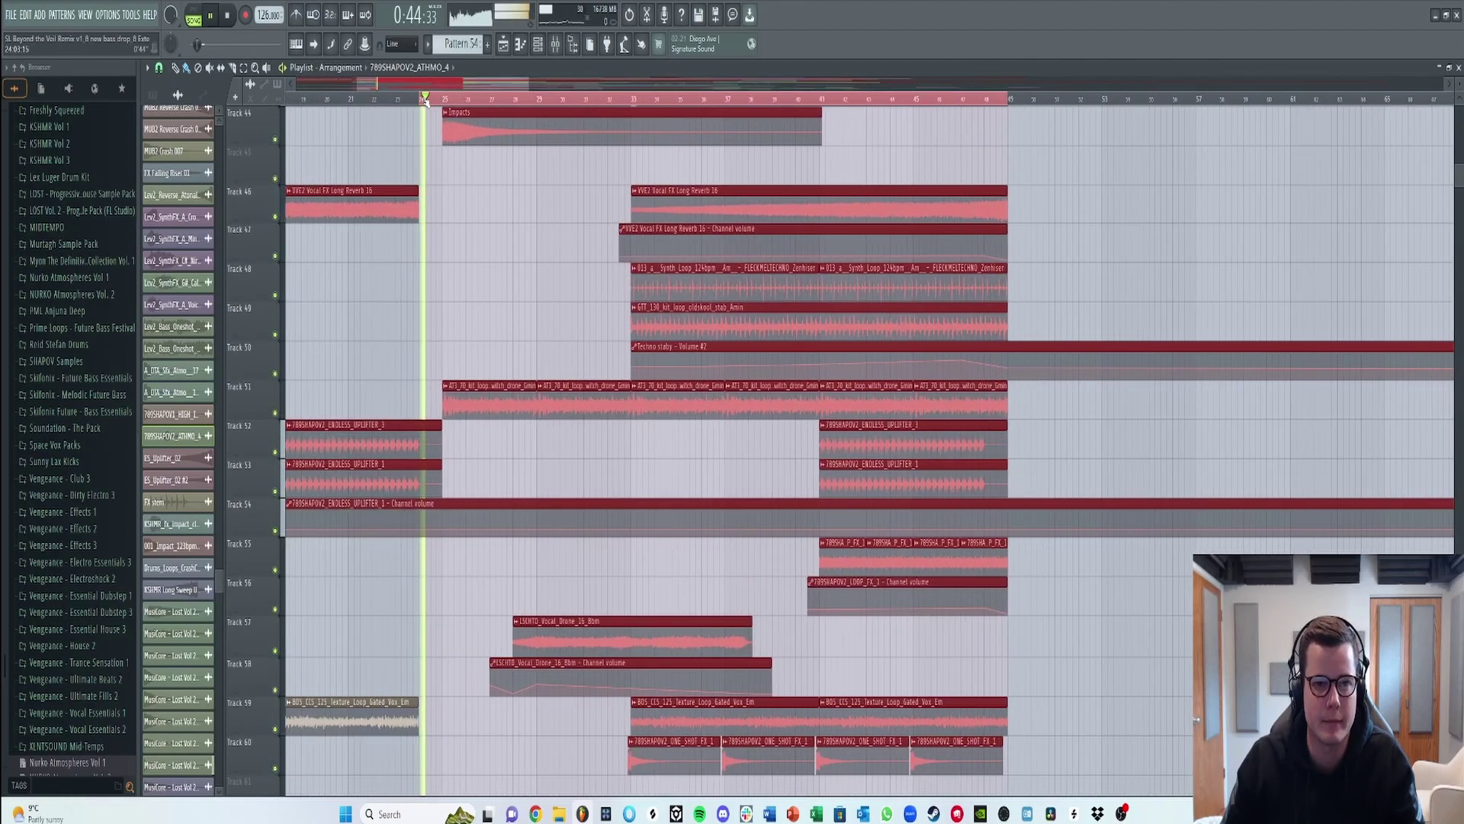
# - Clear the clip selection and look over the effects, bass, percussion and loop tracks while the full arrangement plays
pyautogui.click(471, 190)
pyautogui.scroll(-8, 503, 238)
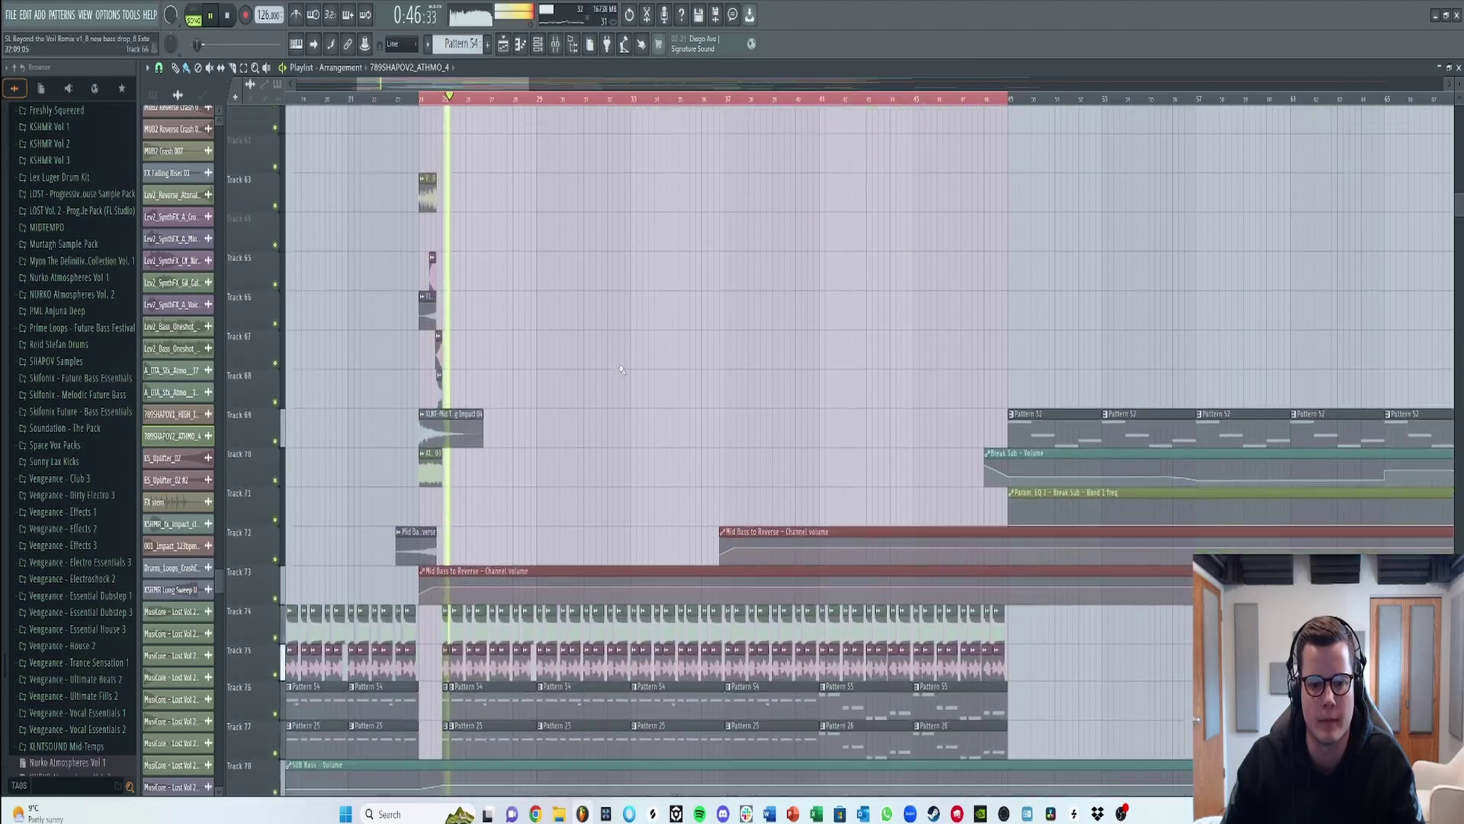
pyautogui.scroll(-4, 882, 276)
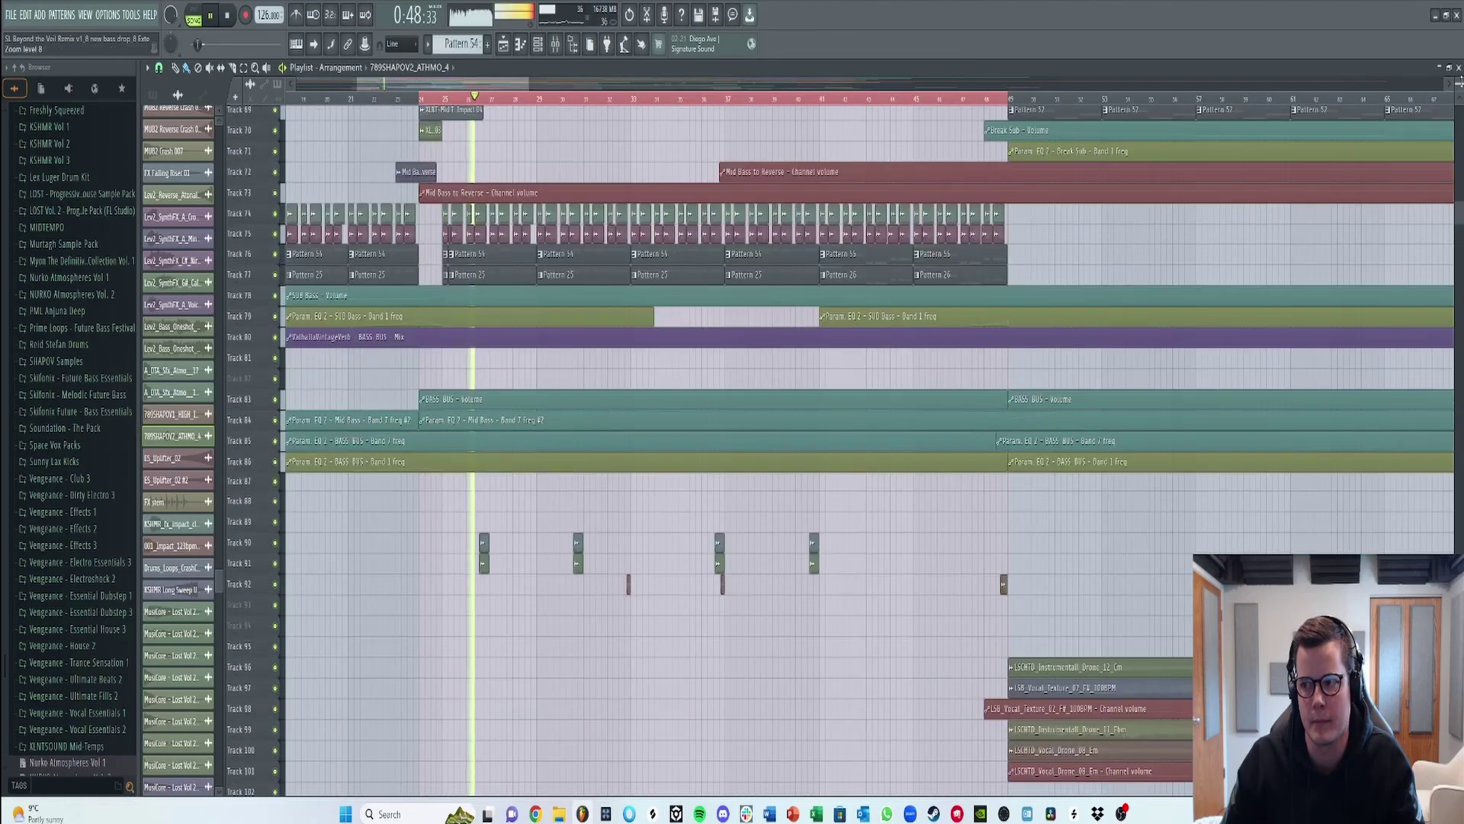
pyautogui.scroll(5, 881, 276)
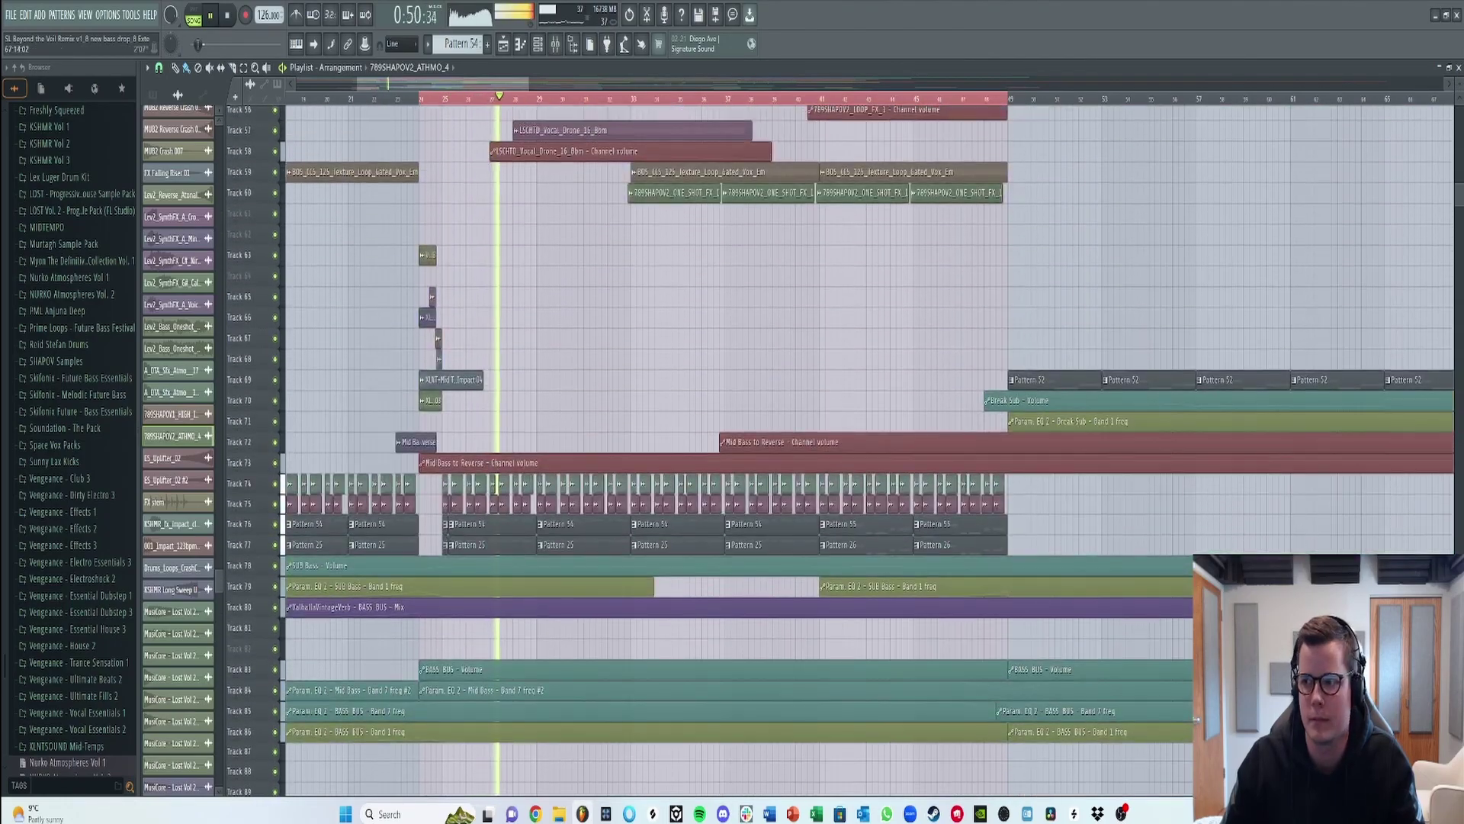
pyautogui.scroll(5, 384, 348)
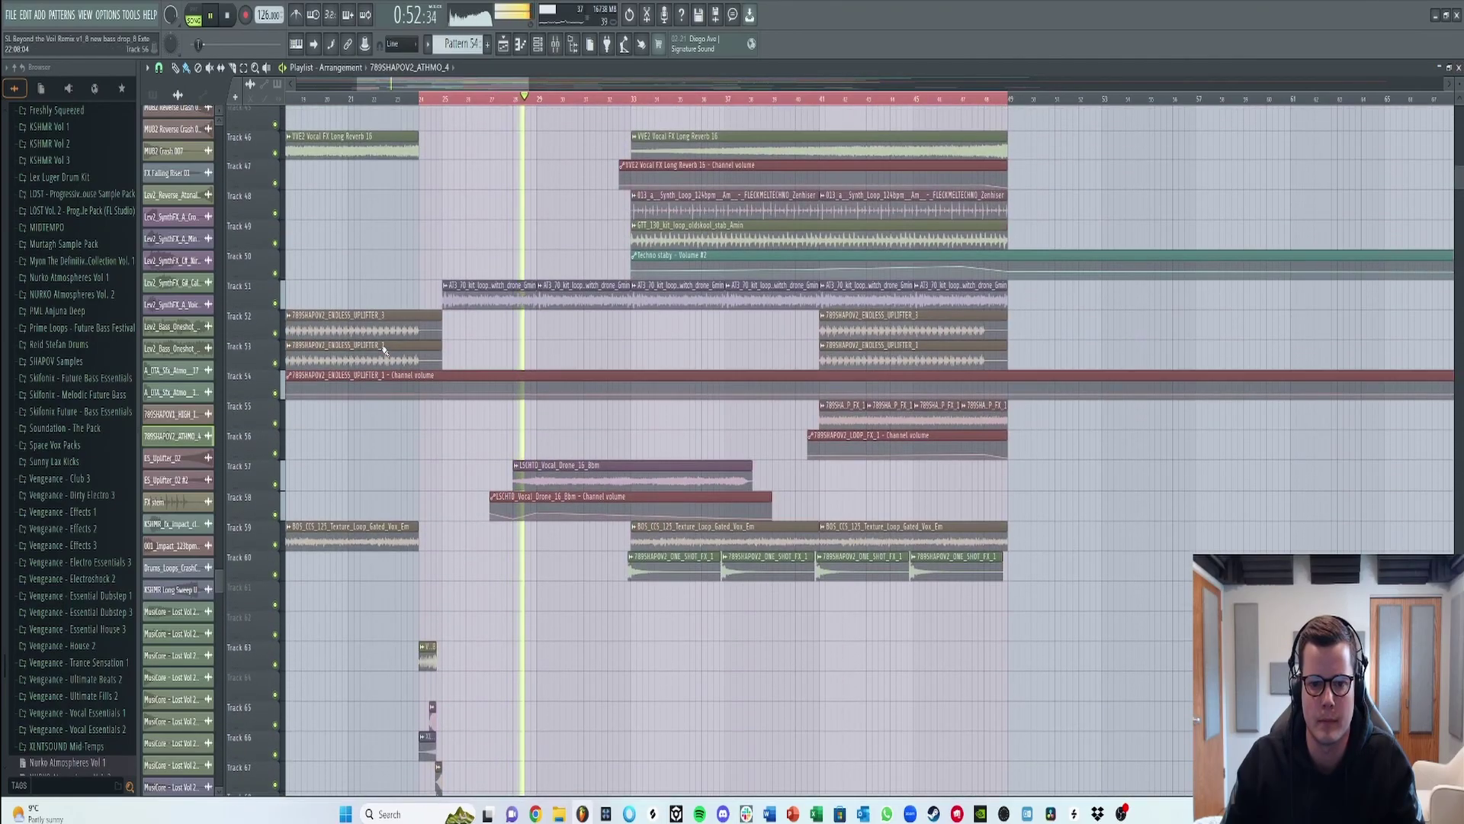
pyautogui.scroll(7, 383, 348)
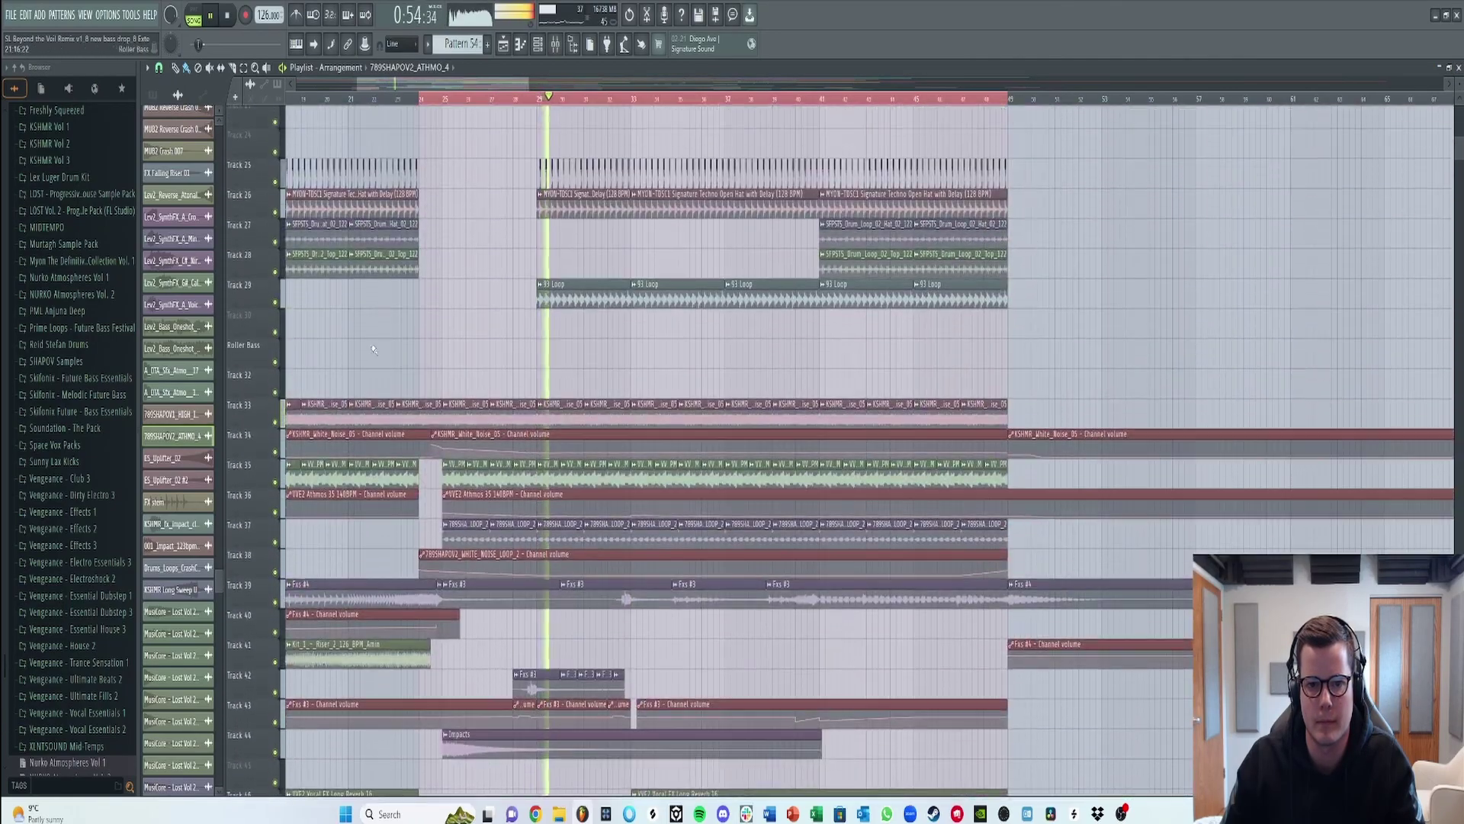
pyautogui.scroll(4, 272, 212)
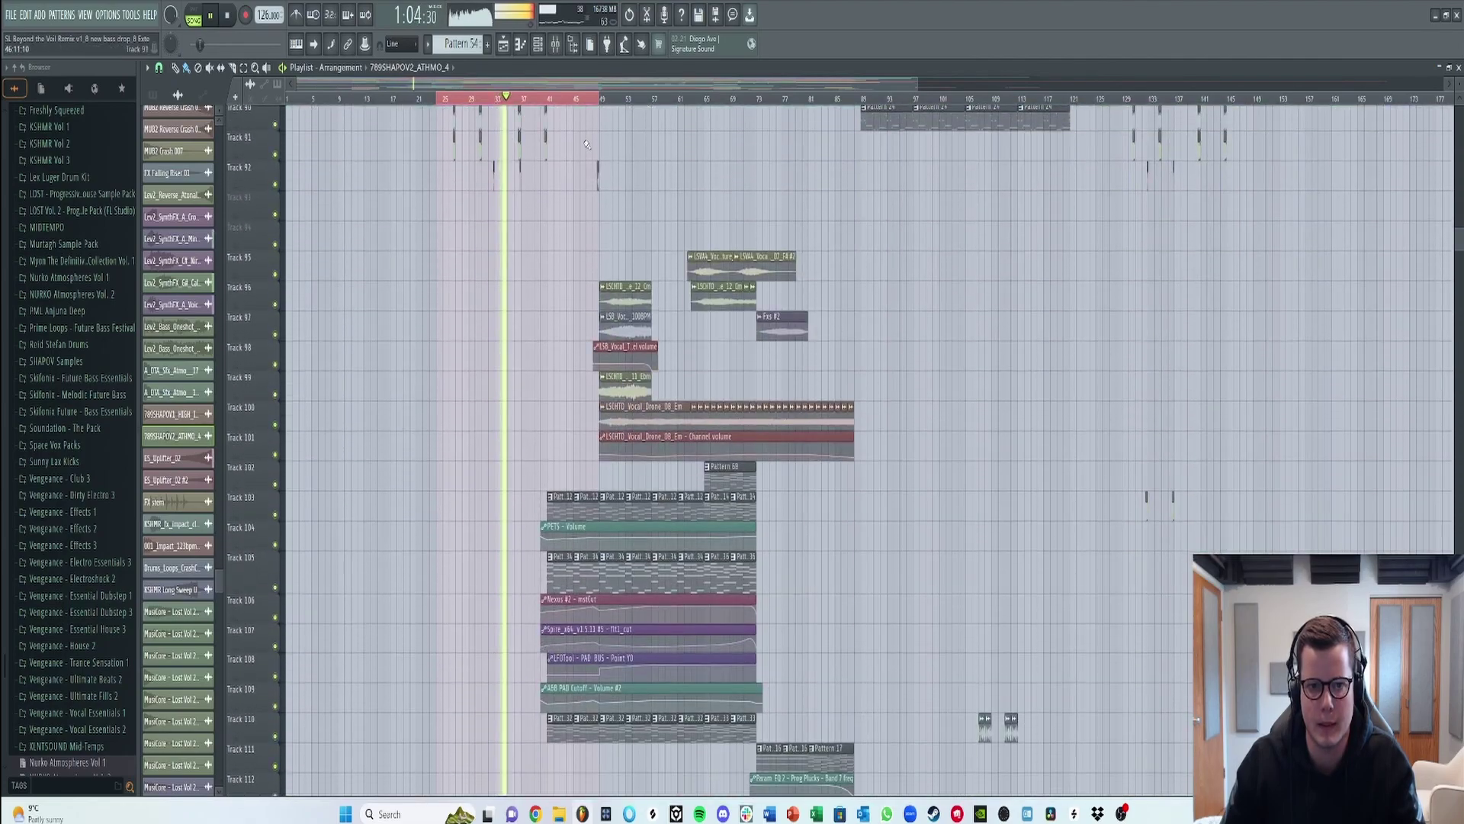
# - Stop playback and place the playback position at bar 121, where the clips on tracks 124 to 126 start
pyautogui.press('space')
pyautogui.moveTo(572, 84); pyautogui.dragTo(715, 83)
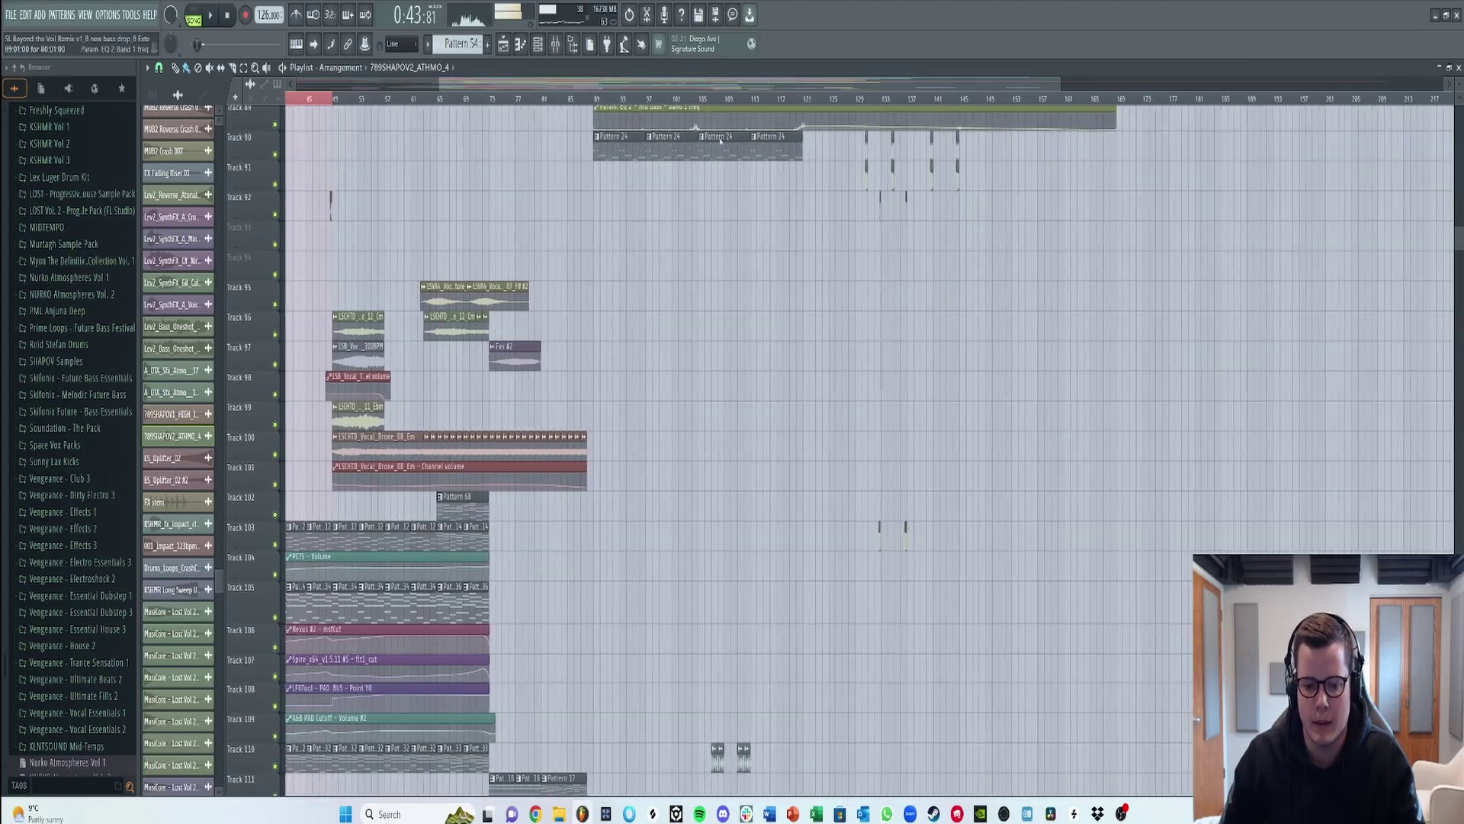
pyautogui.scroll(-6, 760, 250)
pyautogui.scroll(-5, 760, 250)
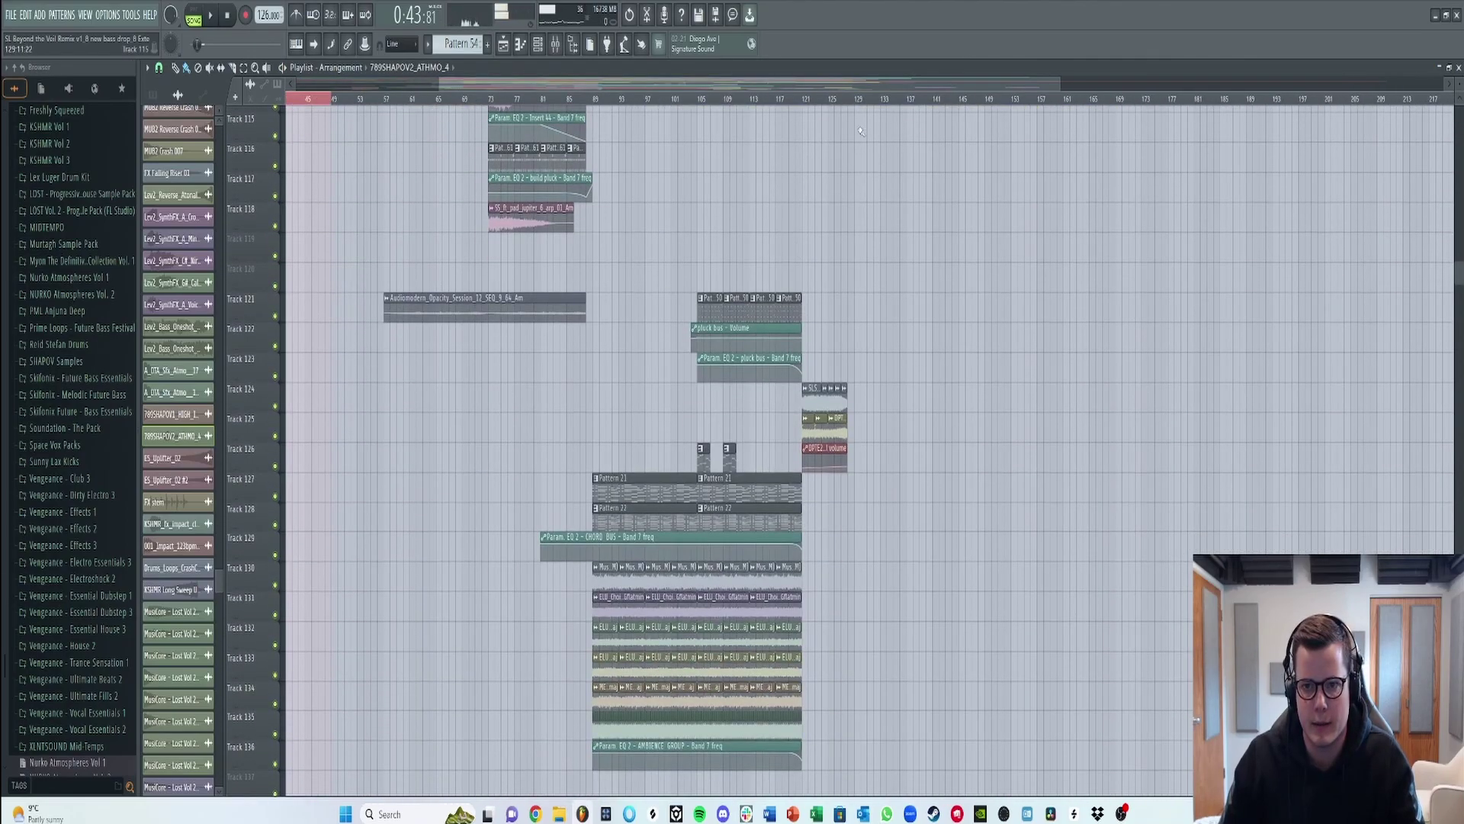
pyautogui.scroll(4, 831, 86)
pyautogui.scroll(1, 828, 90)
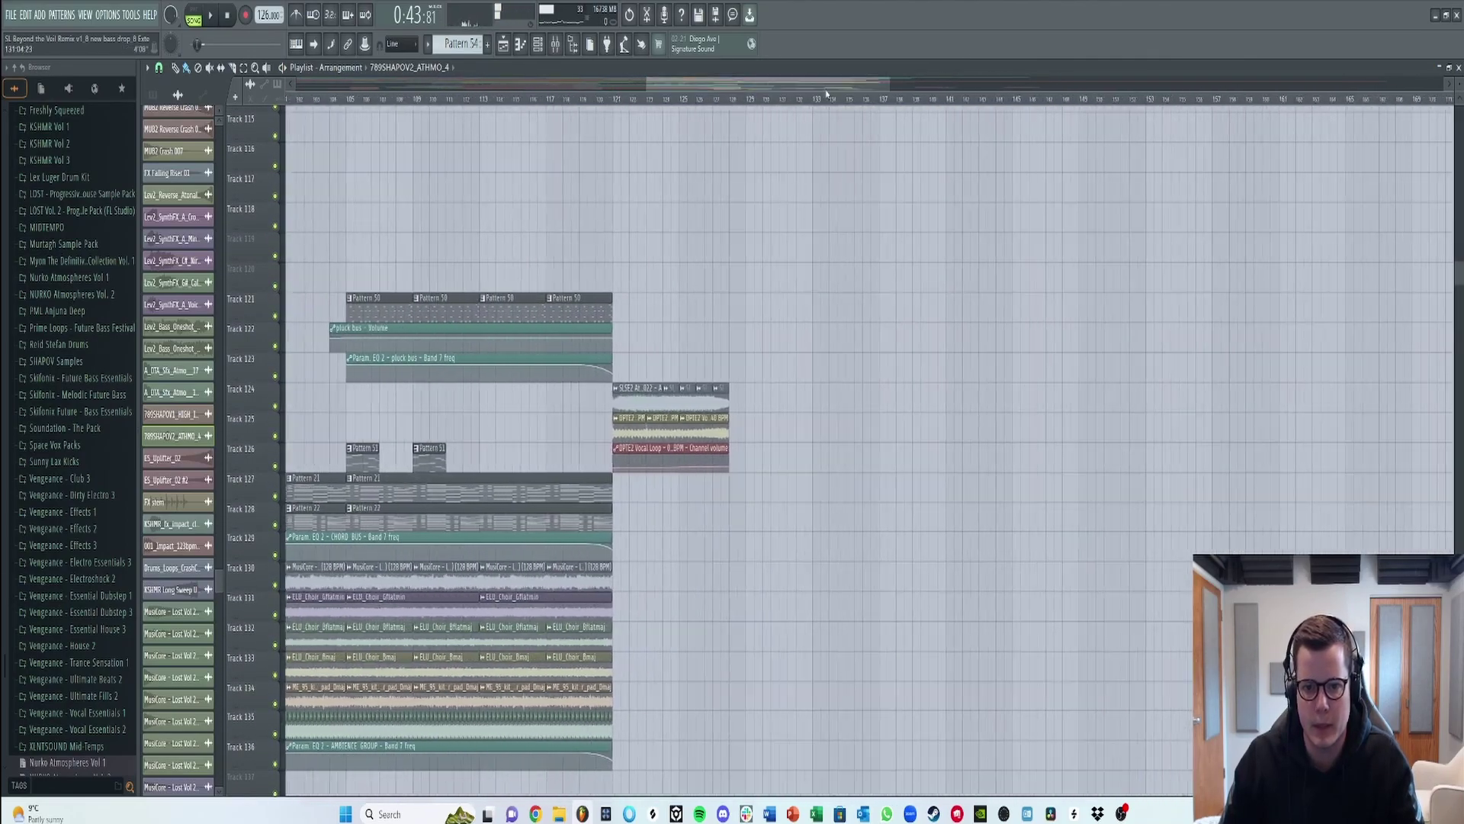
pyautogui.scroll(3, 627, 95)
pyautogui.moveTo(614, 100); pyautogui.dragTo(750, 100)
pyautogui.click(610, 100)
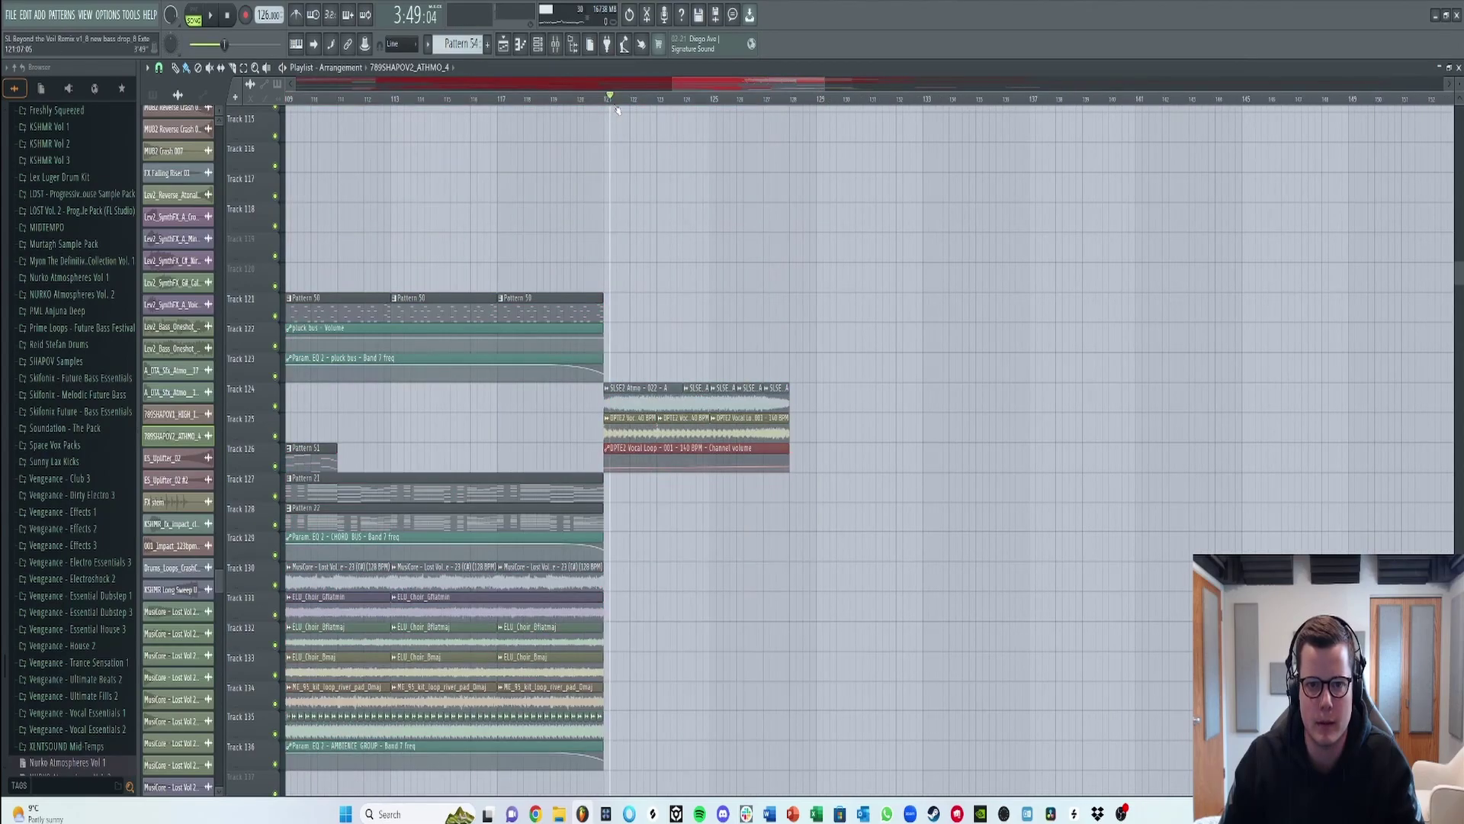
# - Select the timeline range from bar 117 to bar 129 and play it with all tracks enabled
pyautogui.moveTo(600, 103); pyautogui.dragTo(505, 112)
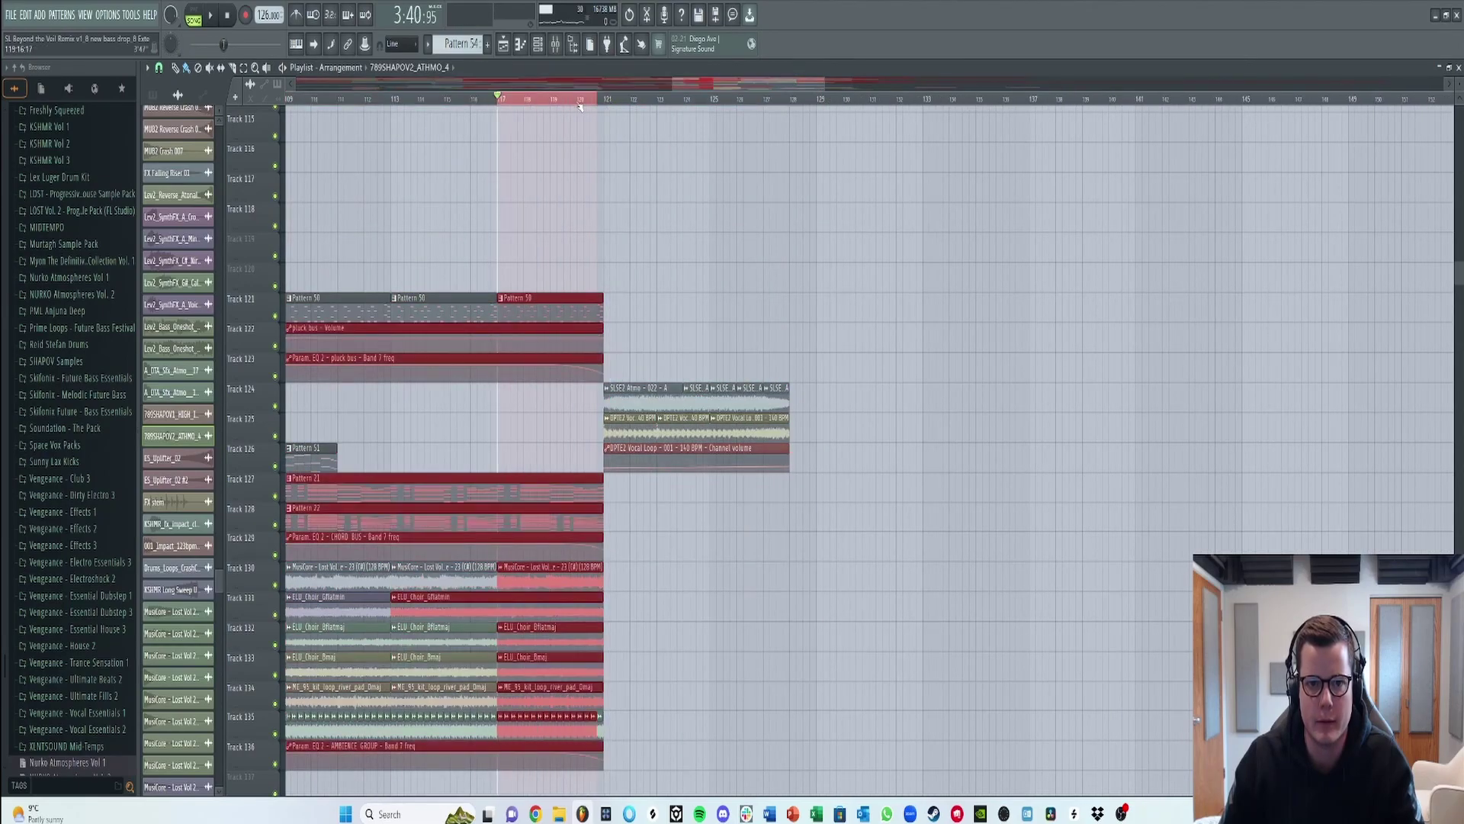
pyautogui.moveTo(776, 113); pyautogui.dragTo(817, 107)
pyautogui.press('space')
pyautogui.click(859, 216)
pyautogui.rightClick(859, 216)
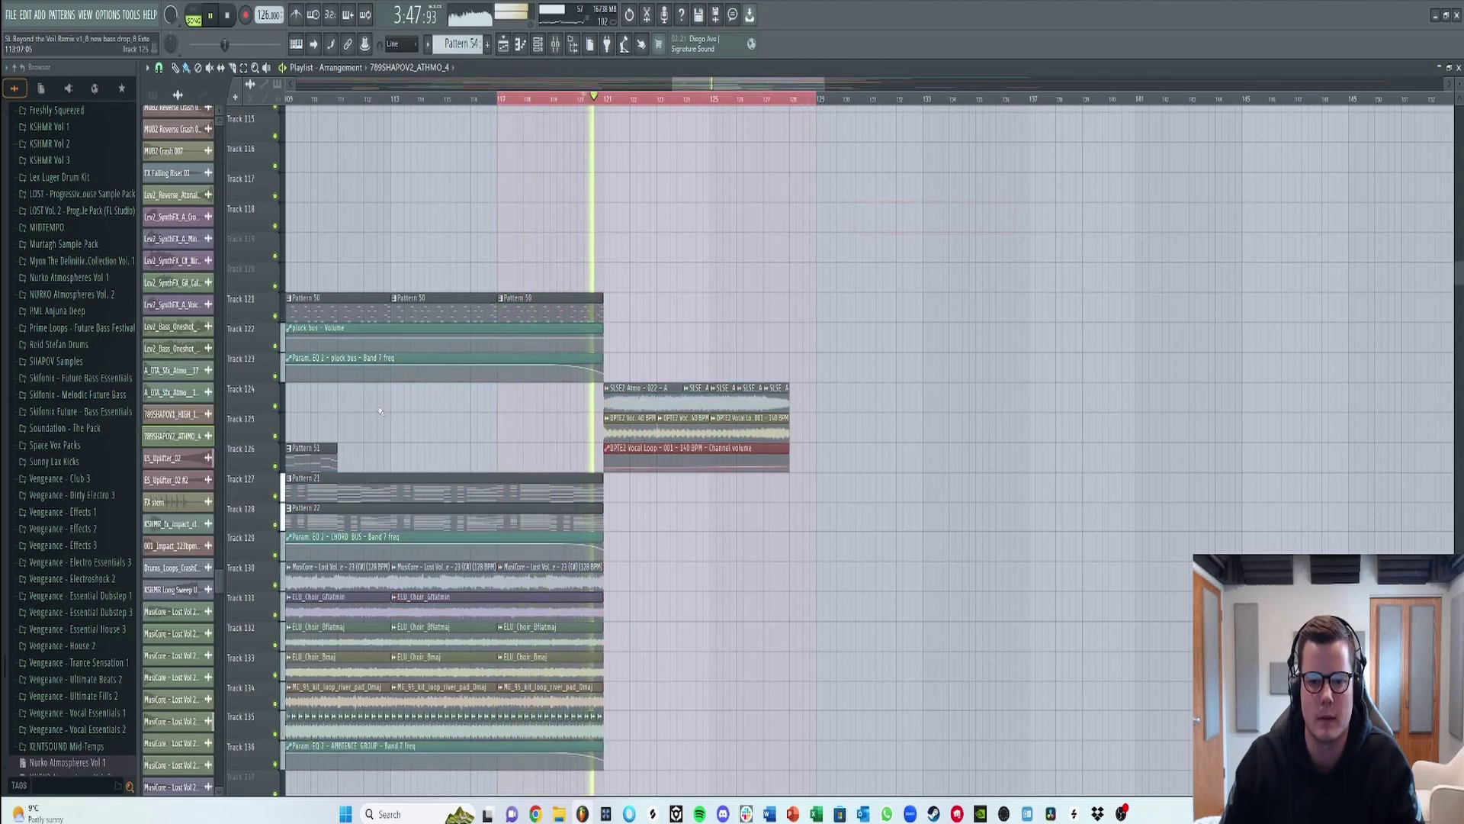
# - Solo tracks 124, 125 and 126 during playback, listen to their atmosphere and vocal loops, and stop playback
pyautogui.rightClick(275, 405)
pyautogui.click(275, 435)
pyautogui.click(275, 466)
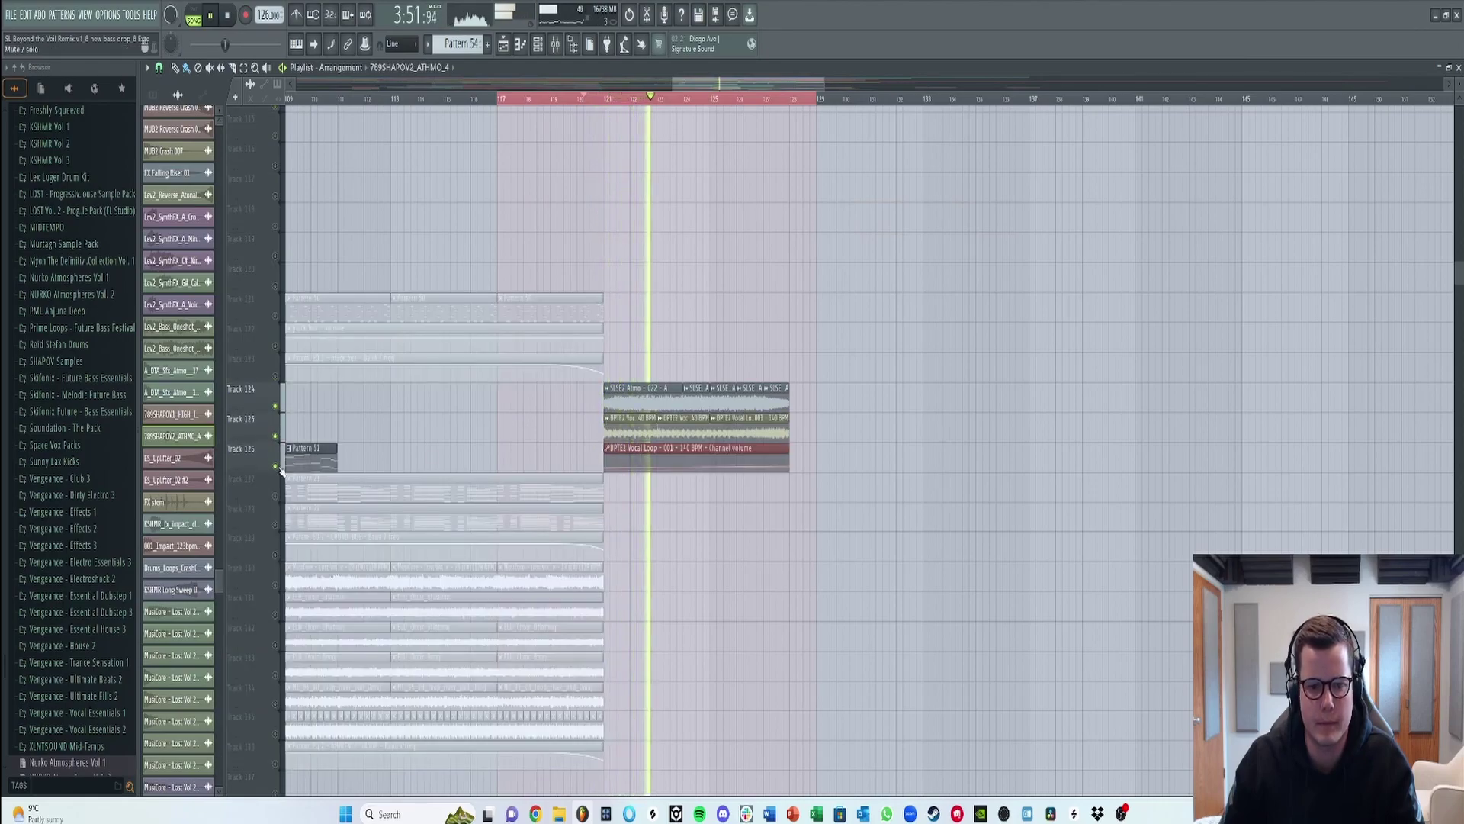
pyautogui.click(275, 466)
pyautogui.press('space')
pyautogui.click(275, 466)
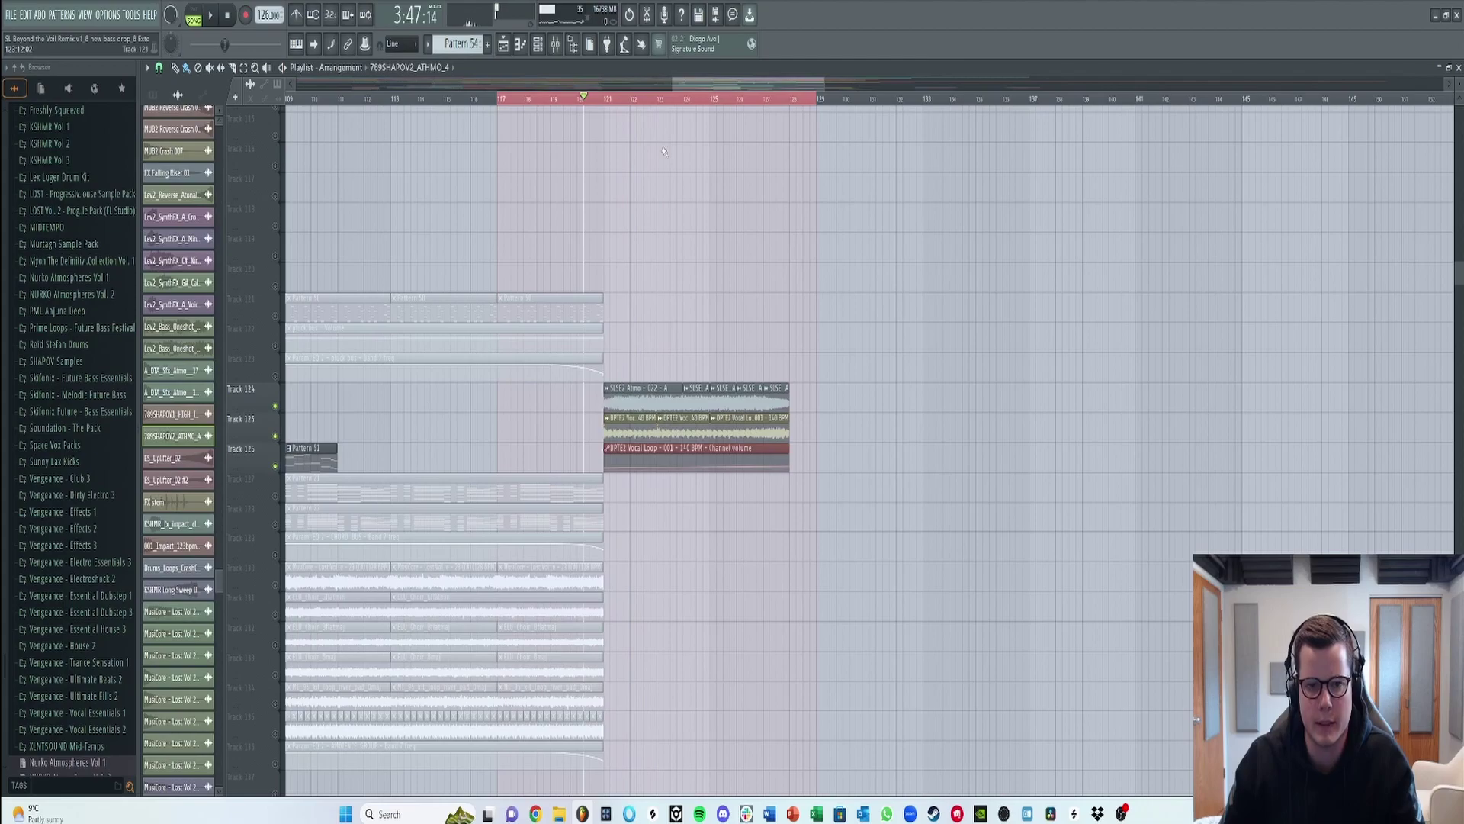
# - Shorten the time selection to bars 121 to 129 and briefly play the soloed clips
pyautogui.moveTo(597, 102); pyautogui.dragTo(607, 106)
pyautogui.click(633, 123)
pyautogui.rightClick(633, 123)
pyautogui.press('space')
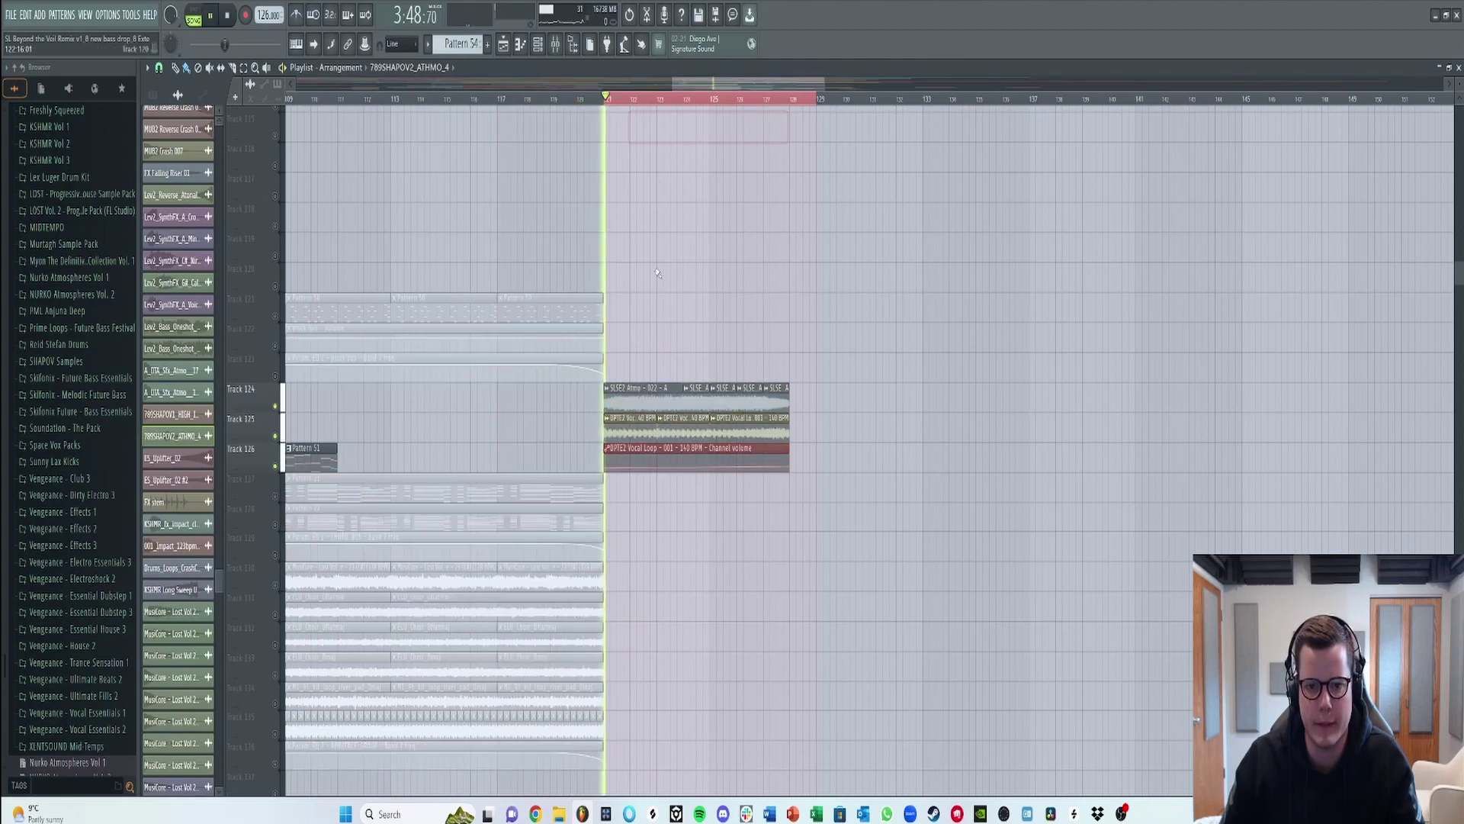
pyautogui.scroll(-1, 595, 354)
pyautogui.scroll(-10, 596, 356)
pyautogui.press('space')
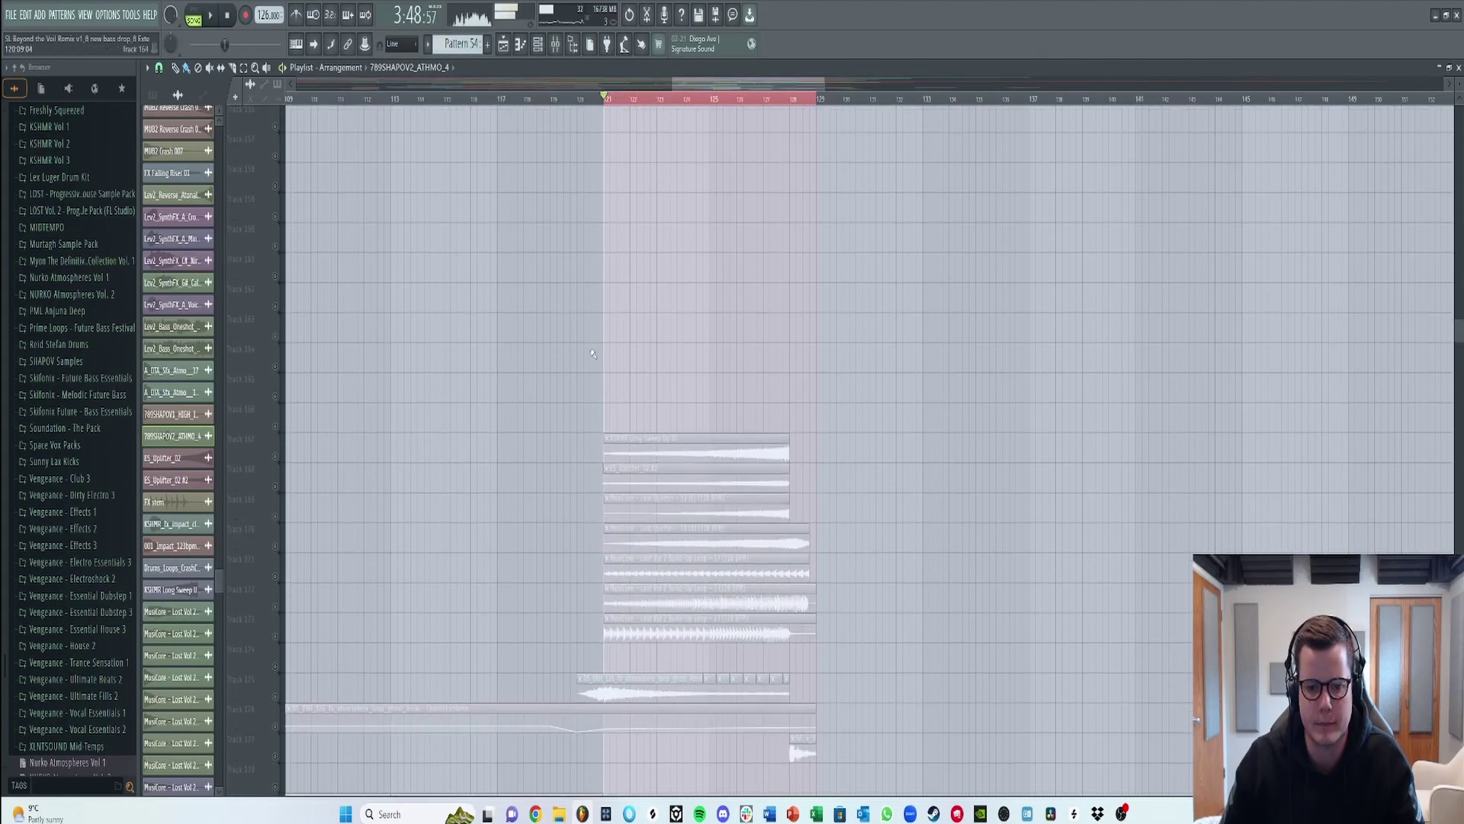
# - Add the uplifter, build-up loop and atmosphere tracks 167 to 176 to the soloed tracks
pyautogui.click(276, 313)
pyautogui.click(276, 343)
pyautogui.click(275, 373)
pyautogui.click(275, 374)
pyautogui.click(275, 373)
pyautogui.click(275, 403)
pyautogui.click(275, 433)
pyautogui.click(275, 464)
pyautogui.click(276, 493)
pyautogui.click(276, 523)
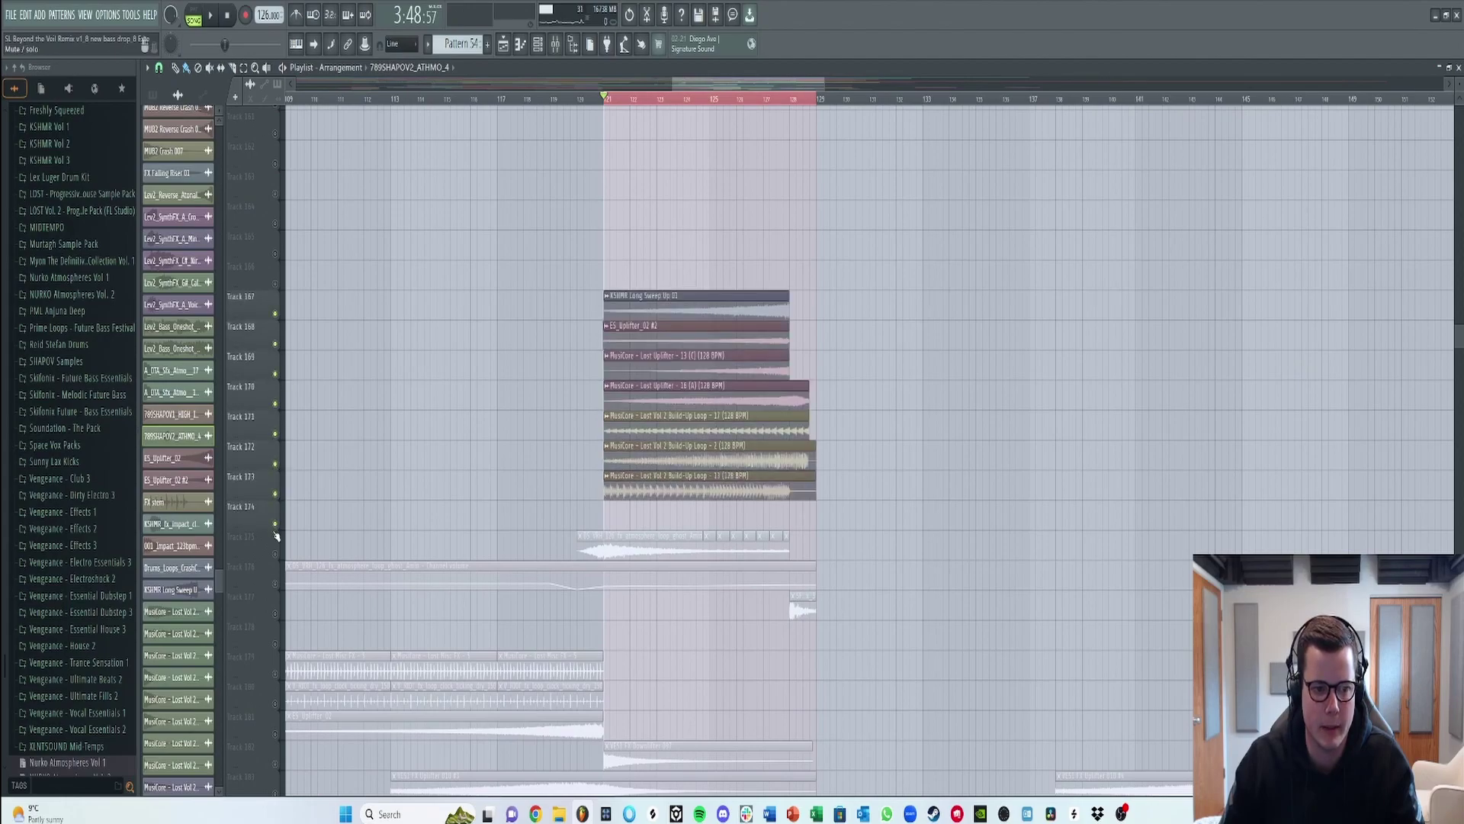
pyautogui.click(275, 554)
pyautogui.click(275, 584)
# - Enable effects tracks 177, 182 and 183 alongside the soloed tracks and start playback from bar 121
pyautogui.scroll(-2, 373, 450)
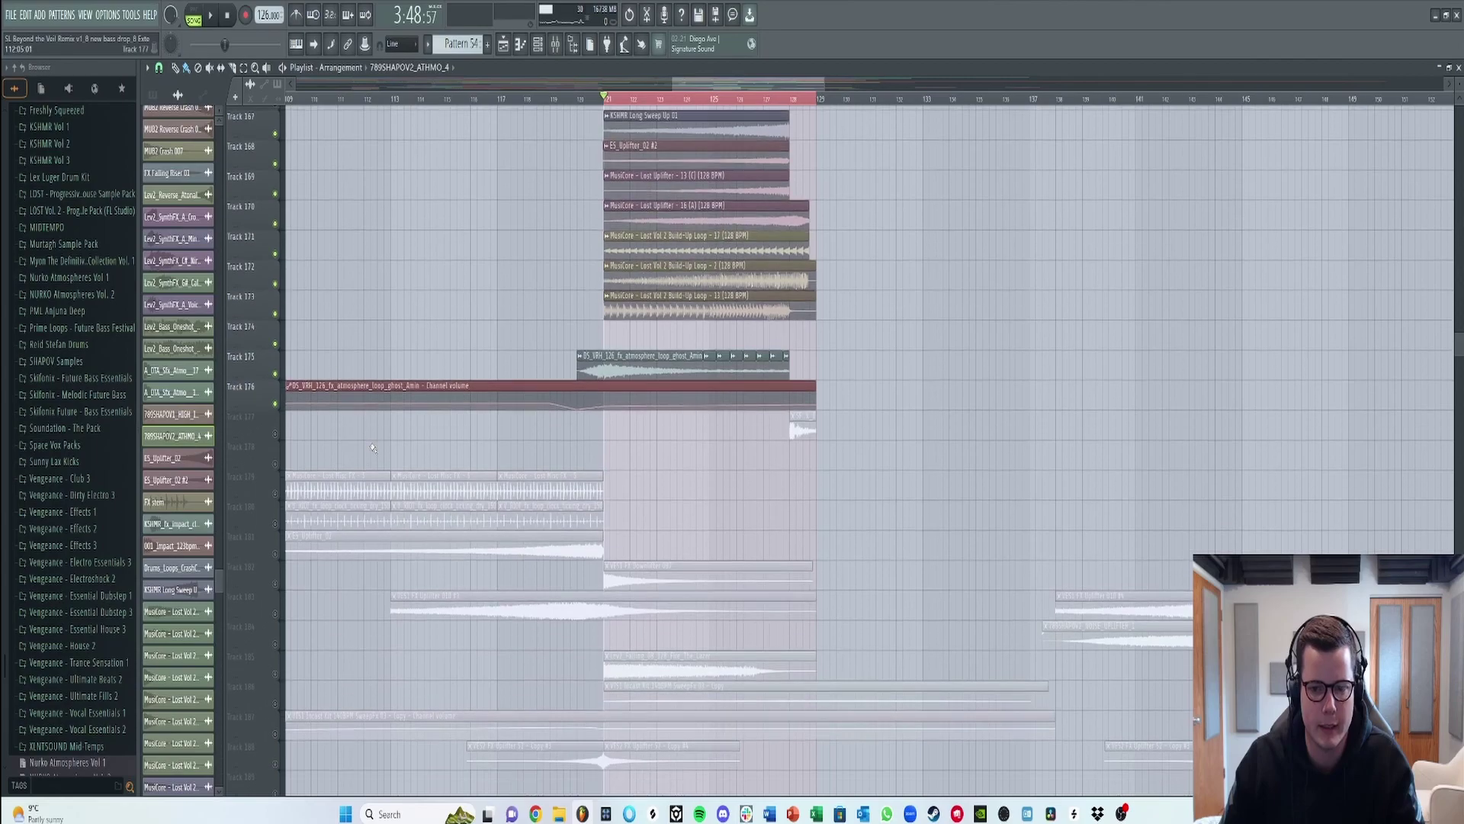
pyautogui.scroll(-2, 499, 406)
pyautogui.click(275, 463)
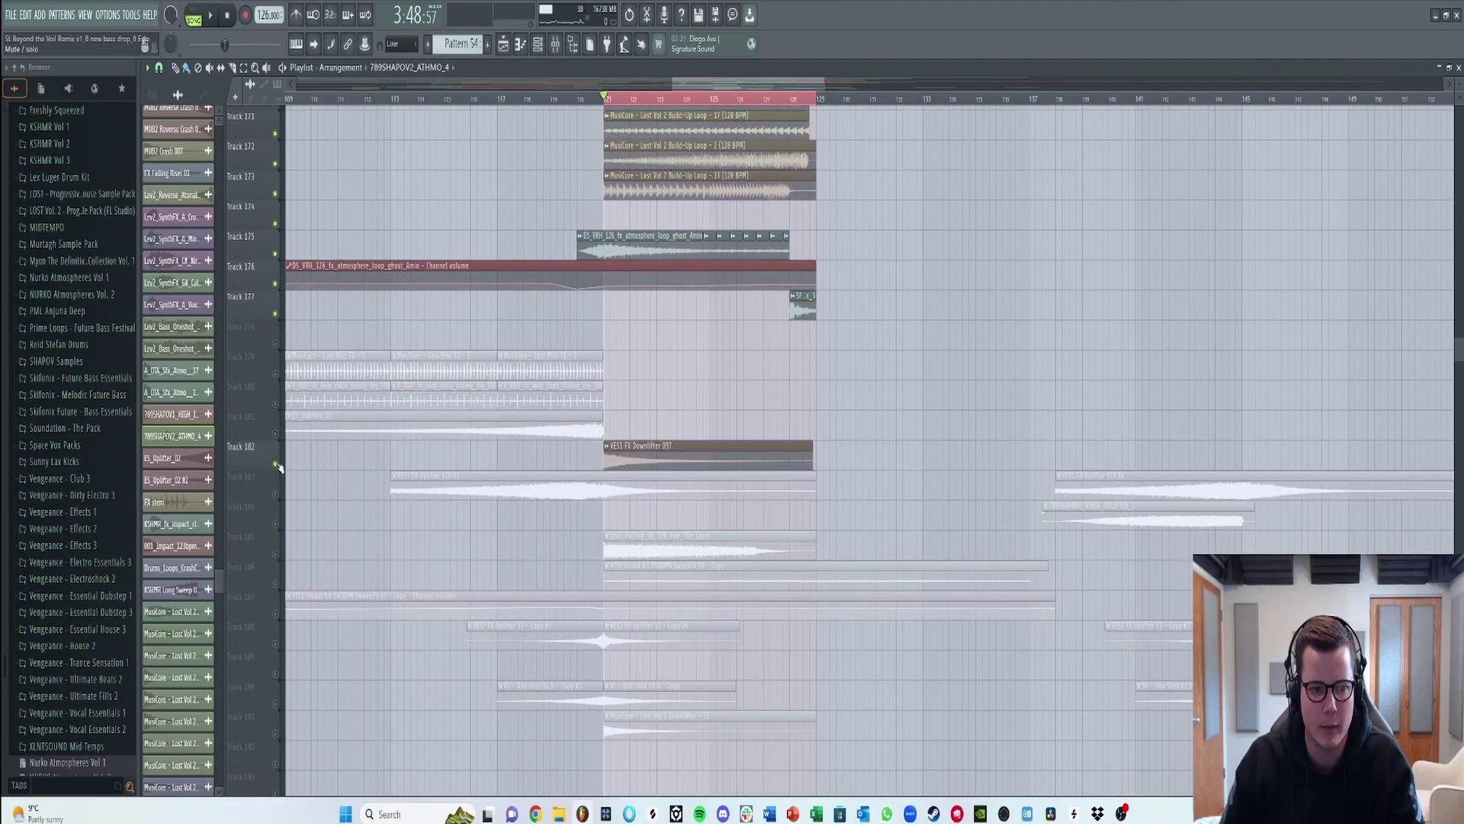
pyautogui.click(275, 493)
pyautogui.press('space')
pyautogui.scroll(-2, 316, 522)
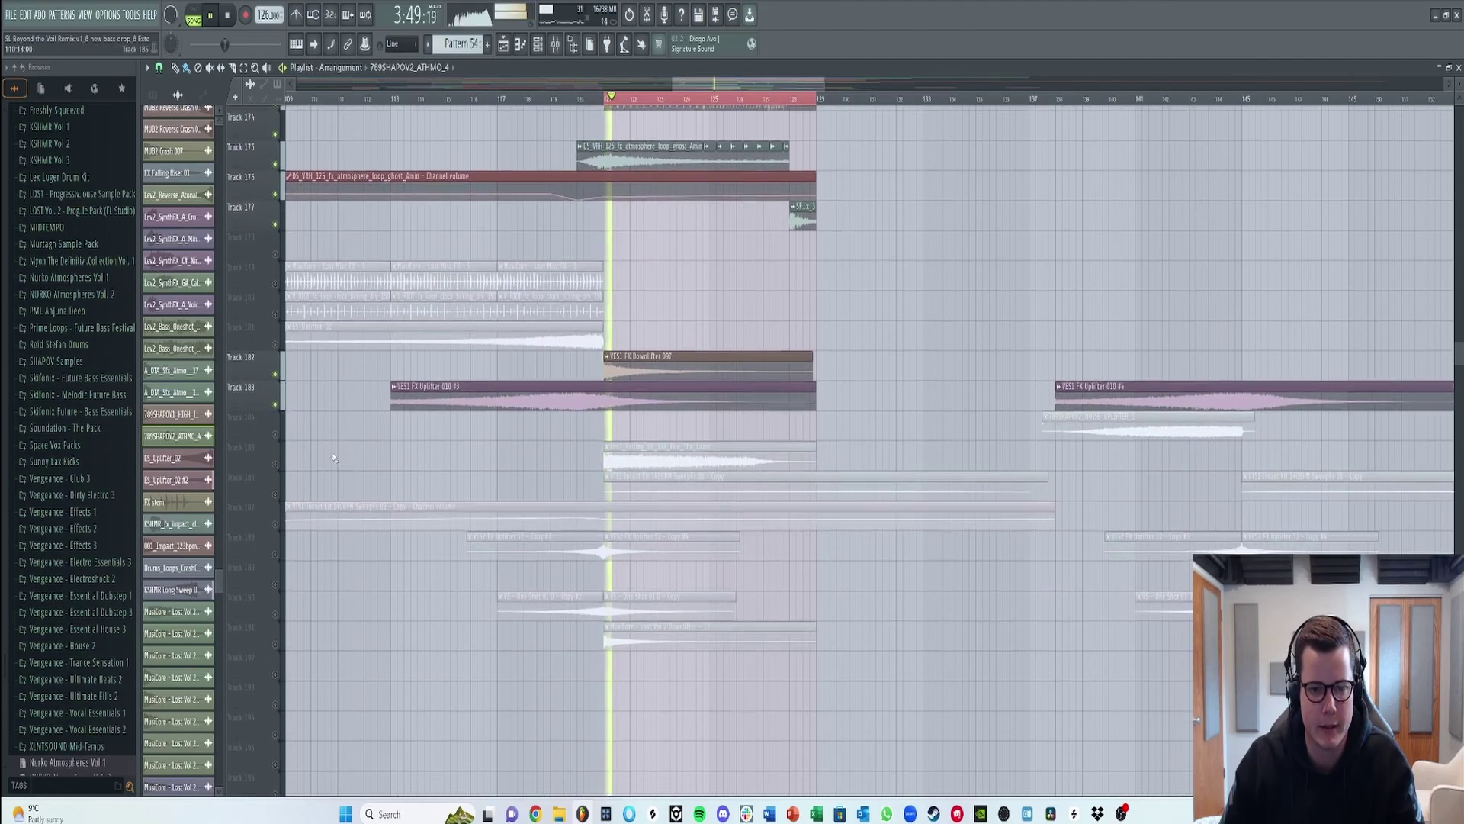
# - Add tracks 185, 186 and 188 to 191 to the soloed playback, then stop it
pyautogui.click(276, 463)
pyautogui.click(275, 494)
pyautogui.click(275, 553)
pyautogui.click(275, 584)
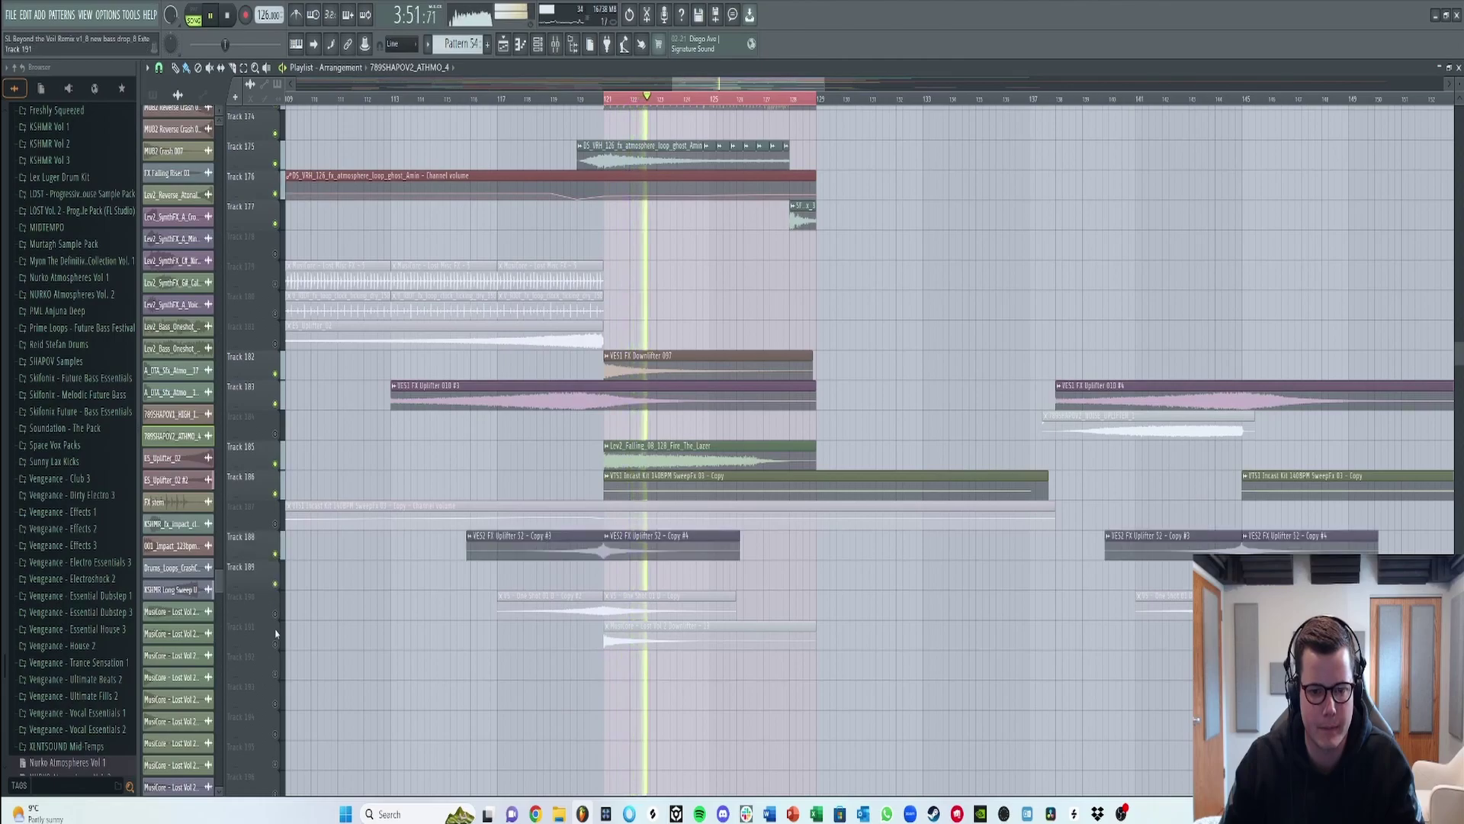
pyautogui.click(276, 613)
pyautogui.click(275, 643)
pyautogui.press('space')
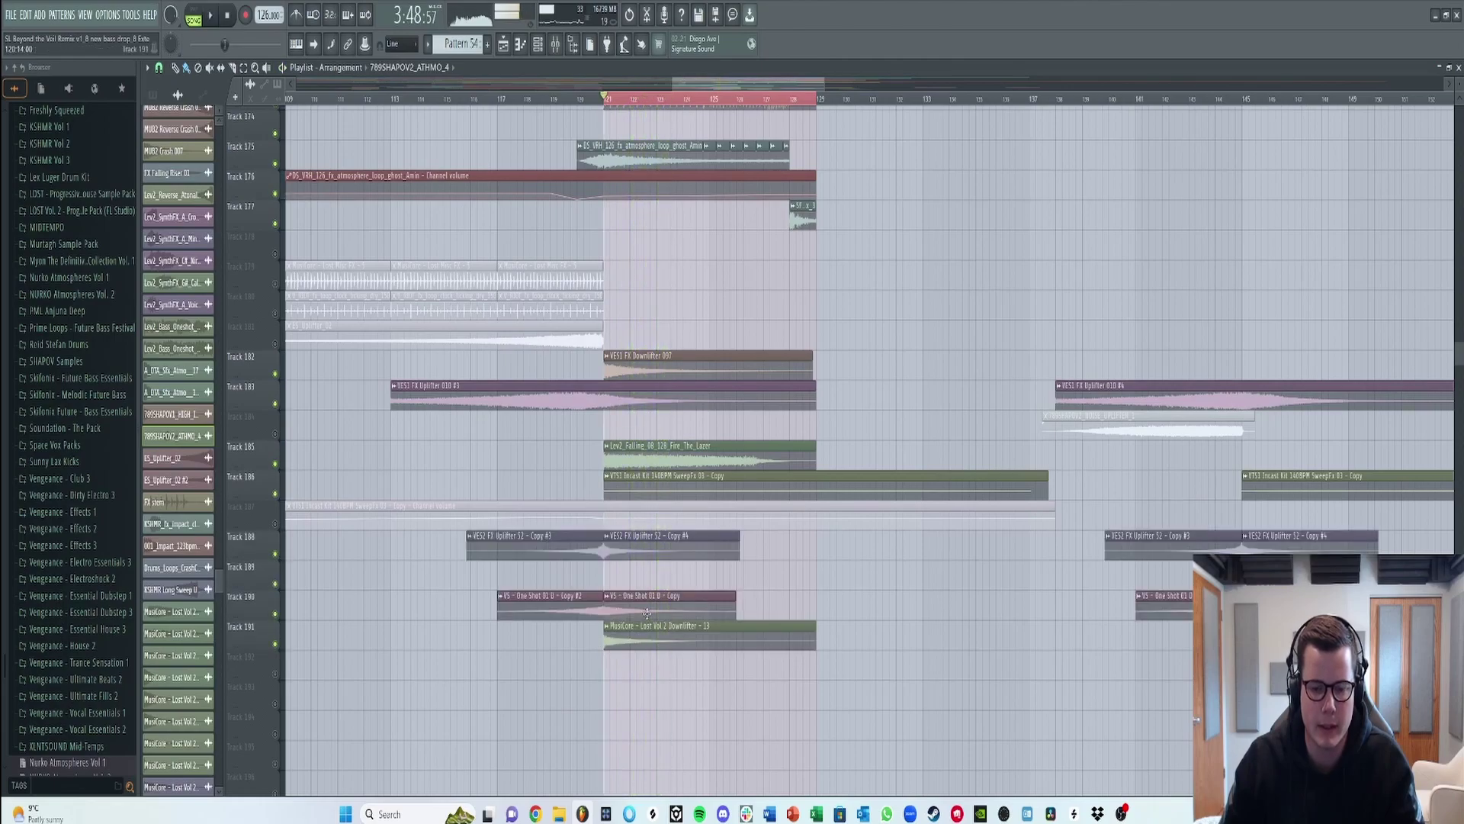
# - Inspect the sample settings of MusiCore Build-Up Loop 13 and Build-Up Loop 2, closing each window
pyautogui.scroll(6, 648, 586)
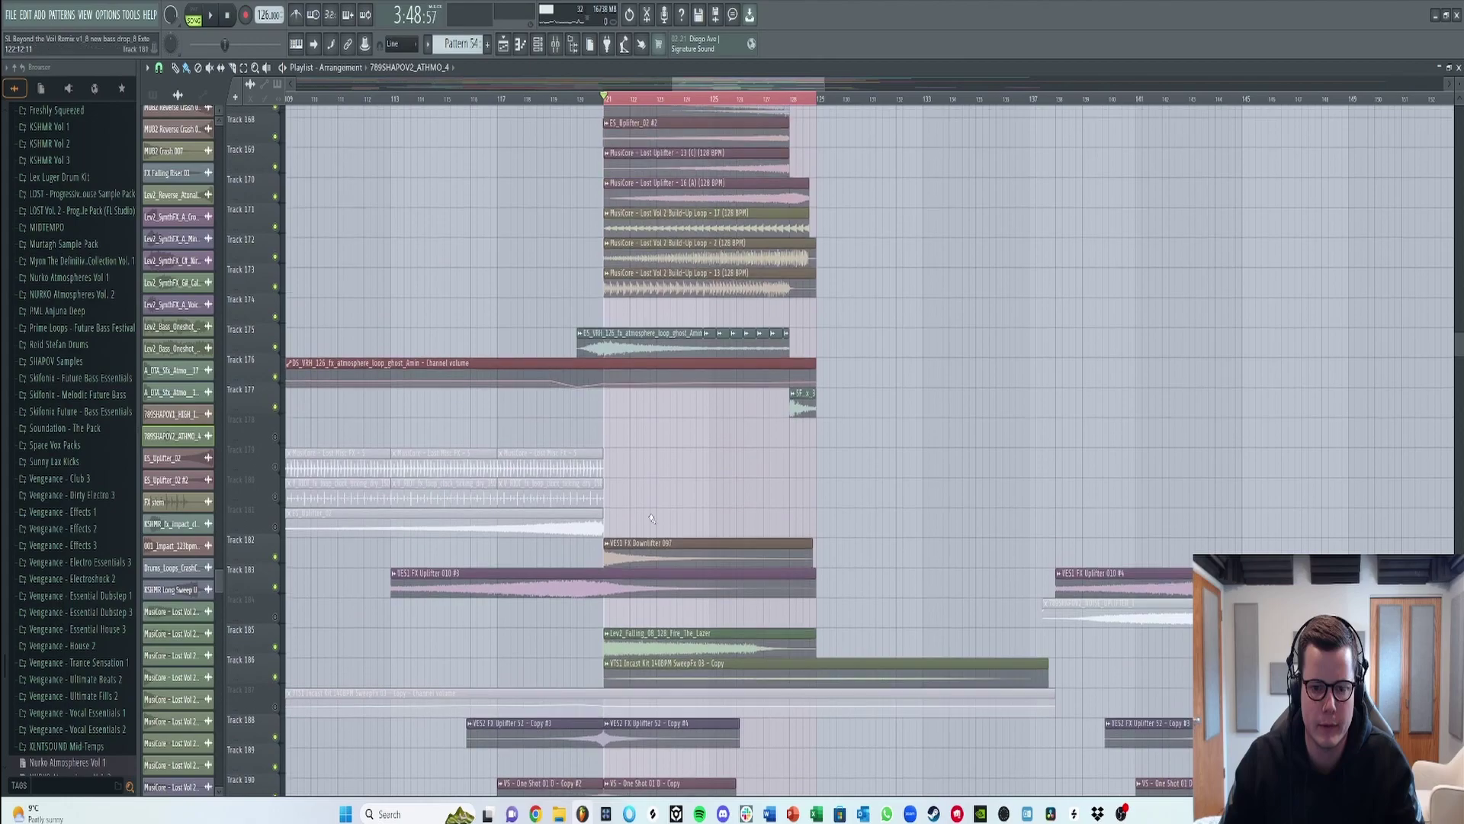
pyautogui.scroll(3, 647, 518)
pyautogui.doubleClick(652, 549)
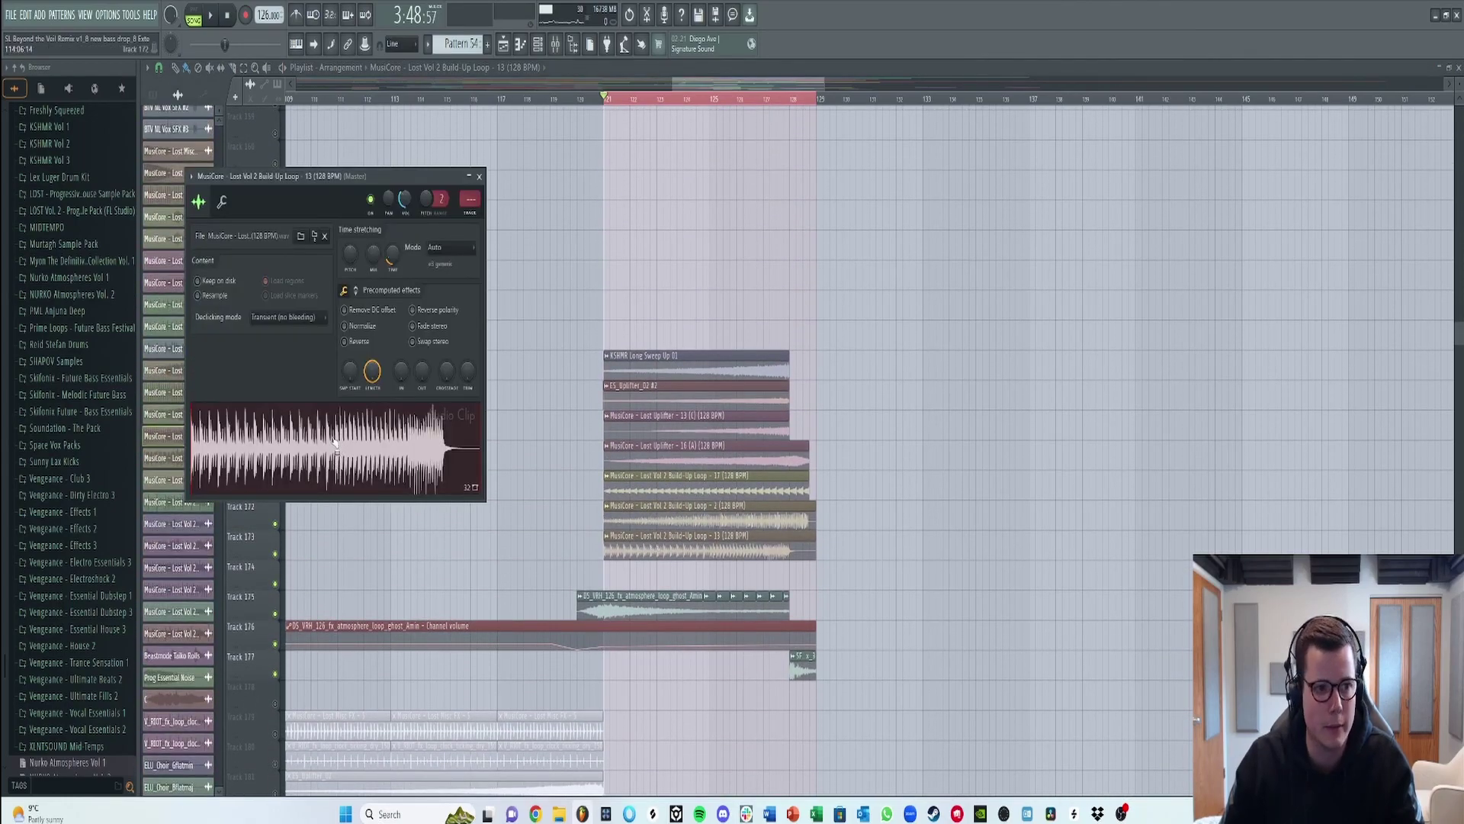
pyautogui.click(480, 177)
pyautogui.doubleClick(671, 518)
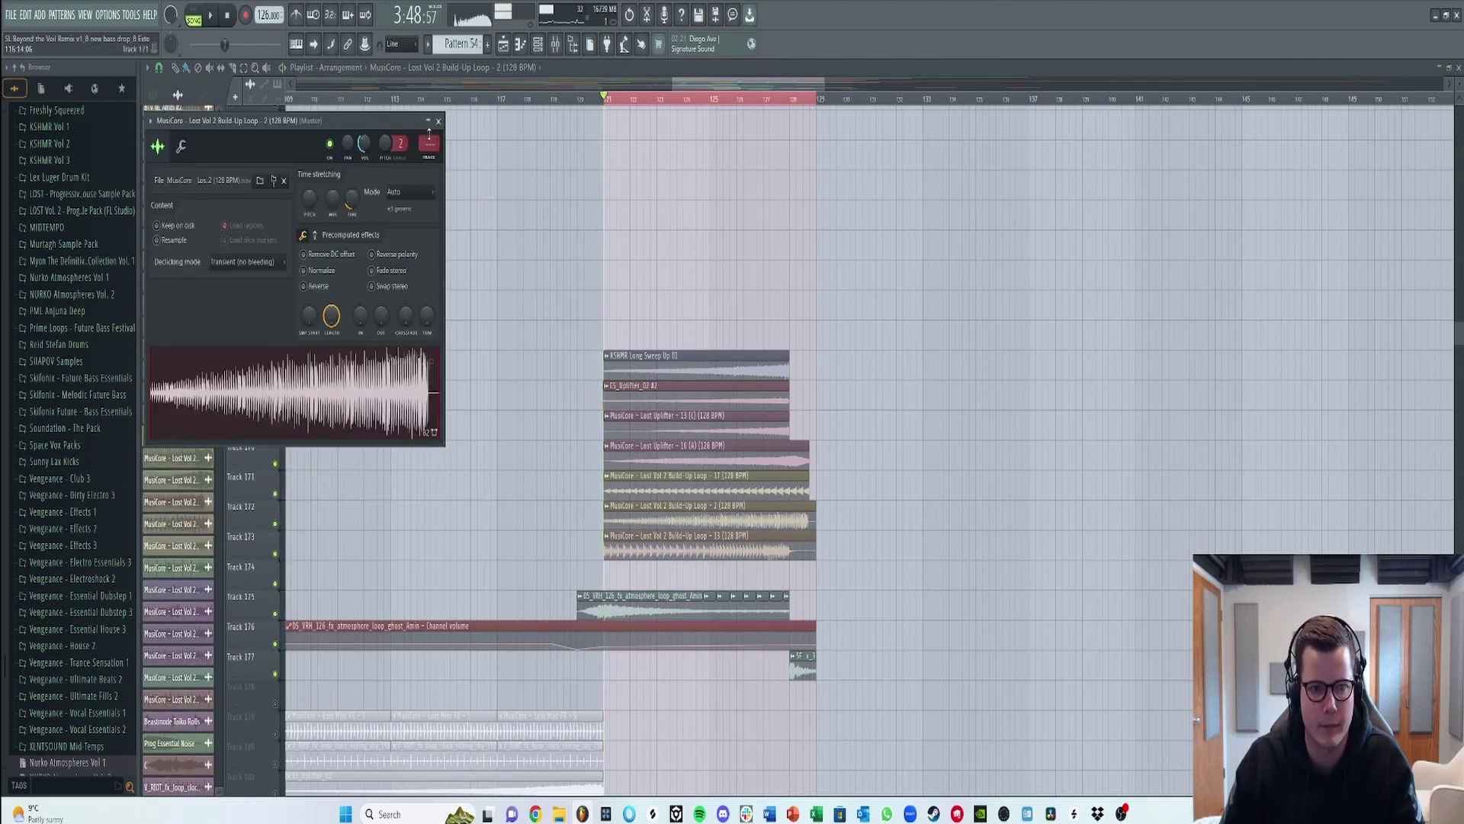
pyautogui.click(438, 122)
# - Play the soloed build-up effects from bar 121 while locating the bass tracks, and stop playback
pyautogui.scroll(12, 516, 387)
pyautogui.press('space')
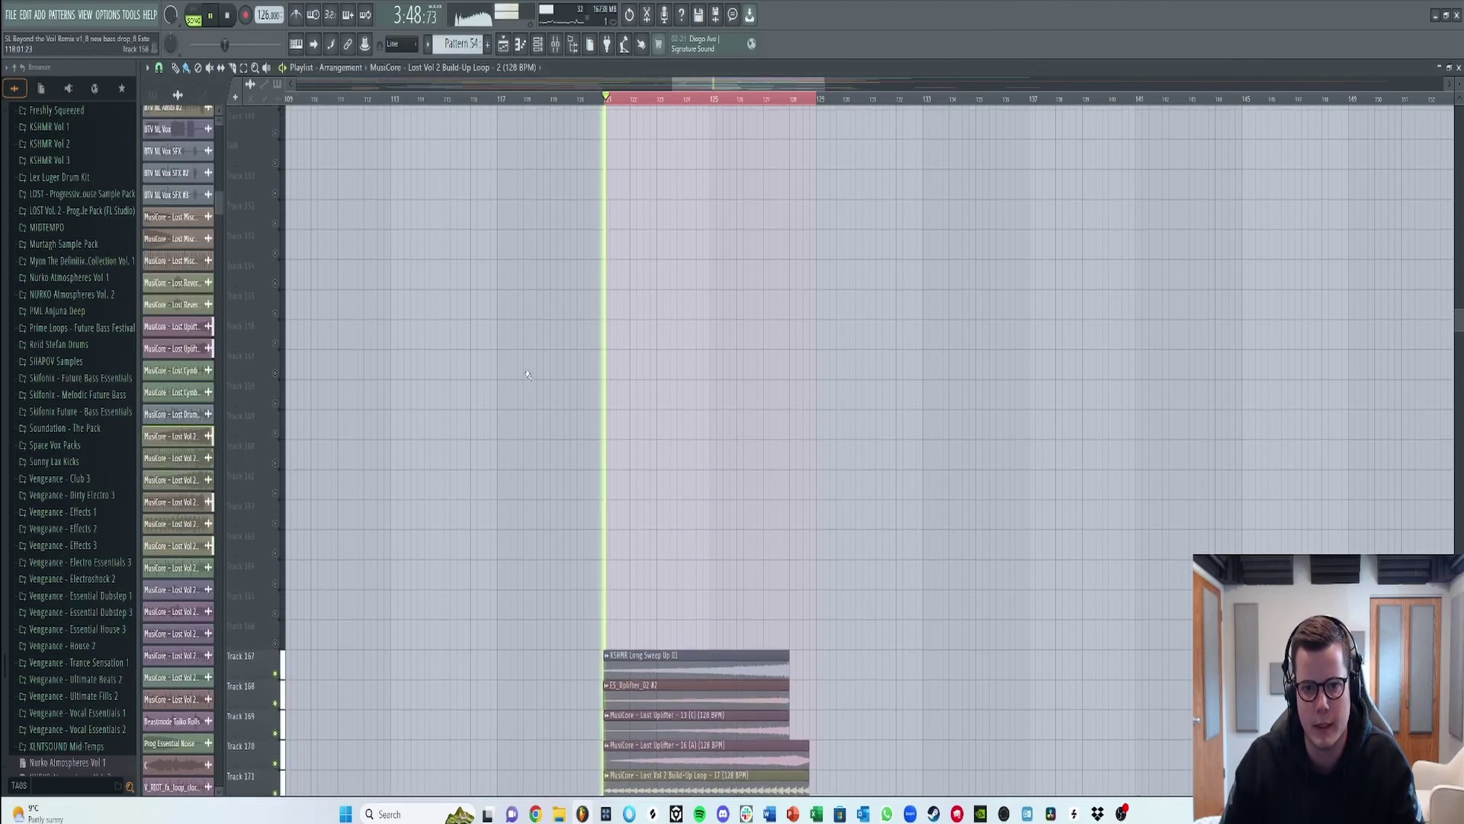
pyautogui.scroll(20, 516, 387)
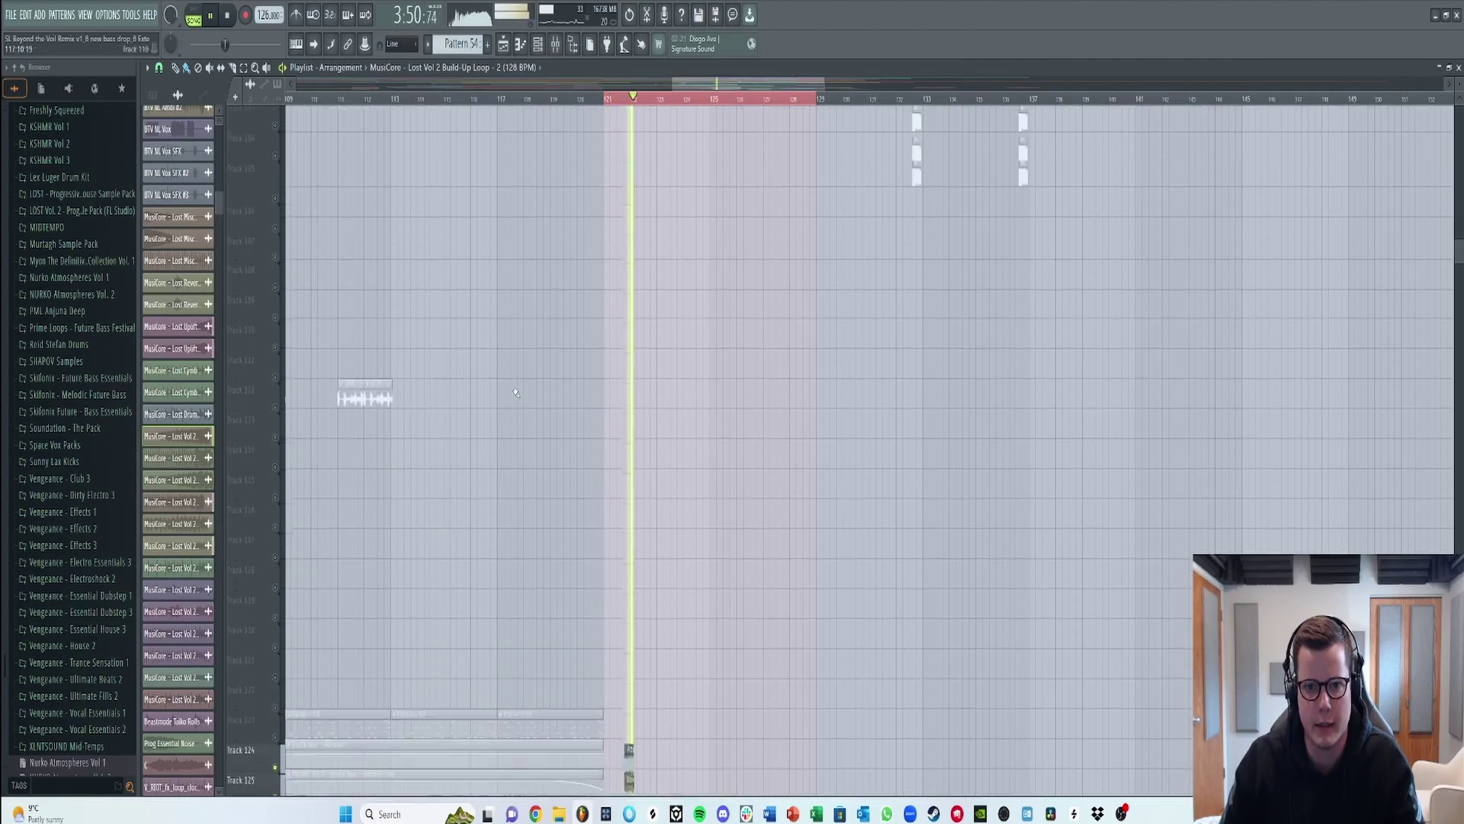
pyautogui.scroll(14, 514, 394)
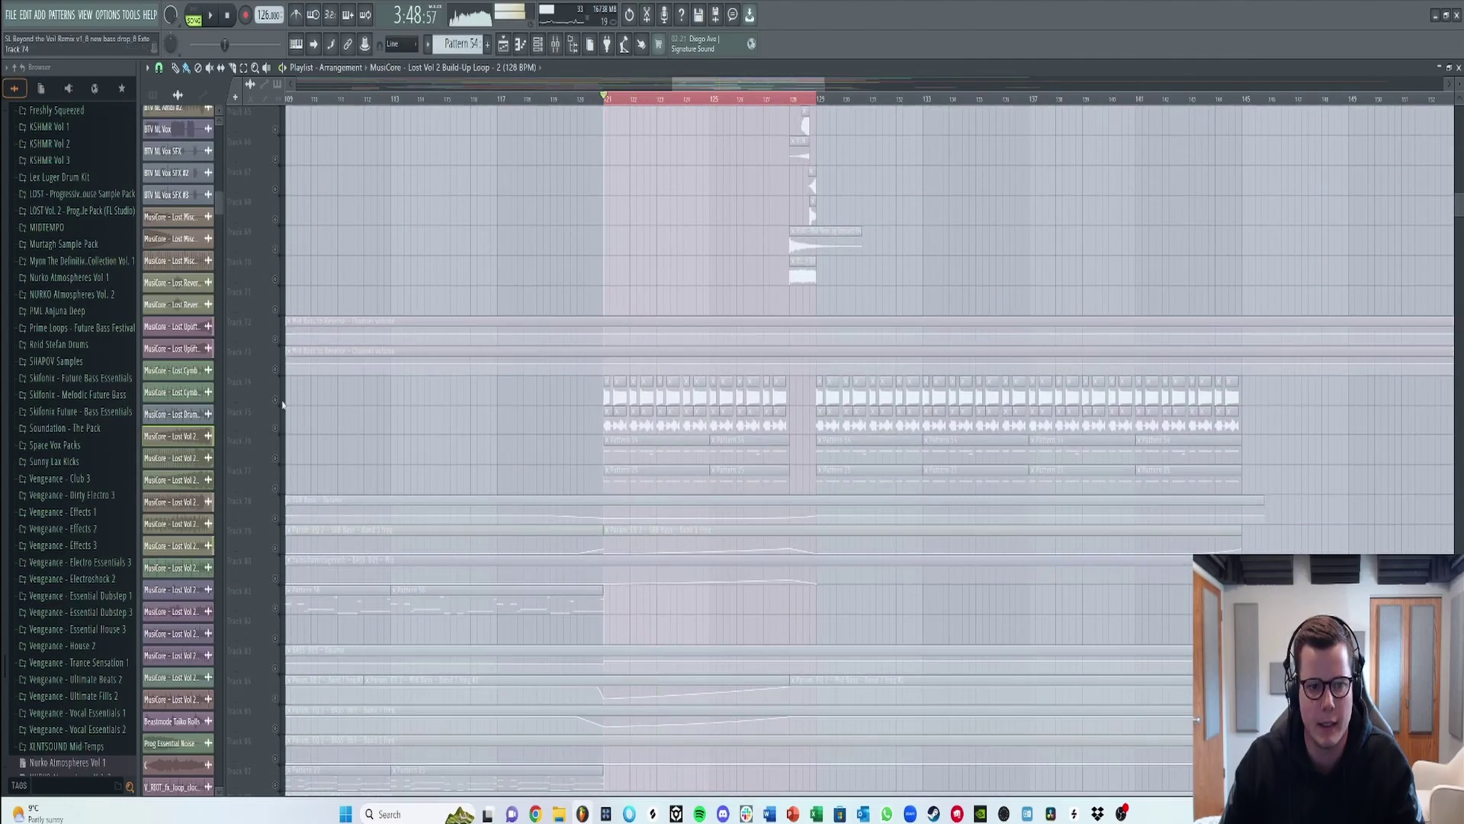
pyautogui.press('space')
# - Enable tracks 74 to 81, covering the bass clips and their volume, EQ and reverb automation
pyautogui.click(275, 428)
pyautogui.click(275, 488)
pyautogui.click(276, 457)
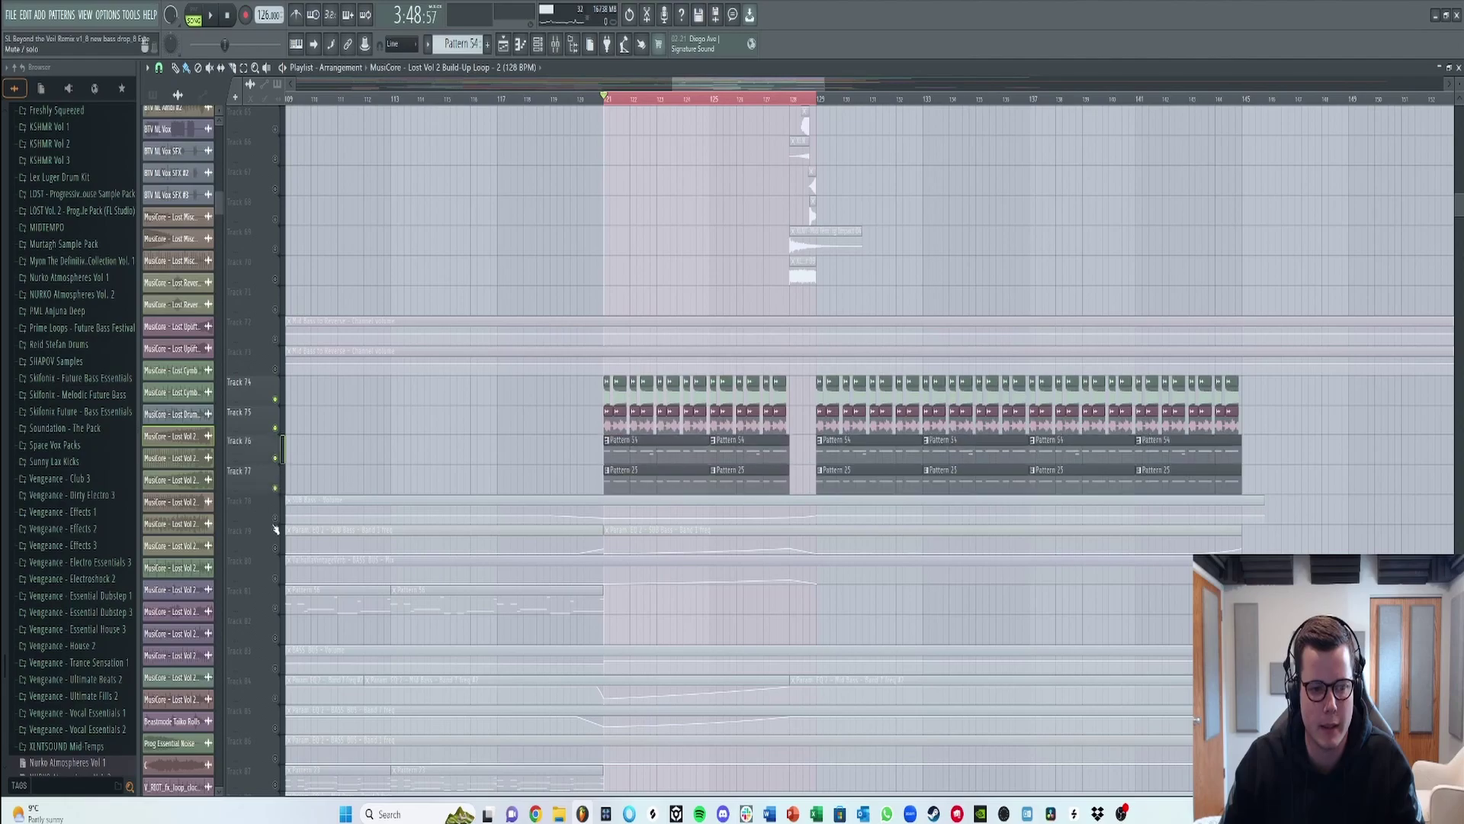
pyautogui.click(276, 519)
pyautogui.click(275, 549)
pyautogui.click(275, 579)
pyautogui.click(276, 608)
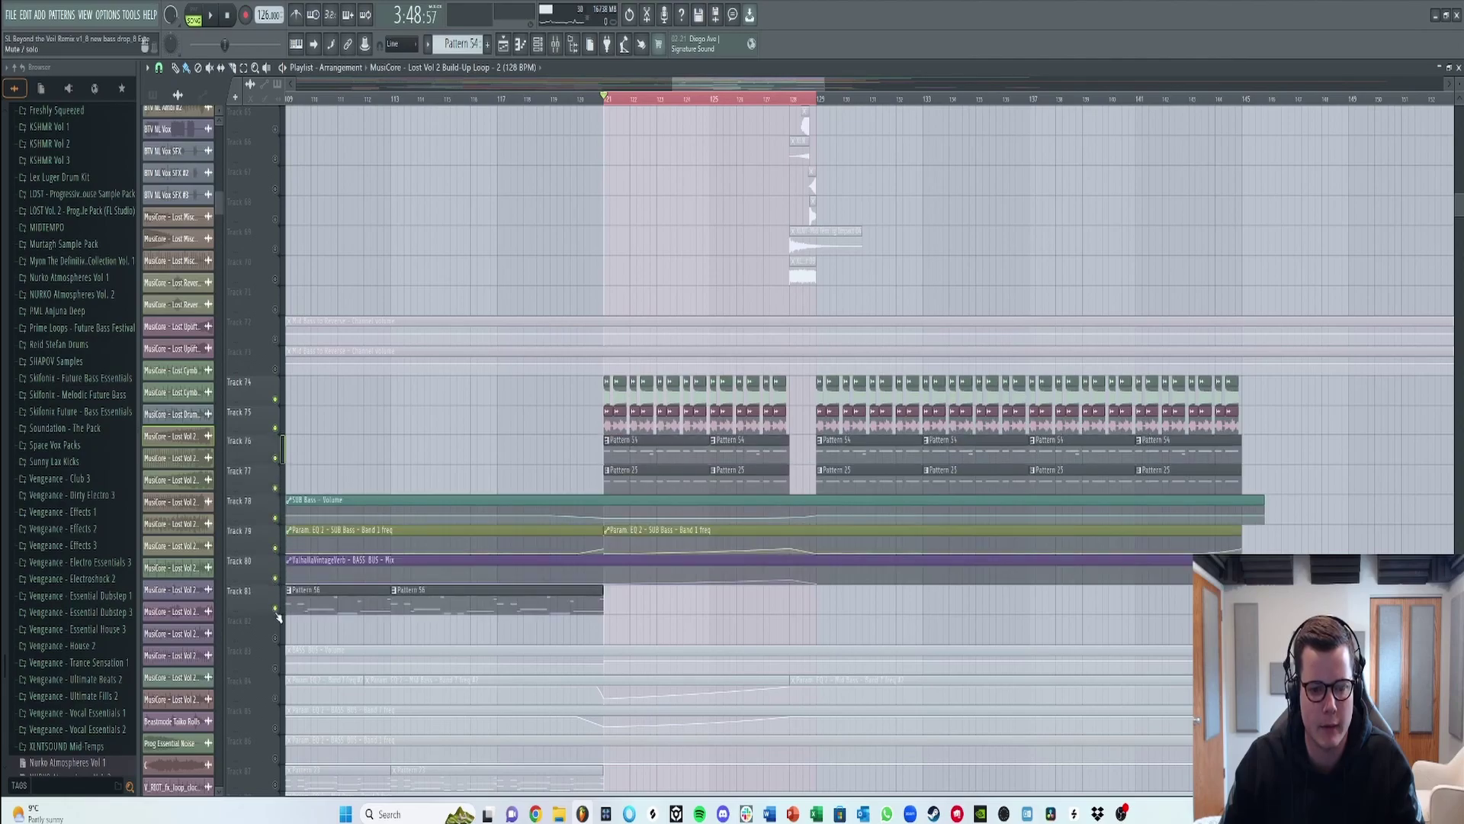
# - Enable the bass automation tracks 83 to 86, 88 and 89, and play the section from bar 121
pyautogui.scroll(-3, 282, 610)
pyautogui.click(275, 547)
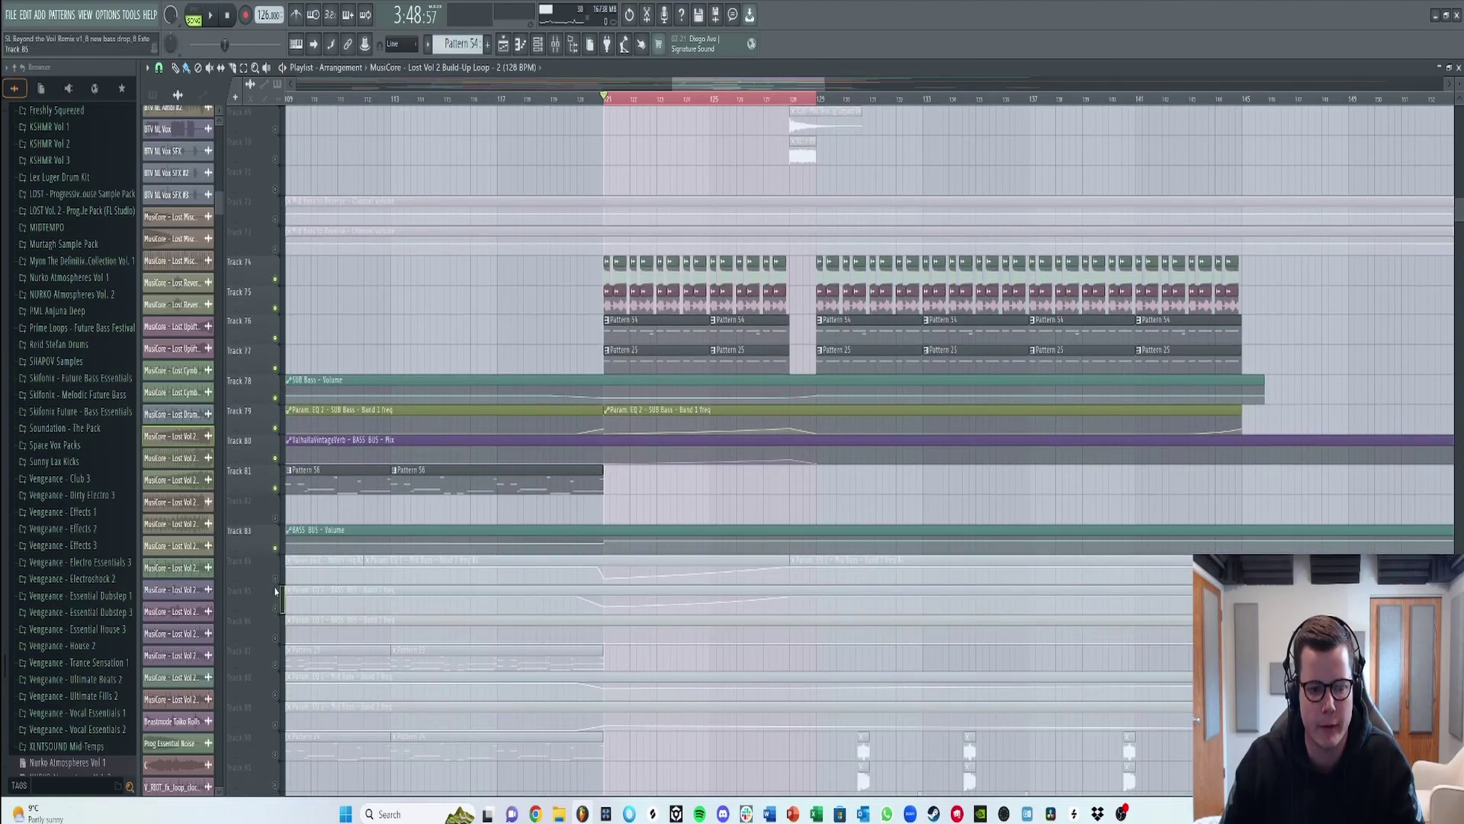
pyautogui.click(275, 578)
pyautogui.click(275, 608)
pyautogui.click(275, 638)
pyautogui.click(275, 694)
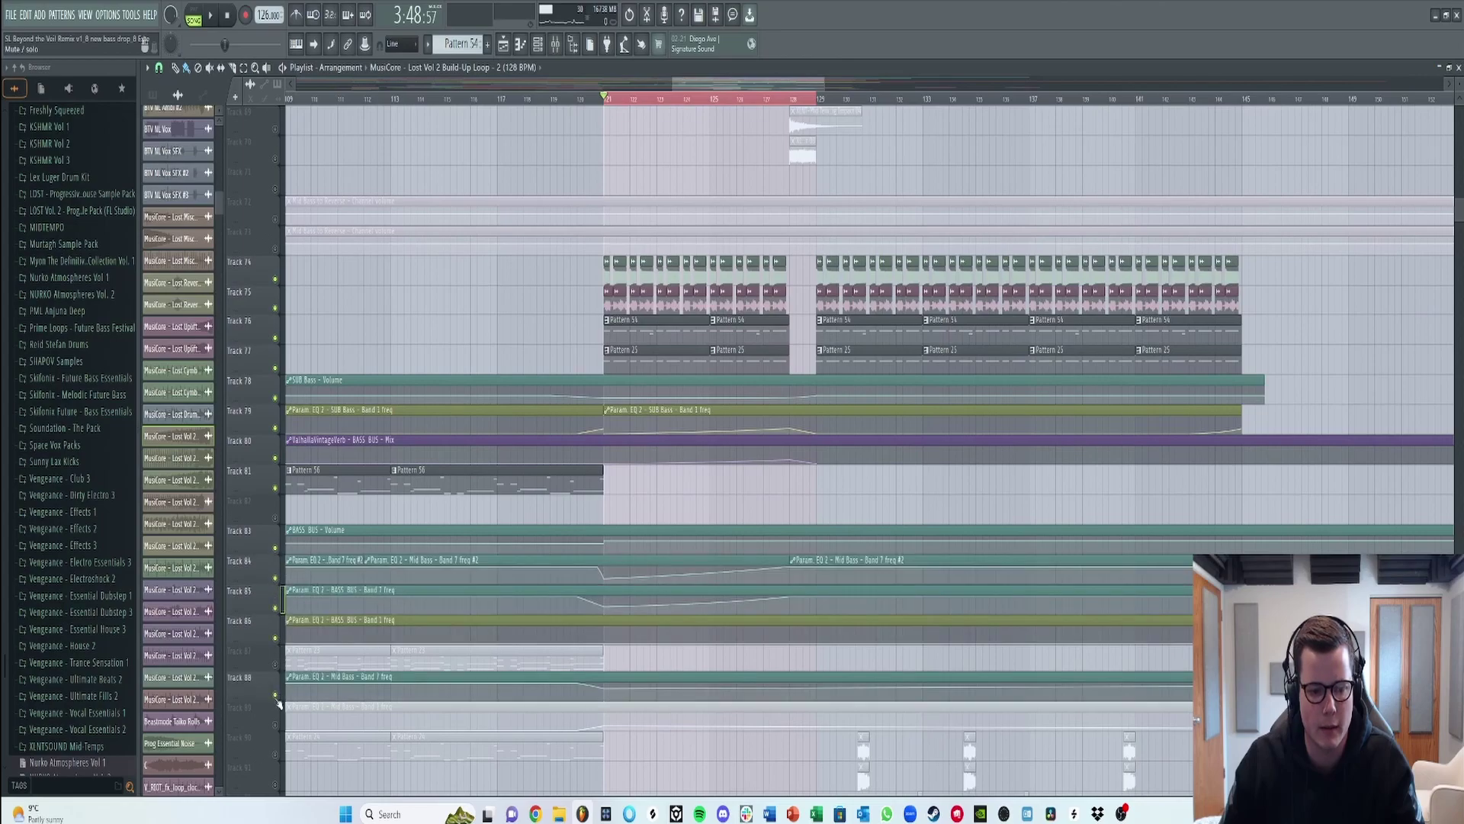
pyautogui.click(275, 724)
pyautogui.press('space')
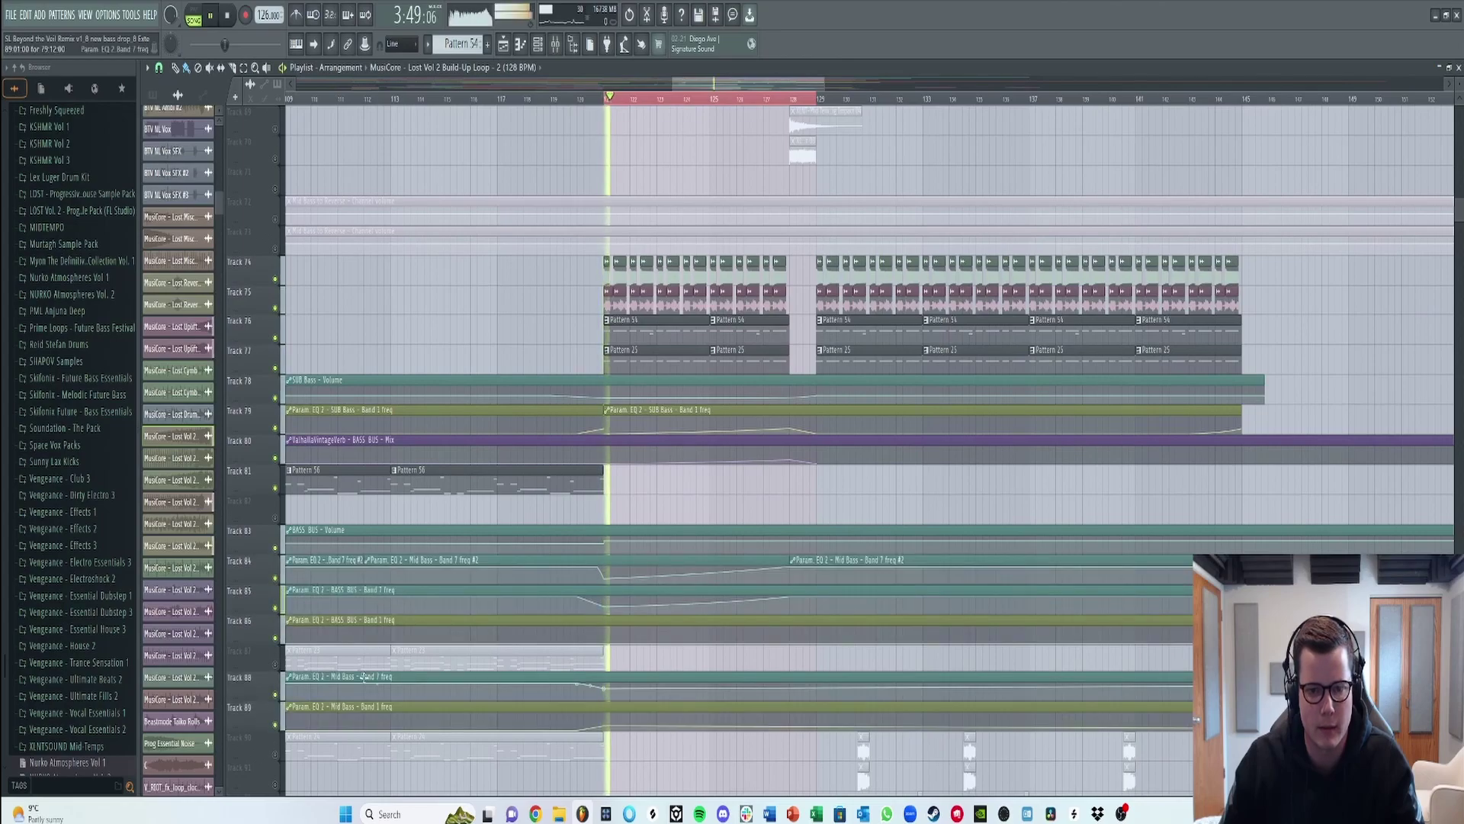
# - Add the Mid Bass to Reverse volume tracks 72 and 73 to the playback and listen to the bass layers
pyautogui.click(276, 248)
pyautogui.click(276, 219)
pyautogui.scroll(-1, 505, 333)
pyautogui.scroll(-1, 505, 333)
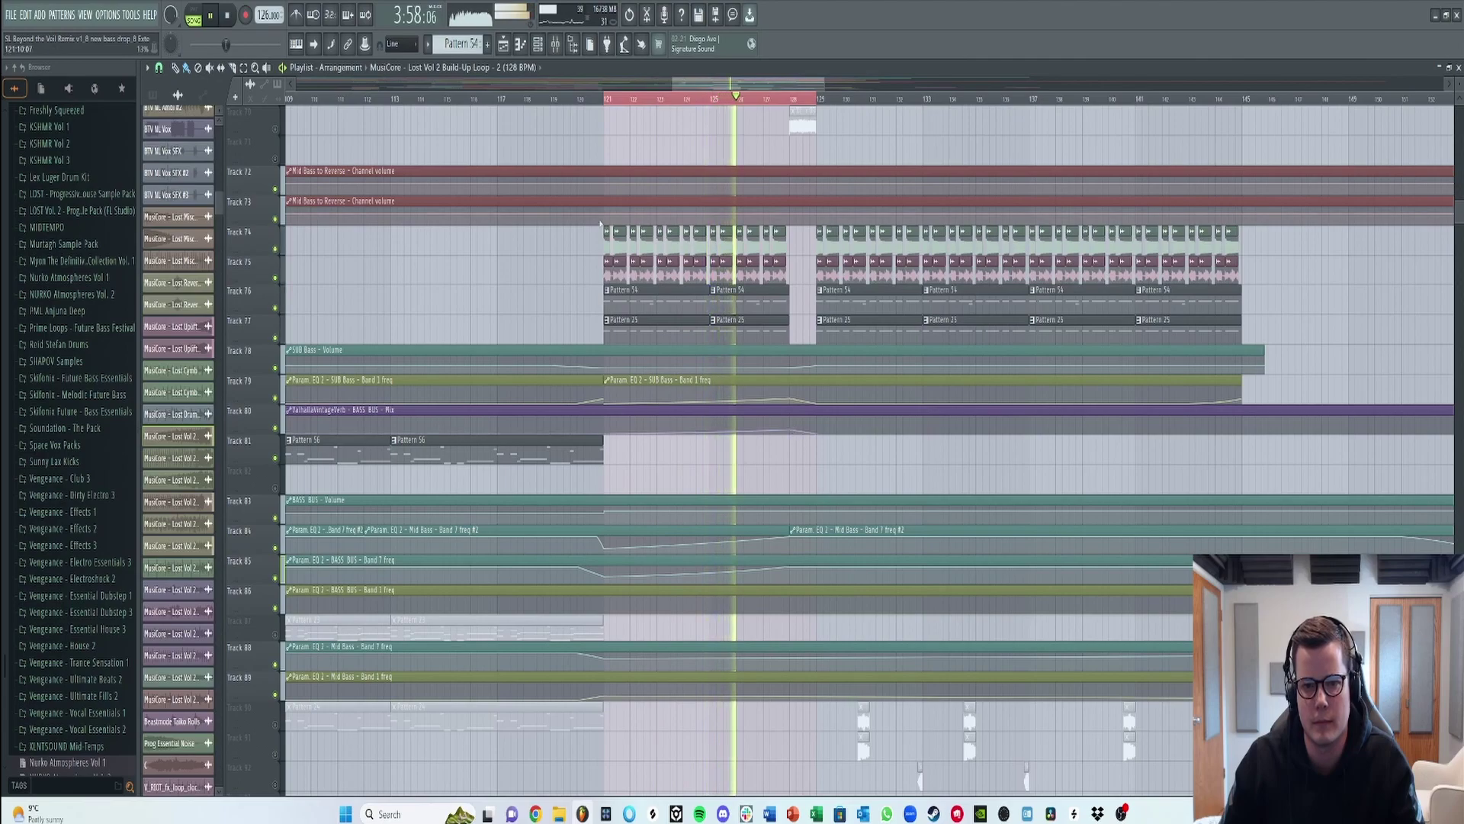
pyautogui.scroll(2, 789, 450)
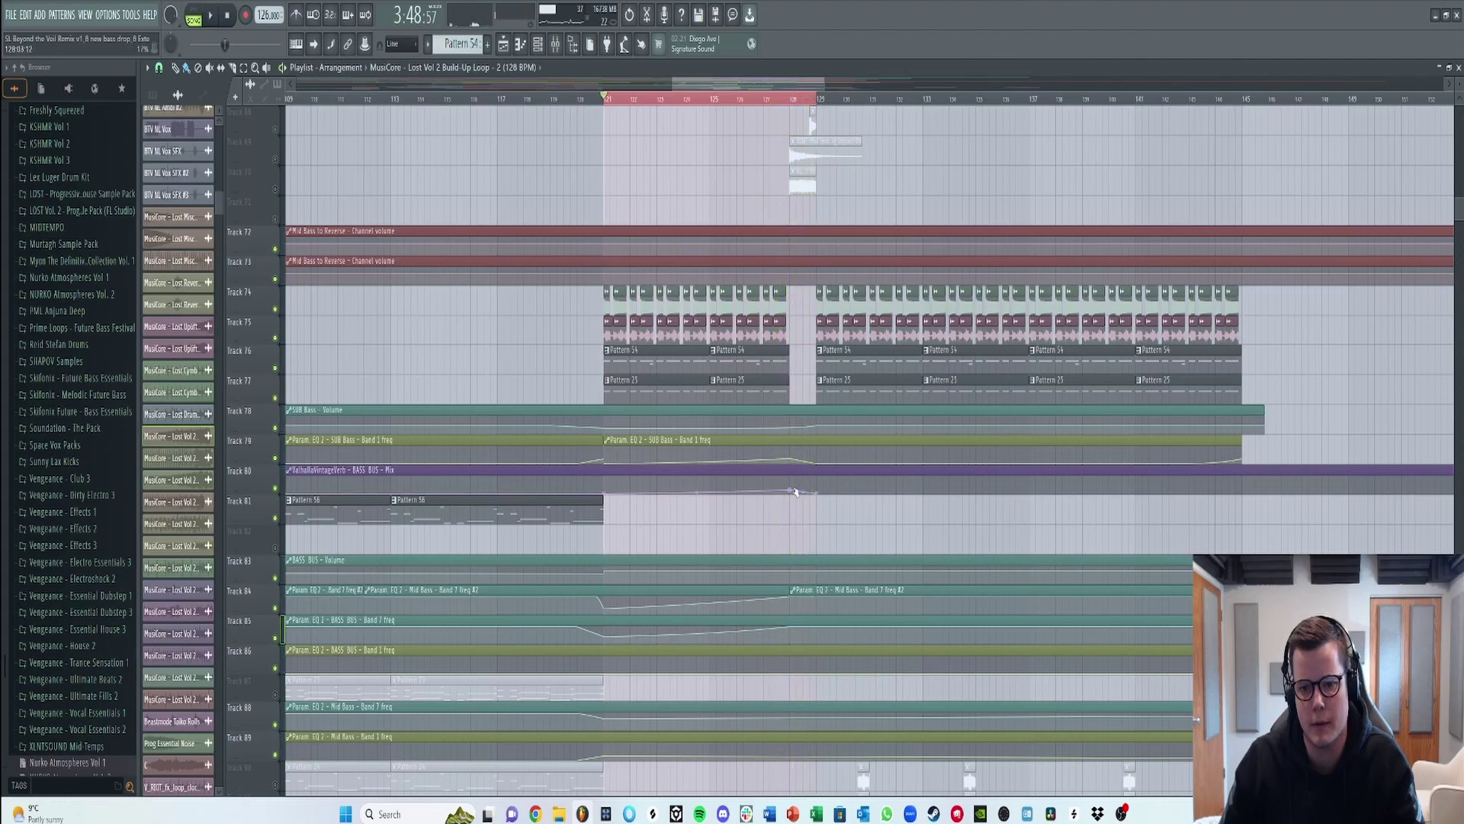
# - Solo track 74, then add tracks 75 to 81 and 83 to 86 to isolate the bass section
pyautogui.rightClick(275, 309)
pyautogui.click(275, 338)
pyautogui.click(275, 367)
pyautogui.click(275, 398)
pyautogui.click(276, 427)
pyautogui.click(276, 458)
pyautogui.click(275, 488)
pyautogui.moveTo(274, 503); pyautogui.dragTo(290, 518)
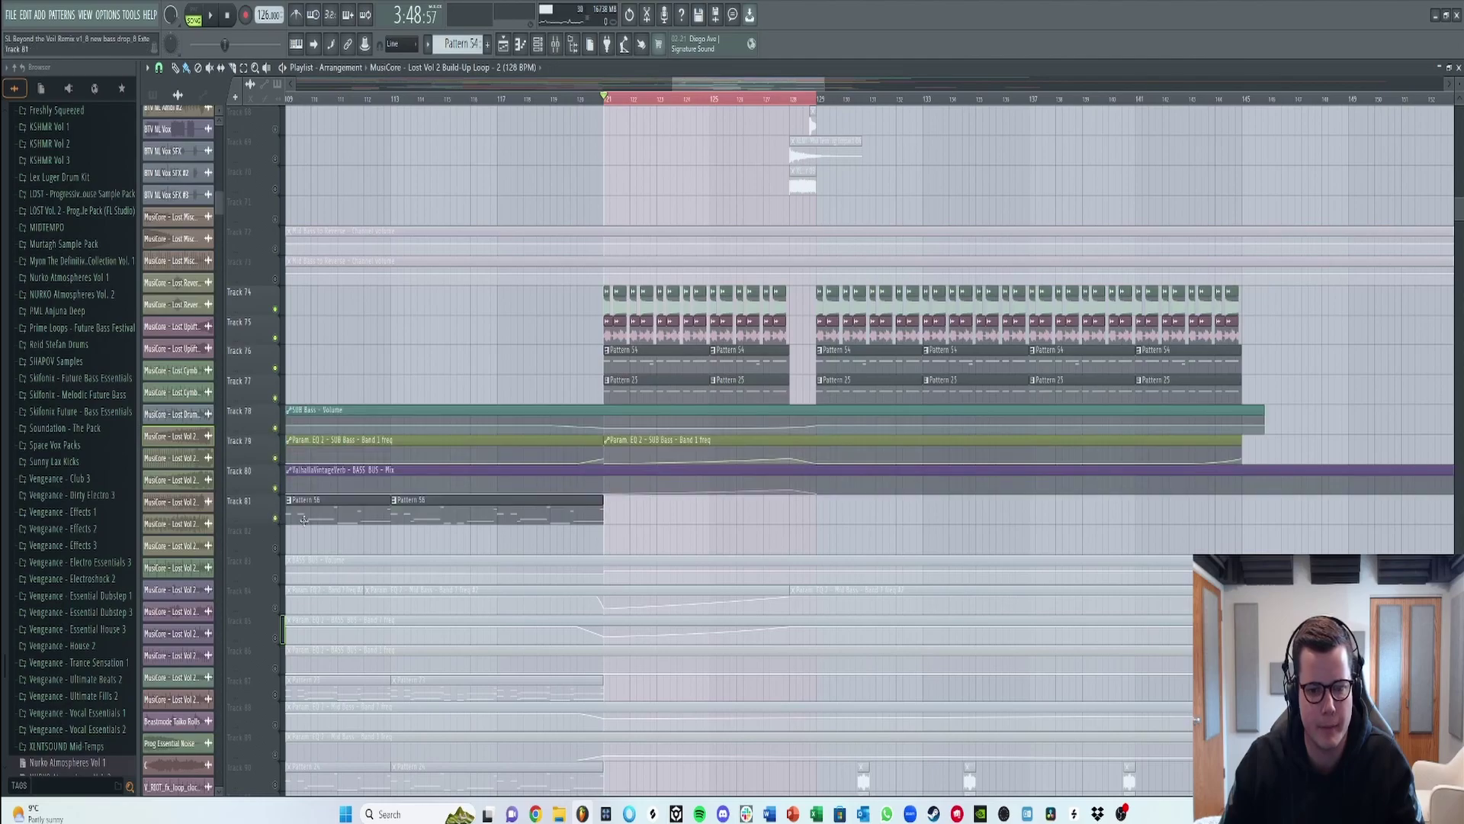
pyautogui.moveTo(277, 583); pyautogui.dragTo(277, 671)
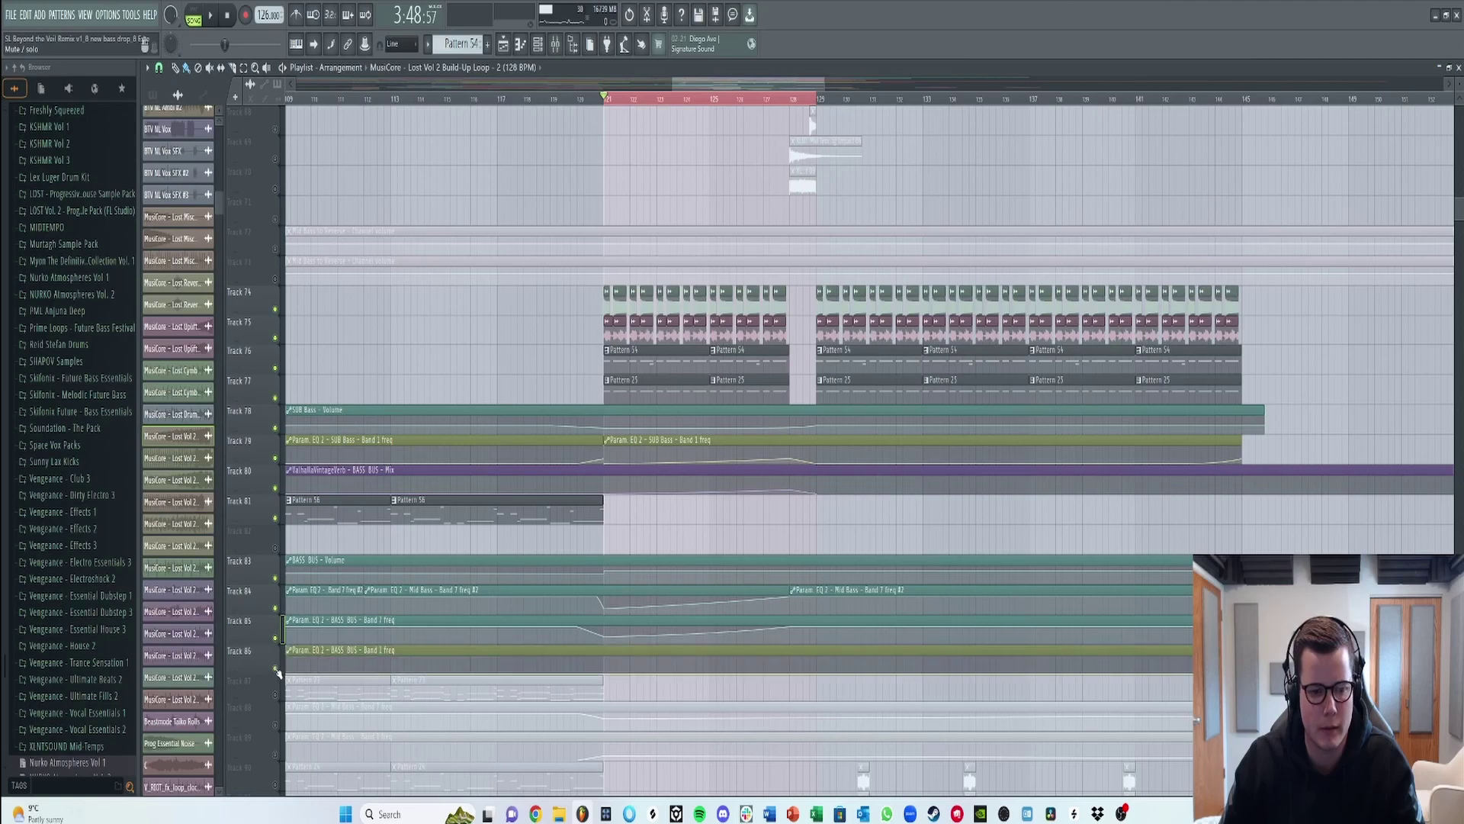
# - Play the isolated bass and raise the peak of the BASS BUS ValhallaVintageVerb mix automation at bar 128
pyautogui.press('space')
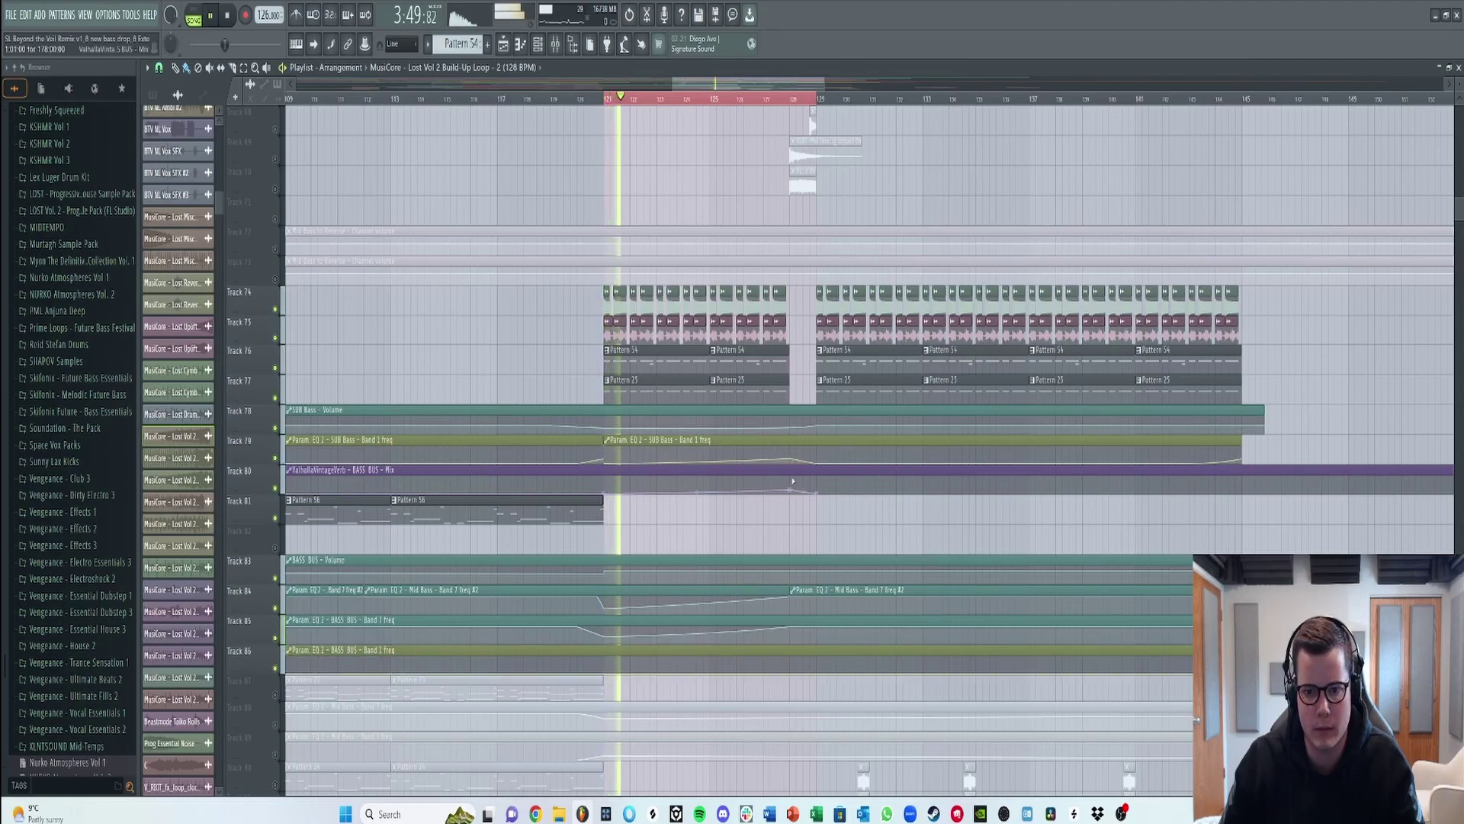
pyautogui.moveTo(790, 492); pyautogui.dragTo(791, 482)
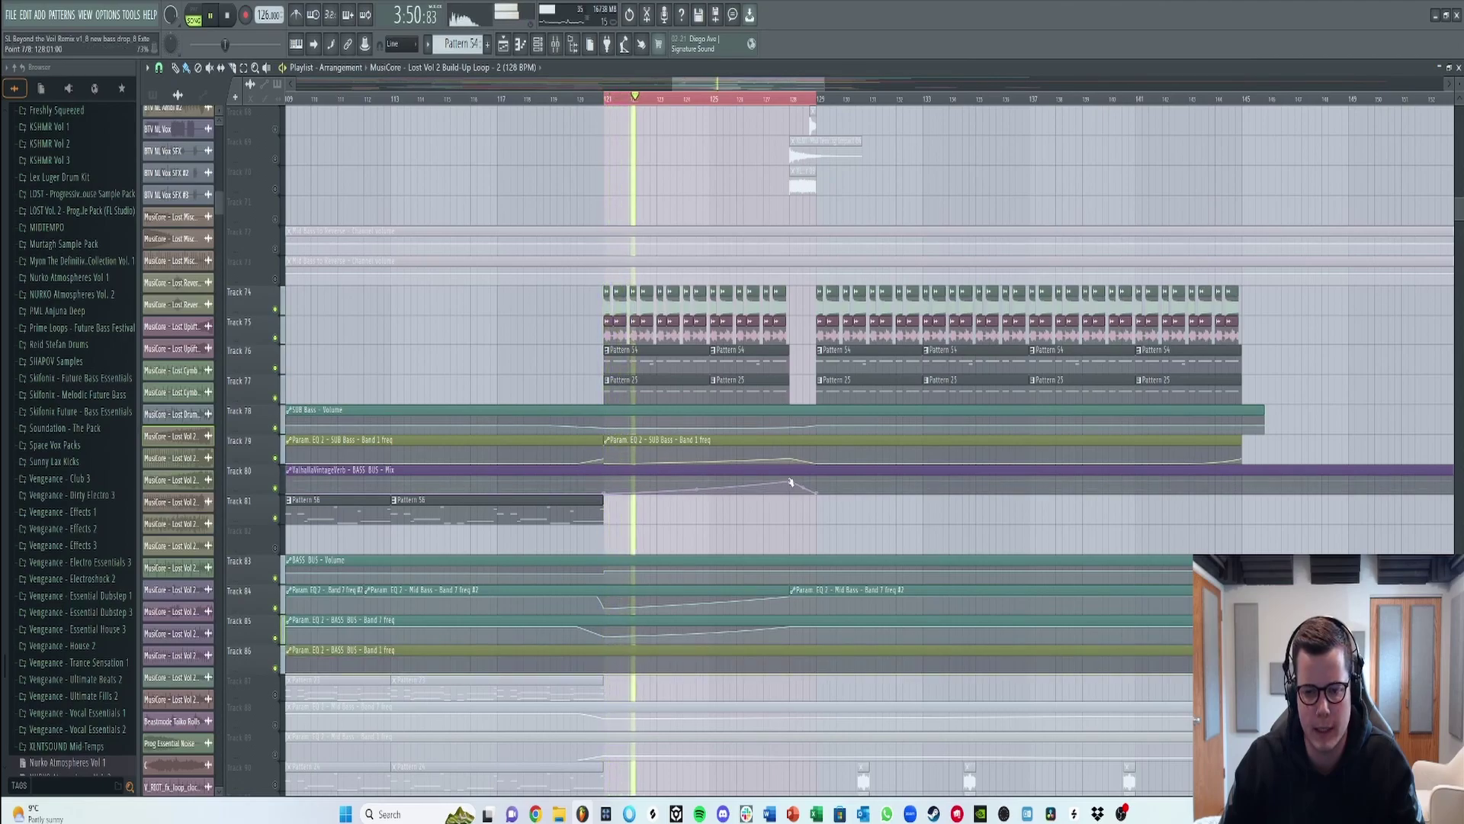
# - Open ValhallaVintageVerb from the BASS BUS mixer channel and set its window to detached
pyautogui.click(555, 44)
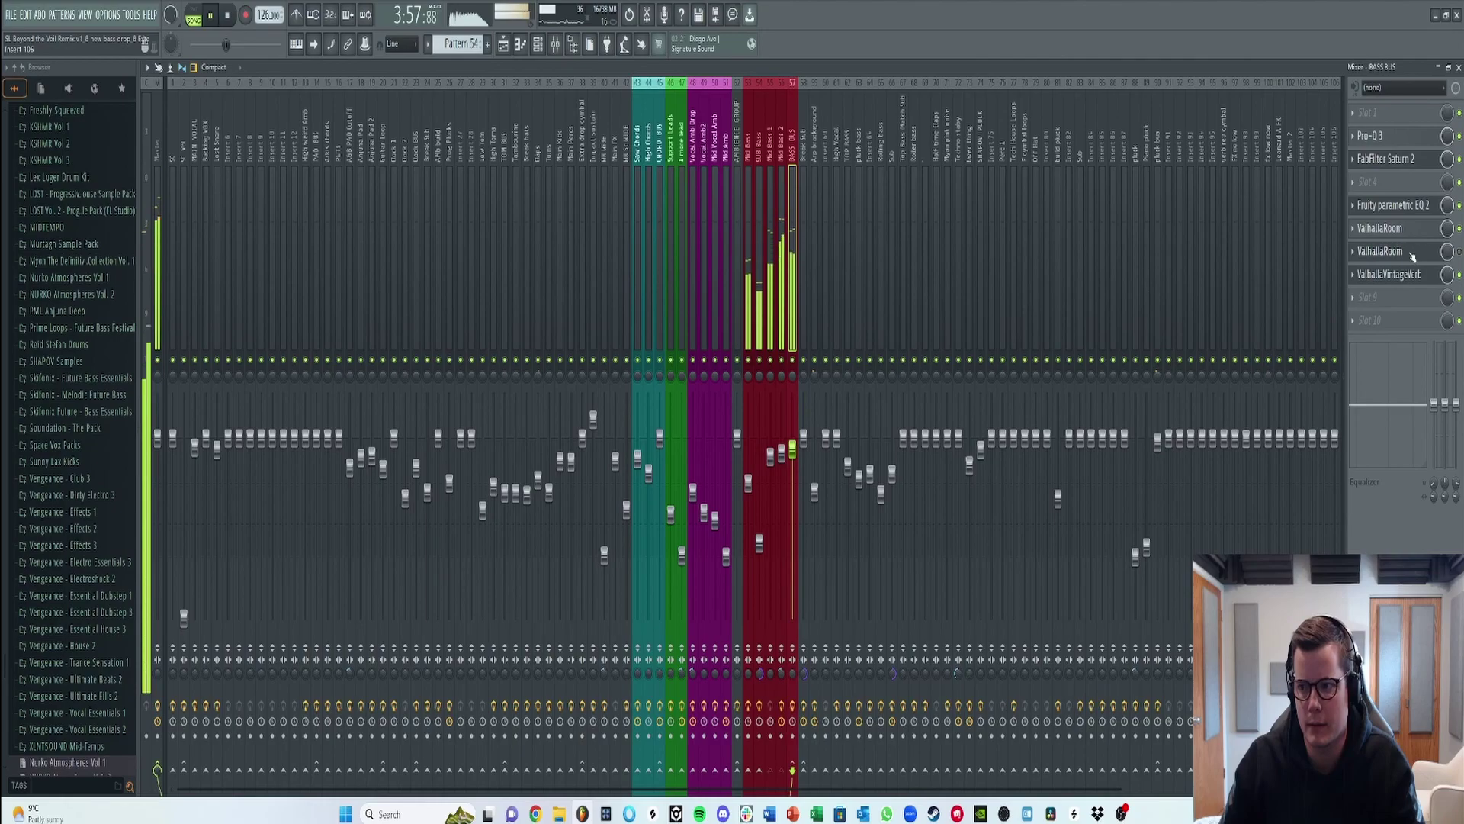
pyautogui.click(1405, 235)
pyautogui.click(1406, 235)
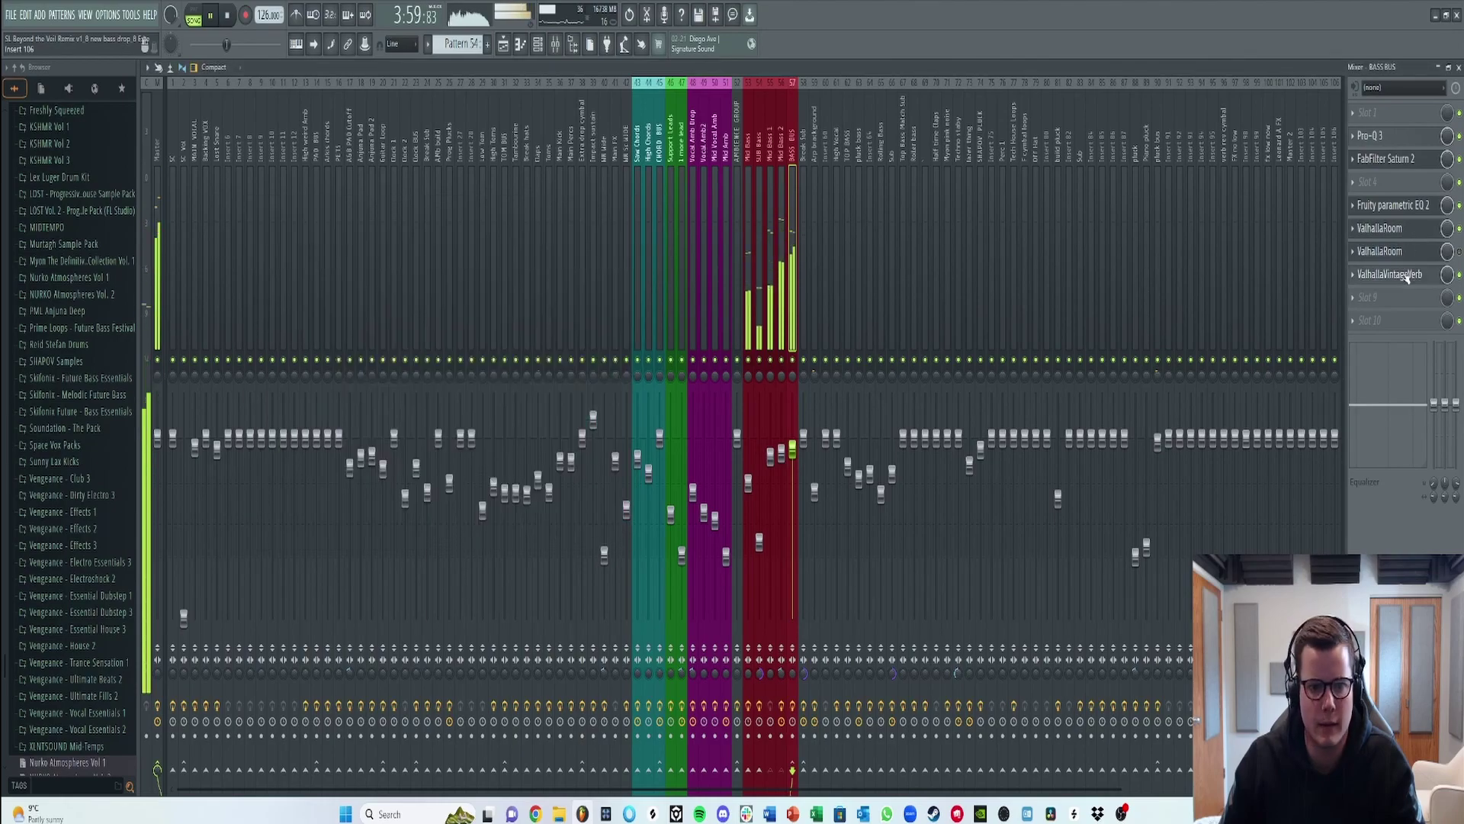
pyautogui.click(1407, 278)
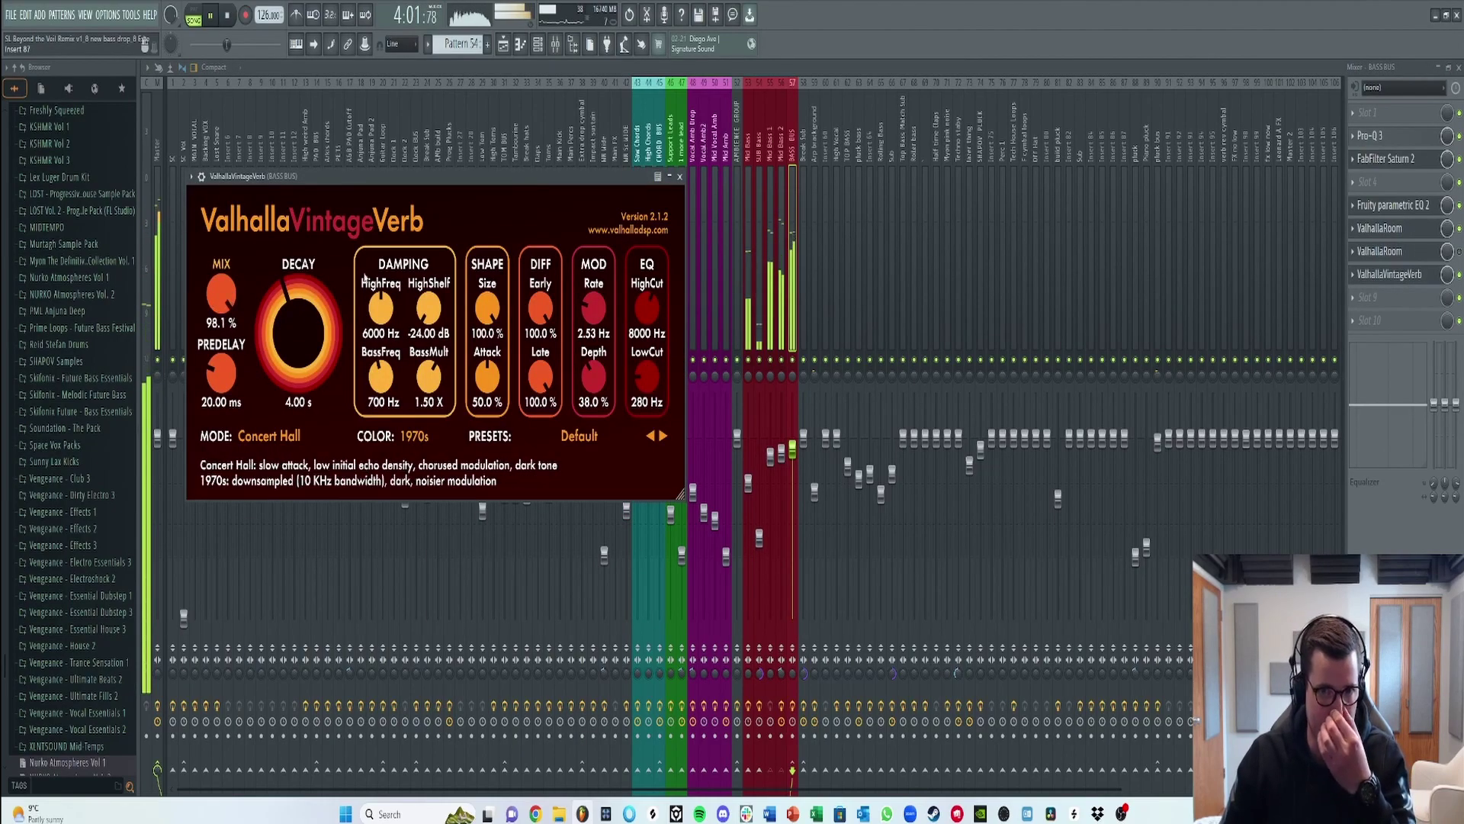
pyautogui.click(192, 176)
pyautogui.click(260, 437)
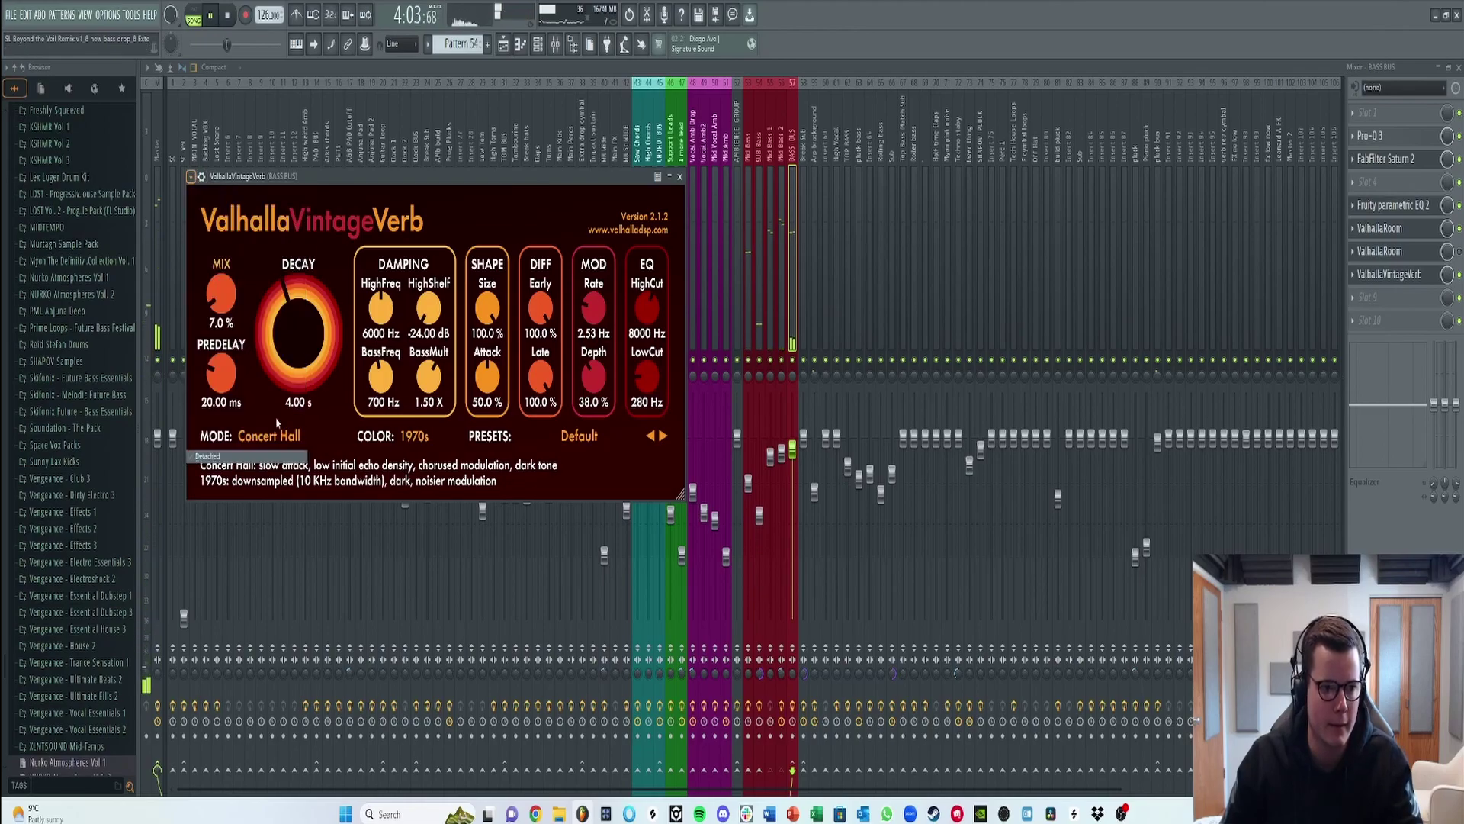
# - Place the reverb window beside the playlist's automation curve and undo the last change to its bar 128 point
pyautogui.press('F5')
pyautogui.moveTo(547, 180); pyautogui.dragTo(431, 162)
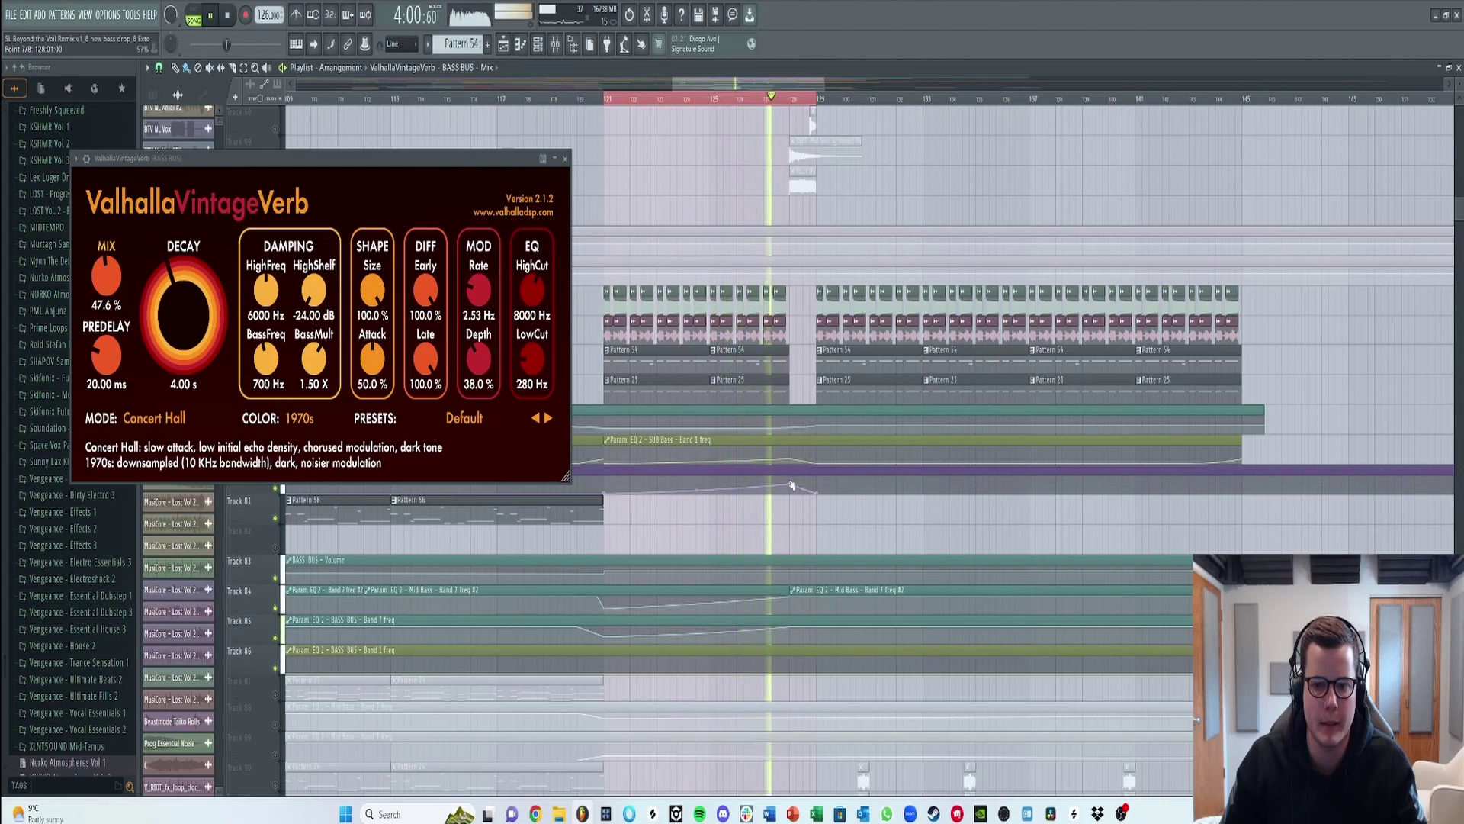
pyautogui.hotkey('ctrl', 'z')
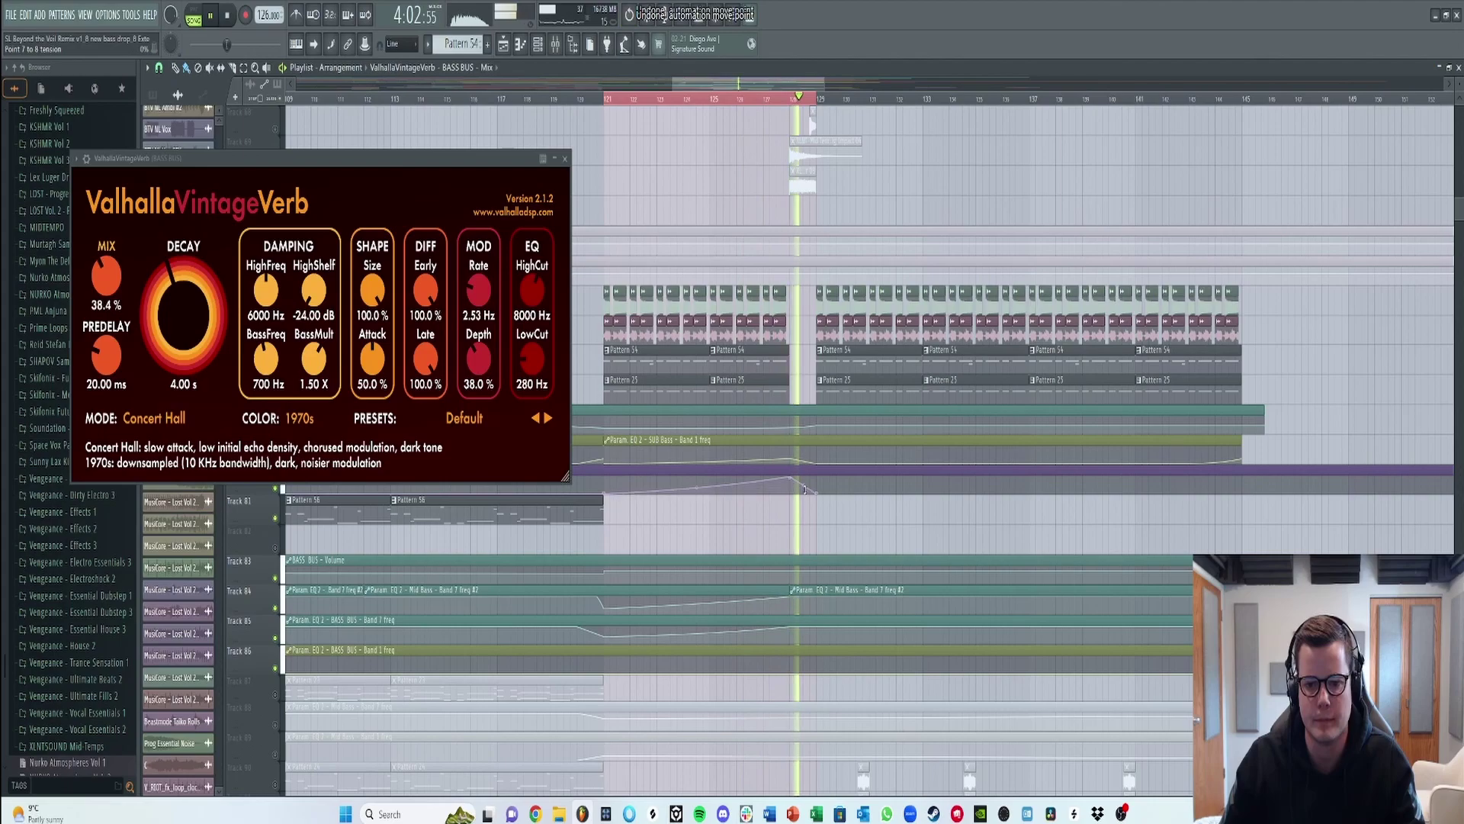
# - Undo the latest change to the BASS BUS reverb mix automation peak and close the ValhallaVintageVerb window
pyautogui.hotkey('ctrl', 'z')
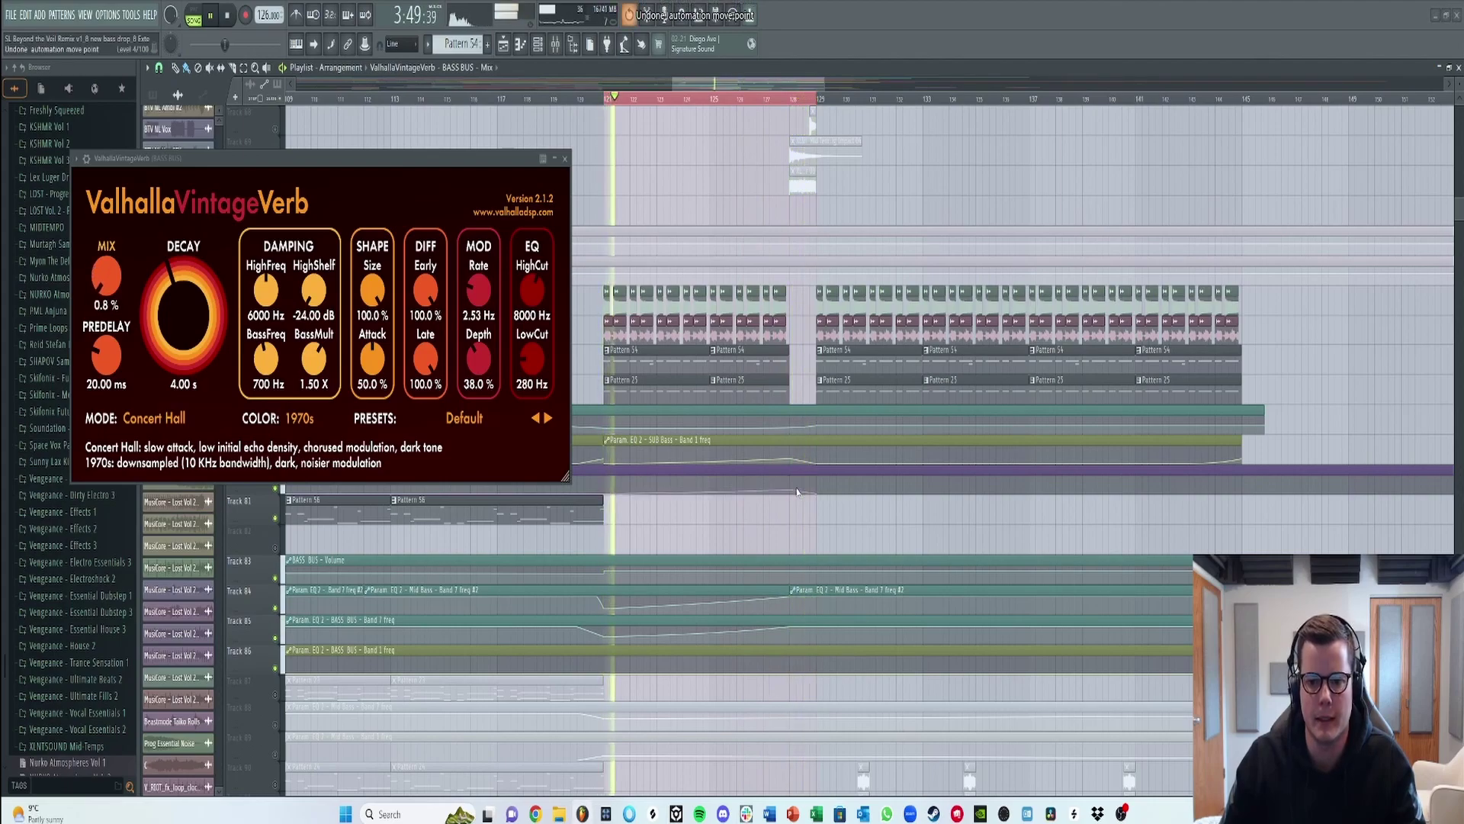
pyautogui.hotkey('alt', 'z')
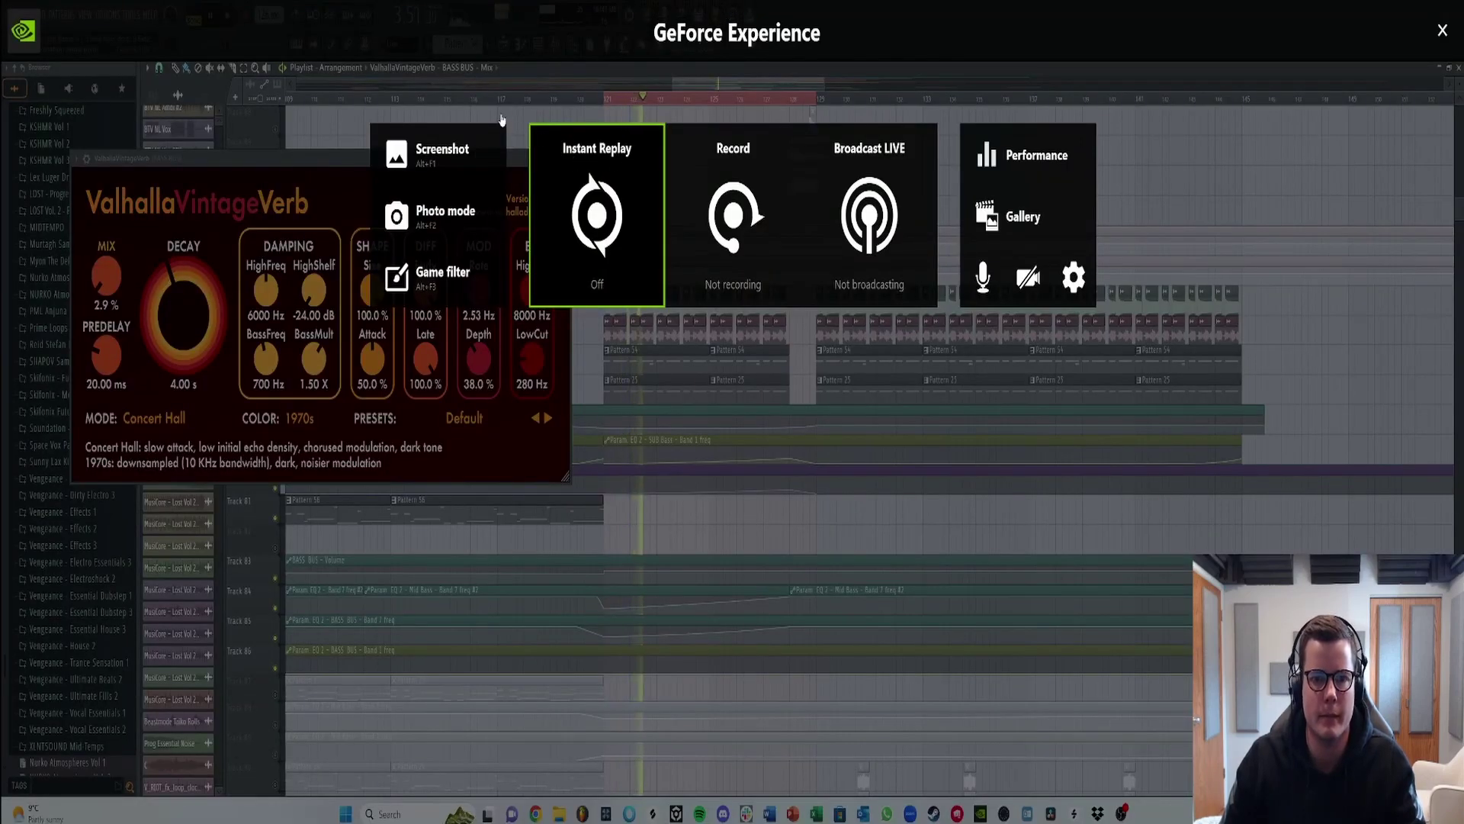
pyautogui.hotkey('alt', 'z')
pyautogui.click(564, 157)
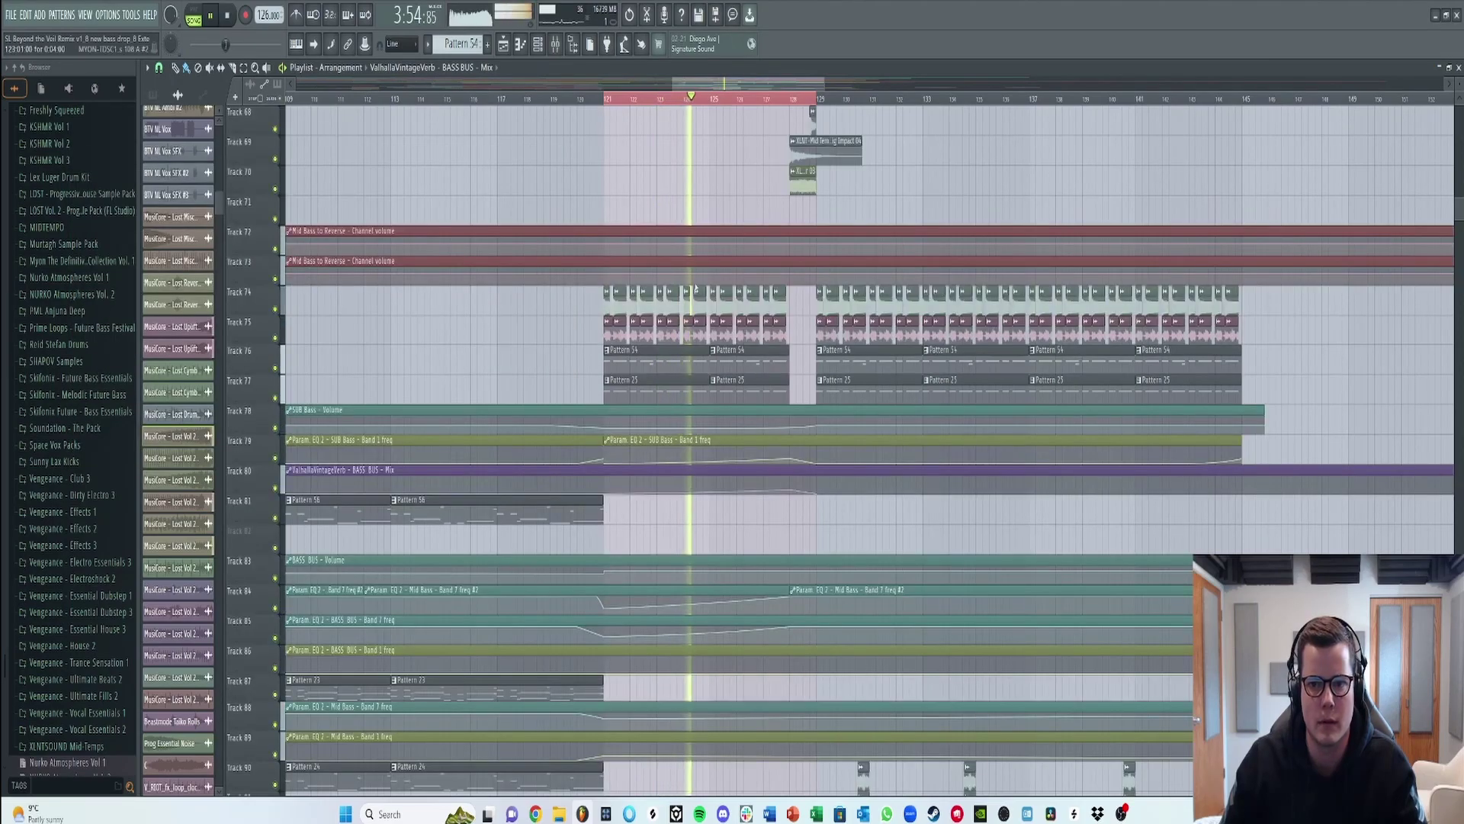
# - Turn all playlist tracks back on and extend the playback selection from bar 121 to about bar 140, leaving no clips selected
pyautogui.scroll(2, 745, 275)
pyautogui.moveTo(745, 274); pyautogui.dragTo(508, 344)
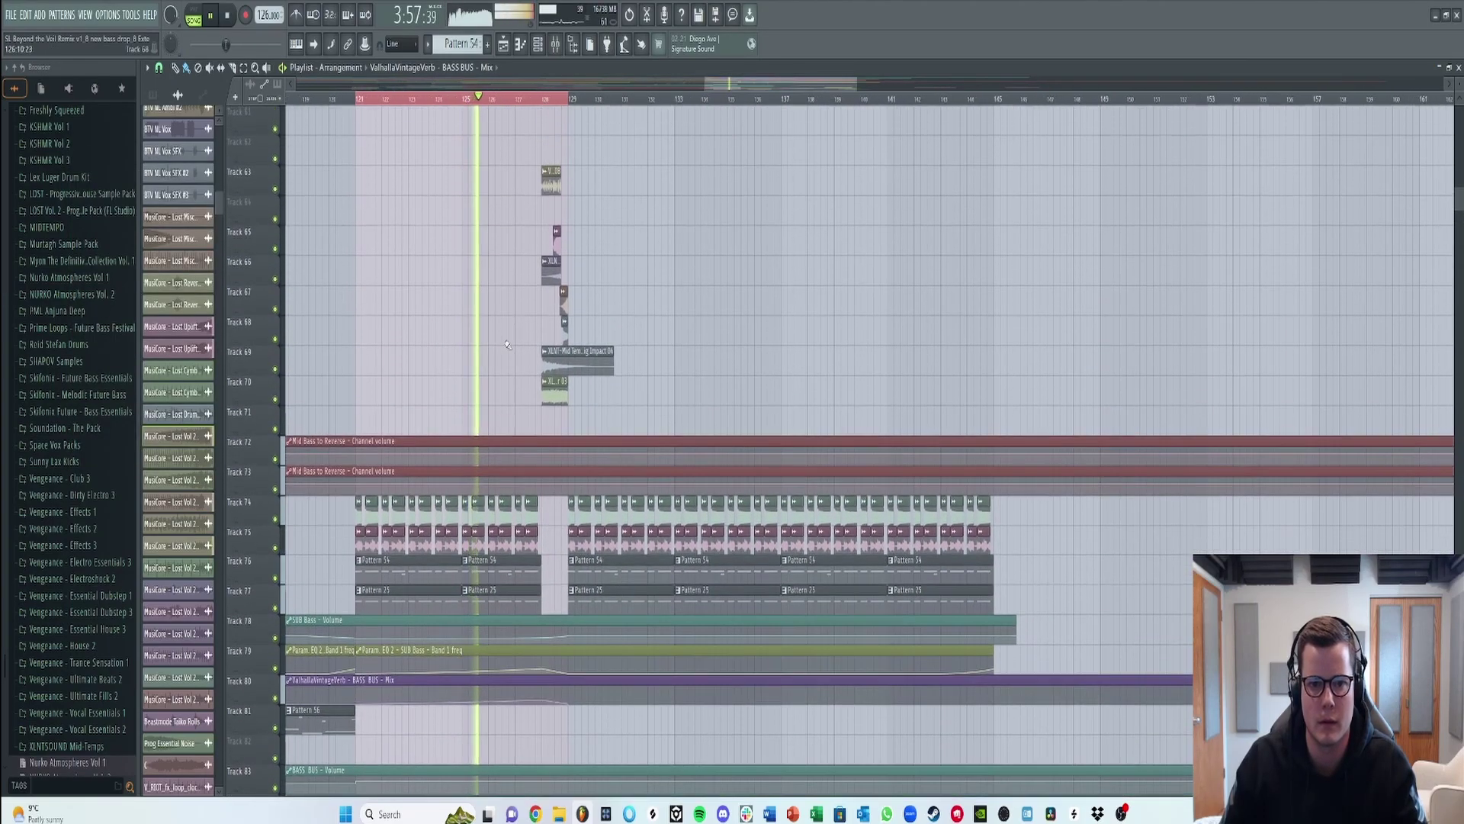
pyautogui.scroll(2, 507, 346)
pyautogui.scroll(2, 534, 228)
pyautogui.moveTo(580, 103); pyautogui.dragTo(860, 102)
pyautogui.click(877, 276)
pyautogui.rightClick(901, 276)
pyautogui.scroll(1, 561, 347)
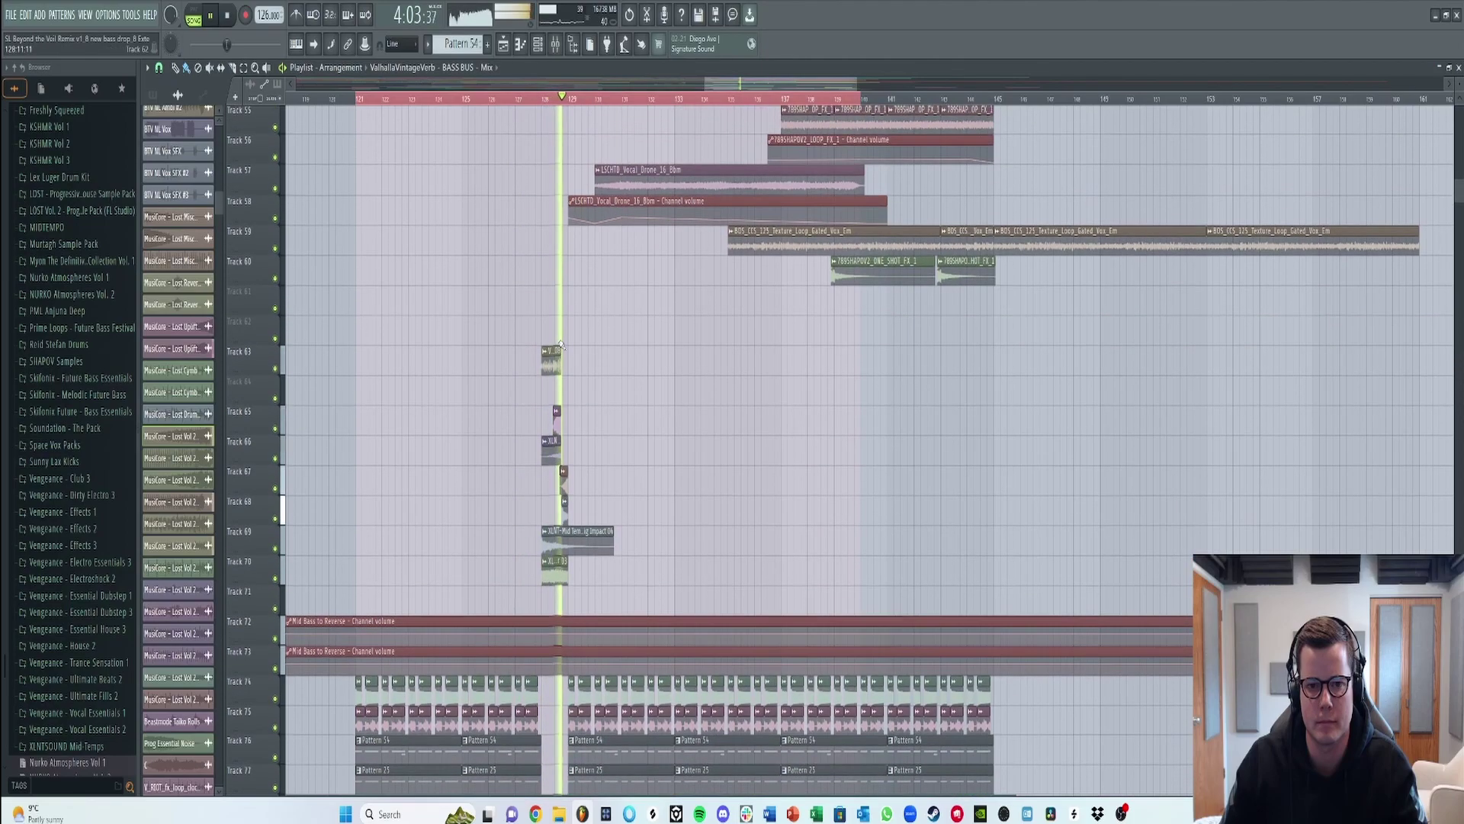
# - Extend the playback selection to cover bars 121 to 145 and deselect the highlighted clips while the drop plays
pyautogui.scroll(2, 709, 287)
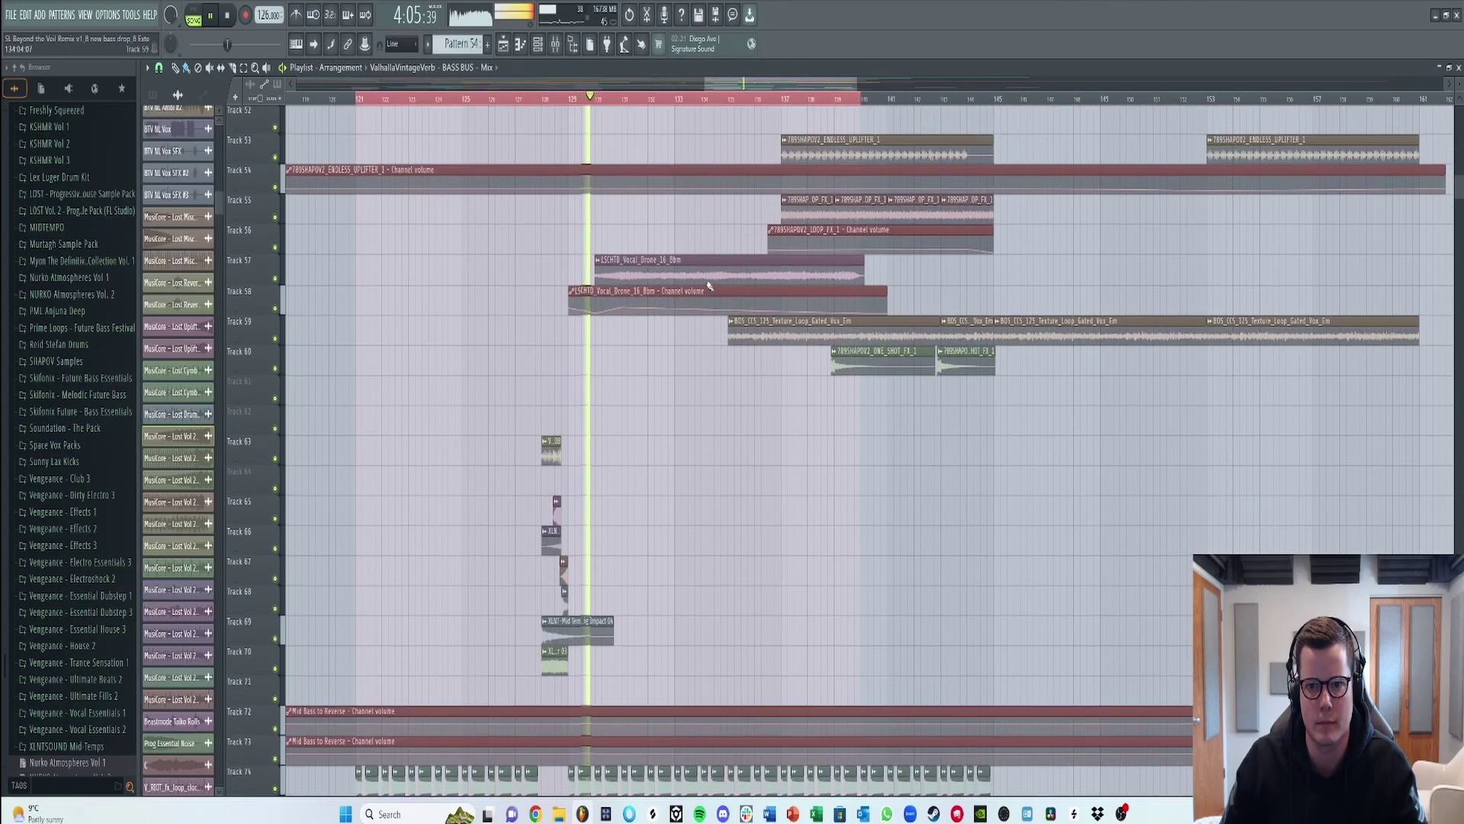
pyautogui.scroll(3, 709, 286)
pyautogui.scroll(-2, 718, 101)
pyautogui.scroll(-2, 718, 102)
pyautogui.scroll(2, 728, 152)
pyautogui.scroll(-2, 752, 100)
pyautogui.moveTo(766, 99); pyautogui.dragTo(806, 102)
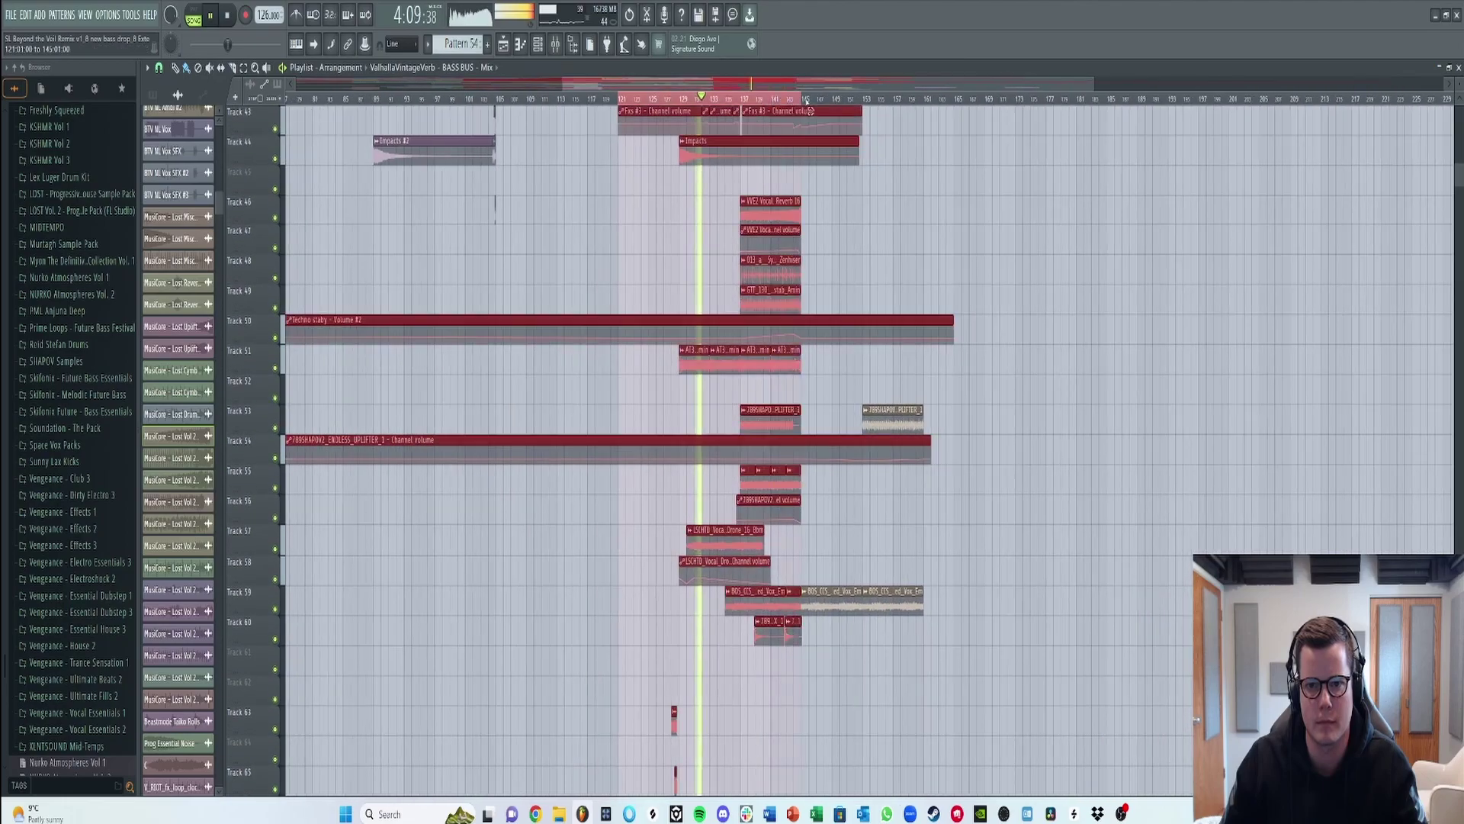
pyautogui.click(875, 218)
pyautogui.rightClick(884, 208)
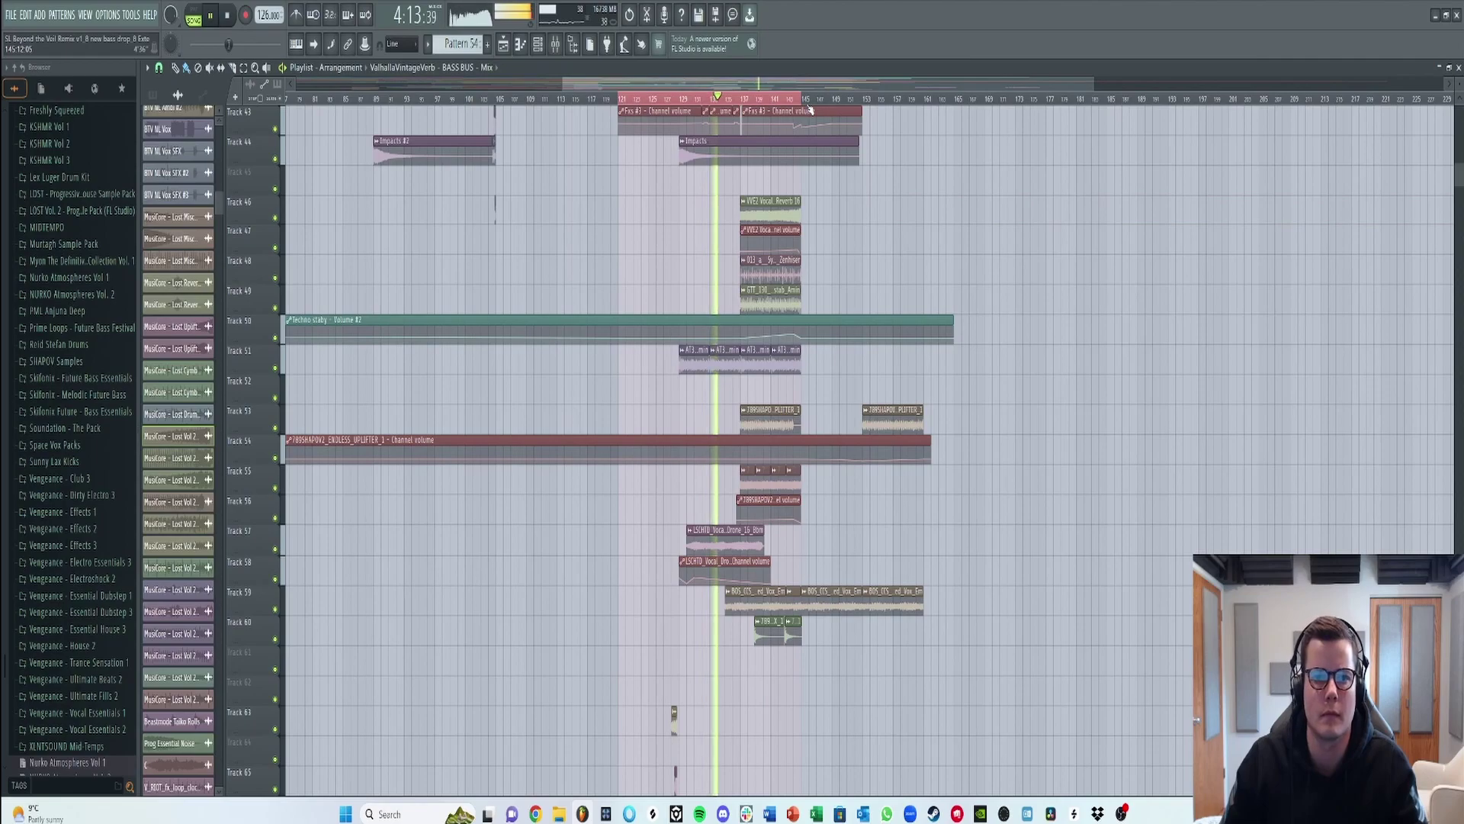
# - Review the layers playing in the second half of the drop and extend the playback selection to bar 169
pyautogui.scroll(-1, 810, 110)
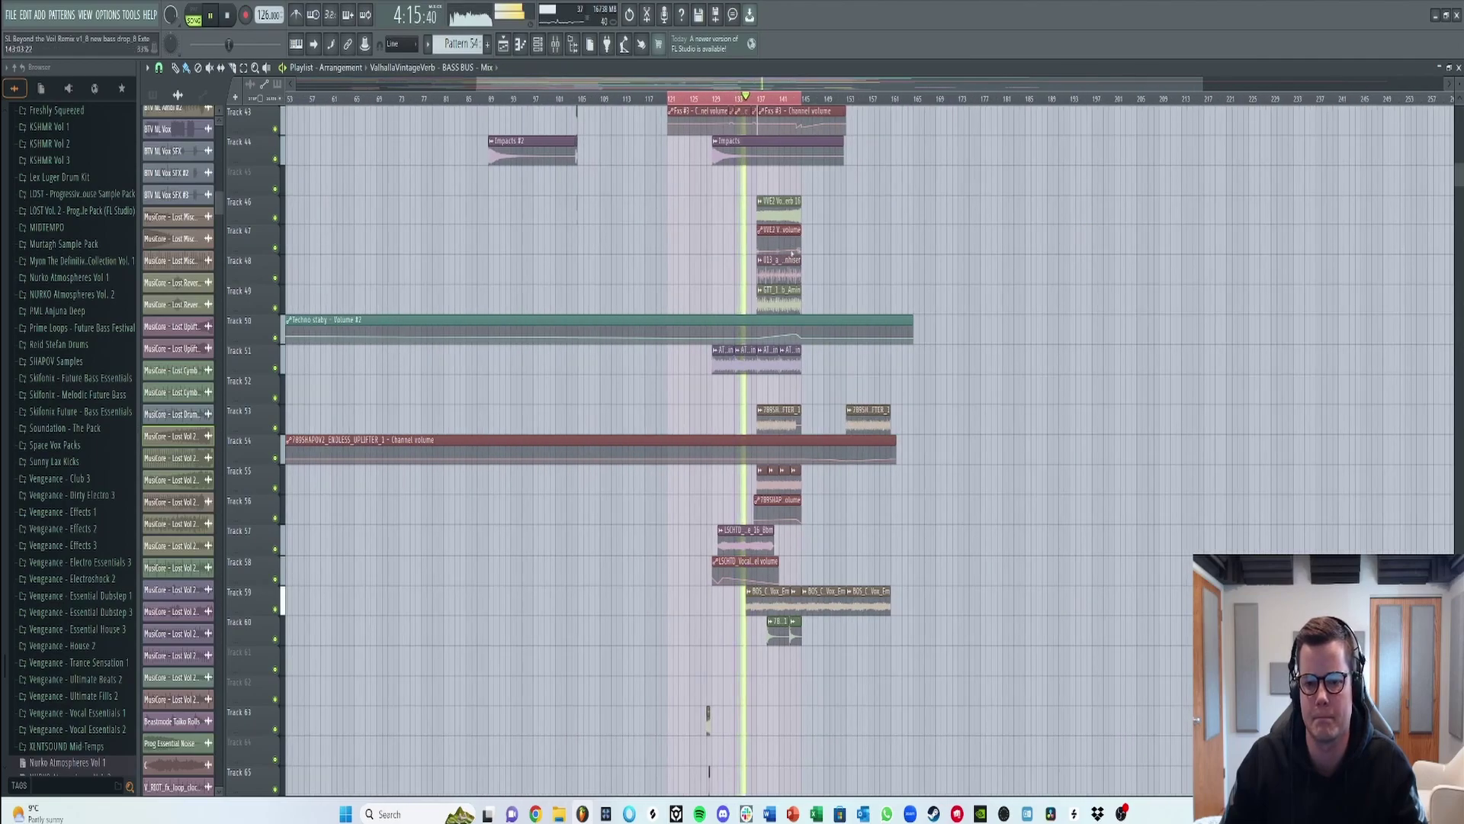
pyautogui.scroll(10, 790, 256)
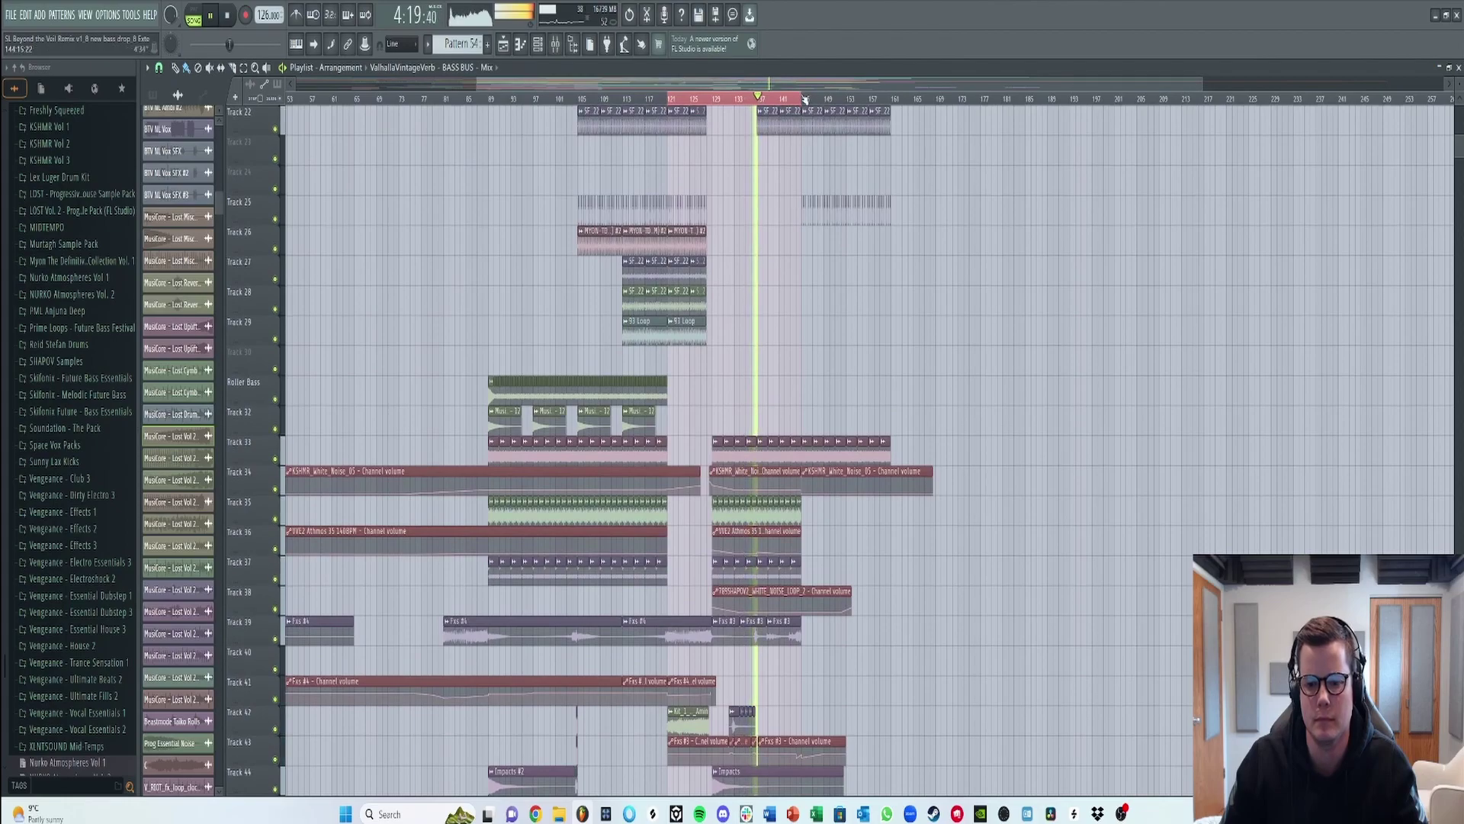
pyautogui.scroll(10, 786, 303)
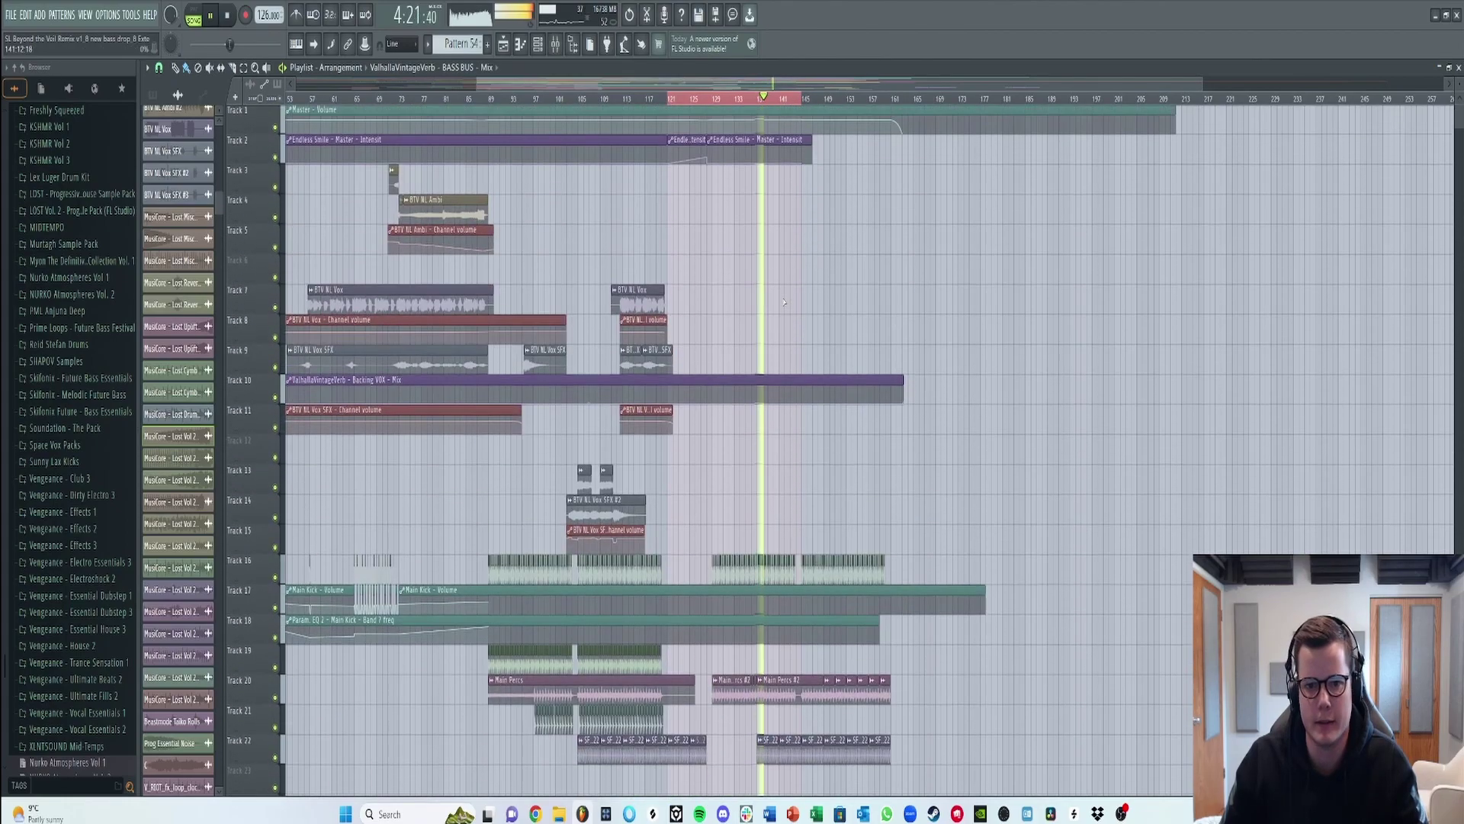
pyautogui.moveTo(671, 84); pyautogui.dragTo(476, 84)
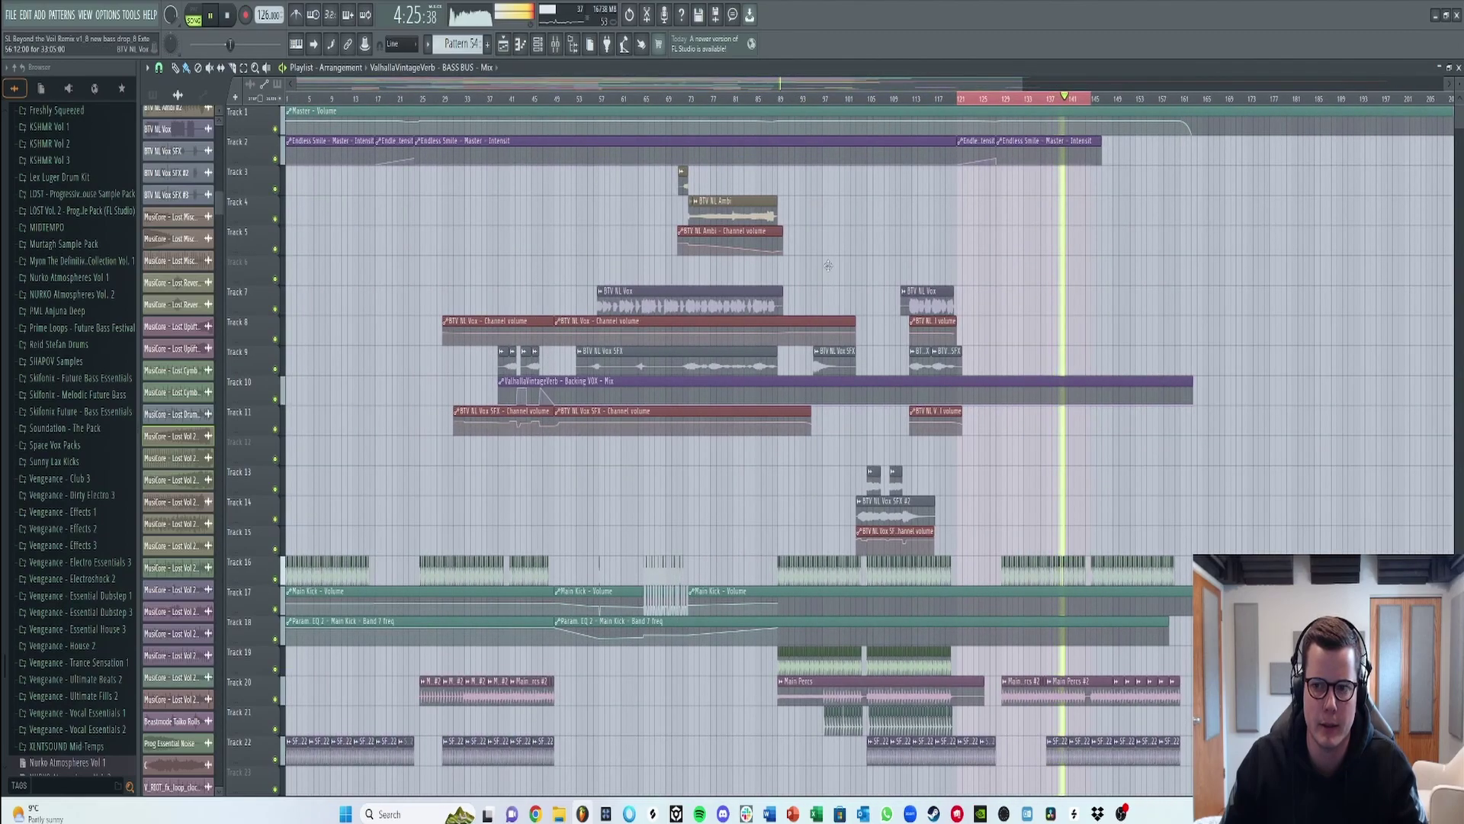
pyautogui.scroll(-4, 1075, 367)
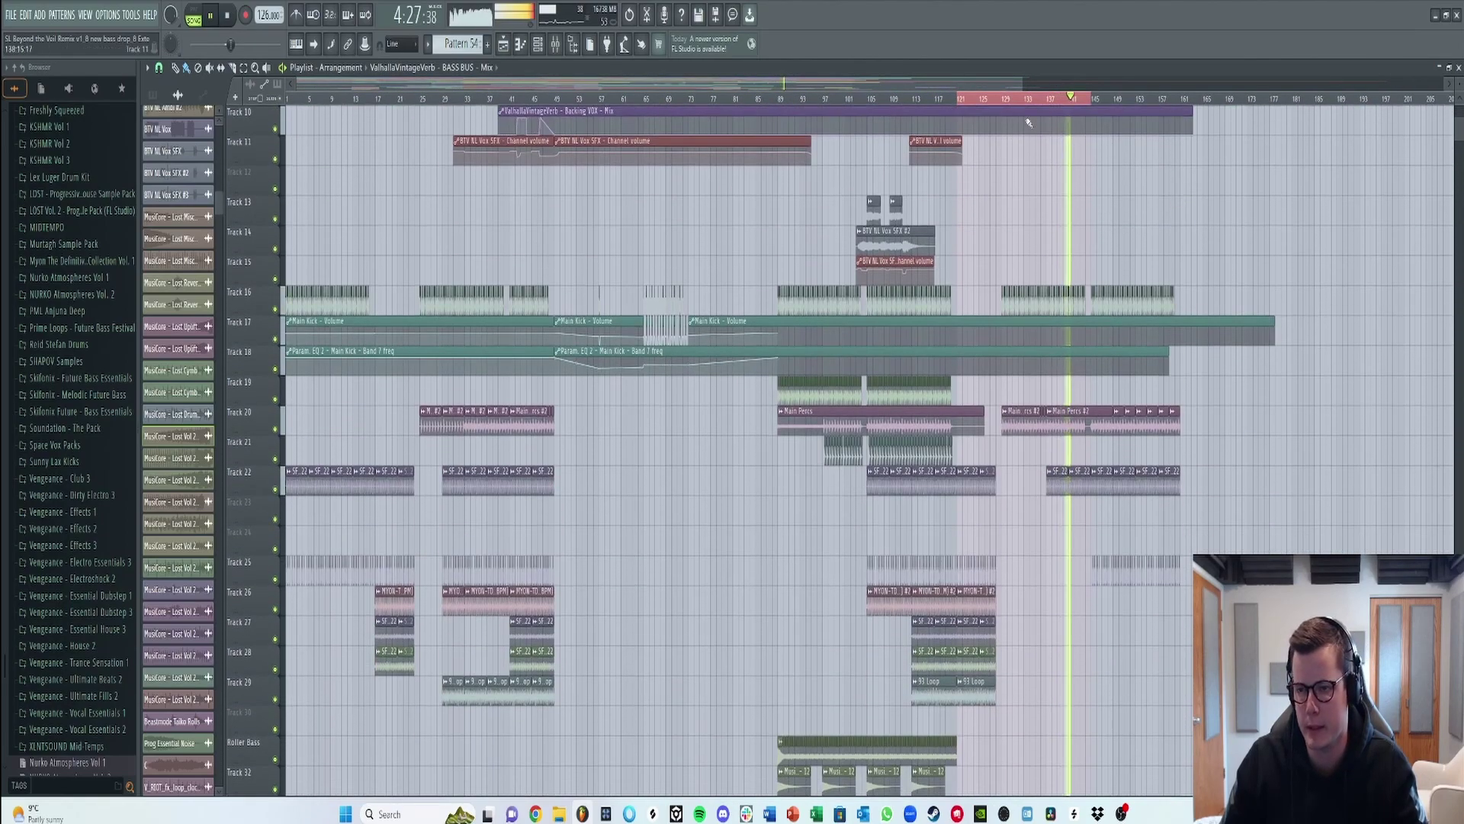
pyautogui.hscroll(3, 867, 361)
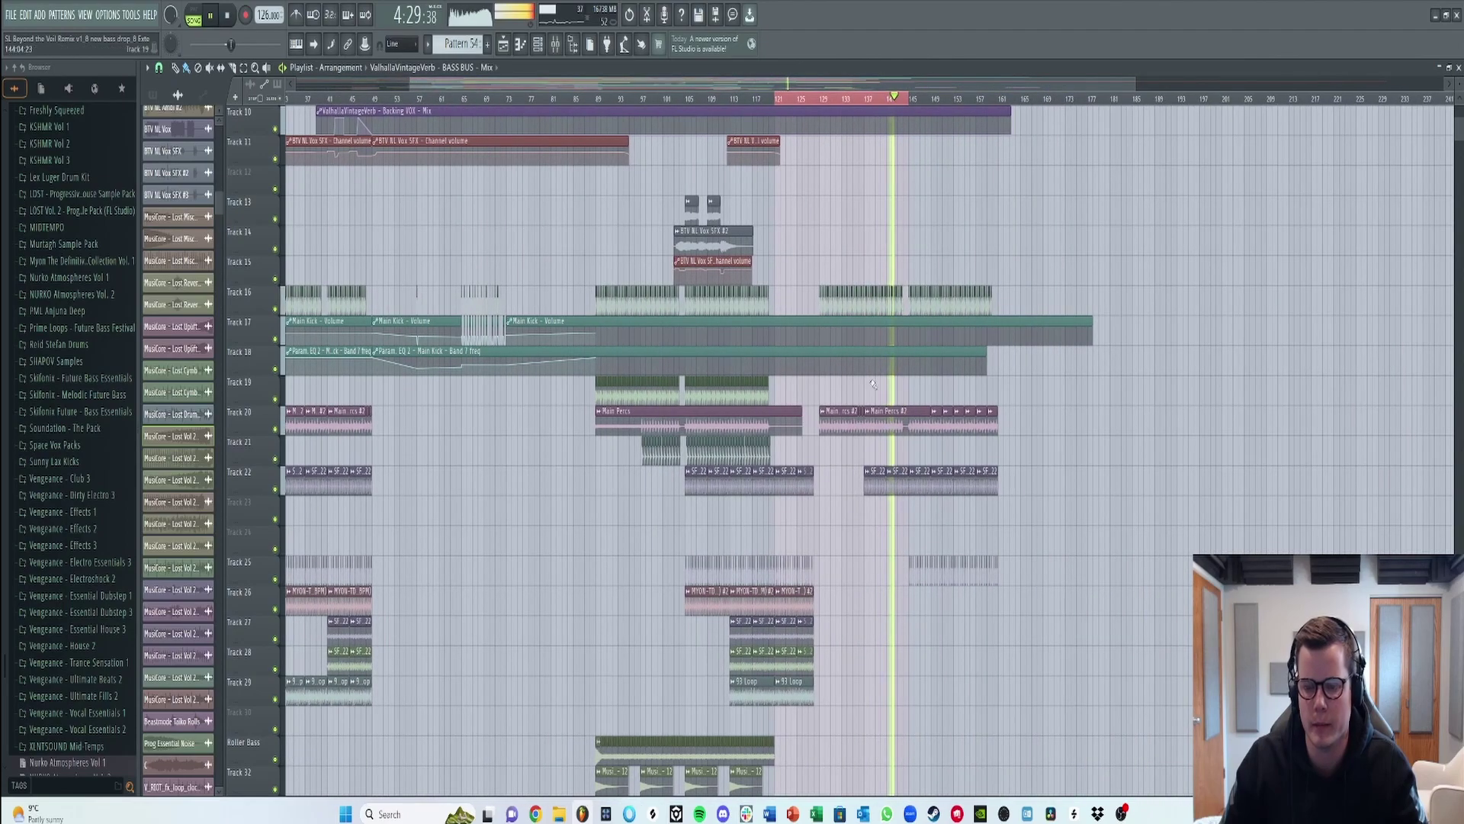
pyautogui.scroll(-8, 886, 393)
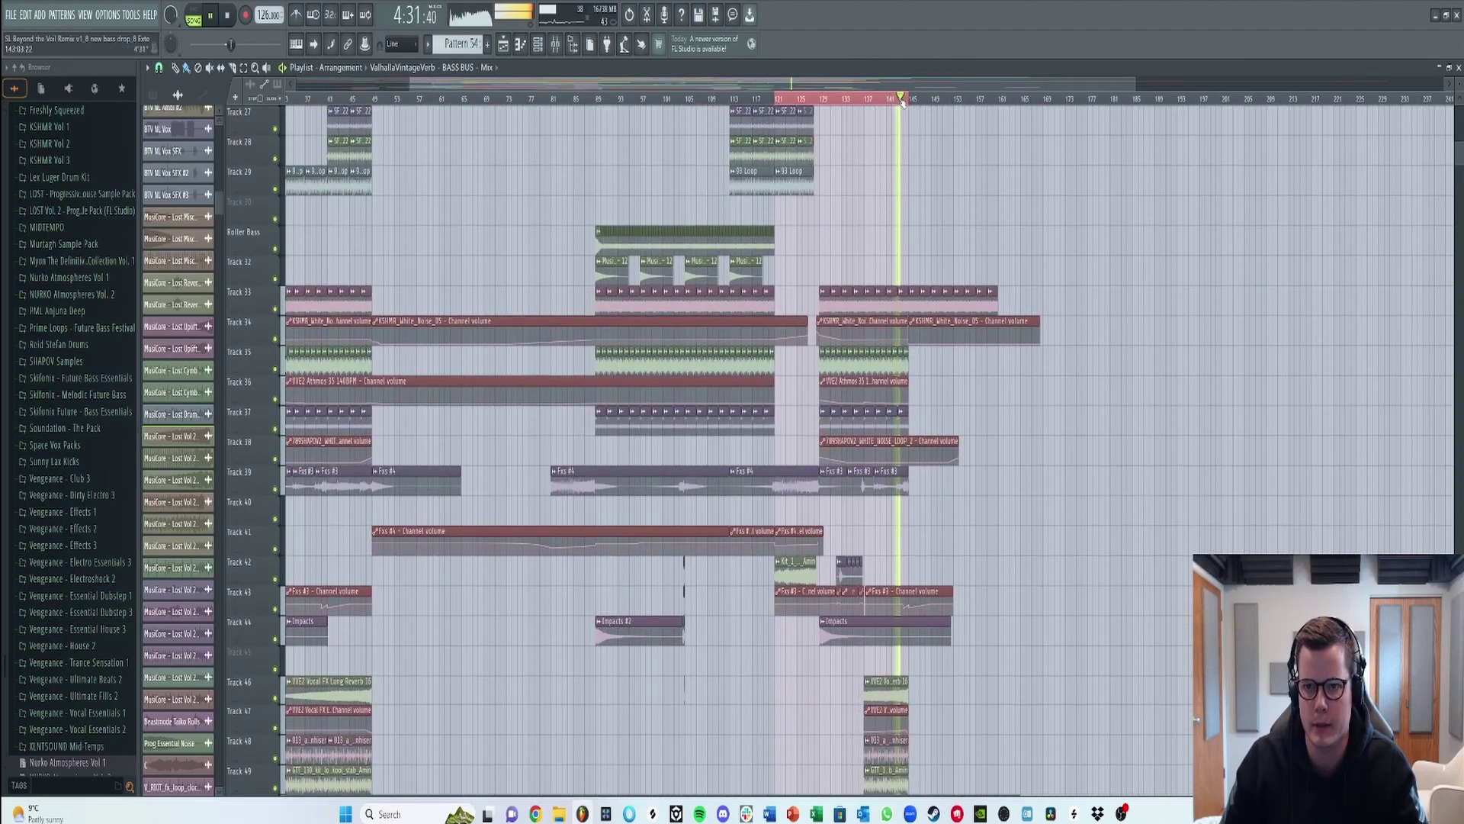
pyautogui.moveTo(913, 102); pyautogui.dragTo(1050, 106)
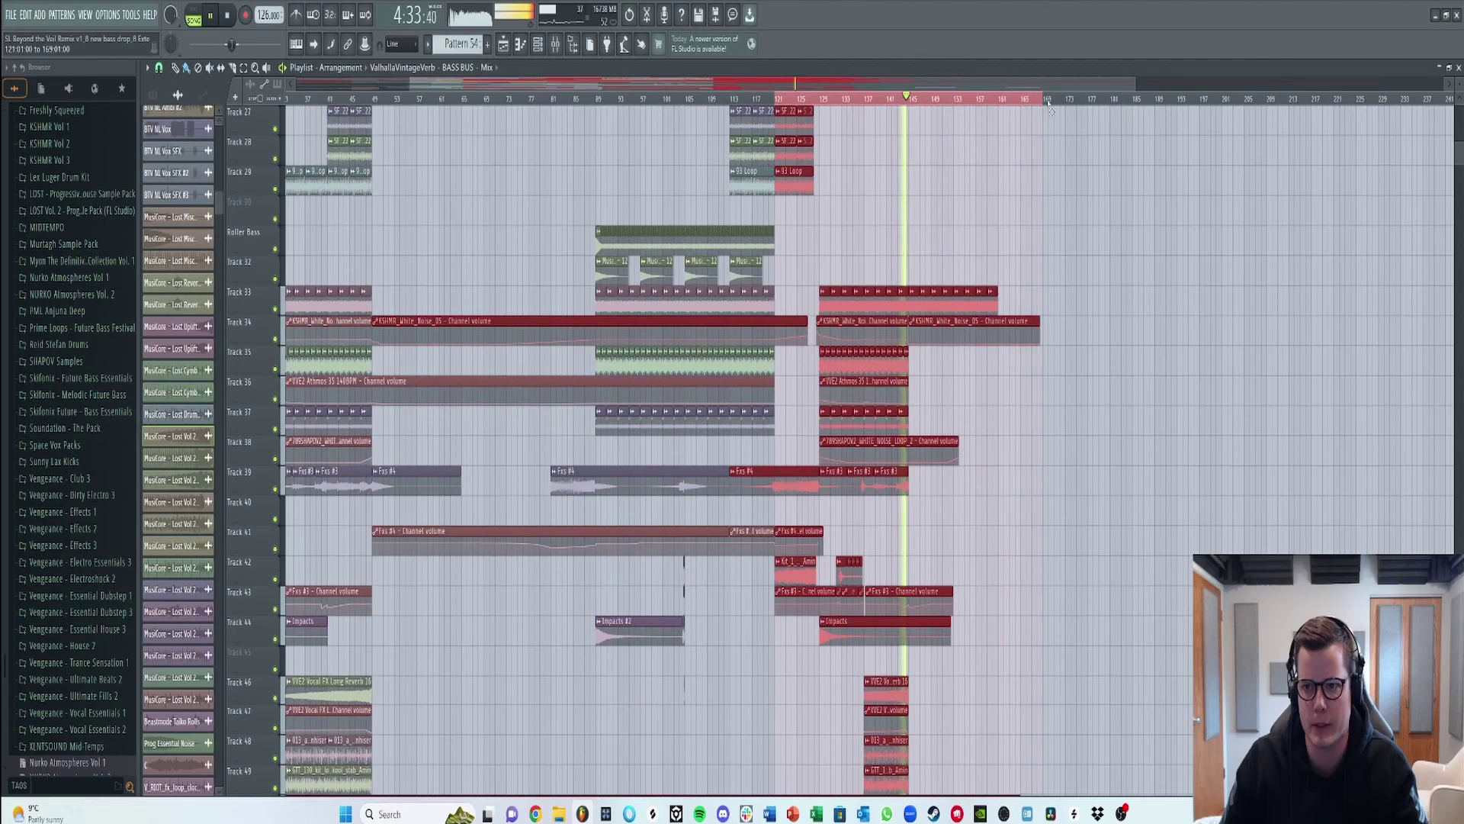
pyautogui.scroll(-6, 961, 235)
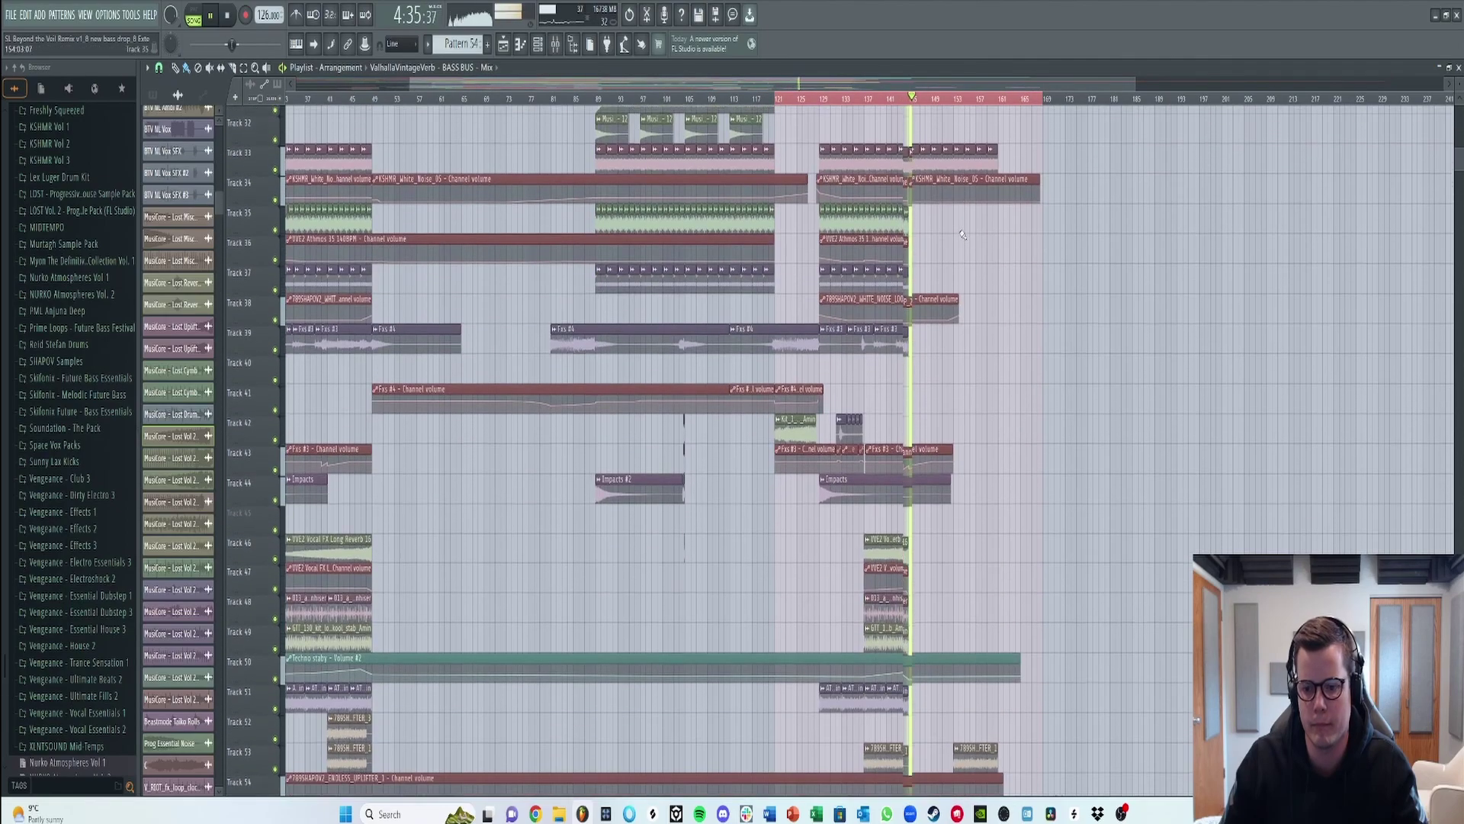
# - Compare the outro with the earlier sections, extend the playback selection back to bar 1 and deselect the clips
pyautogui.scroll(-7, 961, 235)
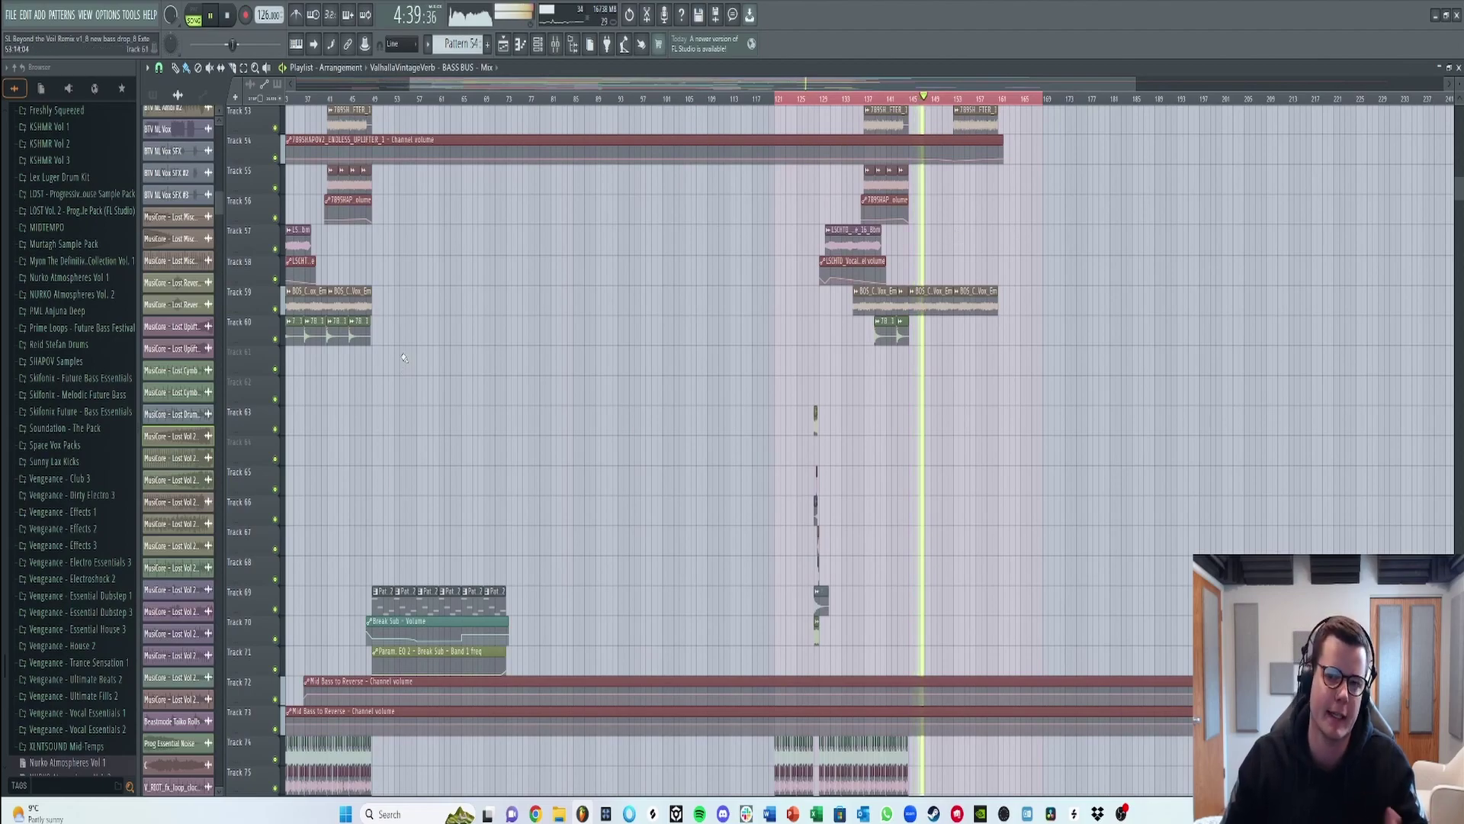
pyautogui.scroll(10, 427, 305)
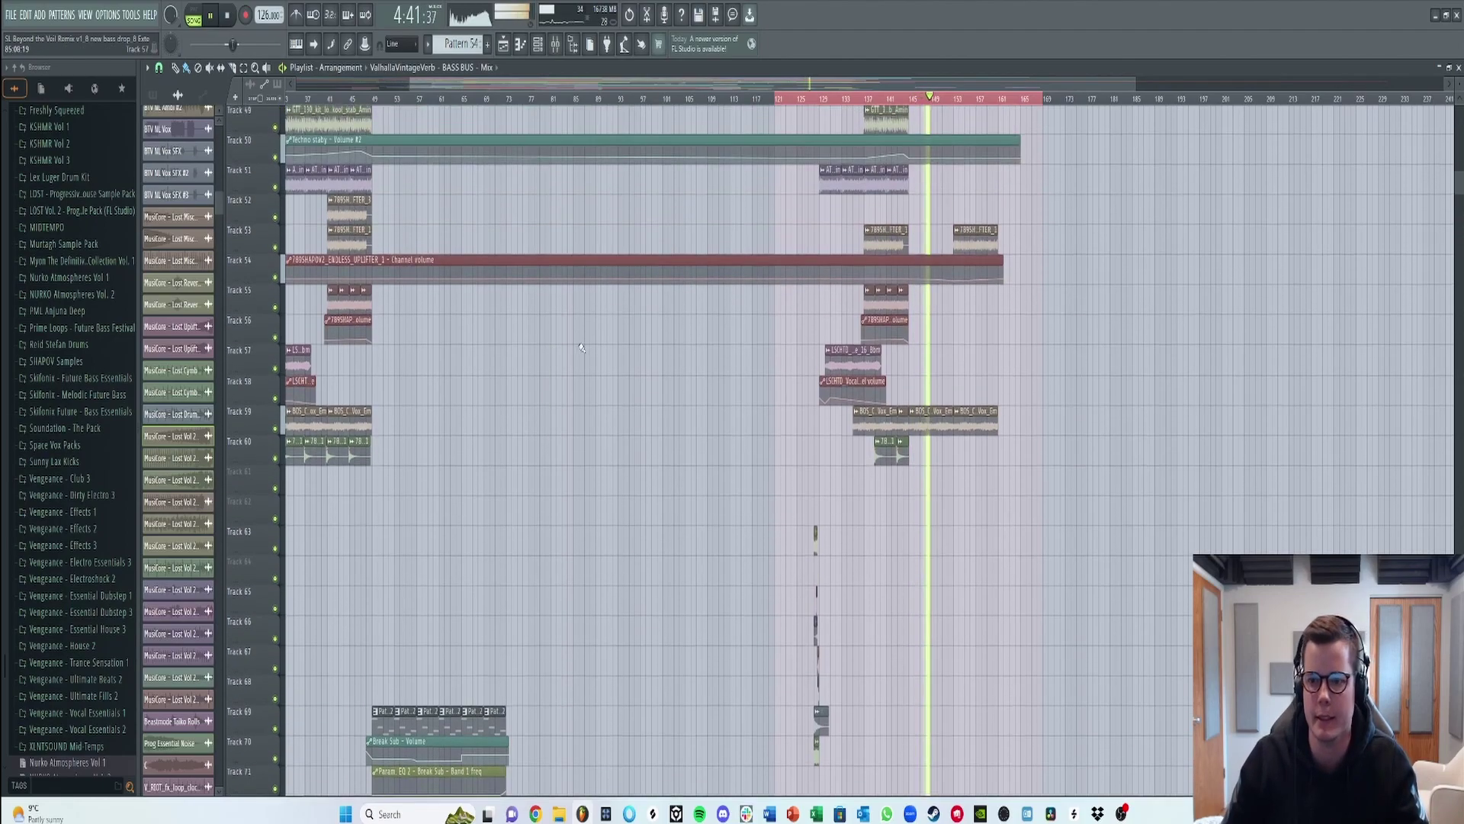
pyautogui.scroll(1, 501, 107)
pyautogui.scroll(-4, 600, 94)
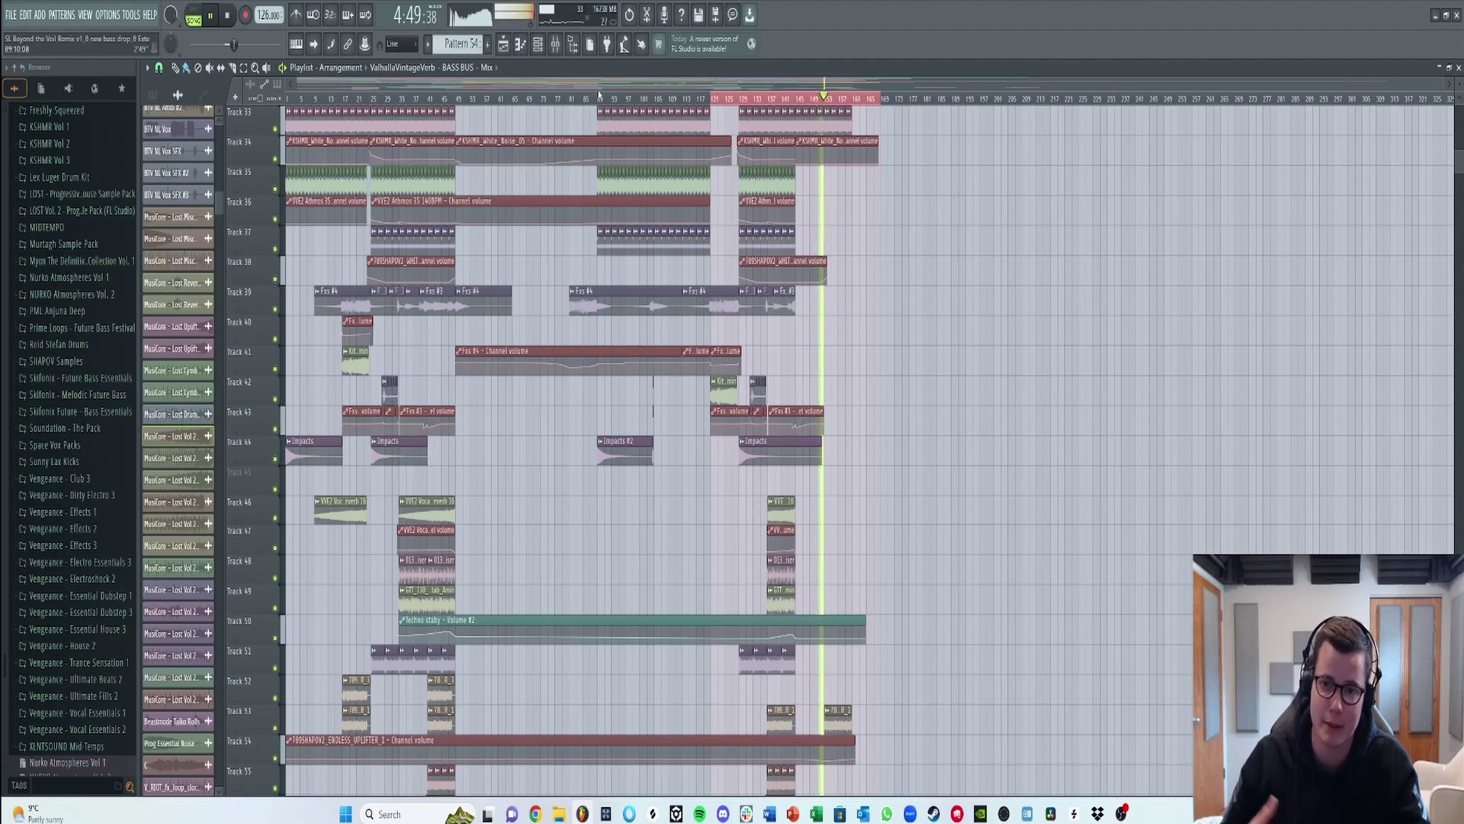
pyautogui.moveTo(705, 94); pyautogui.dragTo(366, 97)
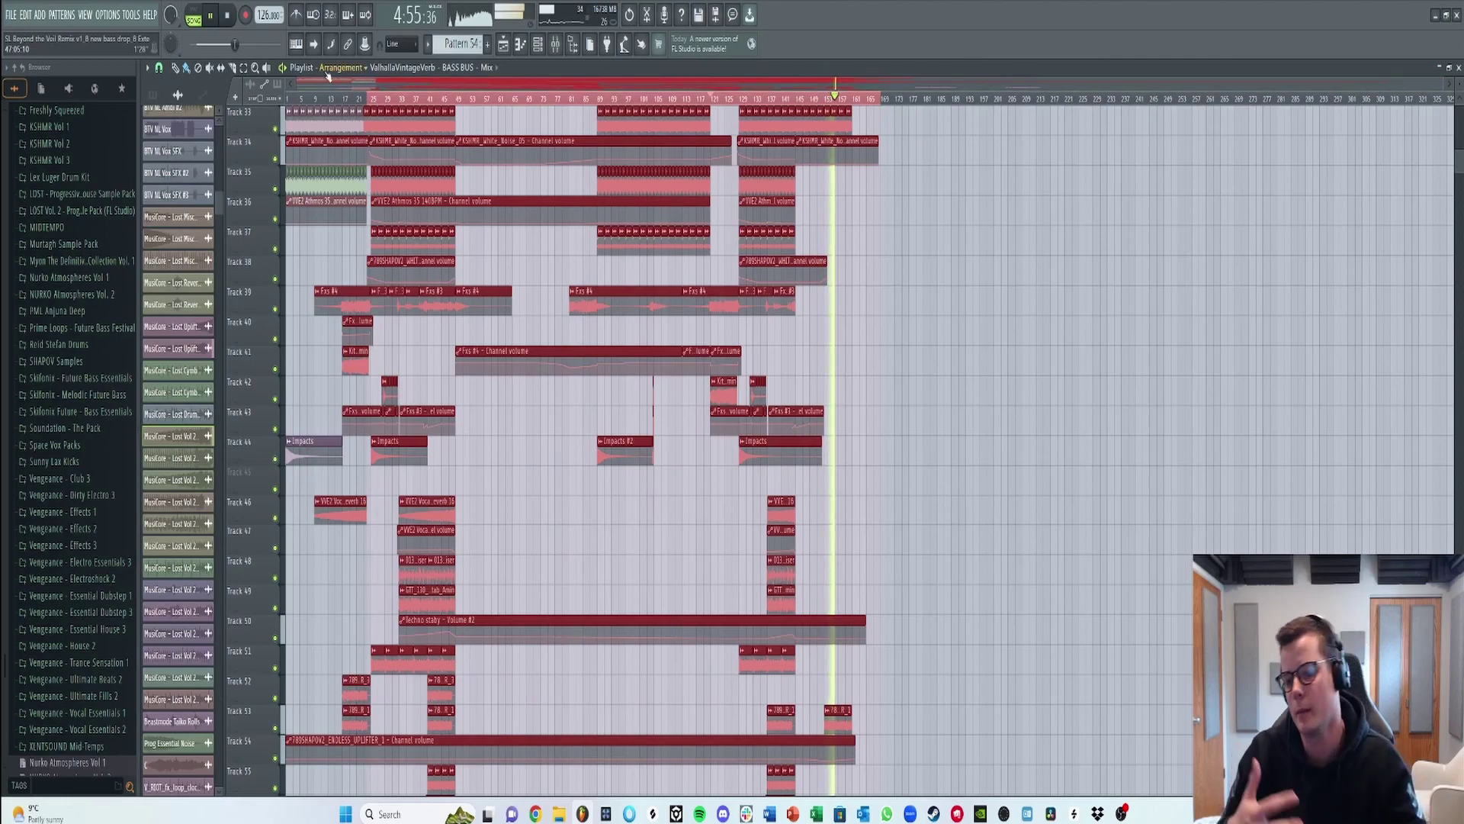
pyautogui.moveTo(368, 98); pyautogui.dragTo(287, 108)
pyautogui.click(877, 266)
pyautogui.rightClick(895, 266)
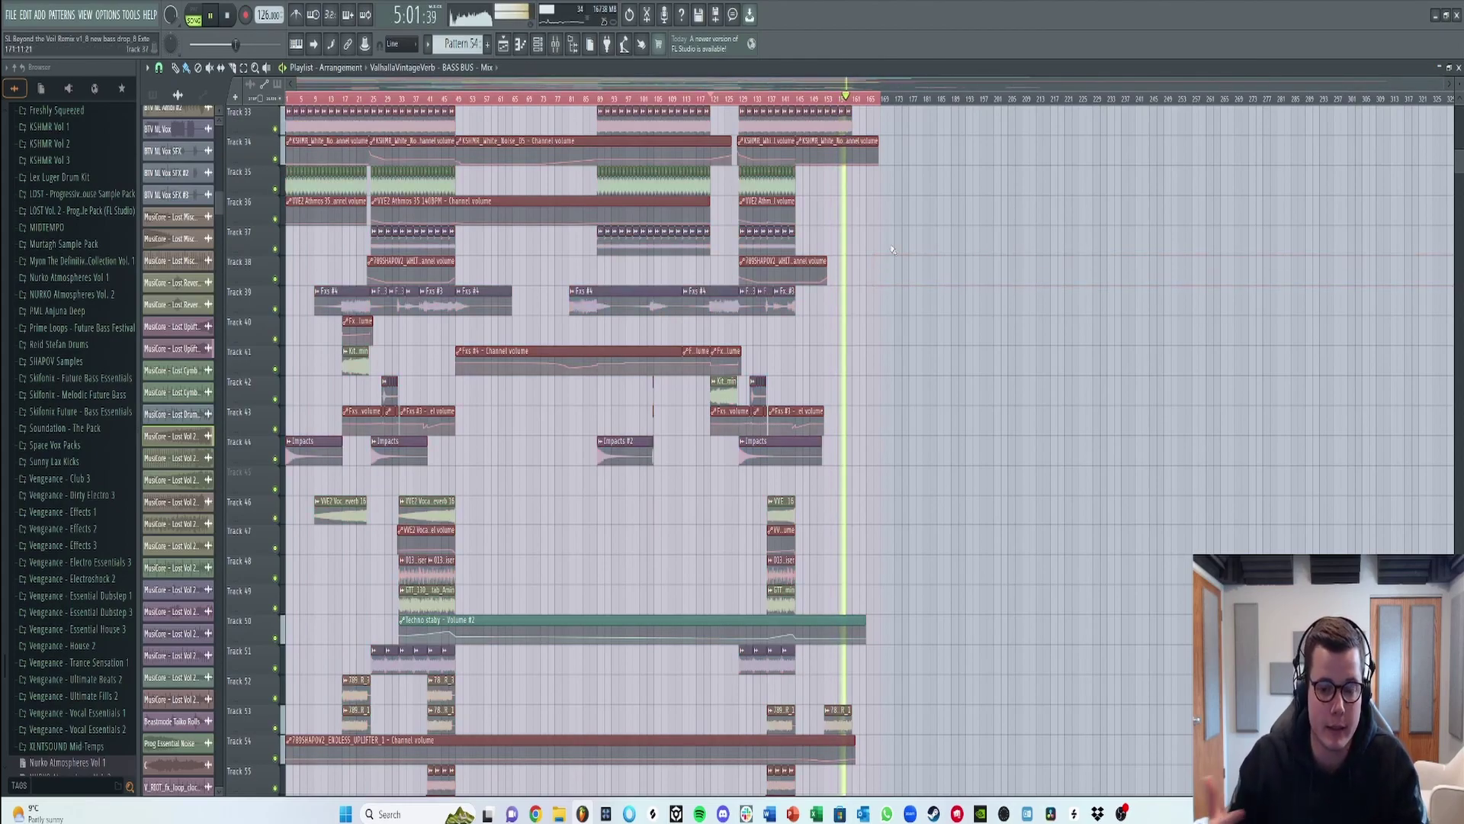
# - Play the outro through the end of the master volume fade at the top tracks and stop playback
pyautogui.scroll(10, 1153, 318)
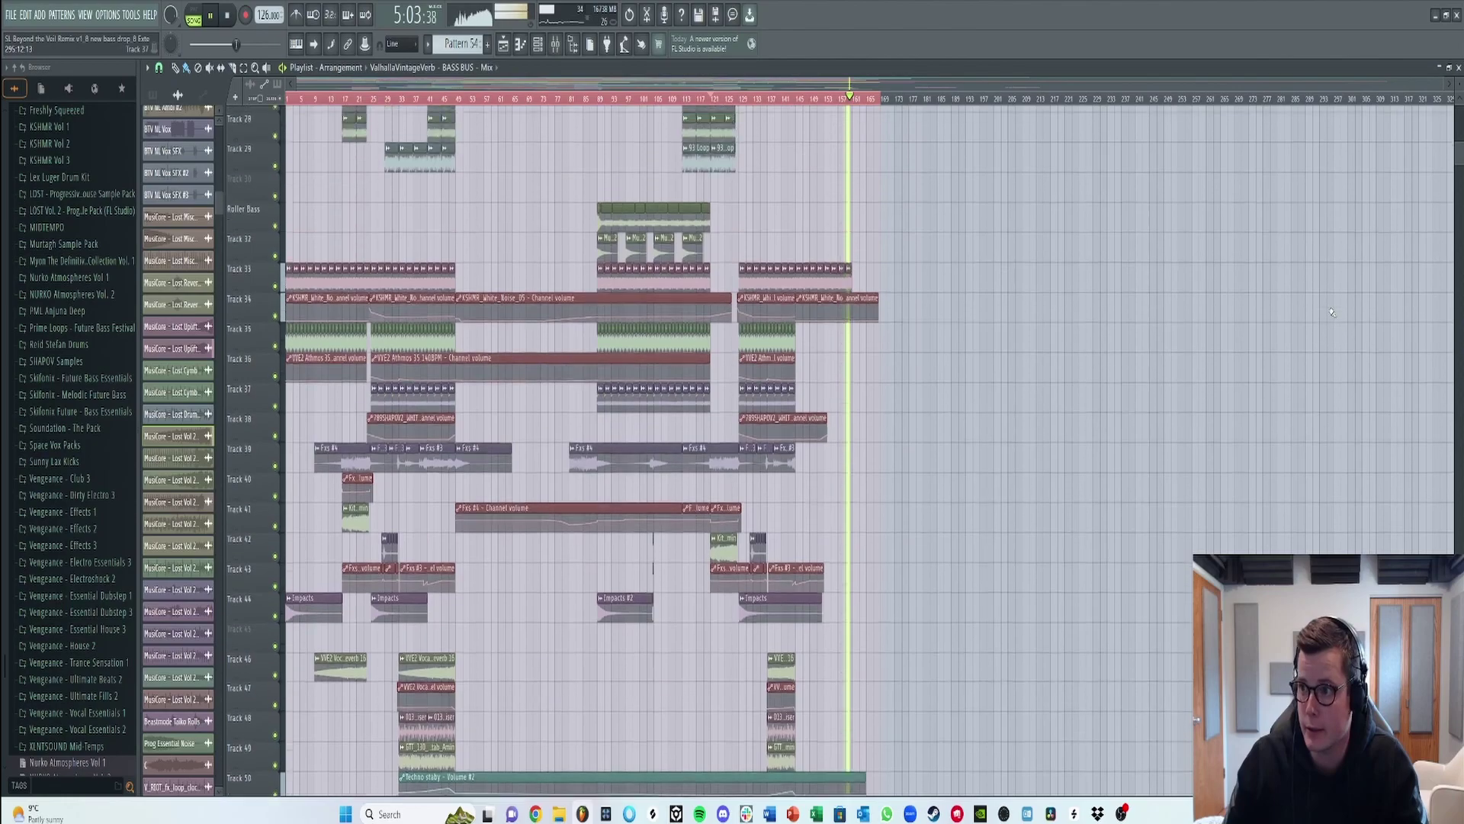
pyautogui.scroll(1, 860, 299)
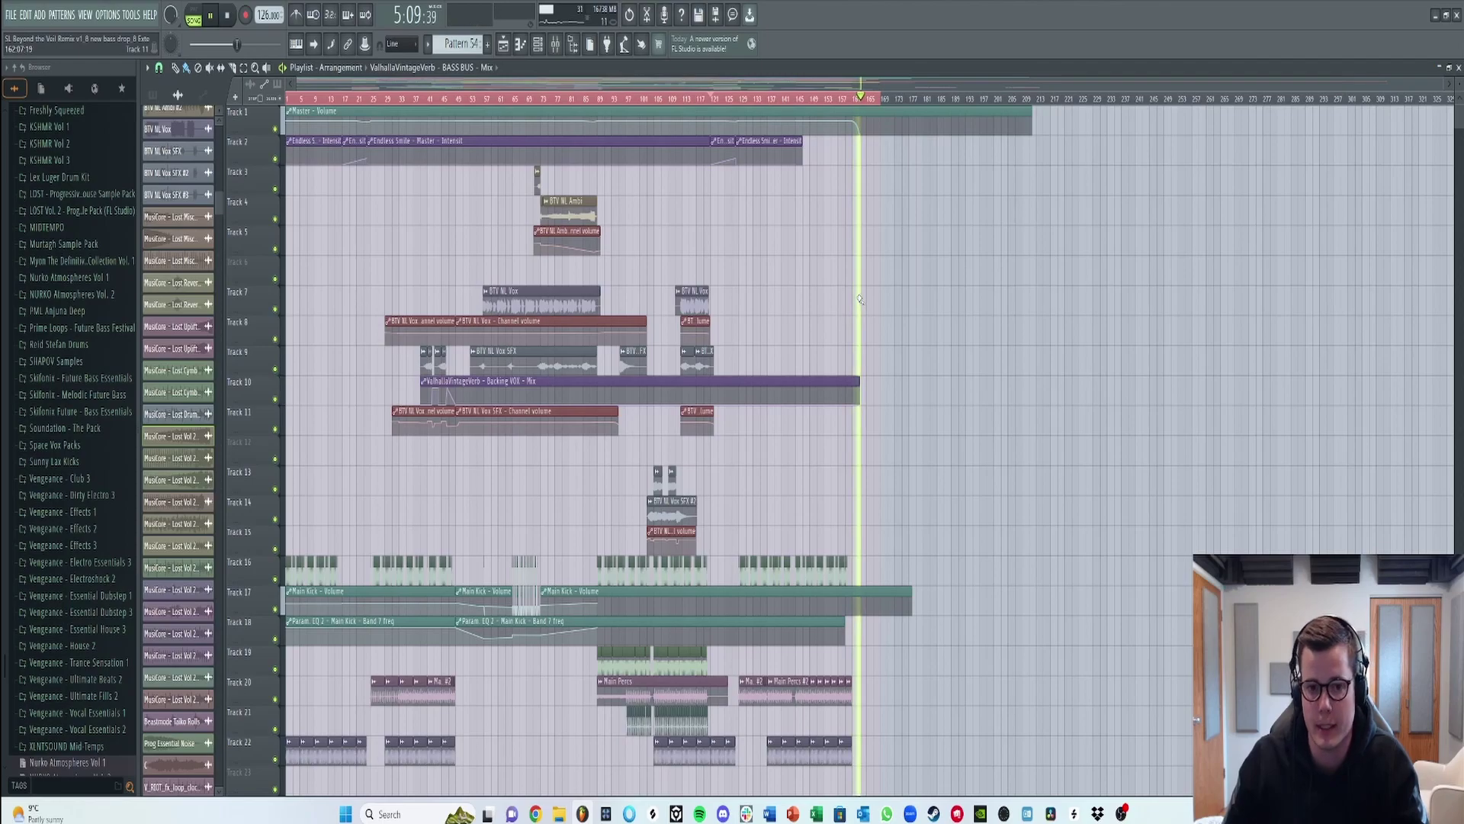
pyautogui.press('space')
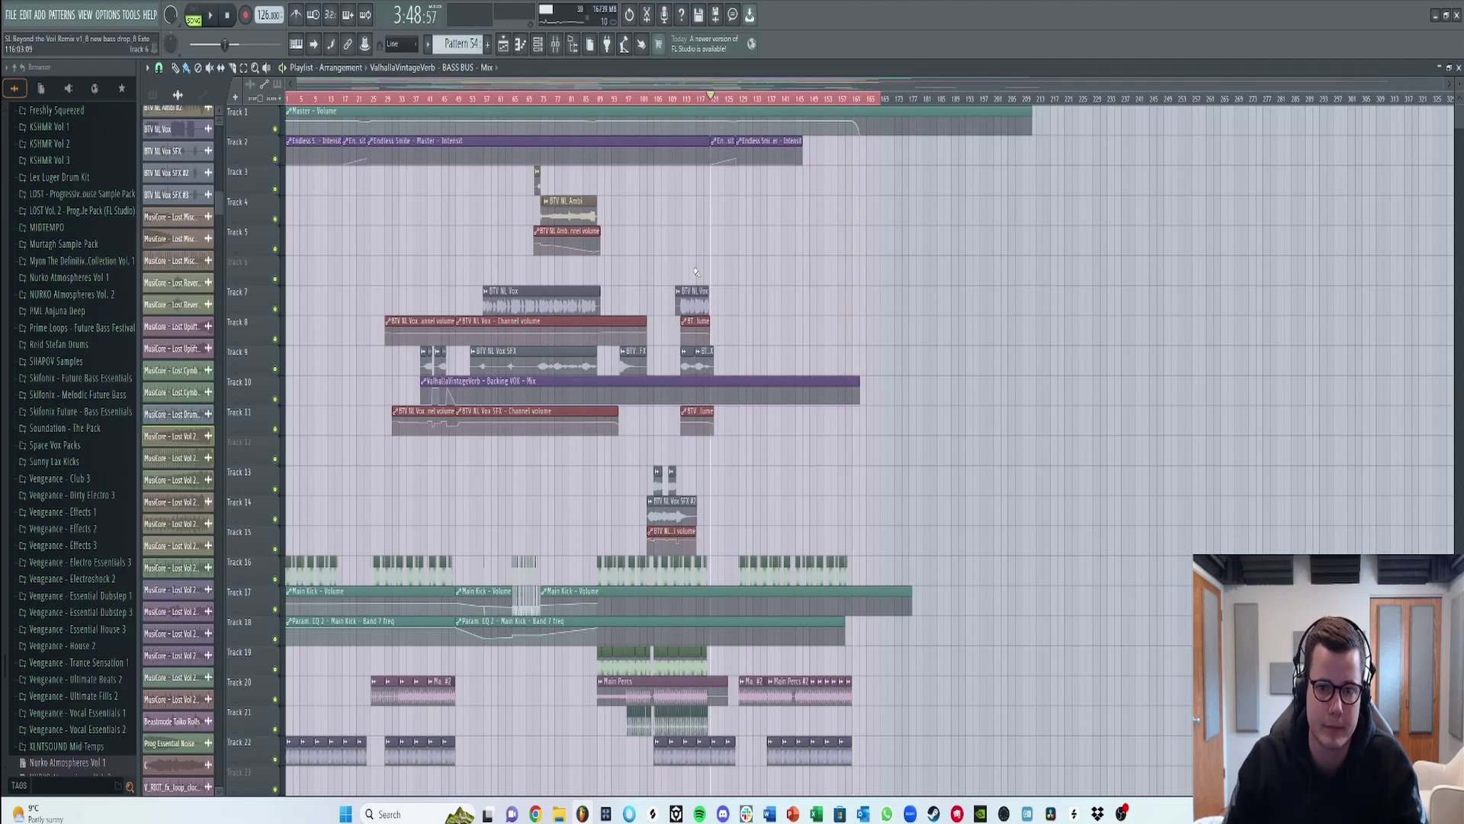
# - Shrink the playlist track height to get an overview of the whole lower arrangement, from track 83 down to track 136
pyautogui.moveTo(1459, 122); pyautogui.dragTo(1458, 202)
pyautogui.scroll(-9, 1226, 277)
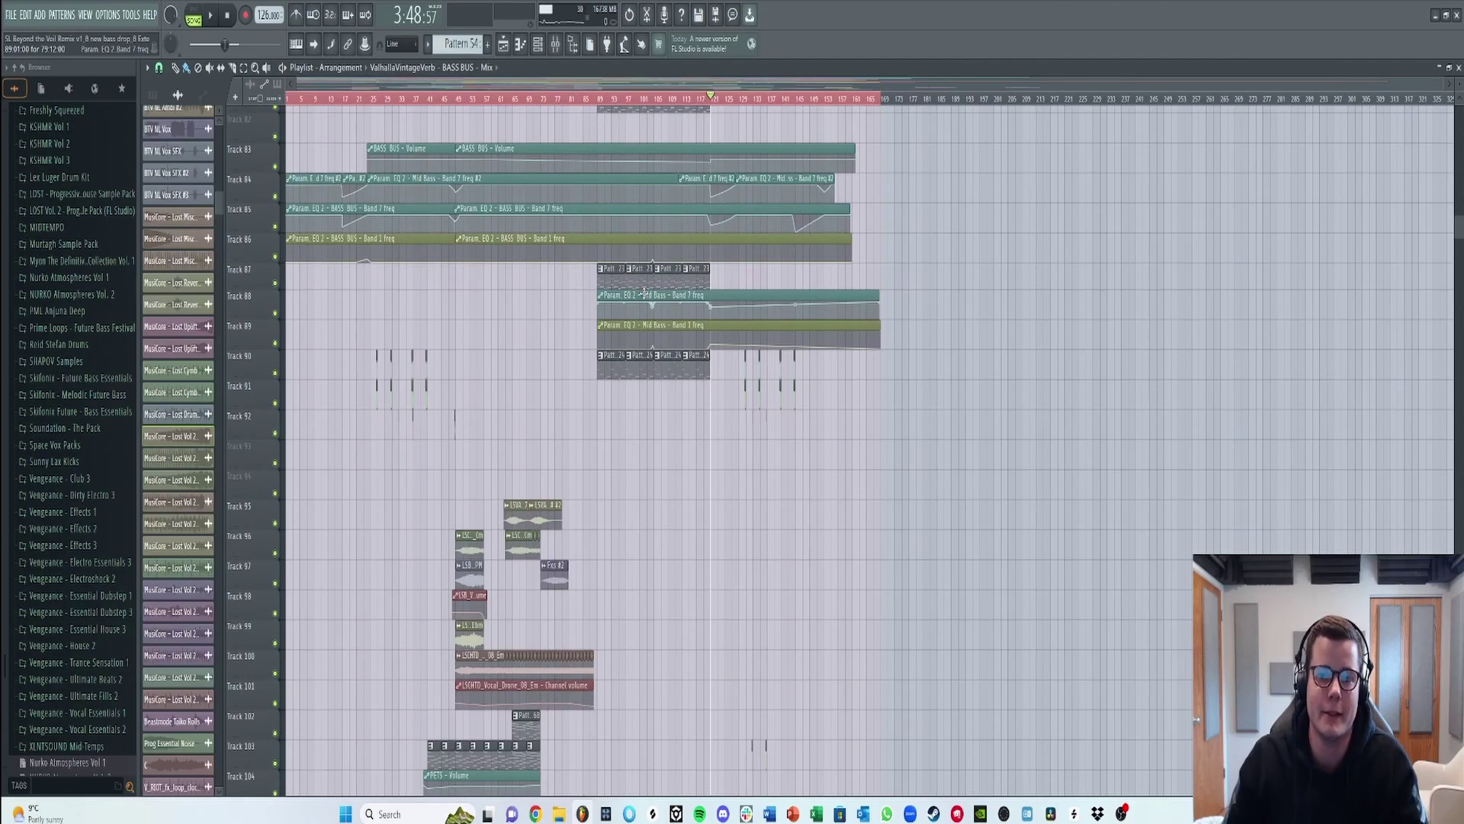
pyautogui.moveTo(1459, 85); pyautogui.dragTo(1461, 81)
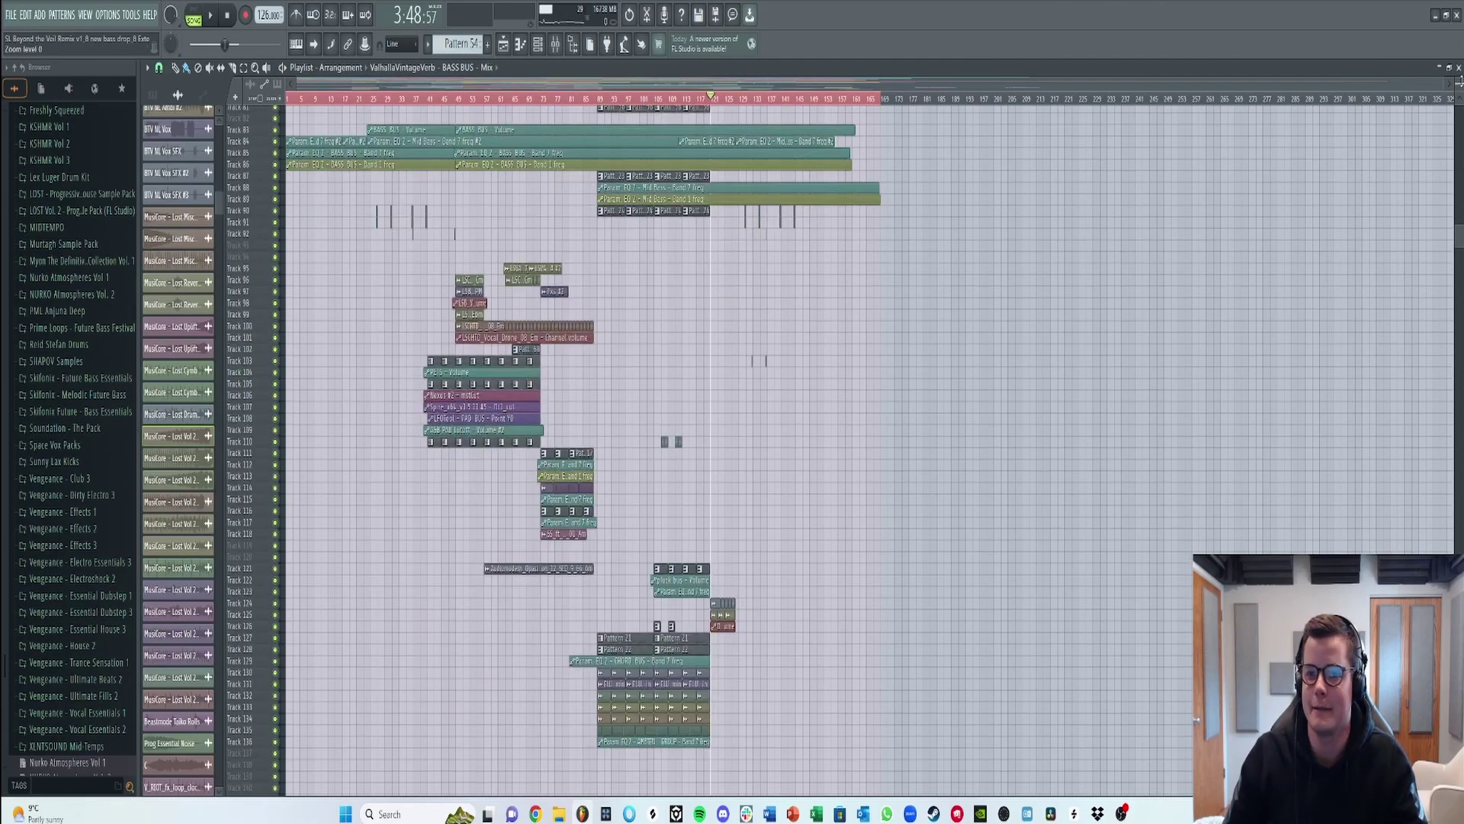